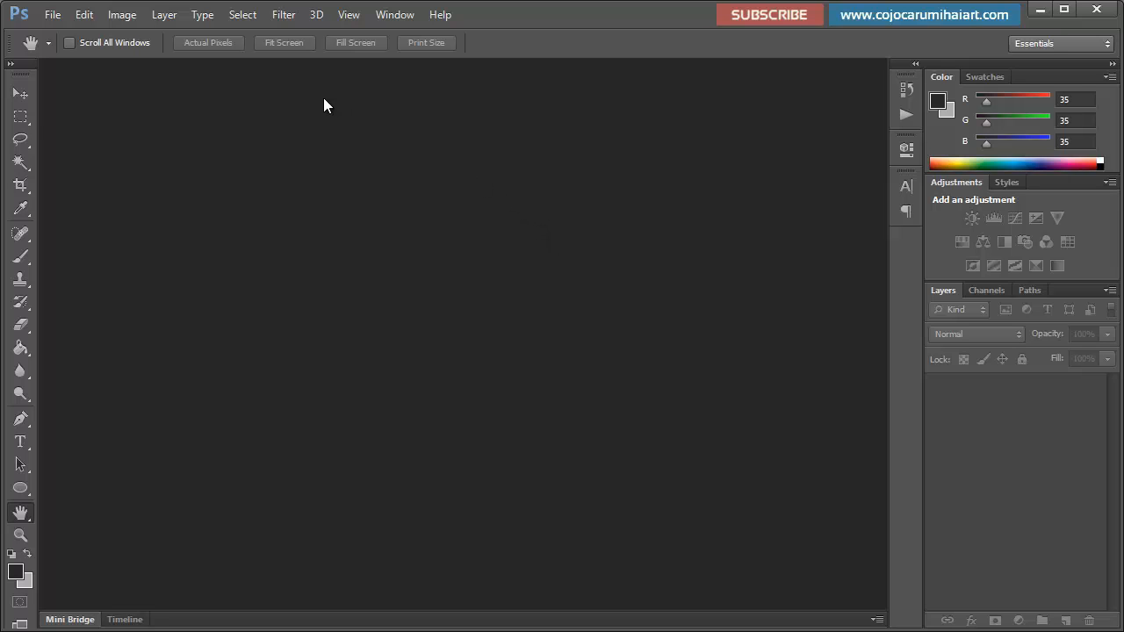
Step: Create a new blank document 1280 pixels wide and 1500 pixels high
{"action": "left_click", "coordinate": [50, 15]}
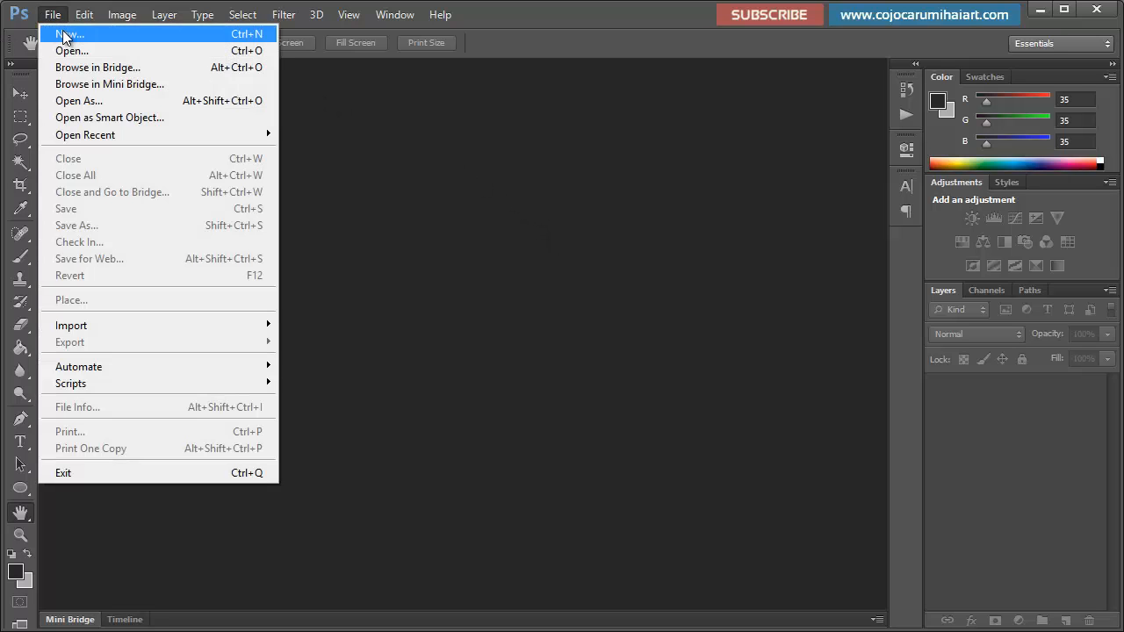
{"action": "left_click", "coordinate": [61, 32]}
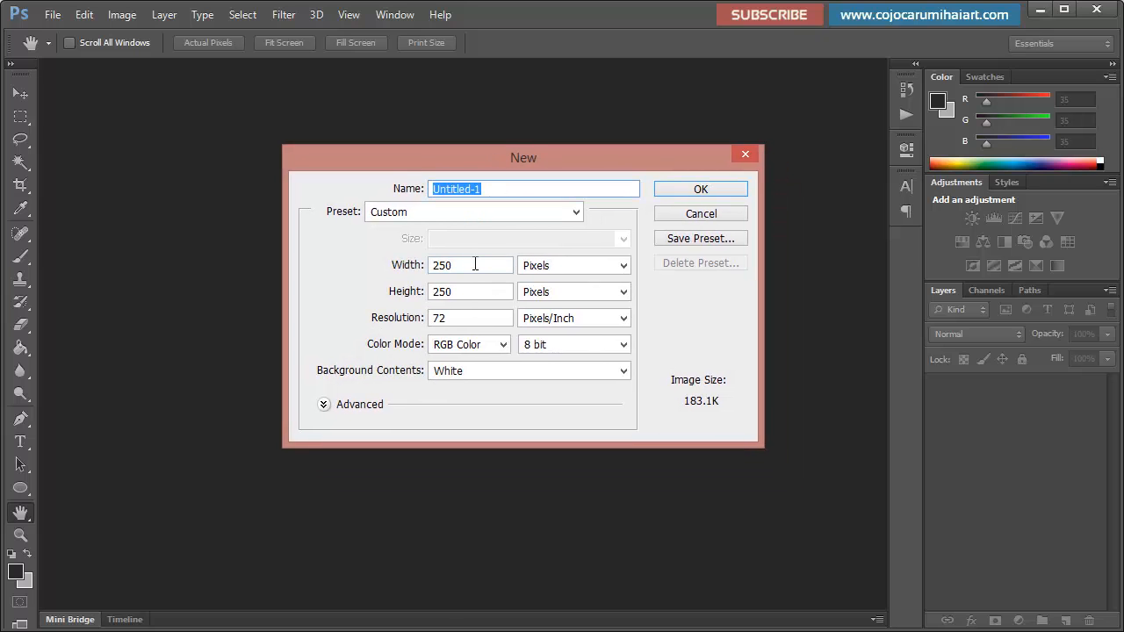
{"action": "left_click", "coordinate": [477, 262]}
{"action": "type", "text": "1280"}
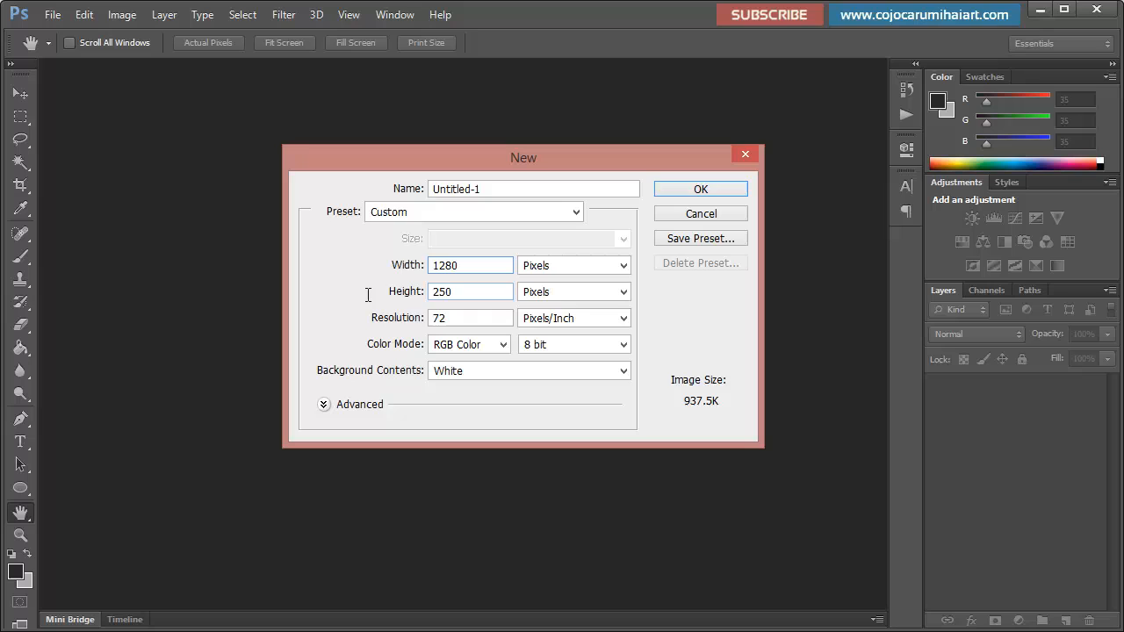
{"action": "key", "text": "Tab"}
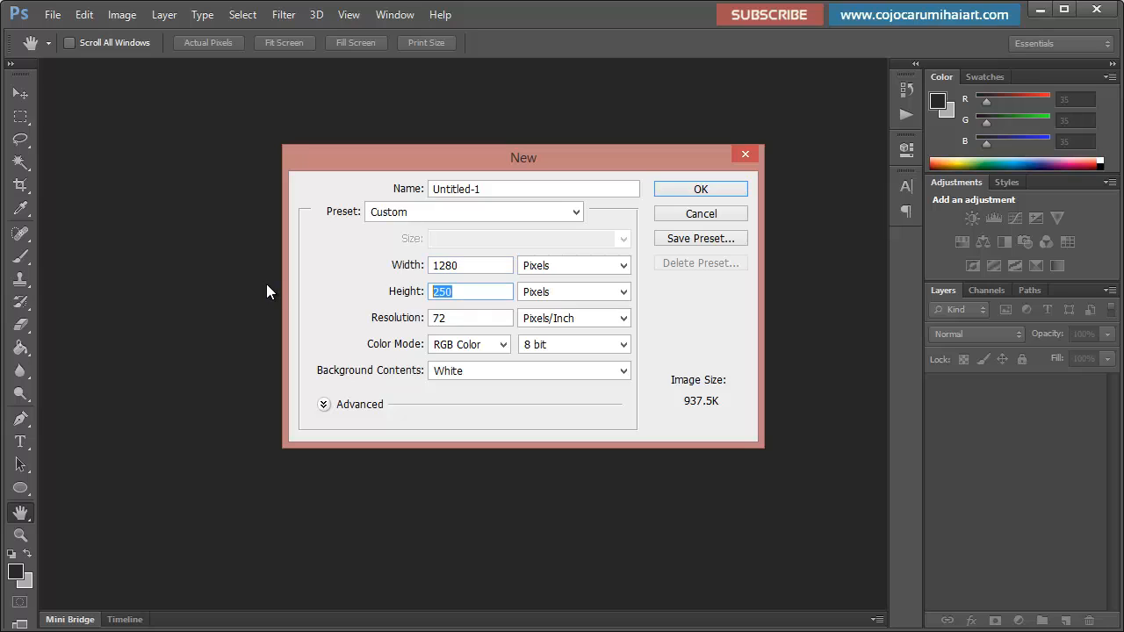
{"action": "type", "text": "1500"}
{"action": "left_click", "coordinate": [701, 191]}
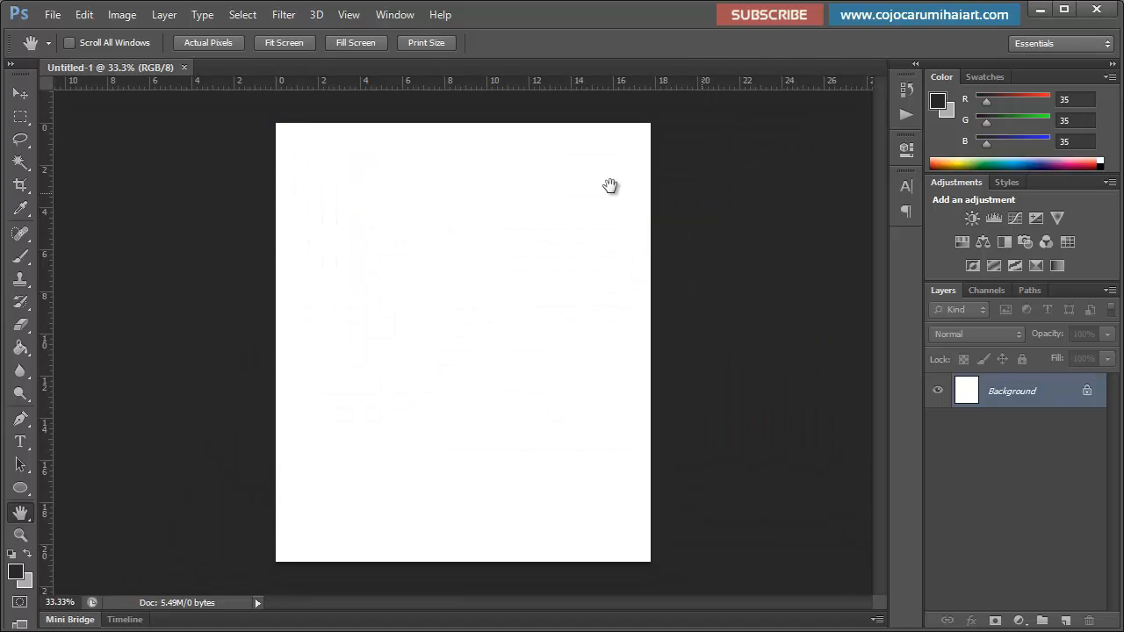
Step: Set the foreground colour to #292929 and fill the background layer with it using the Paint Bucket
{"action": "left_click", "coordinate": [20, 93]}
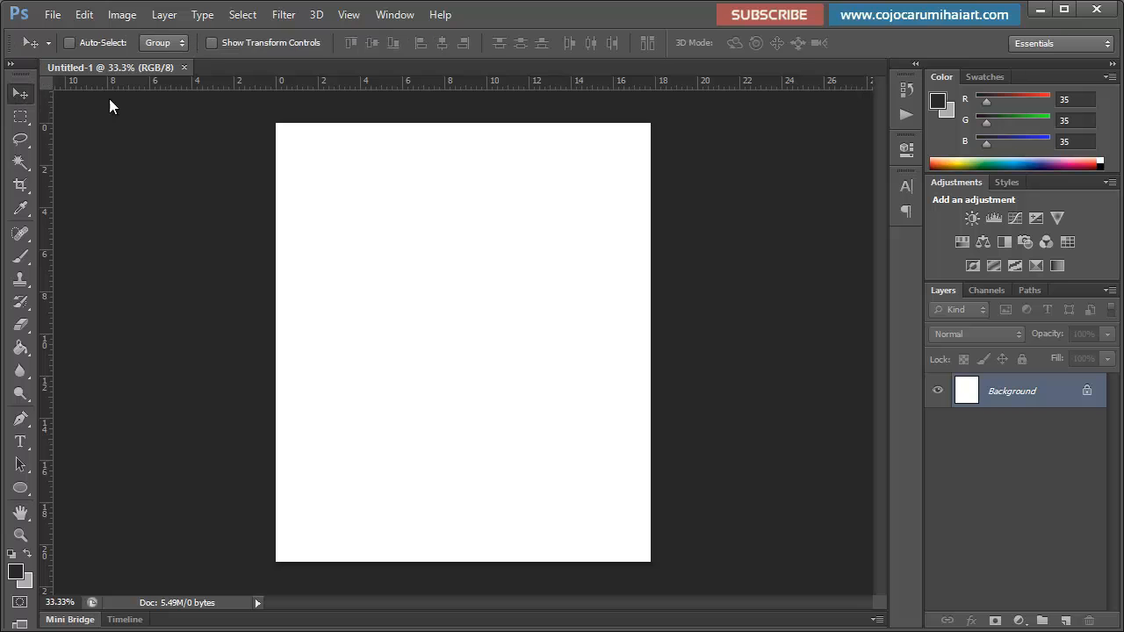
{"action": "left_click", "coordinate": [16, 572]}
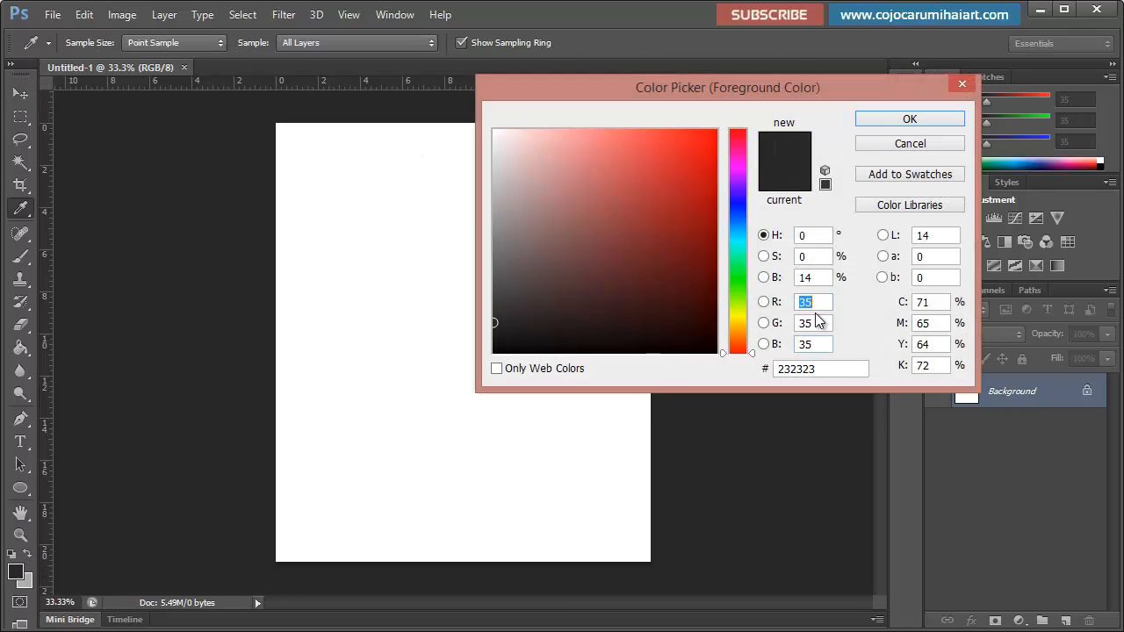
{"action": "left_click", "coordinate": [829, 369]}
{"action": "left_click_drag", "start_coordinate": [673, 96], "coordinate": [465, 182]}
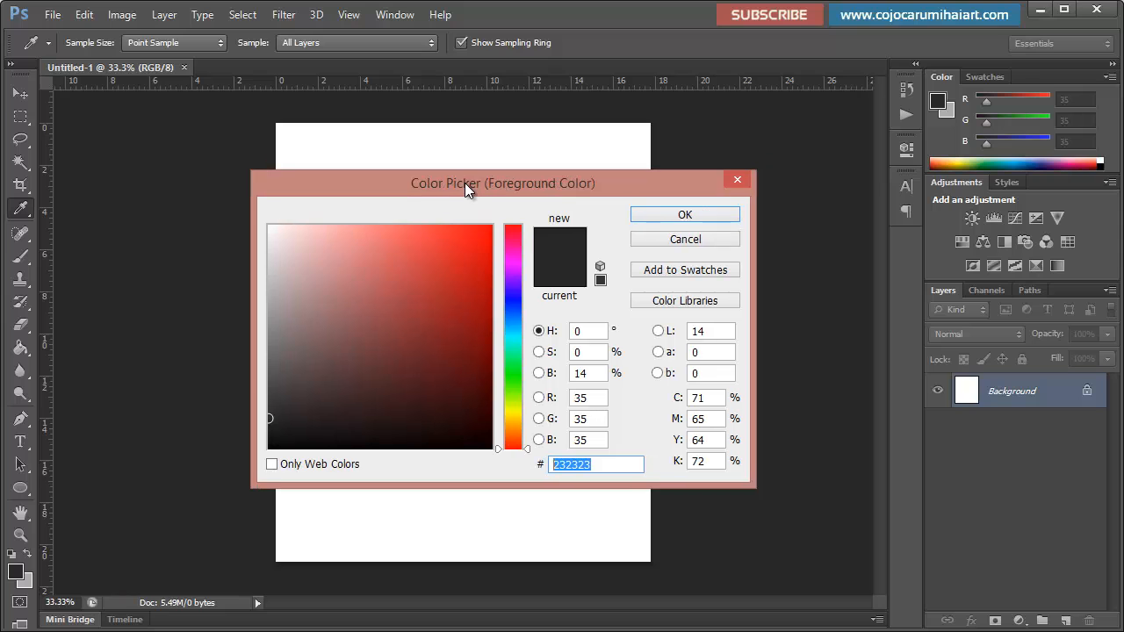
{"action": "type", "text": "292929"}
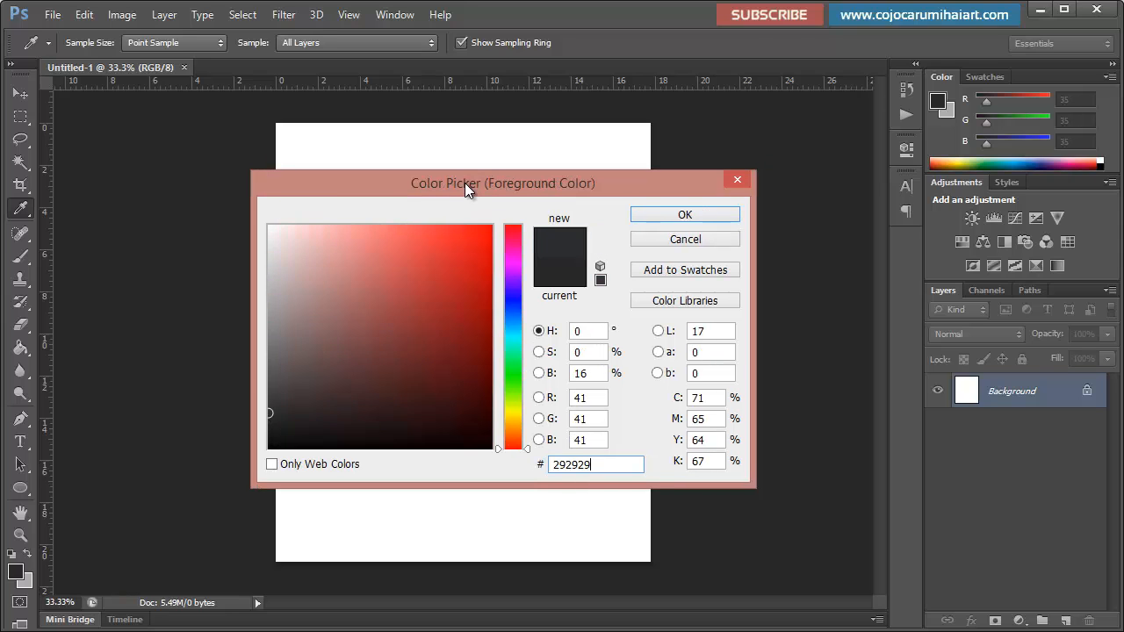
{"action": "key", "text": "Return"}
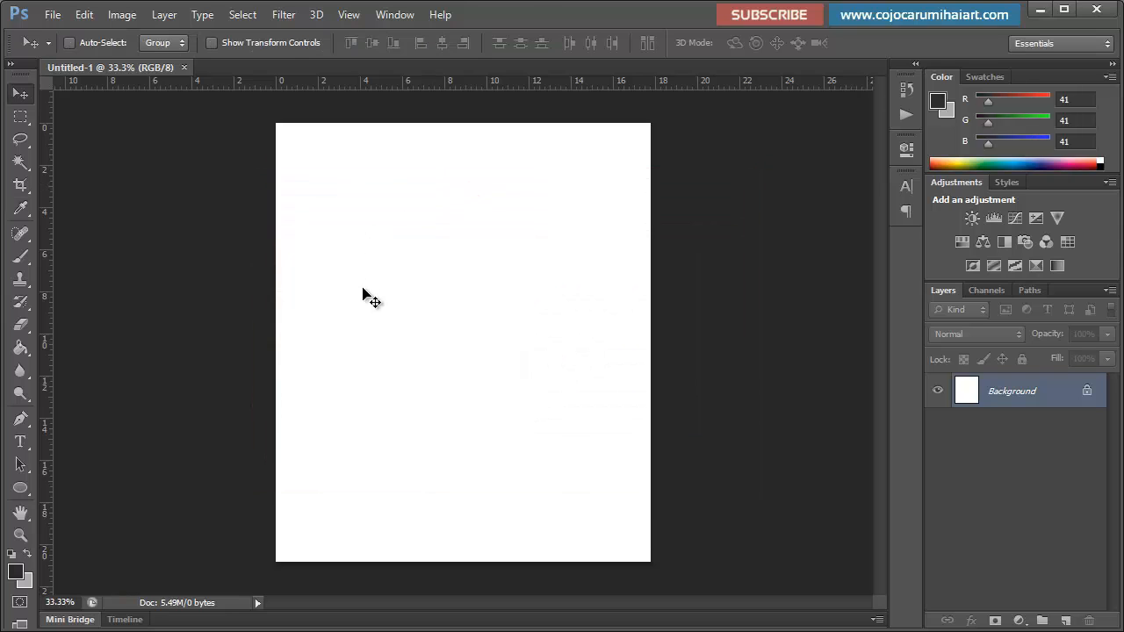
{"action": "key", "text": "g"}
{"action": "left_click", "coordinate": [469, 352]}
{"action": "left_click", "coordinate": [21, 95]}
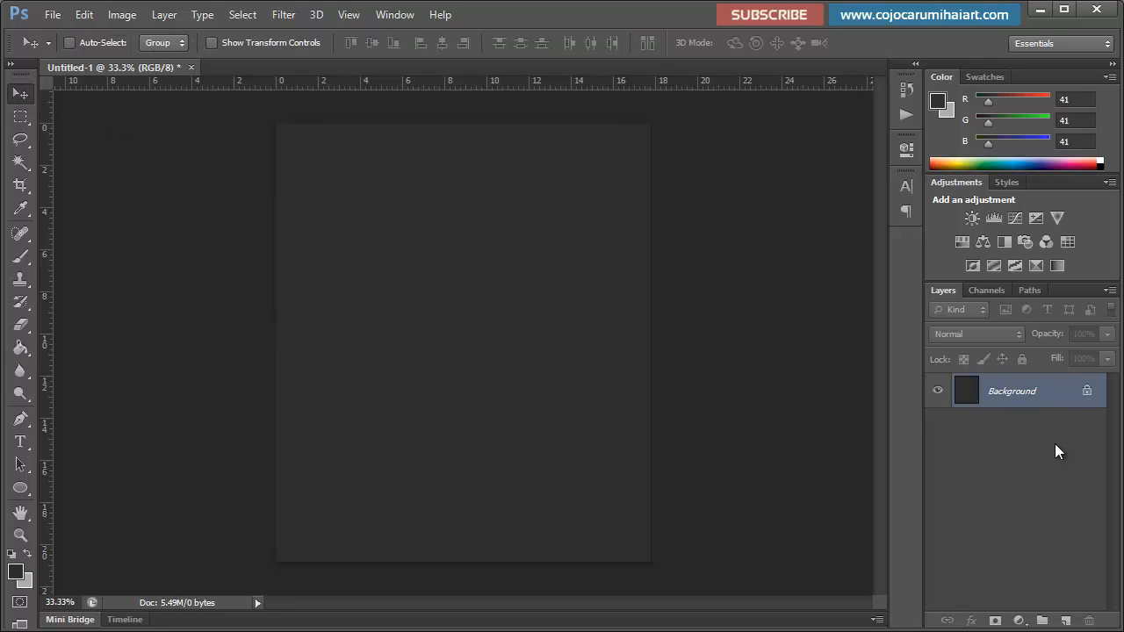
Step: Add a new layer and draw a rectangular marquee selection over the canvas, leaving a narrow margin on all sides
{"action": "left_click", "coordinate": [1065, 619]}
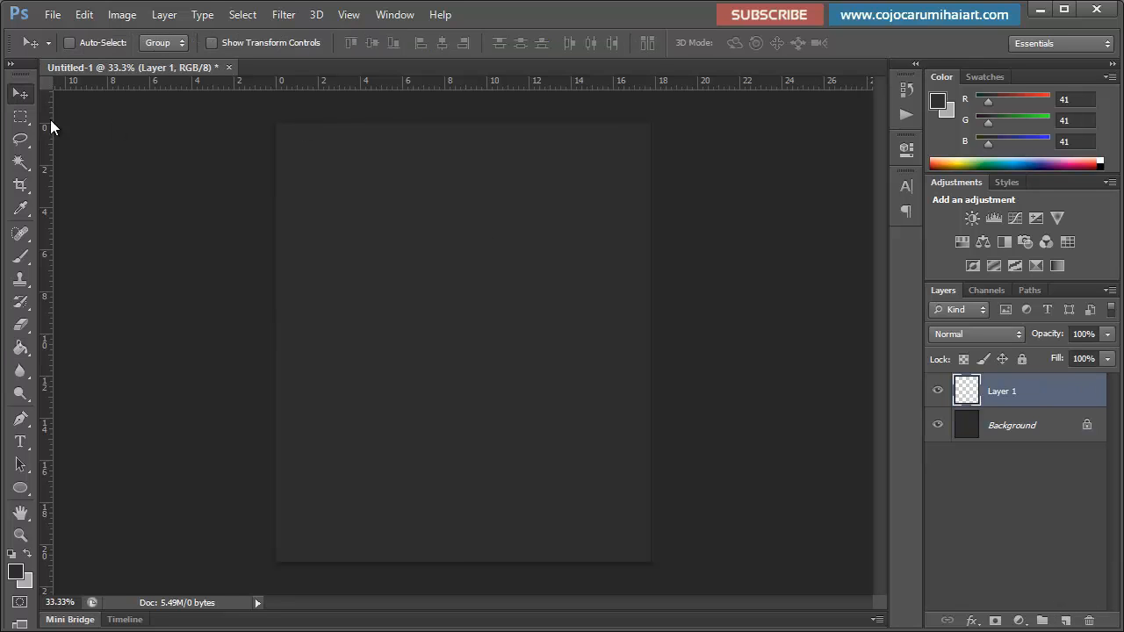
{"action": "left_click", "coordinate": [21, 117]}
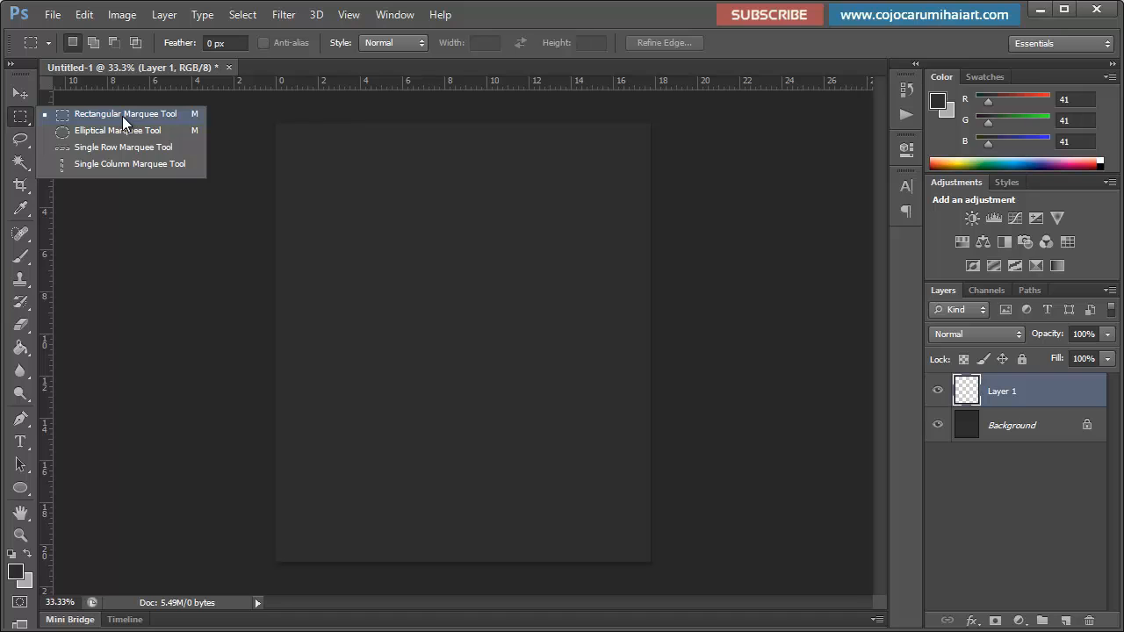
{"action": "left_click", "coordinate": [122, 116]}
{"action": "right_click", "coordinate": [122, 115]}
{"action": "left_click", "coordinate": [26, 119]}
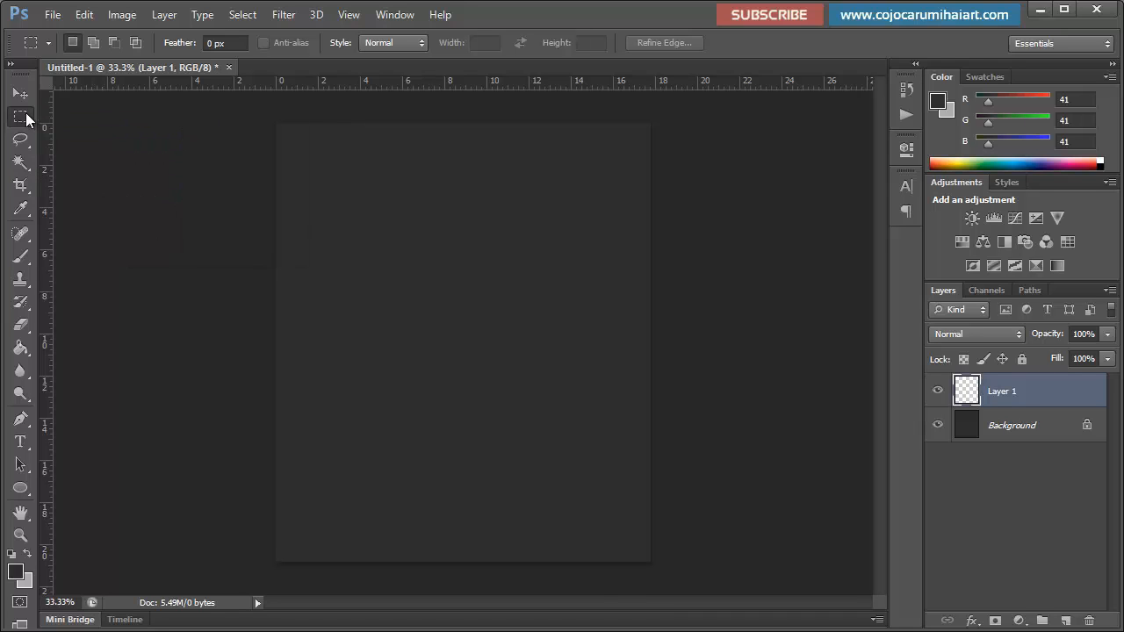
{"action": "left_click", "coordinate": [25, 117]}
{"action": "left_click", "coordinate": [178, 114]}
{"action": "left_click_drag", "start_coordinate": [299, 140], "coordinate": [632, 546]}
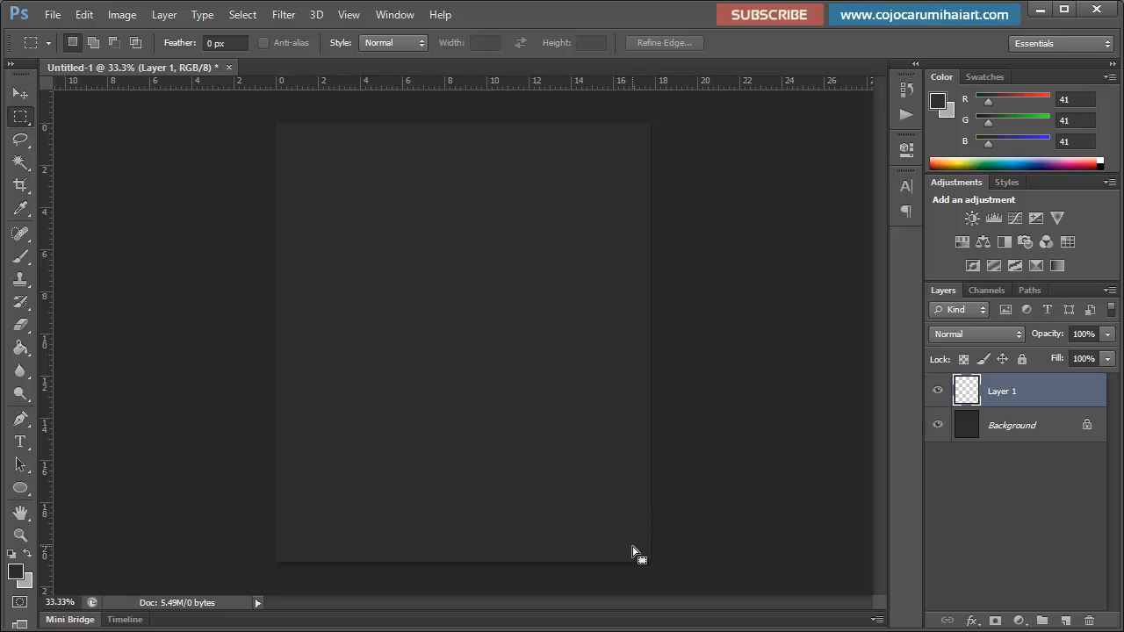
Step: Set the foreground colour to #151515 and fill the rectangular selection with it on the new layer
{"action": "left_click", "coordinate": [14, 571]}
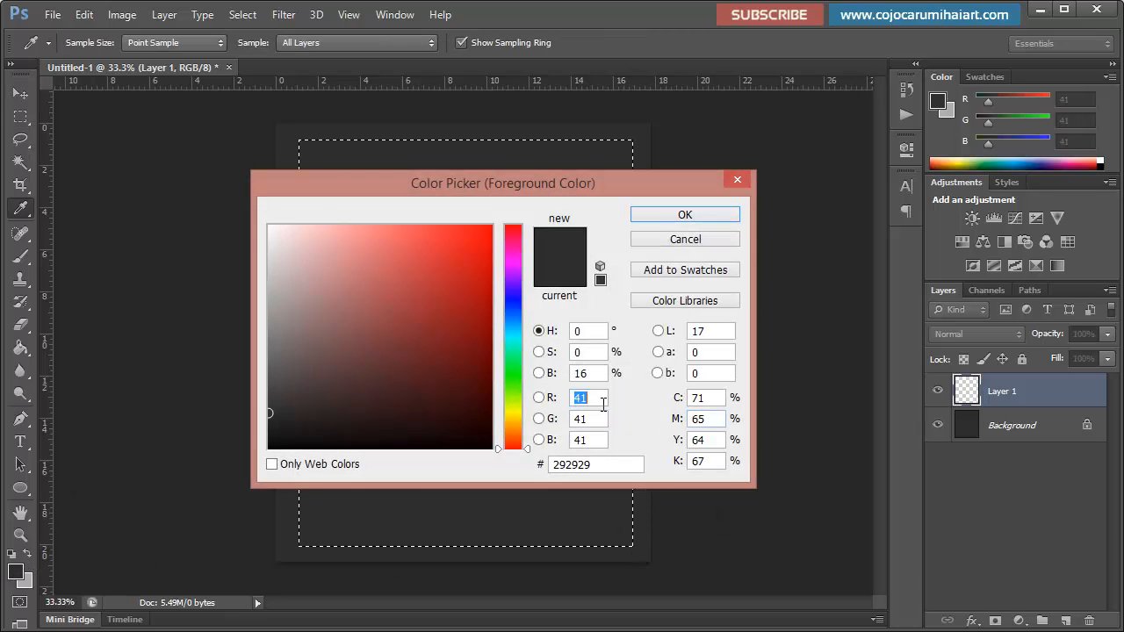
{"action": "left_click", "coordinate": [605, 465]}
{"action": "left_click_drag", "start_coordinate": [439, 186], "coordinate": [577, 207]}
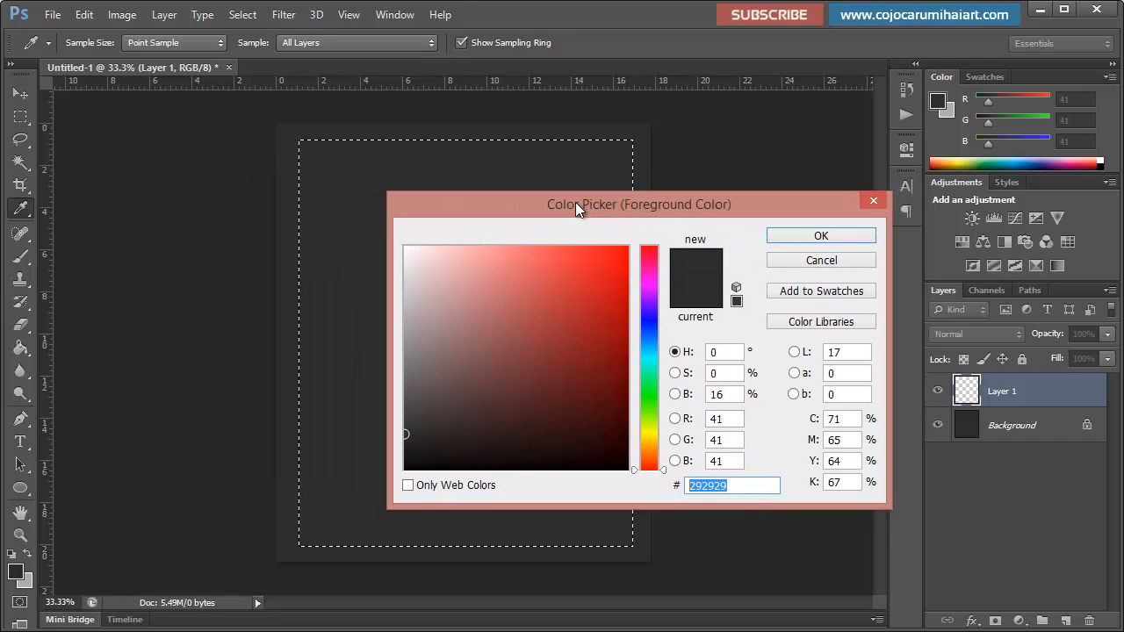
{"action": "type", "text": "151"}
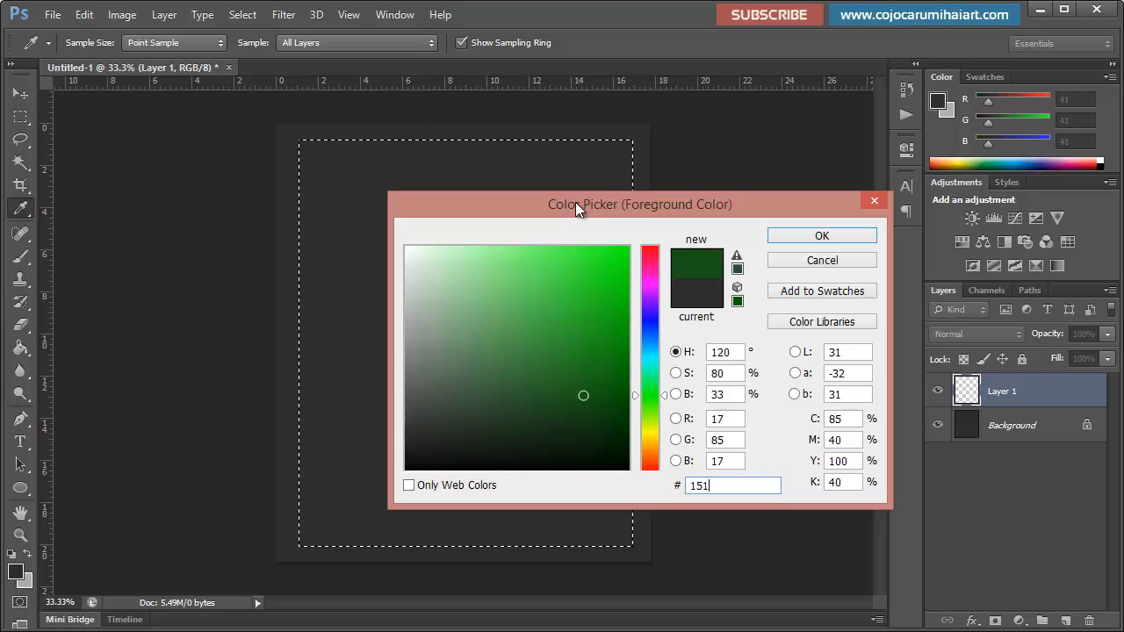
{"action": "type", "text": "515"}
{"action": "key", "text": "Return"}
{"action": "key", "text": "m"}
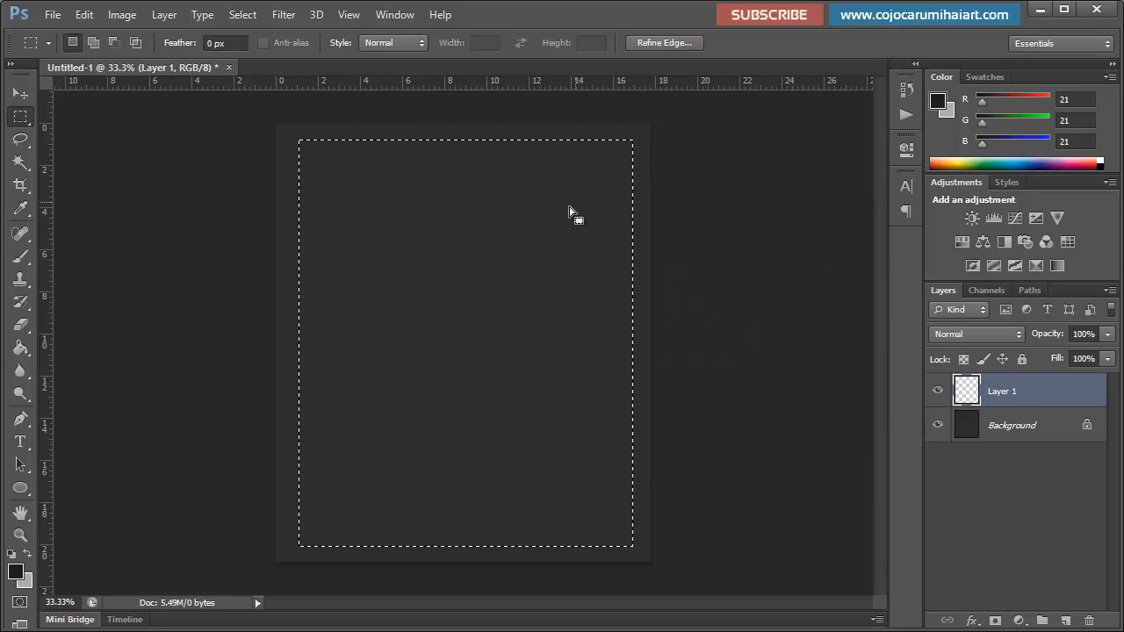
{"action": "key", "text": "g"}
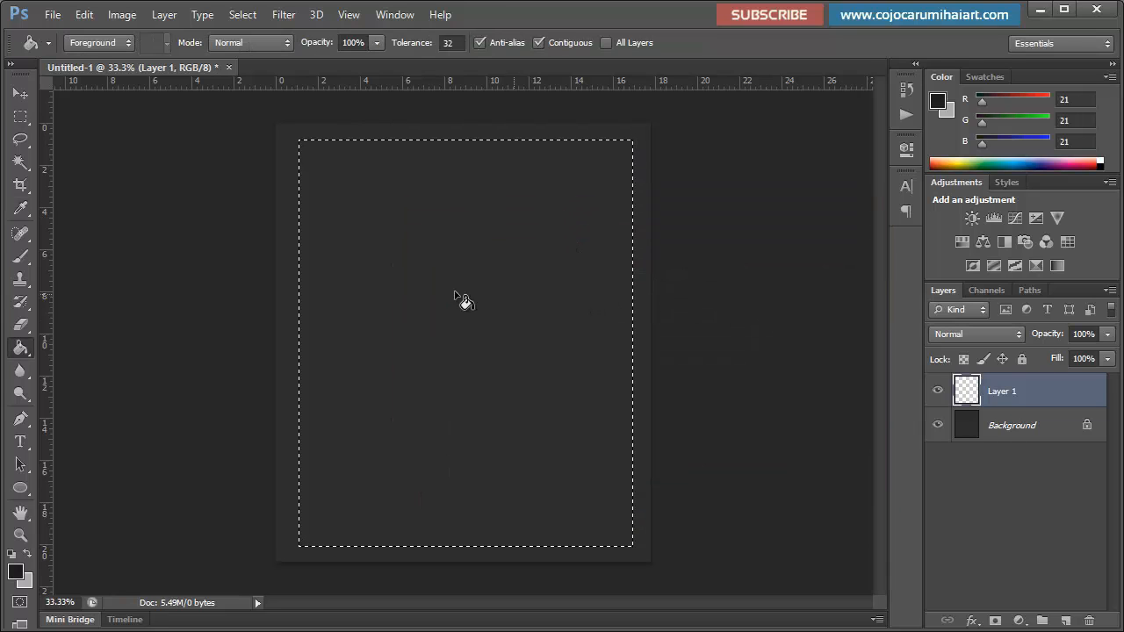
{"action": "right_click", "coordinate": [22, 348]}
{"action": "left_click", "coordinate": [111, 364]}
{"action": "left_click", "coordinate": [556, 316]}
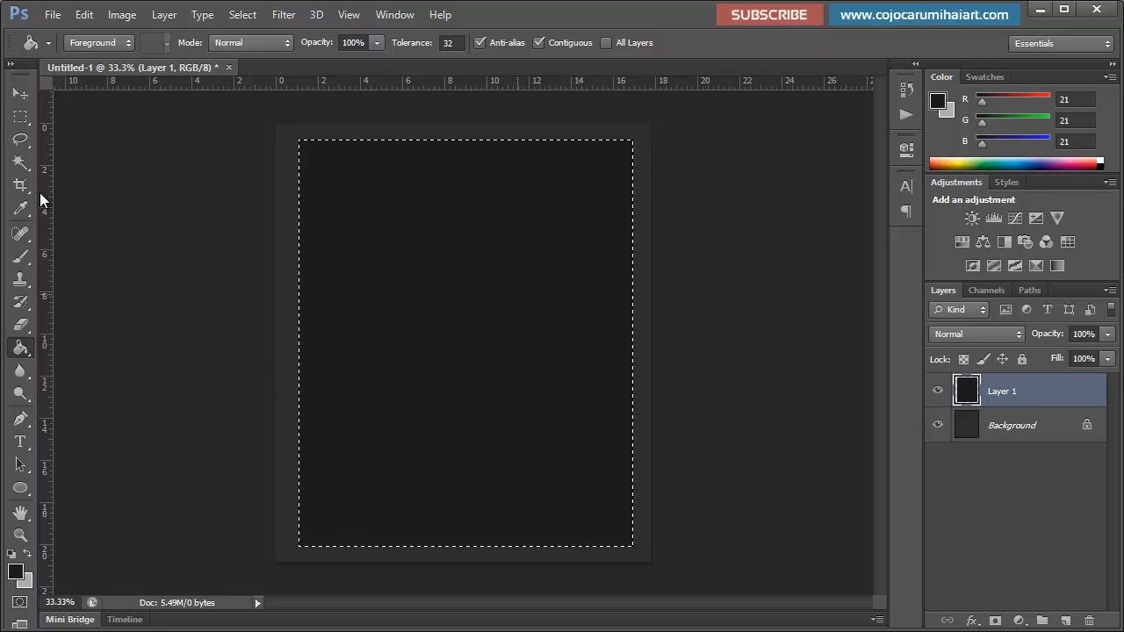
Step: Remove the selection and centre the dark rectangle horizontally and vertically on the background layer
{"action": "left_click", "coordinate": [20, 117]}
{"action": "left_click", "coordinate": [181, 175]}
{"action": "left_click", "coordinate": [21, 94]}
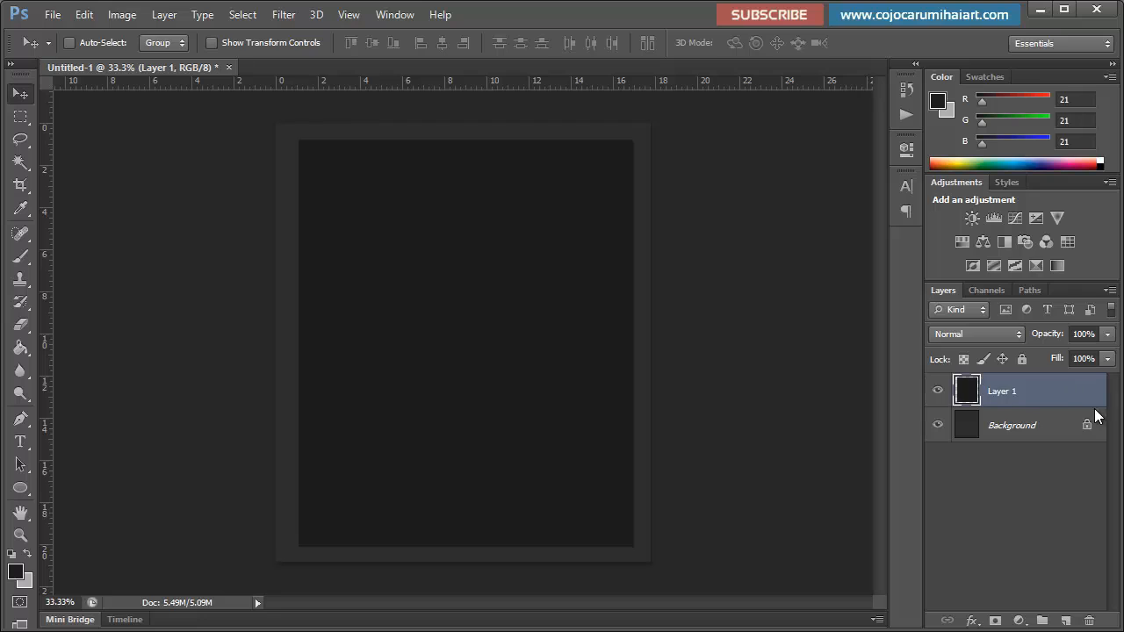
{"action": "left_click", "coordinate": [1045, 429], "text": "shift"}
{"action": "left_click", "coordinate": [442, 42]}
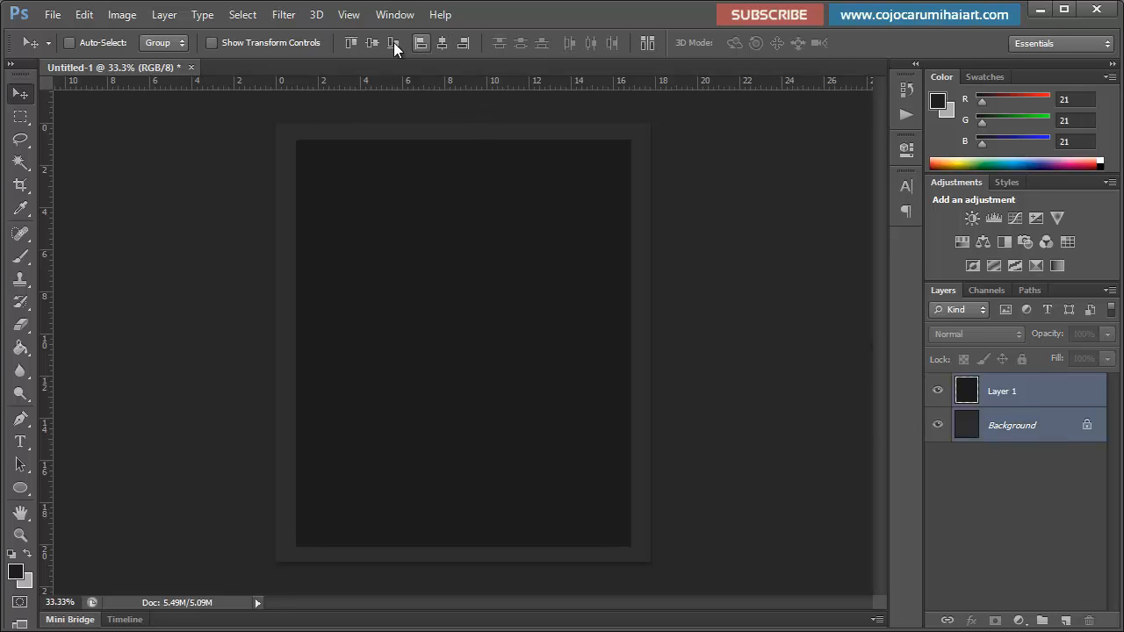
{"action": "left_click", "coordinate": [366, 42]}
{"action": "left_click", "coordinate": [441, 42]}
{"action": "left_click", "coordinate": [1019, 498]}
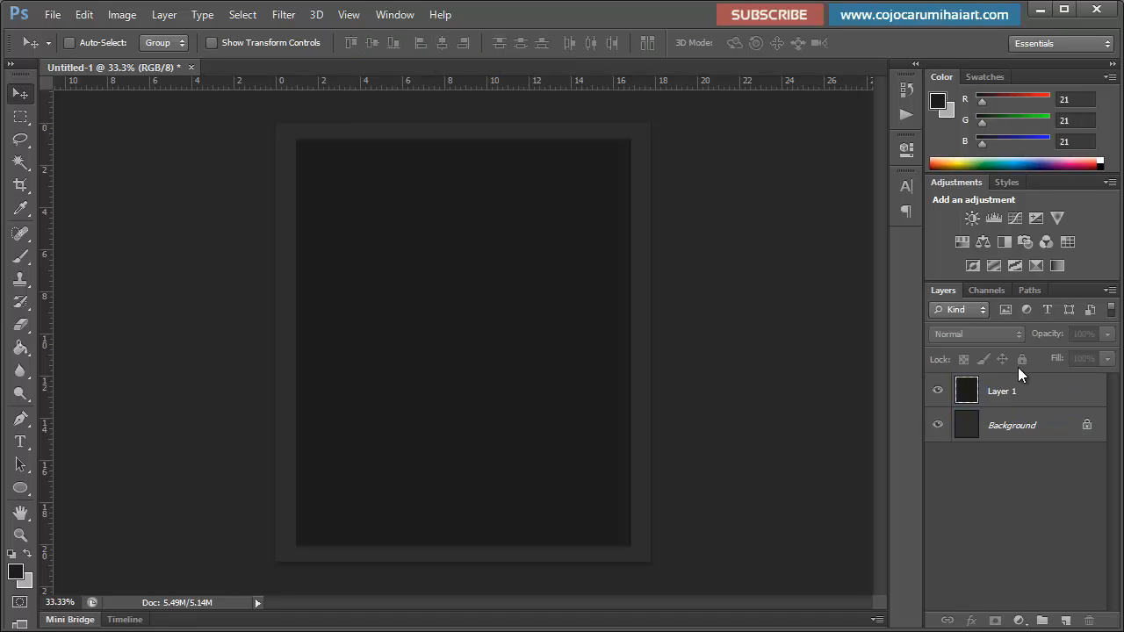
Step: Rename the dark rectangle's layer to BG
{"action": "double_click", "coordinate": [1004, 391]}
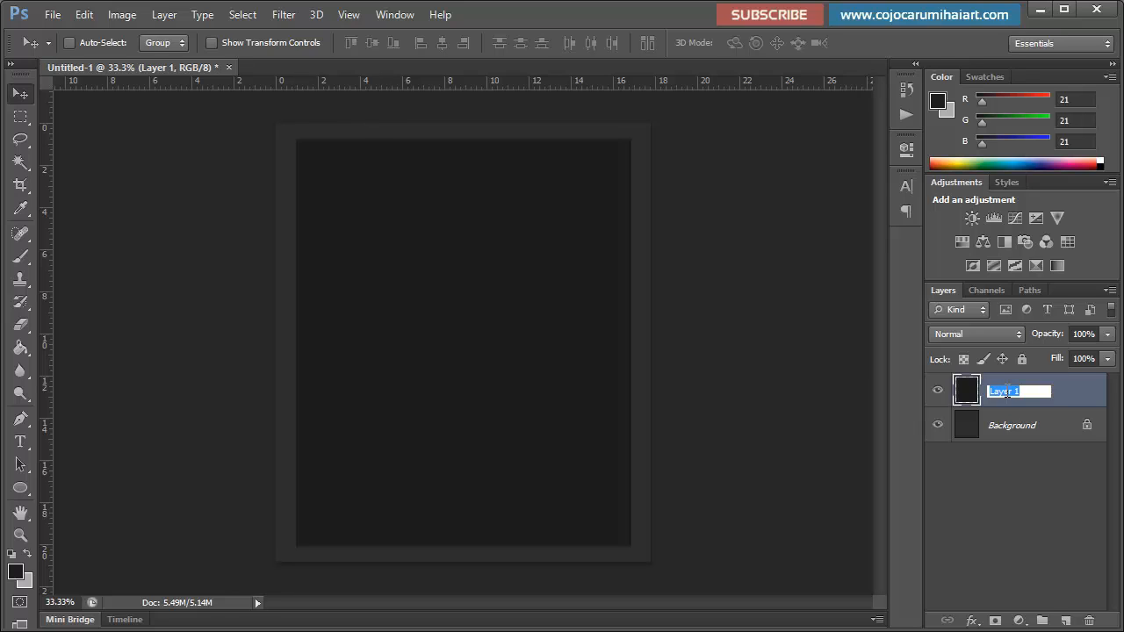
{"action": "type", "text": "BG"}
{"action": "key", "text": "Return"}
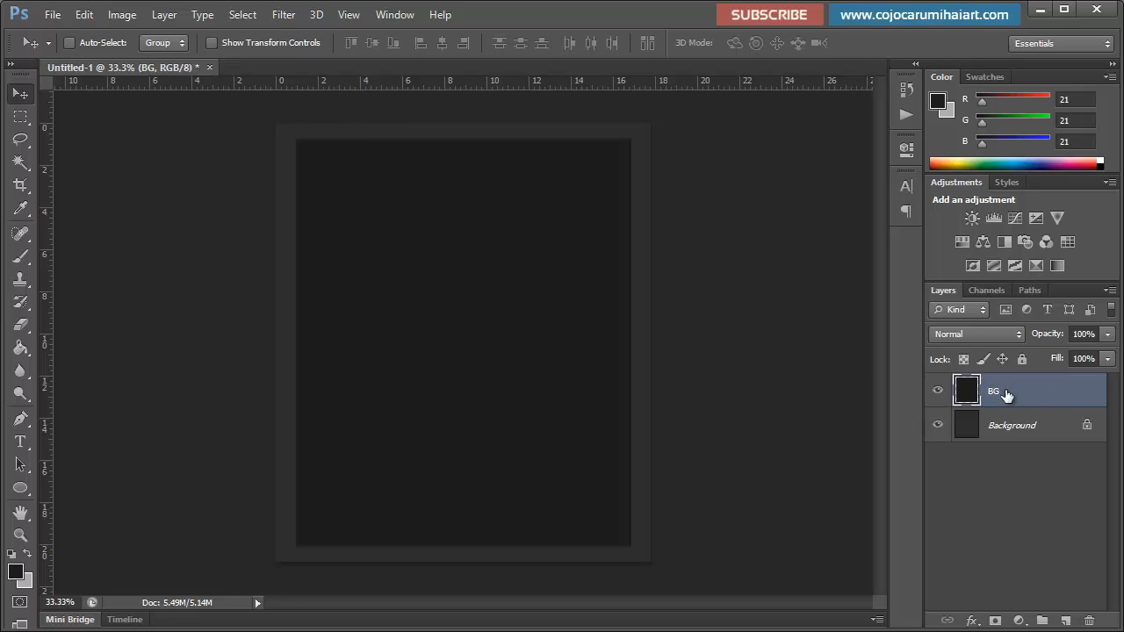
{"action": "left_click", "coordinate": [1021, 452]}
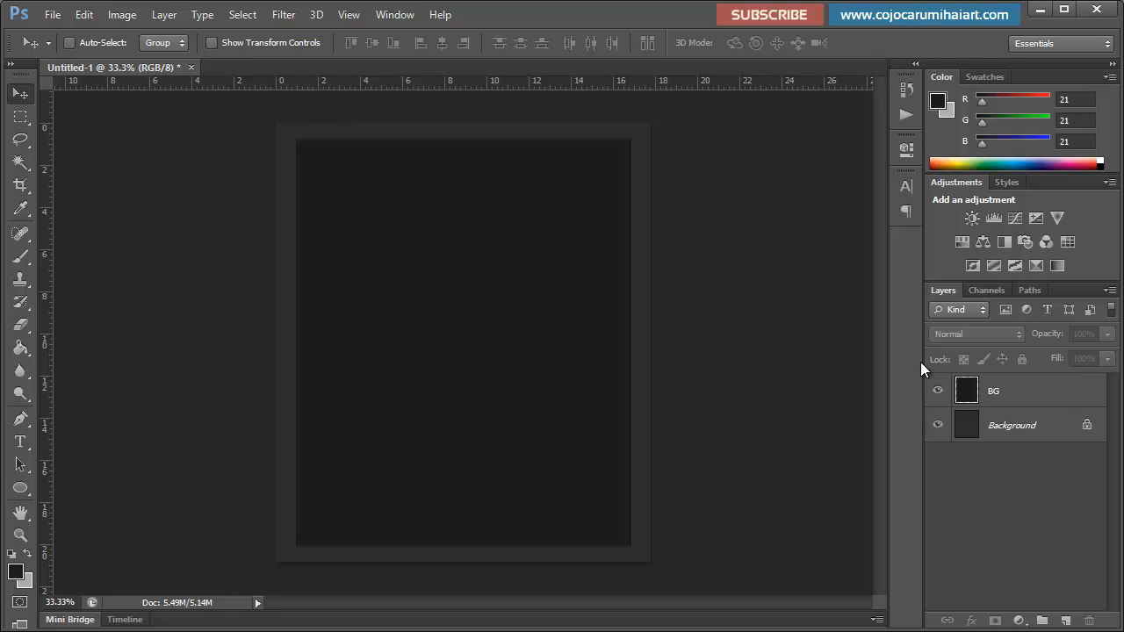
Step: Examine the edges and margins of the dark rectangle up close
{"action": "key", "text": "ctrl+plus"}
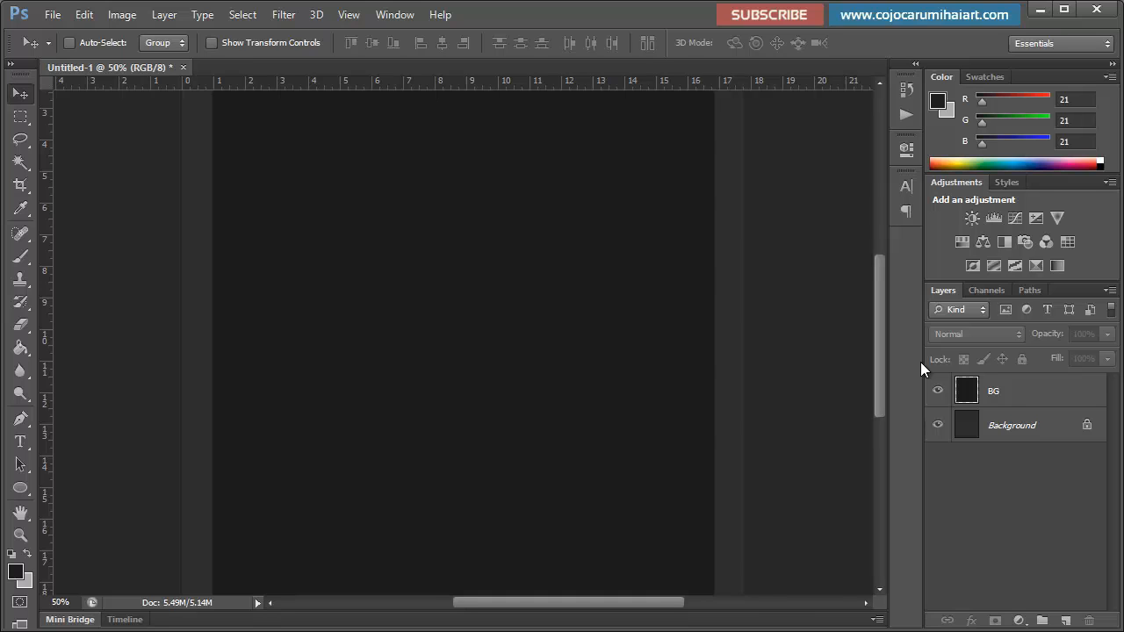
{"action": "key", "text": "ctrl+plus"}
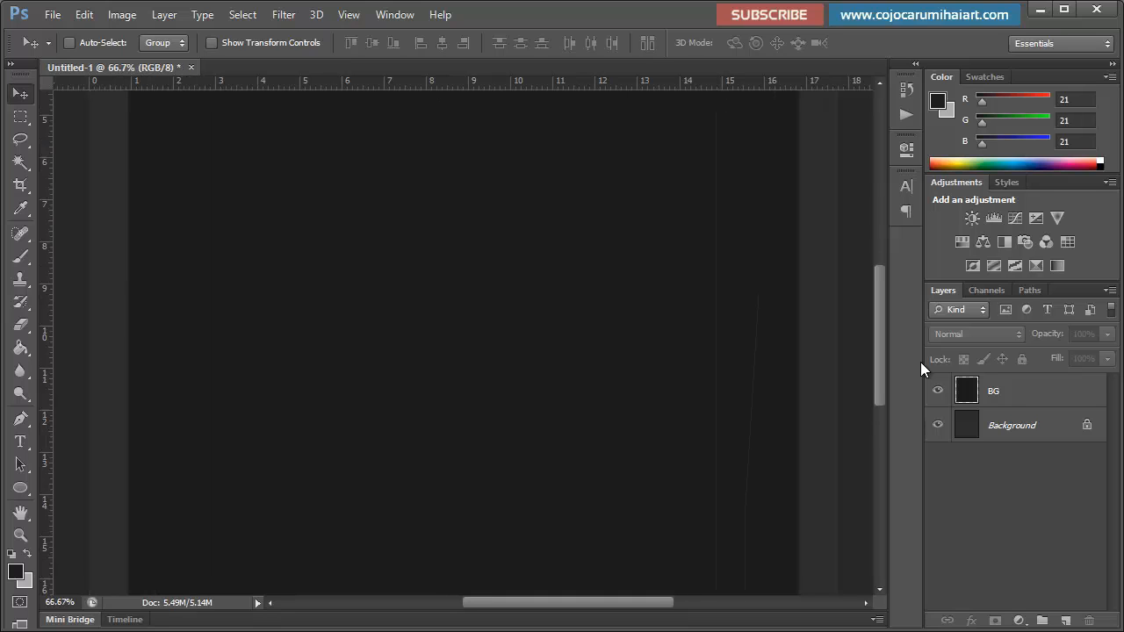
{"action": "key", "text": "space"}
{"action": "left_click_drag", "start_coordinate": [755, 309], "coordinate": [619, 421]}
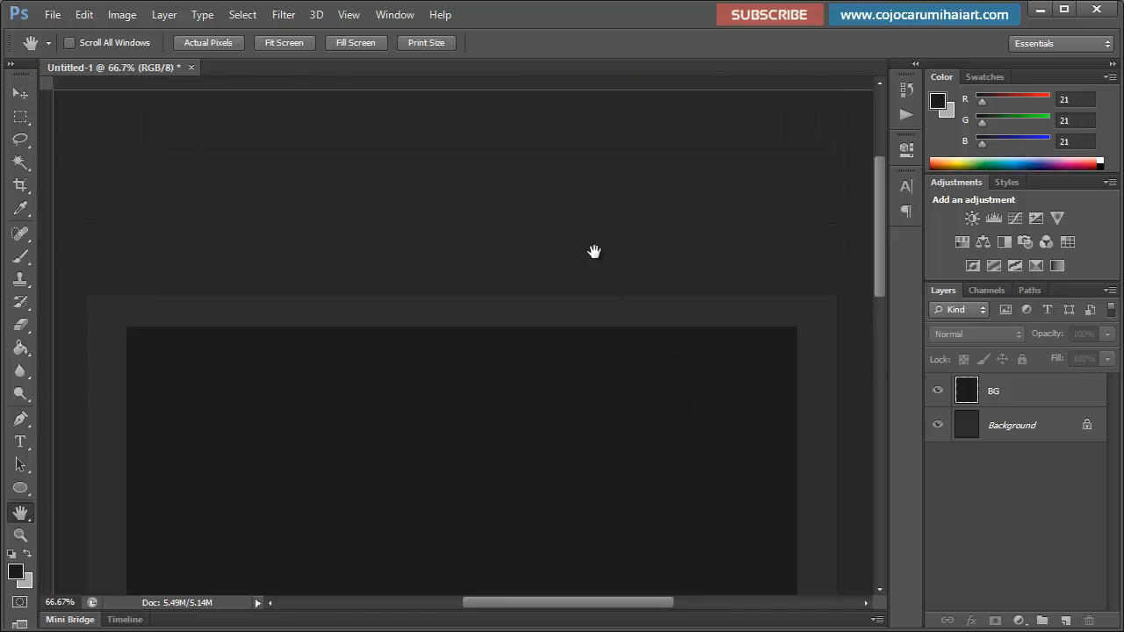
{"action": "left_click_drag", "start_coordinate": [594, 252], "coordinate": [521, 329]}
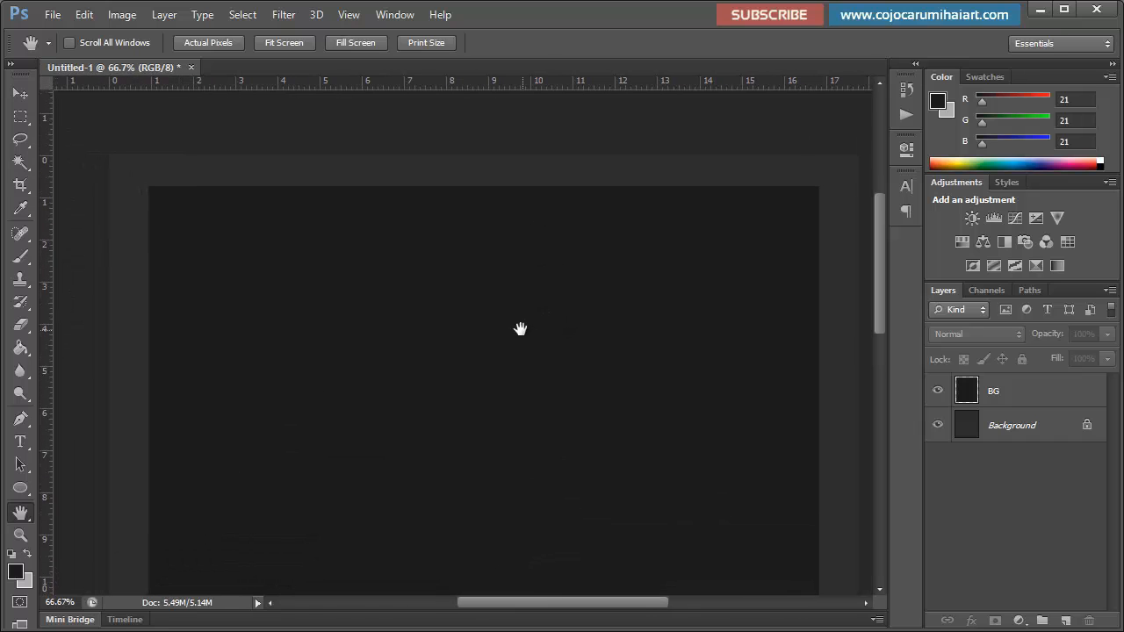
{"action": "left_click_drag", "start_coordinate": [534, 396], "coordinate": [534, 308]}
{"action": "key", "text": "ctrl+minus"}
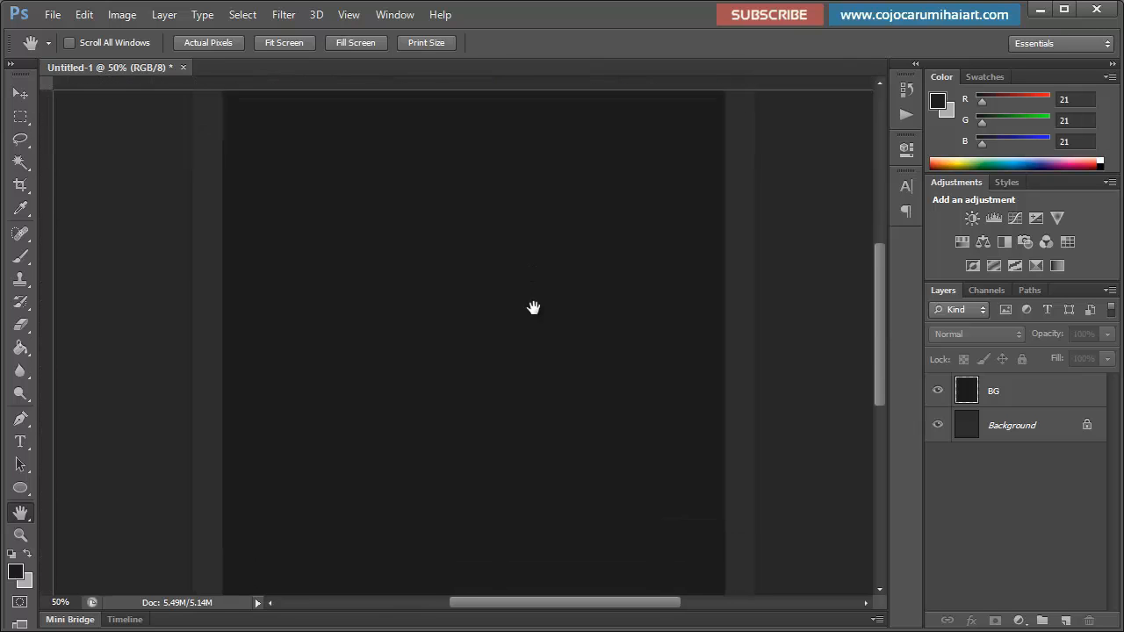
{"action": "key", "text": "ctrl+minus"}
{"action": "key", "text": "ctrl+r"}
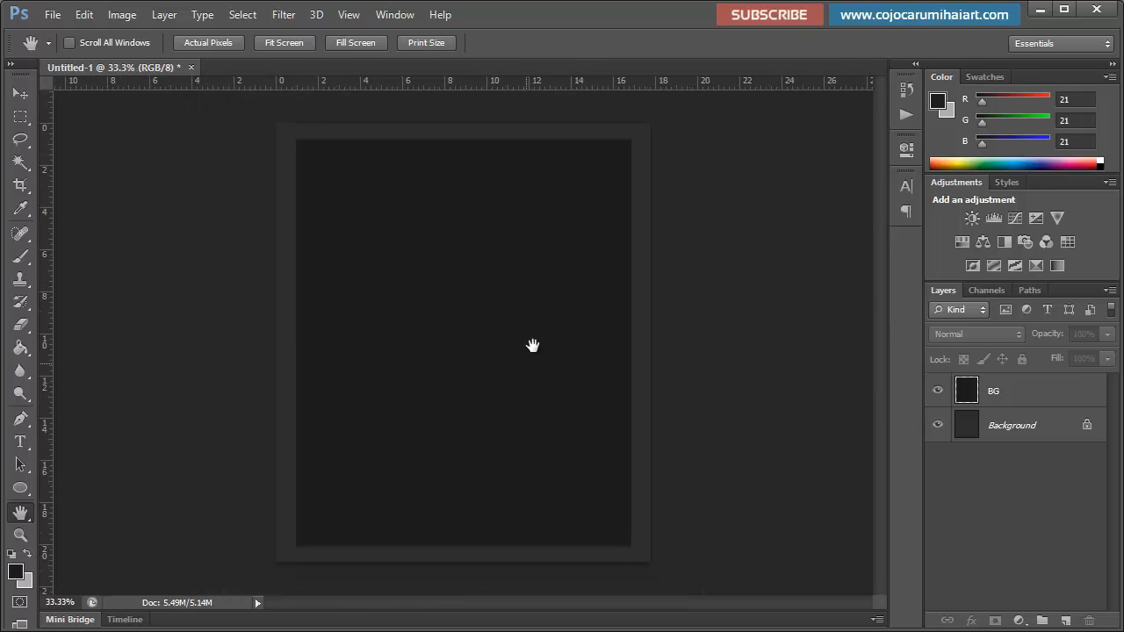
Step: On a new layer, draw a rectangular selection about 15 by 2 in across the dark panel's top, with a narrow margin
{"action": "left_click", "coordinate": [1061, 621]}
{"action": "left_click", "coordinate": [25, 116]}
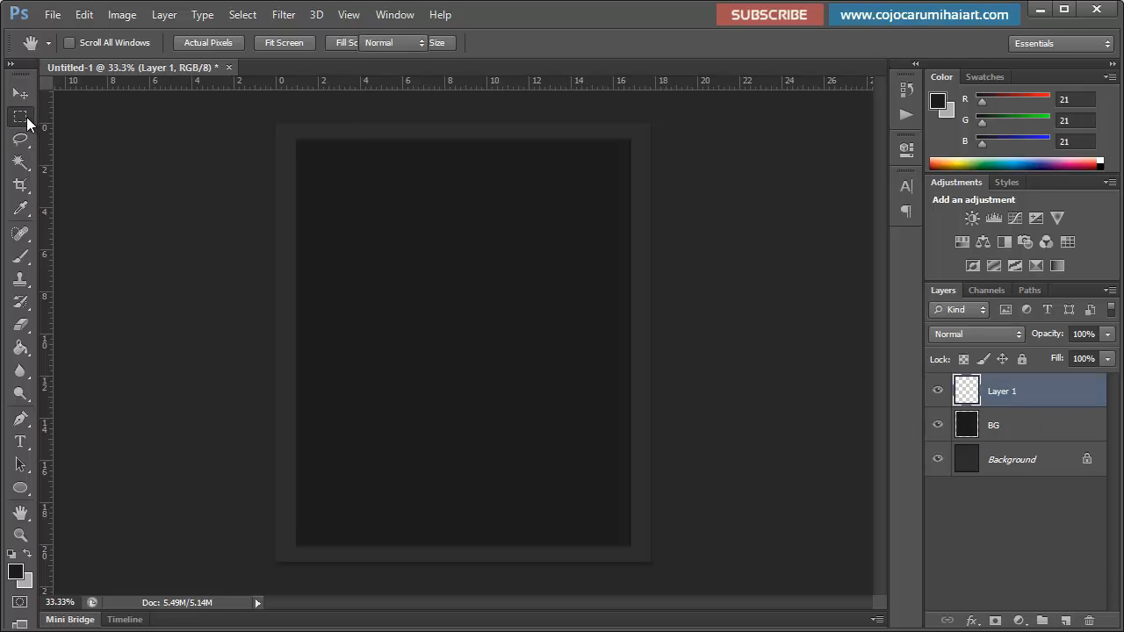
{"action": "left_click_drag", "start_coordinate": [27, 117], "coordinate": [103, 117]}
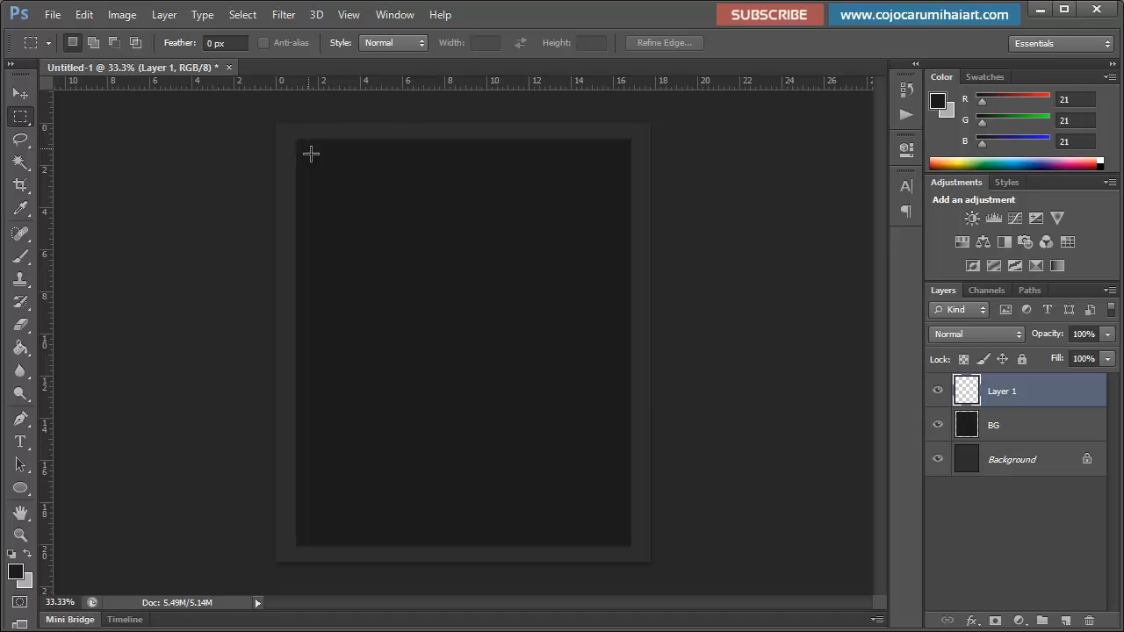
{"action": "left_click_drag", "start_coordinate": [307, 148], "coordinate": [623, 190]}
{"action": "key", "text": "ctrl+plus"}
{"action": "key", "text": "ctrl+plus"}
{"action": "key", "text": "ctrl+plus"}
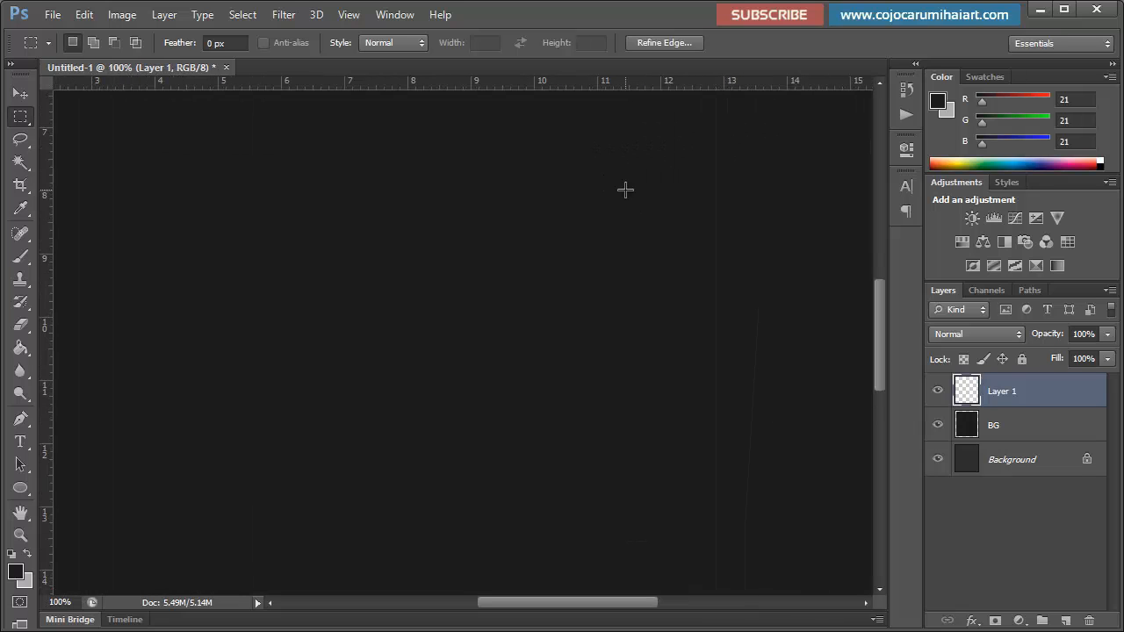
{"action": "scroll", "coordinate": [629, 309], "scroll_direction": "up", "scroll_amount": 6}
{"action": "scroll", "coordinate": [584, 277], "scroll_direction": "up", "scroll_amount": 5}
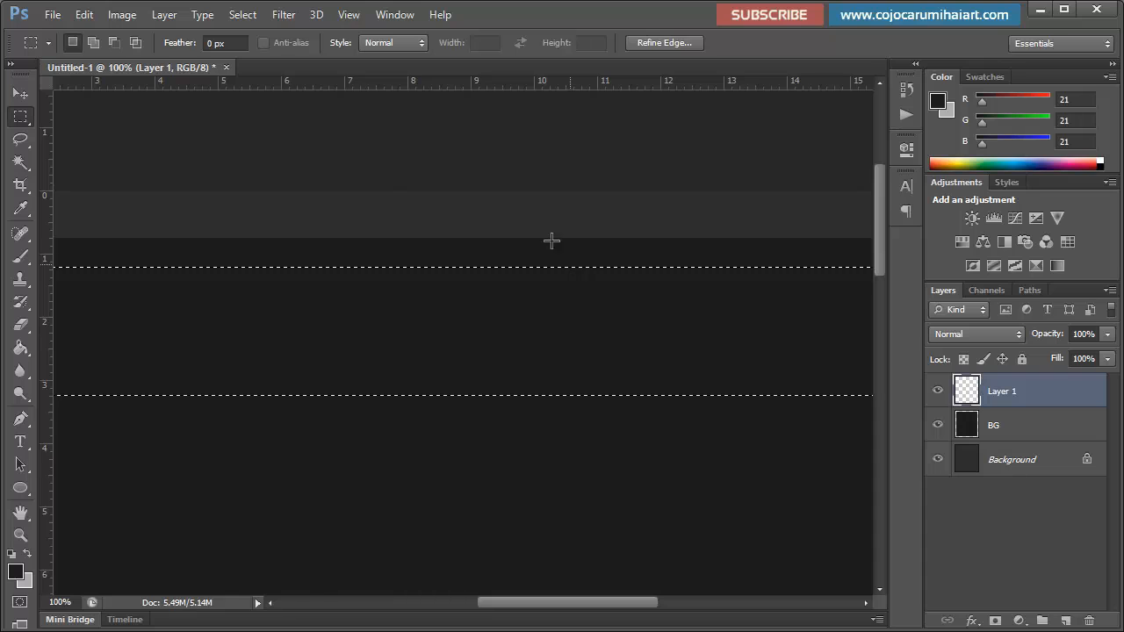
Step: Swap the foreground and background colours, fill the selection with light grey (RGB 176, 176, 176) and remove the selection
{"action": "left_click", "coordinate": [27, 553]}
{"action": "key", "text": "h"}
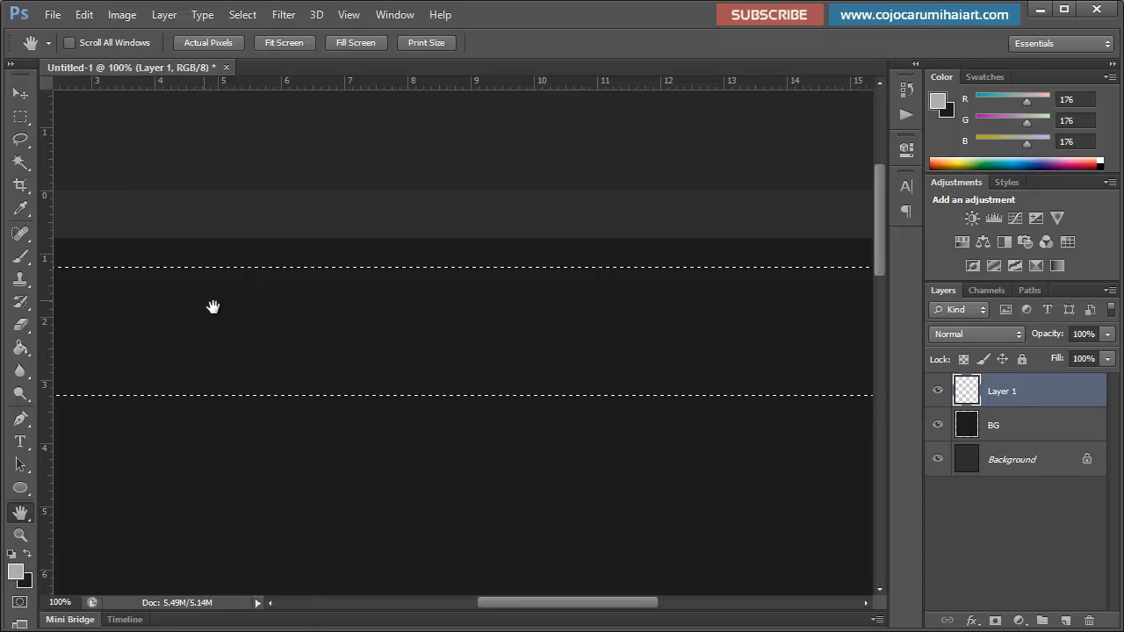
{"action": "key", "text": "g"}
{"action": "left_click", "coordinate": [227, 327]}
{"action": "left_click", "coordinate": [20, 118]}
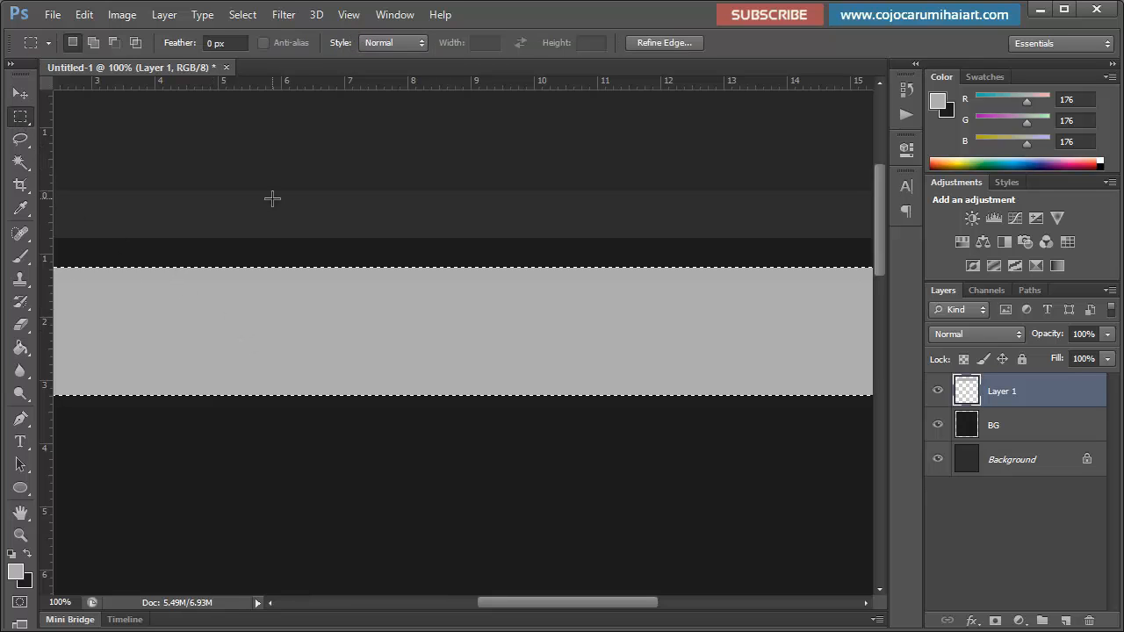
{"action": "left_click", "coordinate": [213, 176]}
{"action": "left_click", "coordinate": [21, 93]}
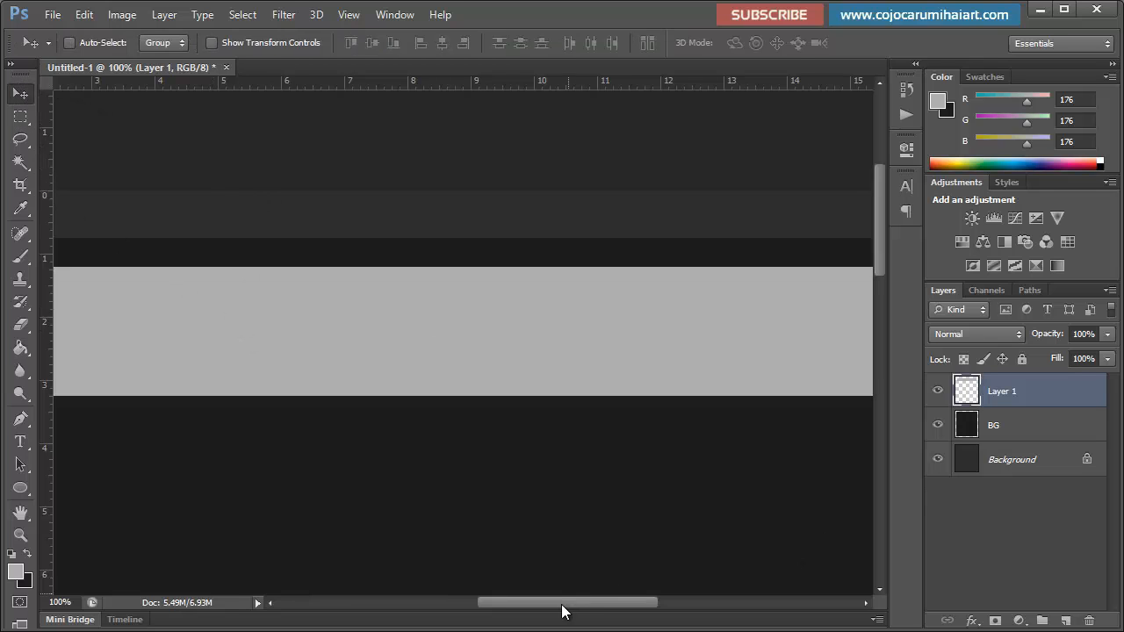
Step: Examine the grey bar's margins inside the dark panel and compare the layout with its layer hidden and shown
{"action": "left_click_drag", "start_coordinate": [565, 603], "coordinate": [608, 577]}
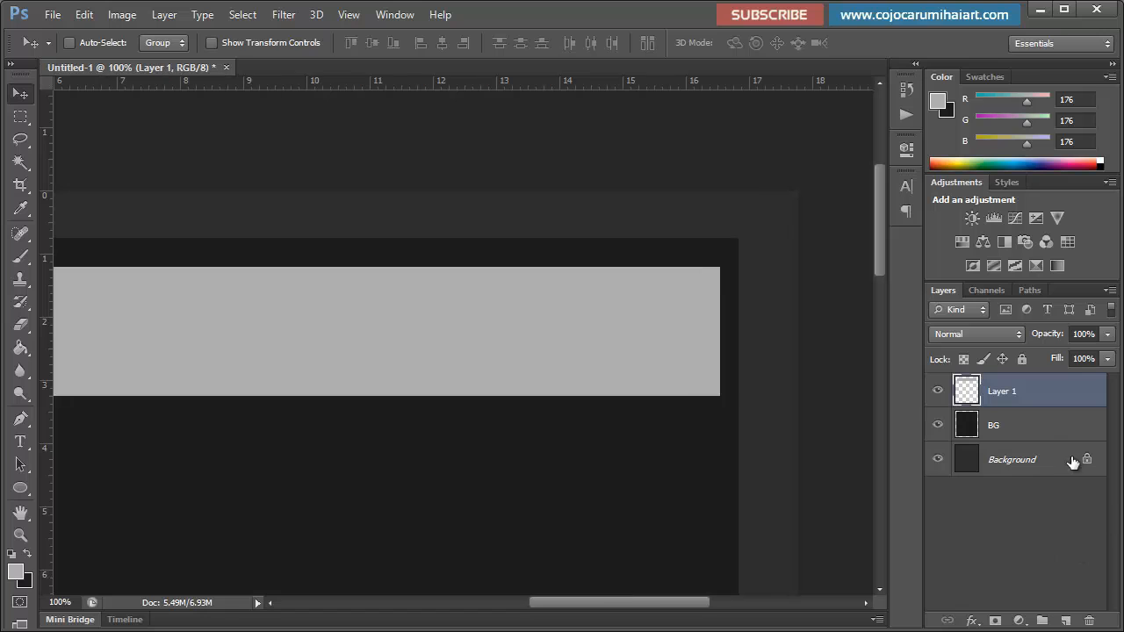
{"action": "key", "text": "ctrl+minus"}
{"action": "key", "text": "ctrl+minus"}
{"action": "key", "text": "ctrl+minus"}
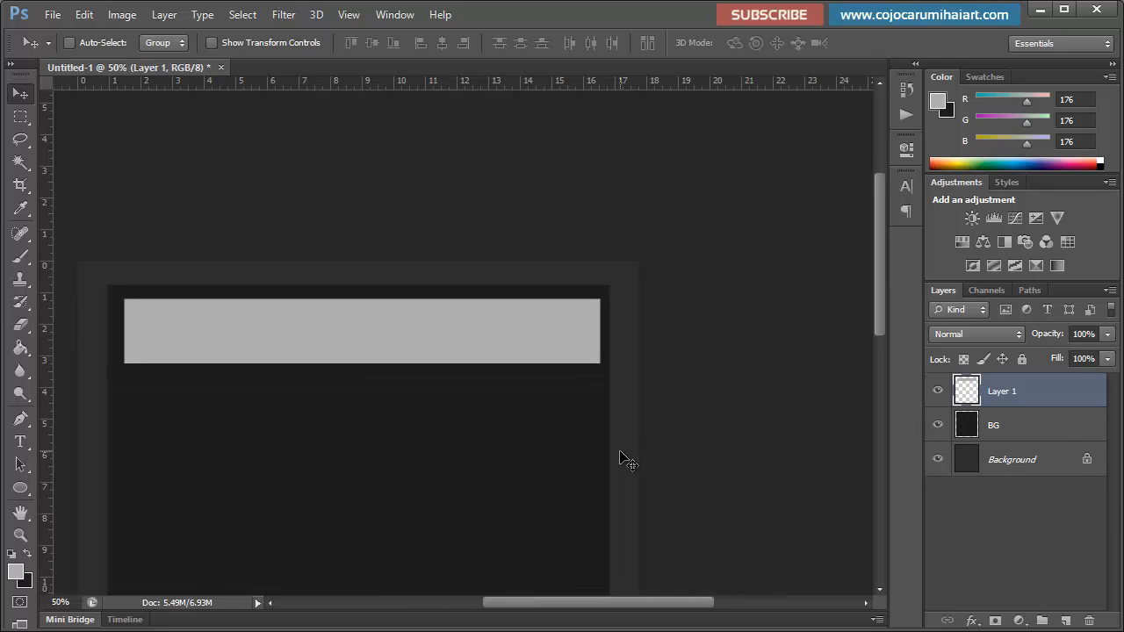
{"action": "left_click_drag", "start_coordinate": [21, 116], "coordinate": [115, 121]}
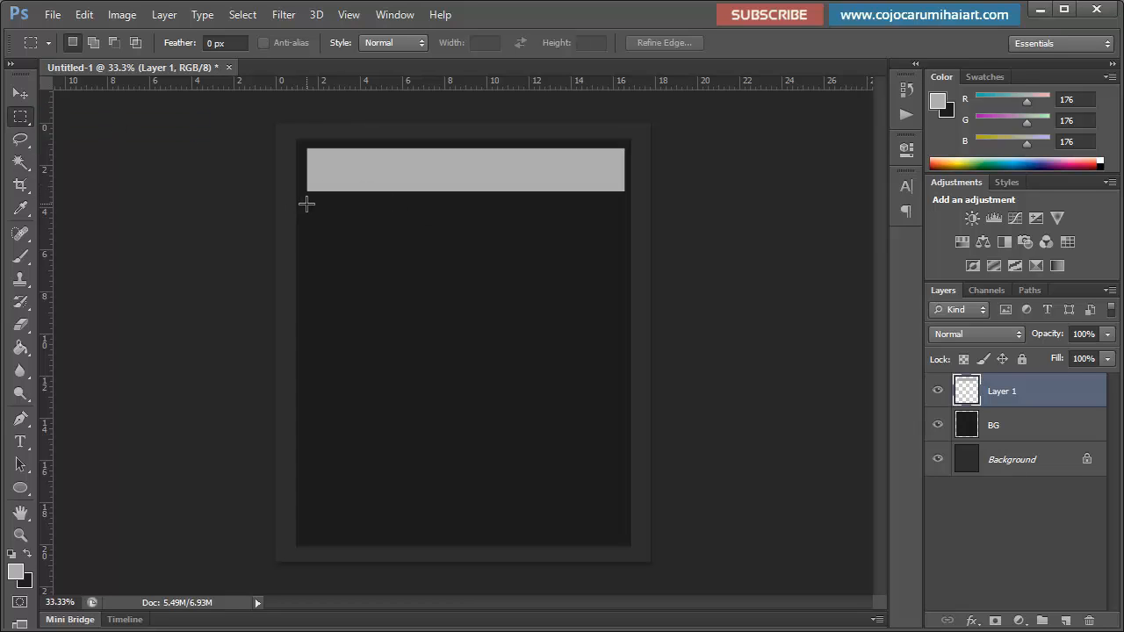
{"action": "left_click", "coordinate": [24, 97]}
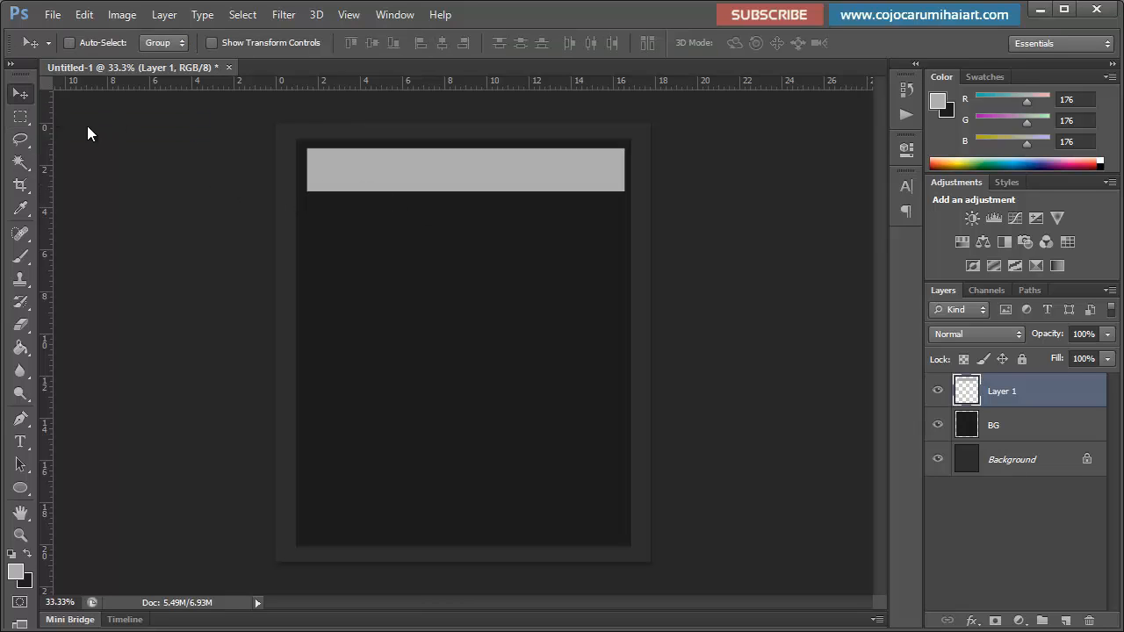
{"action": "left_click", "coordinate": [936, 392]}
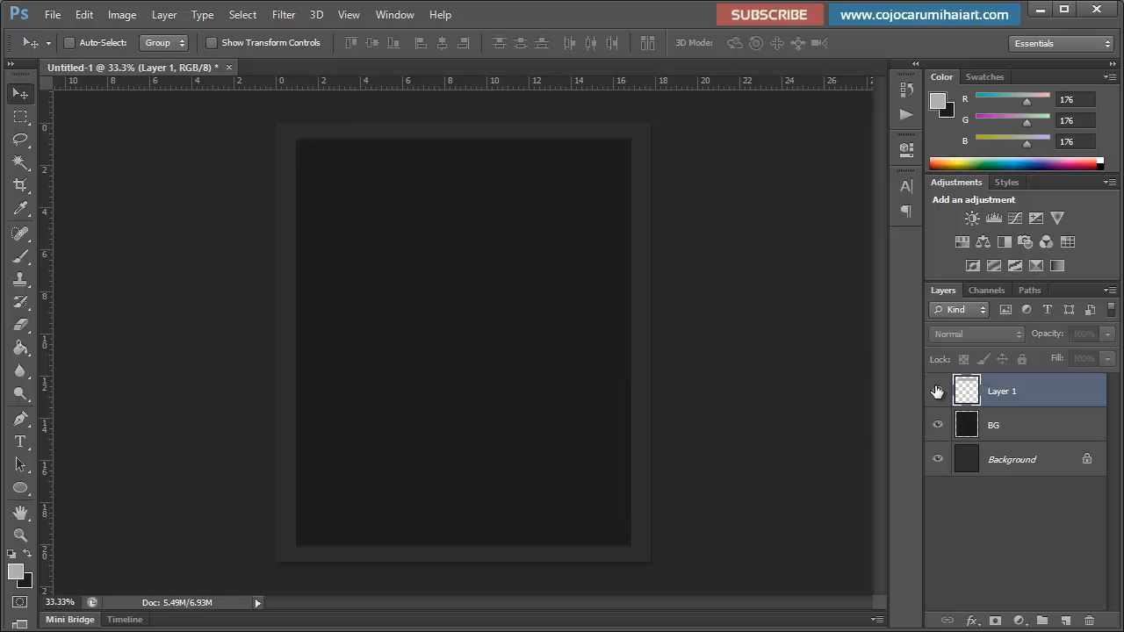
{"action": "left_click", "coordinate": [937, 391]}
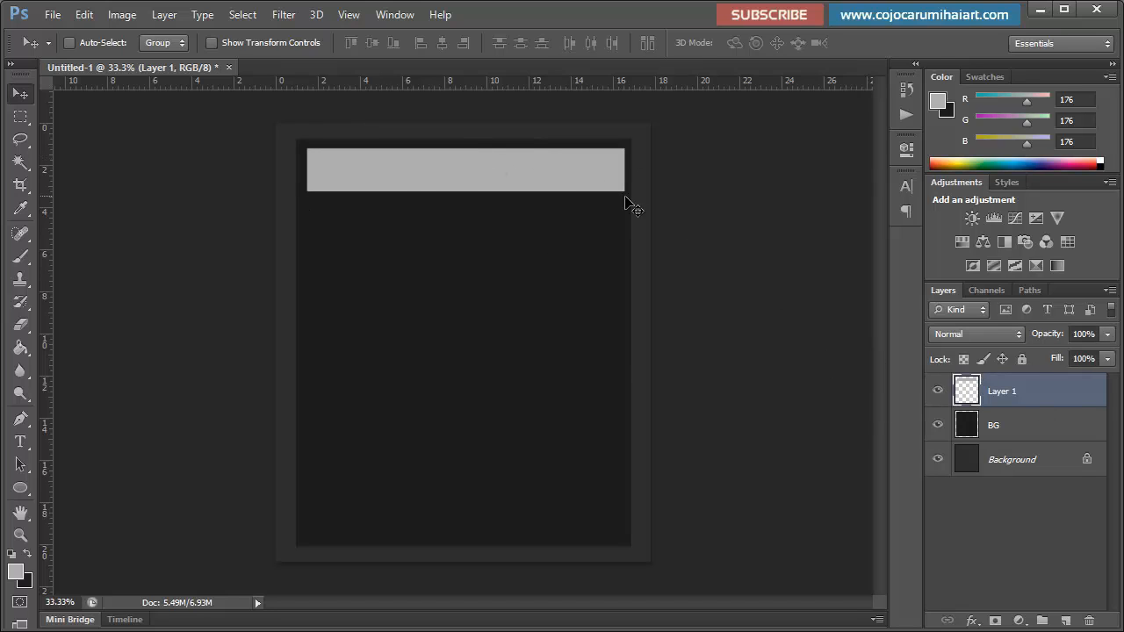
Step: Duplicate the grey bar, place the copy just below the original and stretch the copy's height to about 4.33 in
{"action": "key", "text": "ctrl+j"}
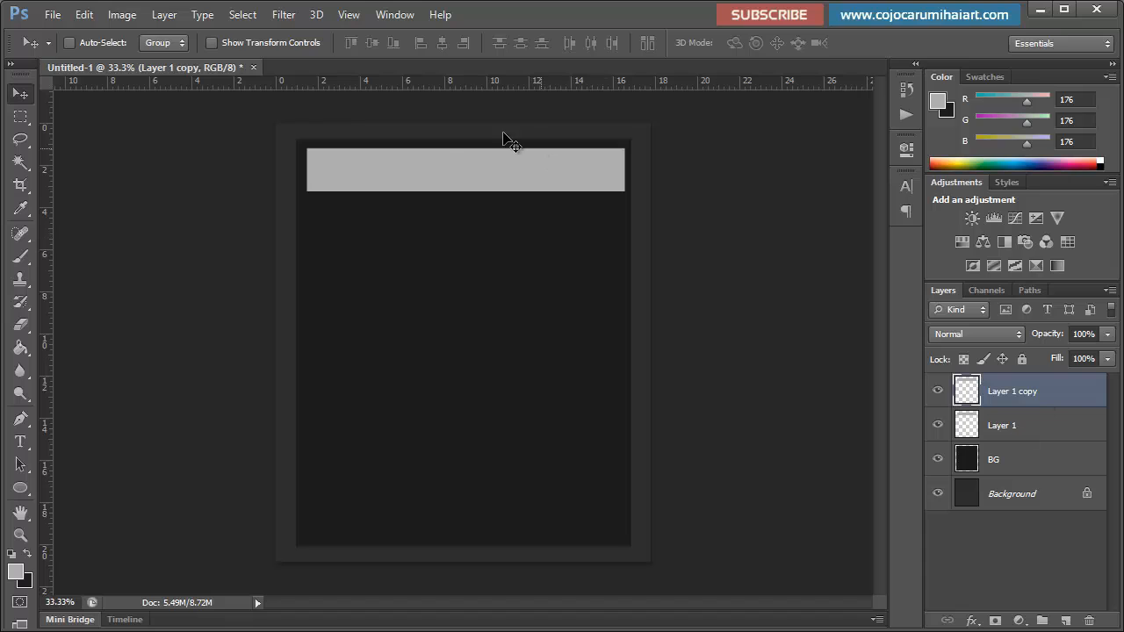
{"action": "left_click_drag", "start_coordinate": [440, 160], "coordinate": [437, 214]}
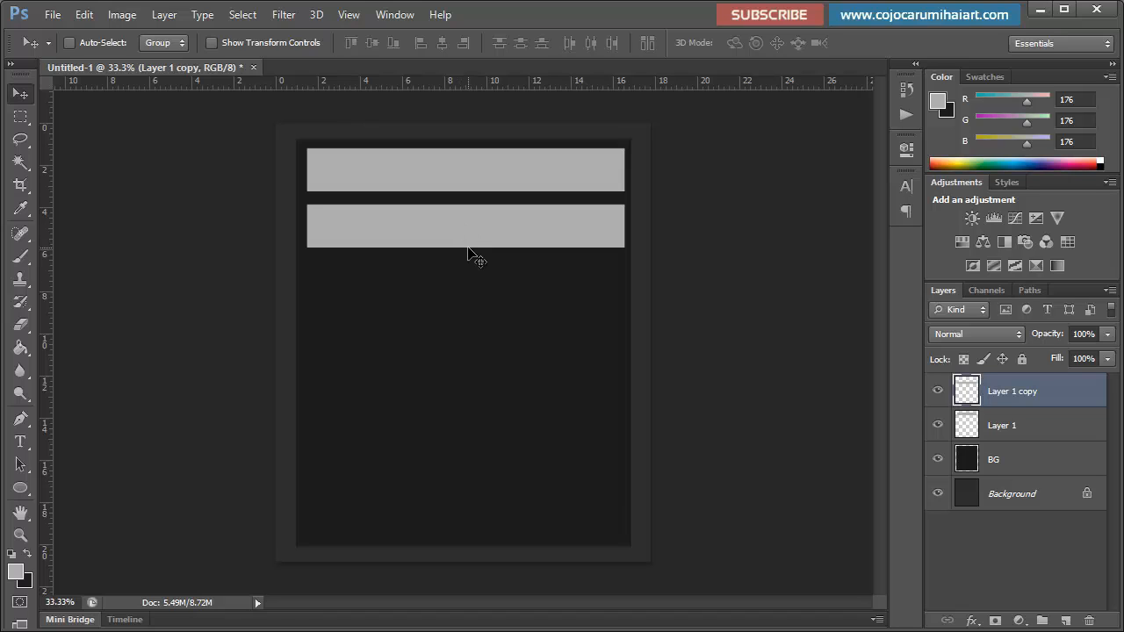
{"action": "key", "text": "ctrl+t"}
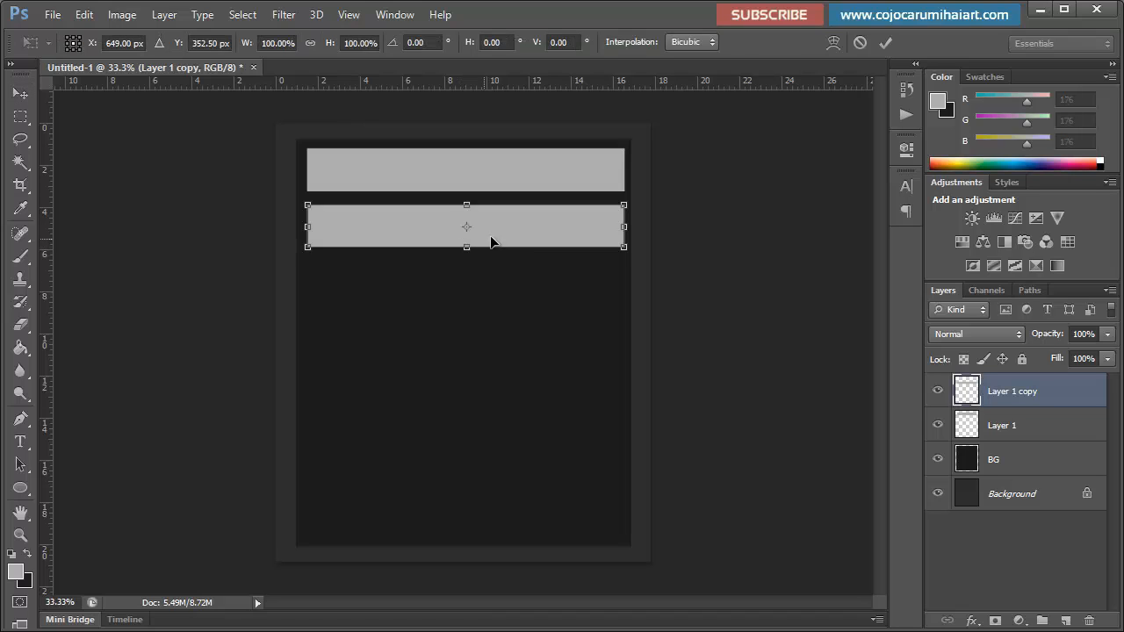
{"action": "mouse_move", "coordinate": [466, 287]}
{"action": "left_mouse_down"}
{"action": "mouse_move", "coordinate": [461, 536]}
{"action": "mouse_move", "coordinate": [483, 294]}
{"action": "left_mouse_up"}
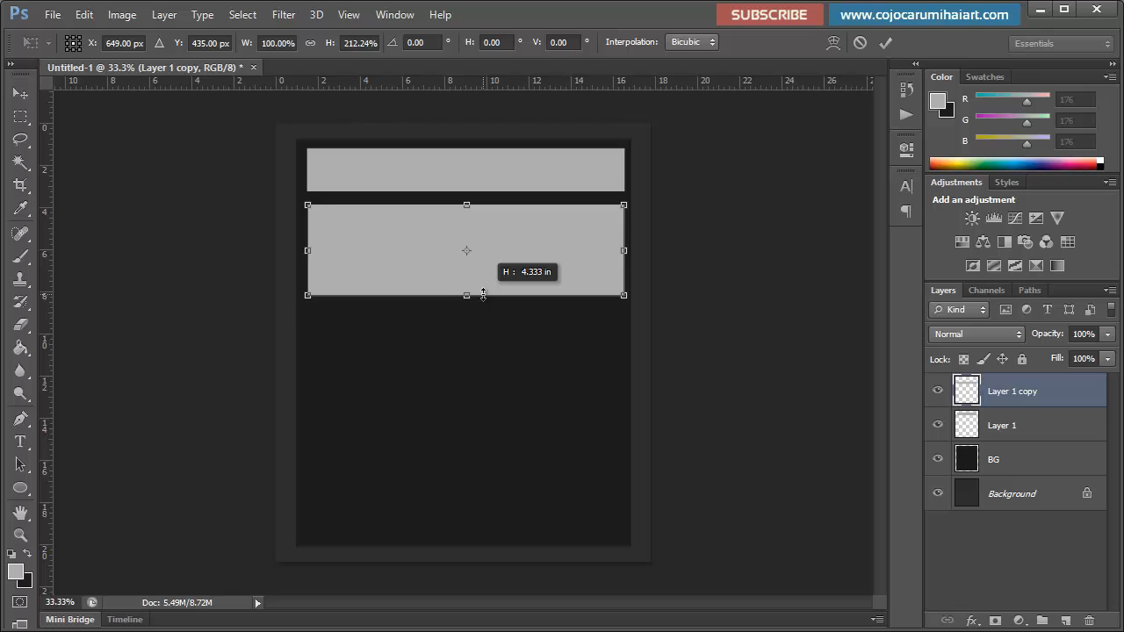
{"action": "mouse_move", "coordinate": [482, 295]}
{"action": "left_mouse_down"}
{"action": "mouse_move", "coordinate": [481, 275]}
{"action": "mouse_move", "coordinate": [484, 287]}
{"action": "left_mouse_up"}
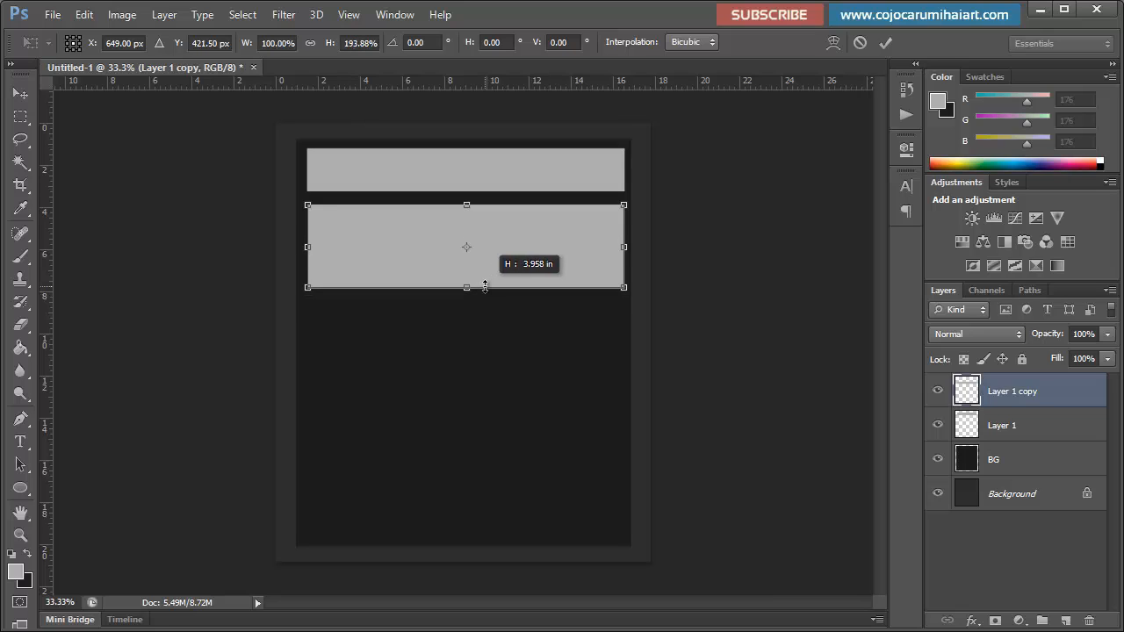
{"action": "left_click_drag", "start_coordinate": [485, 287], "coordinate": [466, 295]}
{"action": "key", "text": "Return"}
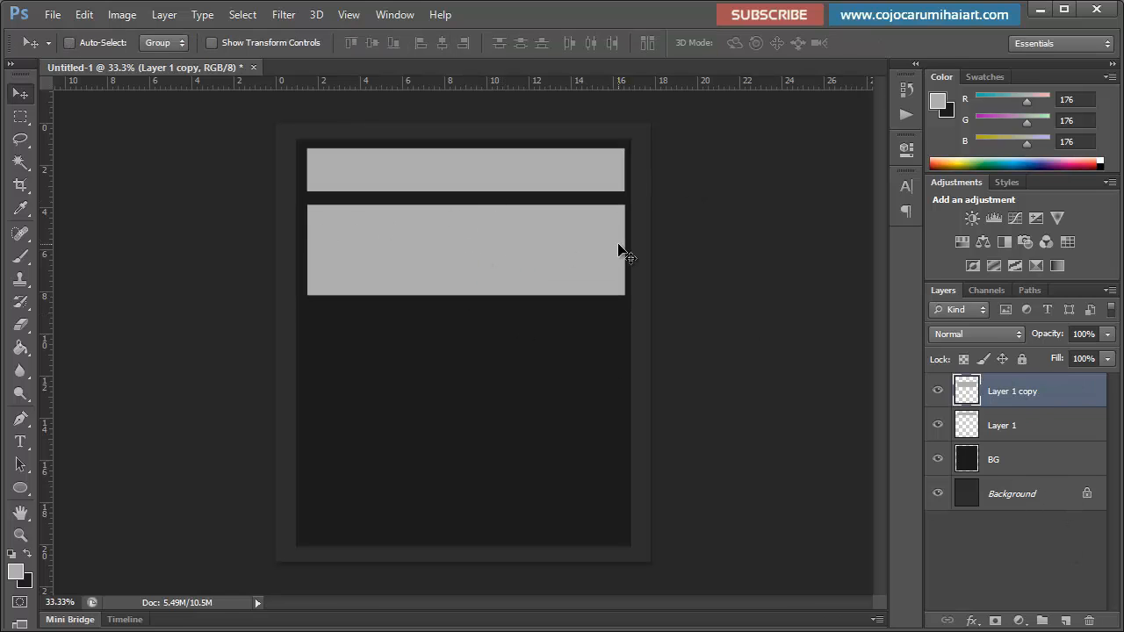
Step: Centre both grey rectangles horizontally on the Background layer and deselect the layers
{"action": "left_click", "coordinate": [1034, 421], "text": "shift"}
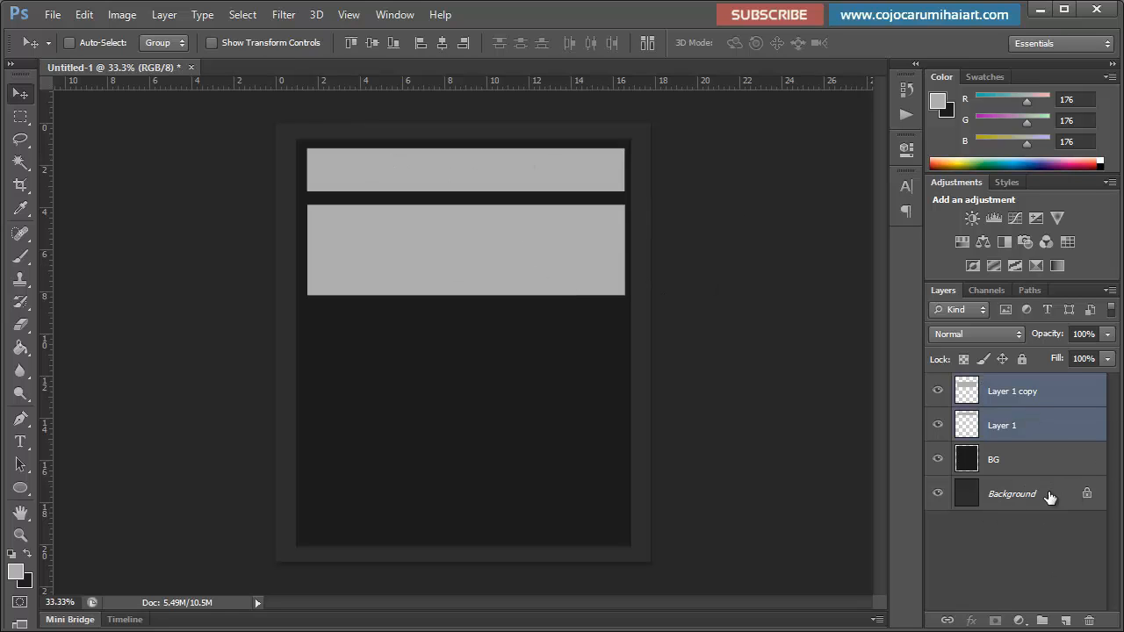
{"action": "left_click", "coordinate": [993, 497], "text": "ctrl"}
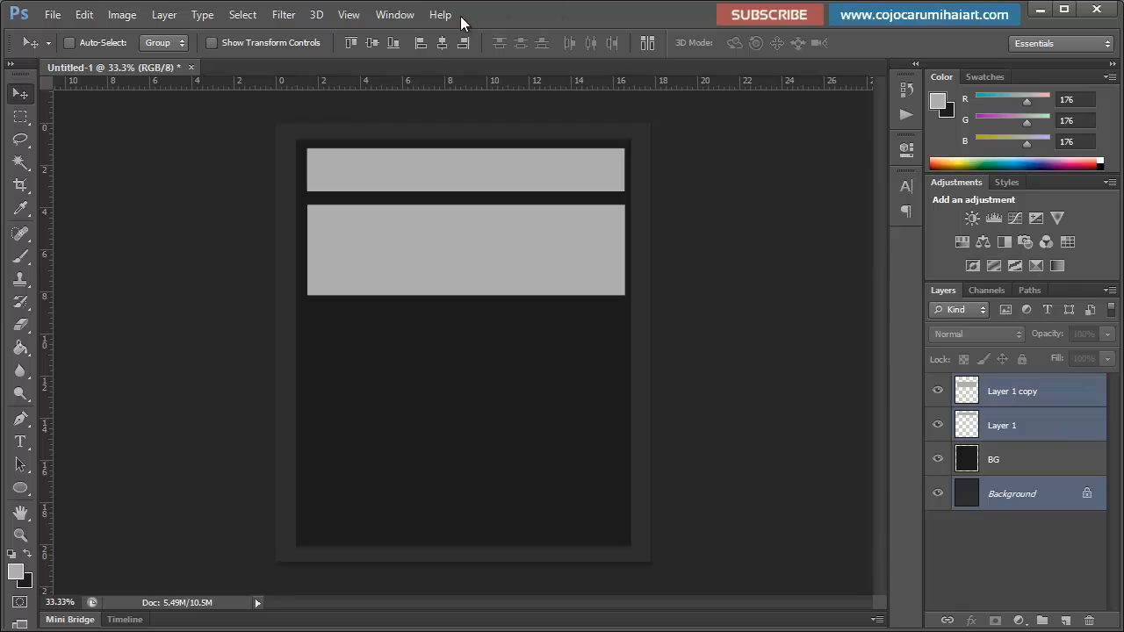
{"action": "left_click", "coordinate": [439, 43]}
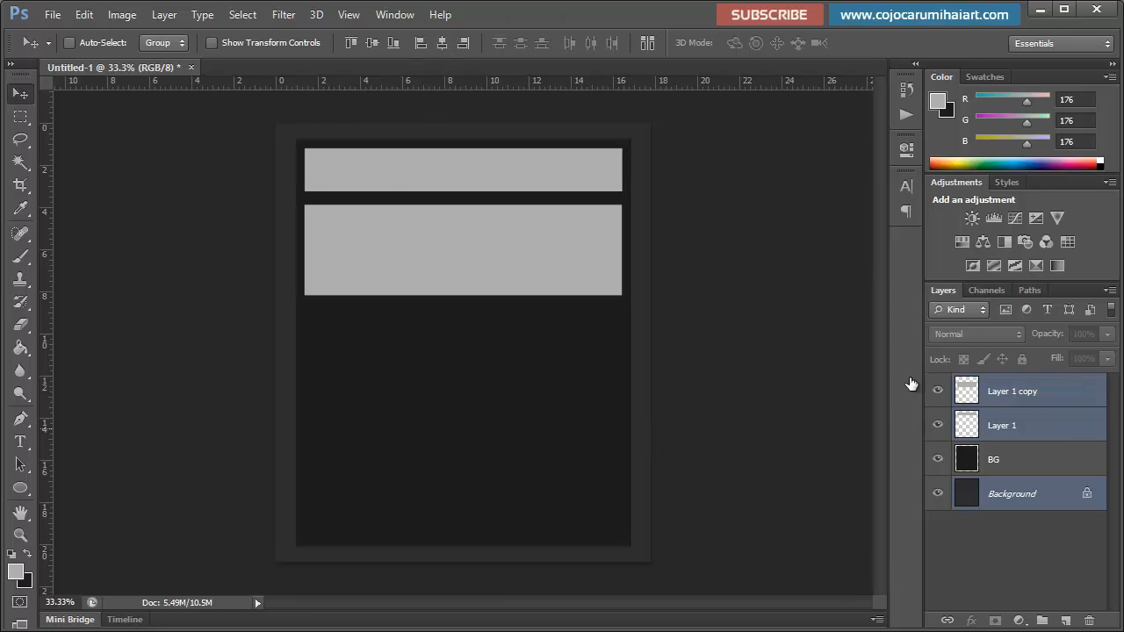
{"action": "left_click", "coordinate": [1001, 549]}
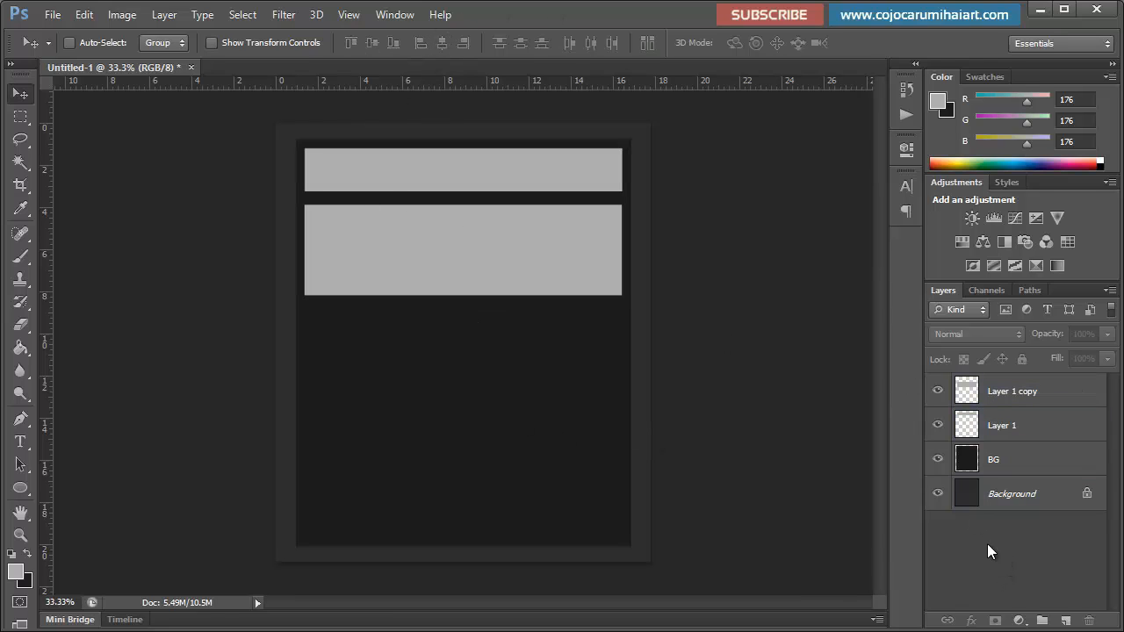
Step: Nudge both grey rectangles up 3 px together to match the top margin to the side margin of the dark panel
{"action": "key", "text": "ctrl+plus"}
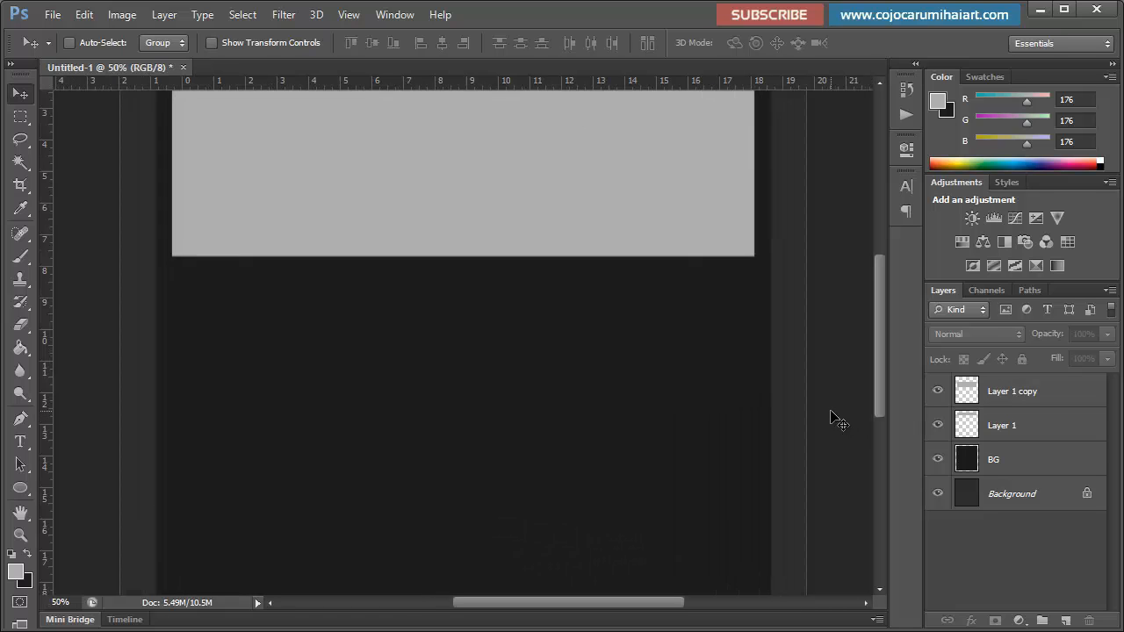
{"action": "key", "text": "ctrl+plus"}
{"action": "key", "text": "space"}
{"action": "left_click_drag", "start_coordinate": [711, 281], "coordinate": [466, 318]}
{"action": "left_click", "coordinate": [20, 94]}
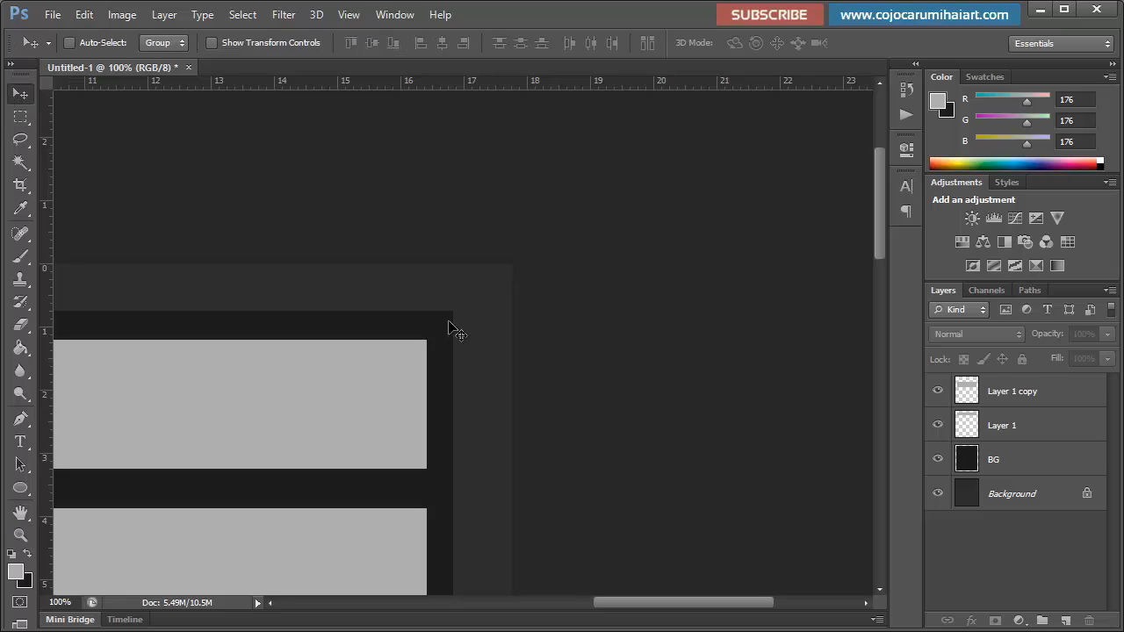
{"action": "left_click", "coordinate": [1048, 392]}
{"action": "left_click", "coordinate": [1052, 428], "text": "shift"}
{"action": "key", "text": "Up"}
{"action": "key", "text": "Up"}
{"action": "key", "text": "Up"}
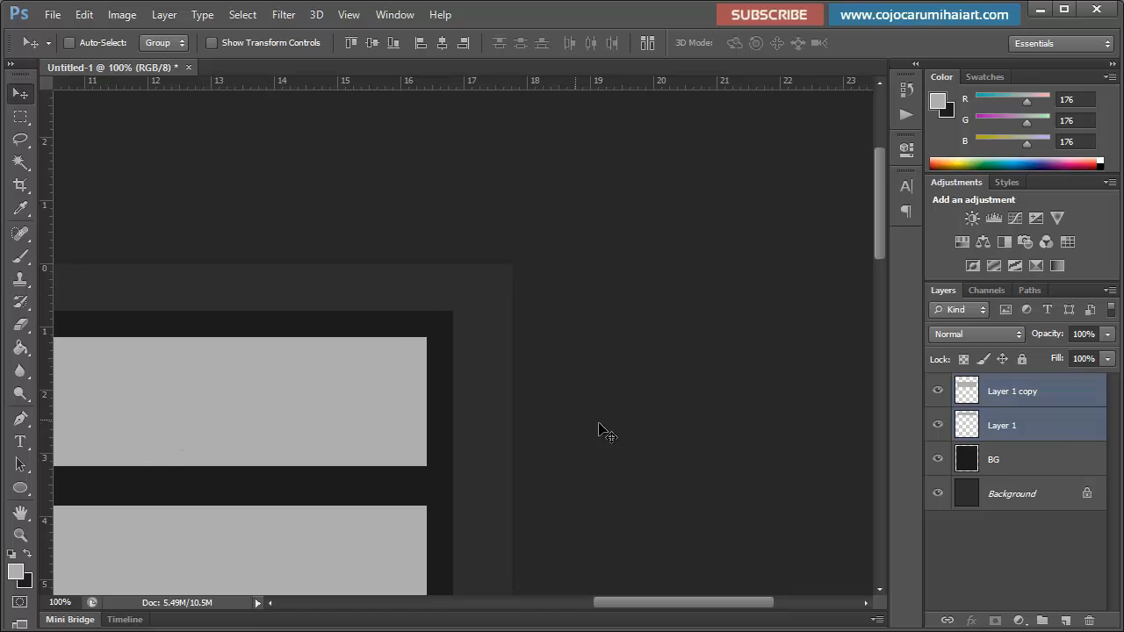
Step: Hide and show each of the two grey rectangle layers in turn to check which shape each one holds
{"action": "left_click", "coordinate": [1071, 551]}
{"action": "left_click", "coordinate": [1073, 397]}
{"action": "left_click", "coordinate": [937, 391]}
{"action": "left_click", "coordinate": [937, 391]}
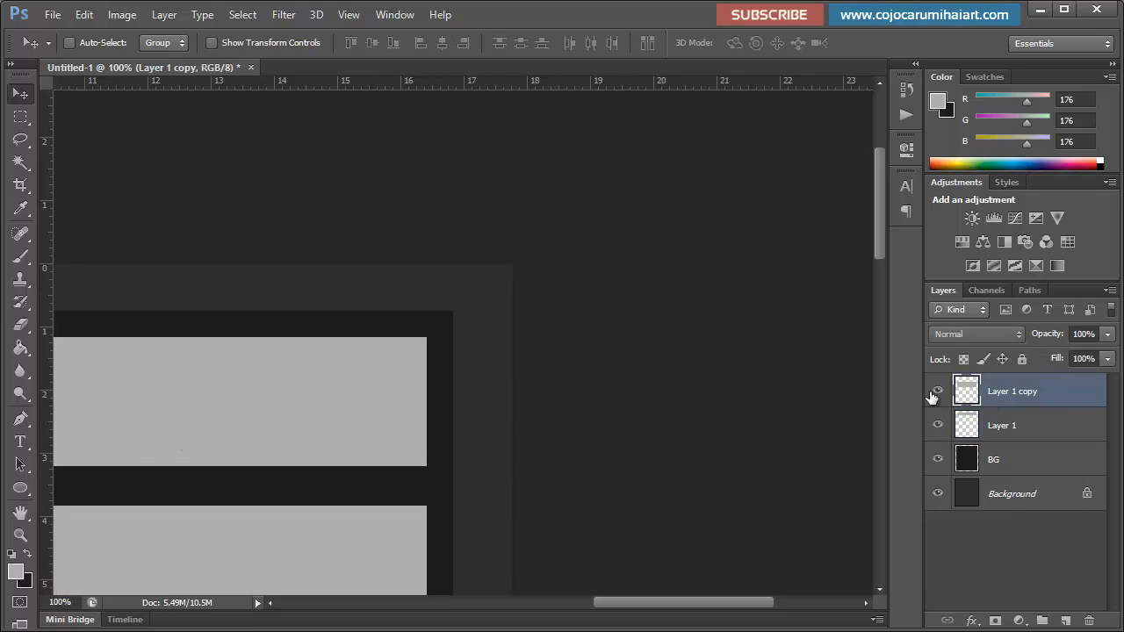
{"action": "left_click", "coordinate": [935, 427]}
{"action": "left_click", "coordinate": [935, 426]}
Step: With Layer 1 selected and the rulers shown, place a vertical guide on the grey bars' right edge
{"action": "left_click", "coordinate": [1010, 427]}
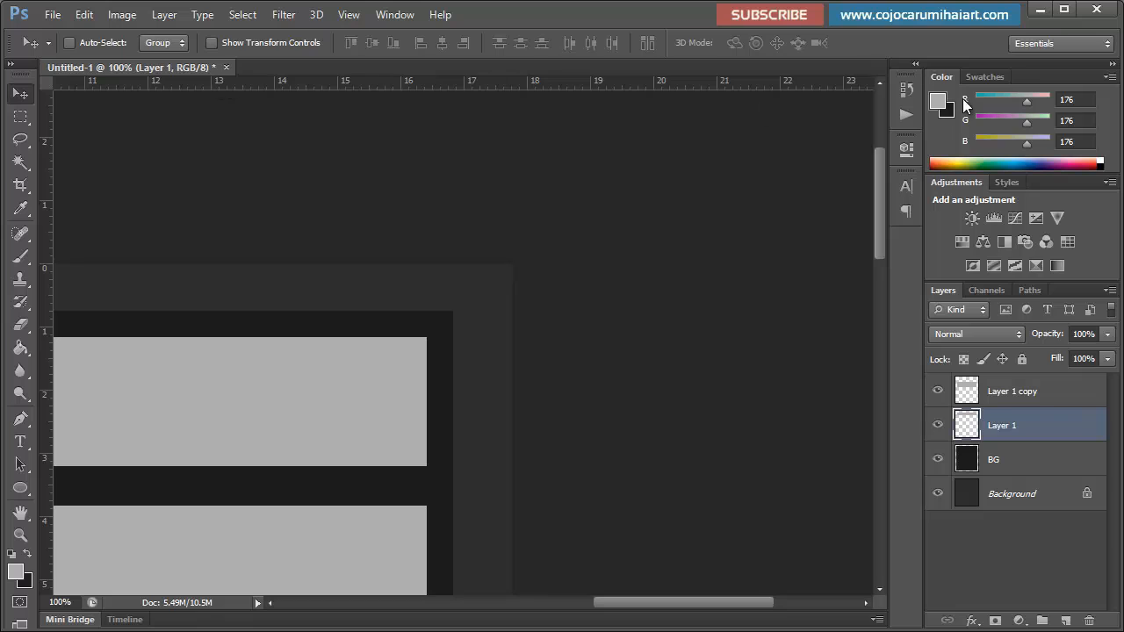
{"action": "key", "text": "ctrl+r"}
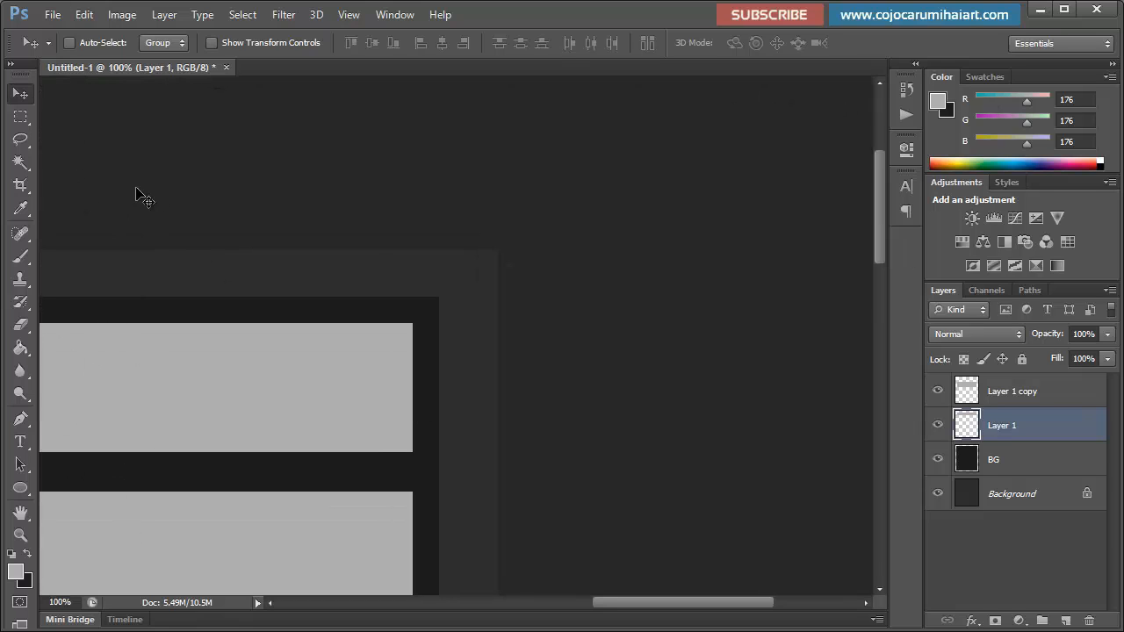
{"action": "key", "text": "ctrl+r"}
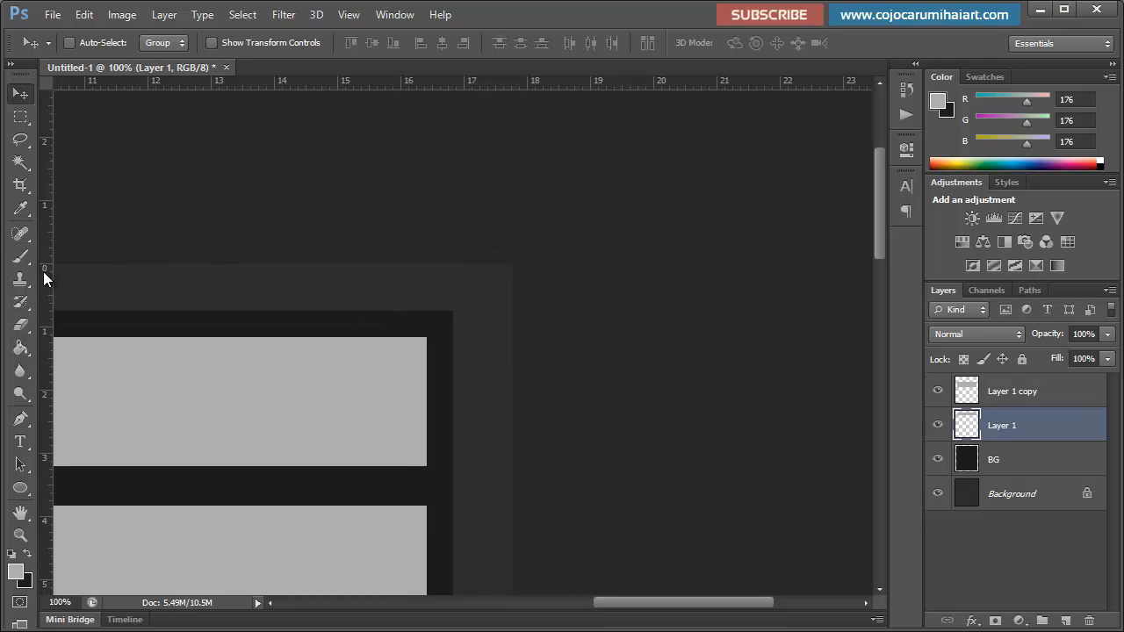
{"action": "left_click_drag", "start_coordinate": [43, 271], "coordinate": [431, 338]}
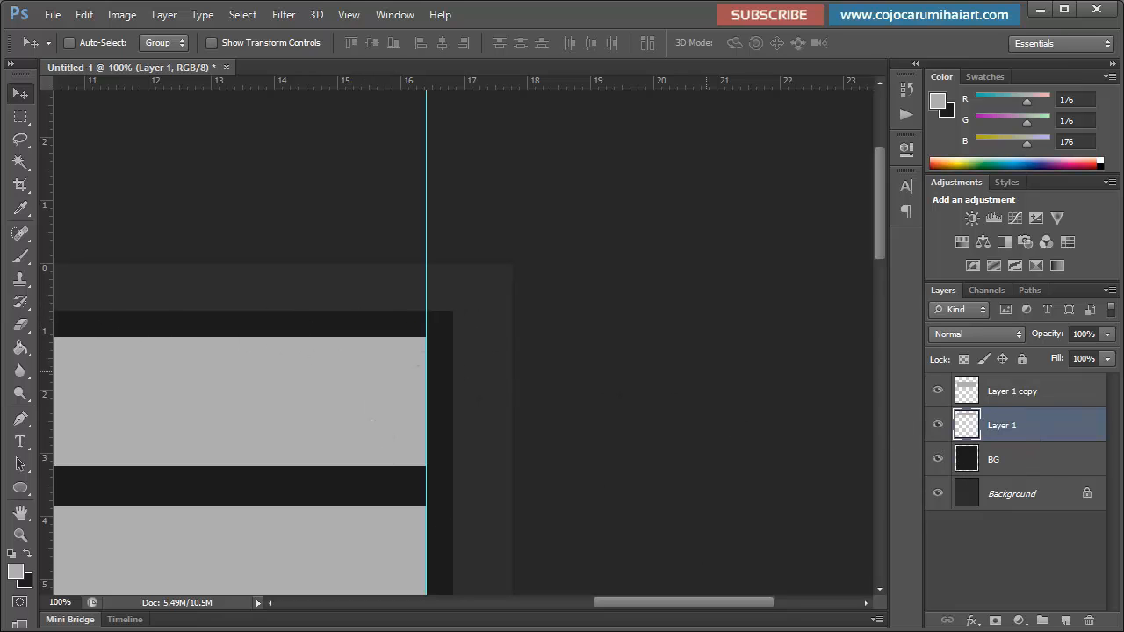
Step: Add a vertical guide on the BG panel's right edge and a horizontal guide along the document's top edge
{"action": "left_click", "coordinate": [1053, 463]}
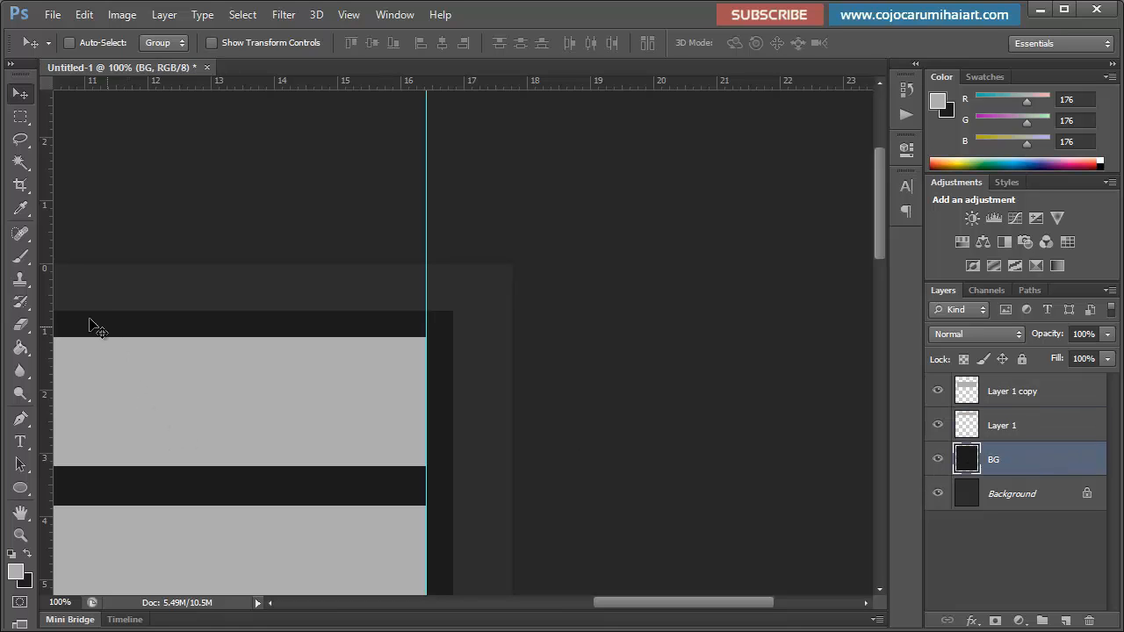
{"action": "left_click_drag", "start_coordinate": [45, 311], "coordinate": [449, 329]}
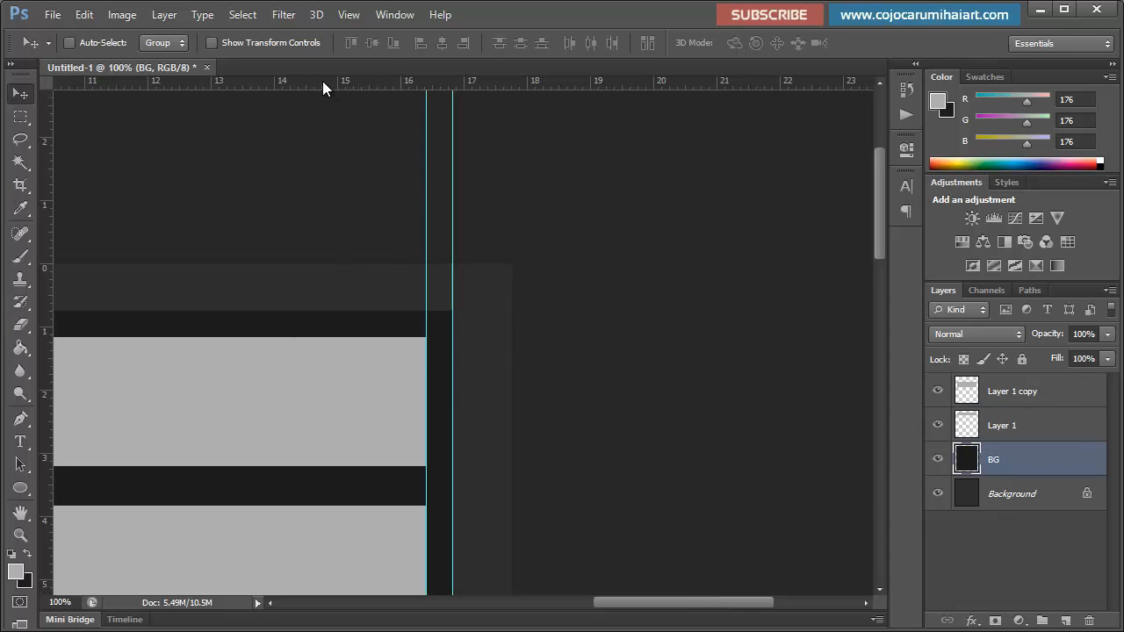
{"action": "left_click_drag", "start_coordinate": [322, 81], "coordinate": [323, 263]}
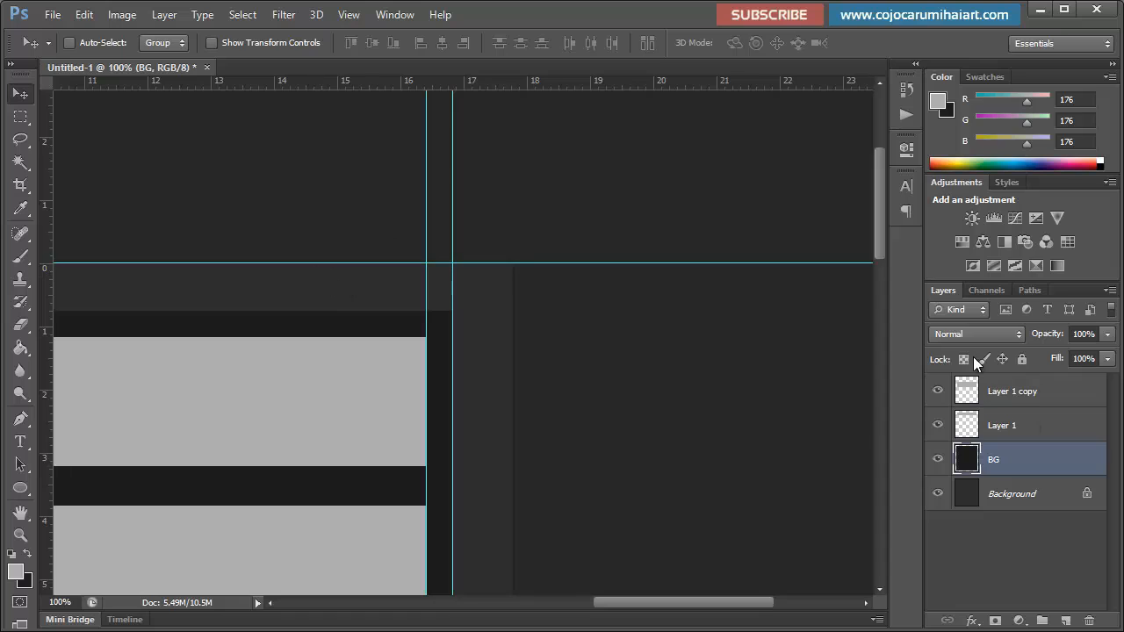
Step: With Layer 1 selected, place a horizontal guide on the top edge of the upper grey rectangle
{"action": "left_click", "coordinate": [1019, 430]}
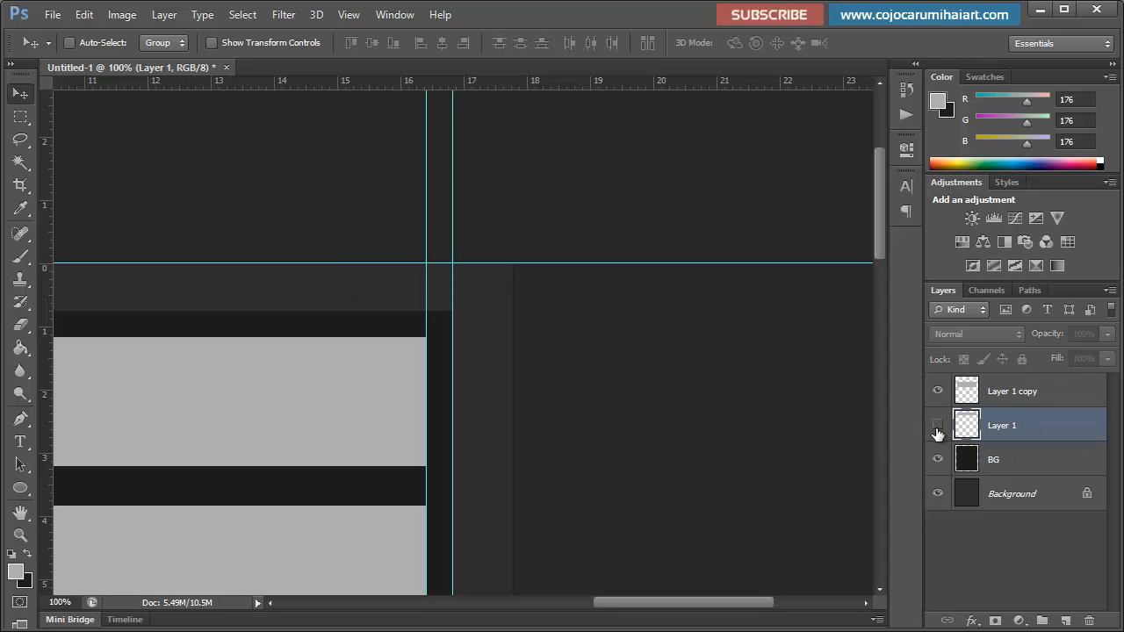
{"action": "left_click", "coordinate": [938, 425]}
{"action": "left_click", "coordinate": [937, 425]}
{"action": "left_click_drag", "start_coordinate": [260, 84], "coordinate": [320, 336]}
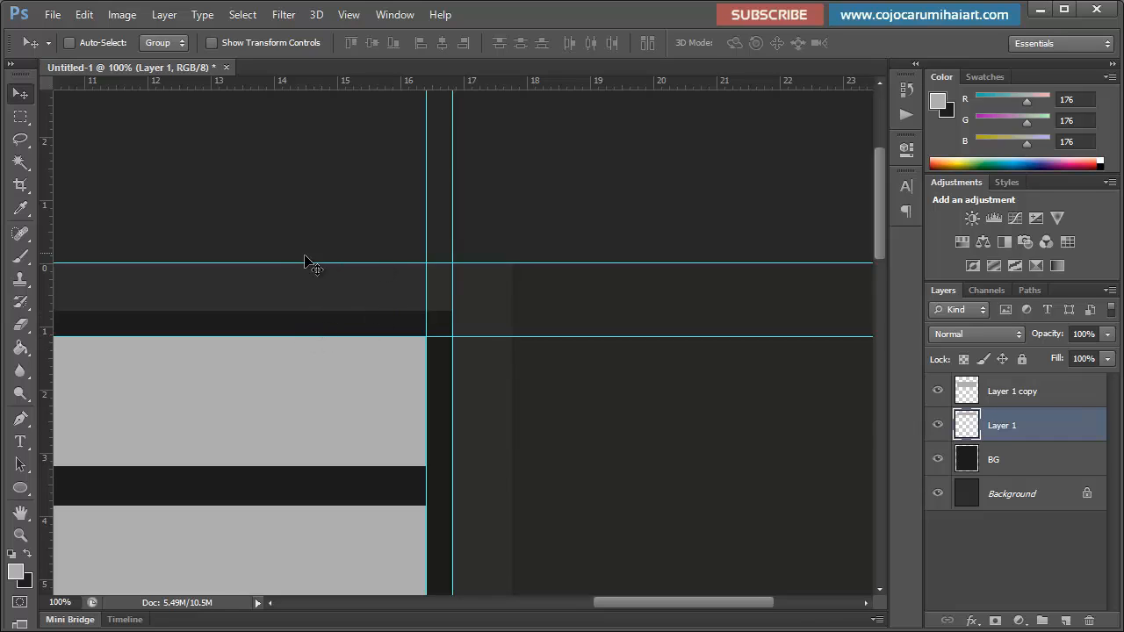
Step: With BG selected, move the upper horizontal guide to the dark panel's top edge and shift the lower one slightly above the grey rectangle
{"action": "left_click", "coordinate": [1036, 460]}
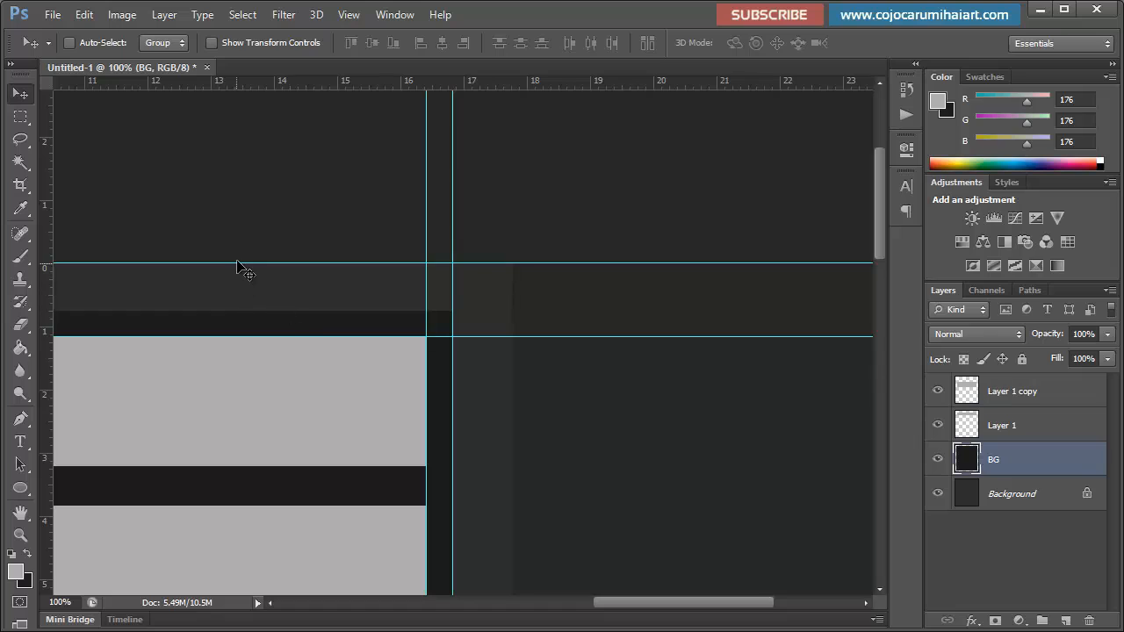
{"action": "left_click_drag", "start_coordinate": [240, 265], "coordinate": [241, 311]}
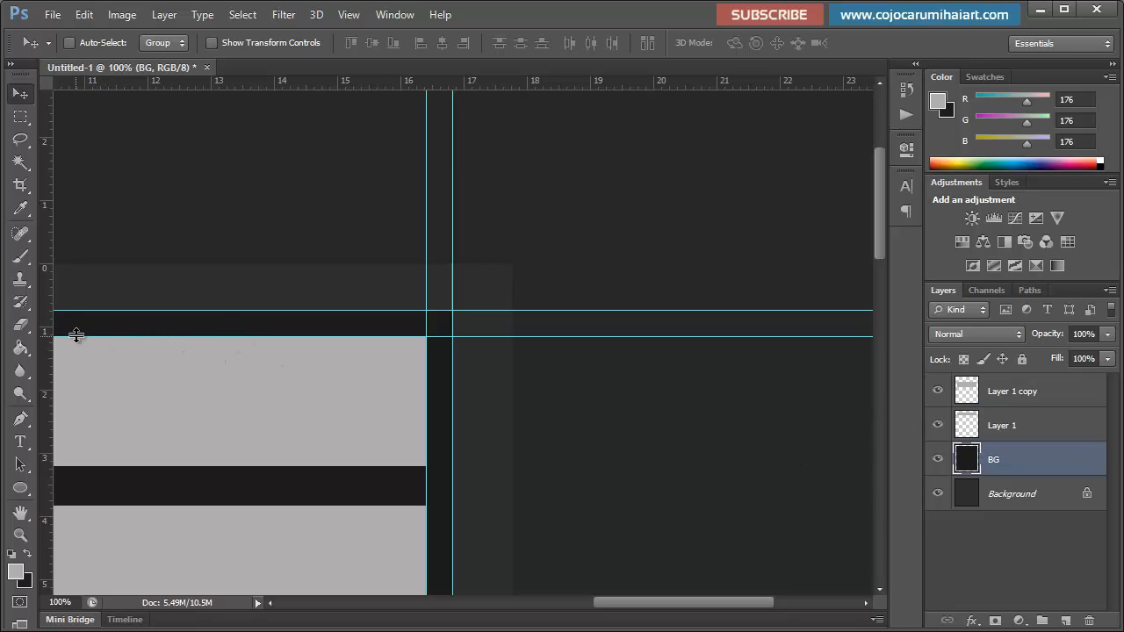
{"action": "left_click_drag", "start_coordinate": [75, 335], "coordinate": [74, 332]}
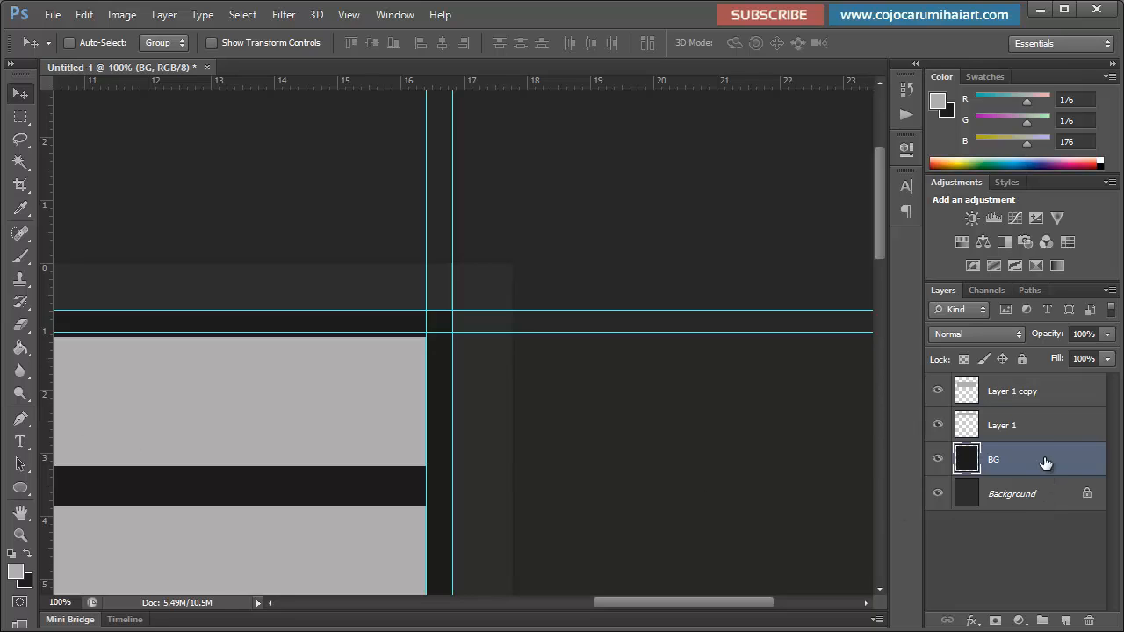
Step: Nudge both grey rectangles up 6 px together so the upper one's top edge meets the lower horizontal guide
{"action": "left_click", "coordinate": [1044, 427]}
{"action": "left_click", "coordinate": [1070, 392], "text": "shift"}
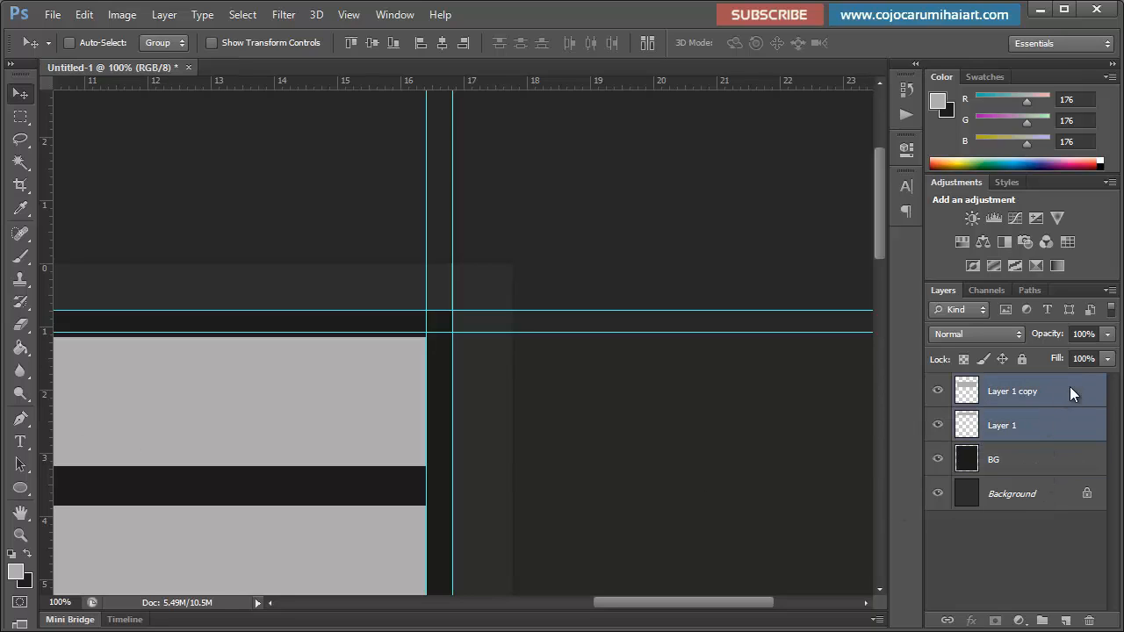
{"action": "key", "text": "Up"}
{"action": "key", "text": "Up"}
{"action": "key", "text": "Up"}
{"action": "key", "text": "Up"}
{"action": "key", "text": "Up"}
{"action": "key", "text": "Up"}
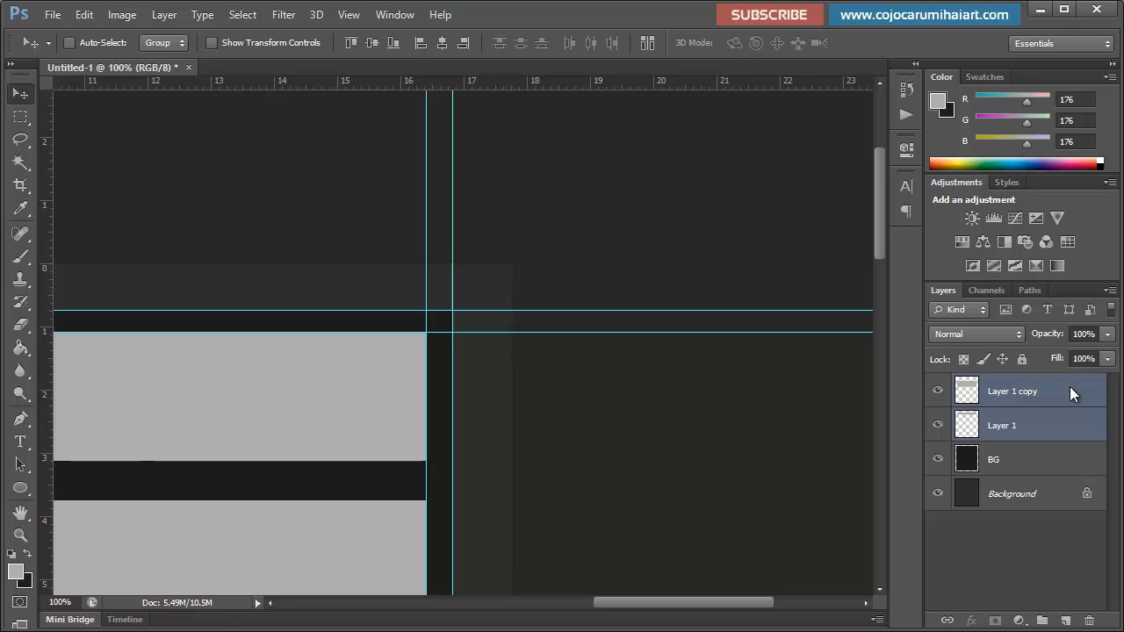
{"action": "key", "text": "Up"}
{"action": "key", "text": "Down"}
{"action": "key", "text": "Down"}
{"action": "key", "text": "Up"}
{"action": "left_click", "coordinate": [953, 549]}
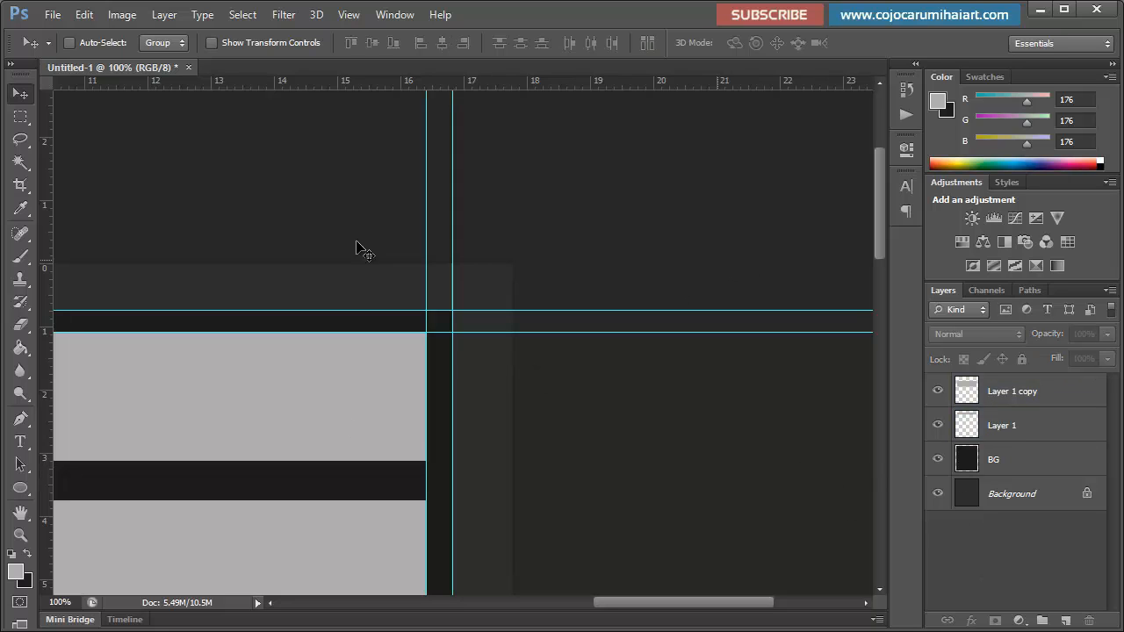
Step: Hide the rulers and show them again
{"action": "left_click", "coordinate": [394, 14]}
{"action": "mouse_move", "coordinate": [347, 18]}
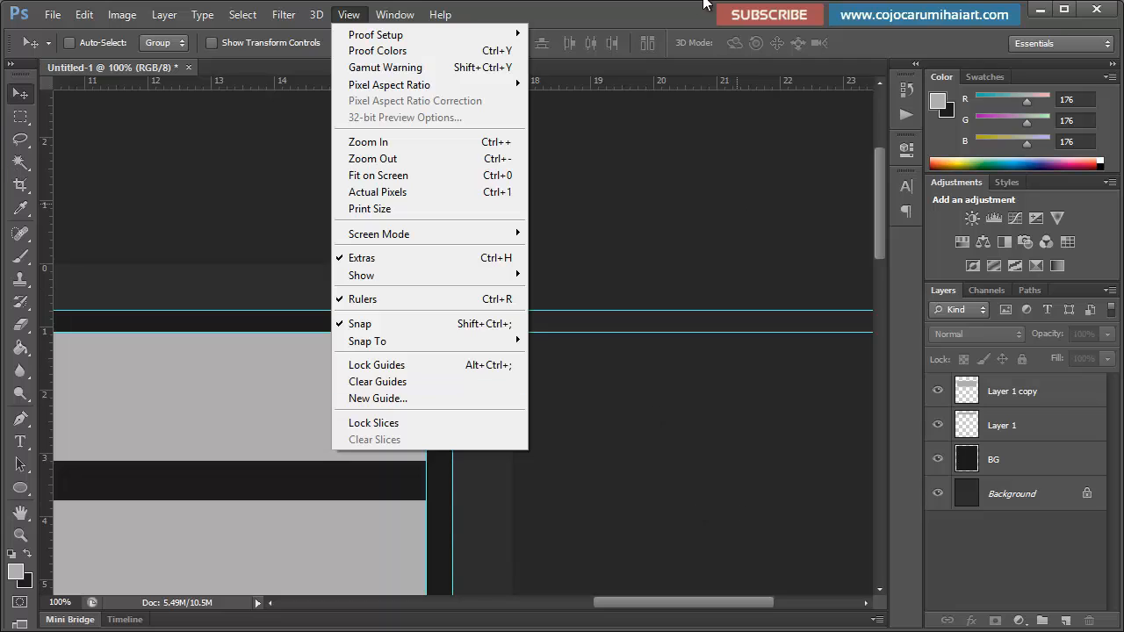
{"action": "left_click", "coordinate": [629, 12]}
{"action": "left_click", "coordinate": [349, 14]}
{"action": "left_click", "coordinate": [414, 309]}
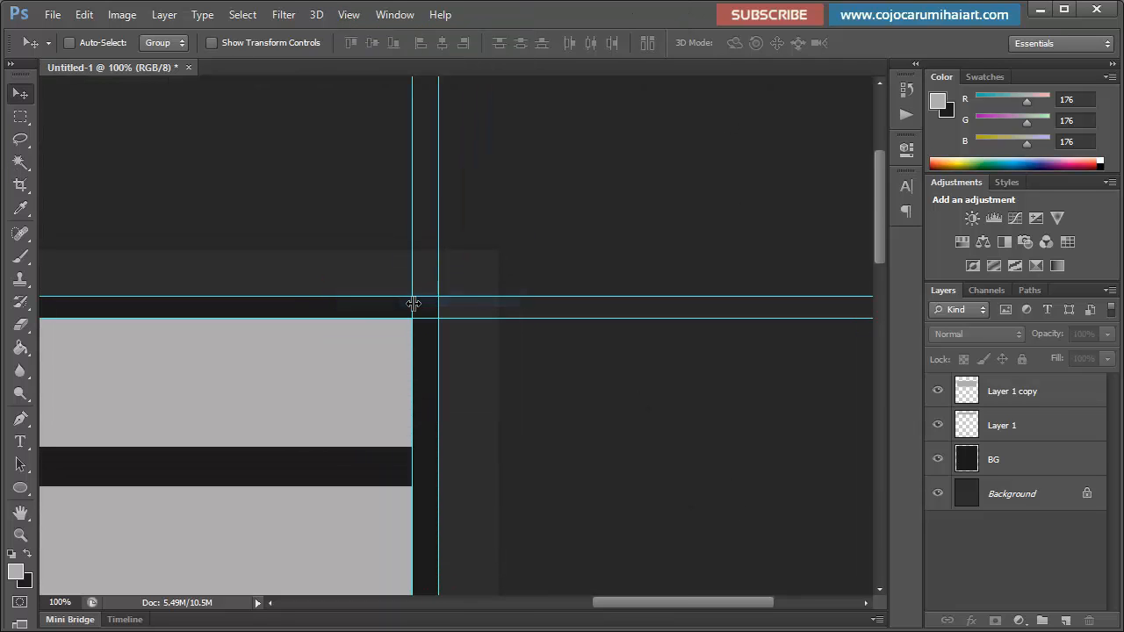
{"action": "left_click", "coordinate": [348, 15]}
{"action": "left_click", "coordinate": [389, 300]}
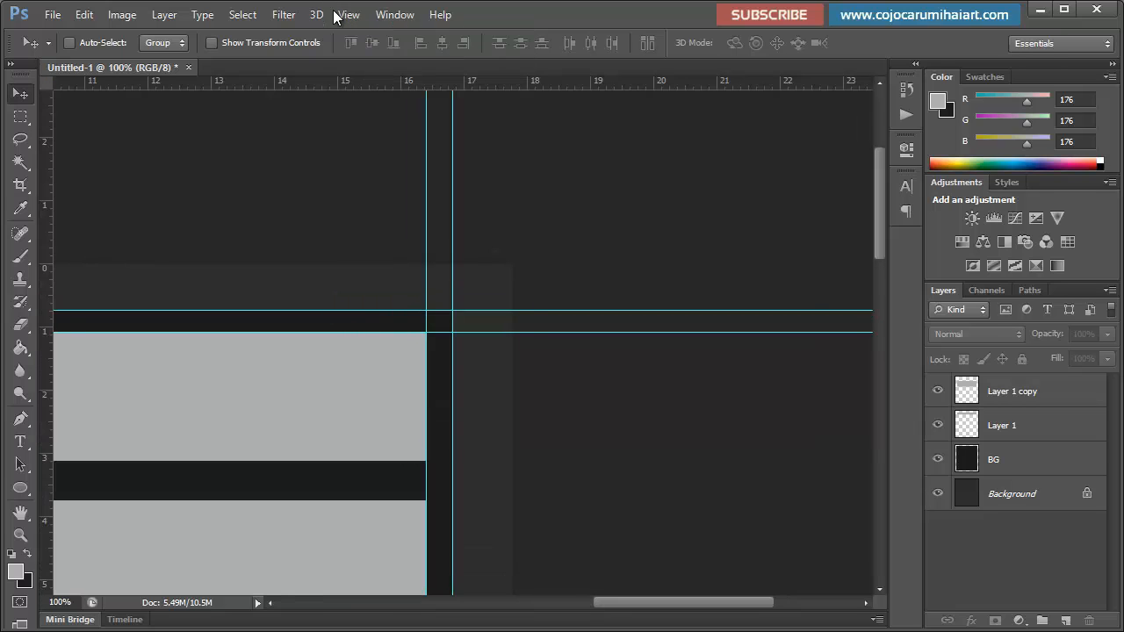
Step: Toggle the visibility of the guides off and on, and leave them hidden
{"action": "left_click", "coordinate": [348, 15]}
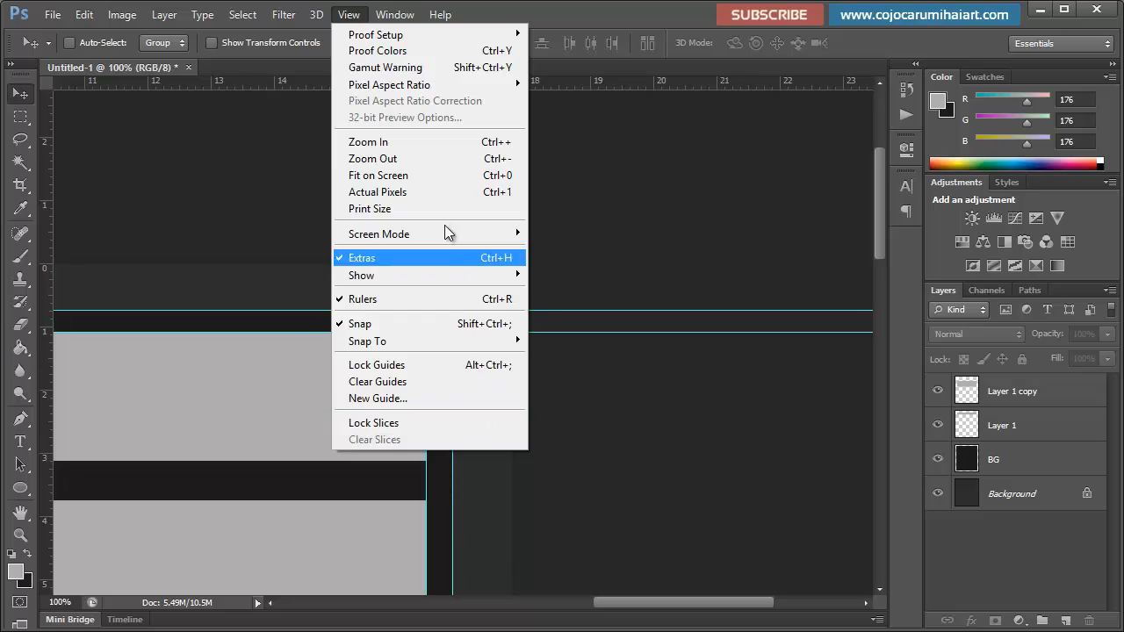
{"action": "mouse_move", "coordinate": [462, 276]}
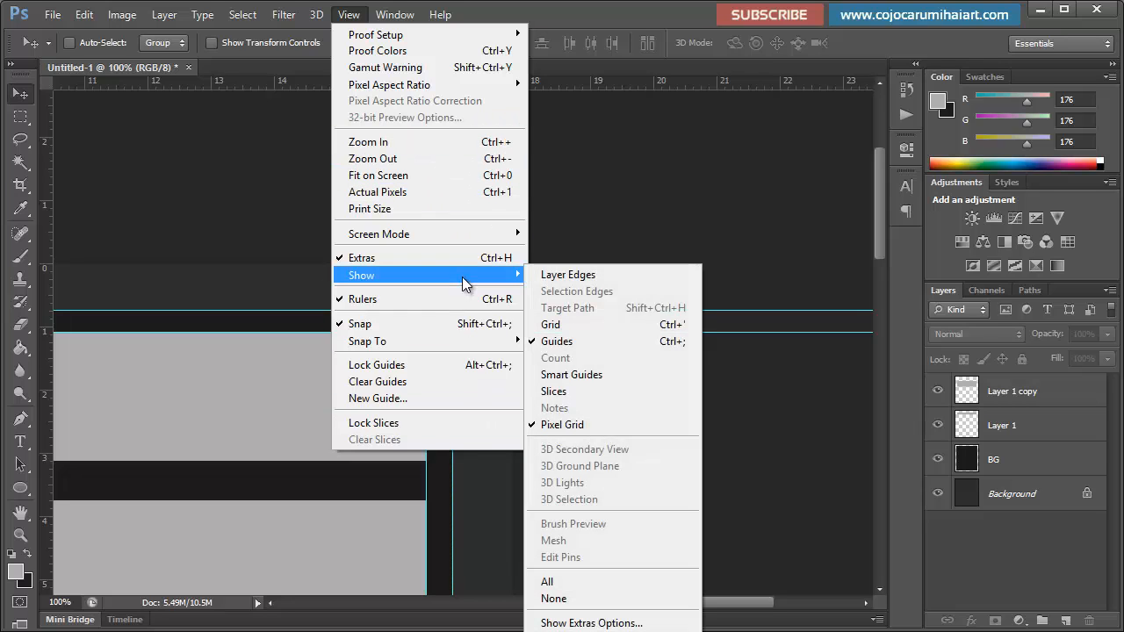
{"action": "left_click", "coordinate": [574, 342]}
{"action": "left_click", "coordinate": [343, 15]}
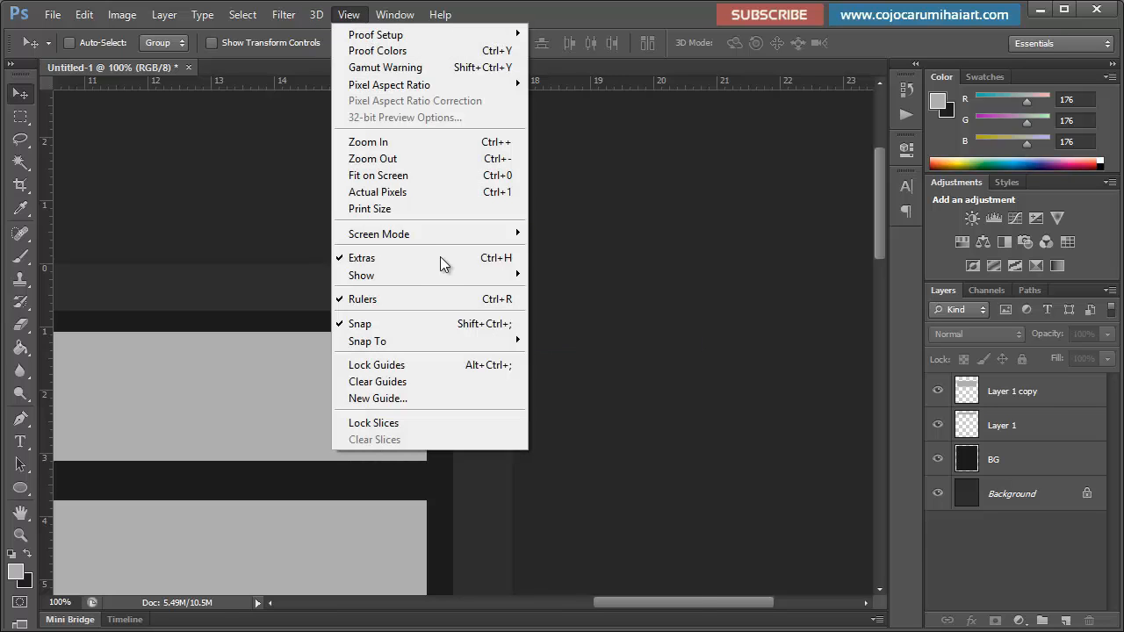
{"action": "mouse_move", "coordinate": [435, 272]}
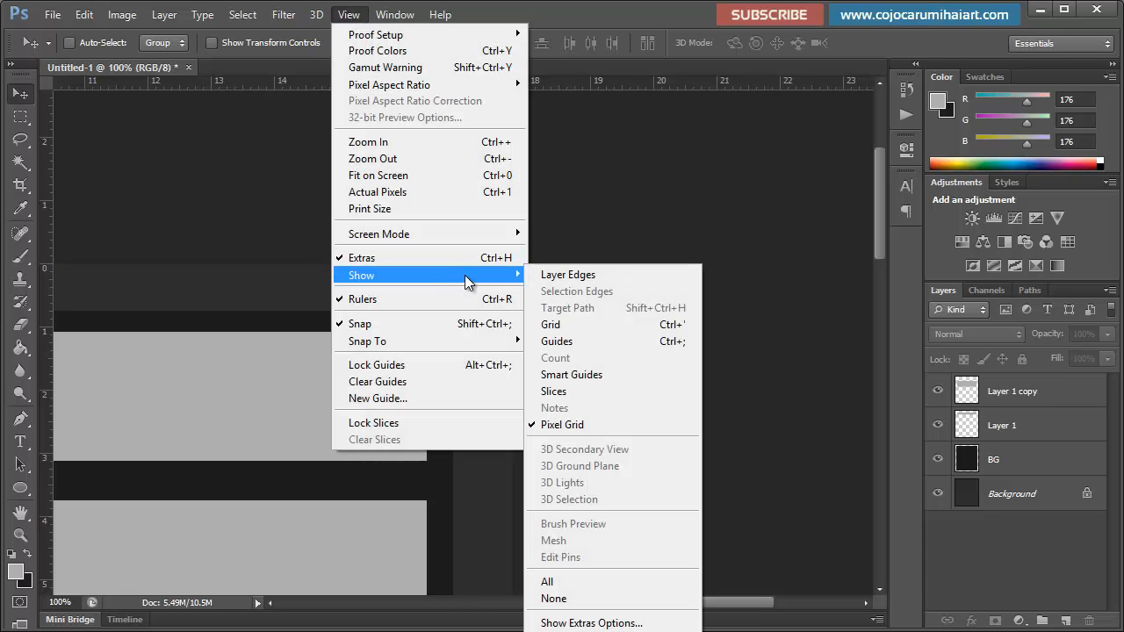
{"action": "left_click", "coordinate": [684, 345]}
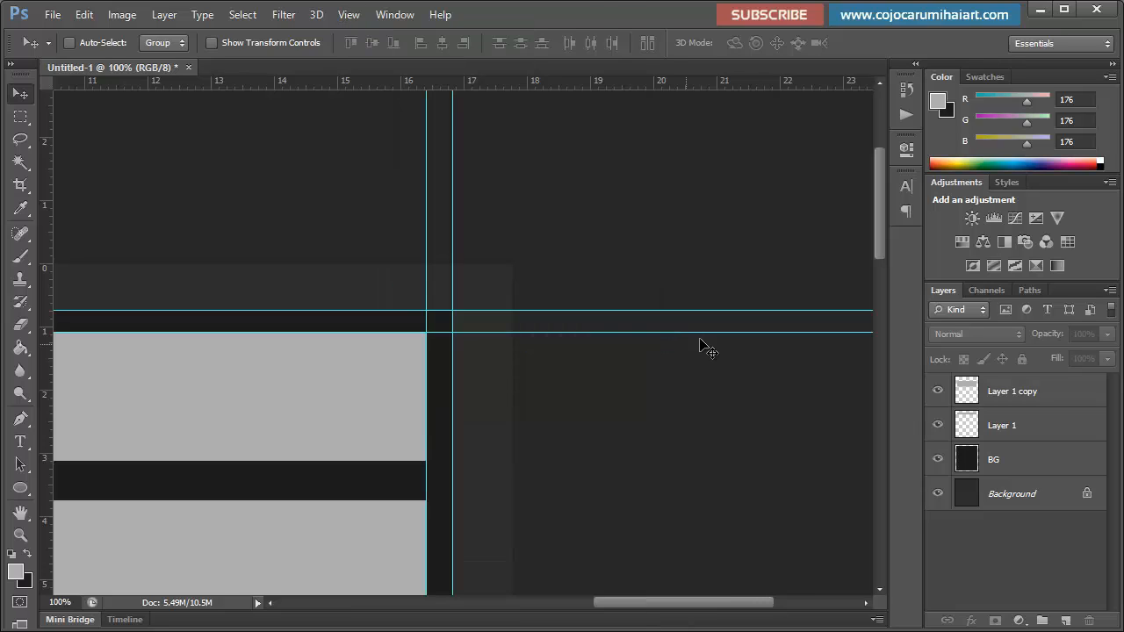
{"action": "key", "text": "ctrl+semicolon"}
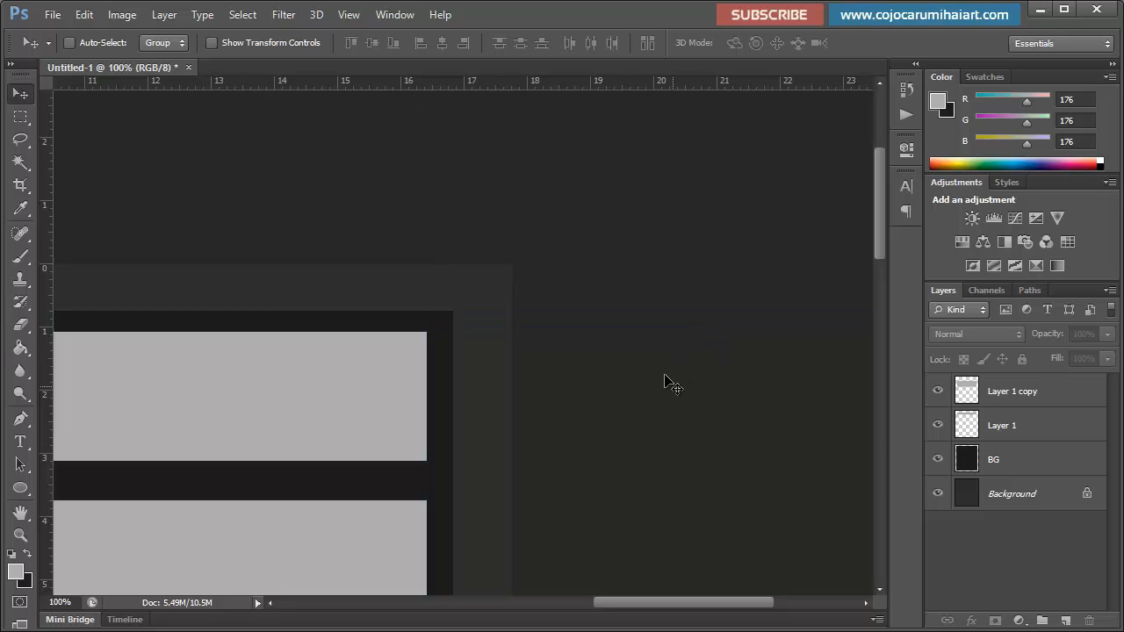
Step: Nudge both grey rectangles down 2 px together and deselect their layers
{"action": "left_click", "coordinate": [1067, 397]}
{"action": "left_click", "coordinate": [1078, 436], "text": "shift"}
{"action": "key", "text": "Down"}
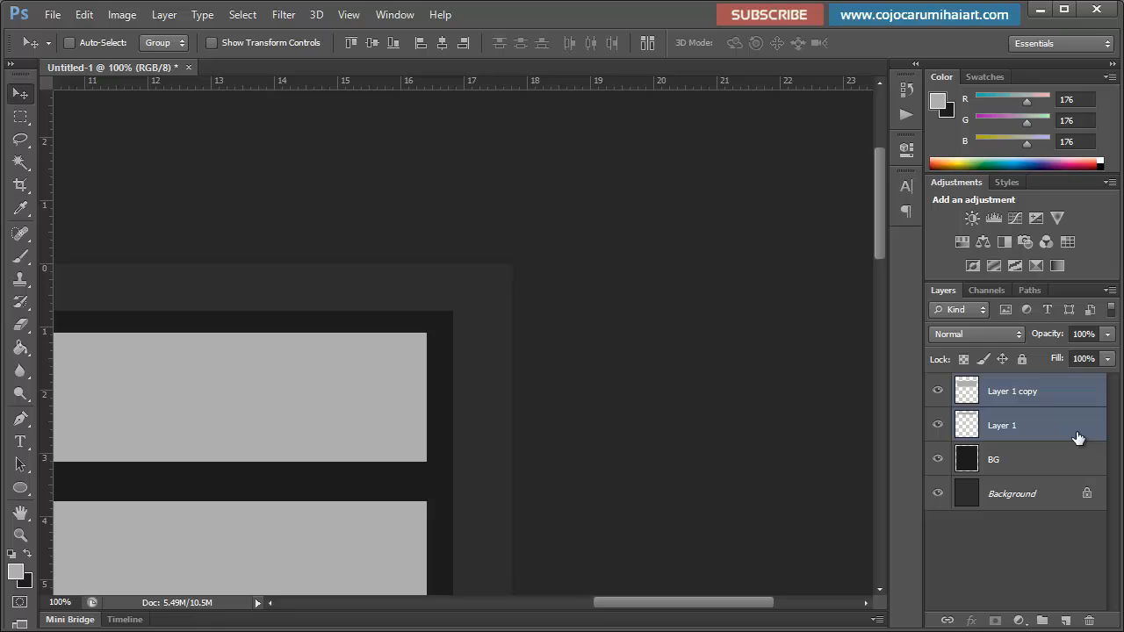
{"action": "key", "text": "Down"}
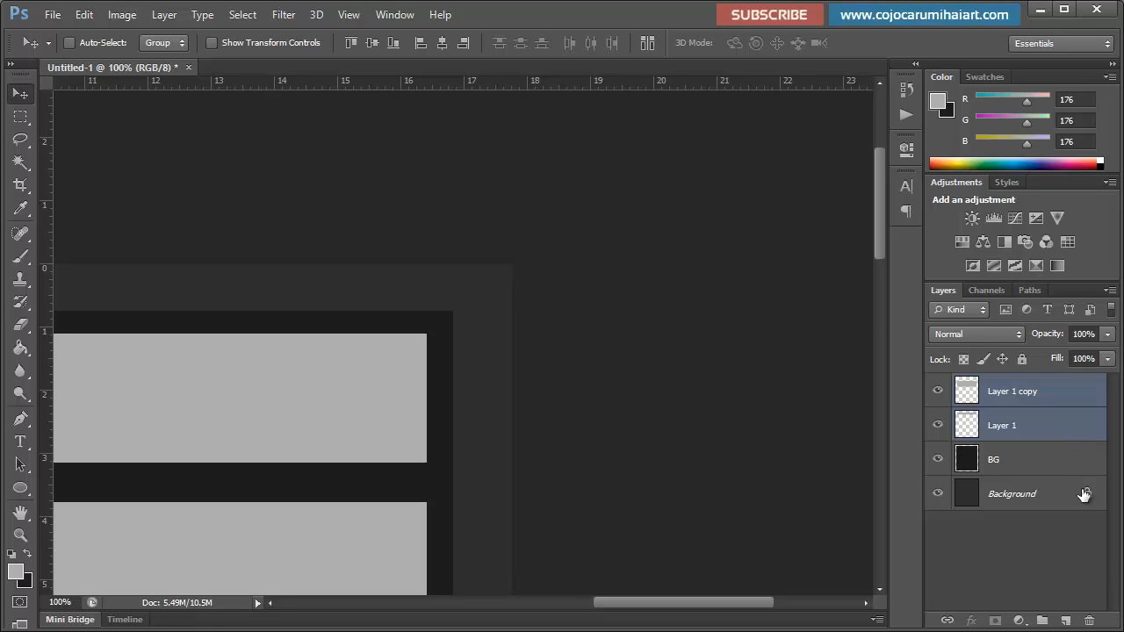
{"action": "left_click", "coordinate": [1057, 566]}
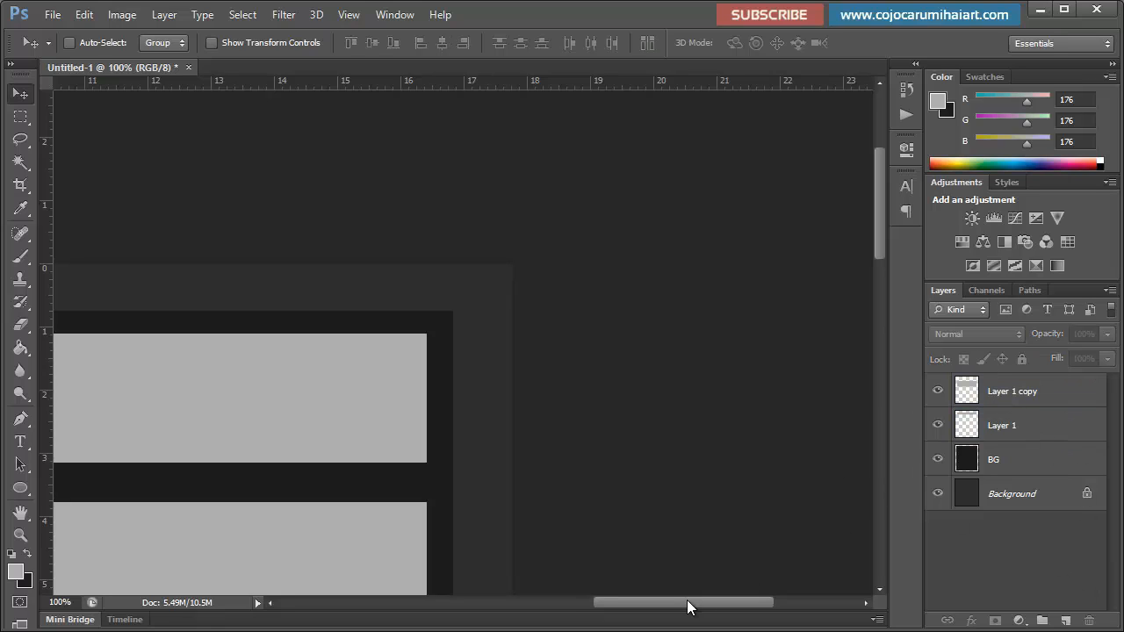
Step: Identify the upper rectangle's layer by toggling its visibility, then rename Layer 1 as header and Layer 1 copy as slider
{"action": "left_click_drag", "start_coordinate": [686, 599], "coordinate": [600, 603]}
{"action": "key", "text": "ctrl+minus"}
{"action": "key", "text": "ctrl+minus"}
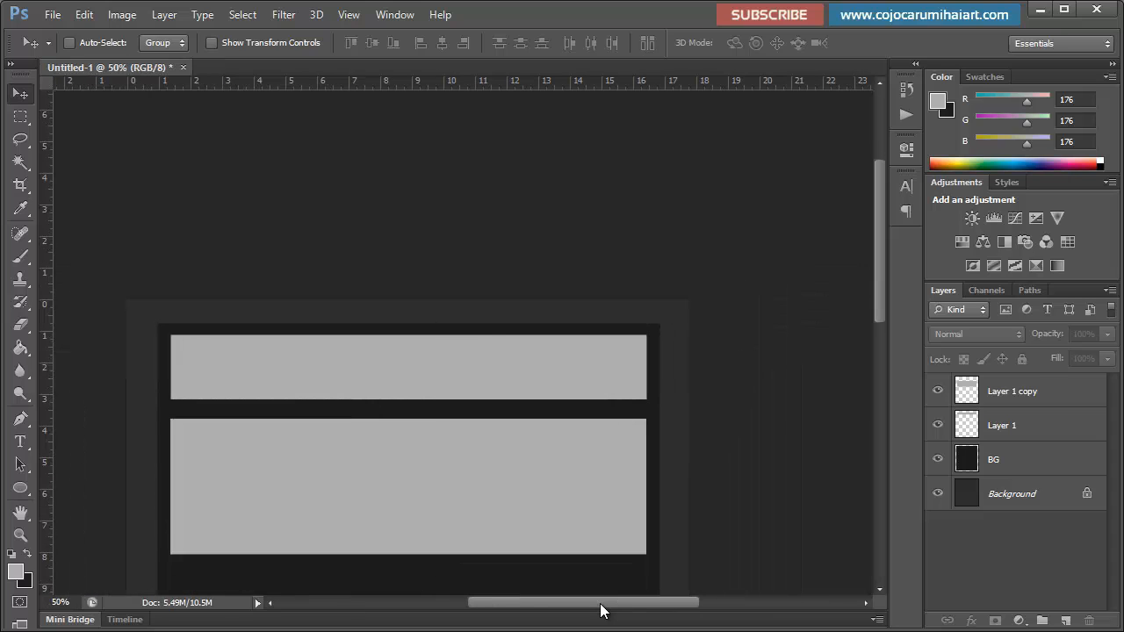
{"action": "left_click", "coordinate": [937, 426]}
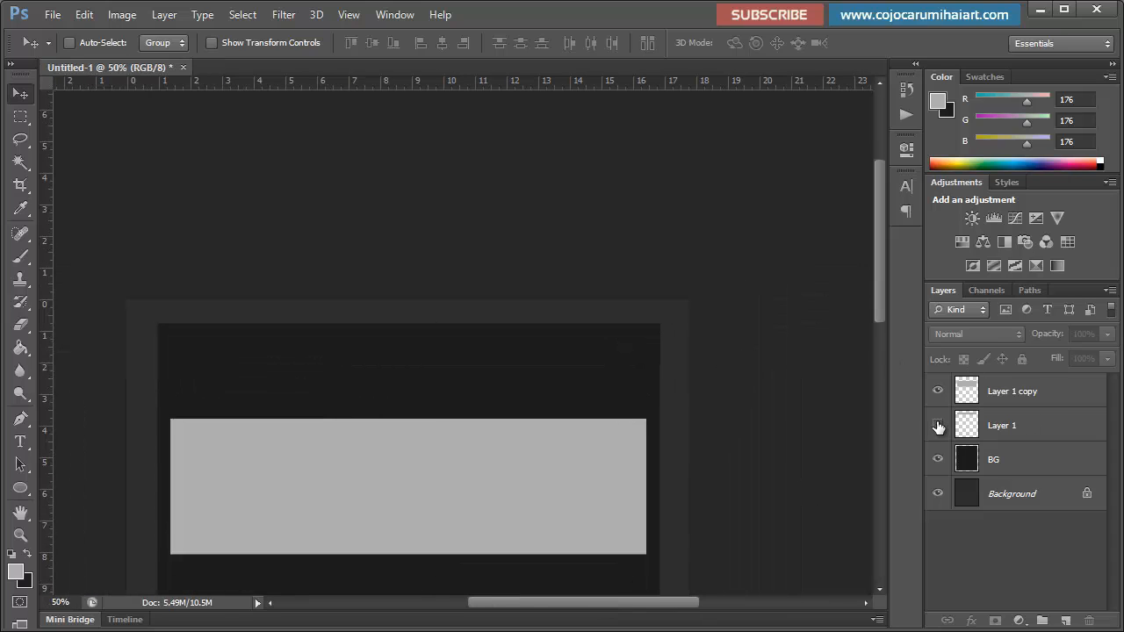
{"action": "left_click", "coordinate": [937, 426]}
{"action": "double_click", "coordinate": [996, 426]}
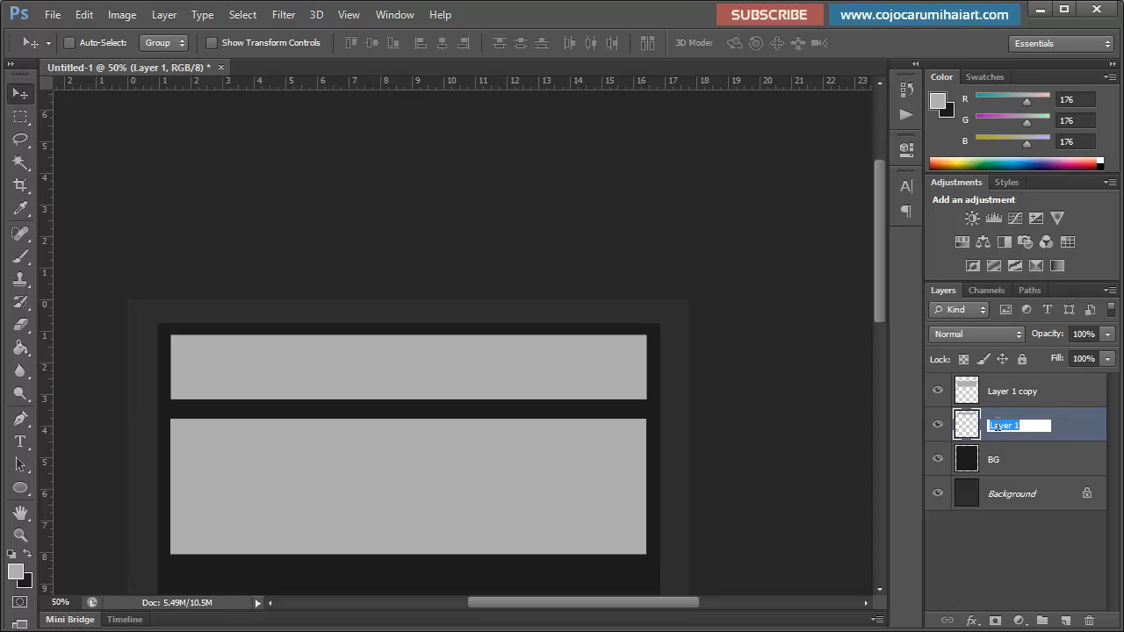
{"action": "type", "text": "header"}
{"action": "key", "text": "Return"}
{"action": "double_click", "coordinate": [1015, 392]}
{"action": "type", "text": "slider"}
{"action": "key", "text": "Return"}
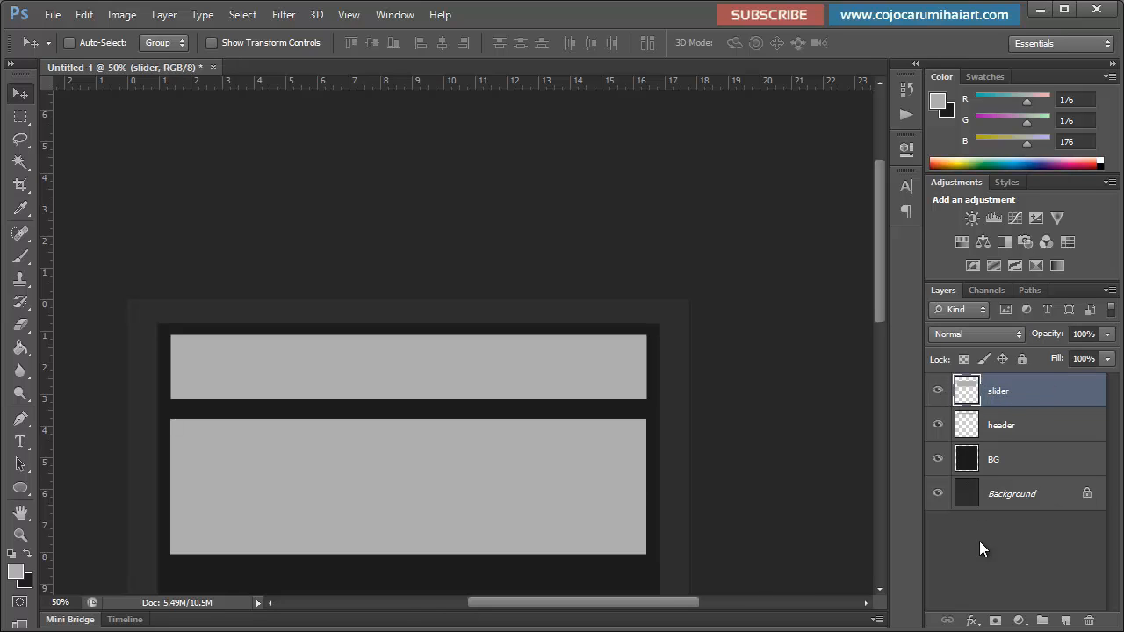
Step: Try nudging the slider rectangle up 10 px towards the header rectangle
{"action": "key", "text": "shift+Up"}
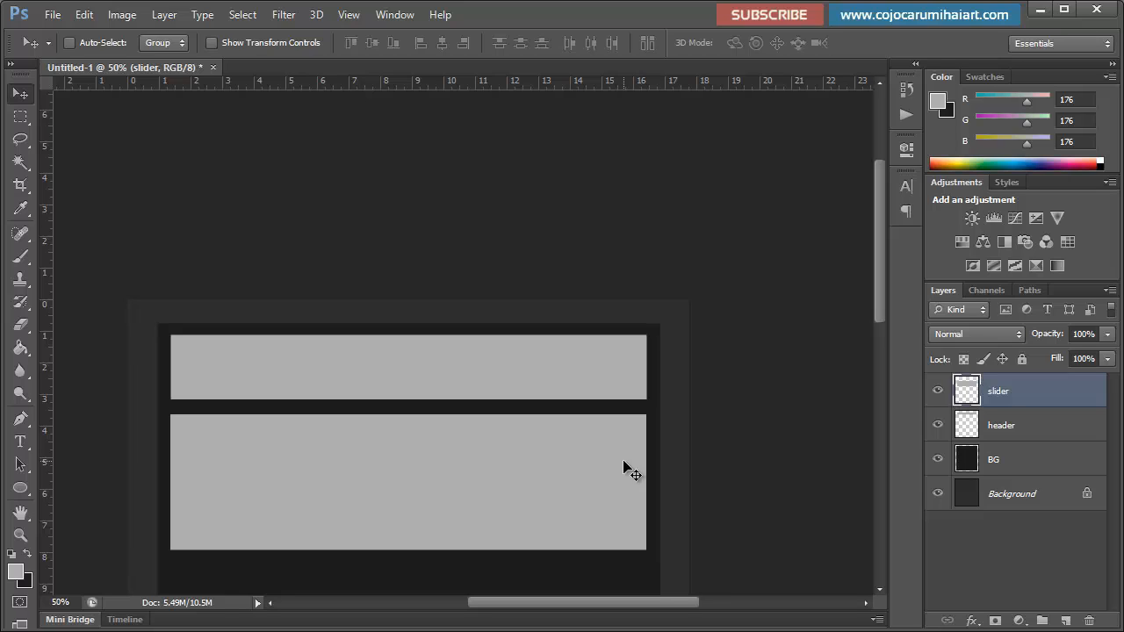
{"action": "key", "text": "shift+Down"}
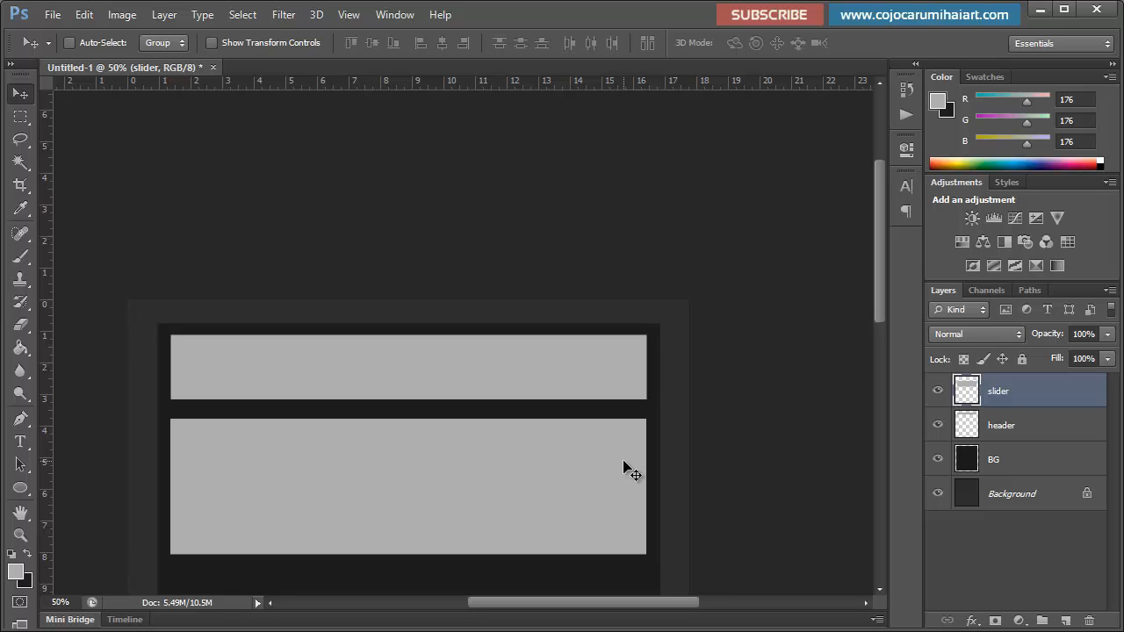
{"action": "left_click", "coordinate": [1018, 532]}
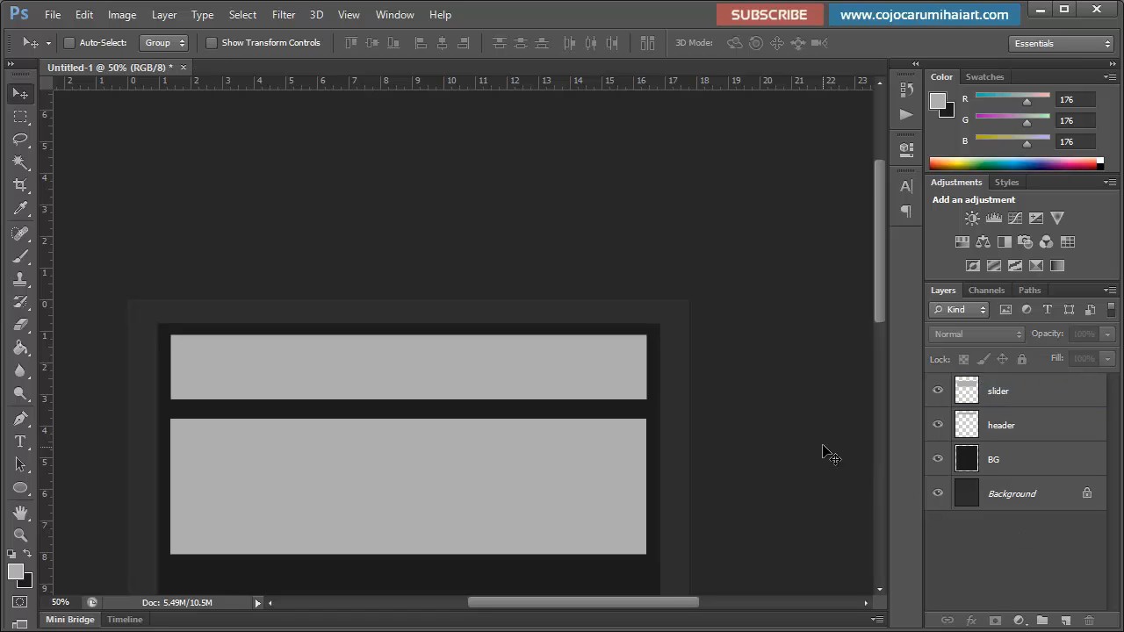
Step: Create a layer group named header directly above the header layer
{"action": "scroll", "coordinate": [808, 439], "scroll_direction": "down", "scroll_amount": 2}
{"action": "key", "text": "space"}
{"action": "left_click_drag", "start_coordinate": [439, 401], "coordinate": [510, 382]}
{"action": "key", "text": "ctrl+minus"}
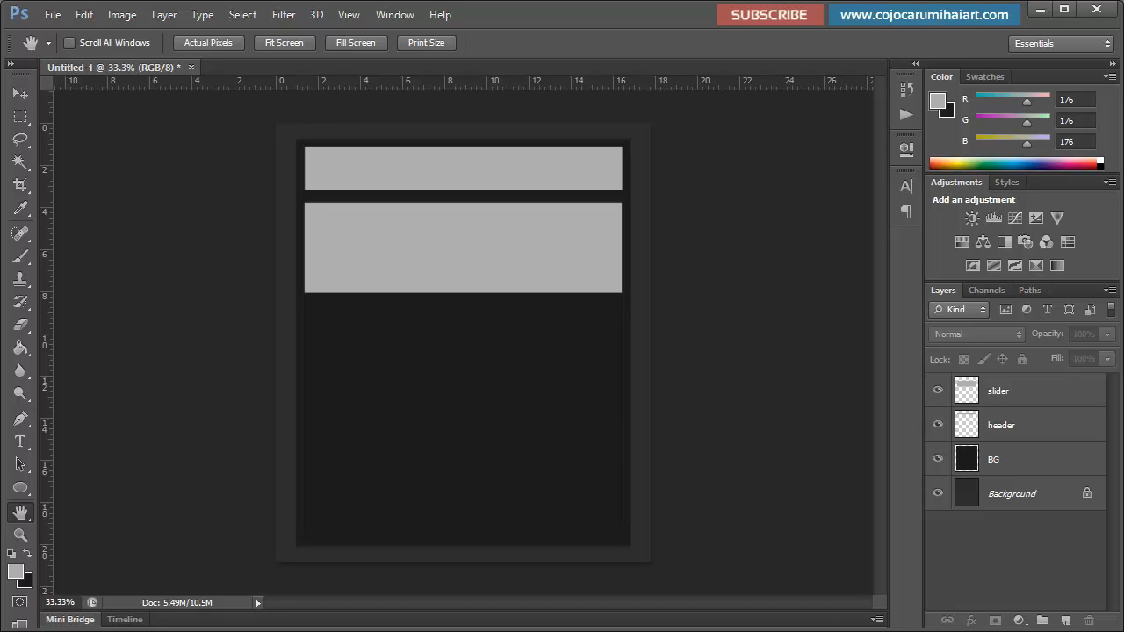
{"action": "left_click", "coordinate": [1061, 422]}
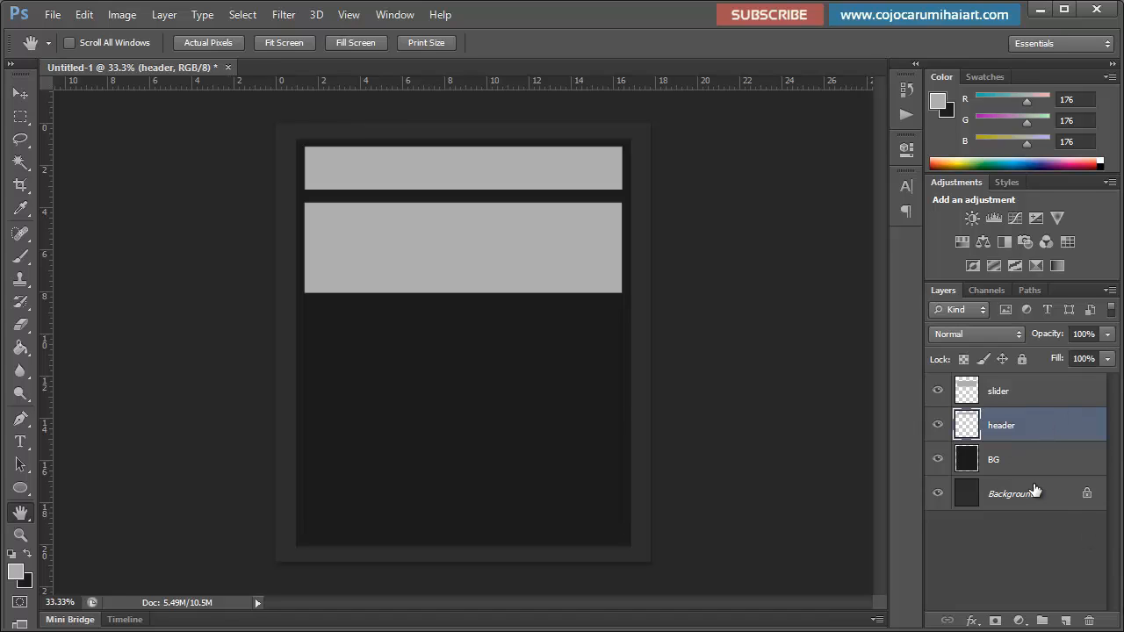
{"action": "left_click", "coordinate": [1041, 621]}
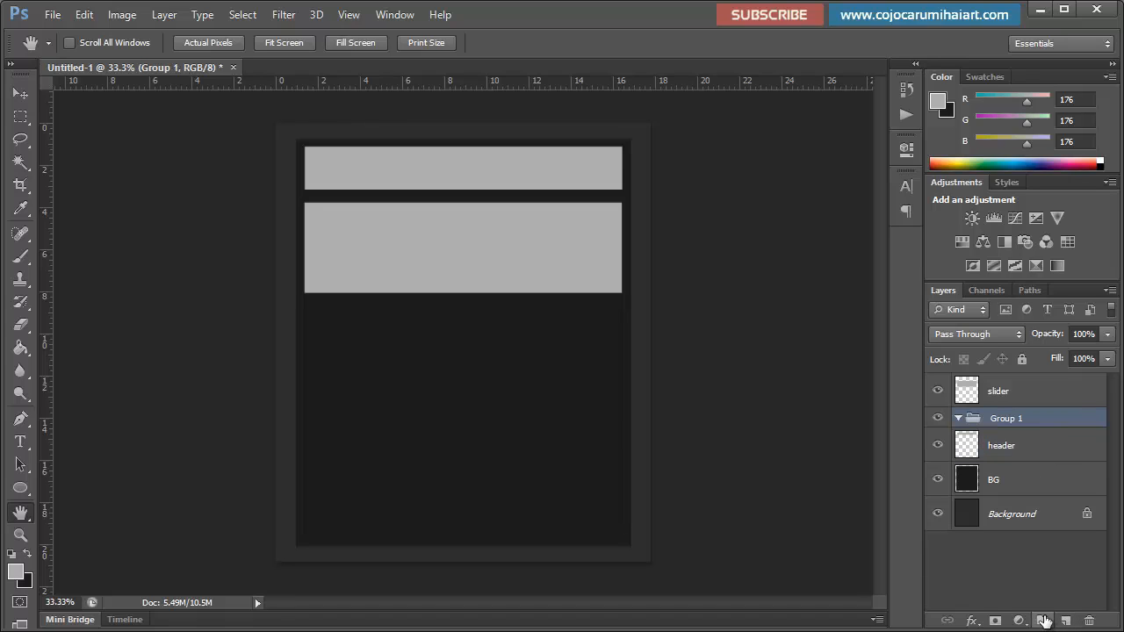
{"action": "double_click", "coordinate": [1014, 419]}
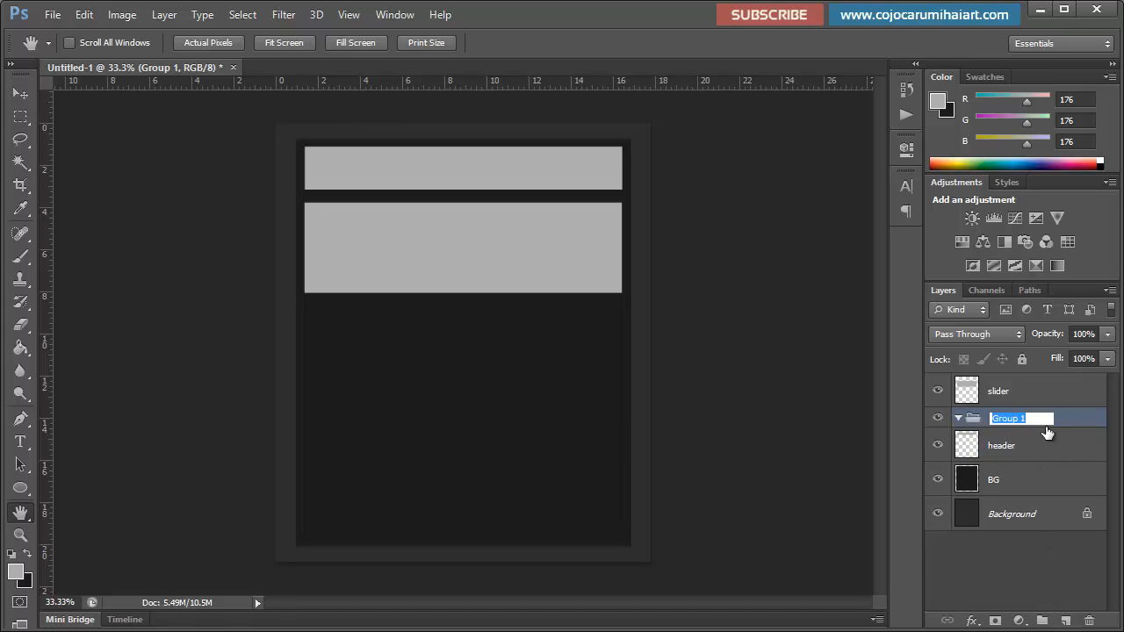
{"action": "type", "text": "header"}
{"action": "key", "text": "Return"}
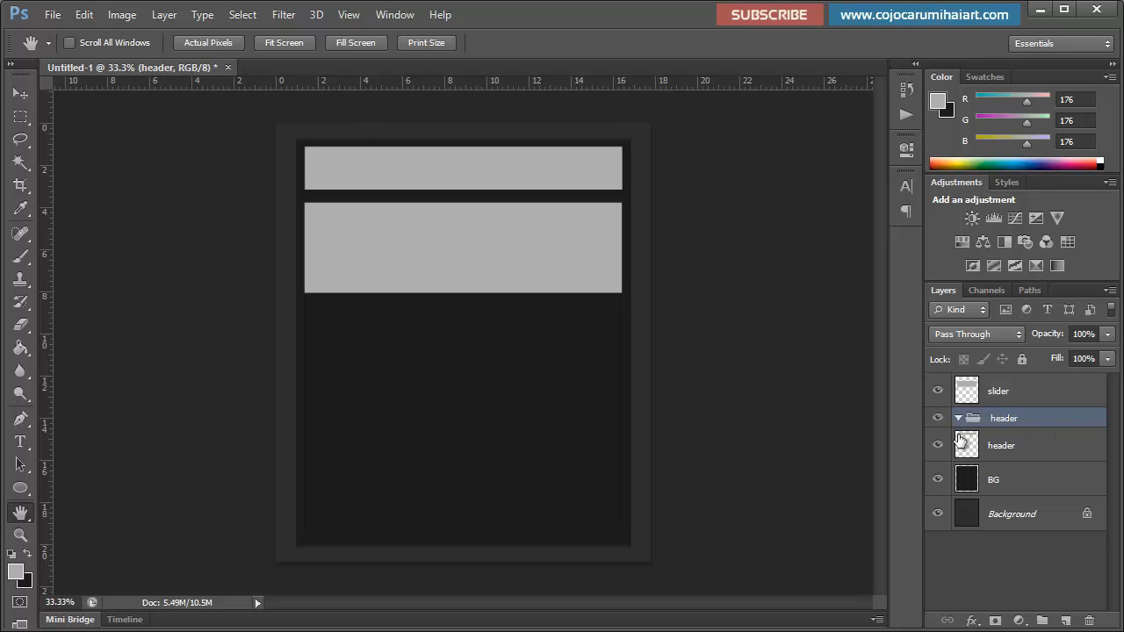
Step: Move the header layer into the header group and collapse the group
{"action": "left_click", "coordinate": [1005, 448]}
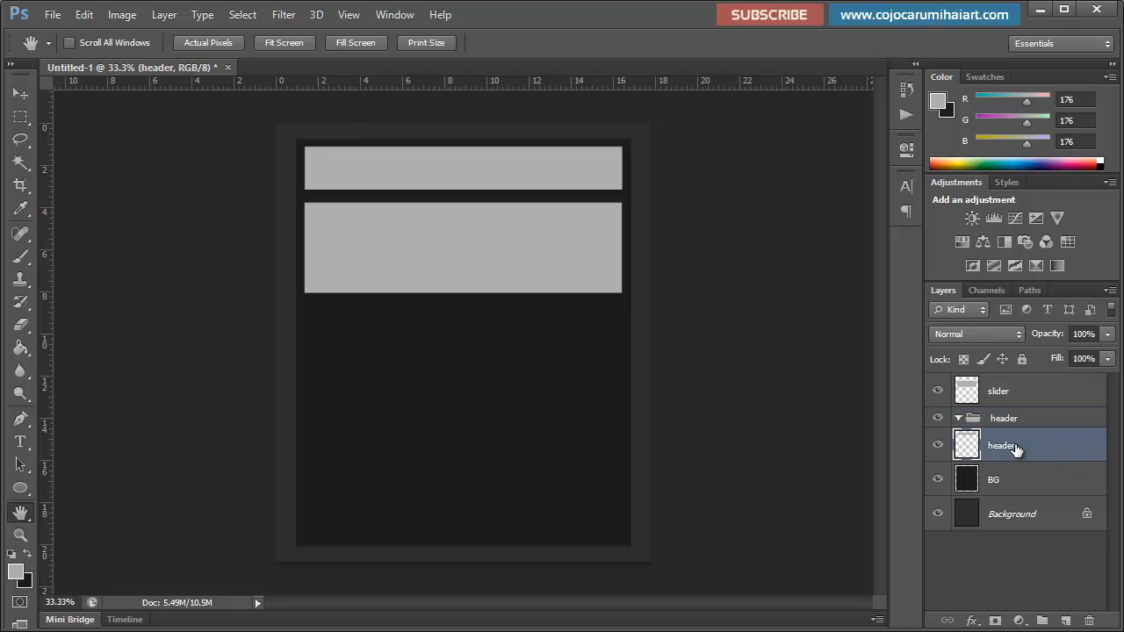
{"action": "left_click_drag", "start_coordinate": [1014, 448], "coordinate": [1018, 422]}
{"action": "left_click", "coordinate": [957, 419]}
Step: Create a layer group named slider directly above the slider layer
{"action": "left_click", "coordinate": [1032, 391]}
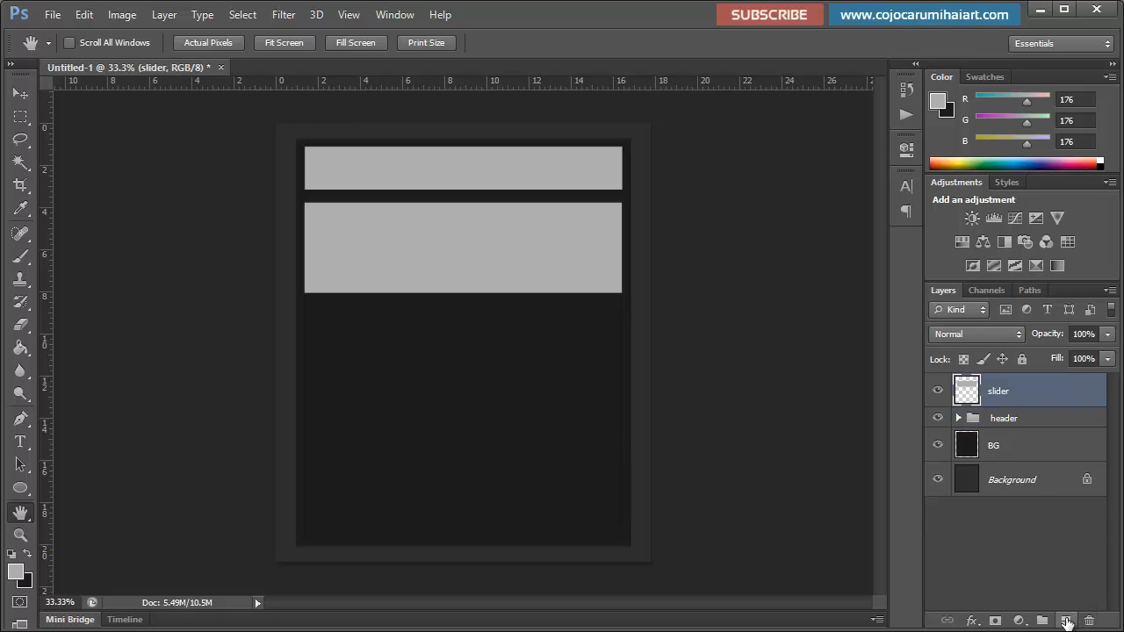
{"action": "left_click", "coordinate": [1042, 621]}
{"action": "double_click", "coordinate": [1011, 384]}
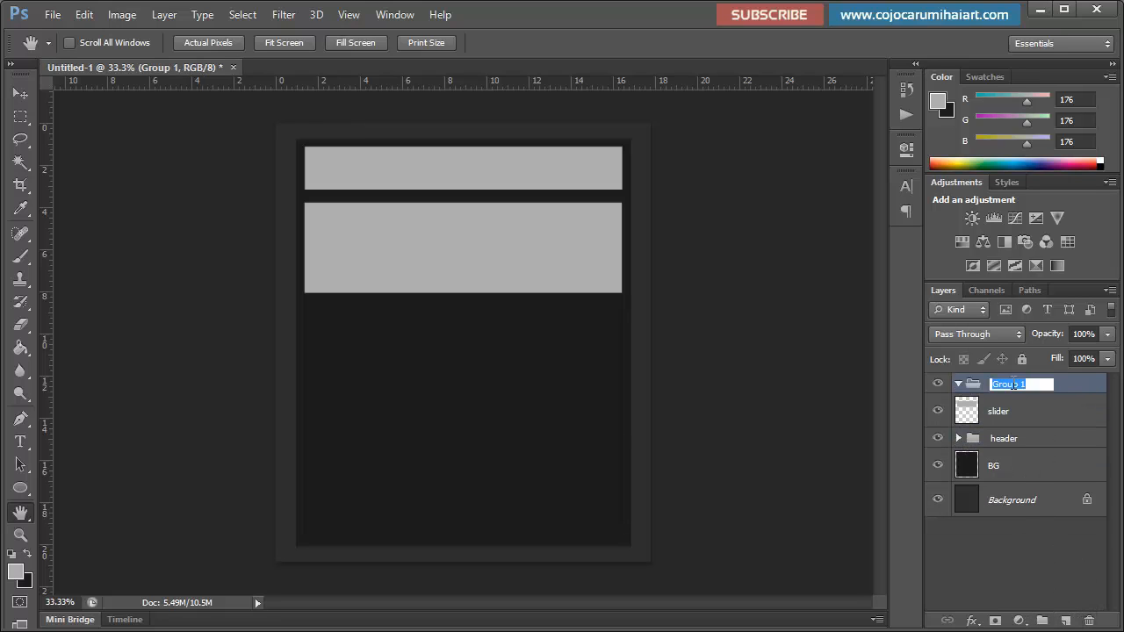
{"action": "type", "text": "slider"}
{"action": "key", "text": "Return"}
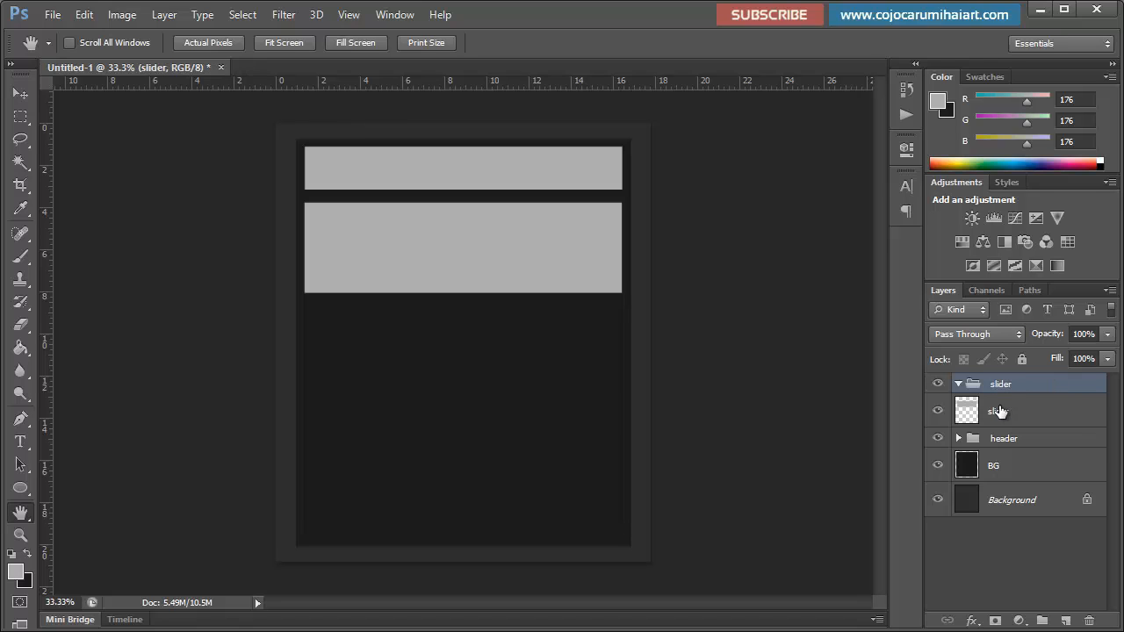
Step: Move the slider layer into the slider group and collapse the group
{"action": "left_click_drag", "start_coordinate": [999, 410], "coordinate": [974, 387]}
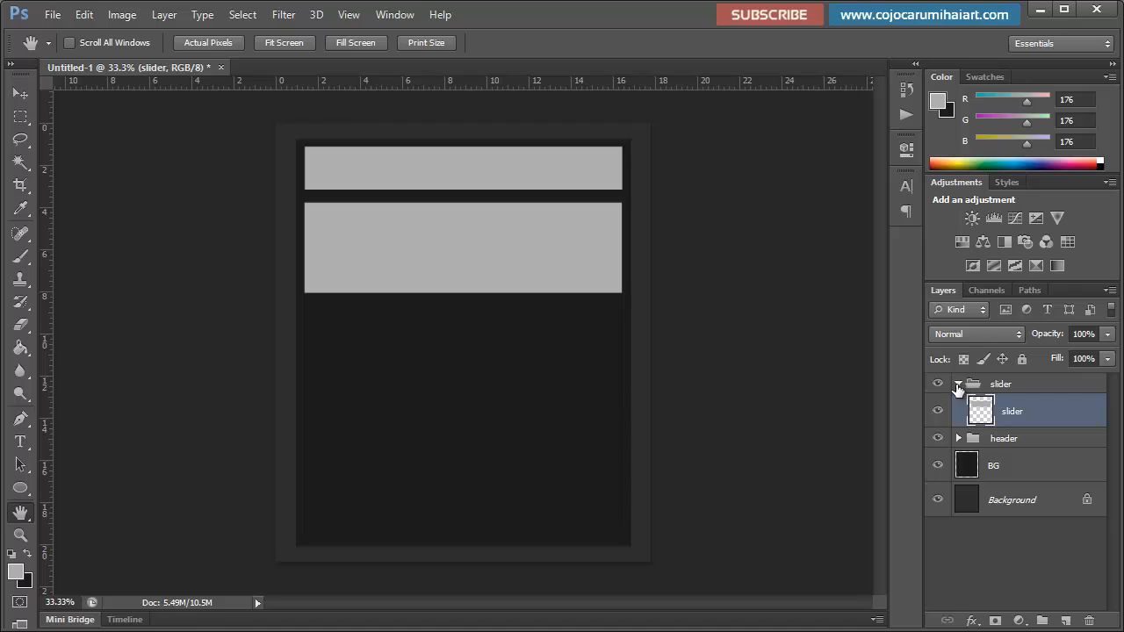
{"action": "left_click", "coordinate": [957, 386]}
{"action": "left_click", "coordinate": [1044, 515]}
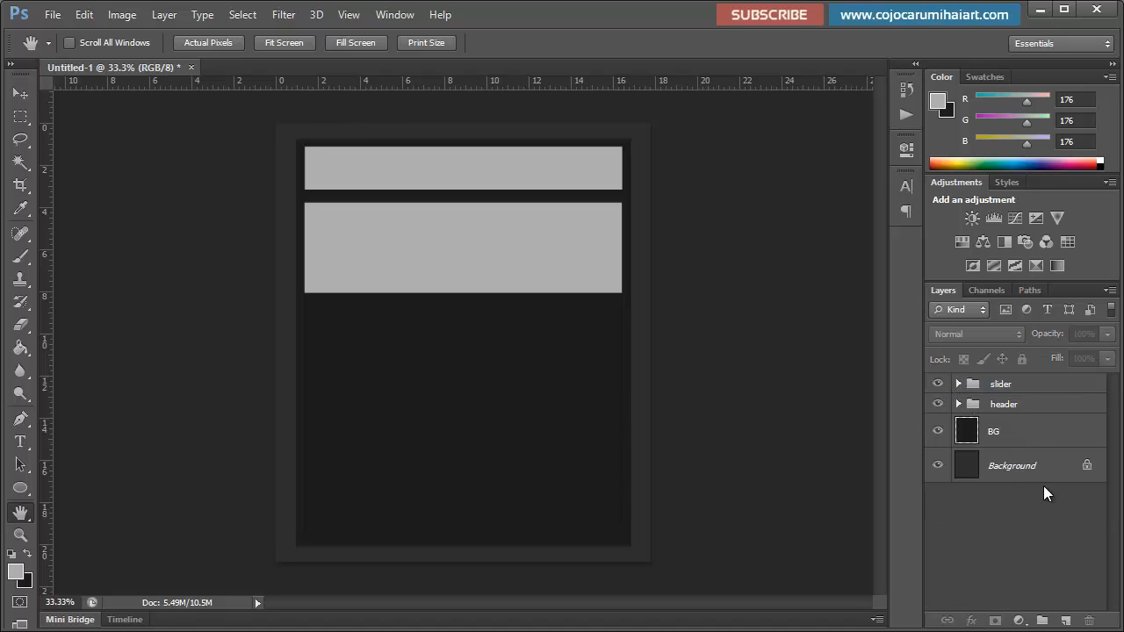
{"action": "left_click", "coordinate": [958, 404]}
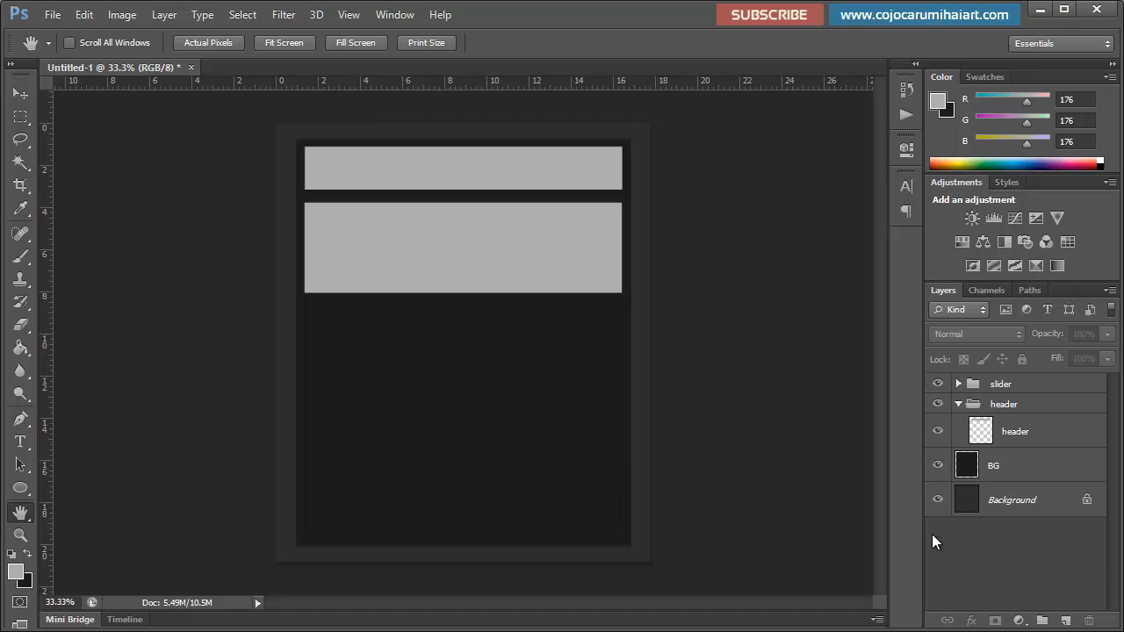
{"action": "left_click", "coordinate": [957, 405]}
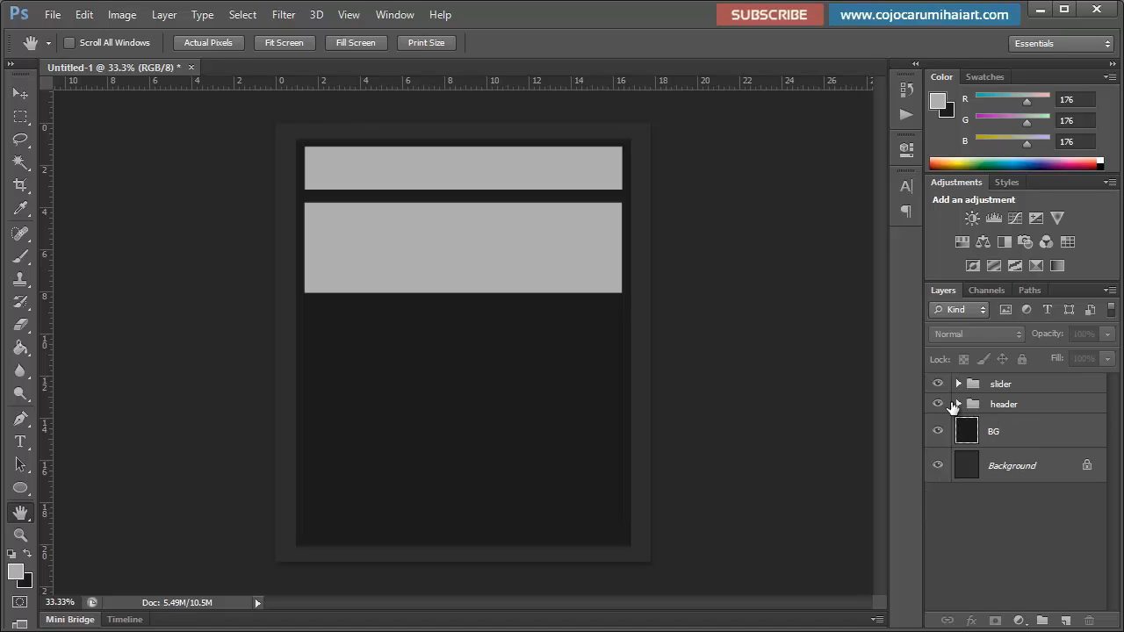
{"action": "left_click", "coordinate": [963, 405]}
{"action": "left_click", "coordinate": [957, 405]}
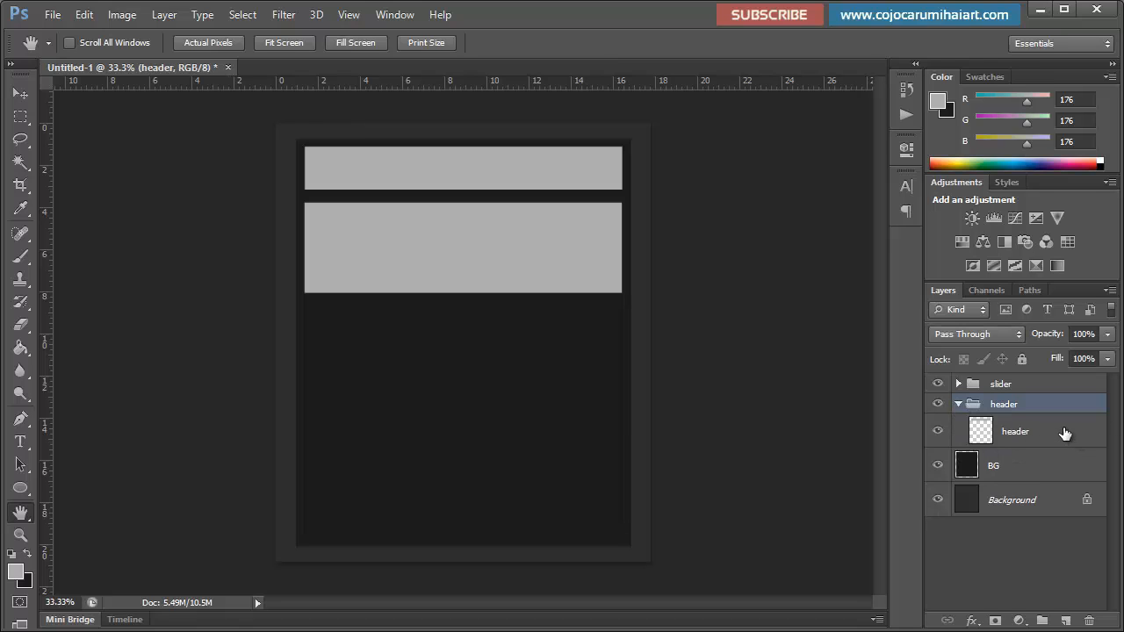
{"action": "left_click", "coordinate": [959, 404]}
Step: Add a new empty layer above the slider group and activate the Rectangular Marquee tool near the slider block
{"action": "left_click", "coordinate": [992, 387]}
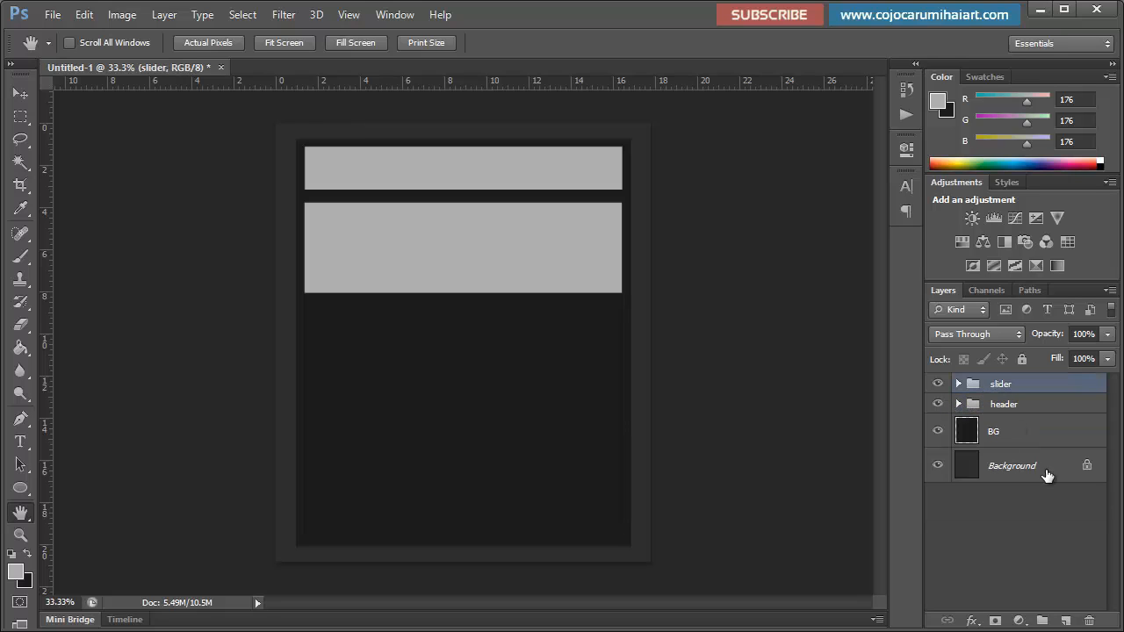
{"action": "left_click", "coordinate": [1068, 621]}
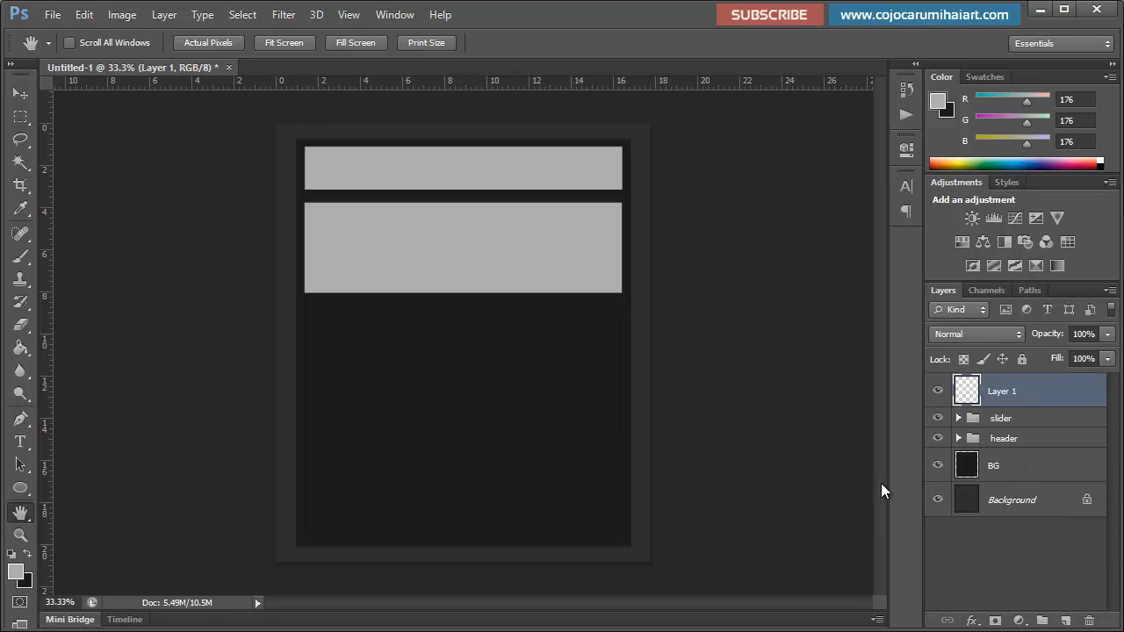
{"action": "key", "text": "ctrl+plus"}
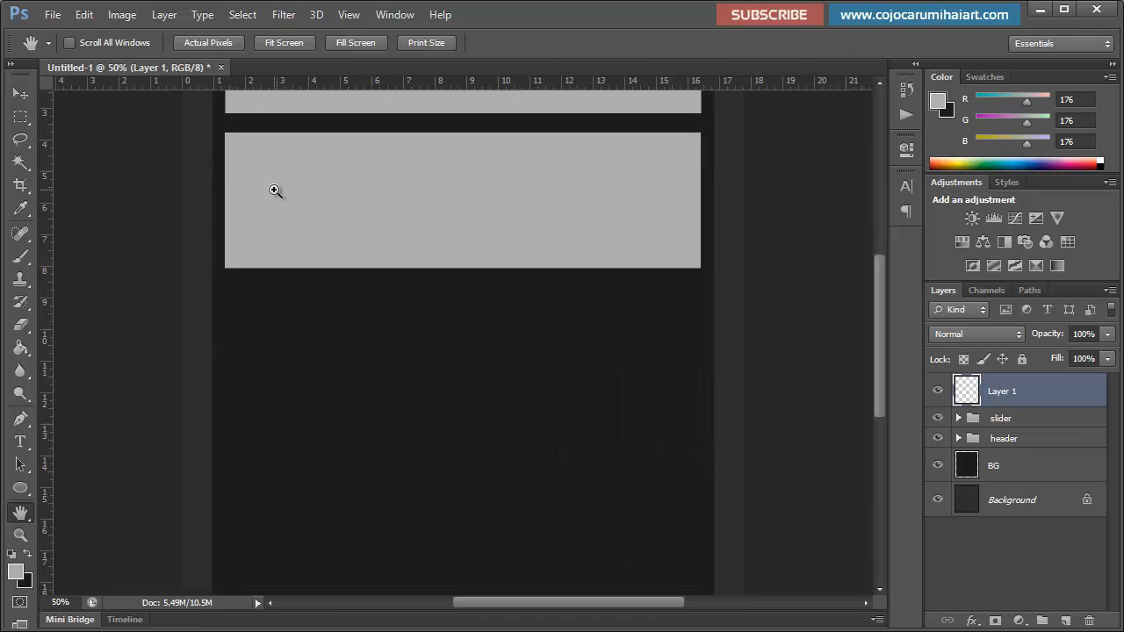
{"action": "key", "text": "ctrl+plus"}
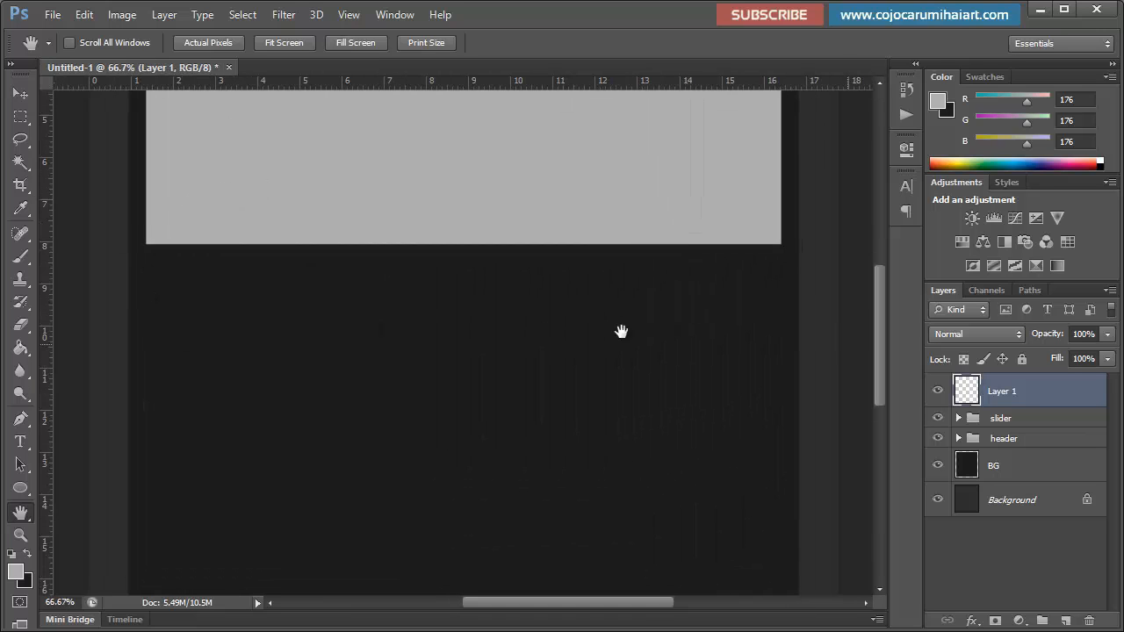
{"action": "left_click_drag", "start_coordinate": [637, 327], "coordinate": [609, 474]}
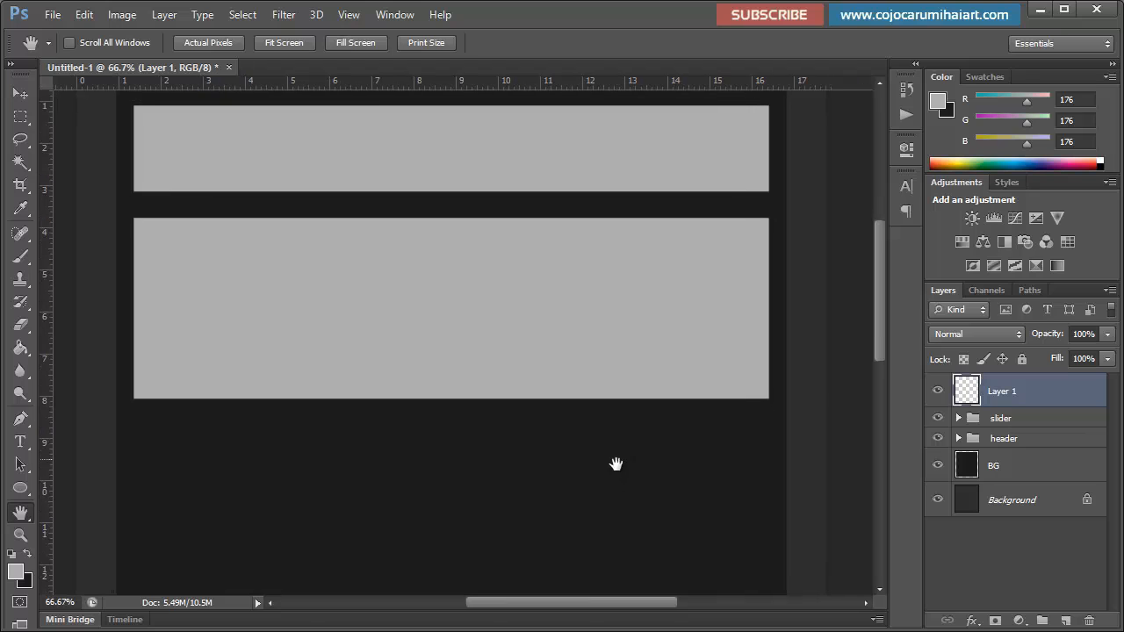
{"action": "left_click", "coordinate": [22, 117]}
{"action": "right_click", "coordinate": [19, 123]}
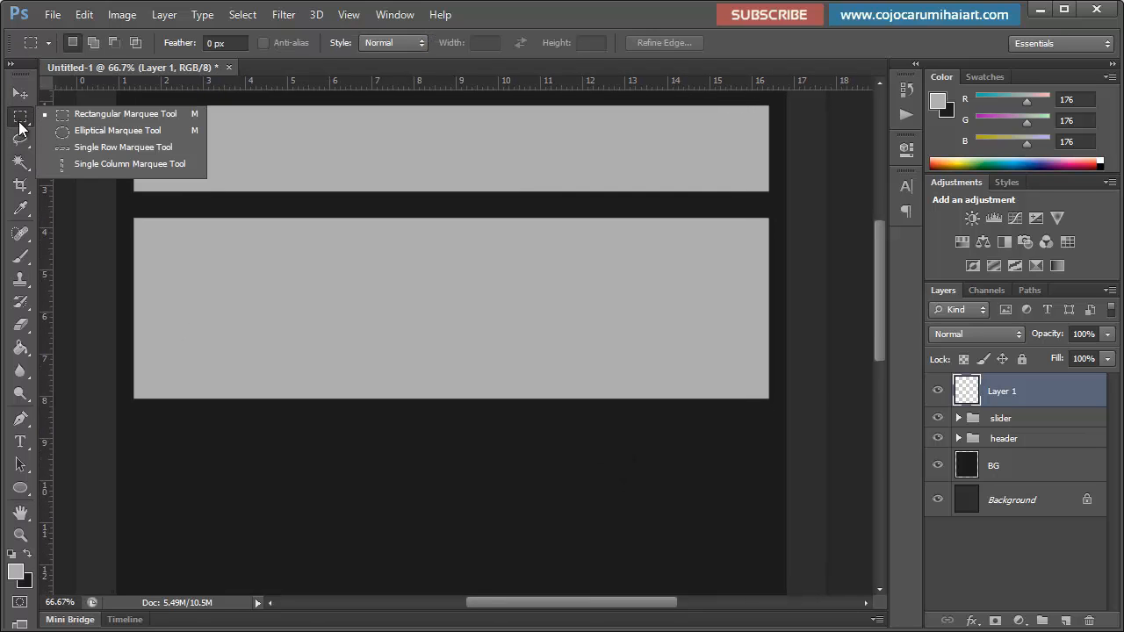
{"action": "left_click", "coordinate": [119, 115]}
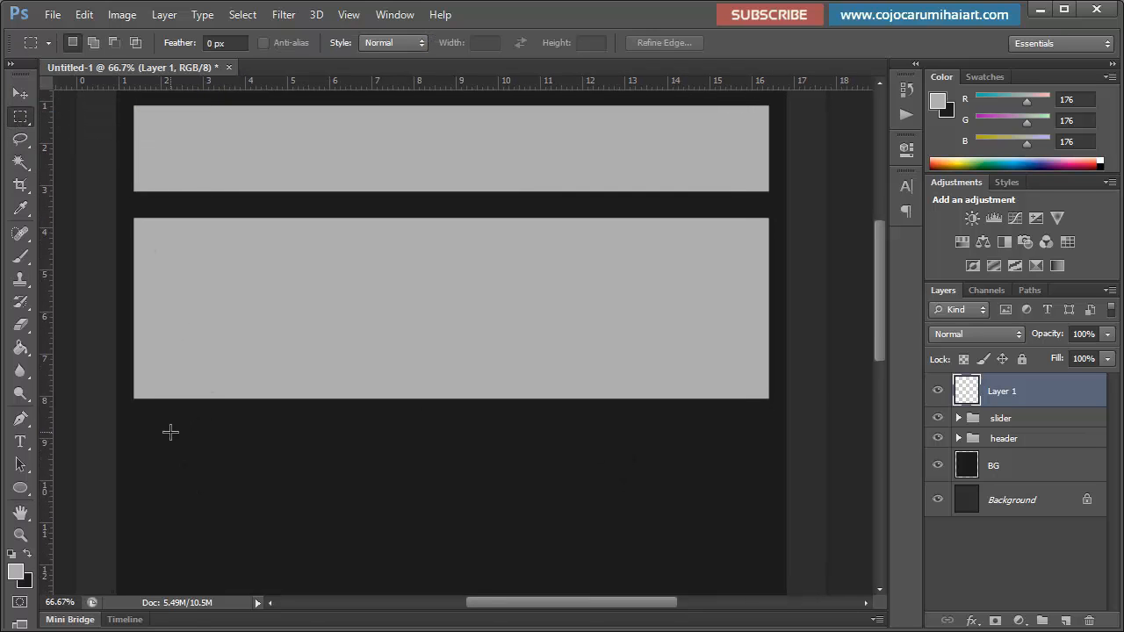
{"action": "left_click", "coordinate": [22, 490]}
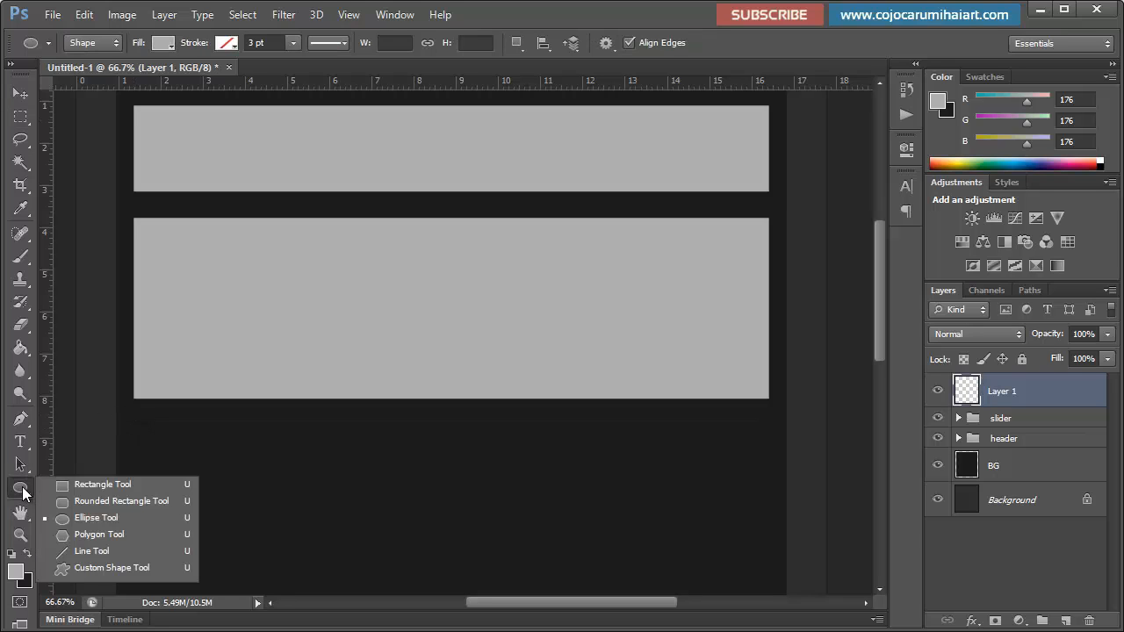
{"action": "left_click", "coordinate": [136, 484]}
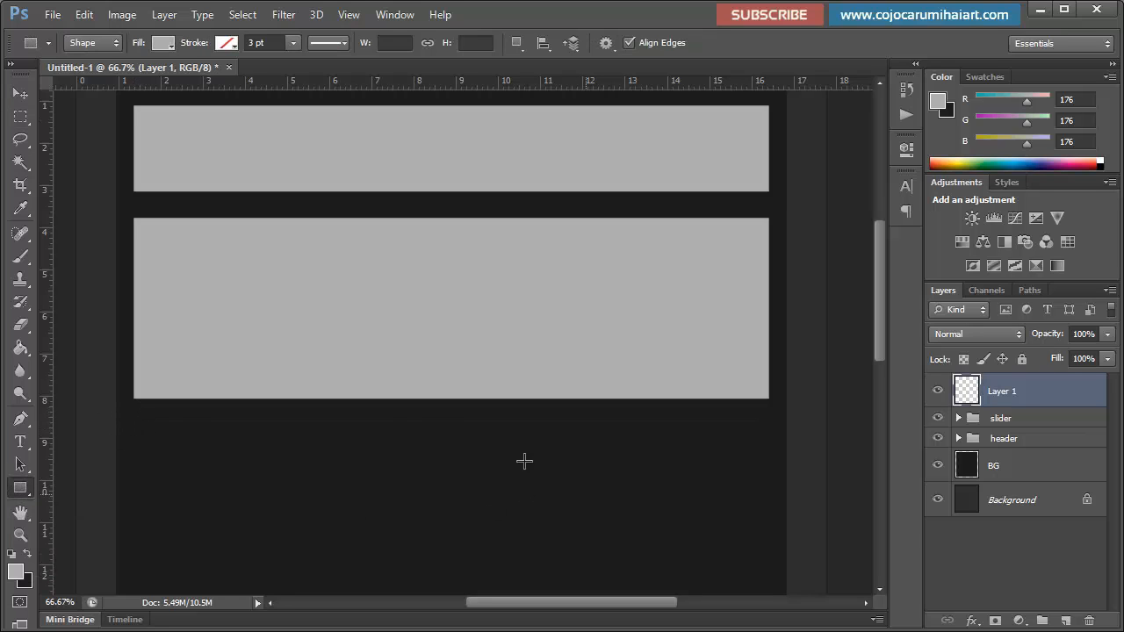
{"action": "left_click", "coordinate": [21, 116]}
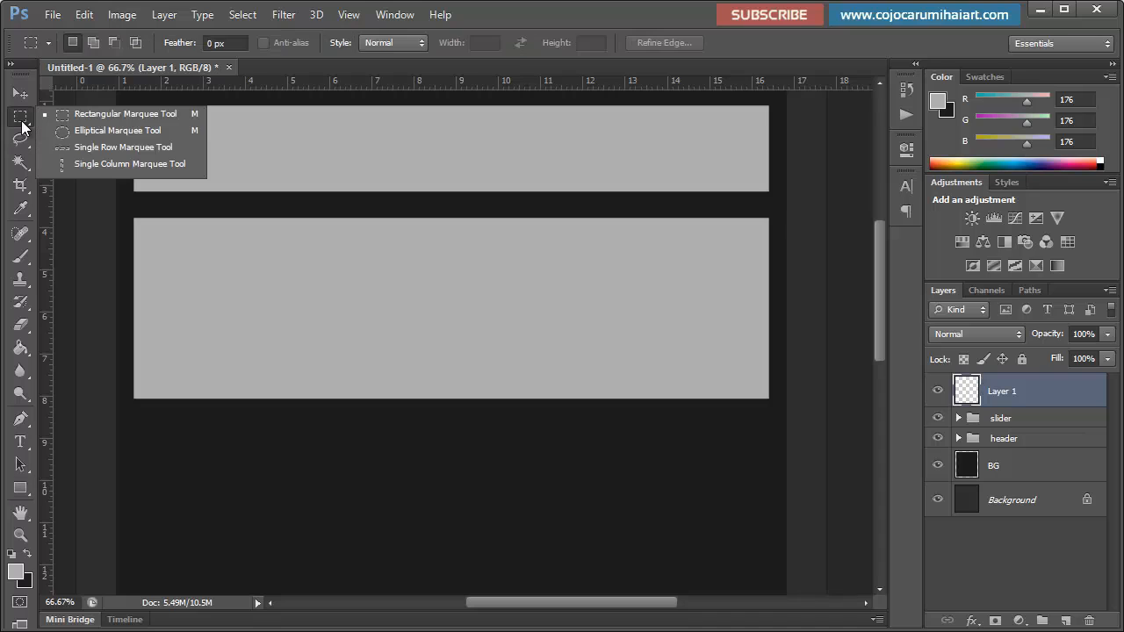
{"action": "left_click", "coordinate": [134, 118]}
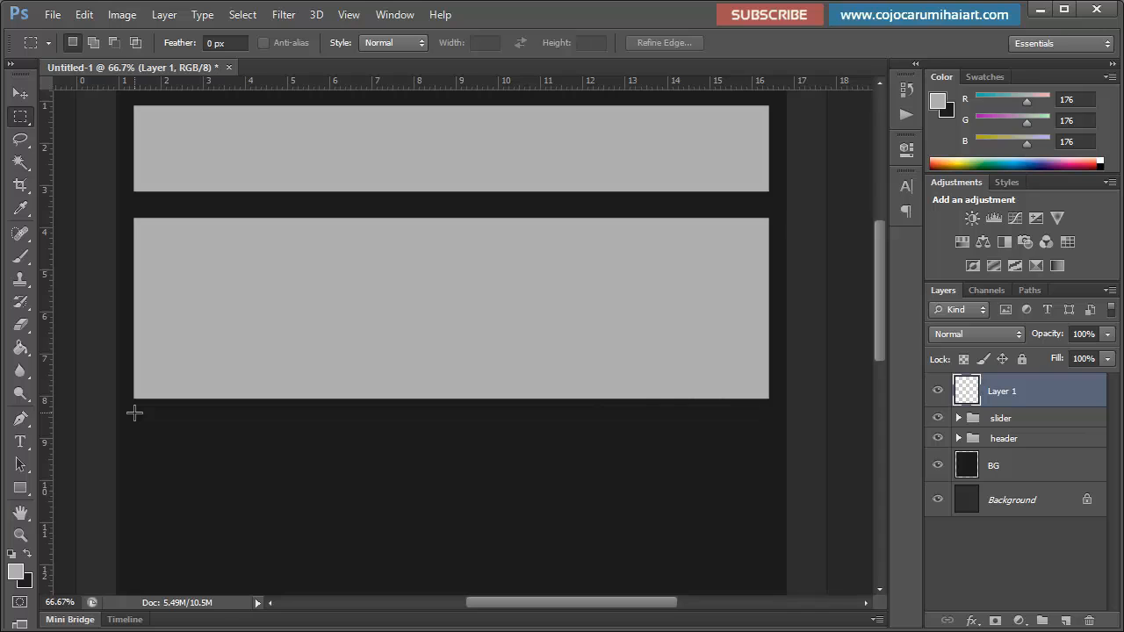
Step: Duplicate the header layer and move the copy out of its group to just above the slider group
{"action": "left_click", "coordinate": [20, 93]}
{"action": "left_click", "coordinate": [994, 420]}
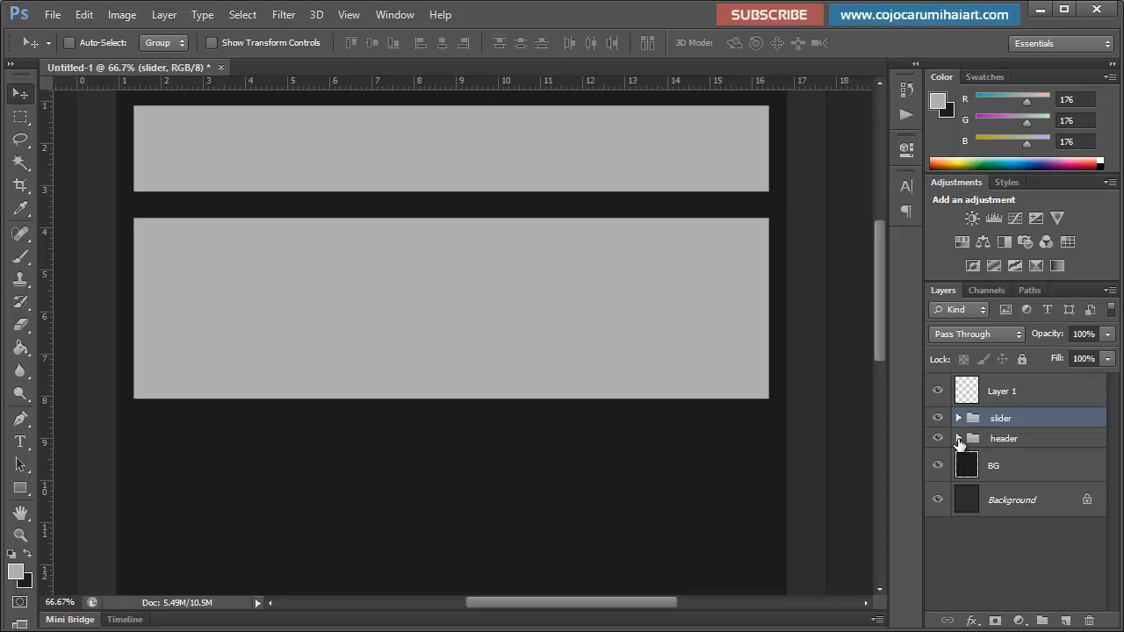
{"action": "left_click", "coordinate": [959, 438]}
{"action": "left_click", "coordinate": [1035, 469]}
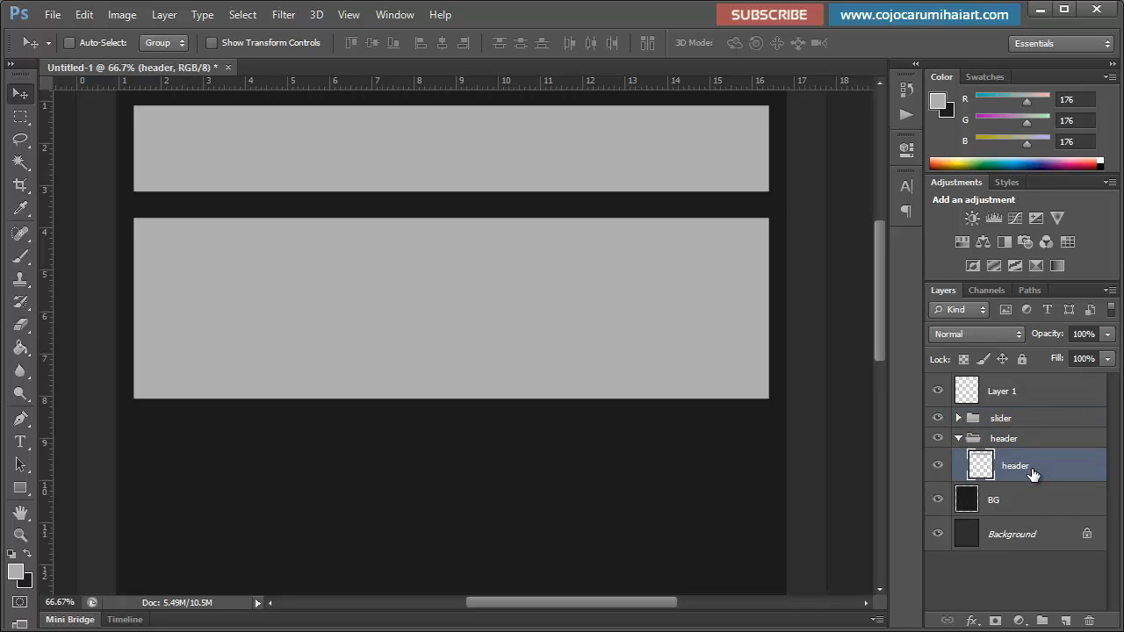
{"action": "key", "text": "ctrl+j"}
{"action": "left_click_drag", "start_coordinate": [1024, 466], "coordinate": [1015, 401]}
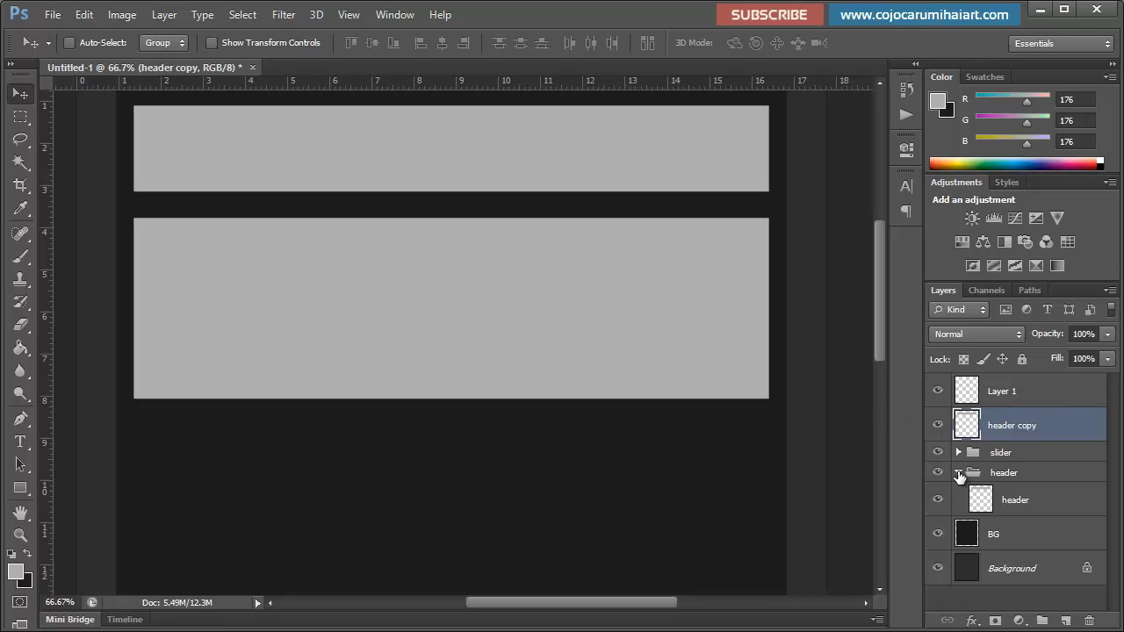
{"action": "left_click", "coordinate": [960, 472]}
Step: Delete the empty Layer 1 and turn off future layer deletion prompts
{"action": "left_click", "coordinate": [1021, 394]}
{"action": "left_click", "coordinate": [1086, 620]}
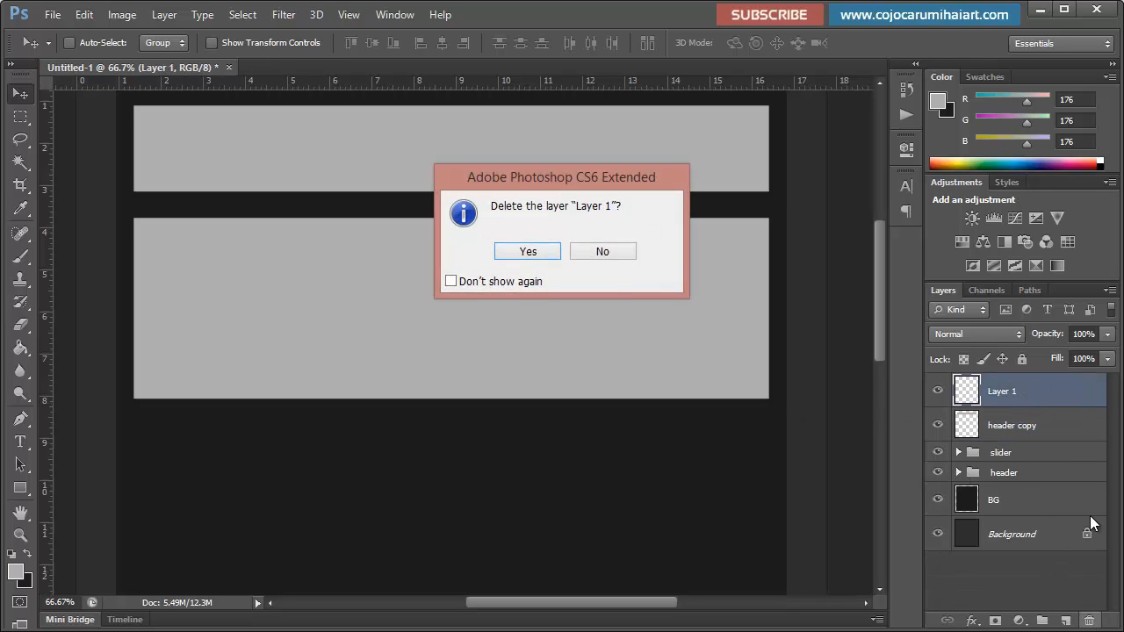
{"action": "left_click", "coordinate": [450, 281]}
{"action": "left_click", "coordinate": [528, 251]}
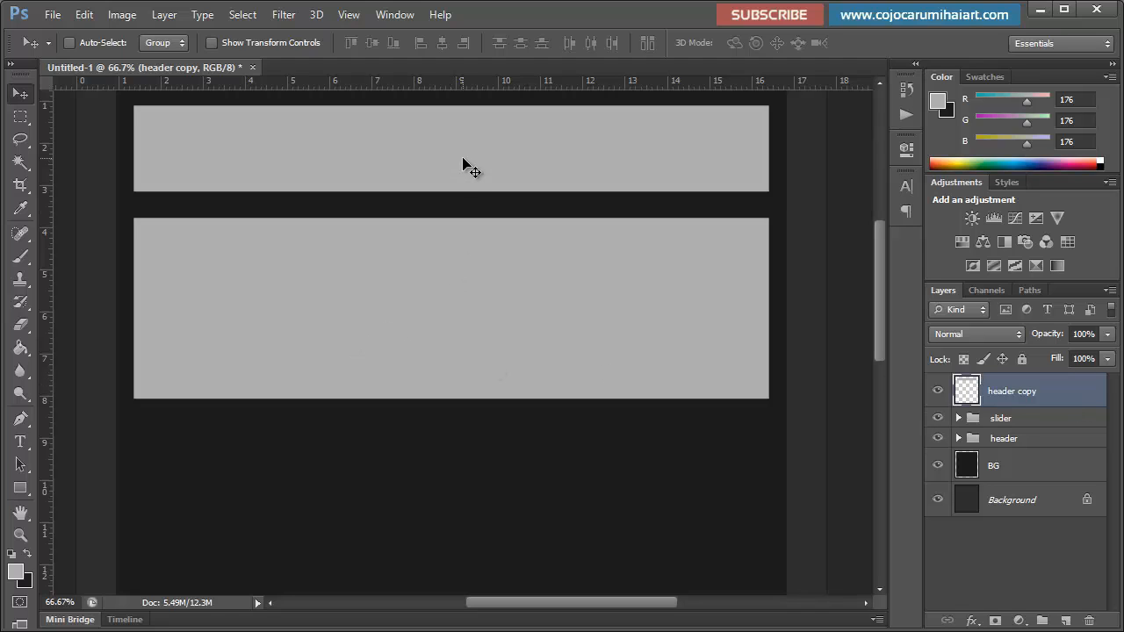
Step: Place the header copy rectangle just below the slider block and reduce its height to about 75.5%, keeping its top edge fixed
{"action": "left_click_drag", "start_coordinate": [462, 158], "coordinate": [444, 470]}
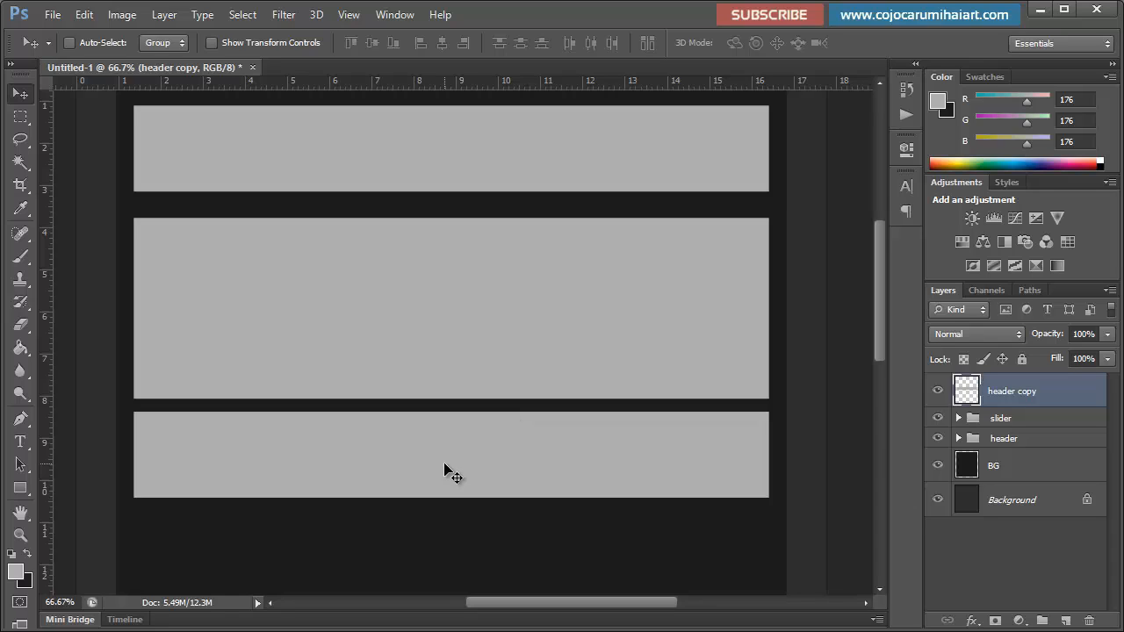
{"action": "key", "text": "ctrl+t"}
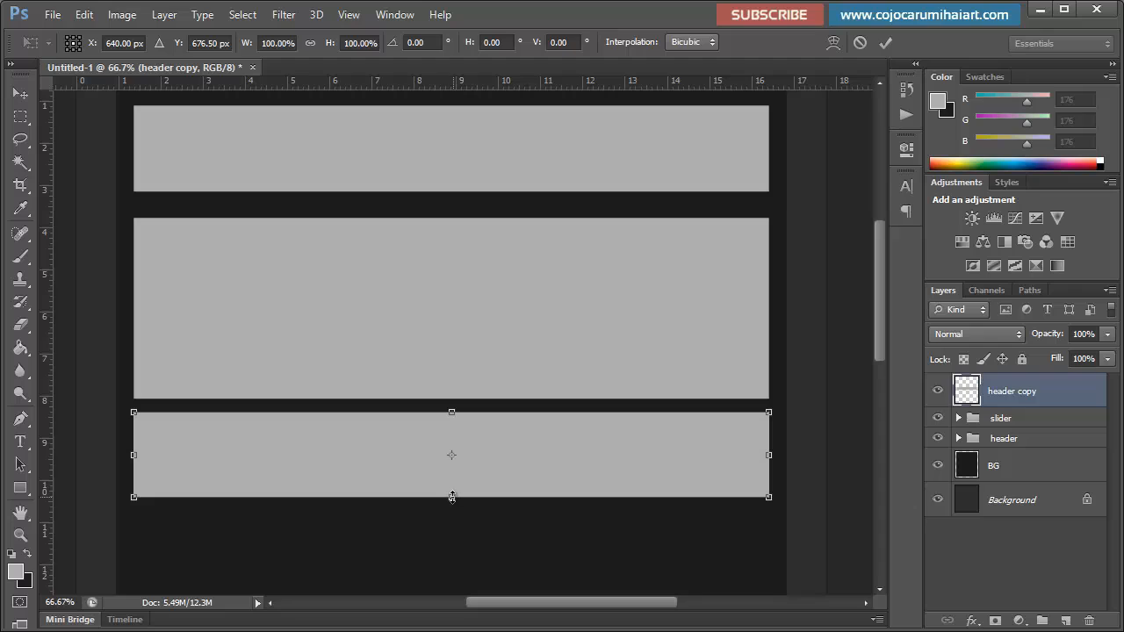
{"action": "left_click_drag", "start_coordinate": [452, 497], "coordinate": [454, 476]}
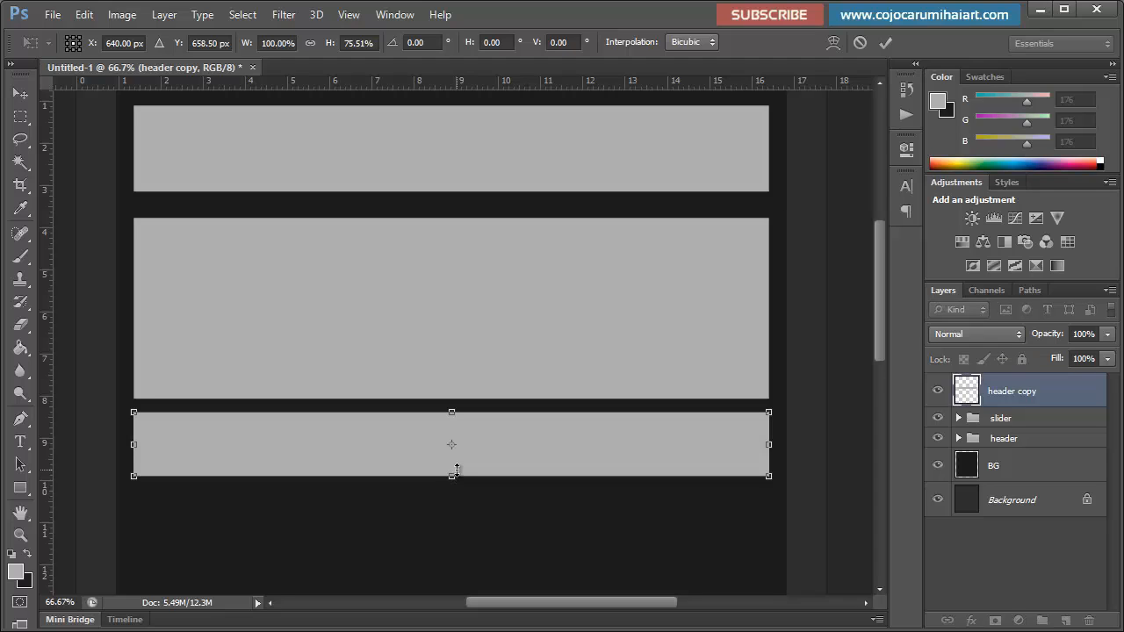
{"action": "key", "text": "Return"}
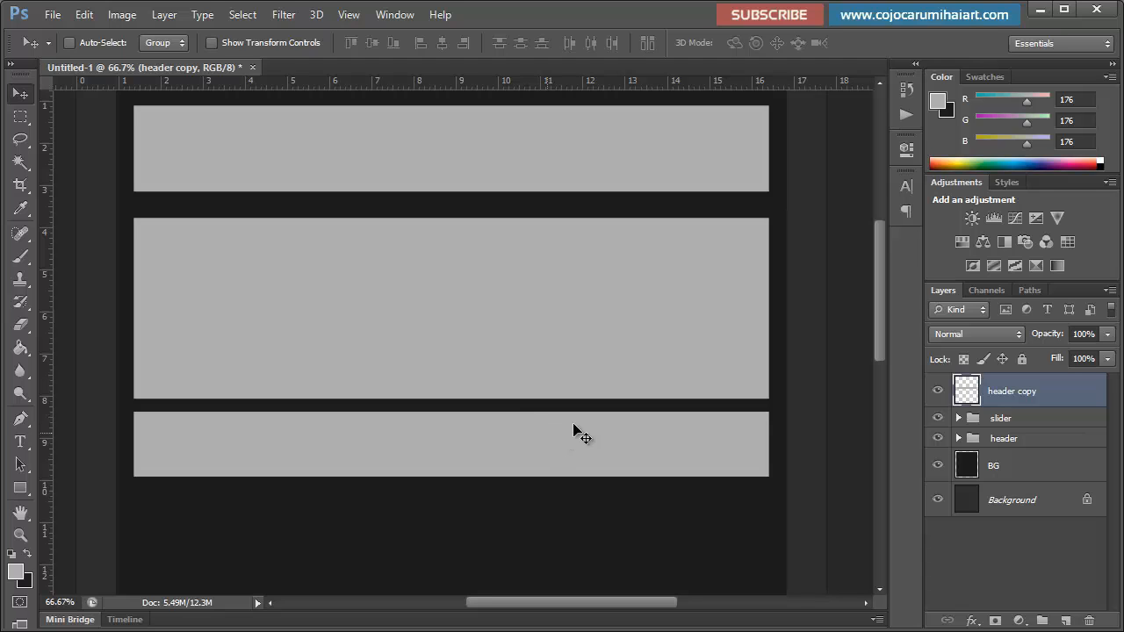
Step: Create a layer group named detalii slider directly above the header copy layer
{"action": "scroll", "coordinate": [879, 255], "scroll_direction": "up", "scroll_amount": 2}
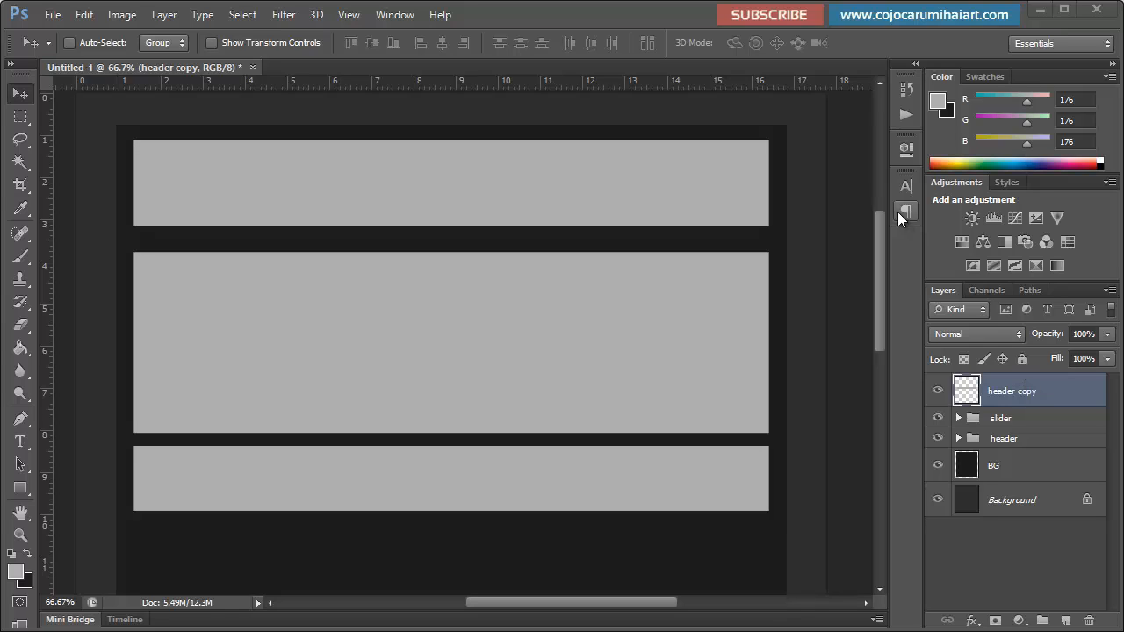
{"action": "left_click", "coordinate": [1039, 620]}
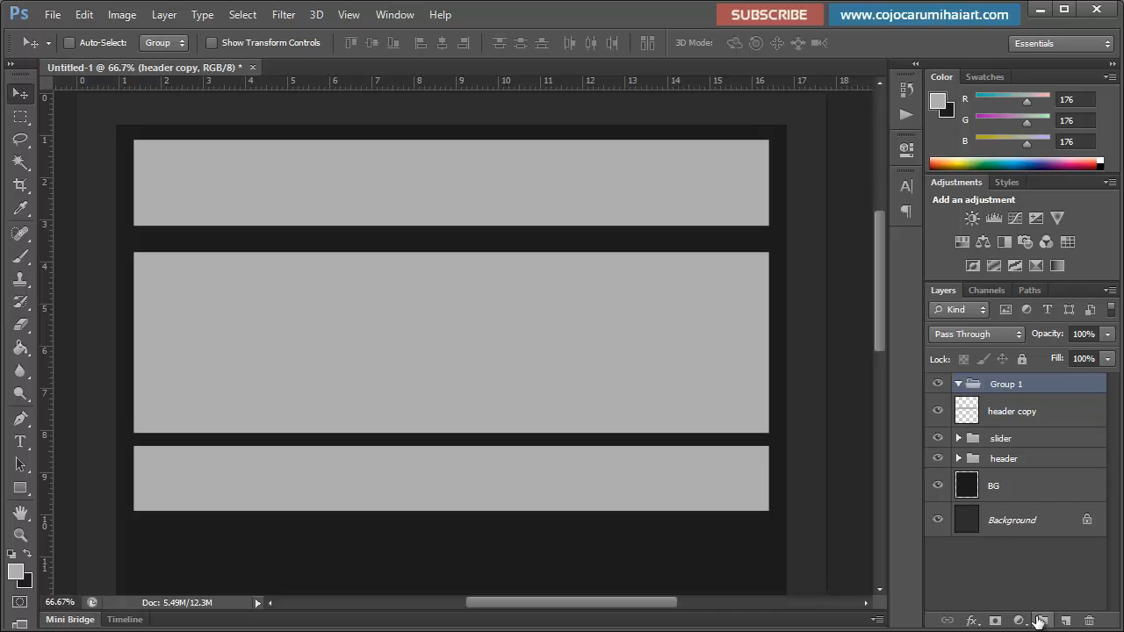
{"action": "double_click", "coordinate": [1004, 386]}
{"action": "type", "text": "detali"}
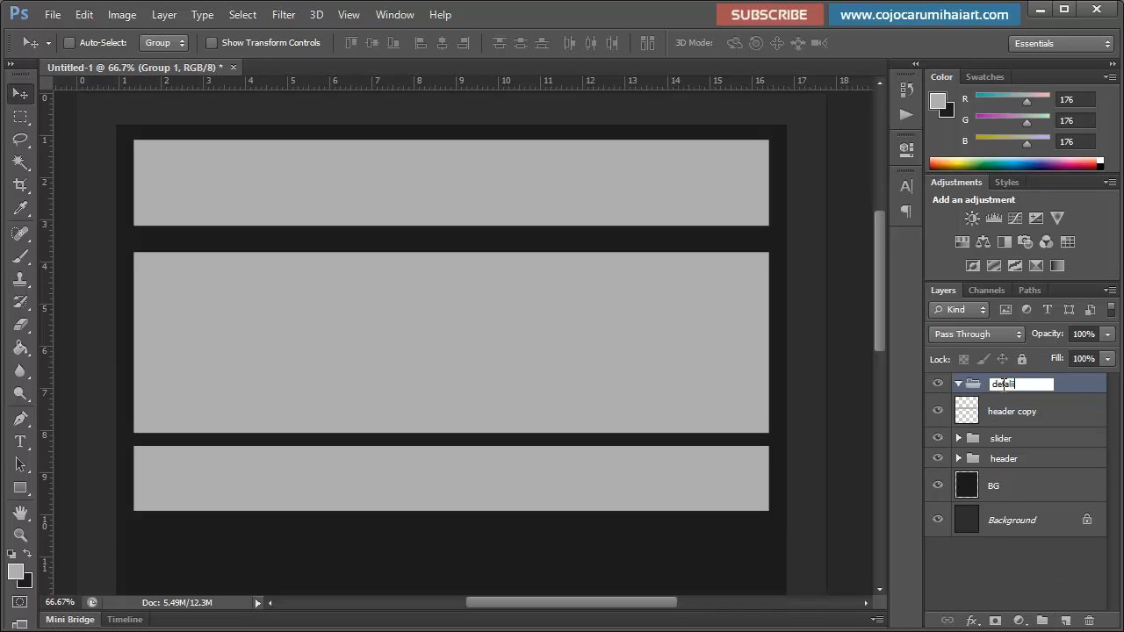
{"action": "type", "text": "i slider"}
{"action": "key", "text": "Return"}
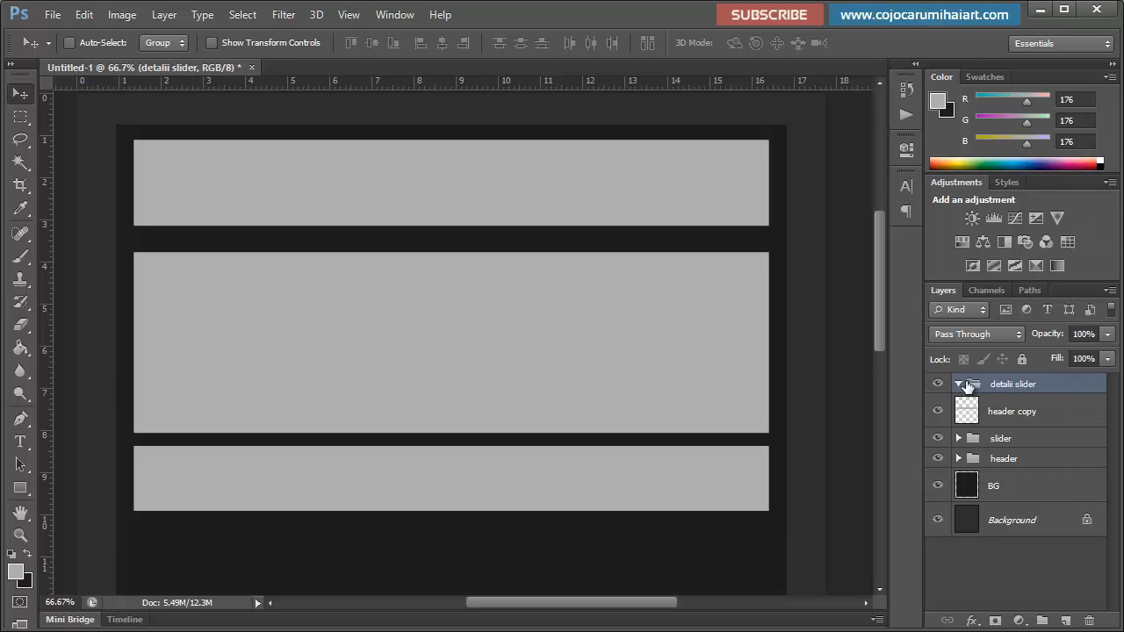
Step: Move the header copy layer into the detalii slider group and nest that group inside the slider group, below the slider layer
{"action": "left_click", "coordinate": [962, 384]}
{"action": "mouse_move", "coordinate": [1001, 413]}
{"action": "left_mouse_down"}
{"action": "mouse_move", "coordinate": [1014, 408]}
{"action": "mouse_move", "coordinate": [1012, 384]}
{"action": "mouse_move", "coordinate": [1008, 416]}
{"action": "mouse_move", "coordinate": [1007, 405]}
{"action": "left_mouse_up"}
{"action": "left_click", "coordinate": [959, 383]}
{"action": "left_click", "coordinate": [959, 383]}
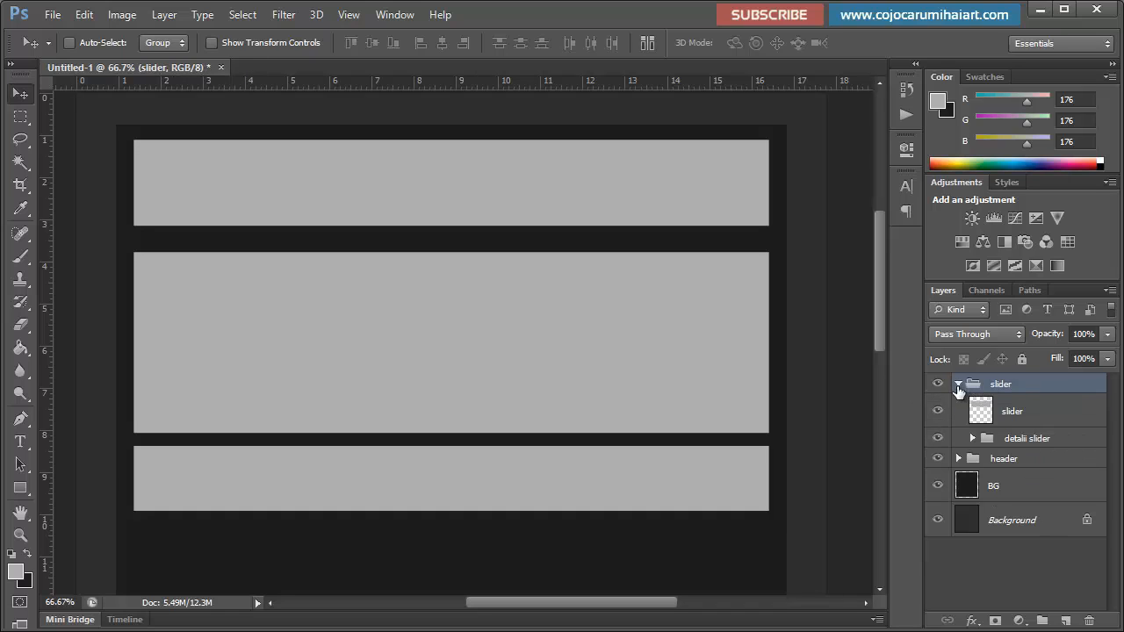
{"action": "left_click", "coordinate": [1017, 411]}
{"action": "left_click", "coordinate": [1043, 438]}
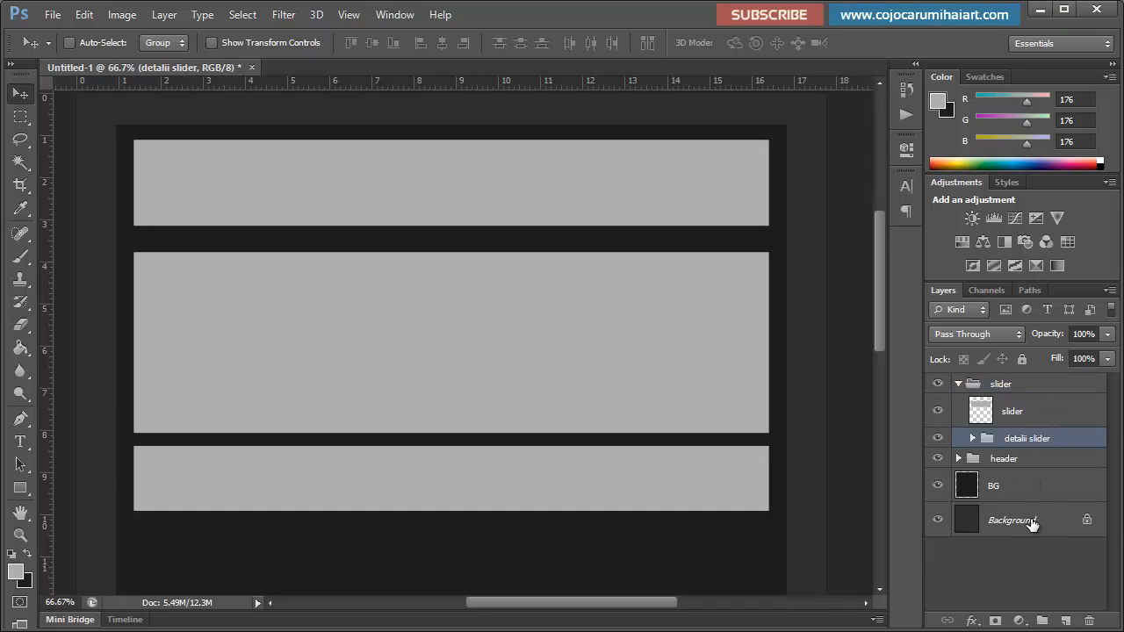
{"action": "left_click", "coordinate": [958, 384]}
{"action": "left_click", "coordinate": [996, 532]}
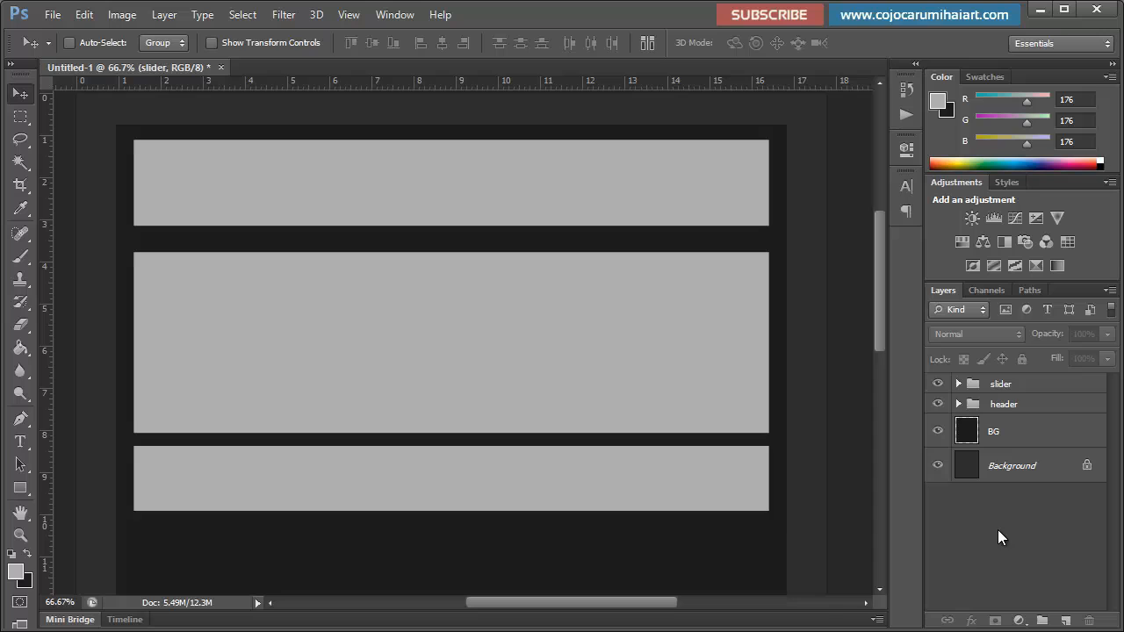
{"action": "left_click", "coordinate": [1016, 386]}
{"action": "left_click", "coordinate": [1065, 621]}
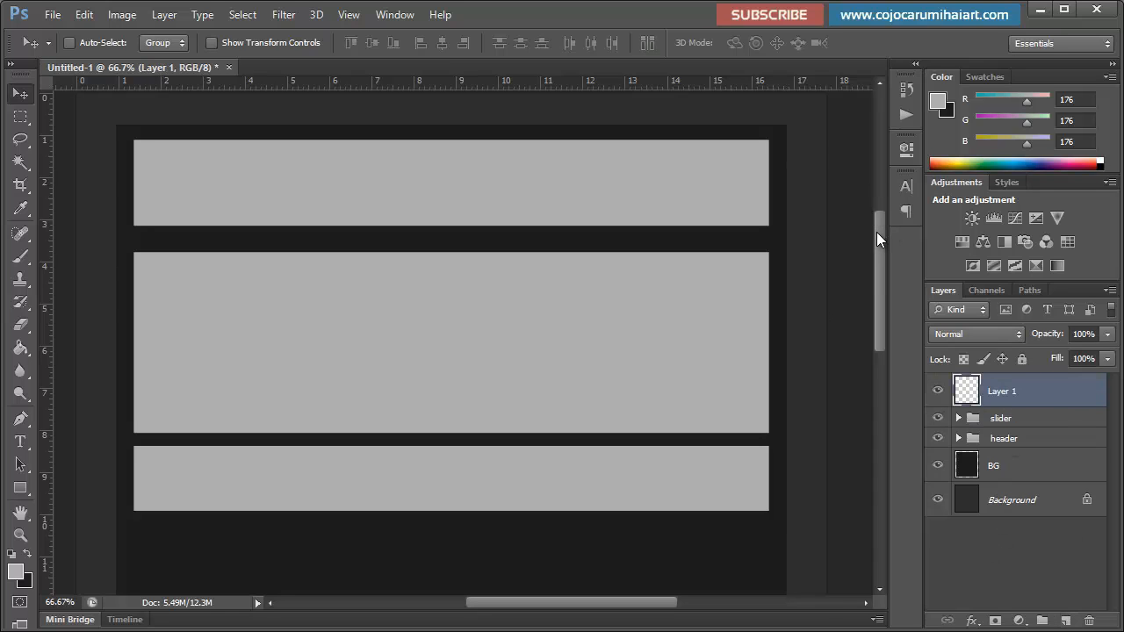
{"action": "left_click_drag", "start_coordinate": [876, 232], "coordinate": [870, 308]}
{"action": "key", "text": "ctrl+minus"}
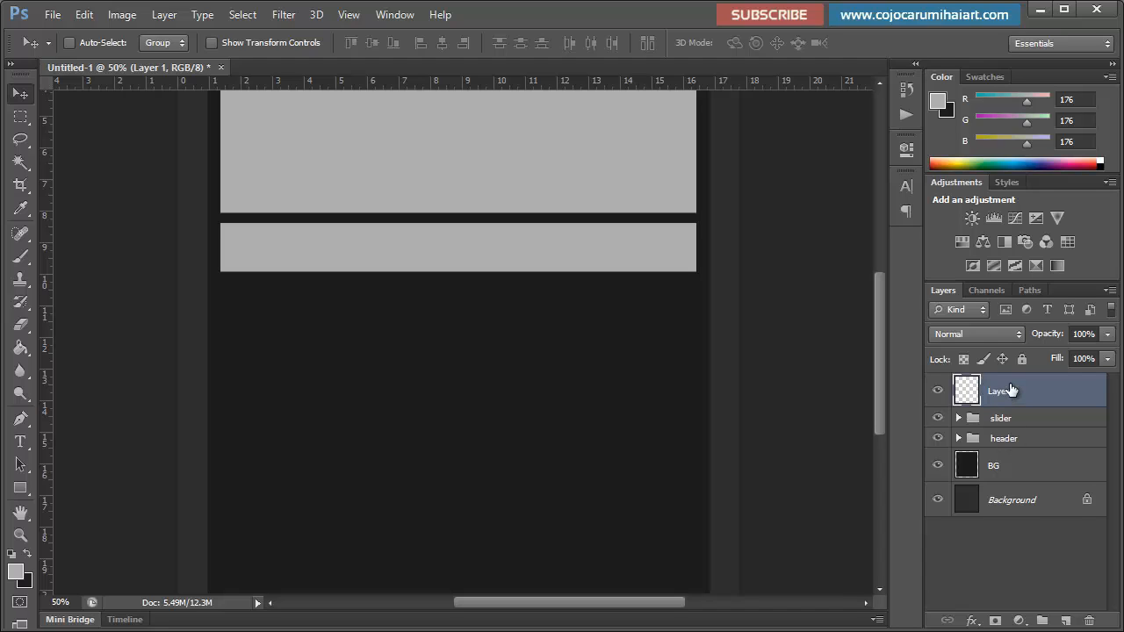
{"action": "key", "text": "Delete"}
Step: Place a duplicate of the header group above the slider group and rename it continut
{"action": "left_click", "coordinate": [1014, 406]}
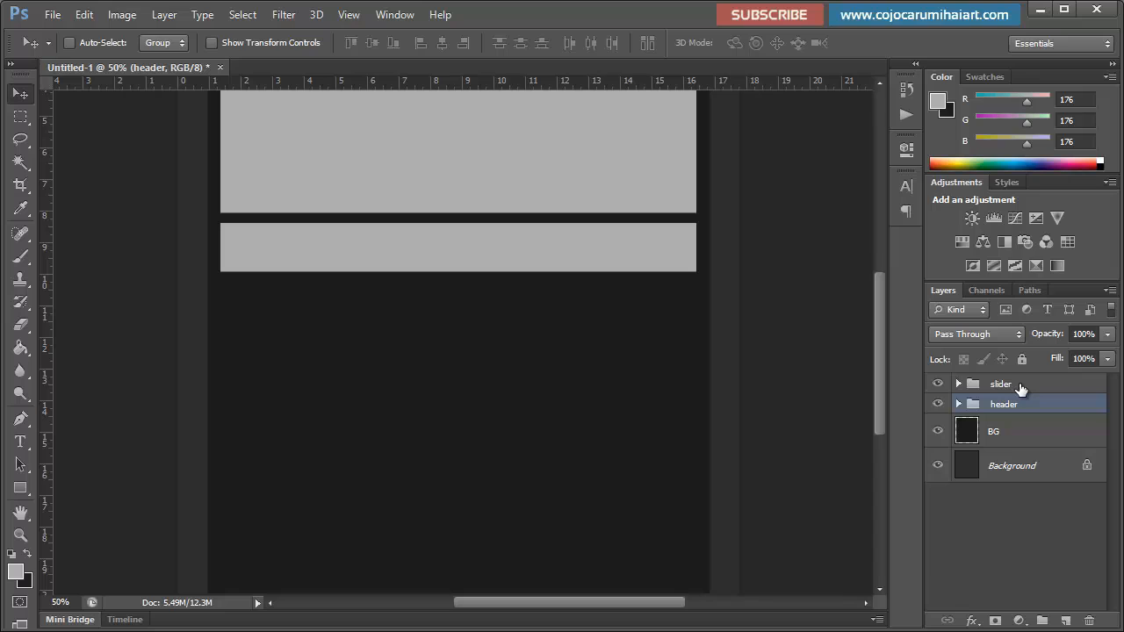
{"action": "key", "text": "ctrl+j"}
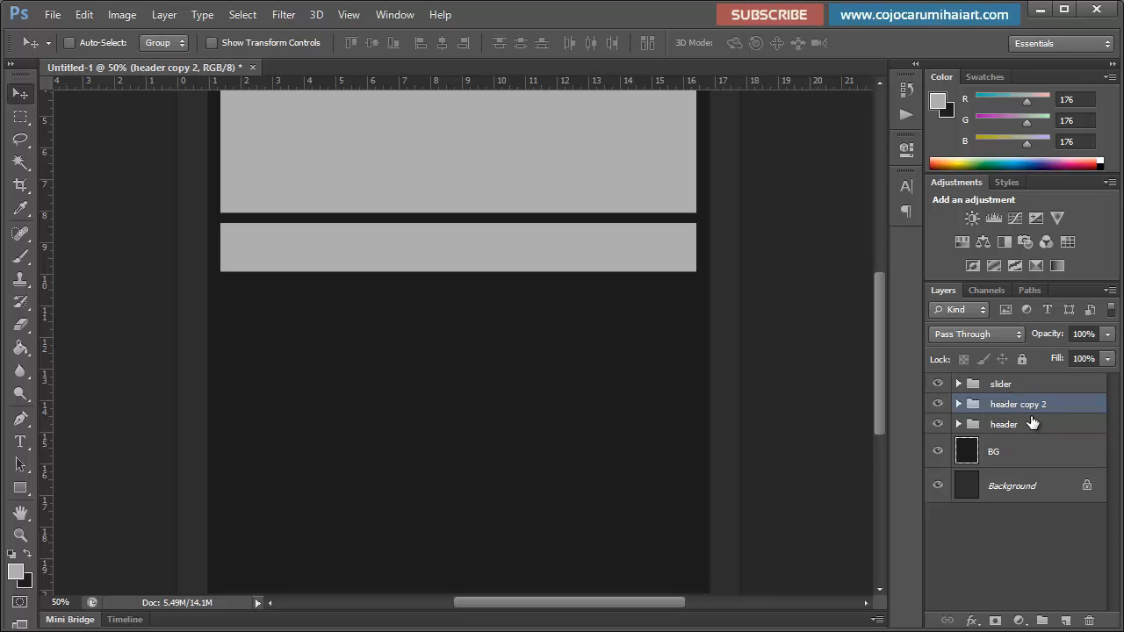
{"action": "left_click_drag", "start_coordinate": [1026, 404], "coordinate": [1020, 386]}
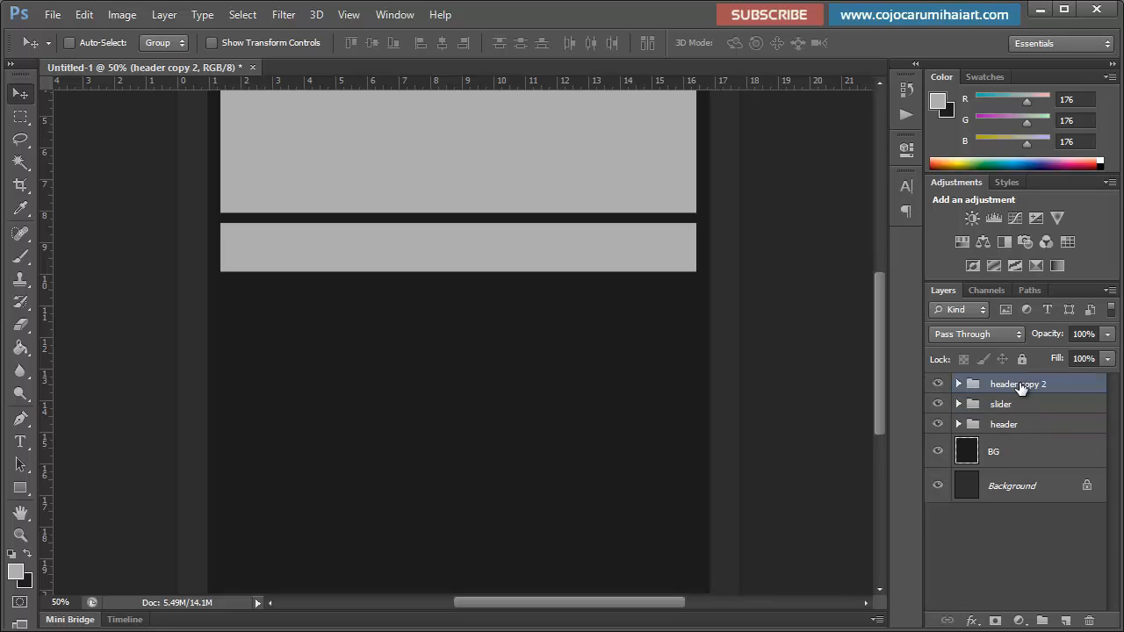
{"action": "double_click", "coordinate": [1020, 384]}
{"action": "type", "text": "continut"}
{"action": "key", "text": "Return"}
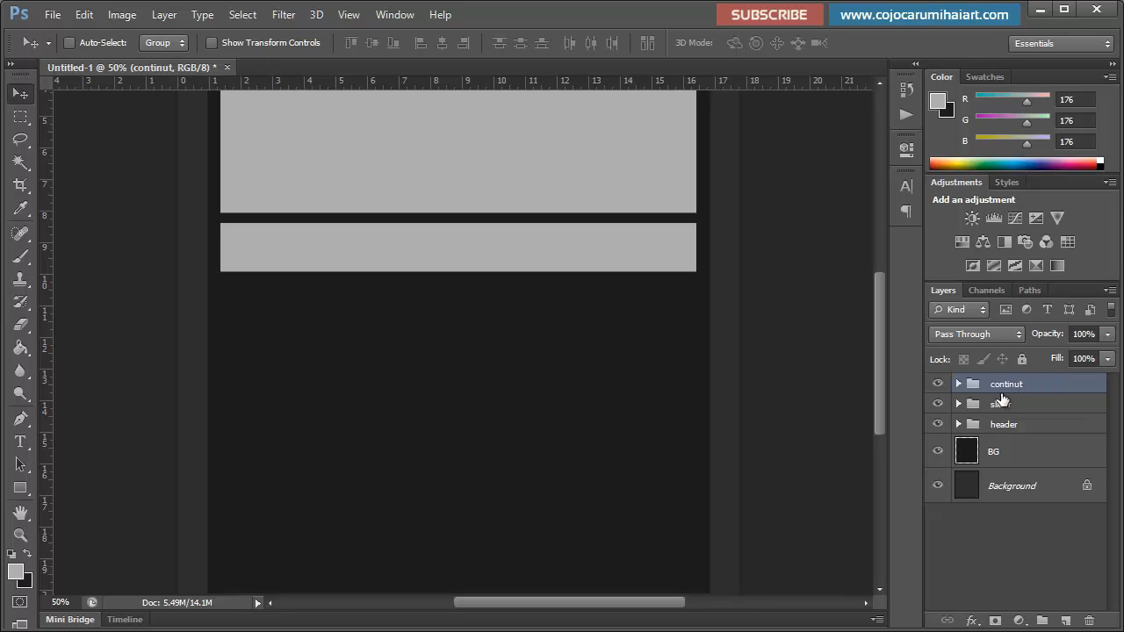
Step: Move the continut group's block down into the empty area below the slider detail strip, leaving a gap between them
{"action": "left_click", "coordinate": [959, 385]}
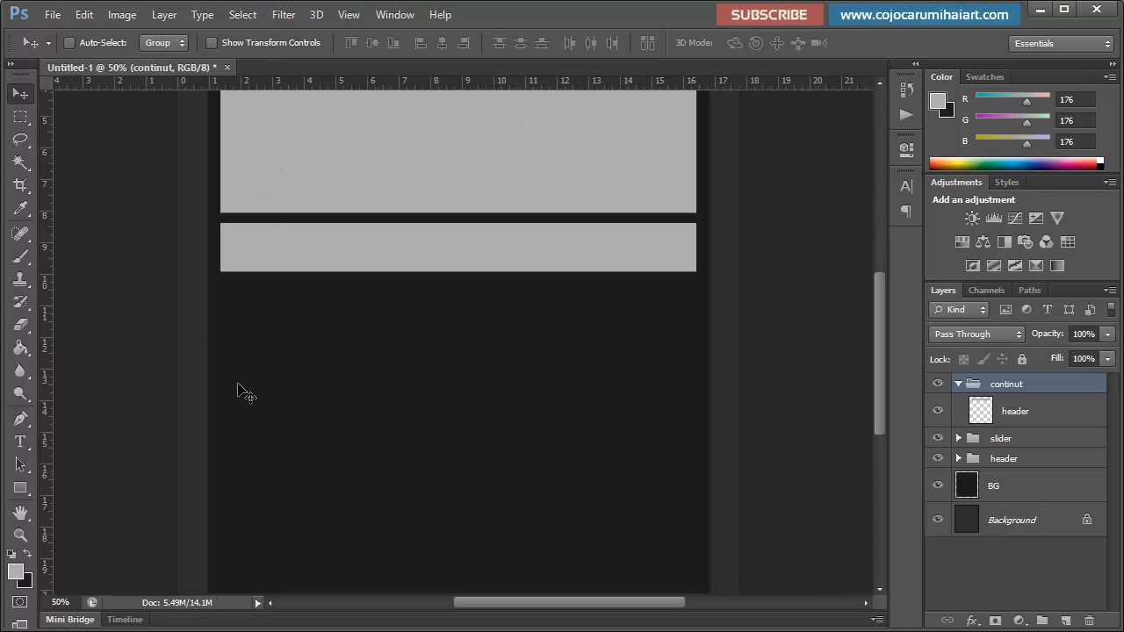
{"action": "left_click", "coordinate": [1019, 413]}
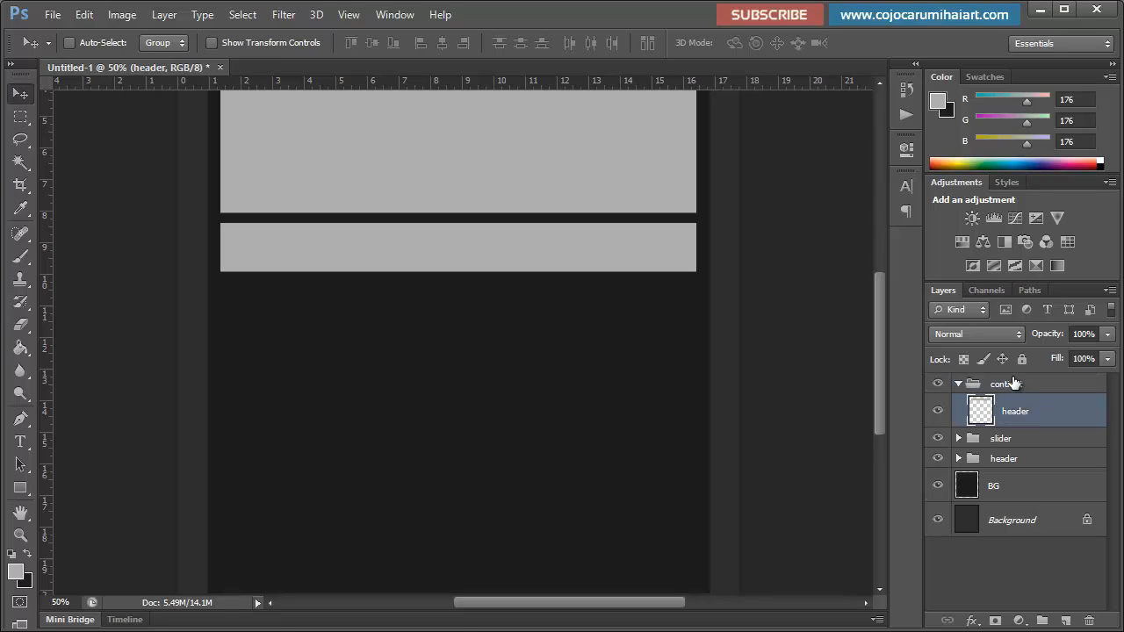
{"action": "left_click", "coordinate": [1010, 384]}
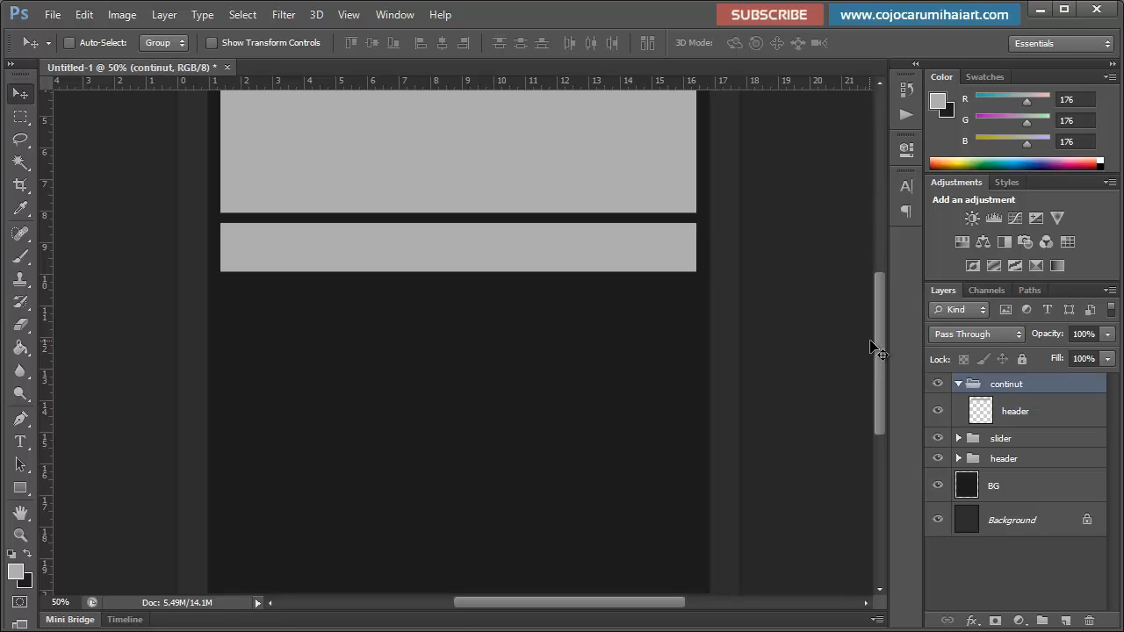
{"action": "scroll", "coordinate": [870, 343], "scroll_direction": "up", "scroll_amount": 3}
{"action": "left_click", "coordinate": [958, 385]}
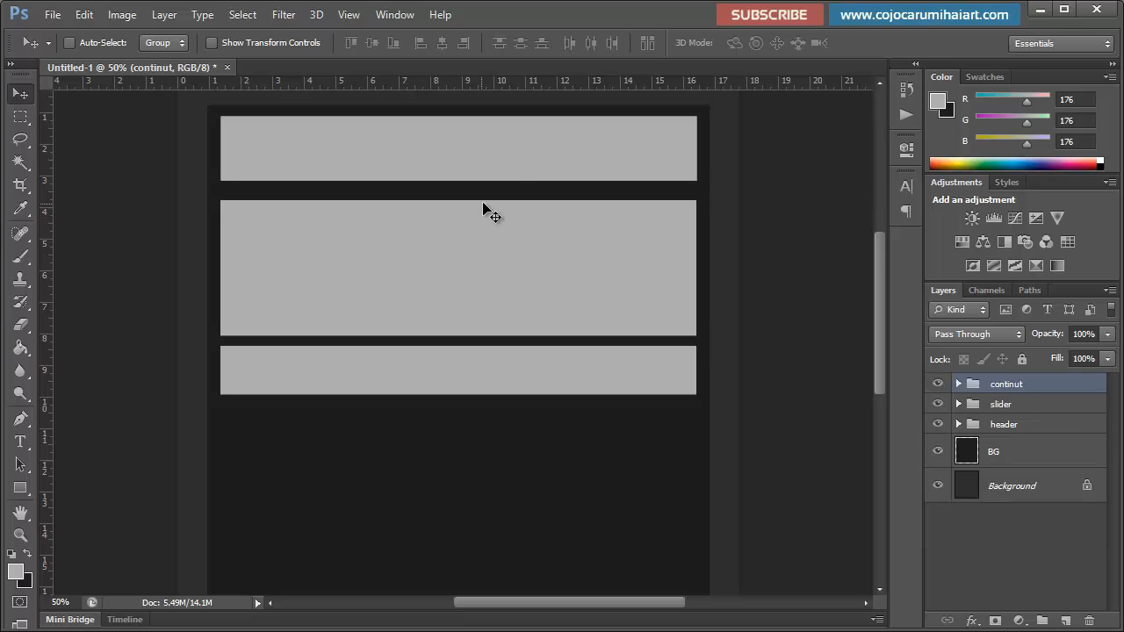
{"action": "left_click_drag", "start_coordinate": [501, 165], "coordinate": [494, 484]}
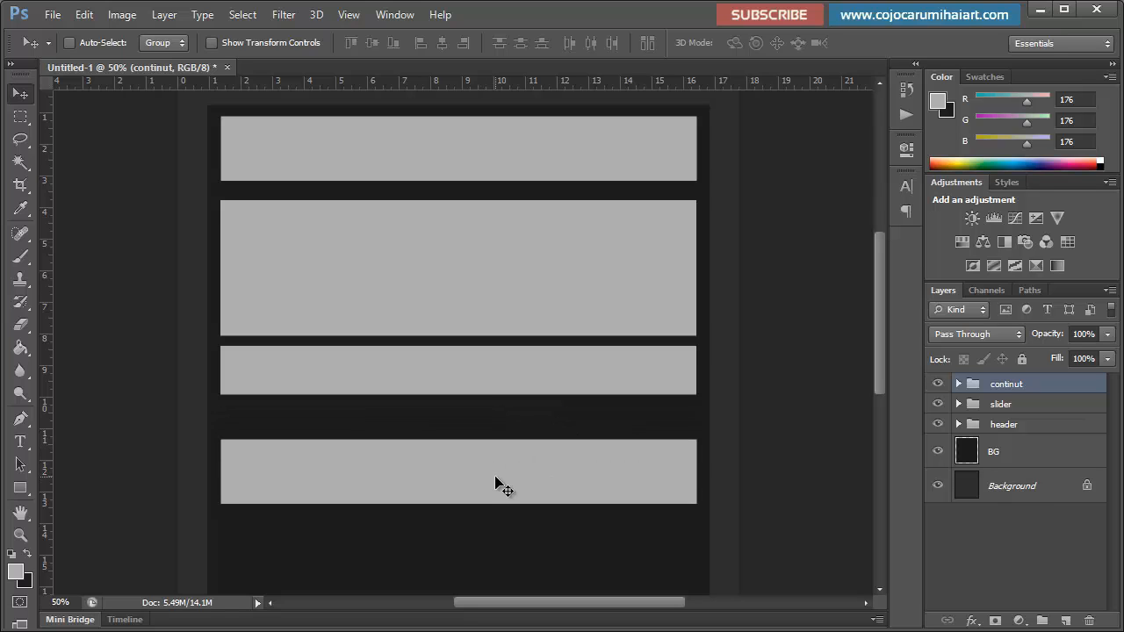
Step: Stretch the header layer inside the continut group downward to about 234.7% height, keeping its top edge fixed, and collapse the group
{"action": "scroll", "coordinate": [640, 421], "scroll_direction": "down", "scroll_amount": 2}
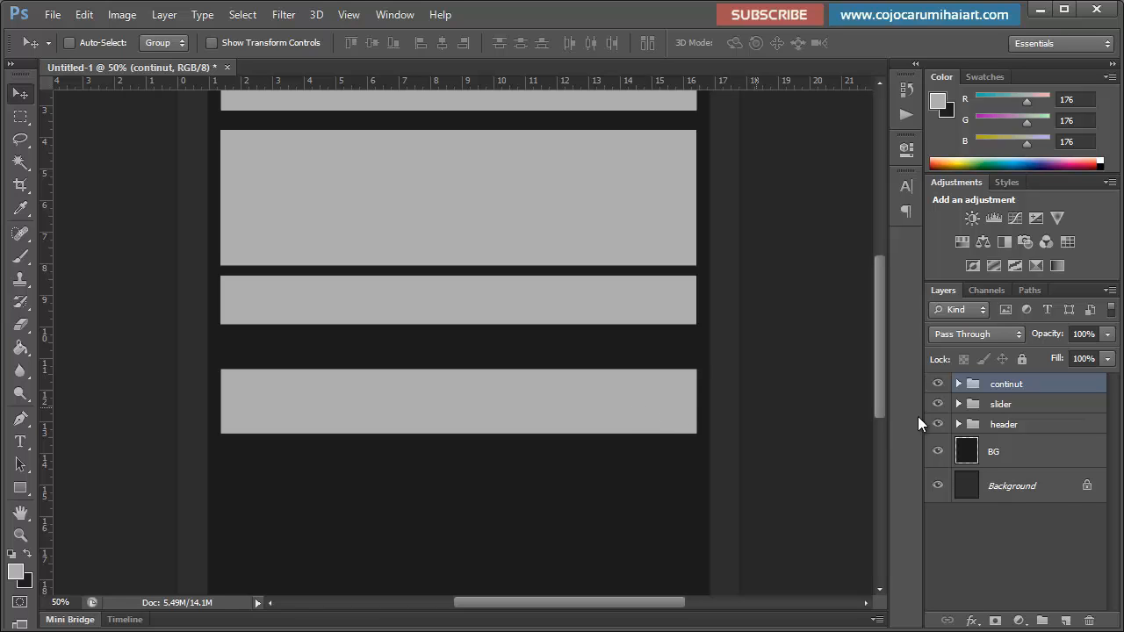
{"action": "left_click", "coordinate": [958, 383]}
{"action": "left_click", "coordinate": [1011, 409]}
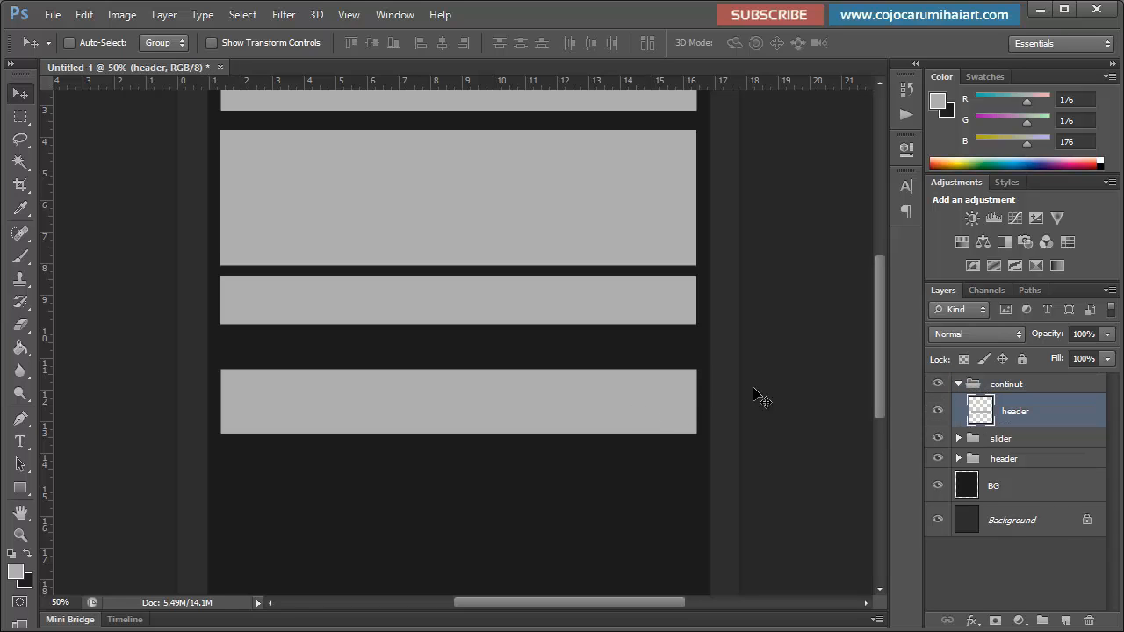
{"action": "scroll", "coordinate": [878, 356], "scroll_direction": "down", "scroll_amount": 3}
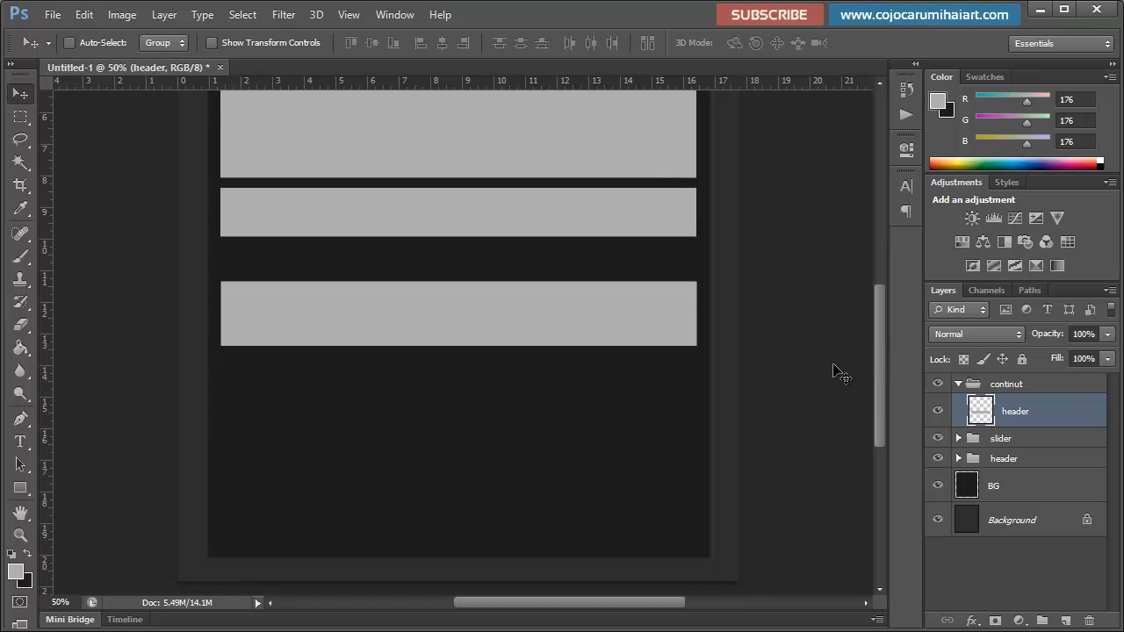
{"action": "key", "text": "ctrl+t"}
{"action": "left_click_drag", "start_coordinate": [457, 345], "coordinate": [458, 431]}
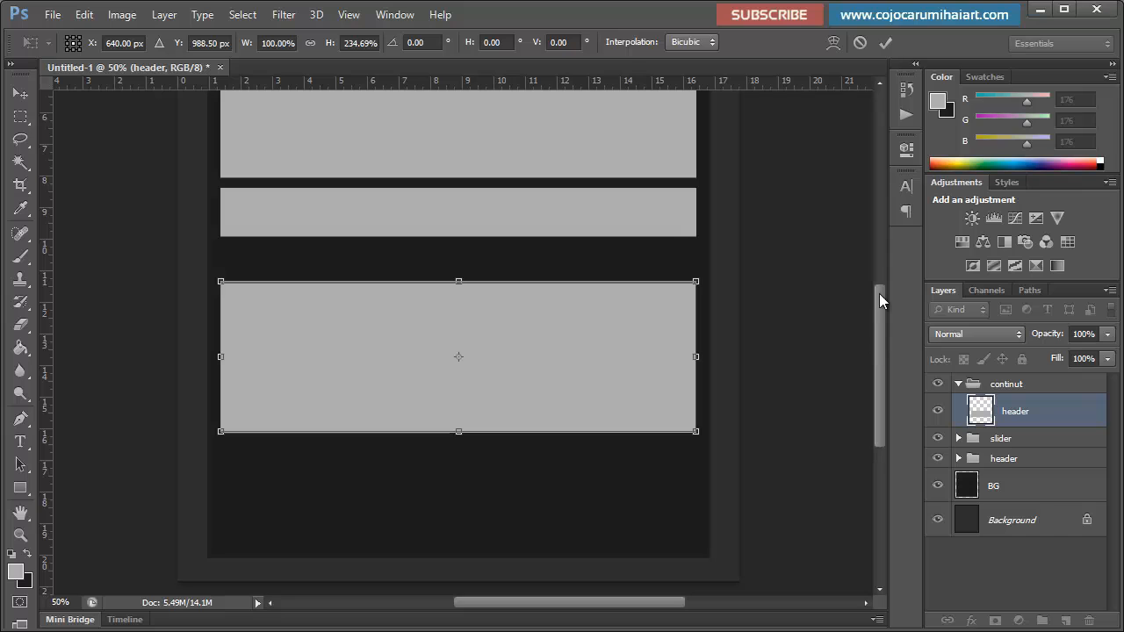
{"action": "key", "text": "Return"}
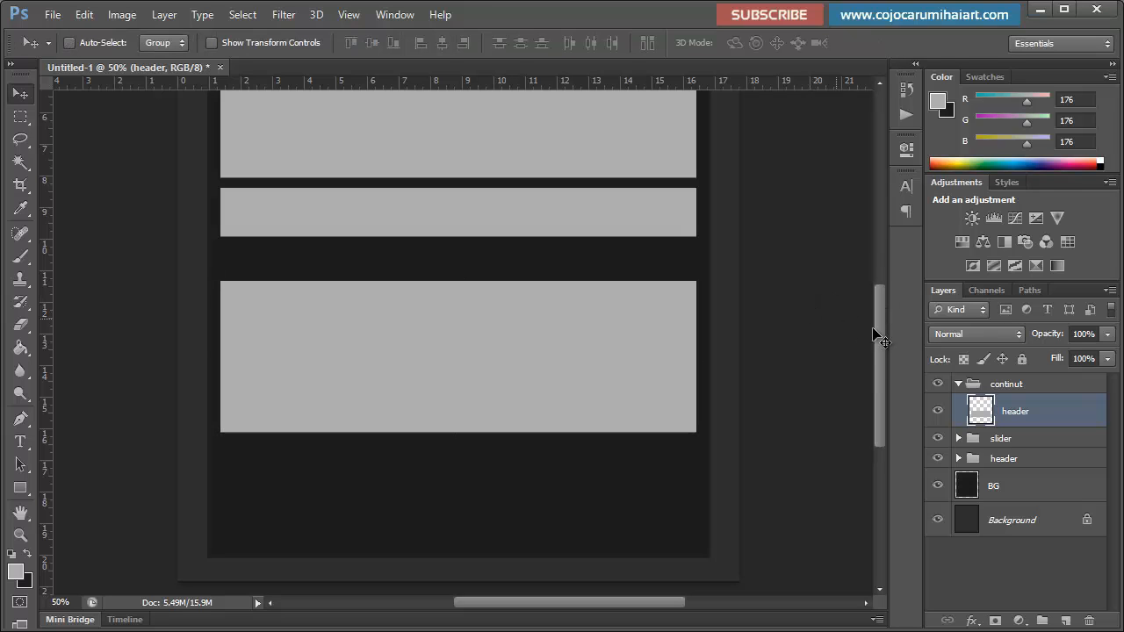
{"action": "scroll", "coordinate": [880, 305], "scroll_direction": "up", "scroll_amount": 3}
{"action": "key", "text": "ctrl+minus"}
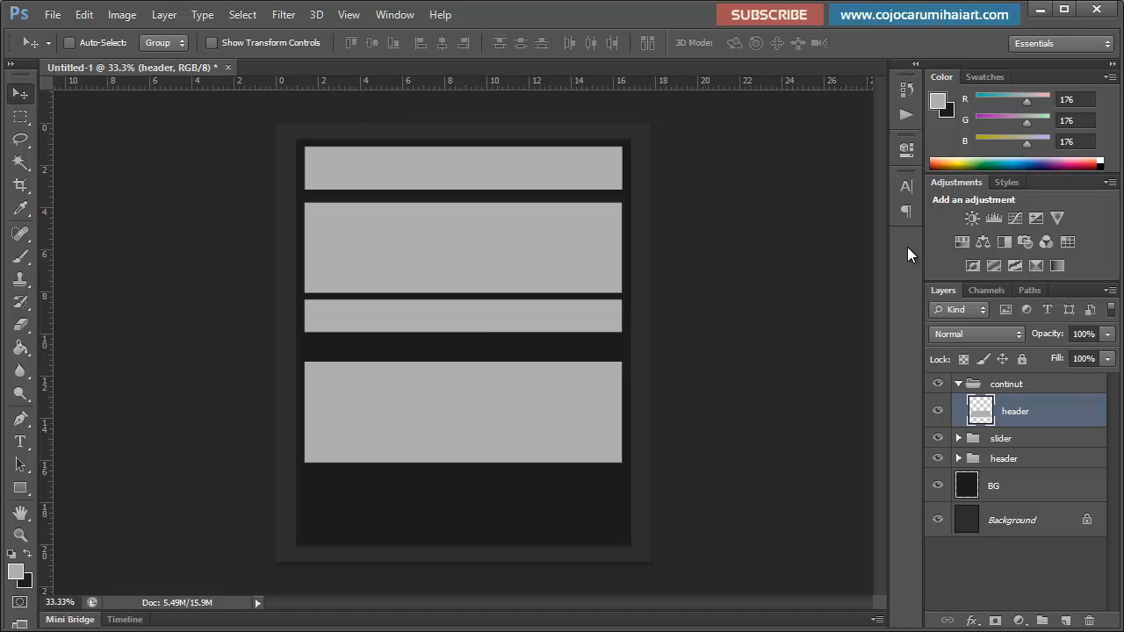
{"action": "left_click", "coordinate": [959, 384]}
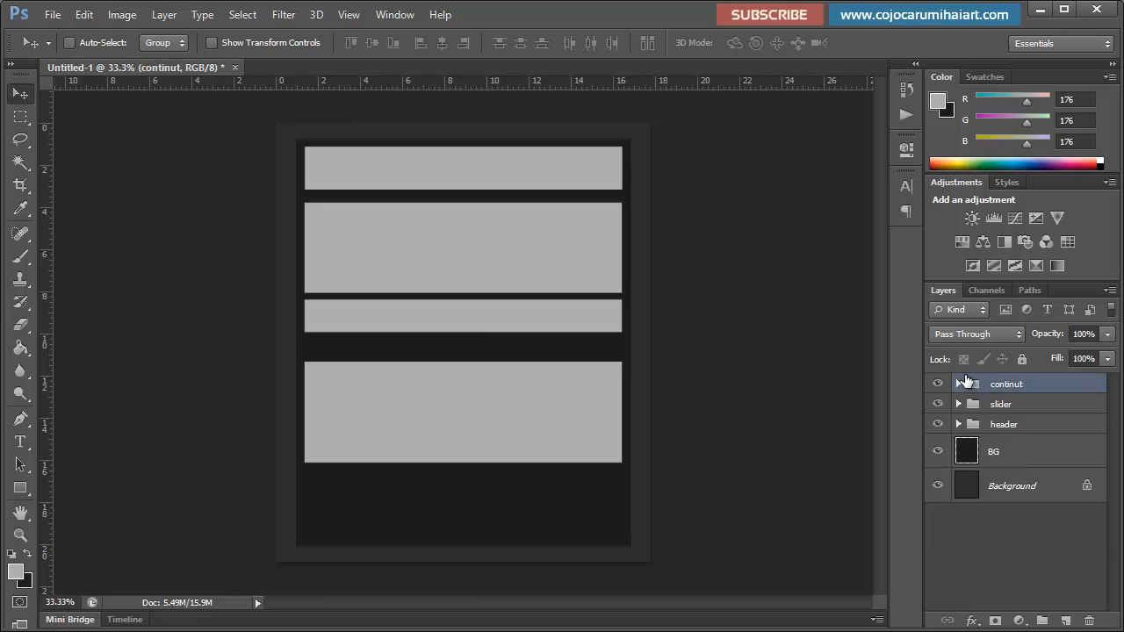
Step: Place a duplicate of the header group at the top of the layer stack and rename it partea de jos
{"action": "left_click", "coordinate": [1020, 428]}
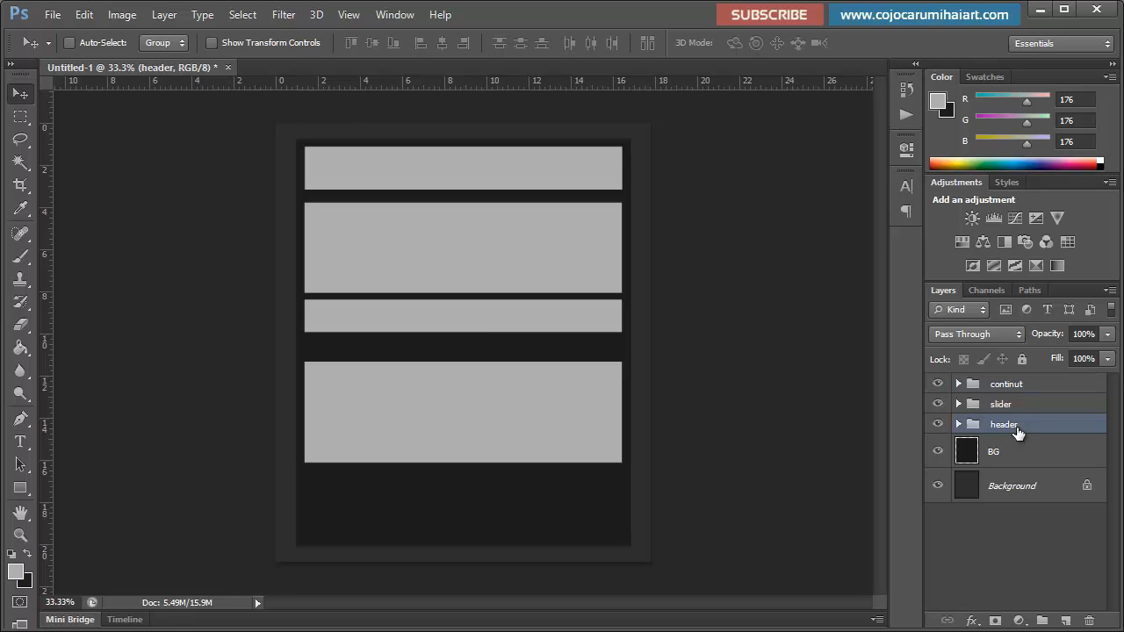
{"action": "key", "text": "ctrl+j"}
{"action": "left_click_drag", "start_coordinate": [1019, 429], "coordinate": [1020, 383]}
{"action": "double_click", "coordinate": [1020, 384]}
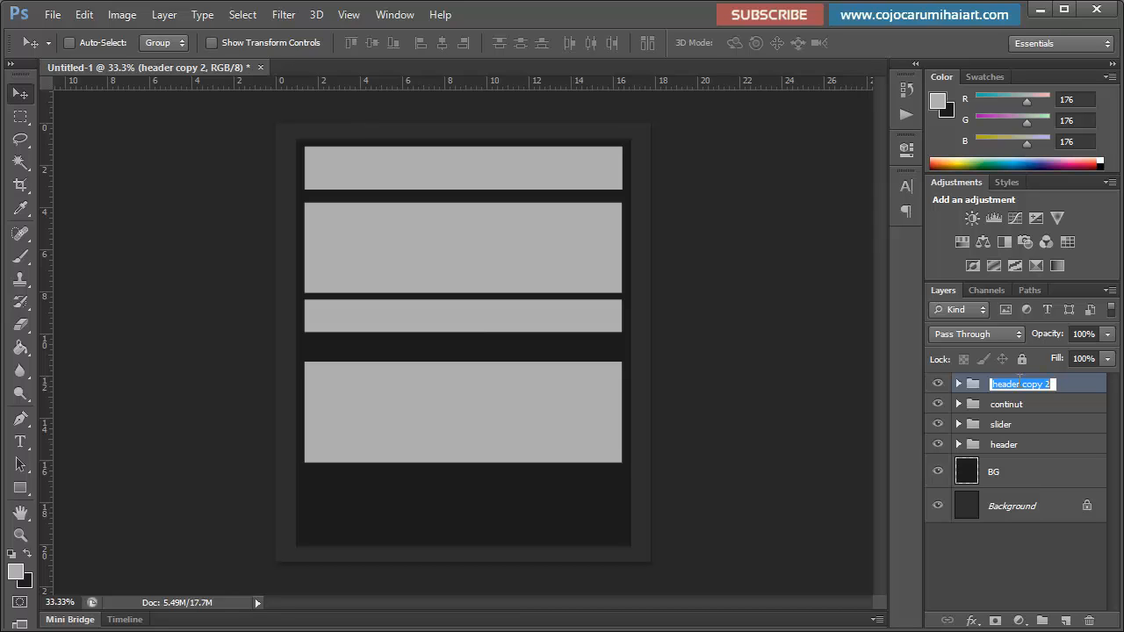
{"action": "type", "text": "partea de jos"}
{"action": "key", "text": "Return"}
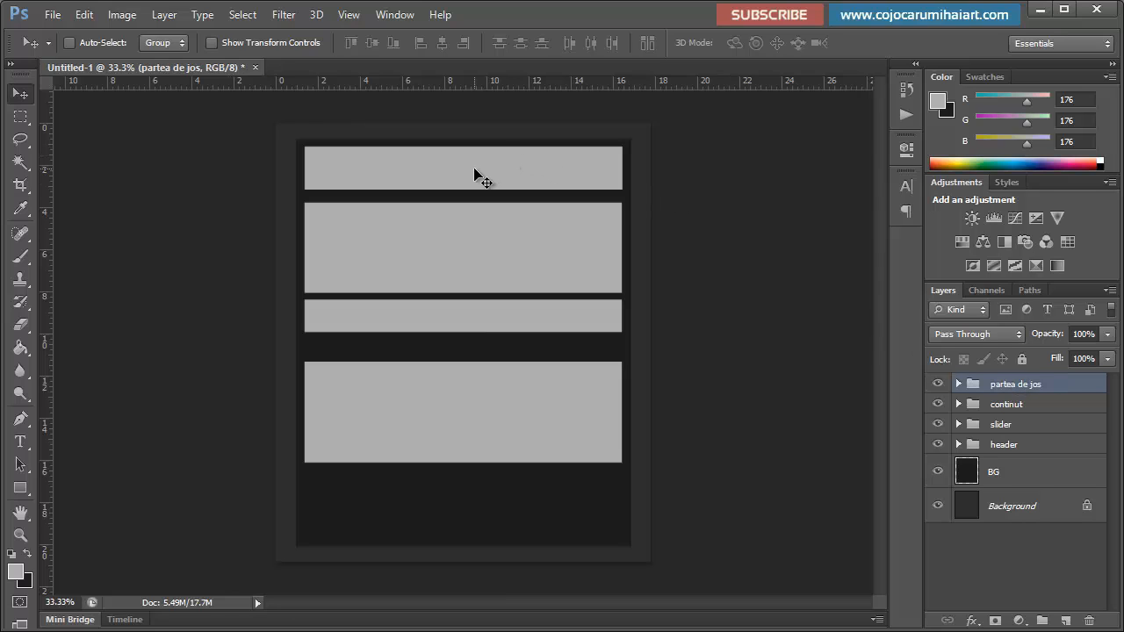
Step: Move the partea de jos block below the content block and reduce its height to about half, keeping its top edge fixed
{"action": "left_click_drag", "start_coordinate": [475, 174], "coordinate": [482, 512]}
{"action": "key", "text": "ctrl+t"}
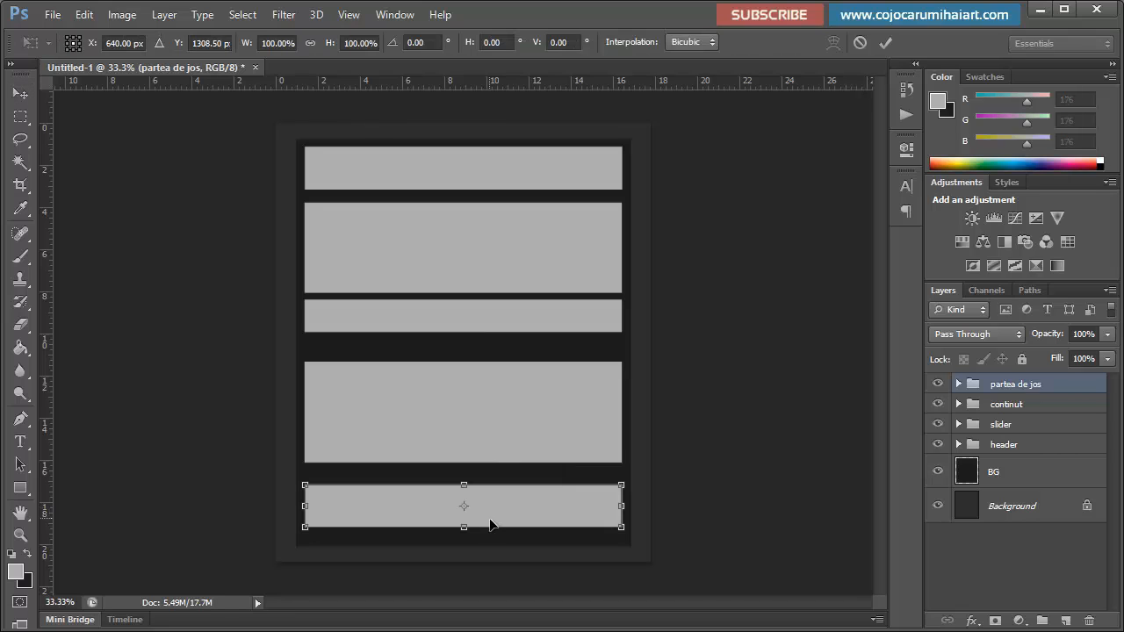
{"action": "left_click_drag", "start_coordinate": [464, 526], "coordinate": [465, 502]}
{"action": "key", "text": "Return"}
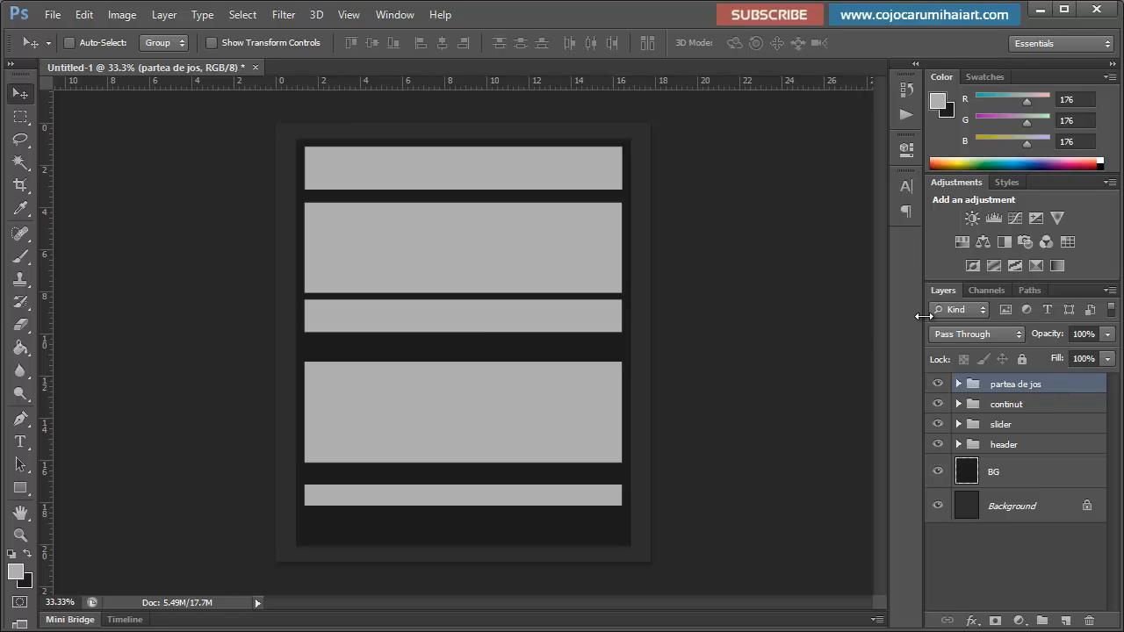
Step: Review the whole page layout, comparing it with the BG layer hidden and shown, and deselect all layers
{"action": "key", "text": "ctrl+plus"}
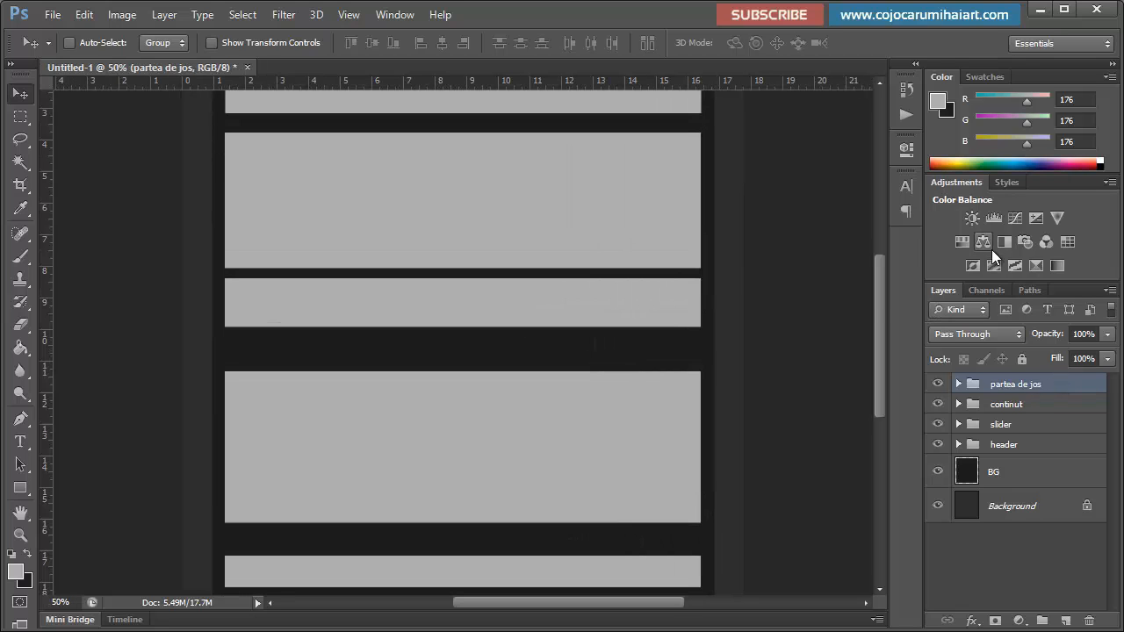
{"action": "left_click_drag", "start_coordinate": [876, 284], "coordinate": [867, 217]}
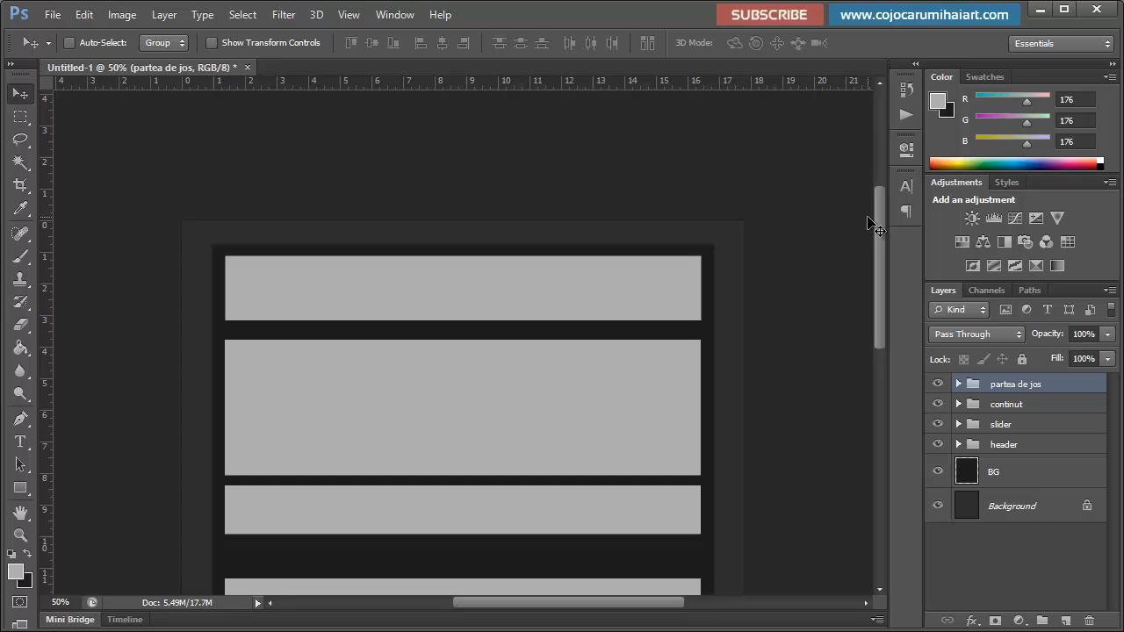
{"action": "key", "text": "ctrl+minus"}
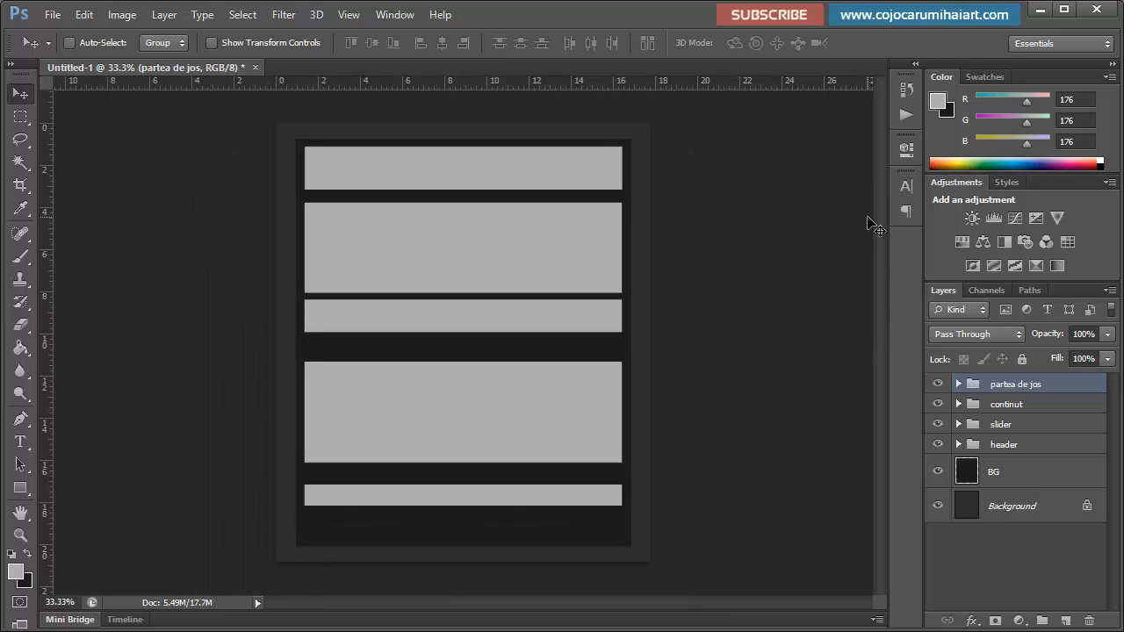
{"action": "key", "text": "ctrl+plus"}
{"action": "key", "text": "ctrl+minus"}
{"action": "left_click", "coordinate": [936, 472]}
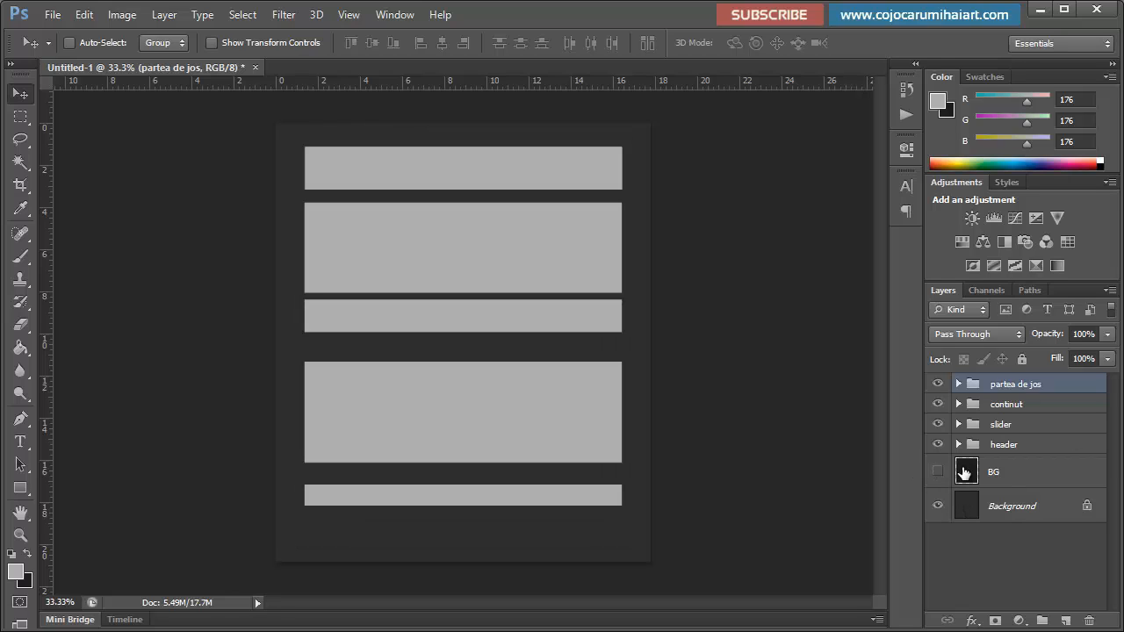
{"action": "left_click", "coordinate": [937, 472]}
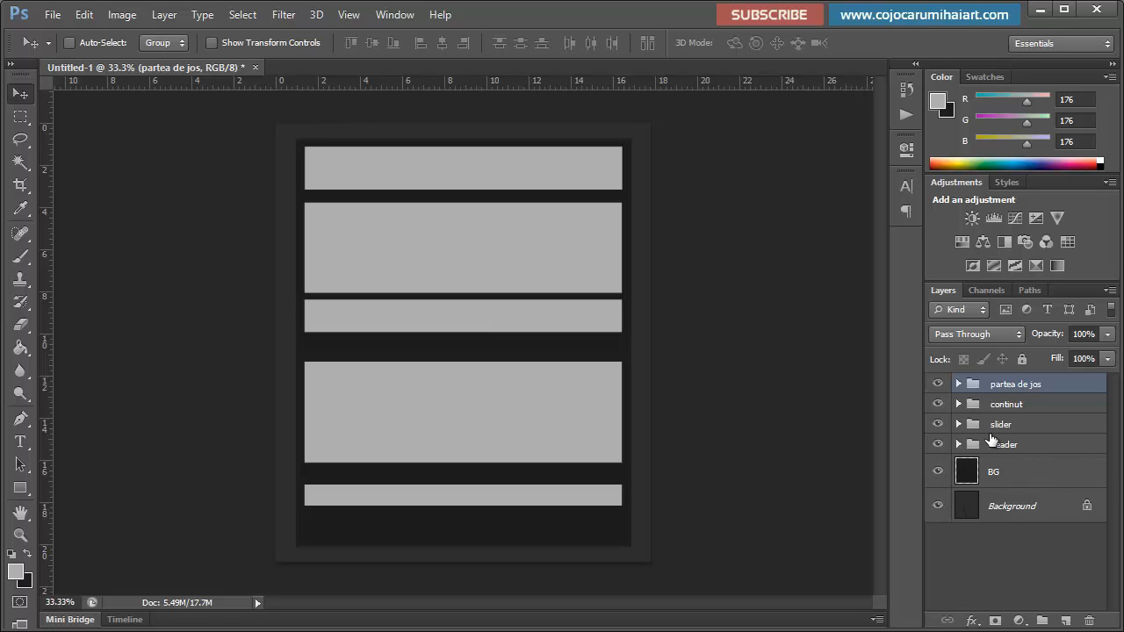
{"action": "left_click", "coordinate": [1003, 573]}
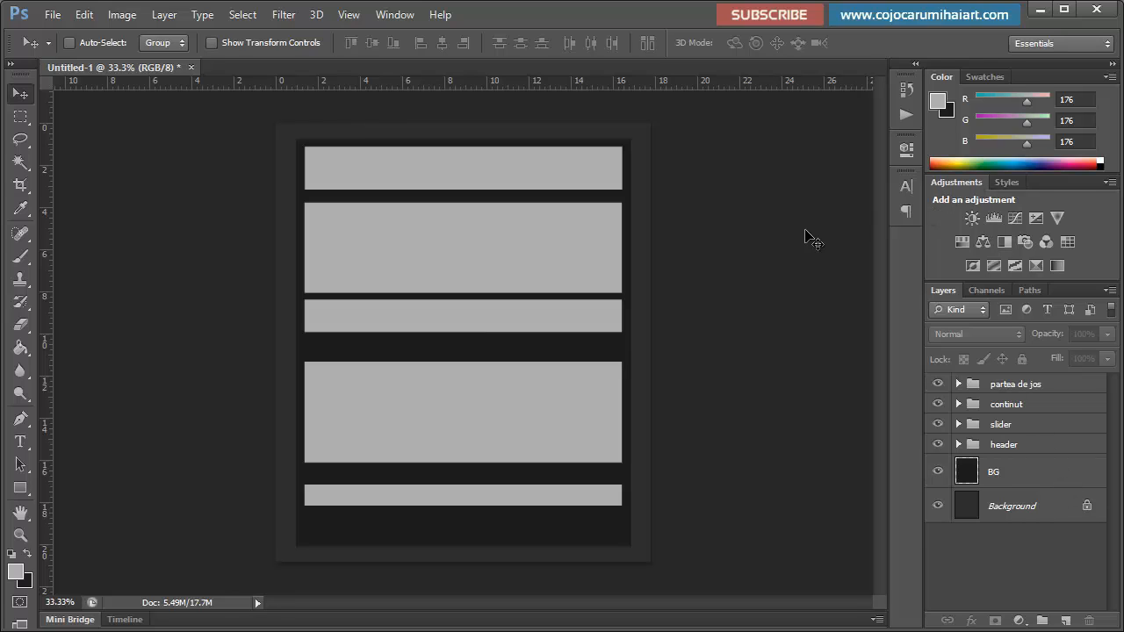
Step: Expand the header group and examine the header area at 66.67% zoom
{"action": "left_click", "coordinate": [959, 445]}
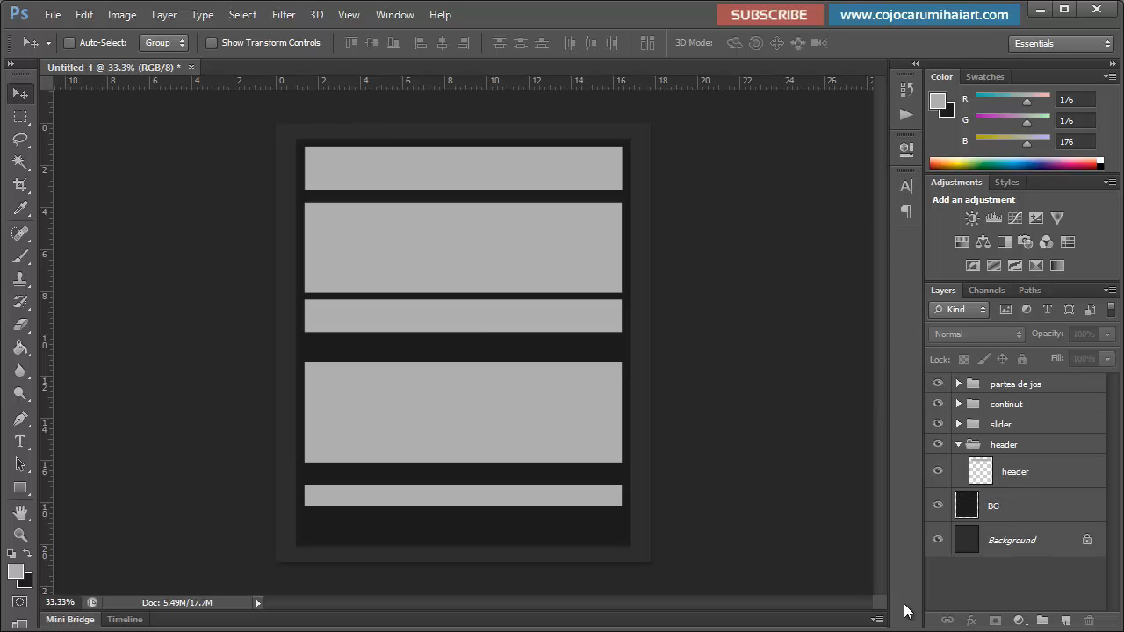
{"action": "key", "text": "h"}
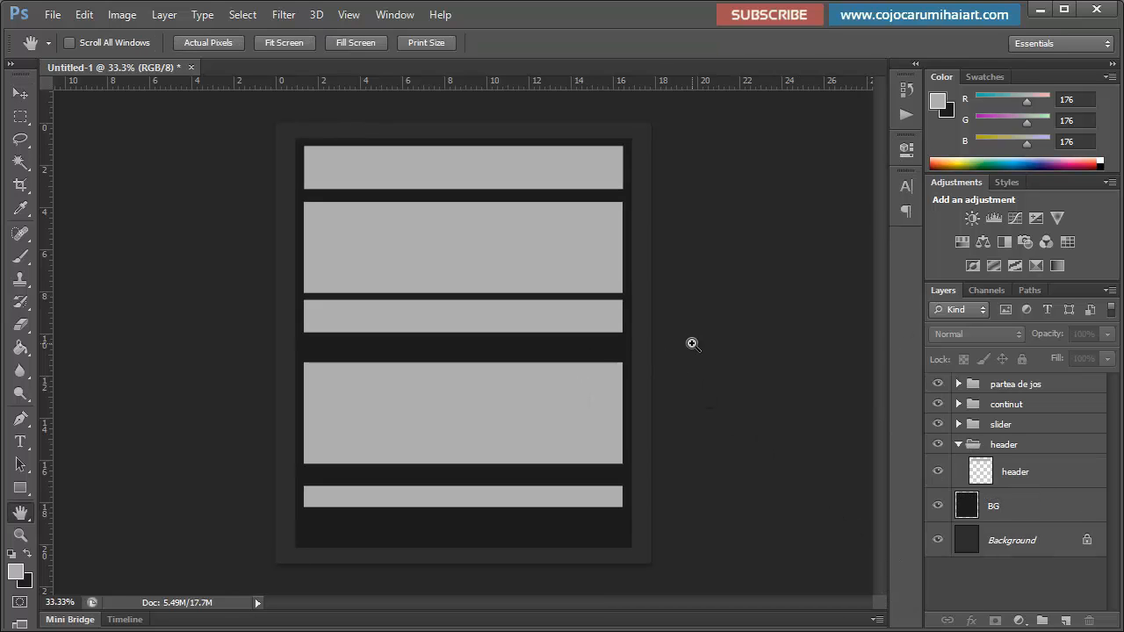
{"action": "key", "text": "ctrl+plus"}
{"action": "key", "text": "ctrl+plus"}
{"action": "scroll", "coordinate": [612, 476], "scroll_direction": "up", "scroll_amount": 3}
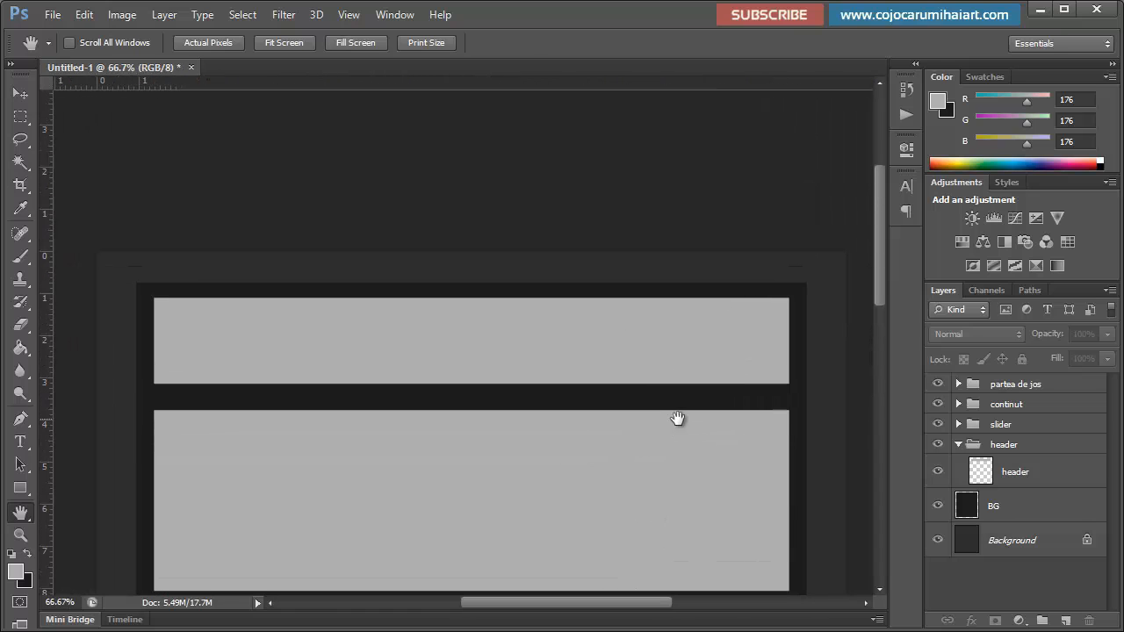
{"action": "right_click", "coordinate": [466, 323]}
{"action": "left_click", "coordinate": [431, 313]}
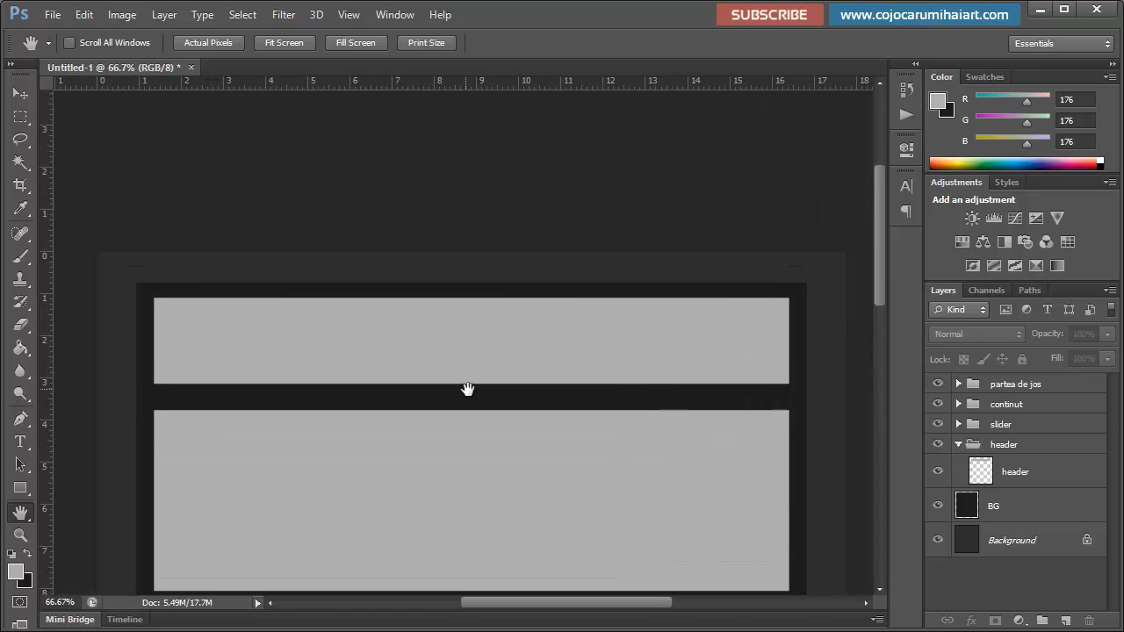
{"action": "left_click_drag", "start_coordinate": [466, 389], "coordinate": [462, 346]}
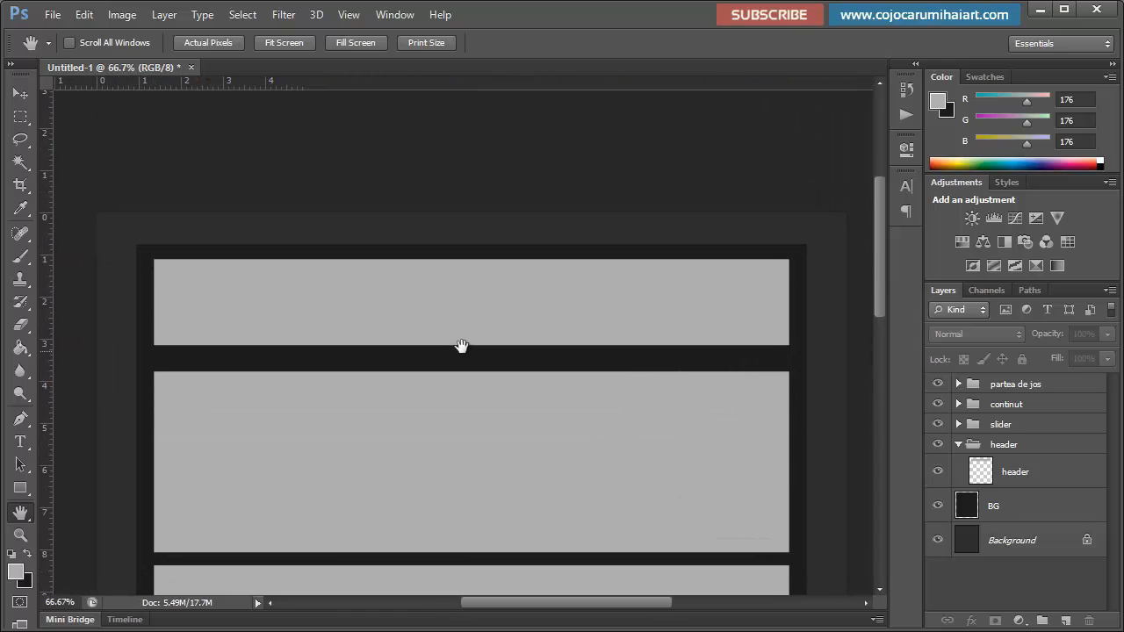
Step: Examine the header area at 50%, 100% and 66.67% zoom
{"action": "right_click", "coordinate": [65, 606]}
{"action": "left_click", "coordinate": [92, 565]}
{"action": "left_click", "coordinate": [78, 603]}
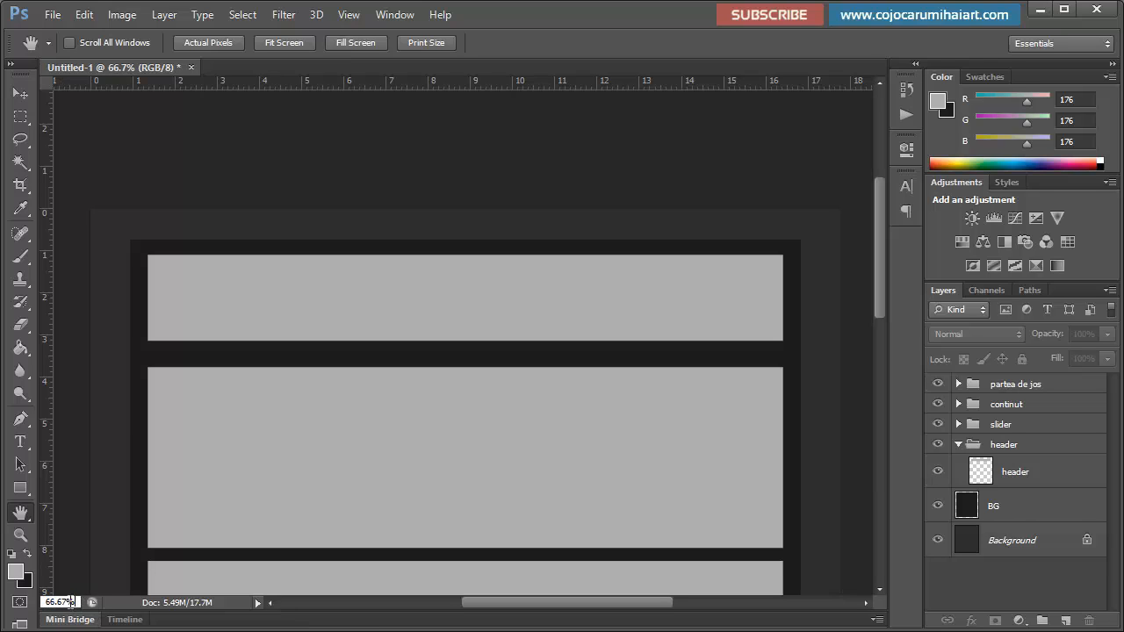
{"action": "left_click_drag", "start_coordinate": [71, 602], "coordinate": [11, 600]}
{"action": "key", "text": "Return"}
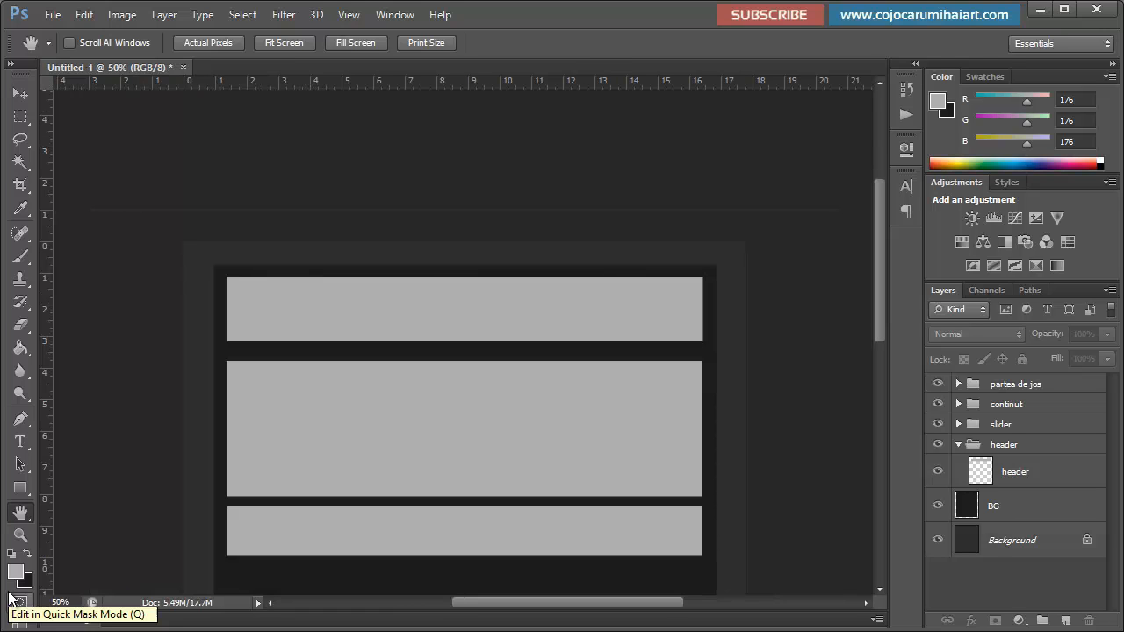
{"action": "left_click", "coordinate": [60, 598]}
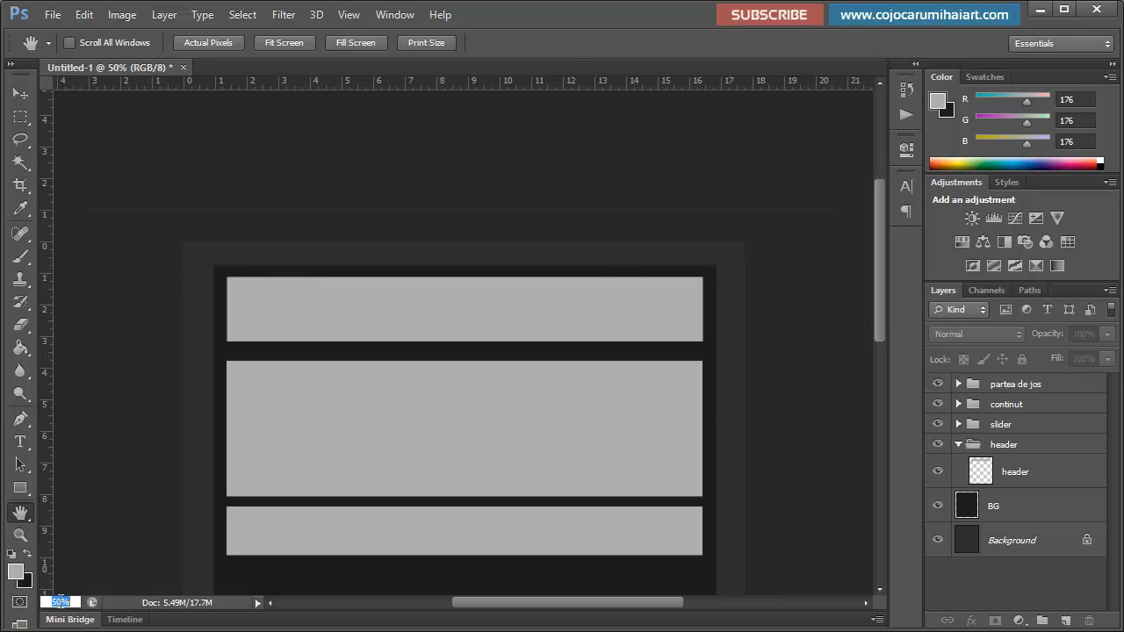
{"action": "type", "text": "100"}
{"action": "key", "text": "Return"}
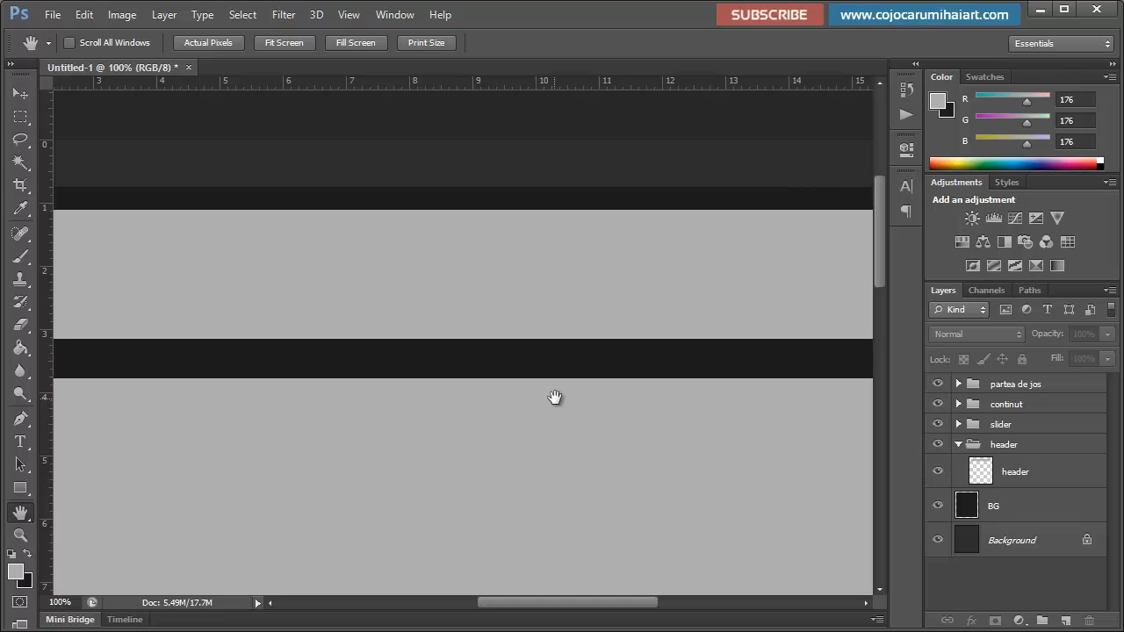
{"action": "scroll", "coordinate": [580, 421], "scroll_direction": "up", "scroll_amount": 5}
{"action": "left_click_drag", "start_coordinate": [596, 504], "coordinate": [644, 441]}
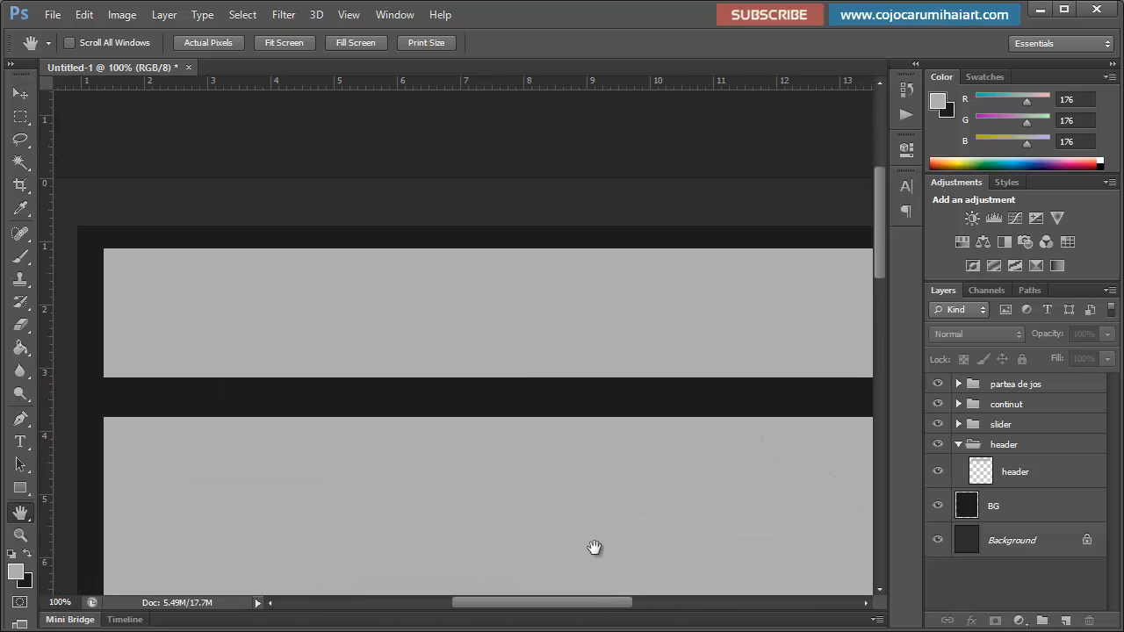
{"action": "key", "text": "ctrl+minus"}
{"action": "left_click_drag", "start_coordinate": [766, 498], "coordinate": [712, 503]}
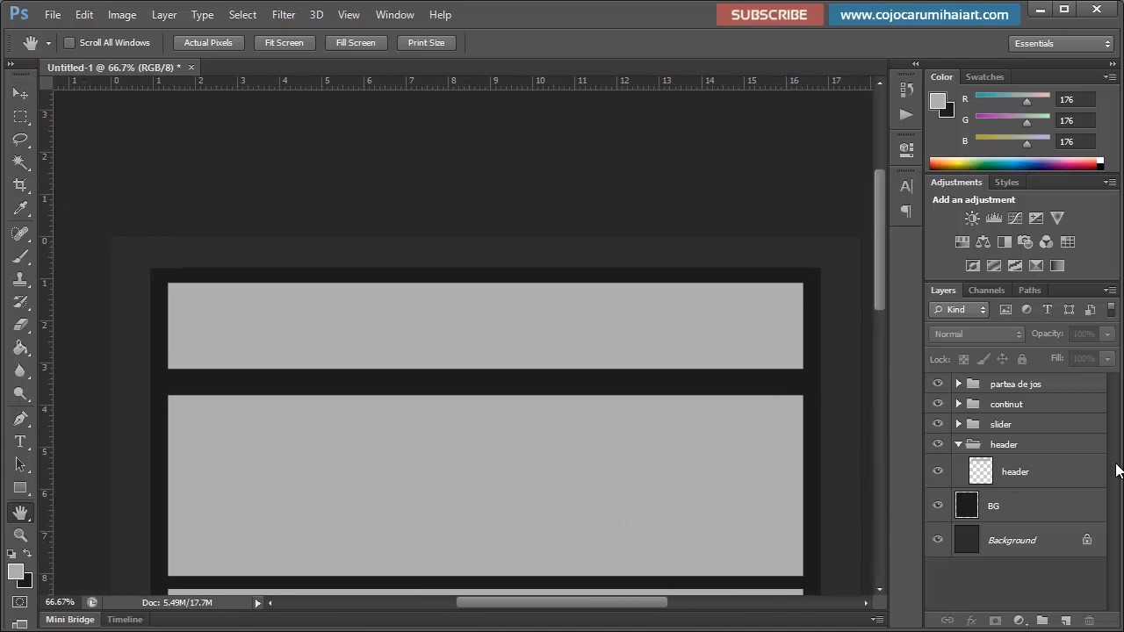
Step: Rename the header layer inside the header group as background
{"action": "left_click", "coordinate": [1020, 479]}
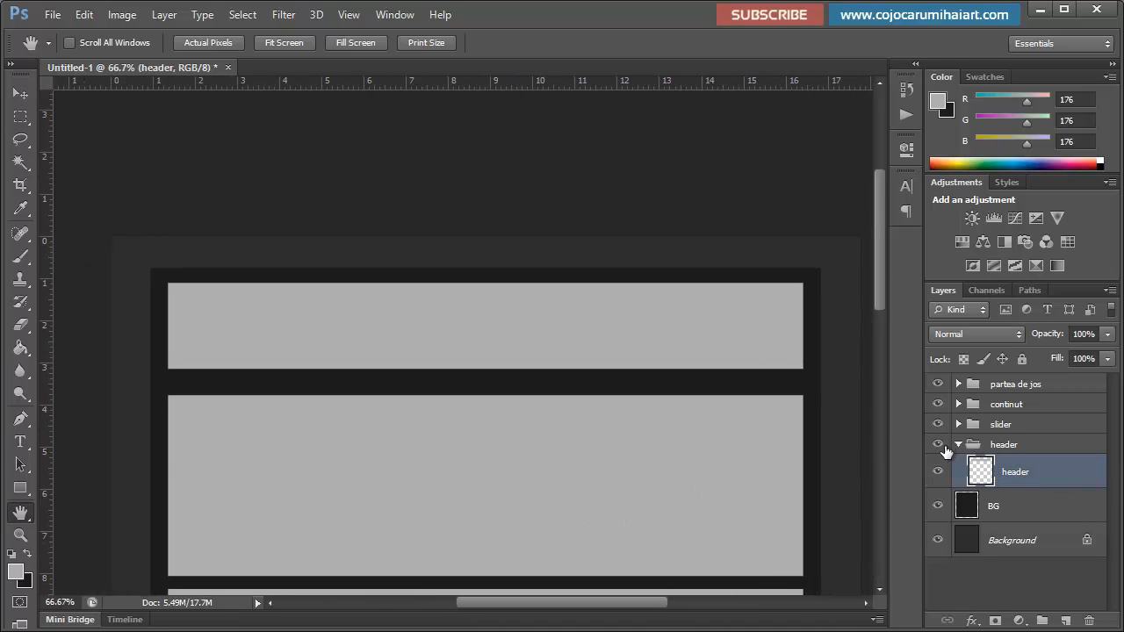
{"action": "double_click", "coordinate": [1015, 473]}
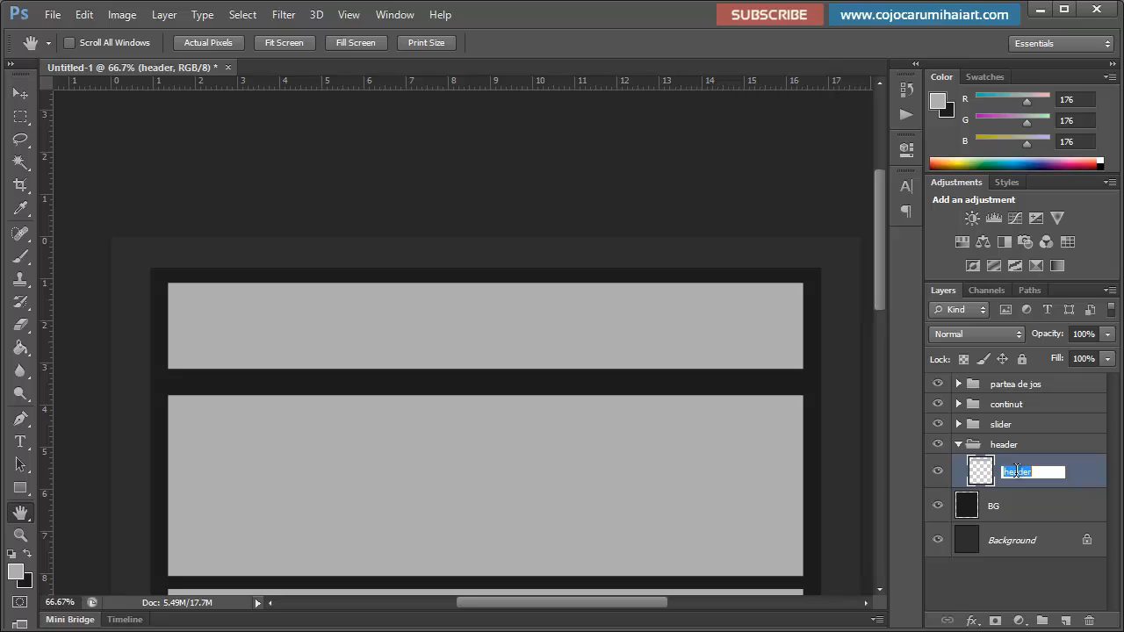
{"action": "type", "text": "background"}
{"action": "key", "text": "Return"}
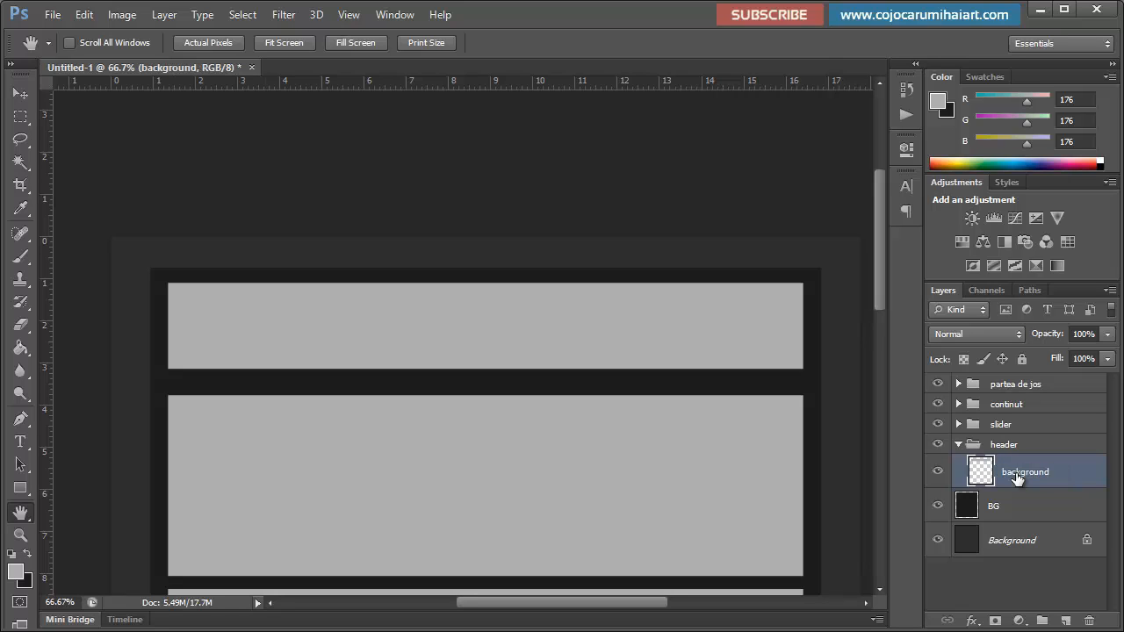
Step: On a new layer above background, draw a thick circle-frame custom shape about 127 × 127 px within the left end of the header block
{"action": "left_click", "coordinate": [1065, 621]}
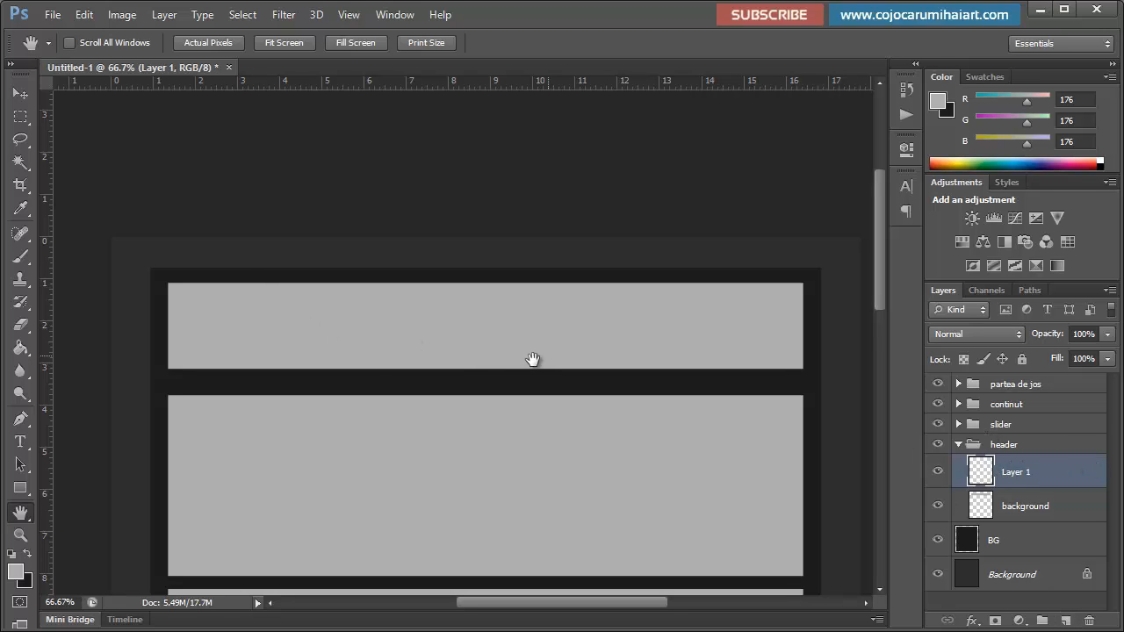
{"action": "left_click_drag", "start_coordinate": [547, 355], "coordinate": [520, 363]}
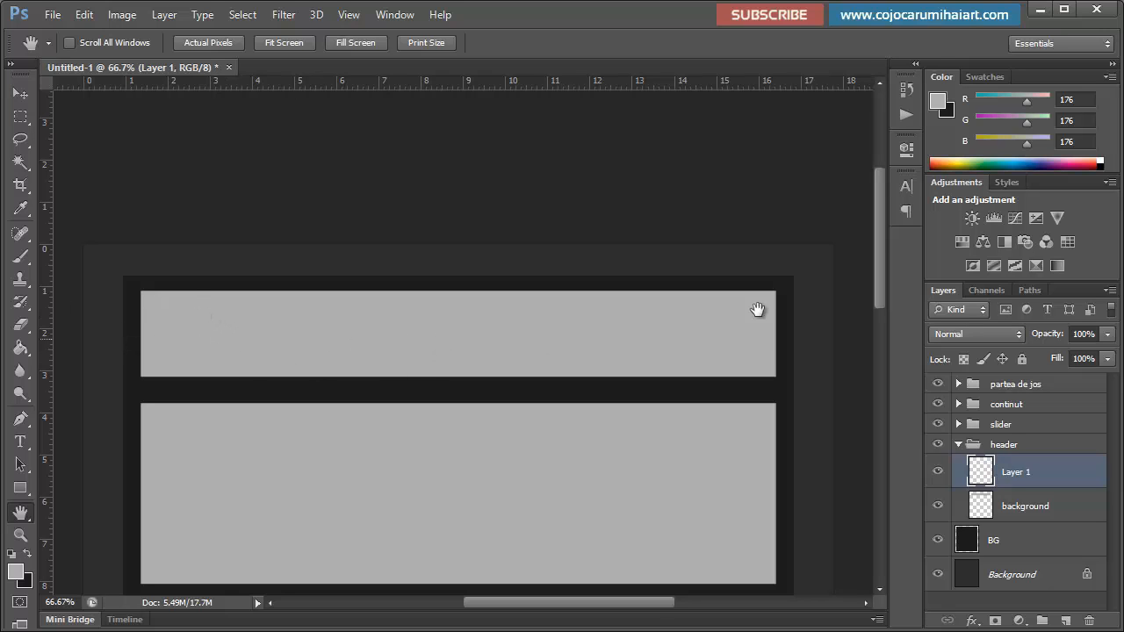
{"action": "left_click", "coordinate": [20, 488]}
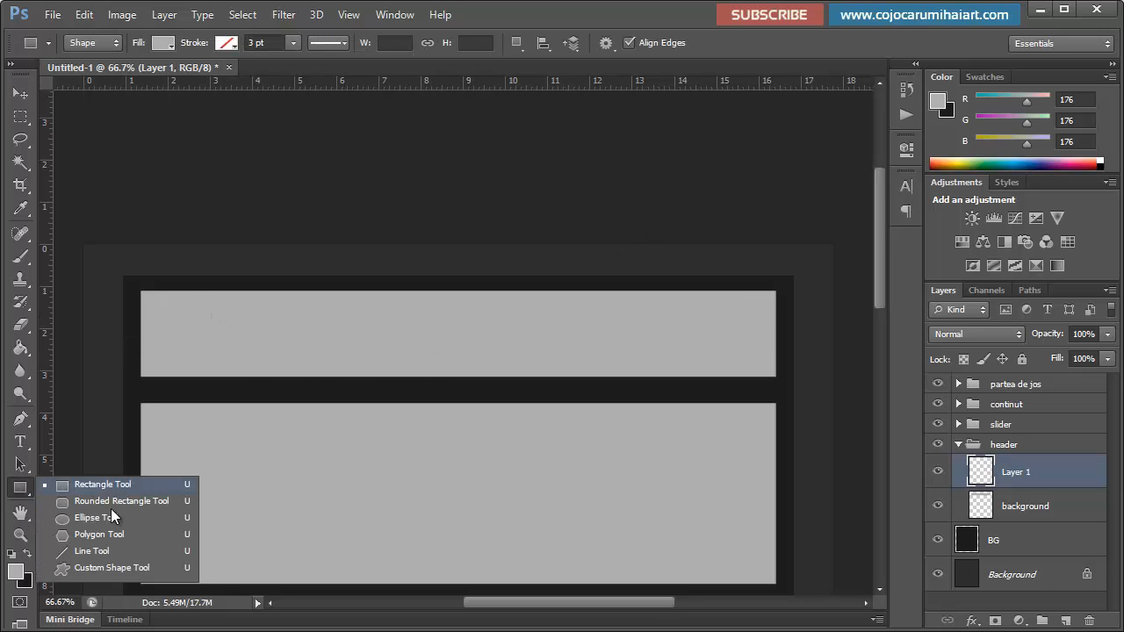
{"action": "left_click", "coordinate": [112, 568]}
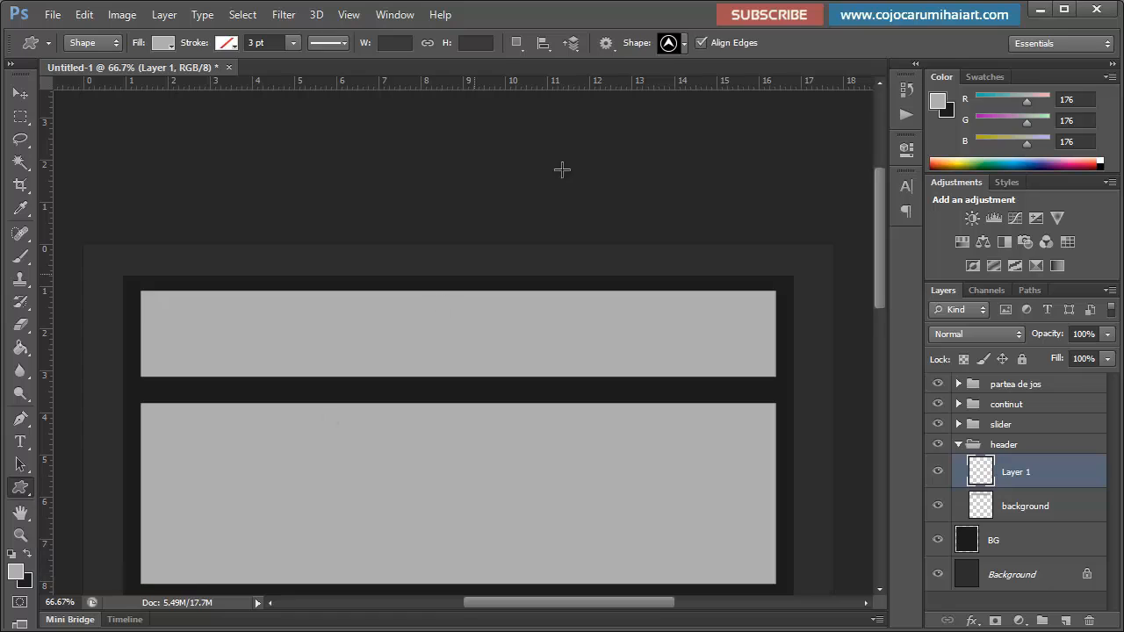
{"action": "left_click", "coordinate": [686, 44]}
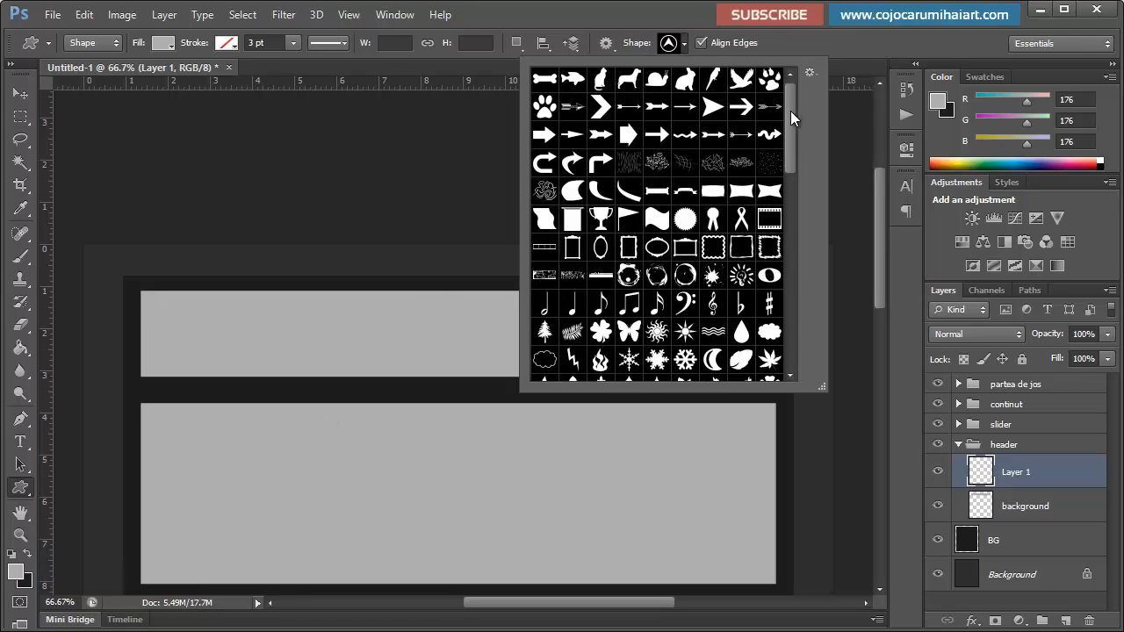
{"action": "left_click_drag", "start_coordinate": [789, 108], "coordinate": [804, 241]}
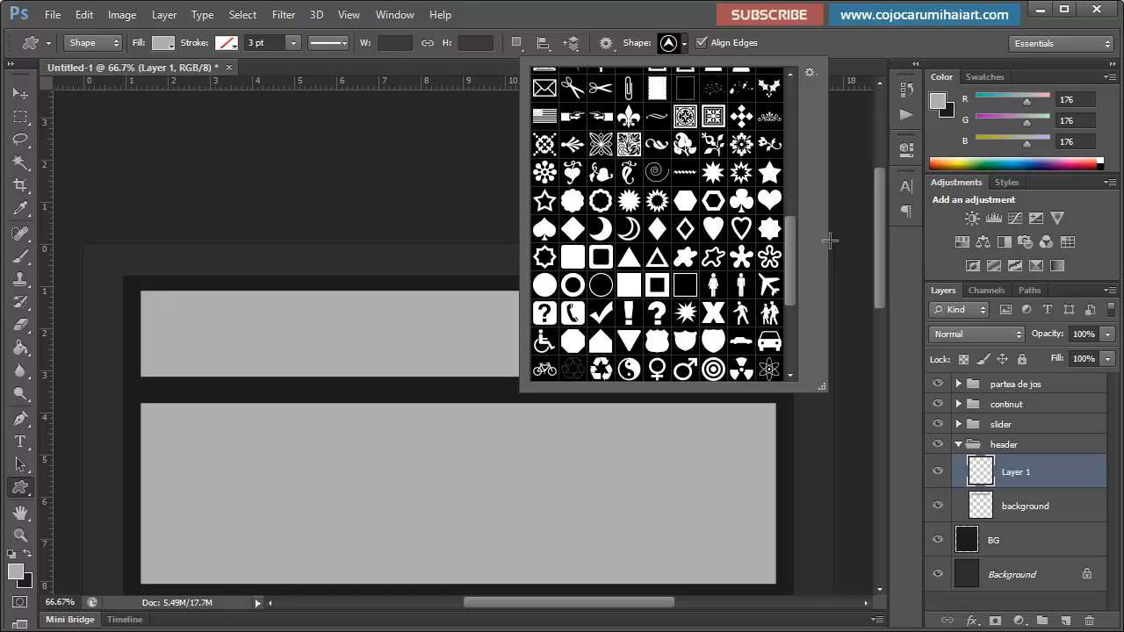
{"action": "mouse_move", "coordinate": [794, 222]}
{"action": "left_mouse_down"}
{"action": "mouse_move", "coordinate": [793, 302]}
{"action": "mouse_move", "coordinate": [806, 239]}
{"action": "left_mouse_up"}
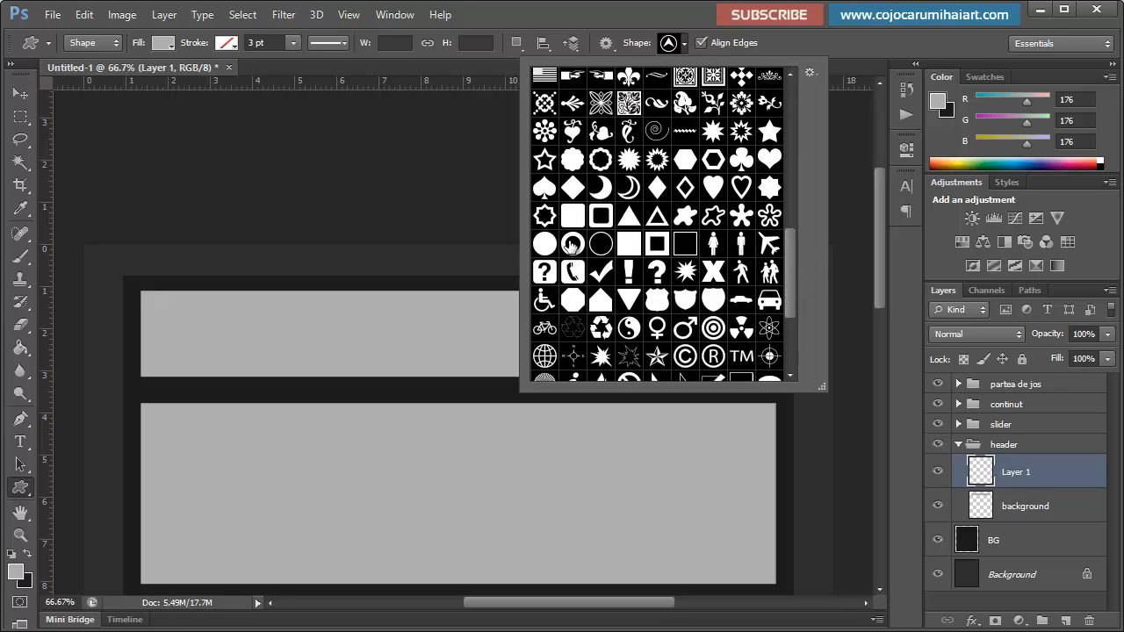
{"action": "left_click", "coordinate": [572, 243]}
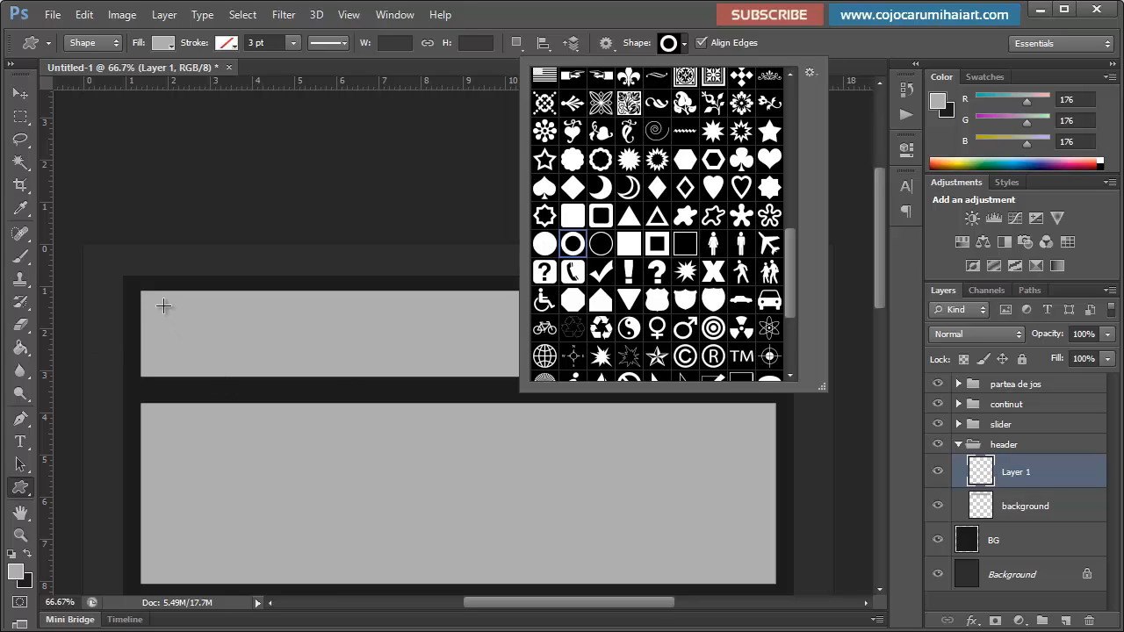
{"action": "left_click", "coordinate": [162, 306]}
{"action": "left_click_drag", "start_coordinate": [159, 306], "coordinate": [233, 379]}
{"action": "left_click", "coordinate": [20, 93]}
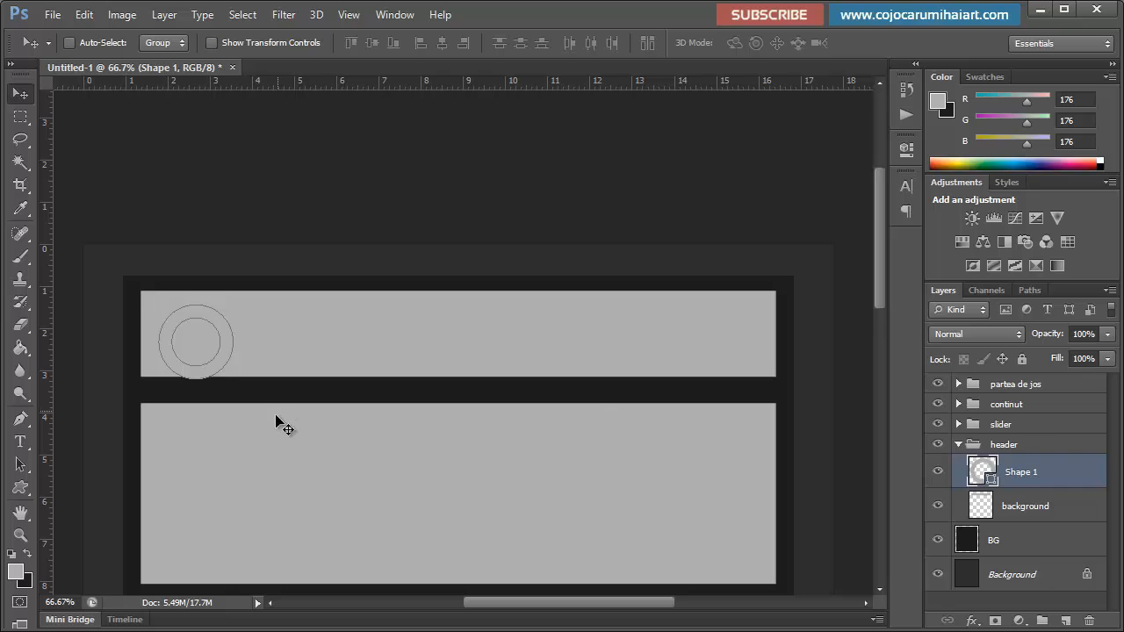
{"action": "mouse_move", "coordinate": [276, 423]}
{"action": "left_mouse_down"}
{"action": "mouse_move", "coordinate": [255, 389]}
{"action": "mouse_move", "coordinate": [274, 414]}
{"action": "left_mouse_up"}
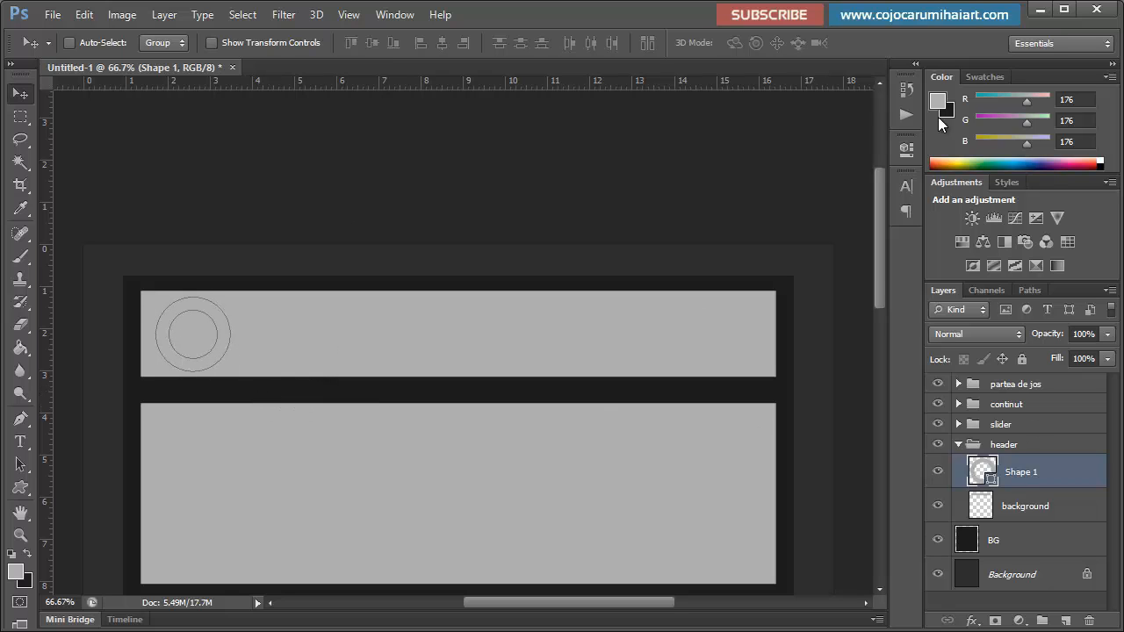
Step: Set the ring shape's fill colour to white (ffffff), keeping its layer selected
{"action": "double_click", "coordinate": [980, 473]}
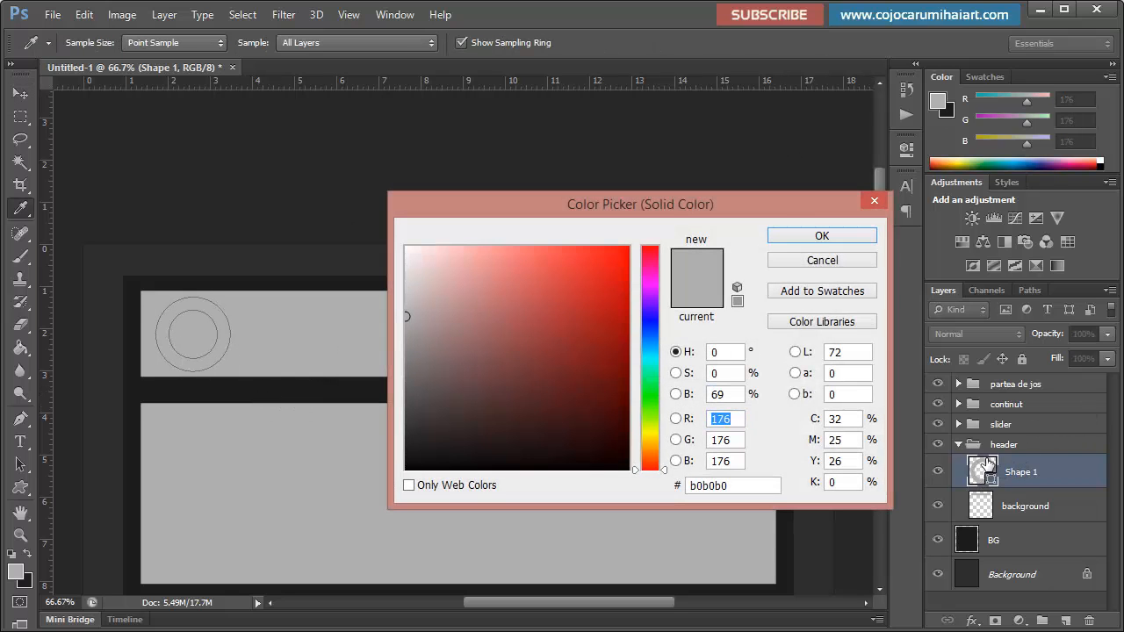
{"action": "left_click_drag", "start_coordinate": [498, 299], "coordinate": [390, 248]}
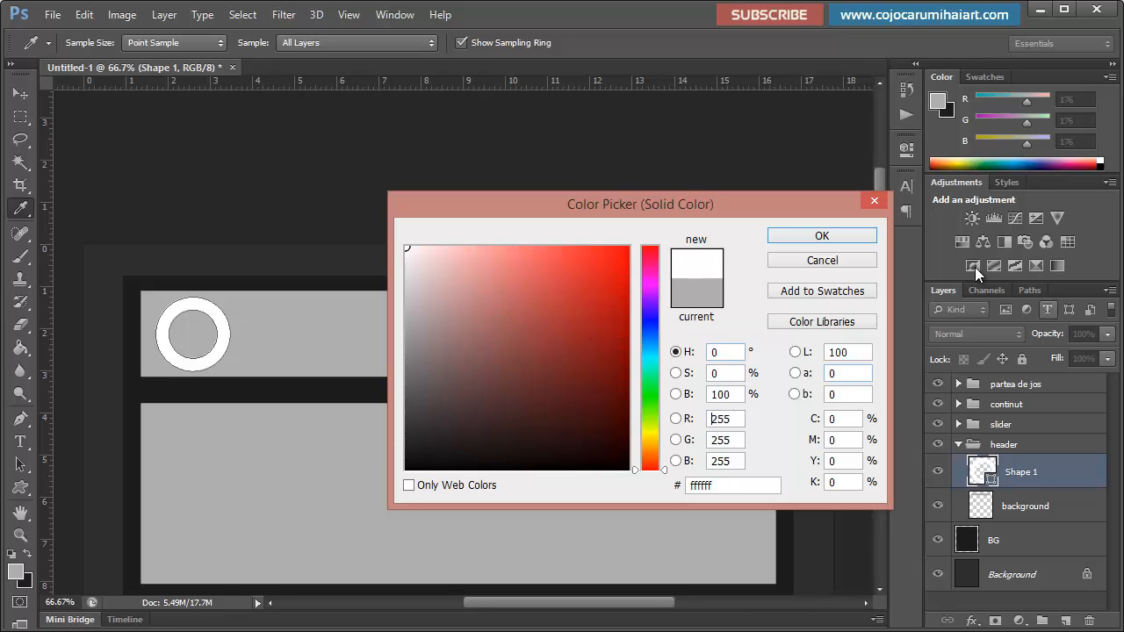
{"action": "left_click", "coordinate": [779, 235]}
{"action": "left_click", "coordinate": [1019, 602]}
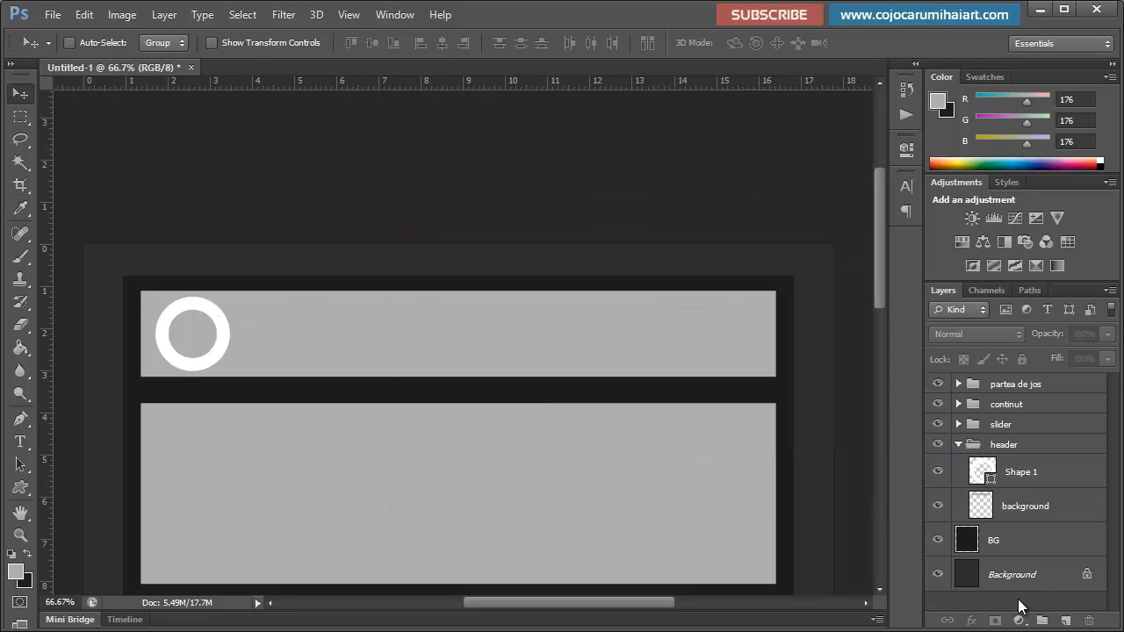
{"action": "left_click", "coordinate": [1049, 471]}
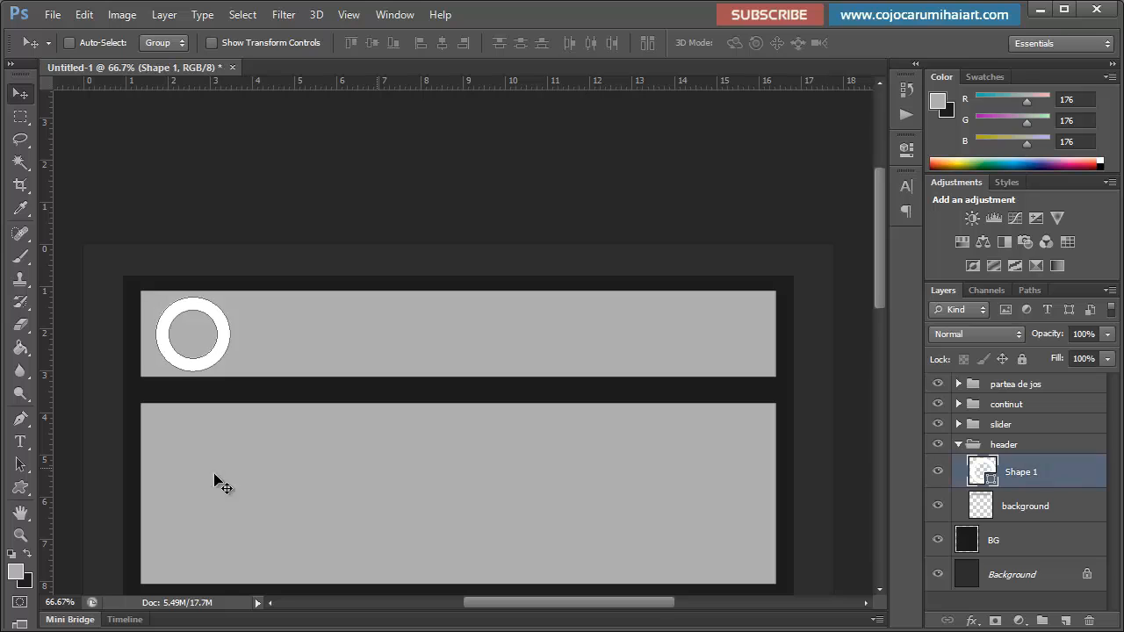
Step: Try adding a hexagon-frame custom shape inside the white ring, on the ring's own shape layer
{"action": "left_click", "coordinate": [27, 486]}
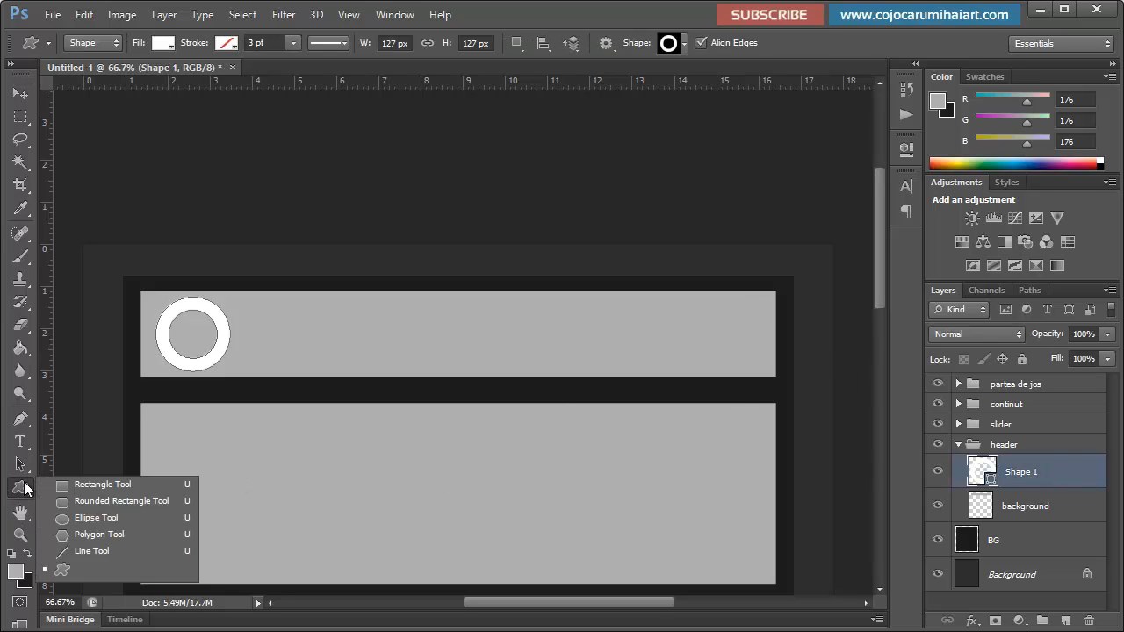
{"action": "left_click", "coordinate": [28, 486]}
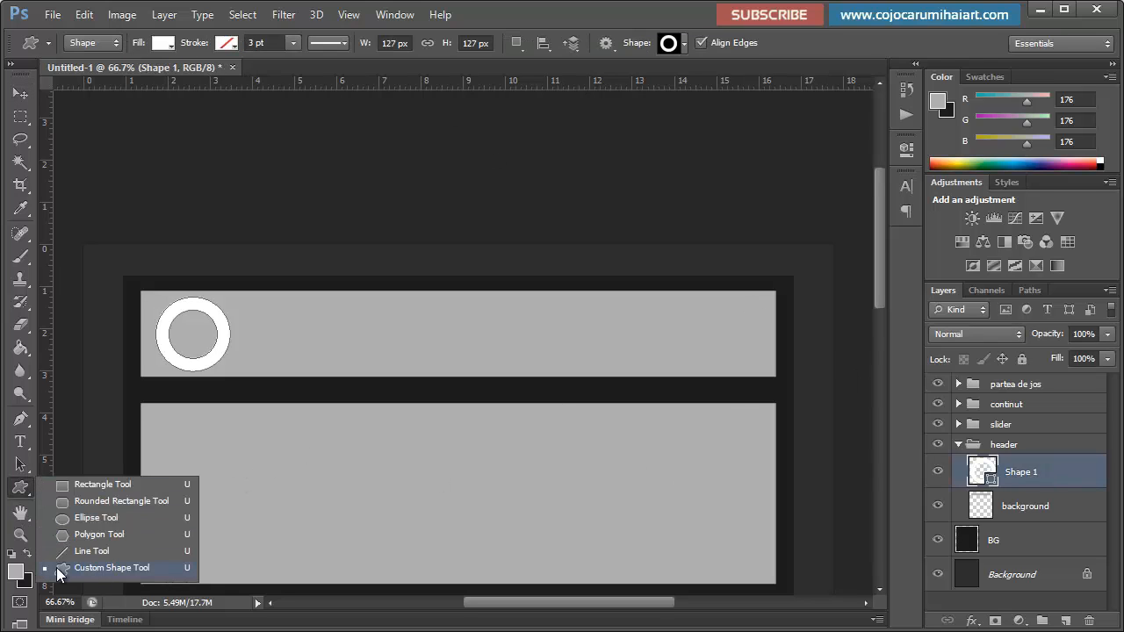
{"action": "left_click", "coordinate": [114, 569]}
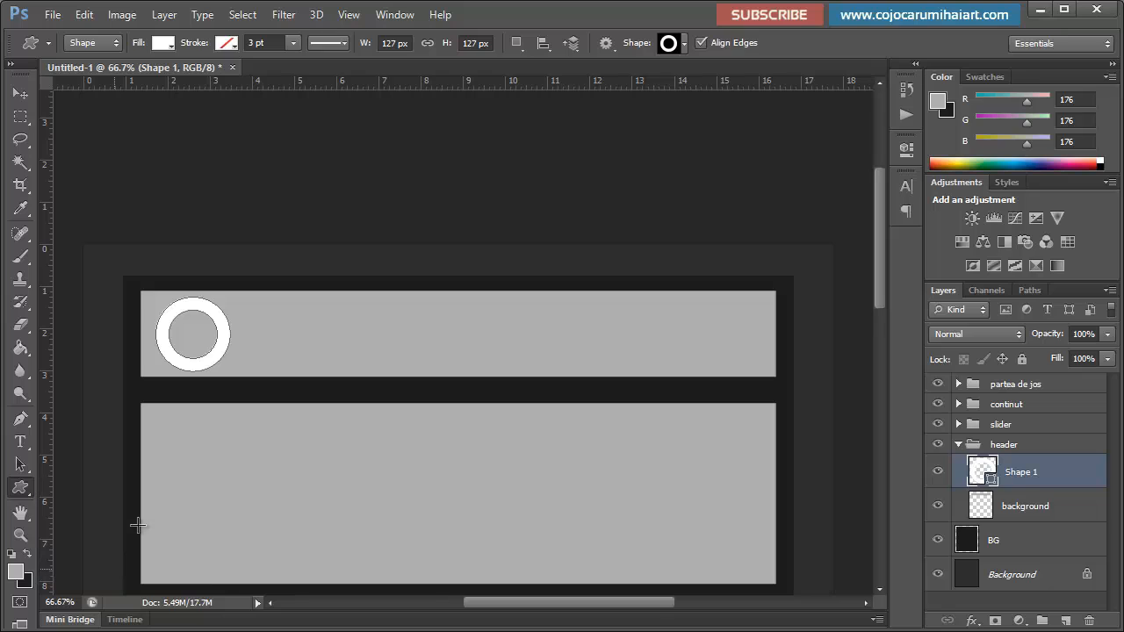
{"action": "left_click", "coordinate": [684, 43]}
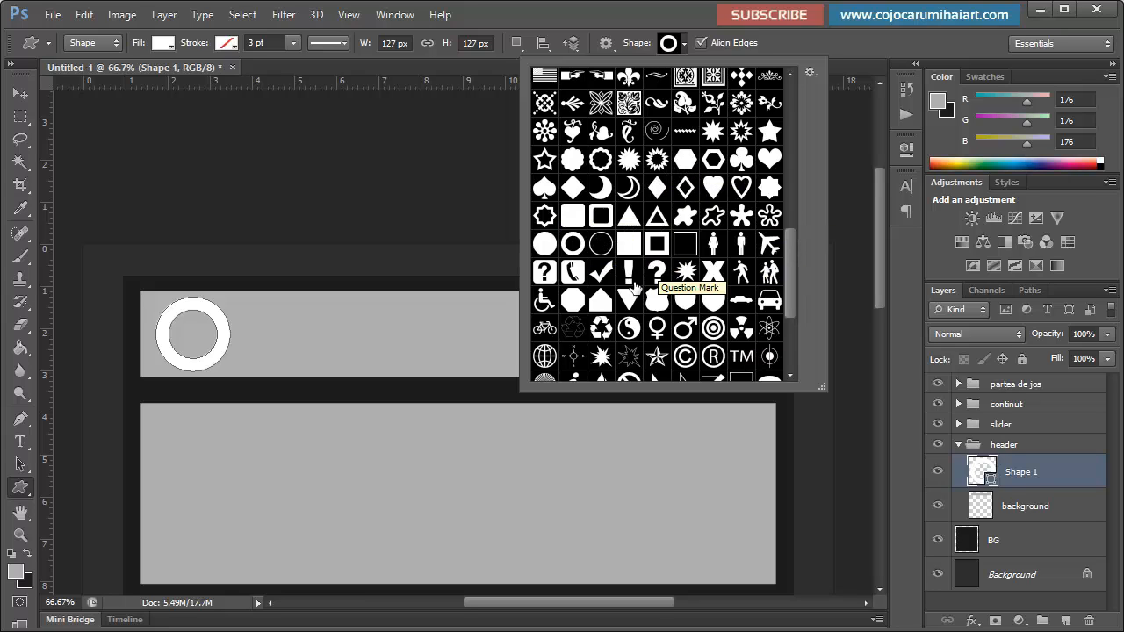
{"action": "left_click", "coordinate": [718, 161]}
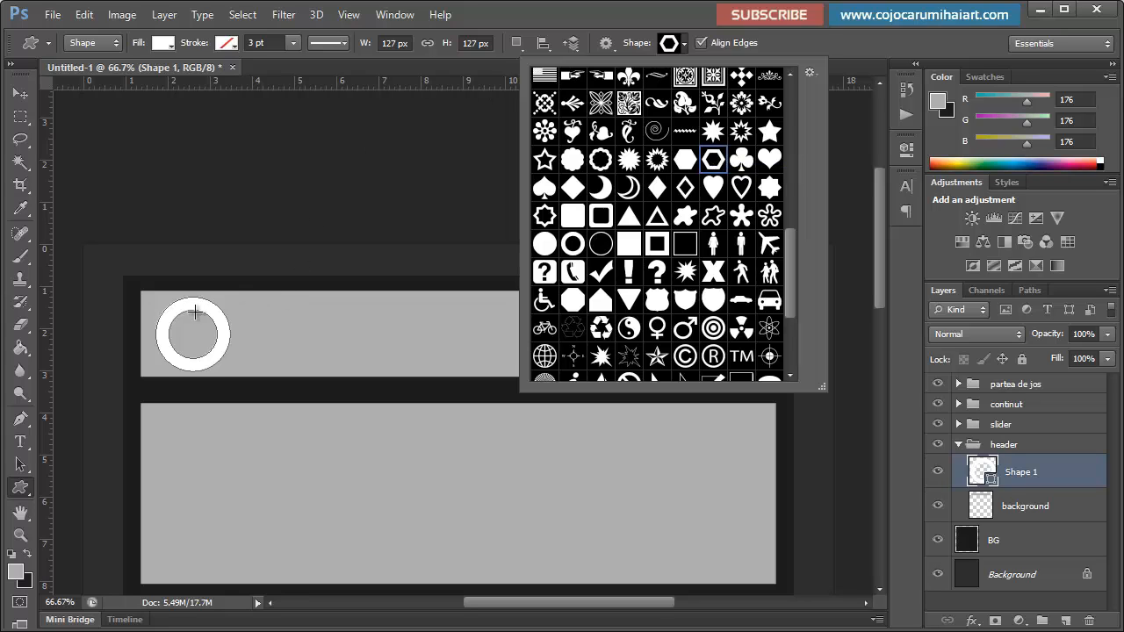
{"action": "left_click_drag", "start_coordinate": [180, 315], "coordinate": [218, 363]}
{"action": "key", "text": "v"}
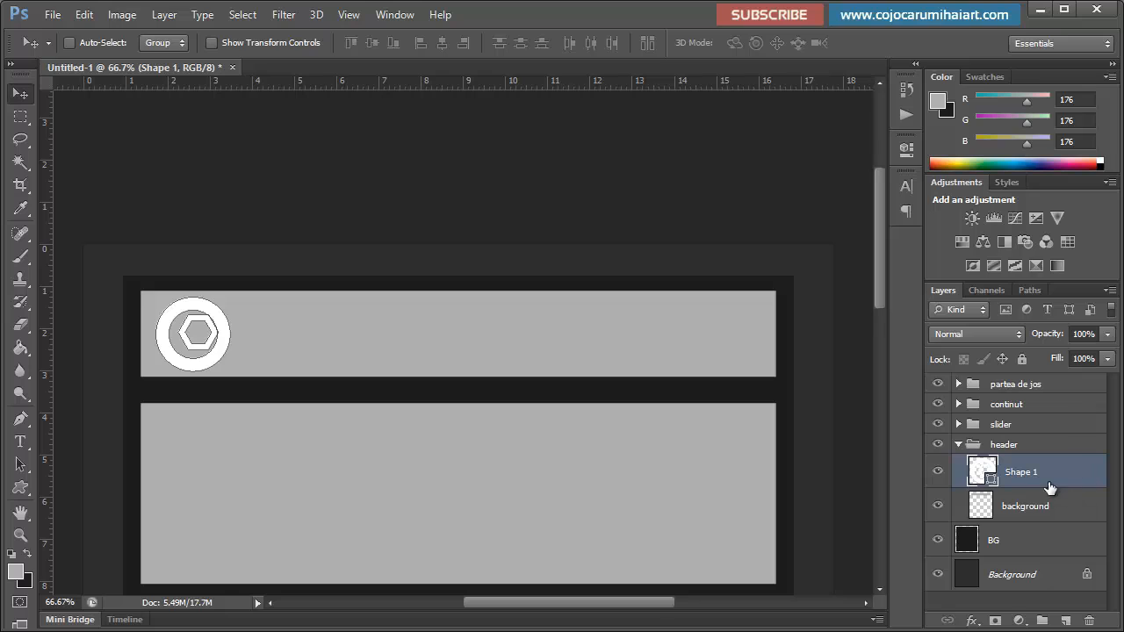
{"action": "left_click", "coordinate": [1021, 604]}
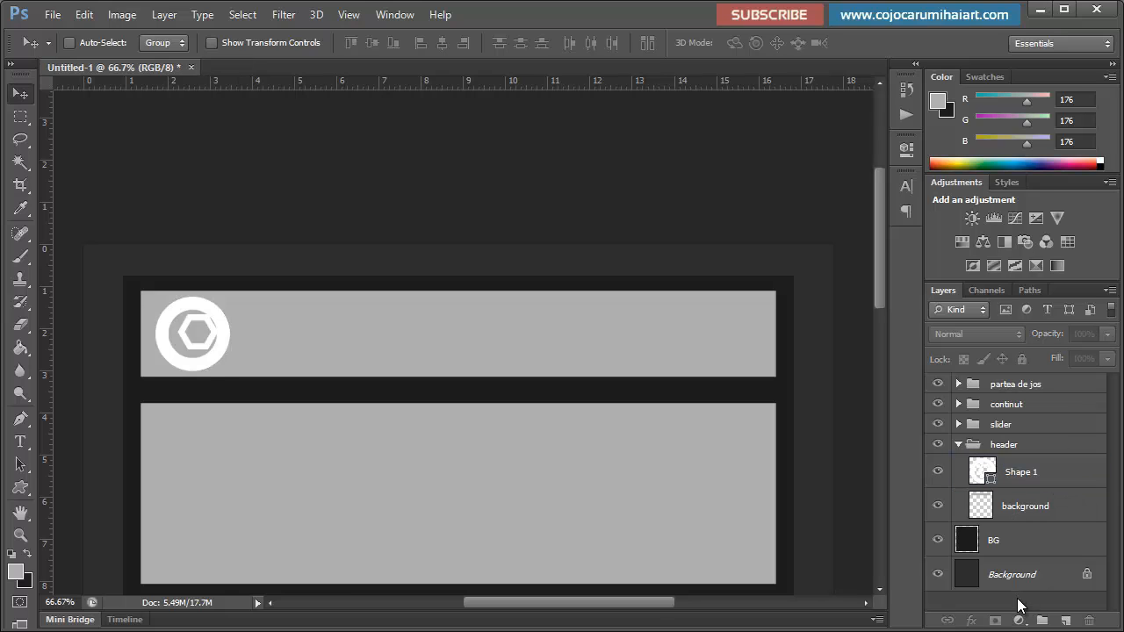
{"action": "left_click", "coordinate": [1037, 470]}
{"action": "key", "text": "ctrl+z"}
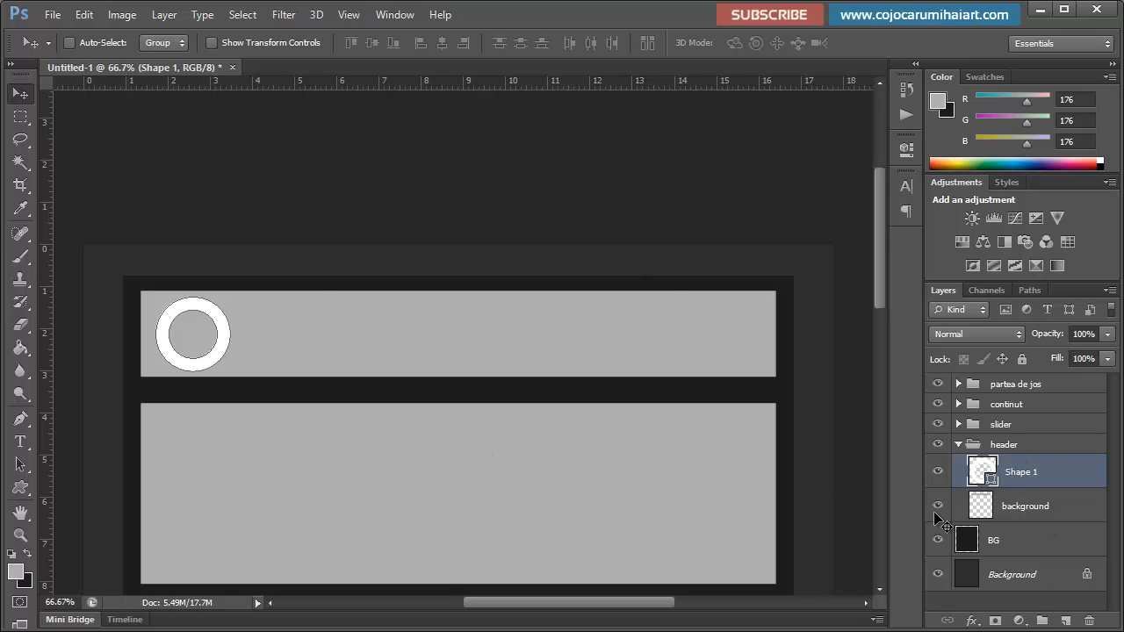
Step: On a new layer above the ring, draw a hexagon-frame custom shape about 72 × 62 px overlapping the ring's centre
{"action": "left_click", "coordinate": [1065, 620]}
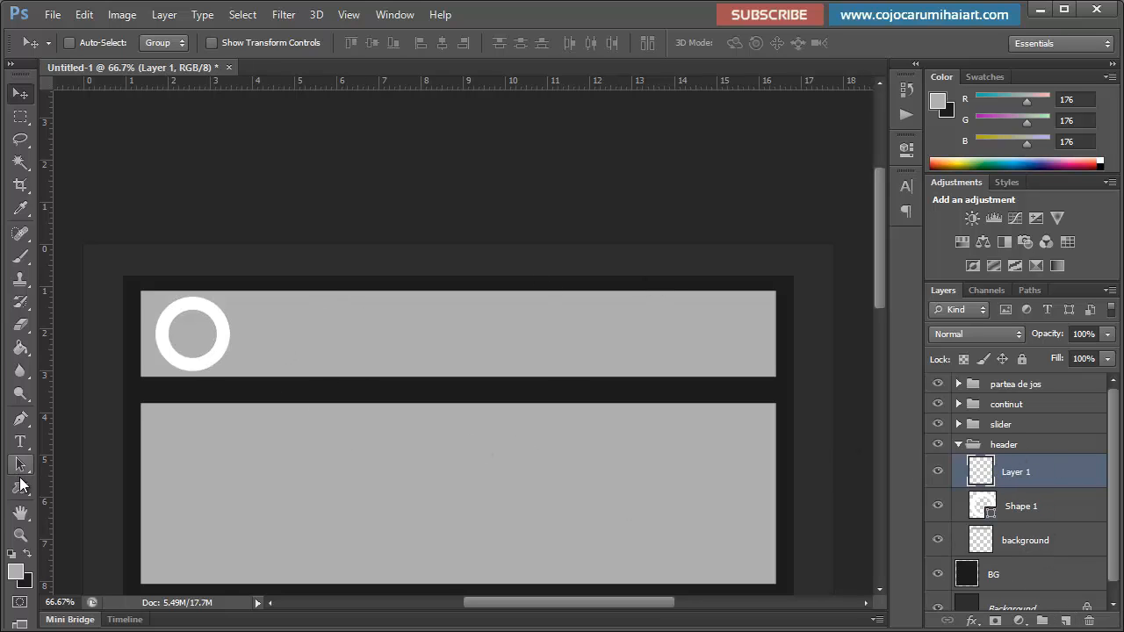
{"action": "left_click", "coordinate": [27, 487]}
{"action": "right_click", "coordinate": [26, 487]}
{"action": "left_click", "coordinate": [92, 572]}
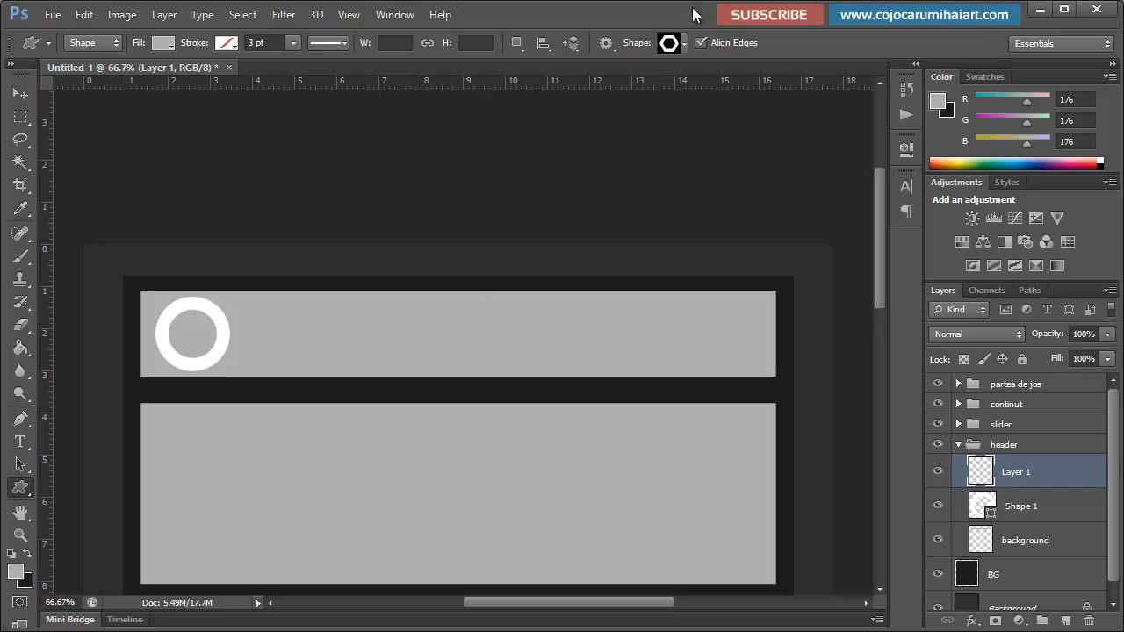
{"action": "left_click", "coordinate": [686, 44]}
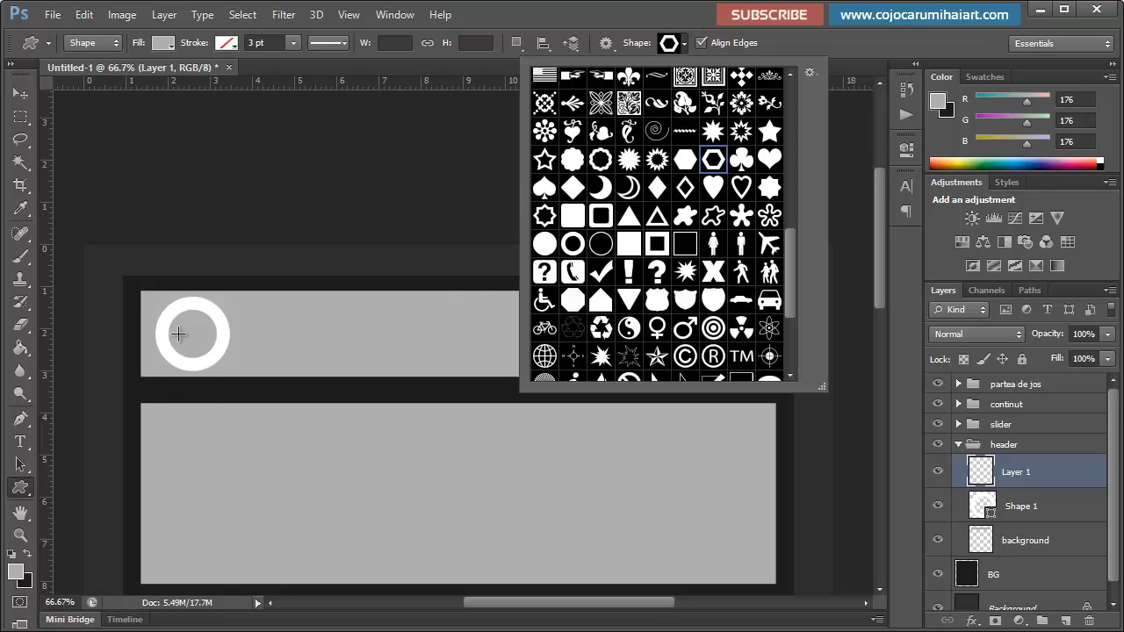
{"action": "left_click_drag", "start_coordinate": [181, 325], "coordinate": [223, 360]}
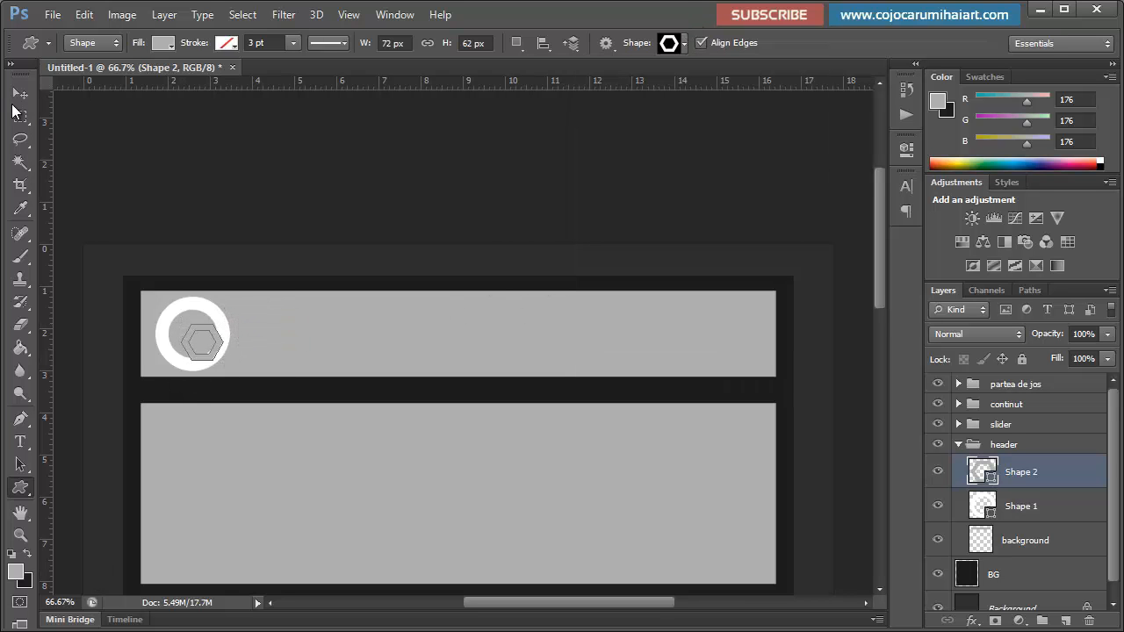
Step: Set the hexagon shape's fill colour to white
{"action": "left_click", "coordinate": [19, 93]}
{"action": "double_click", "coordinate": [982, 473]}
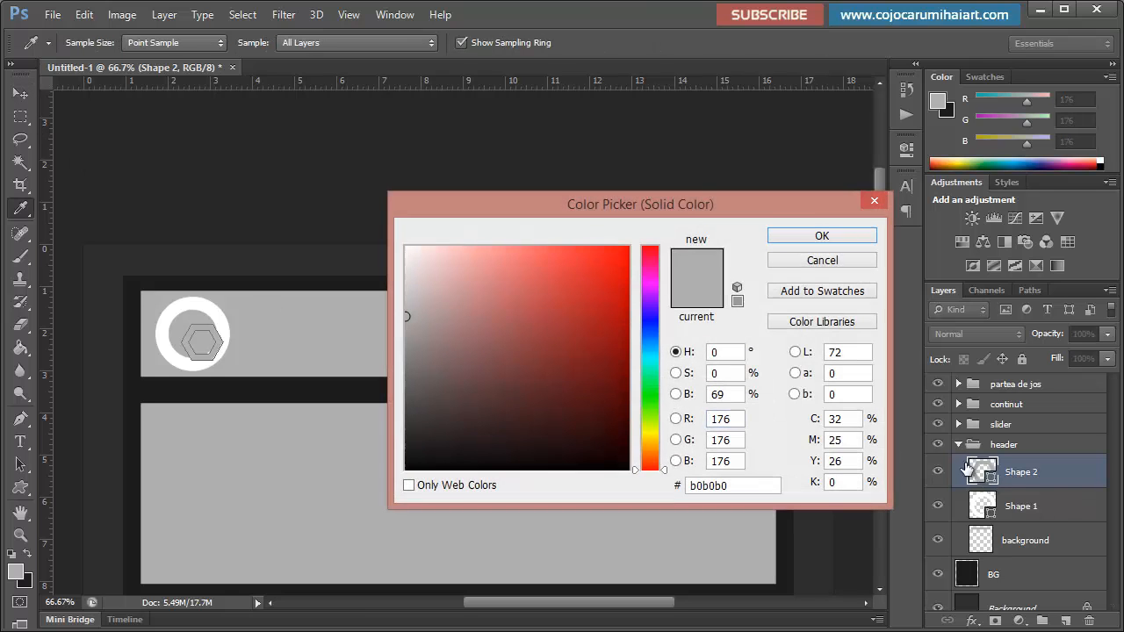
{"action": "left_click_drag", "start_coordinate": [456, 300], "coordinate": [238, 126]}
{"action": "left_click", "coordinate": [834, 235]}
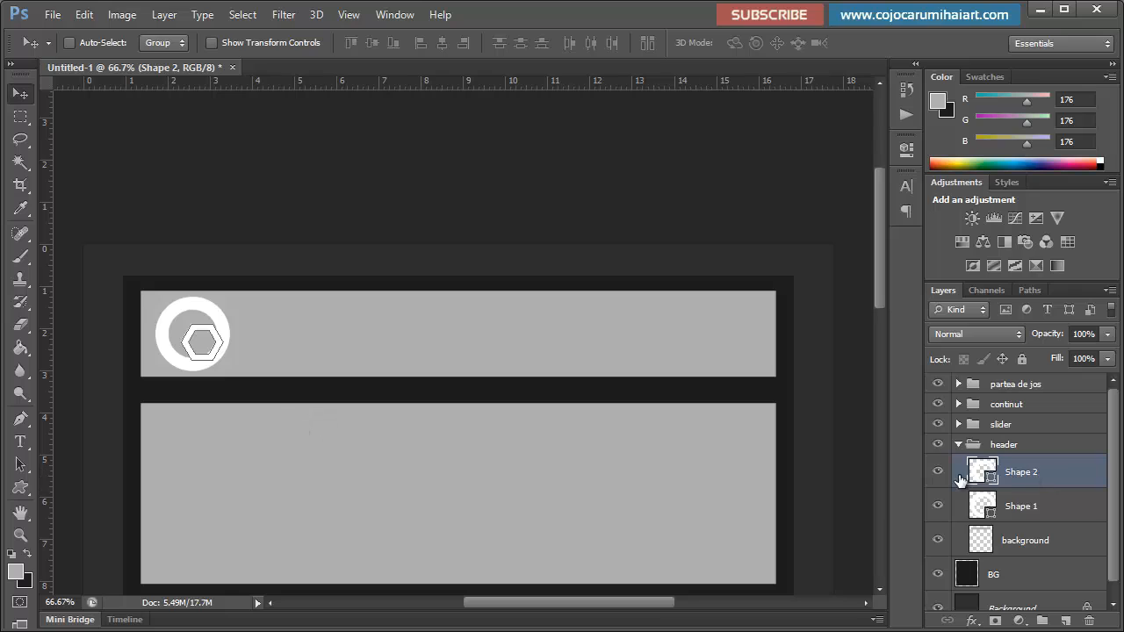
Step: Align the hexagon and the ring to each other by their vertical and horizontal centres
{"action": "left_click", "coordinate": [1035, 512], "text": "shift"}
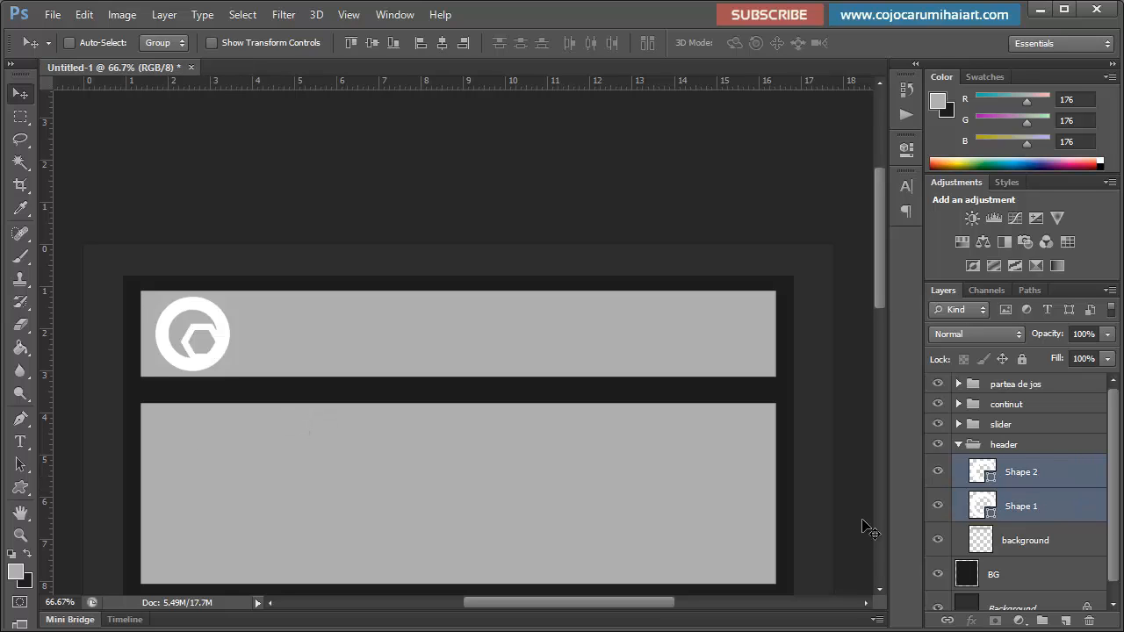
{"action": "left_click", "coordinate": [379, 44]}
{"action": "left_click", "coordinate": [445, 41]}
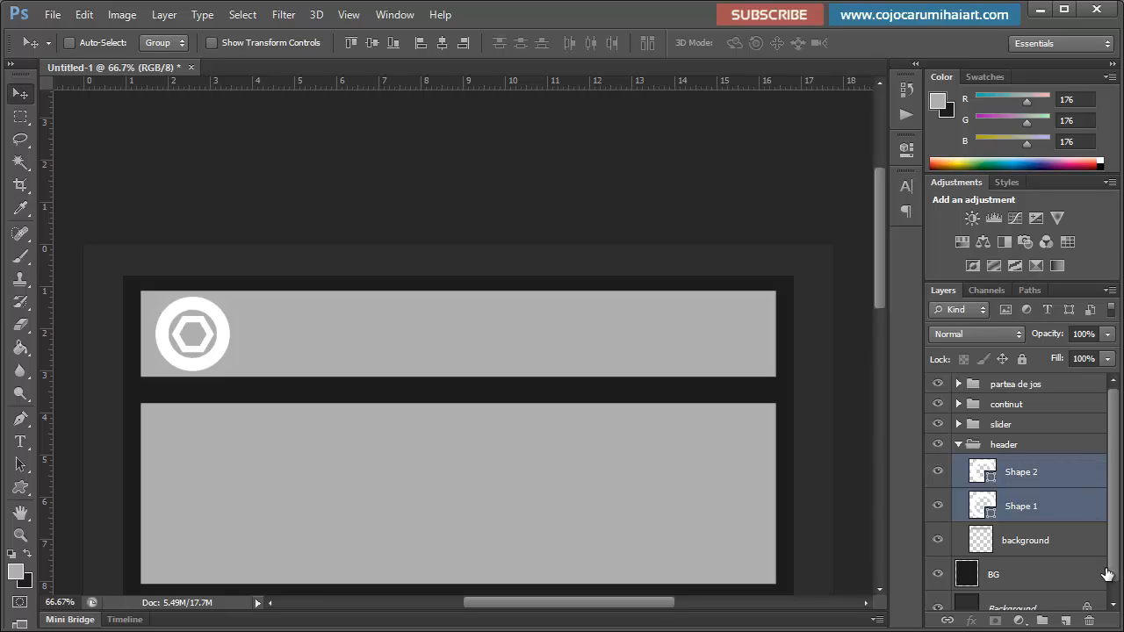
Step: Create a new layer group inside the header group and name it logo
{"action": "left_click", "coordinate": [1042, 621]}
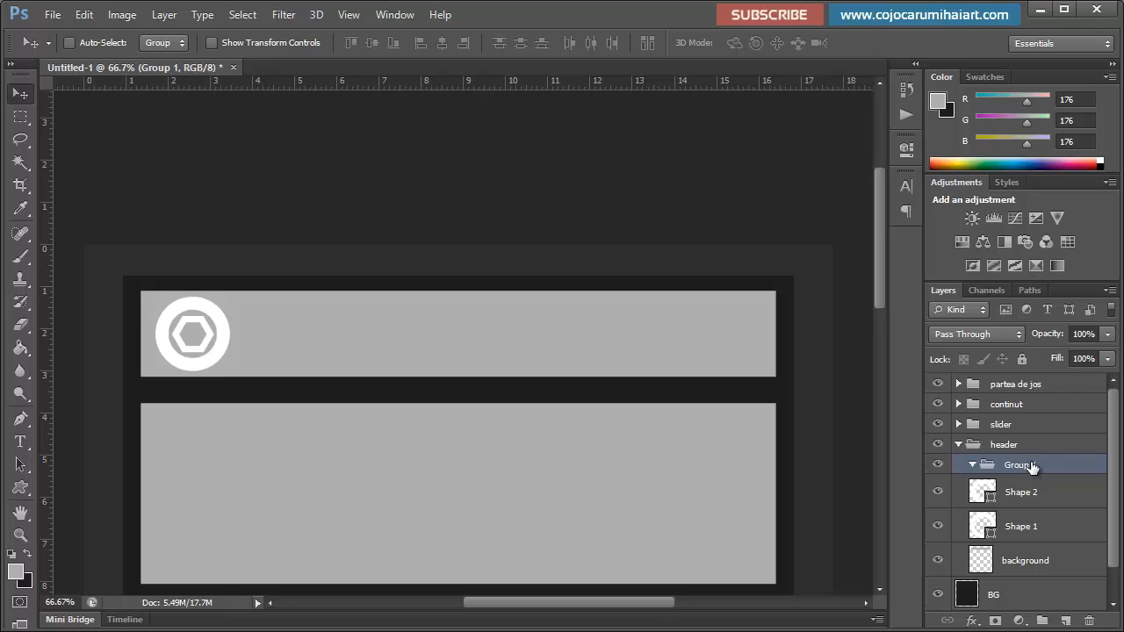
{"action": "double_click", "coordinate": [1032, 466]}
{"action": "key", "text": "BackSpace"}
{"action": "type", "text": "logo"}
{"action": "key", "text": "Return"}
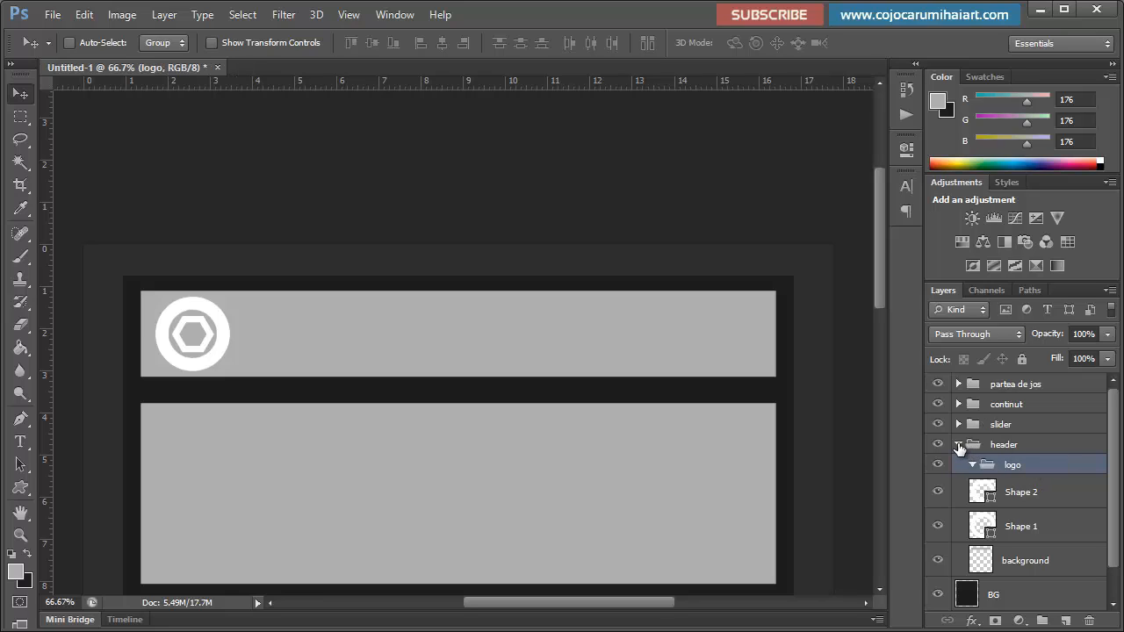
Step: Move the Shape 1 and Shape 2 layers into the logo group and collapse the group
{"action": "left_click", "coordinate": [959, 445]}
{"action": "left_click", "coordinate": [959, 445]}
{"action": "left_click", "coordinate": [1016, 492]}
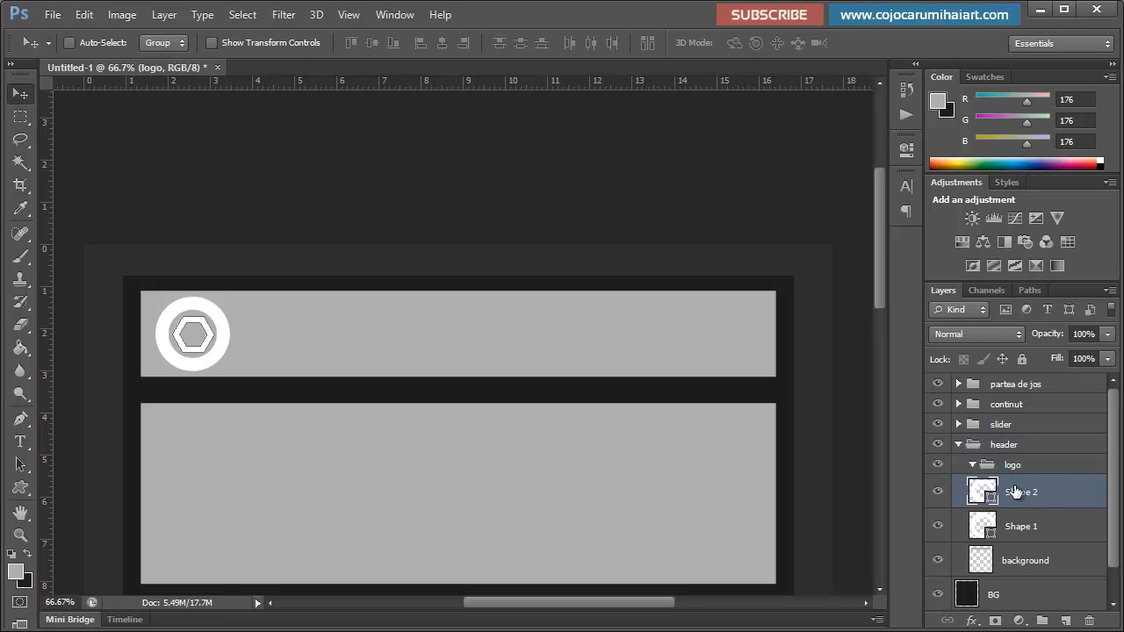
{"action": "left_click", "coordinate": [1034, 519], "text": "shift"}
{"action": "left_click_drag", "start_coordinate": [1034, 520], "coordinate": [1033, 469]}
{"action": "left_click", "coordinate": [972, 466]}
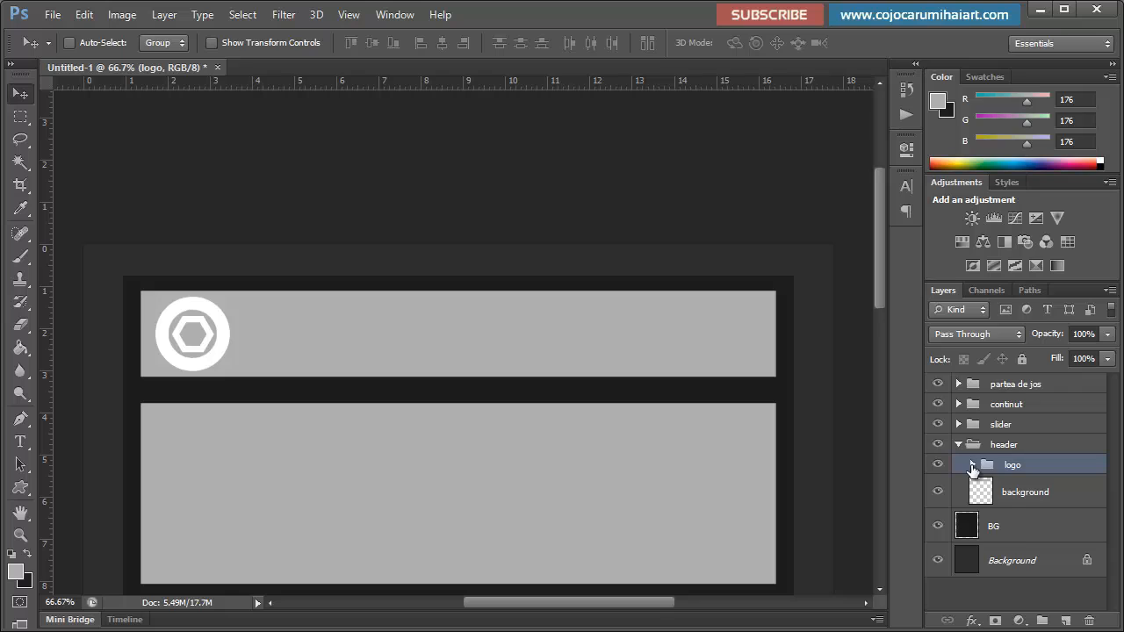
Step: On a new layer above Shape 2 in the logo group, add the text "Company Name" beside the ring in the header
{"action": "left_click", "coordinate": [972, 465]}
{"action": "left_click", "coordinate": [1011, 494]}
{"action": "left_click", "coordinate": [1068, 622]}
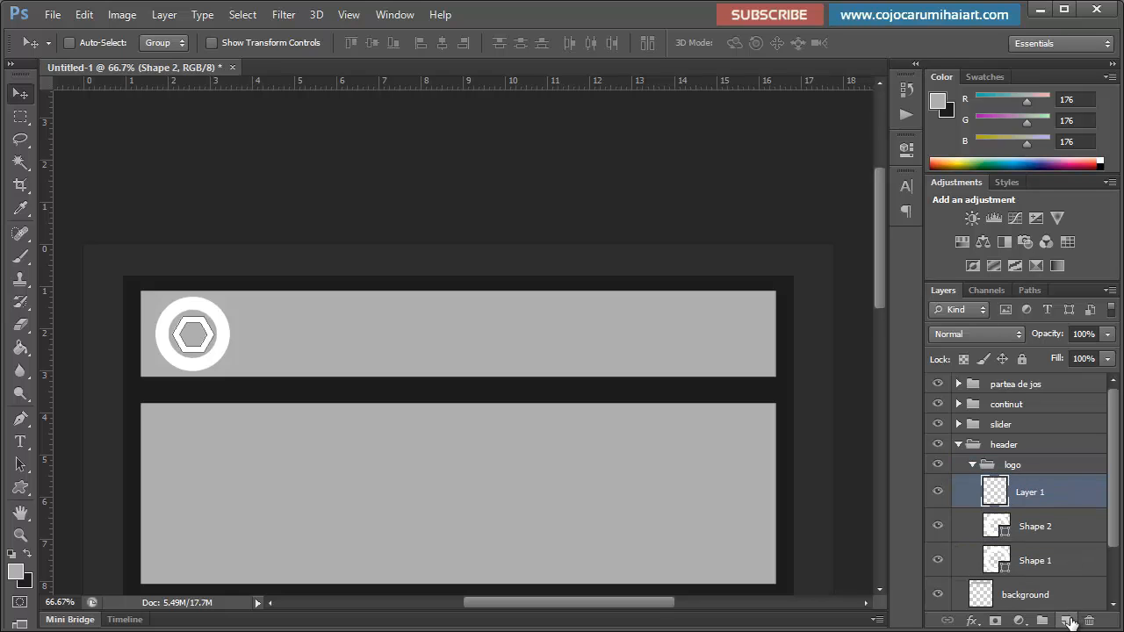
{"action": "key", "text": "t"}
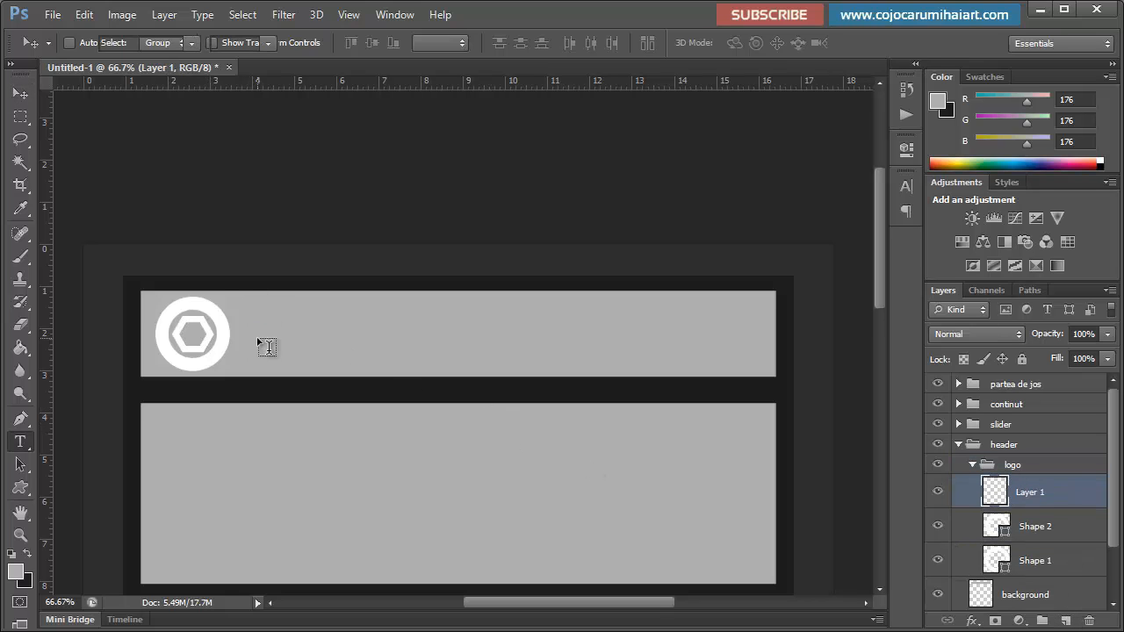
{"action": "left_click", "coordinate": [261, 343]}
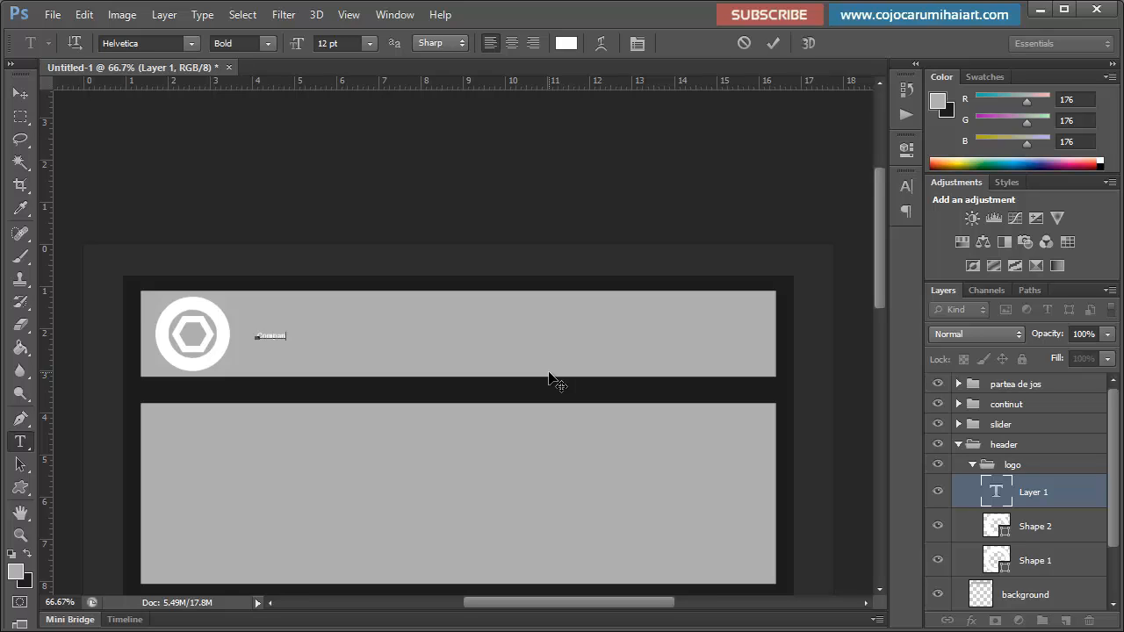
{"action": "type", "text": "Company Name"}
{"action": "left_click", "coordinate": [20, 93]}
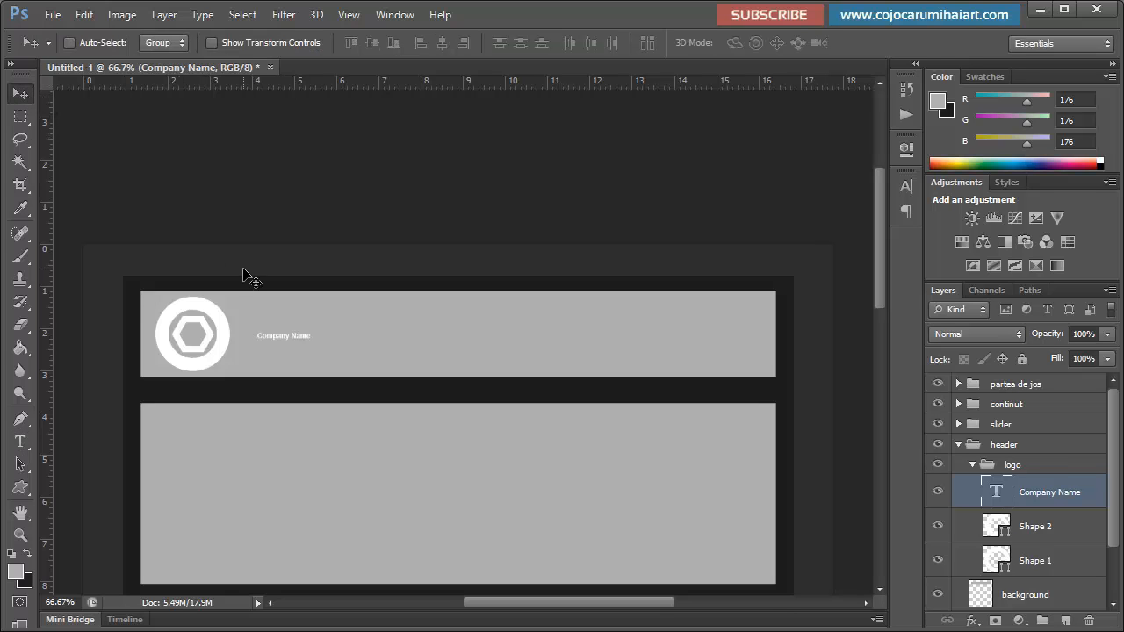
Step: Set the Company Name text to 30 pt and move it closer to the ring, level with the logo's centre
{"action": "scroll", "coordinate": [462, 334], "scroll_direction": "up", "scroll_amount": 1}
{"action": "key", "text": "h"}
{"action": "left_click_drag", "start_coordinate": [474, 410], "coordinate": [441, 408]}
{"action": "left_click", "coordinate": [17, 98]}
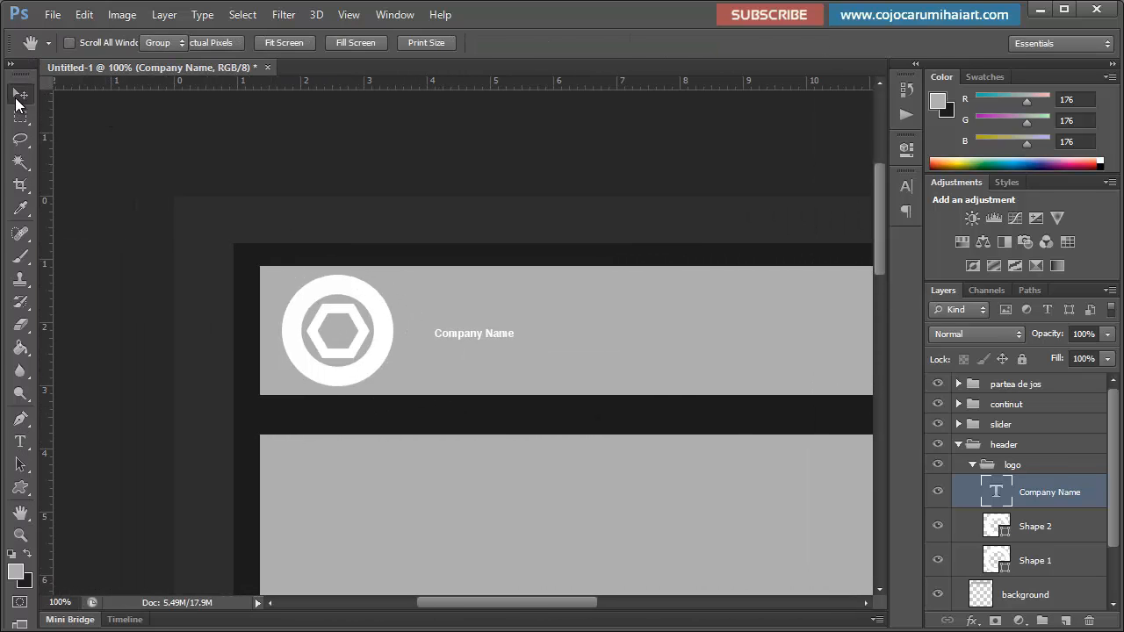
{"action": "left_click", "coordinate": [898, 183]}
{"action": "left_click", "coordinate": [898, 184]}
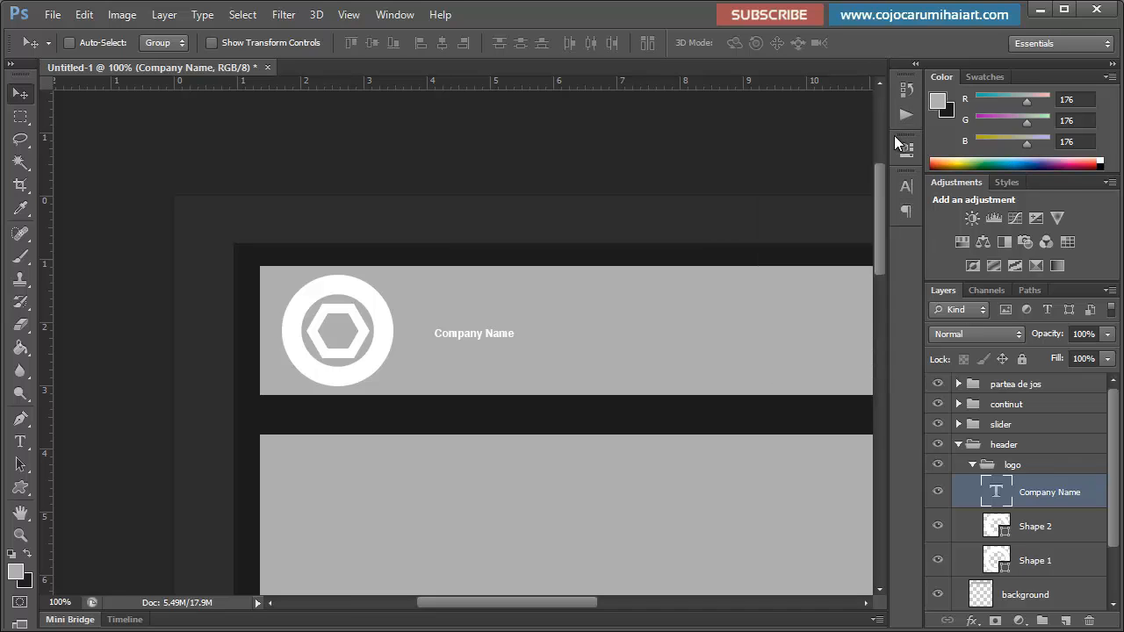
{"action": "left_click", "coordinate": [906, 186]}
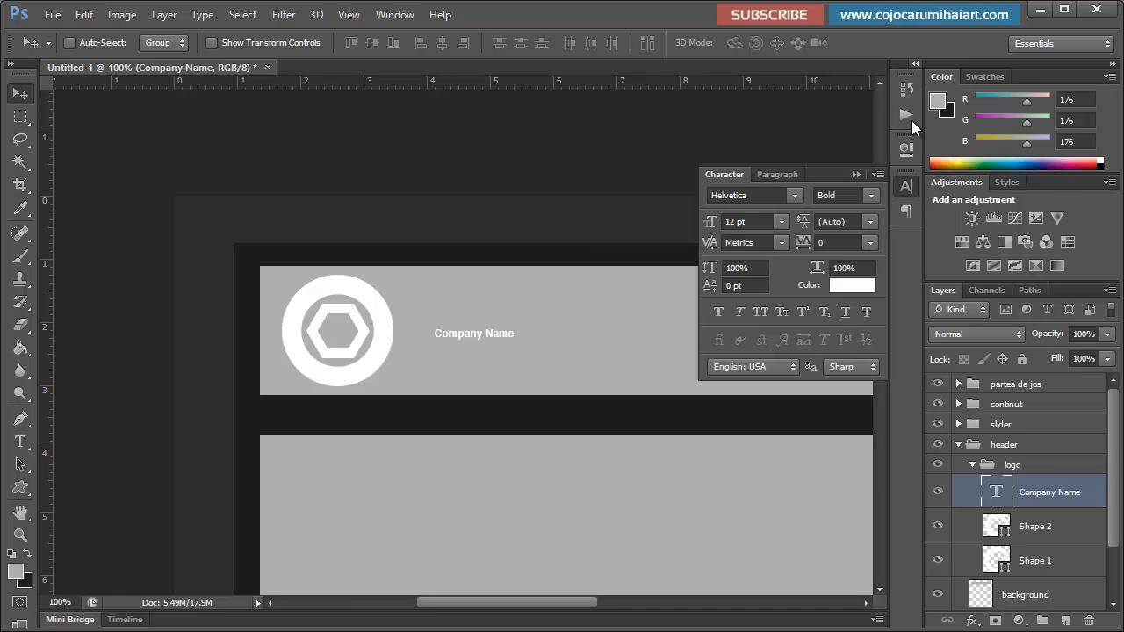
{"action": "left_click", "coordinate": [906, 184]}
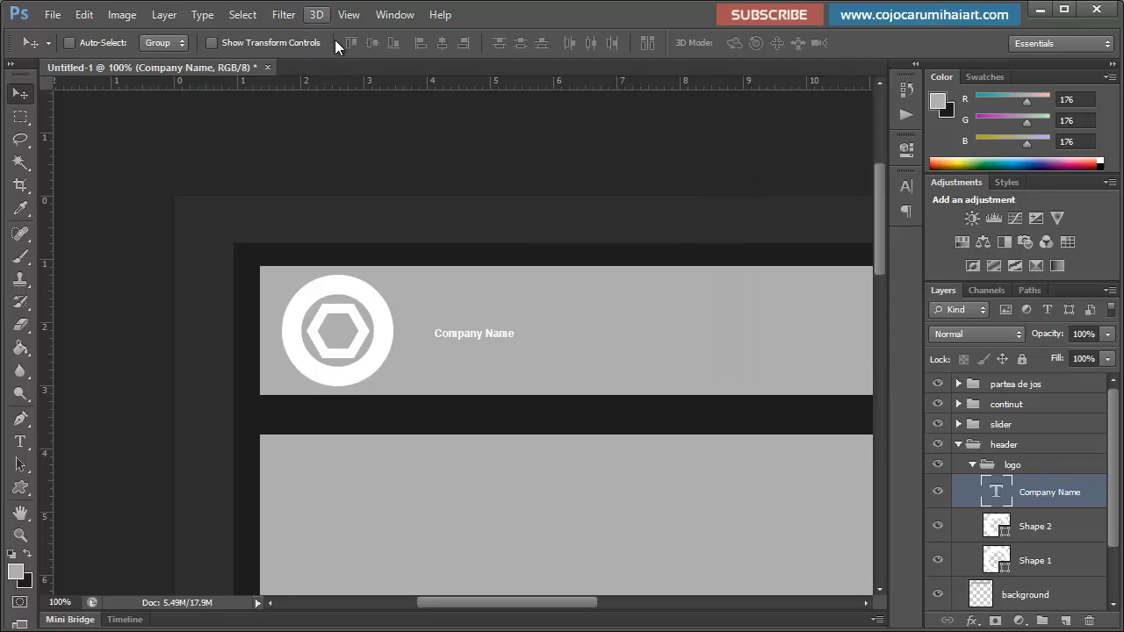
{"action": "left_click", "coordinate": [400, 16]}
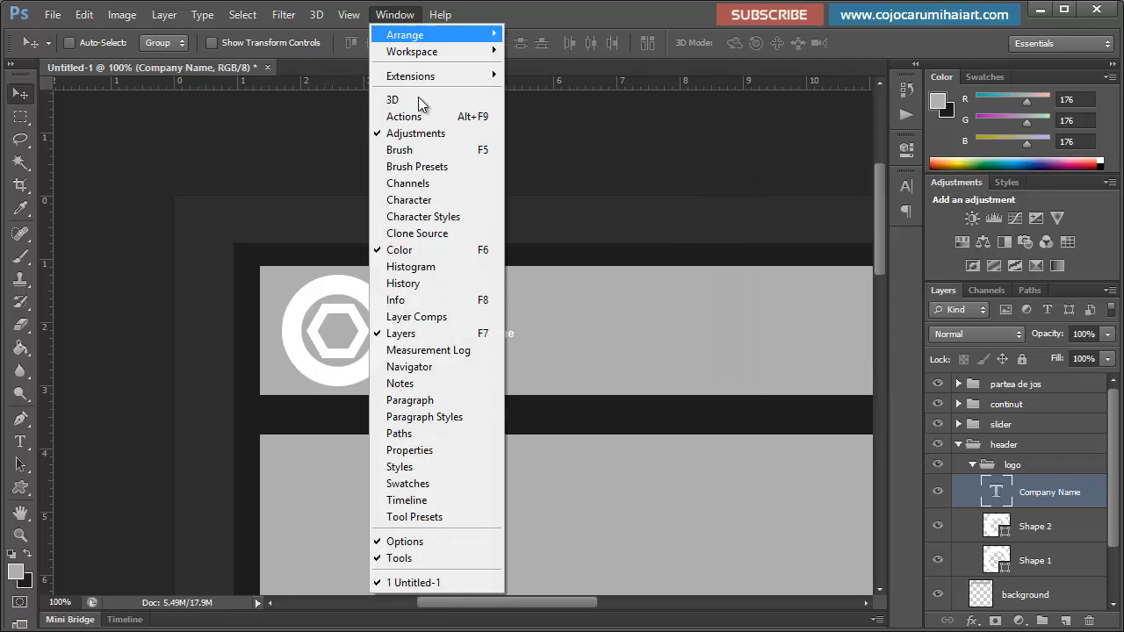
{"action": "left_click", "coordinate": [449, 202]}
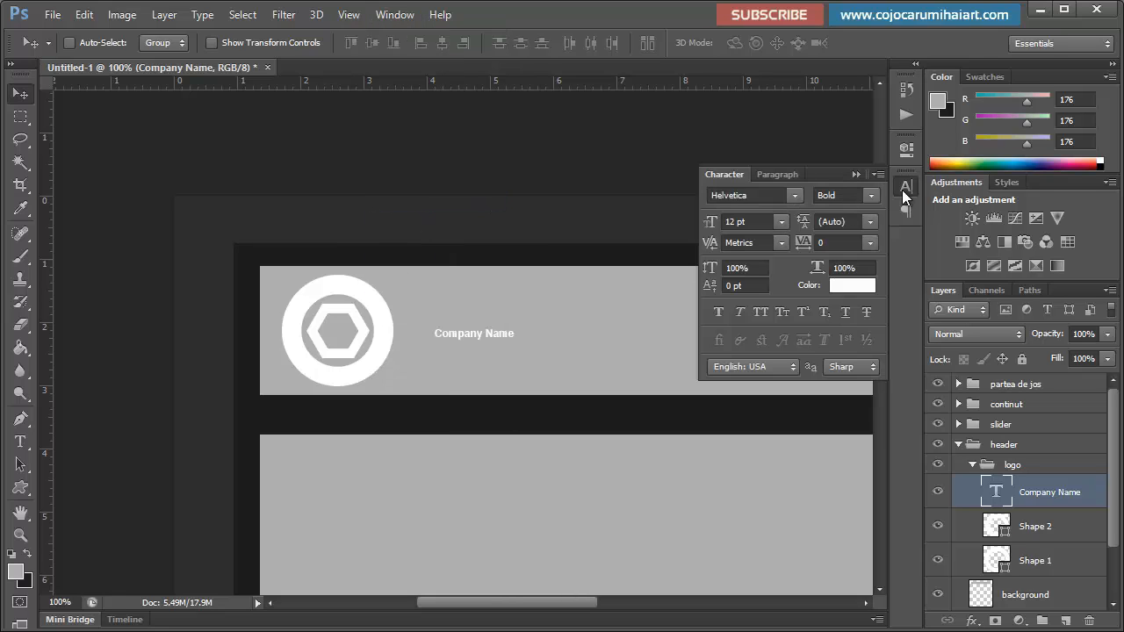
{"action": "left_click", "coordinate": [779, 222]}
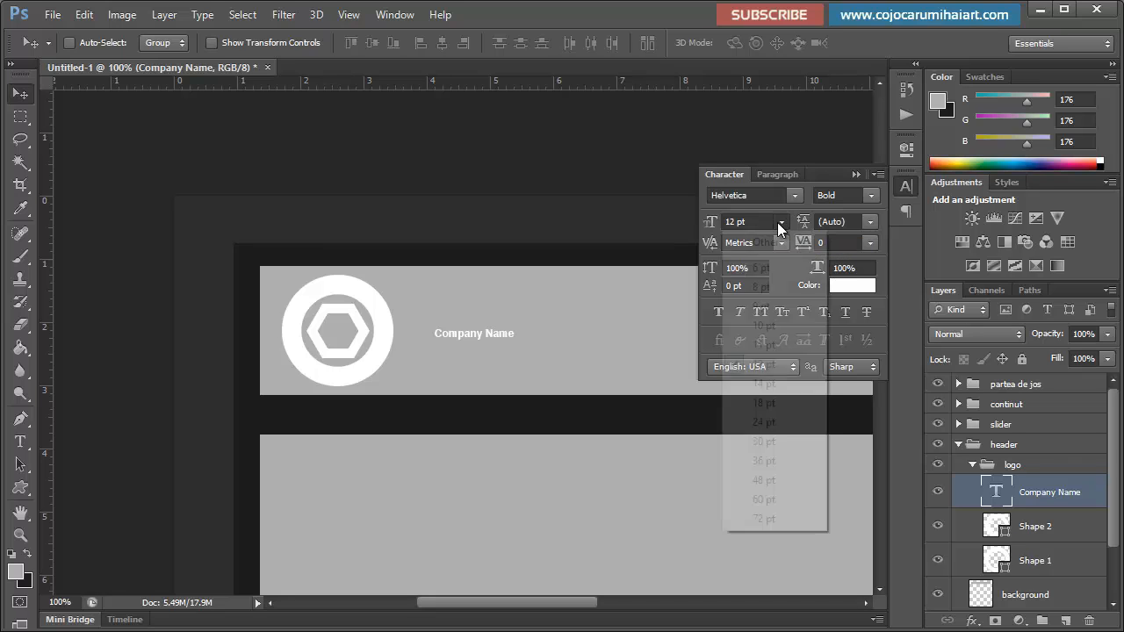
{"action": "left_click", "coordinate": [769, 442]}
{"action": "left_click_drag", "start_coordinate": [567, 334], "coordinate": [543, 337]}
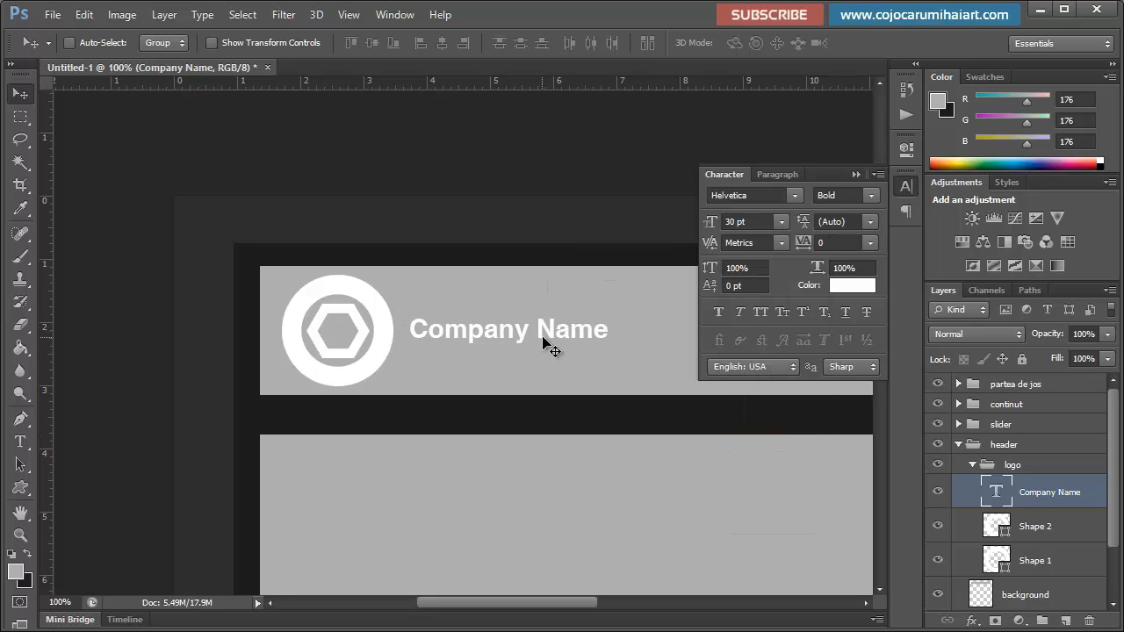
Step: Try the Company Name text at 36 pt and at 24 pt
{"action": "left_click", "coordinate": [780, 221]}
{"action": "left_click", "coordinate": [791, 460]}
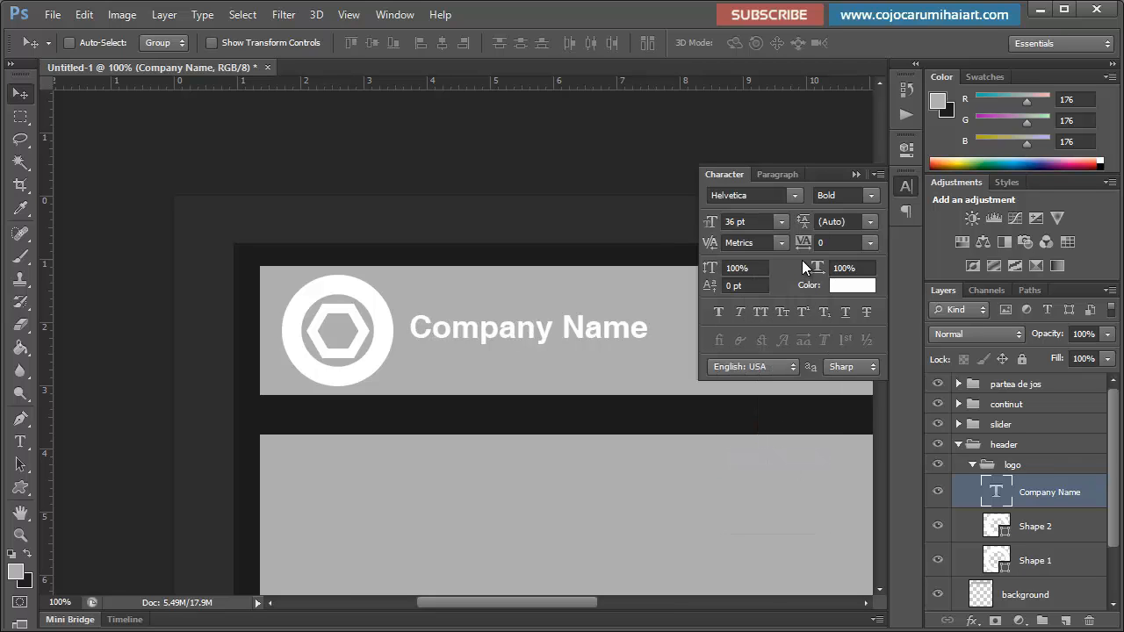
{"action": "left_click", "coordinate": [780, 221]}
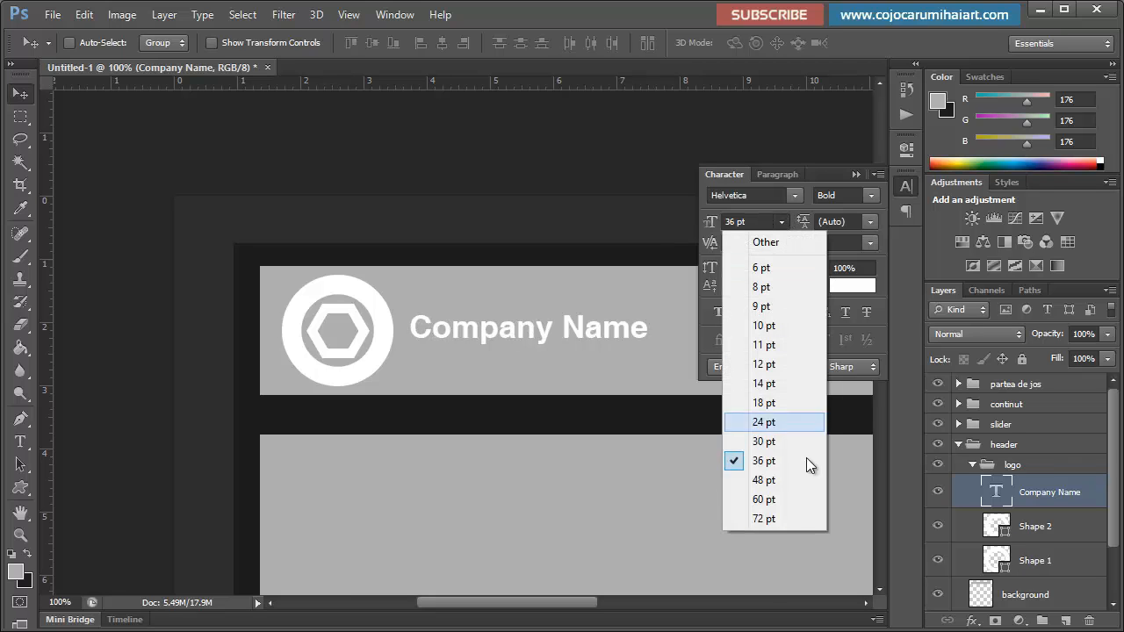
{"action": "left_click", "coordinate": [778, 418]}
Step: Set the Company Name text to 30 pt and shift it about 0.11 in horizontally toward the ring
{"action": "left_click", "coordinate": [781, 219]}
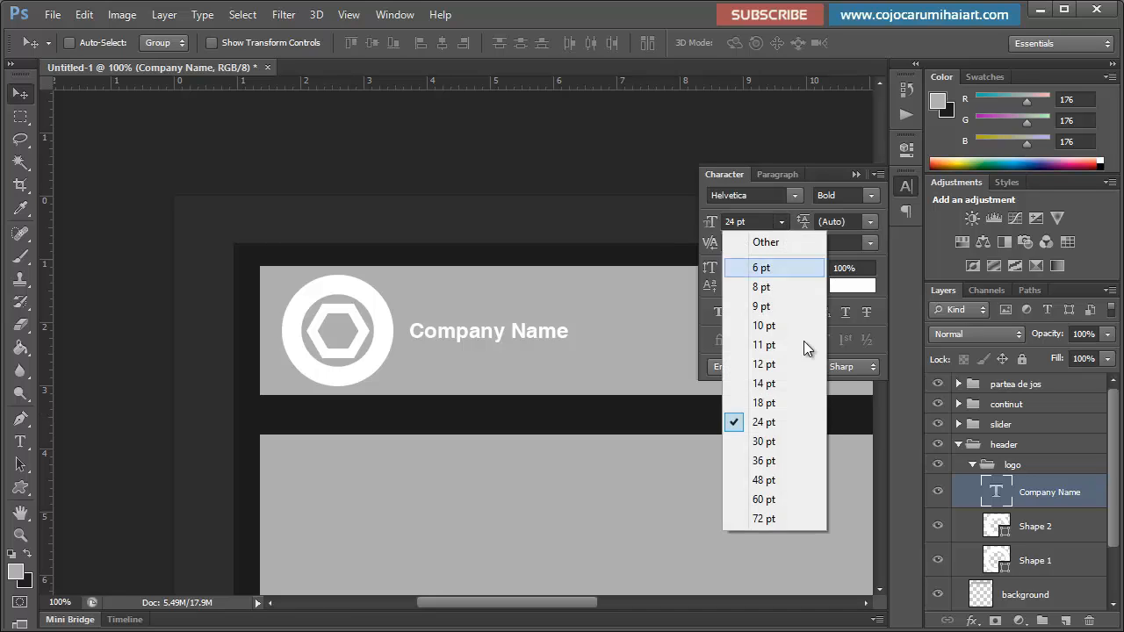
{"action": "left_click", "coordinate": [780, 443]}
{"action": "left_click_drag", "start_coordinate": [513, 339], "coordinate": [506, 339]}
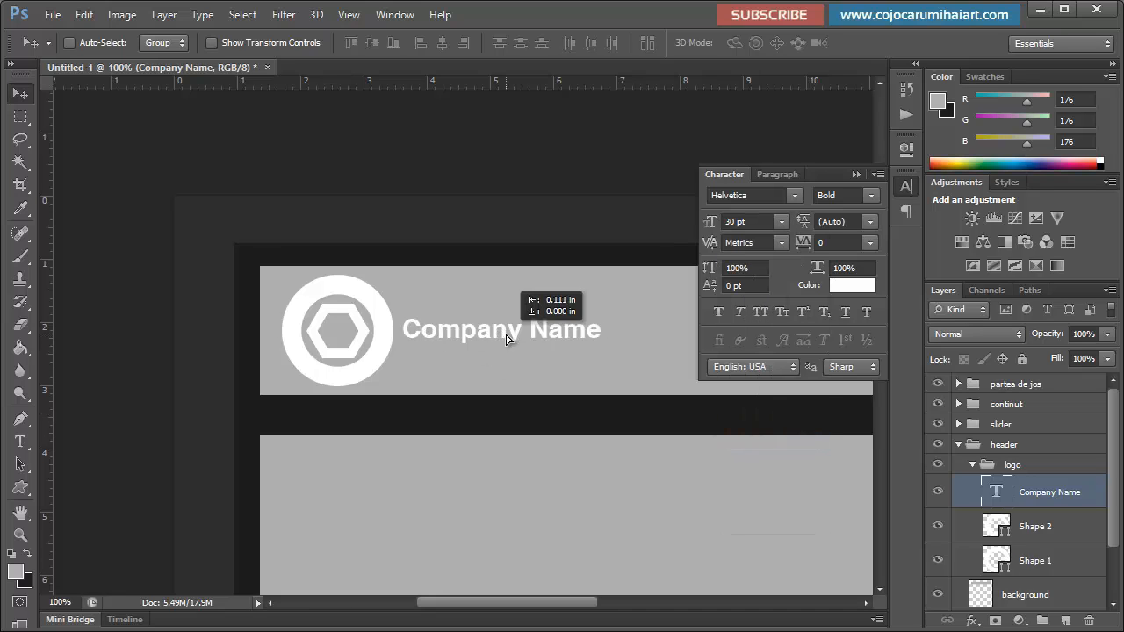
{"action": "left_click", "coordinate": [854, 174]}
Step: Add a separate text layer reading "your slogan" just below the company name
{"action": "key", "text": "t"}
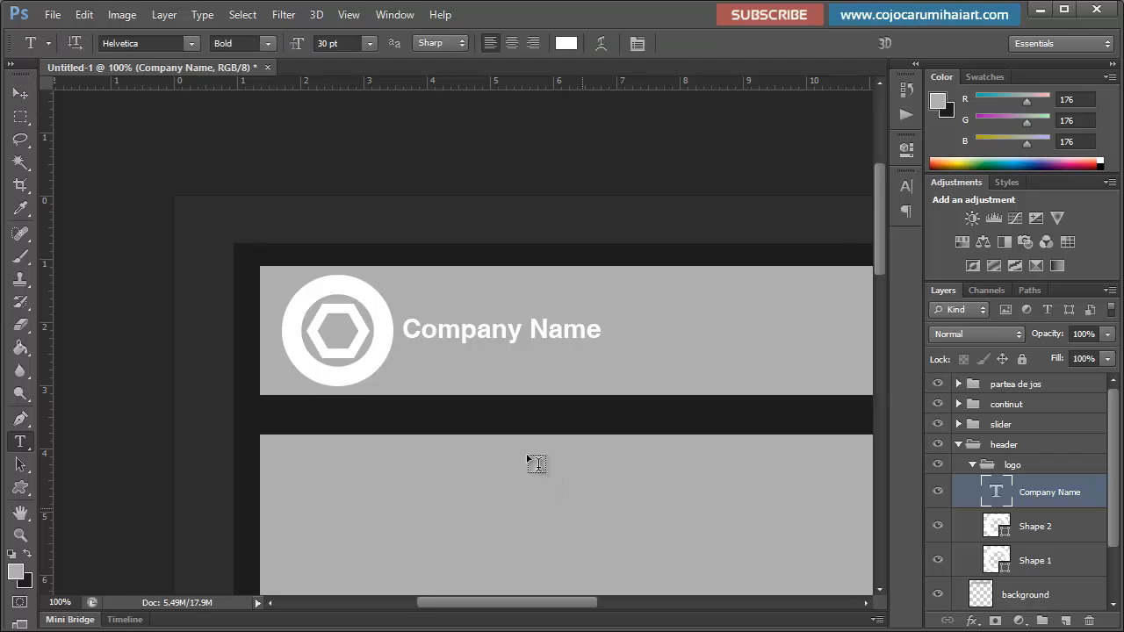
{"action": "left_click", "coordinate": [429, 371]}
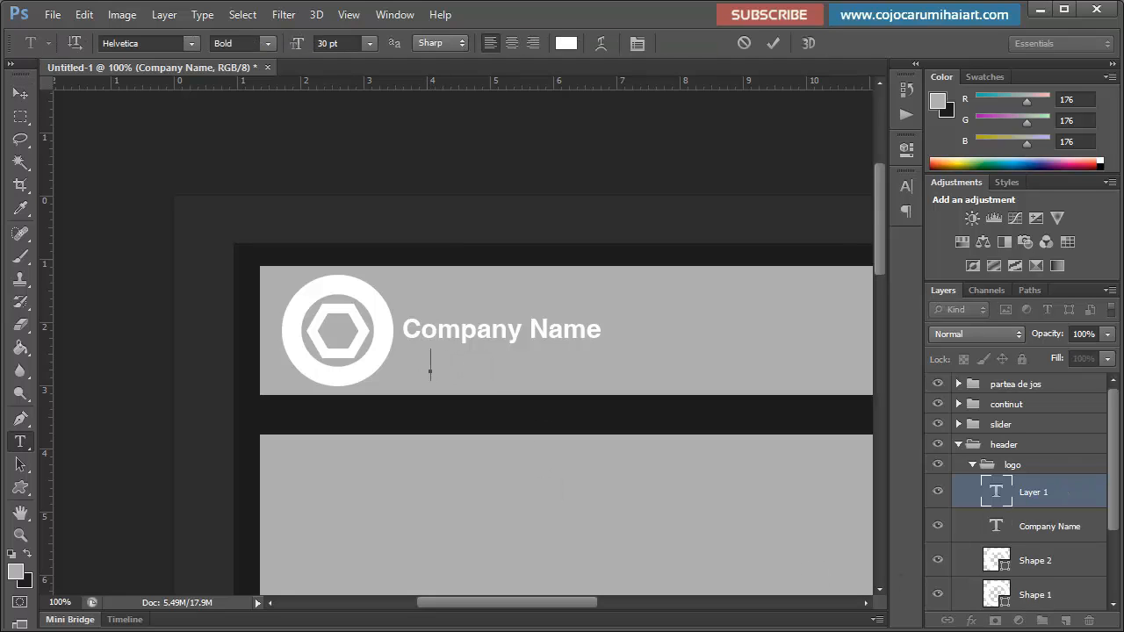
{"action": "type", "text": "your"}
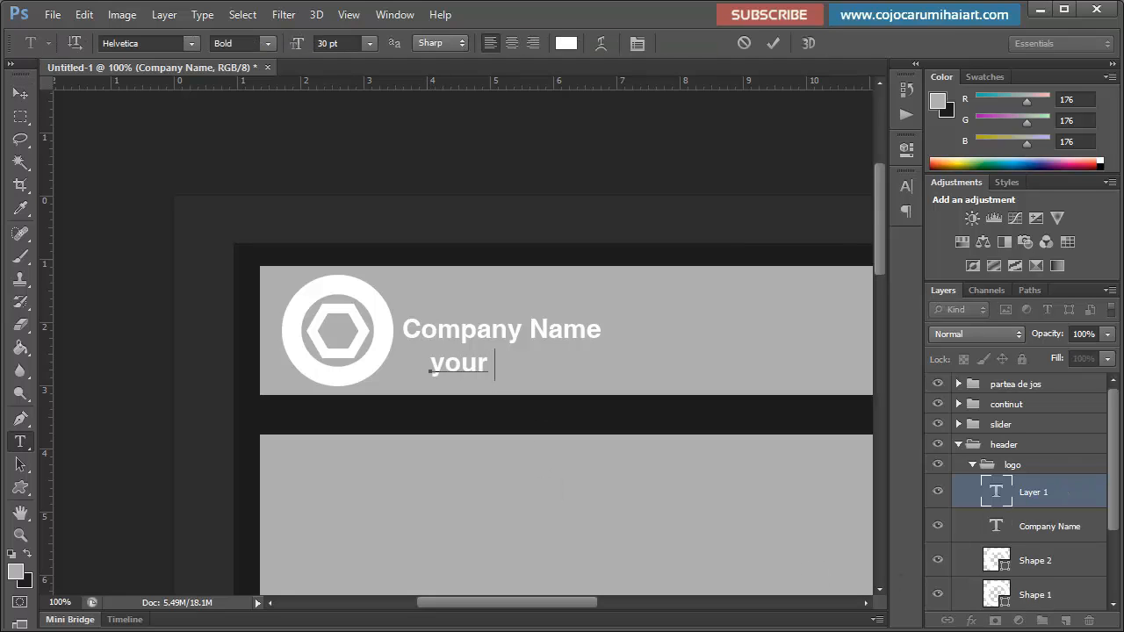
{"action": "type", "text": " slogan"}
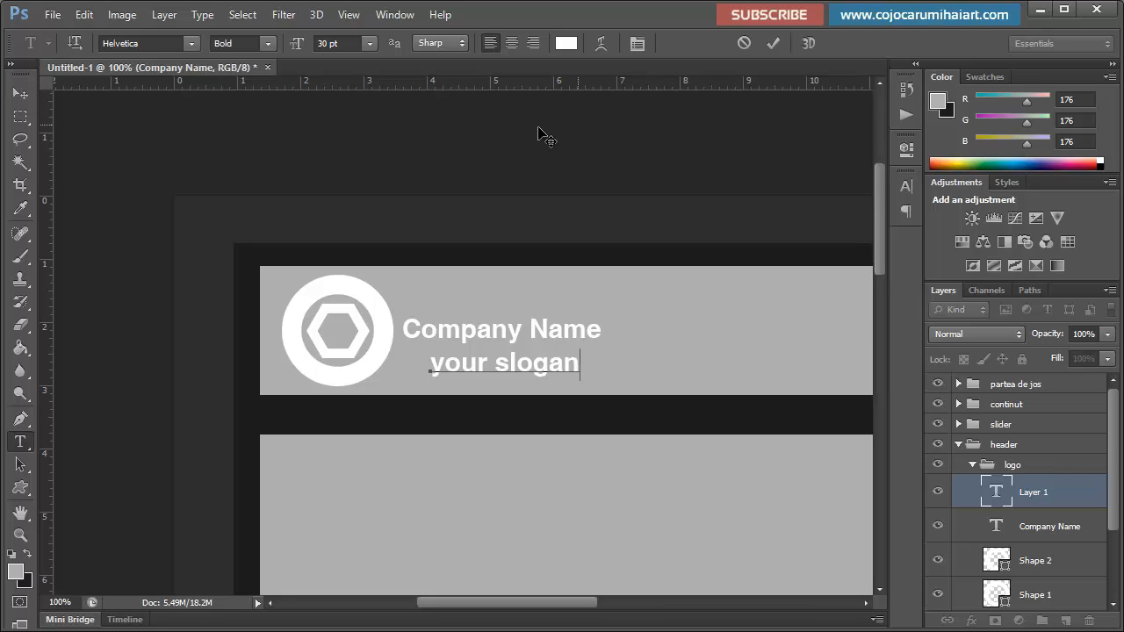
{"action": "left_click", "coordinate": [21, 93]}
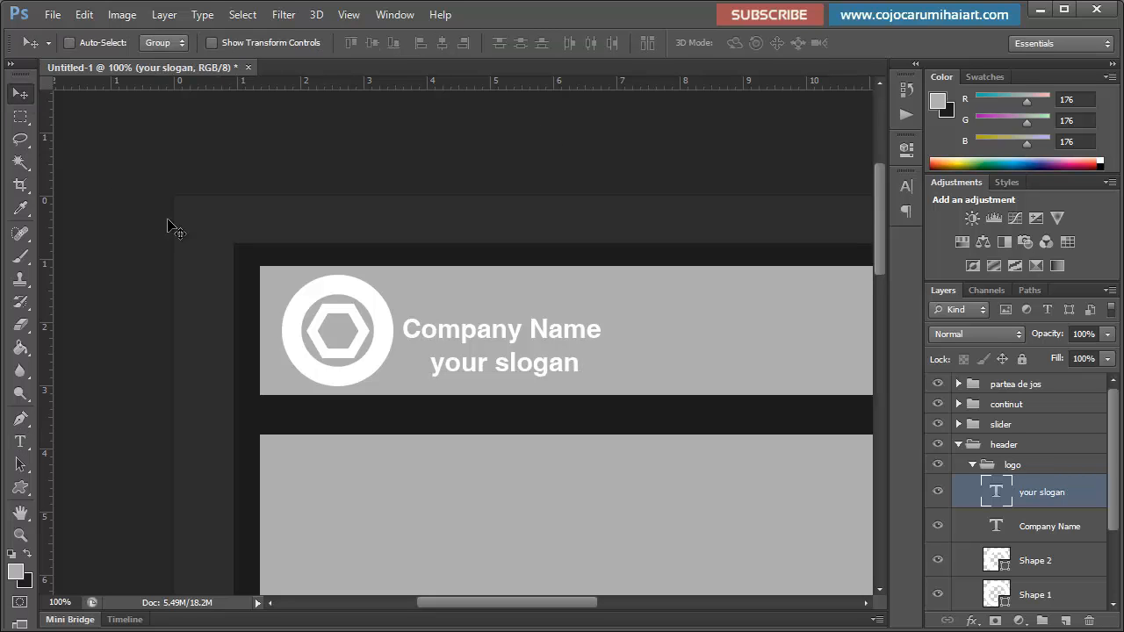
Step: Set the slogan text to 18 pt and place it directly under the company name, flush with its left edge
{"action": "left_click", "coordinate": [913, 181]}
{"action": "left_click", "coordinate": [782, 221]}
{"action": "left_click", "coordinate": [764, 402]}
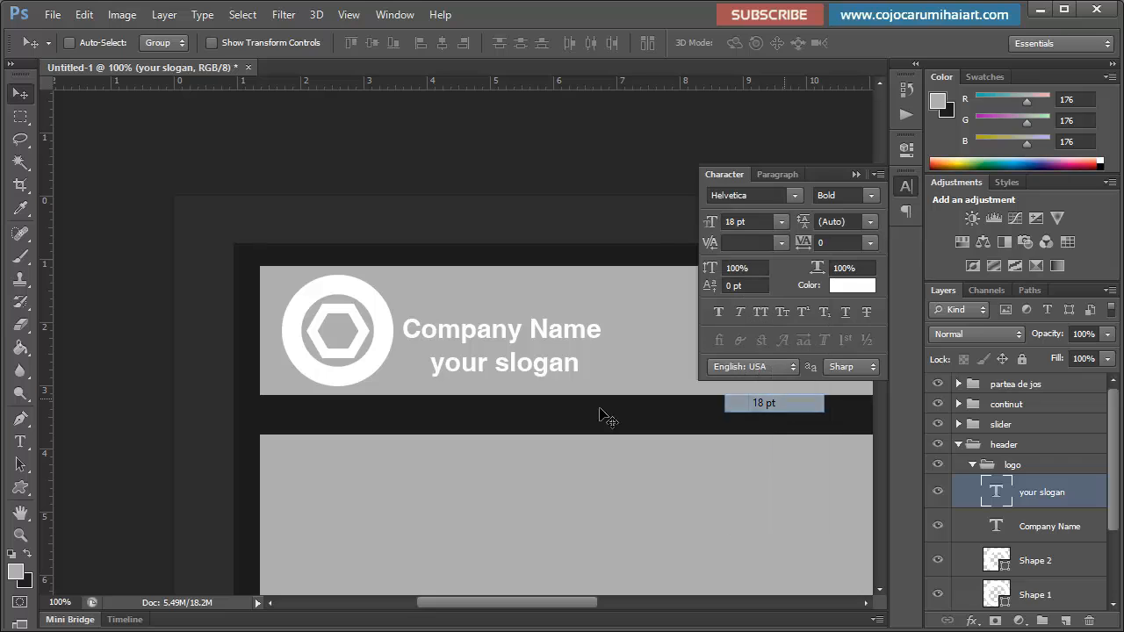
{"action": "left_click_drag", "start_coordinate": [599, 416], "coordinate": [494, 389]}
{"action": "left_click", "coordinate": [856, 174]}
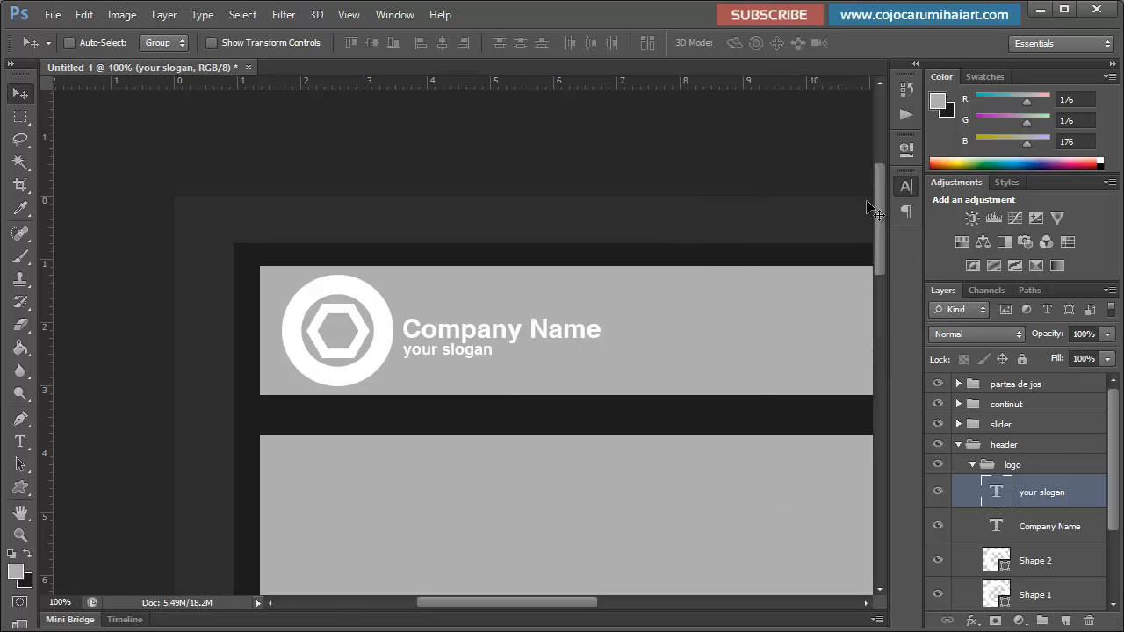
Step: Scale the ring and hexagon shapes together proportionally about their centre to about 73%
{"action": "scroll", "coordinate": [1031, 527], "scroll_direction": "down", "scroll_amount": 2}
{"action": "left_click", "coordinate": [1041, 523]}
{"action": "left_click", "coordinate": [963, 560], "text": "shift"}
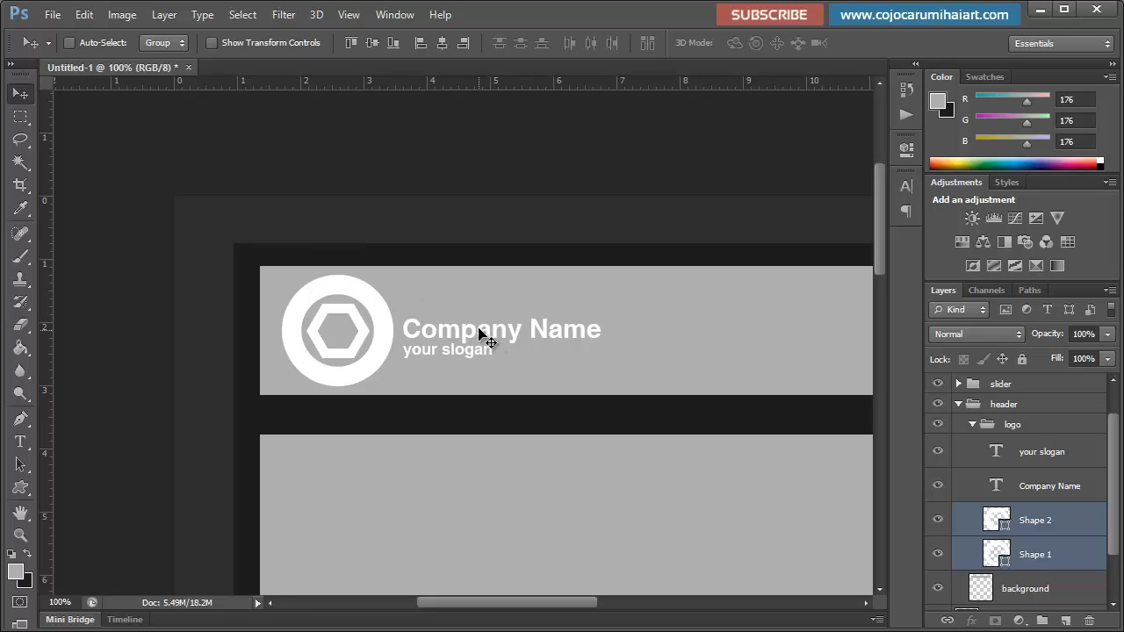
{"action": "key", "text": "ctrl+t"}
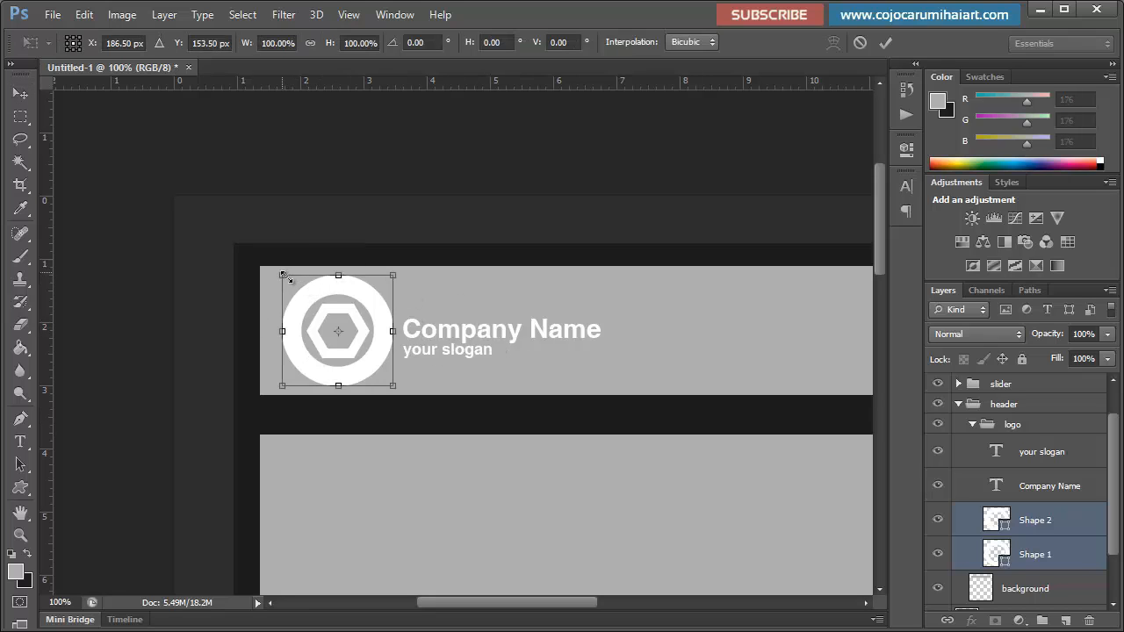
{"action": "left_click_drag", "start_coordinate": [284, 276], "coordinate": [298, 286]}
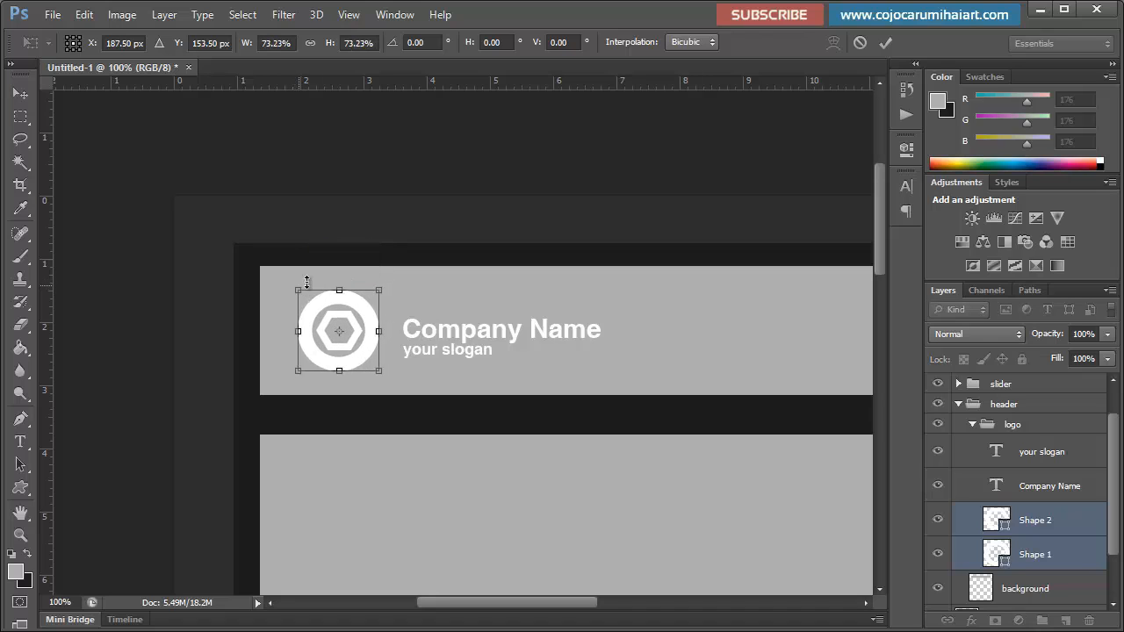
{"action": "key", "text": "Return"}
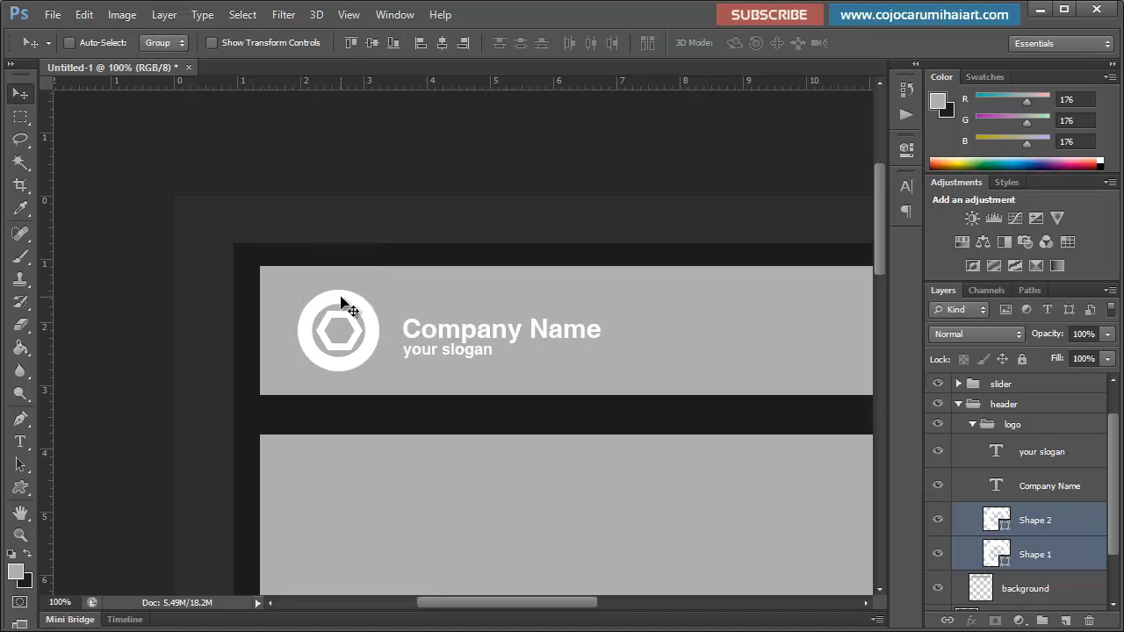
Step: Move the company name and slogan together about 0.17 in closer to the ring and about 0.1 in up
{"action": "left_click", "coordinate": [1063, 493]}
{"action": "left_click", "coordinate": [1054, 454]}
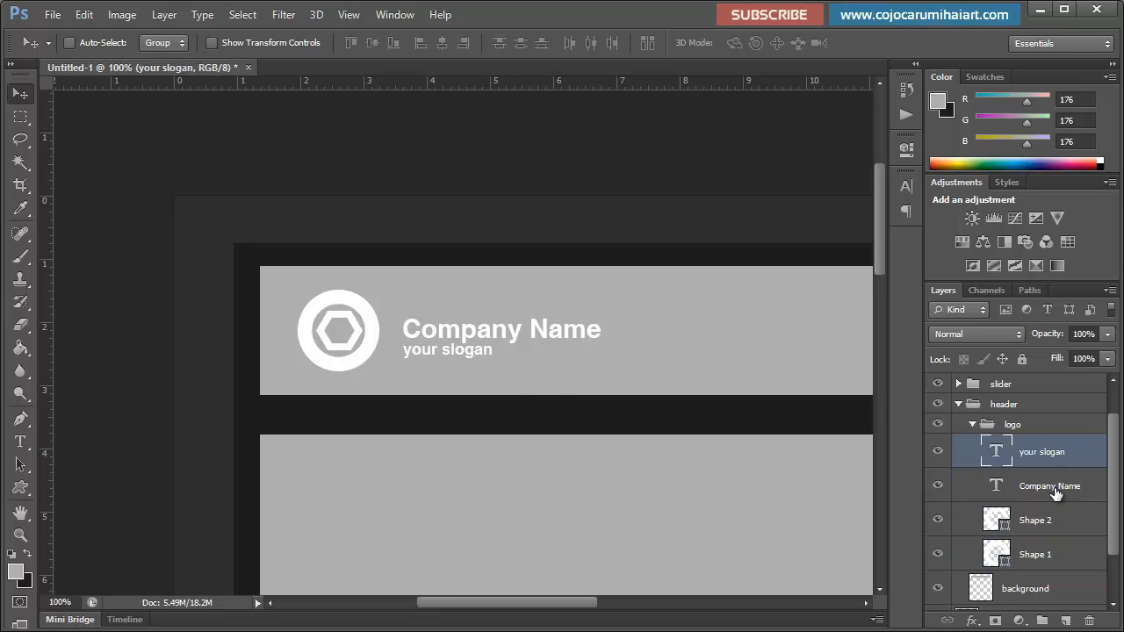
{"action": "left_click", "coordinate": [1056, 494], "text": "shift"}
{"action": "left_click_drag", "start_coordinate": [504, 377], "coordinate": [494, 370]}
Step: Collapse the logo group and shift the whole group about 0.26 in horizontally toward the header's left edge
{"action": "left_click", "coordinate": [1042, 527], "text": "shift"}
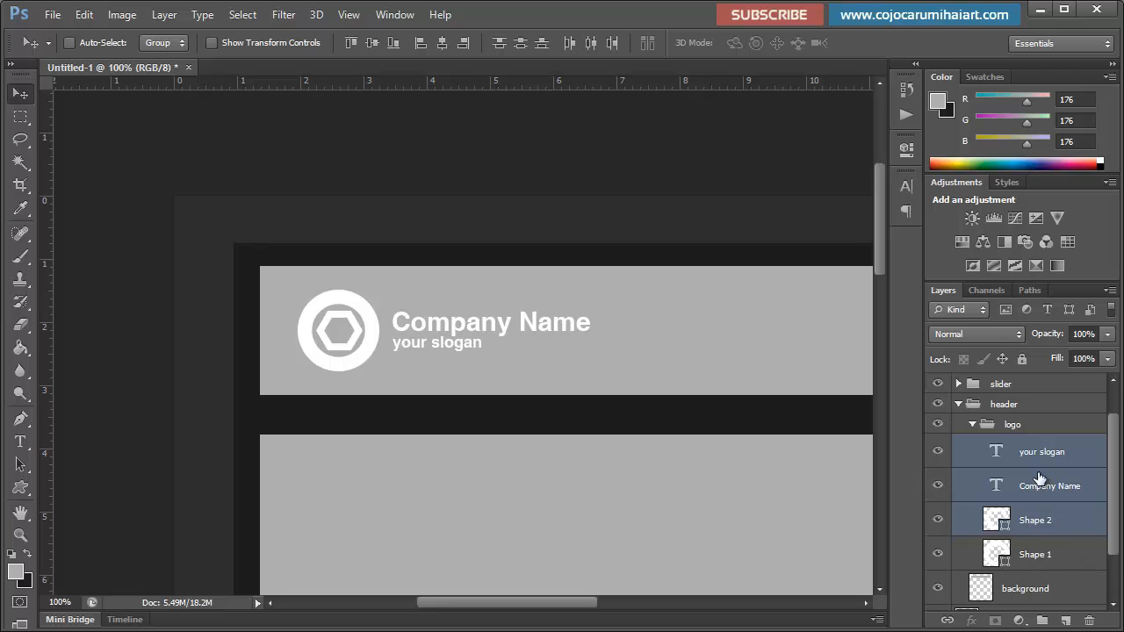
{"action": "left_click", "coordinate": [970, 428]}
{"action": "left_click_drag", "start_coordinate": [415, 347], "coordinate": [439, 321]}
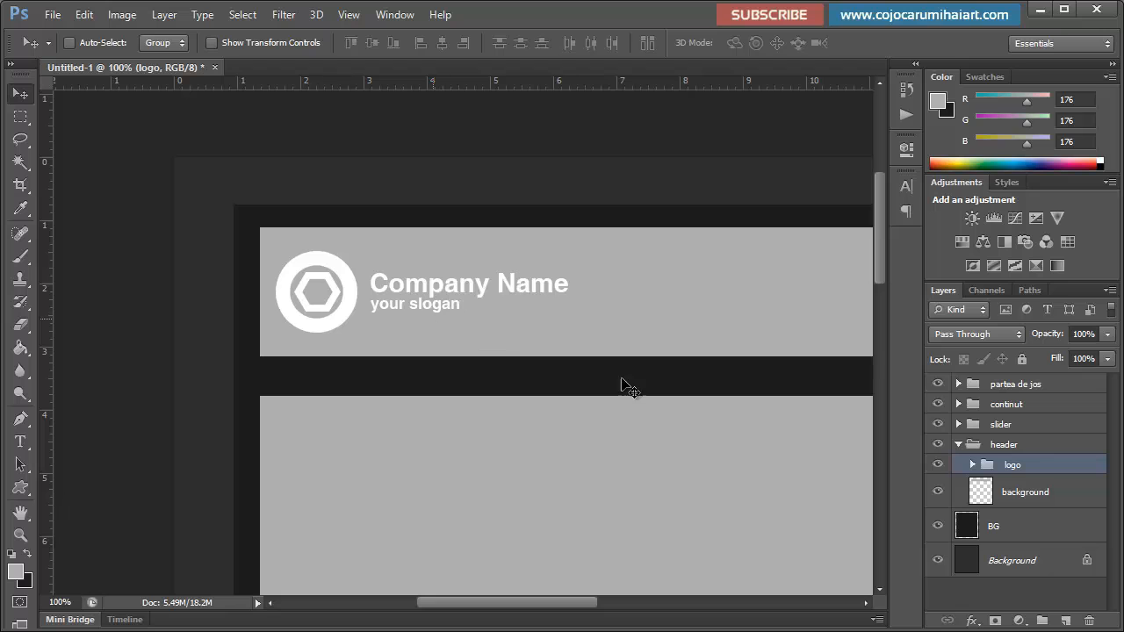
{"action": "left_click_drag", "start_coordinate": [465, 278], "coordinate": [470, 279]}
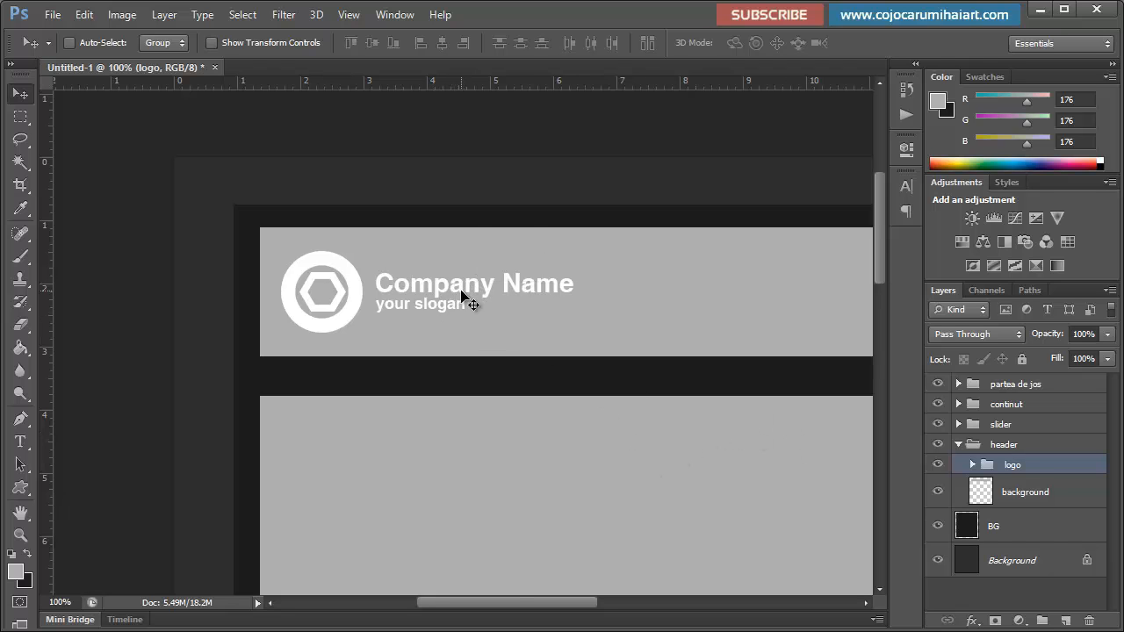
Step: Examine the logo's size and placement against the whole page layout
{"action": "key", "text": "ctrl+plus"}
{"action": "key", "text": "ctrl+minus"}
{"action": "key", "text": "ctrl+minus"}
{"action": "key", "text": "ctrl+minus"}
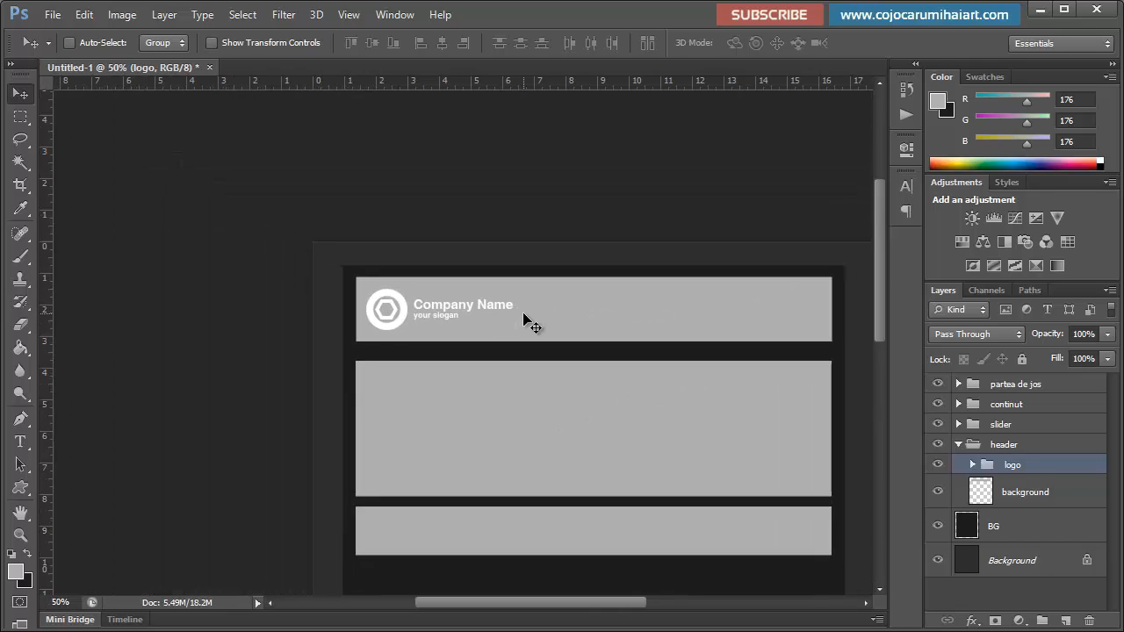
{"action": "key", "text": "ctrl+minus"}
{"action": "key", "text": "ctrl+plus"}
{"action": "key", "text": "ctrl+plus"}
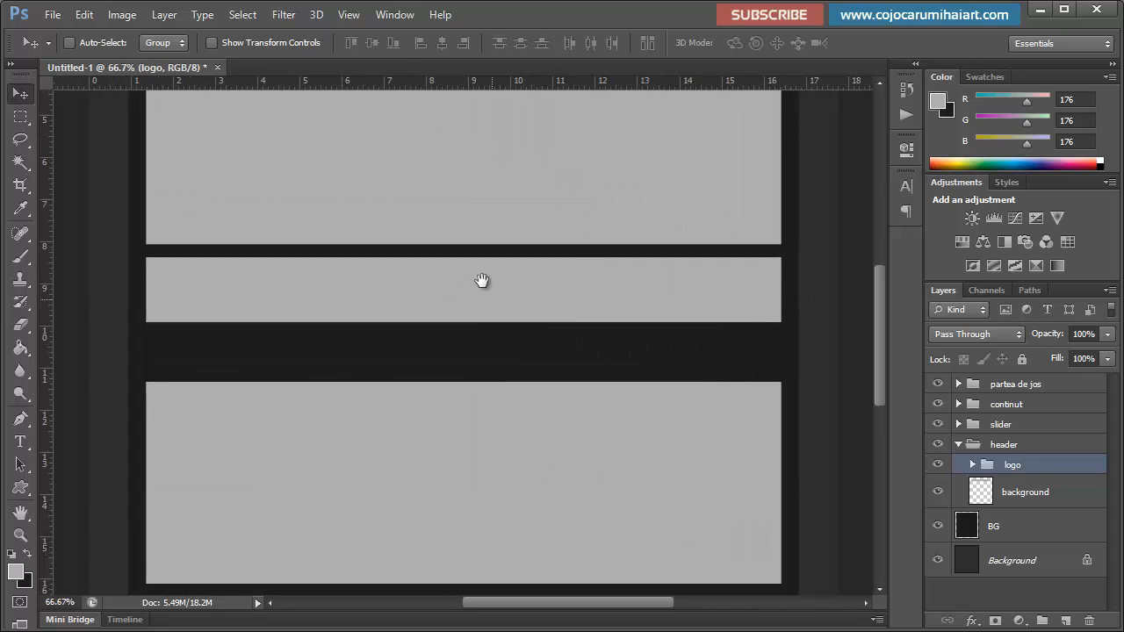
{"action": "scroll", "coordinate": [482, 290], "scroll_direction": "up", "scroll_amount": 5}
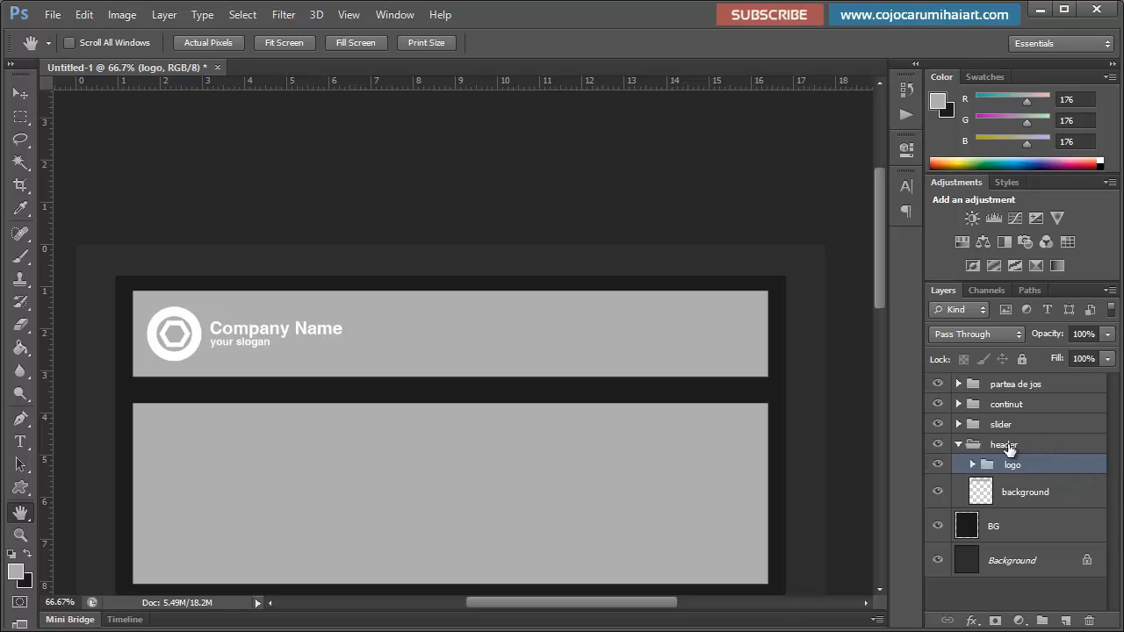
Step: Add an empty layer above the logo inside the header group, and check what the logo and background layers contain by toggling their visibility
{"action": "left_click", "coordinate": [1065, 620]}
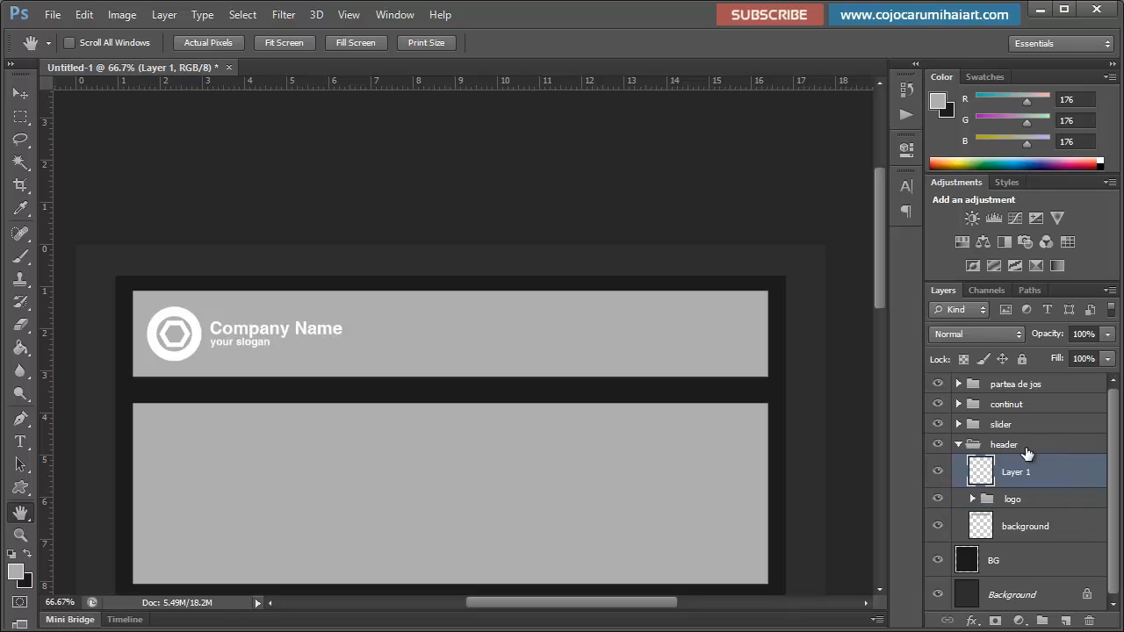
{"action": "left_click", "coordinate": [938, 498]}
{"action": "left_click", "coordinate": [938, 497]}
{"action": "left_click", "coordinate": [937, 525]}
{"action": "left_click", "coordinate": [937, 526]}
{"action": "left_click", "coordinate": [1043, 527]}
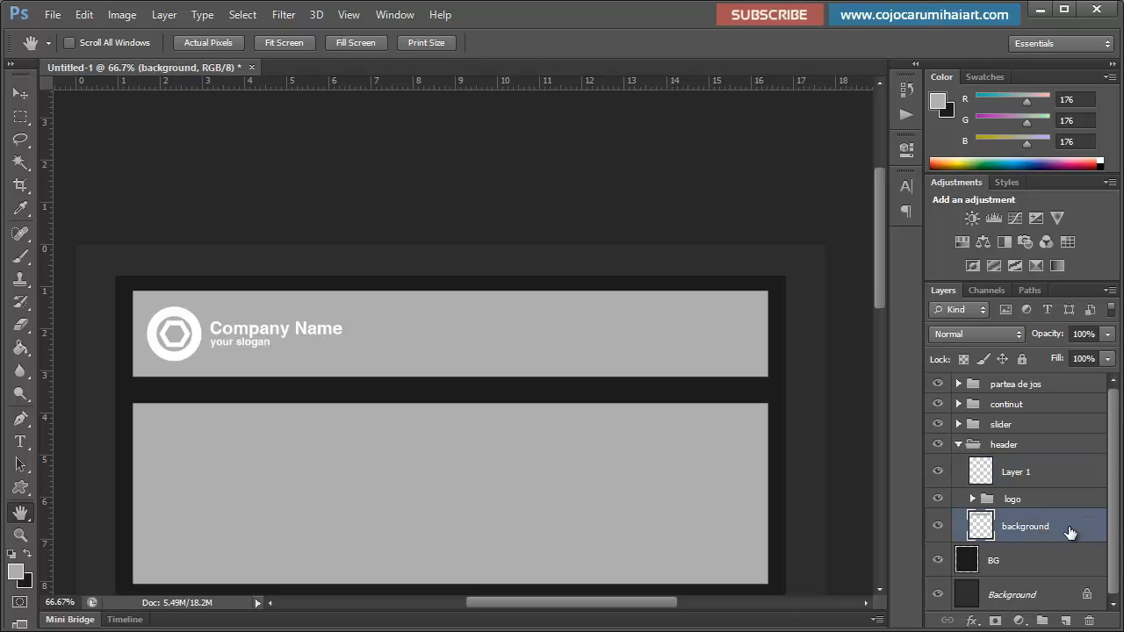
{"action": "double_click", "coordinate": [1068, 522]}
{"action": "left_click_drag", "start_coordinate": [1021, 261], "coordinate": [791, 179]}
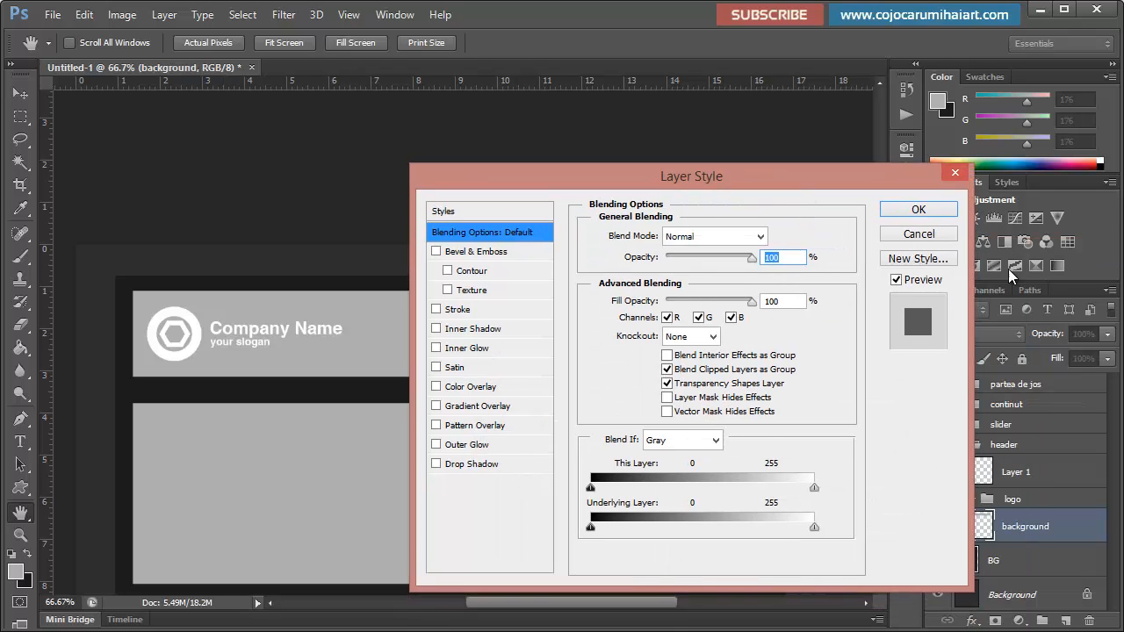
{"action": "left_click", "coordinate": [935, 236]}
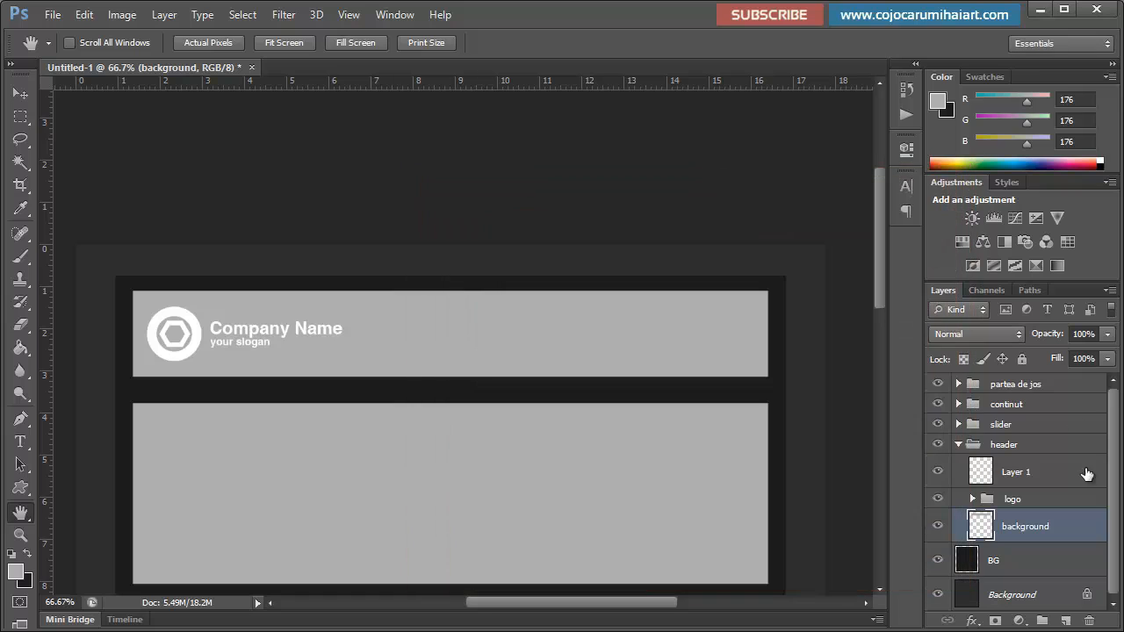
Step: Enable a Color Overlay effect on the header's background layer through its blending options
{"action": "right_click", "coordinate": [1067, 525]}
{"action": "left_click", "coordinate": [859, 212]}
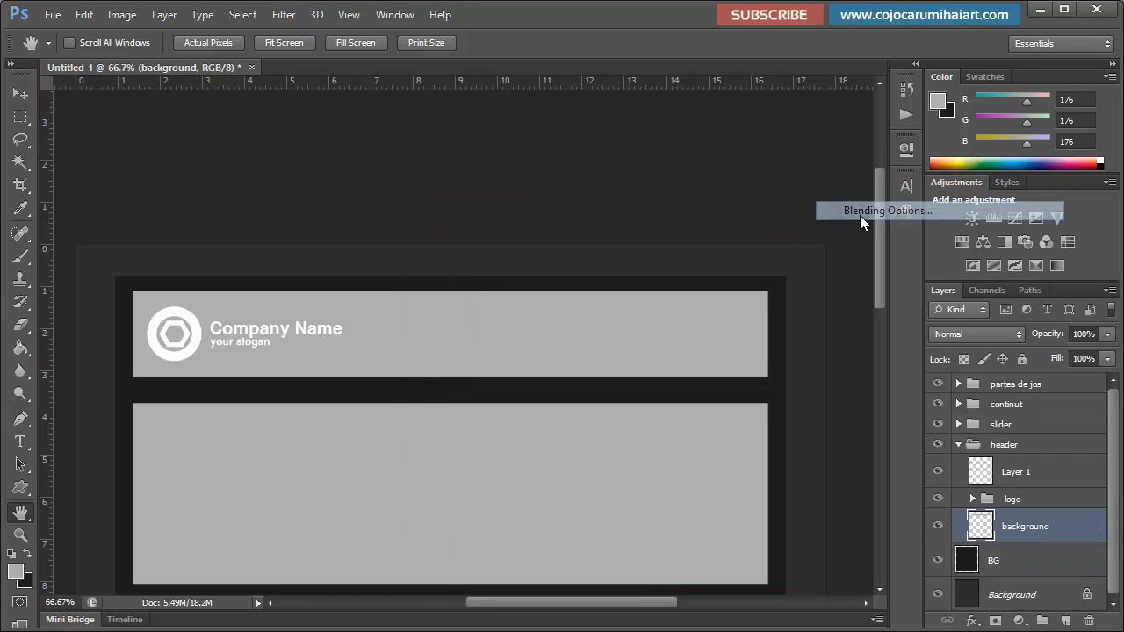
{"action": "left_click_drag", "start_coordinate": [538, 165], "coordinate": [554, 149]}
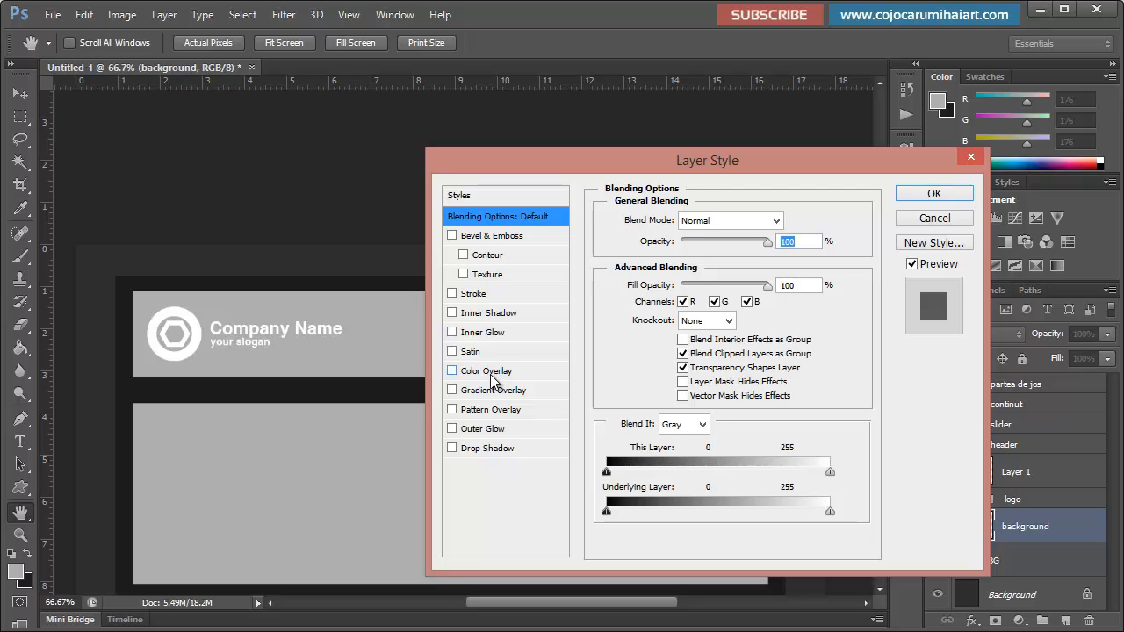
{"action": "left_click", "coordinate": [489, 372]}
{"action": "left_click_drag", "start_coordinate": [693, 168], "coordinate": [802, 121]}
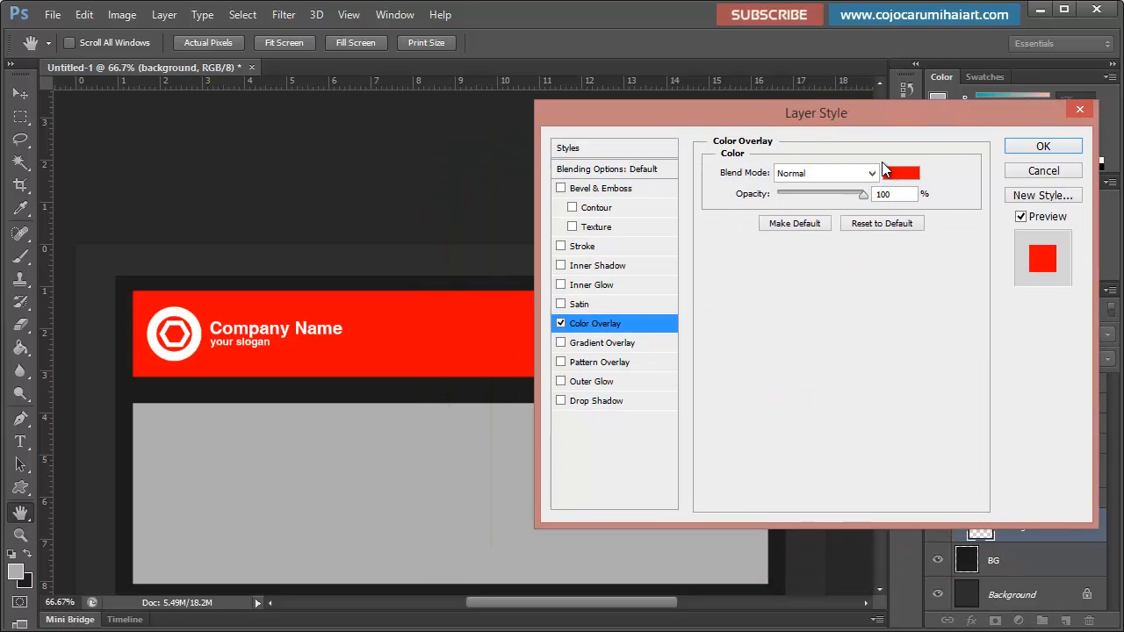
Step: Set the header background's overlay colour to #292929 and apply the layer style
{"action": "left_click", "coordinate": [900, 172]}
{"action": "left_click_drag", "start_coordinate": [698, 211], "coordinate": [889, 185]}
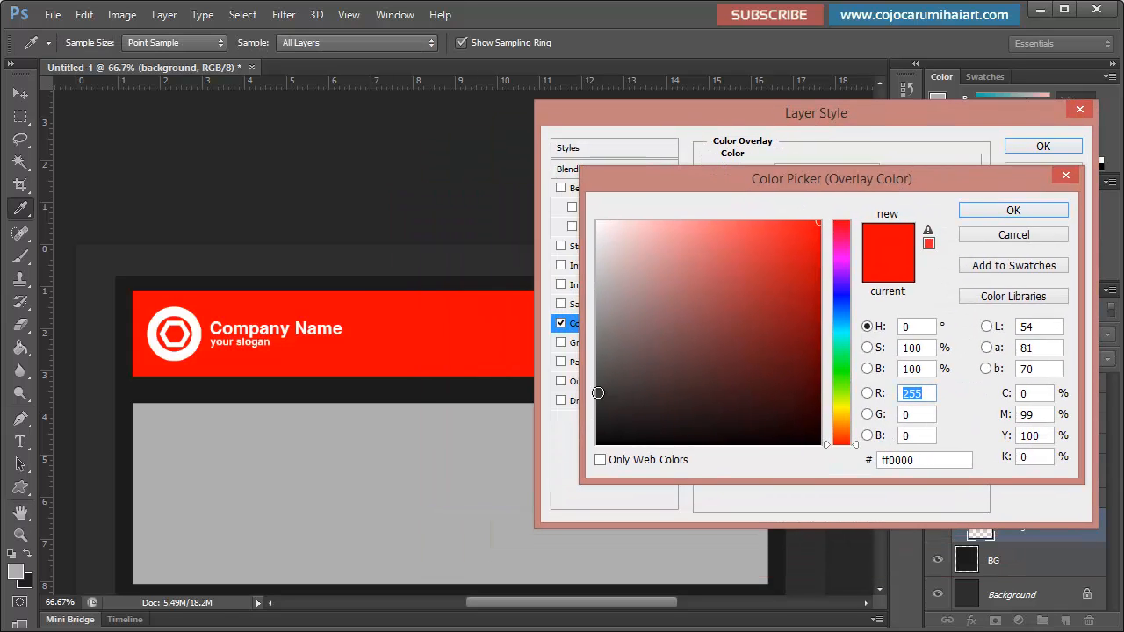
{"action": "left_click", "coordinate": [597, 407]}
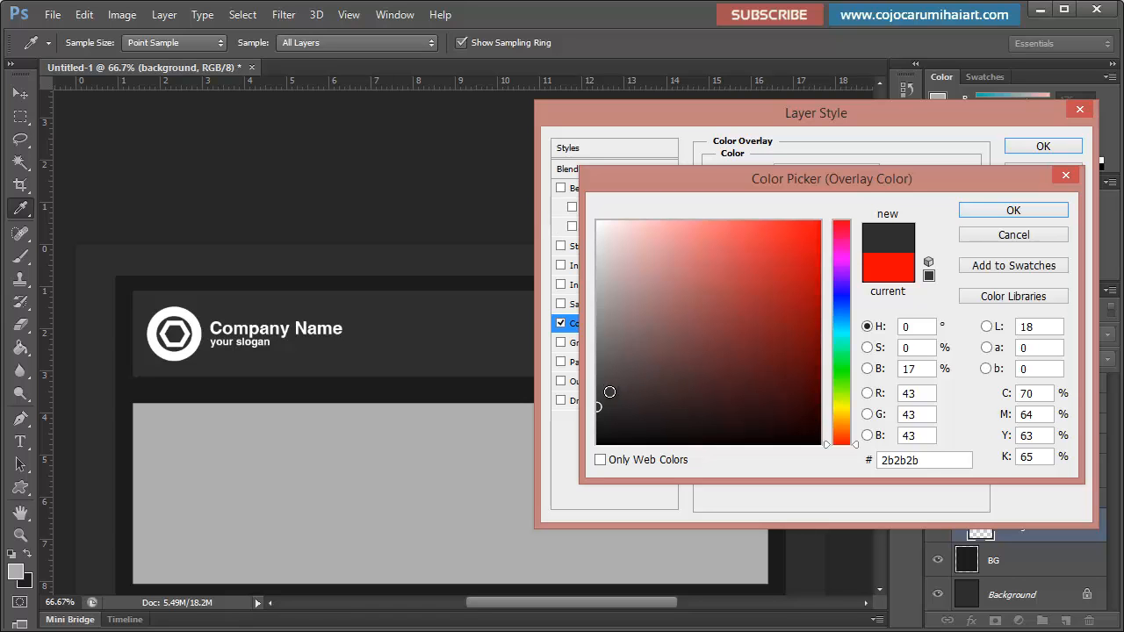
{"action": "left_click", "coordinate": [949, 458]}
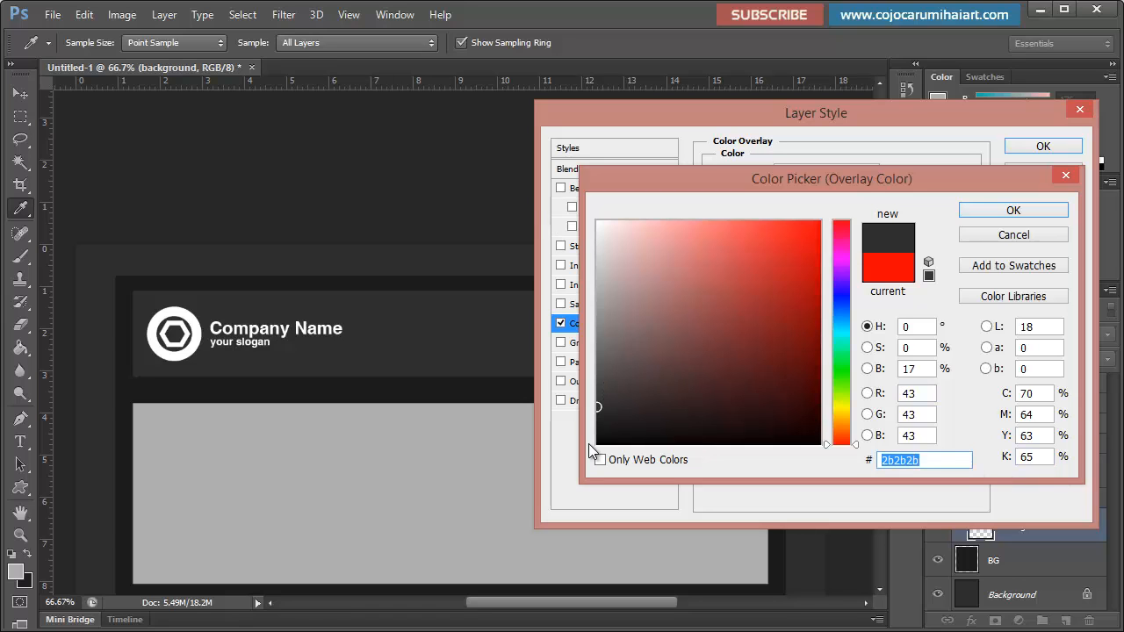
{"action": "type", "text": "292925"}
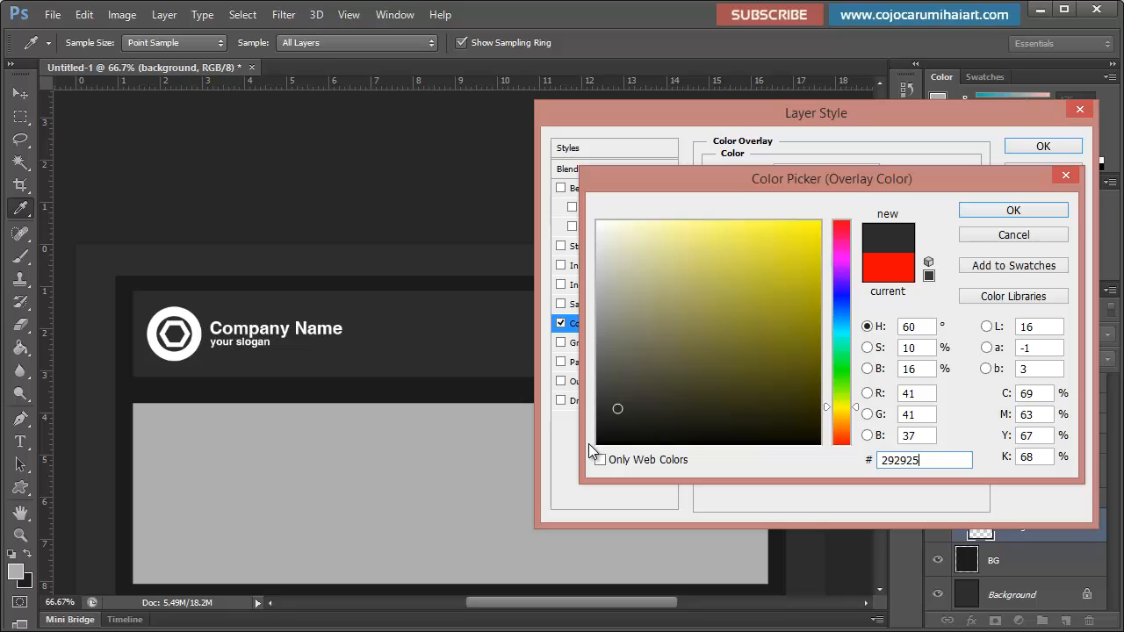
{"action": "key", "text": "BackSpace"}
{"action": "type", "text": "9"}
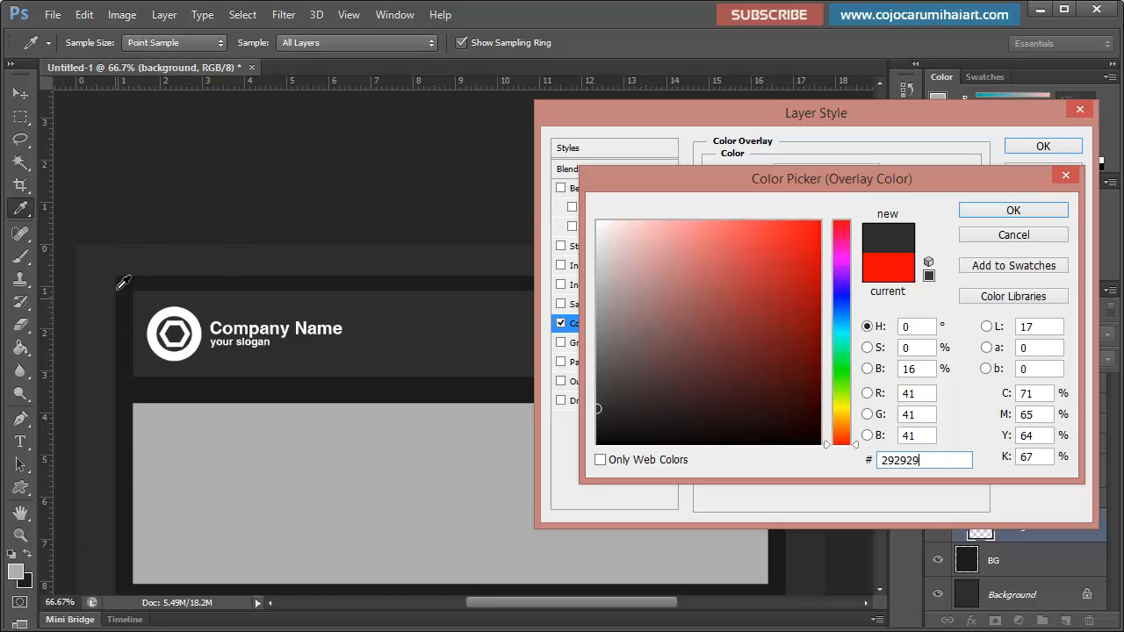
{"action": "left_click", "coordinate": [1001, 209]}
{"action": "left_click", "coordinate": [1040, 147]}
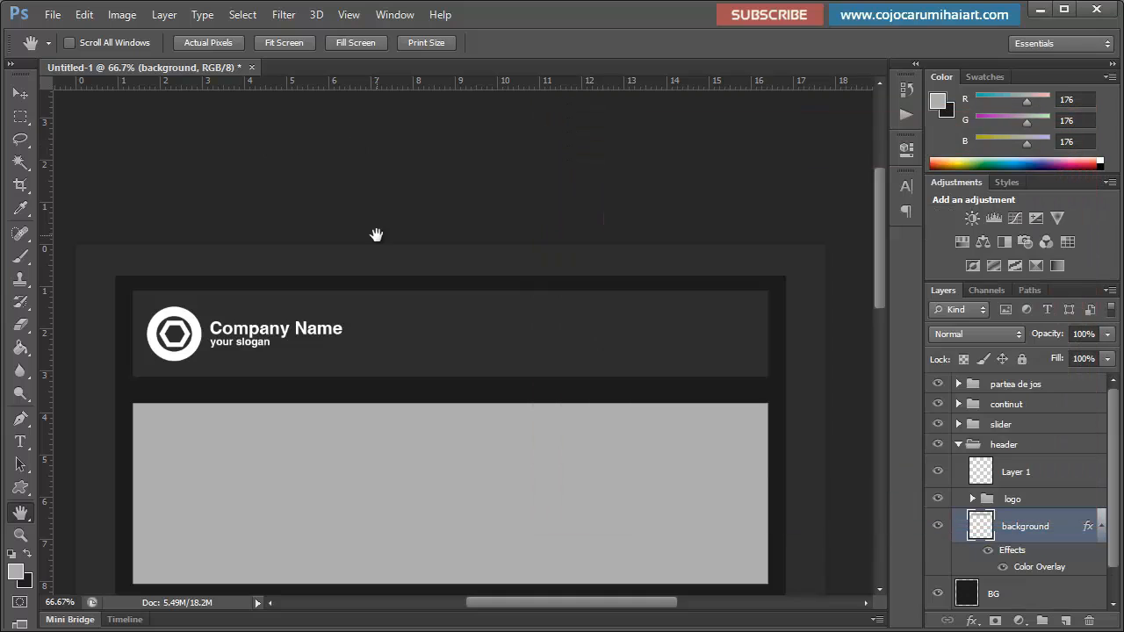
Step: Add the text CLIENT LOGIN on the header's empty layer and move it near the header's upper edge, right of centre
{"action": "left_click", "coordinate": [17, 93]}
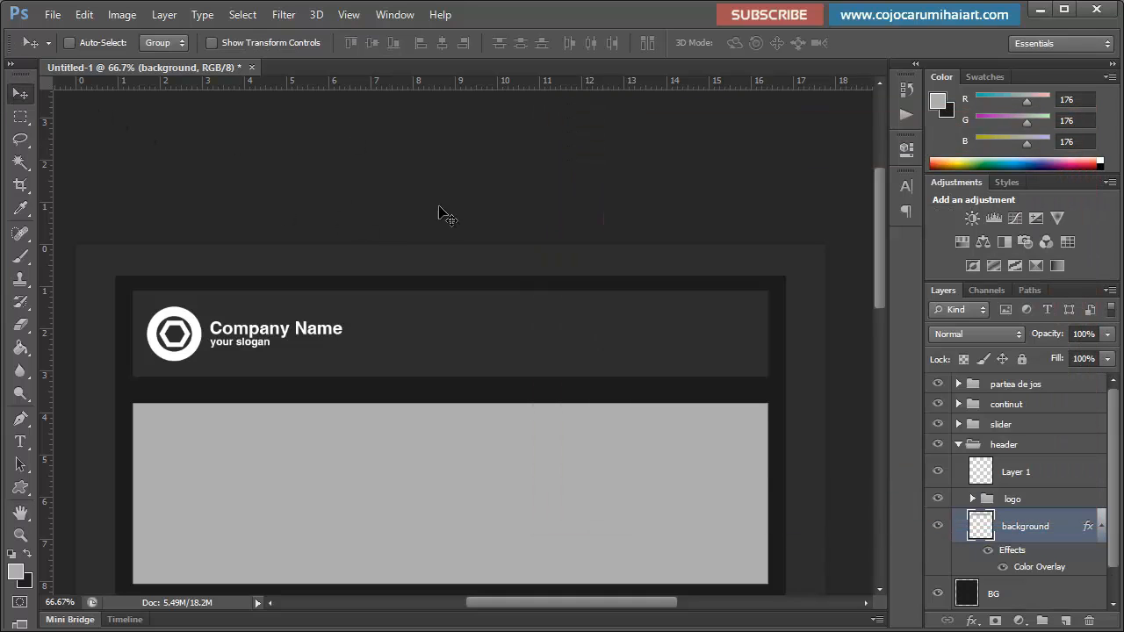
{"action": "left_click", "coordinate": [1019, 474]}
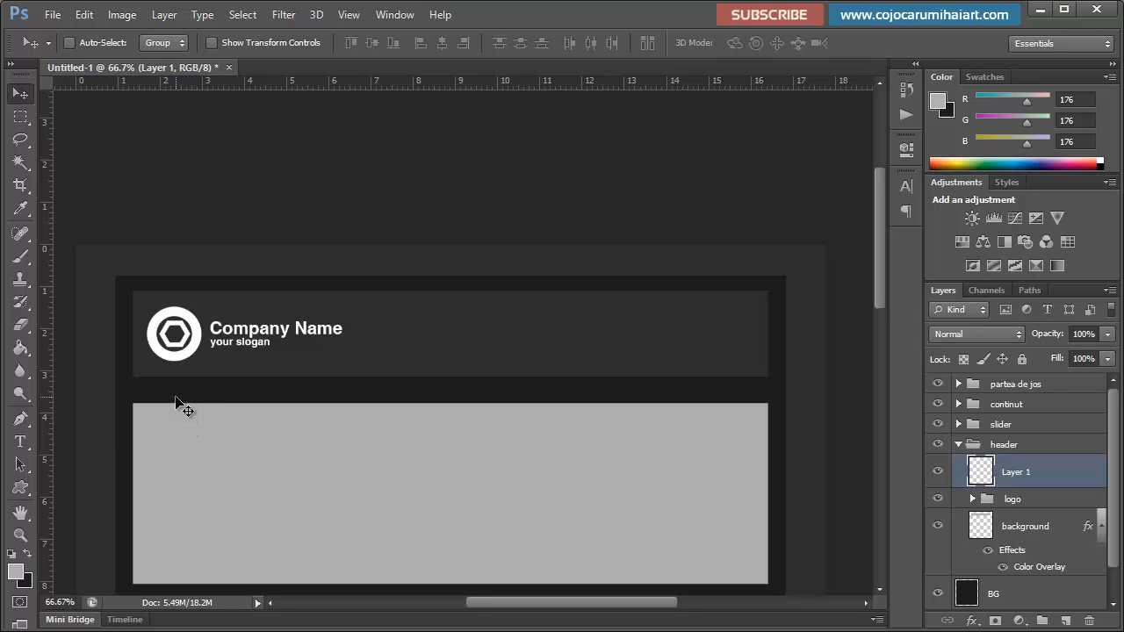
{"action": "key", "text": "t"}
{"action": "left_click", "coordinate": [392, 353]}
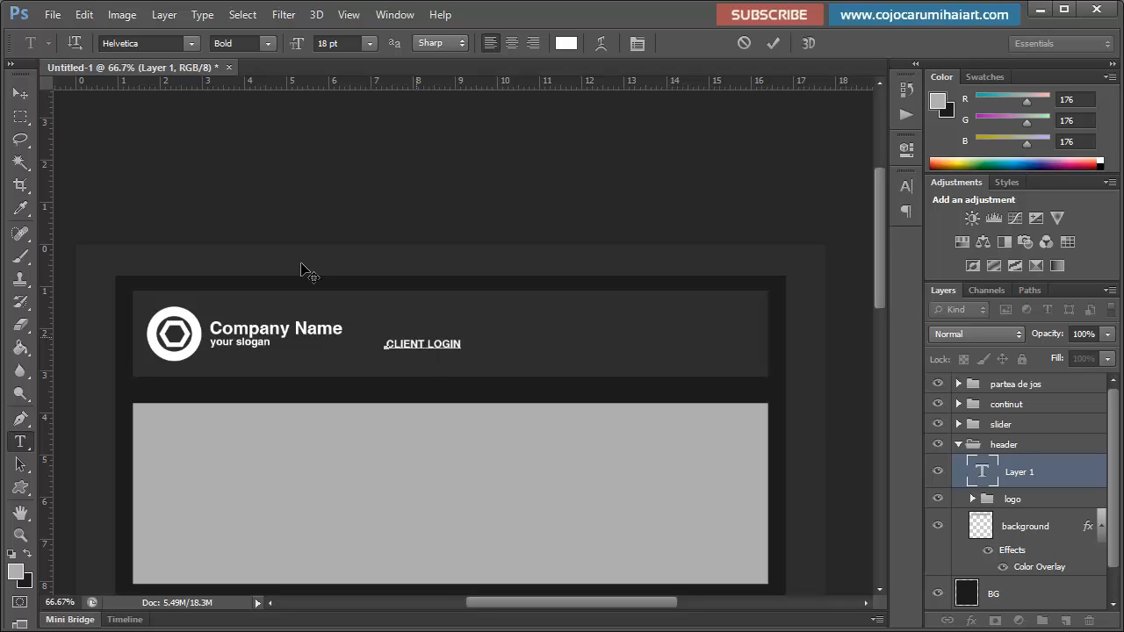
{"action": "left_click", "coordinate": [20, 93]}
{"action": "left_click_drag", "start_coordinate": [471, 437], "coordinate": [650, 395]}
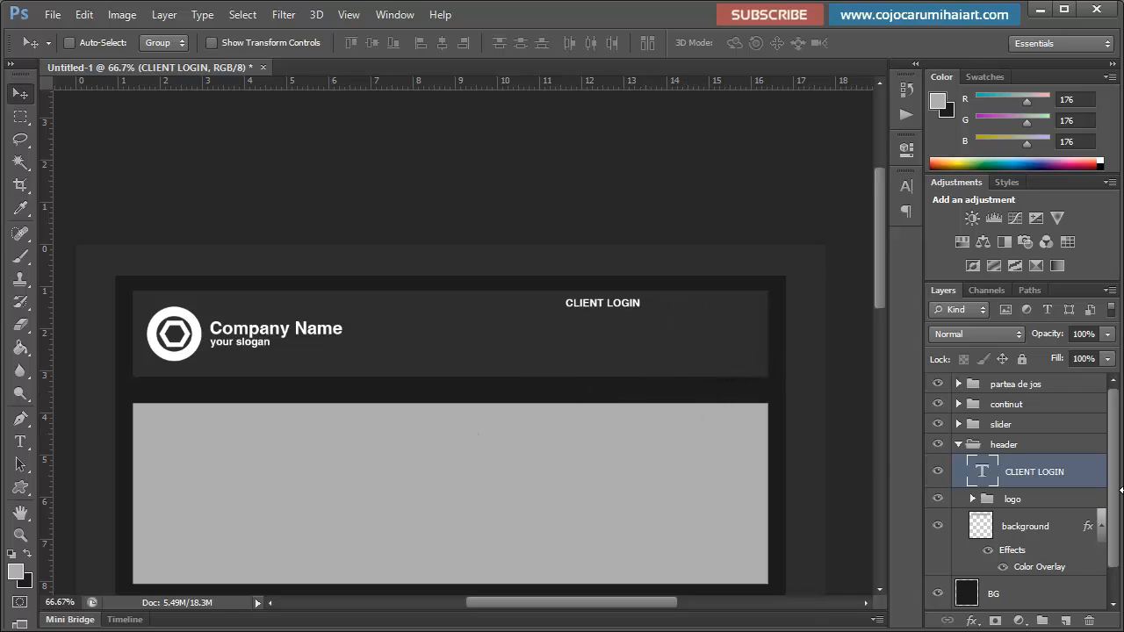
Step: Create a CONTACT text on a new layer and place it to the right of CLIENT LOGIN on the same line
{"action": "left_click", "coordinate": [1065, 620]}
{"action": "key", "text": "t"}
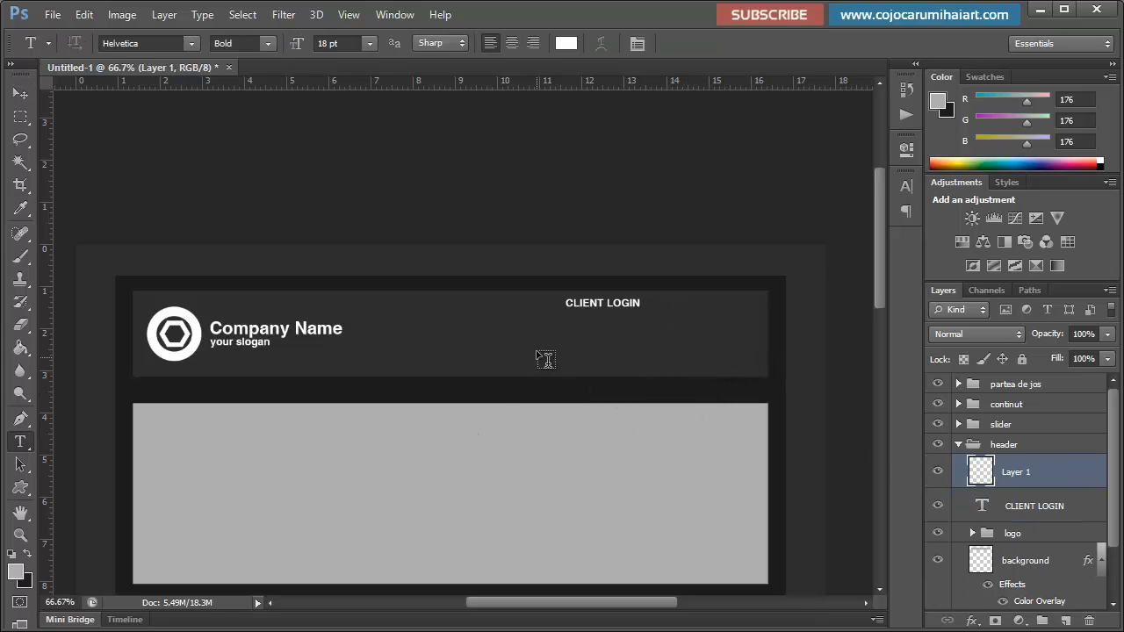
{"action": "right_click", "coordinate": [20, 441]}
{"action": "left_click", "coordinate": [75, 441]}
{"action": "left_click", "coordinate": [521, 342]}
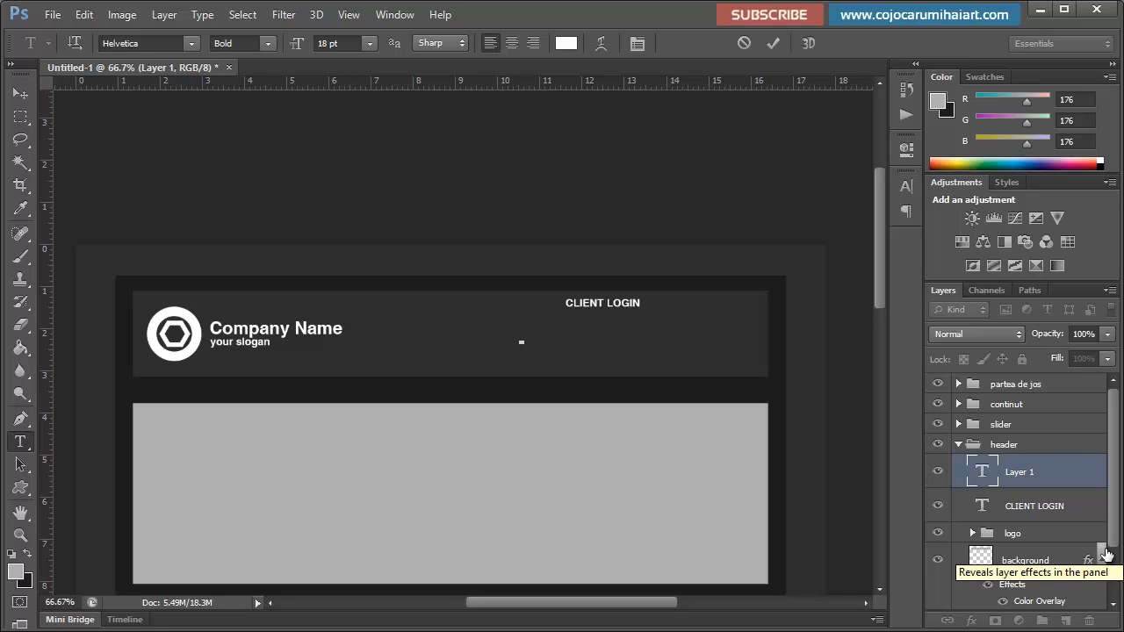
{"action": "type", "text": "CONTACT"}
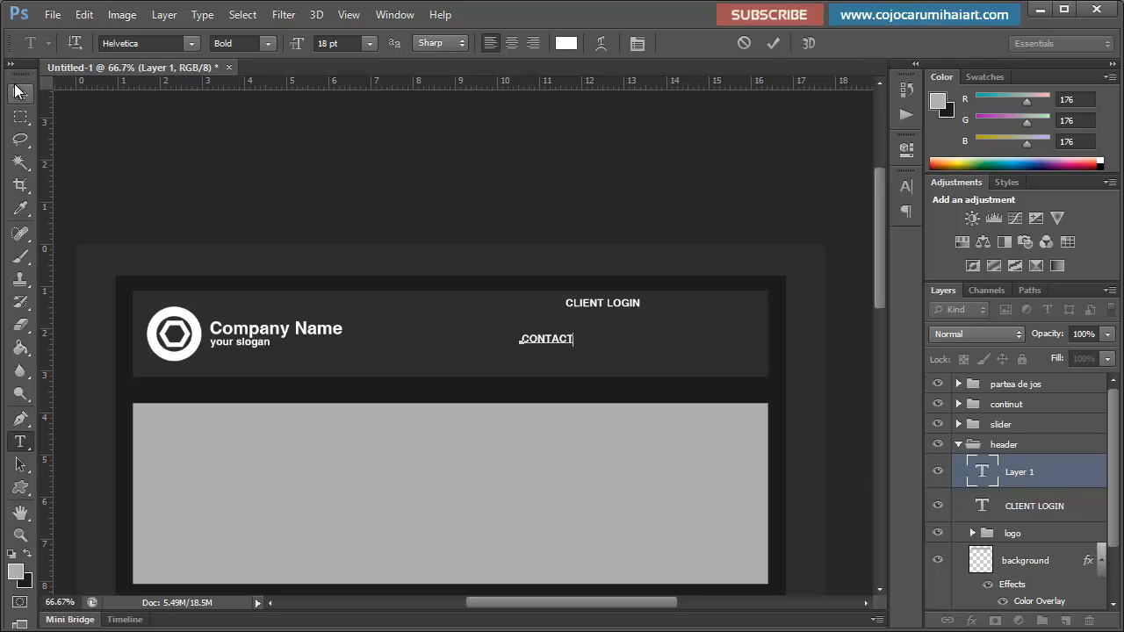
{"action": "left_click", "coordinate": [20, 92]}
{"action": "left_click_drag", "start_coordinate": [627, 389], "coordinate": [716, 349]}
Step: Add a "|" separator text on a new layer and position it between CLIENT LOGIN and CONTACT
{"action": "left_click", "coordinate": [1065, 620]}
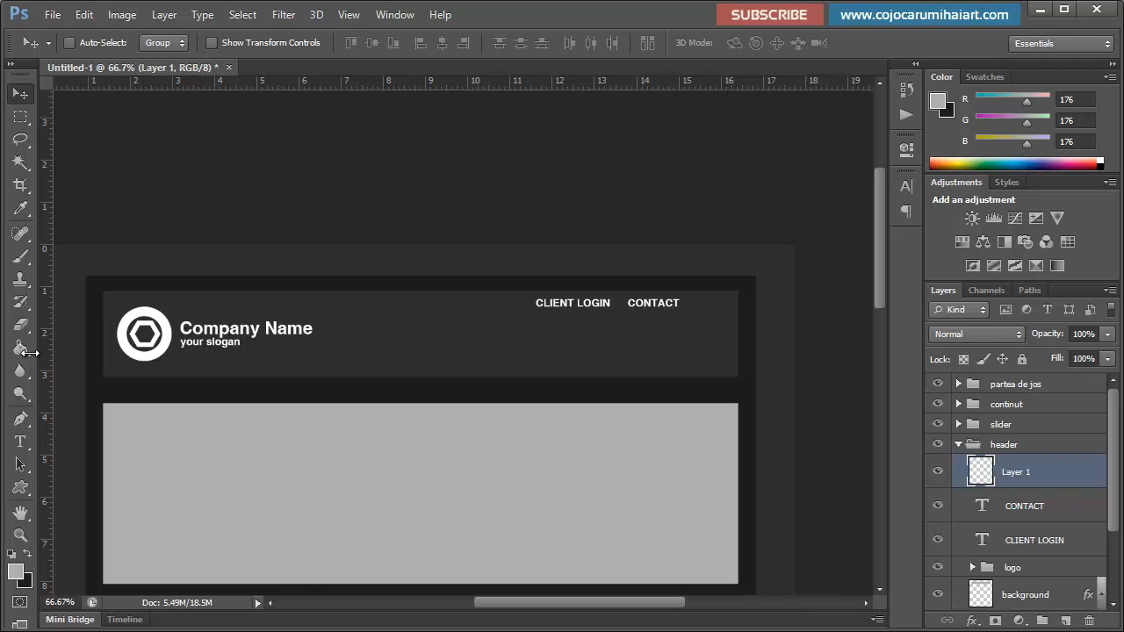
{"action": "key", "text": "t"}
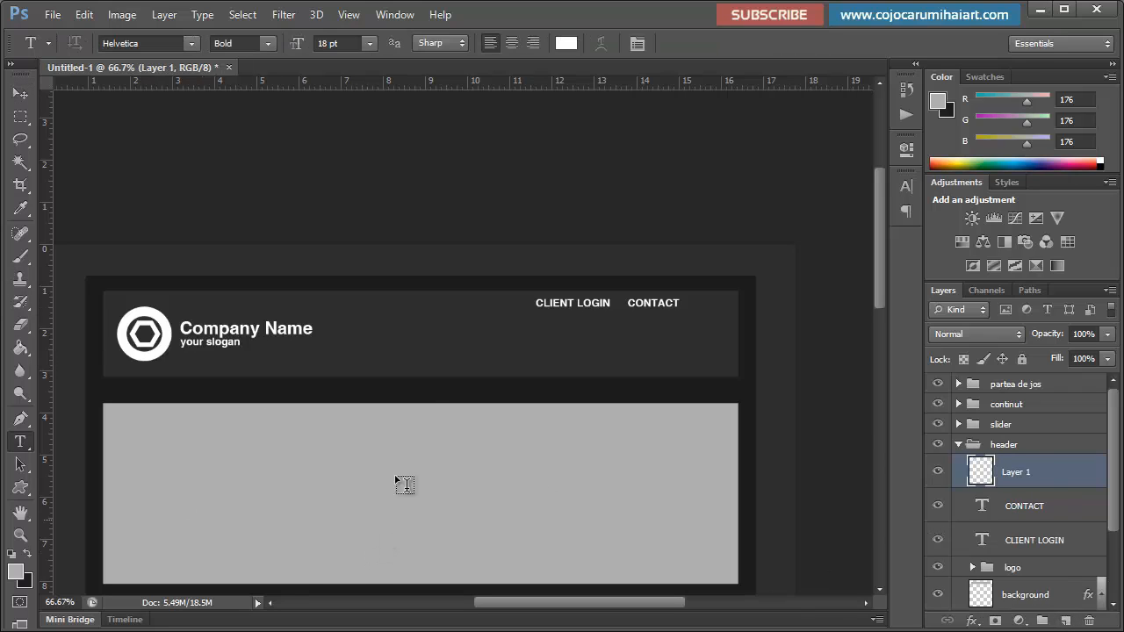
{"action": "left_click", "coordinate": [434, 355]}
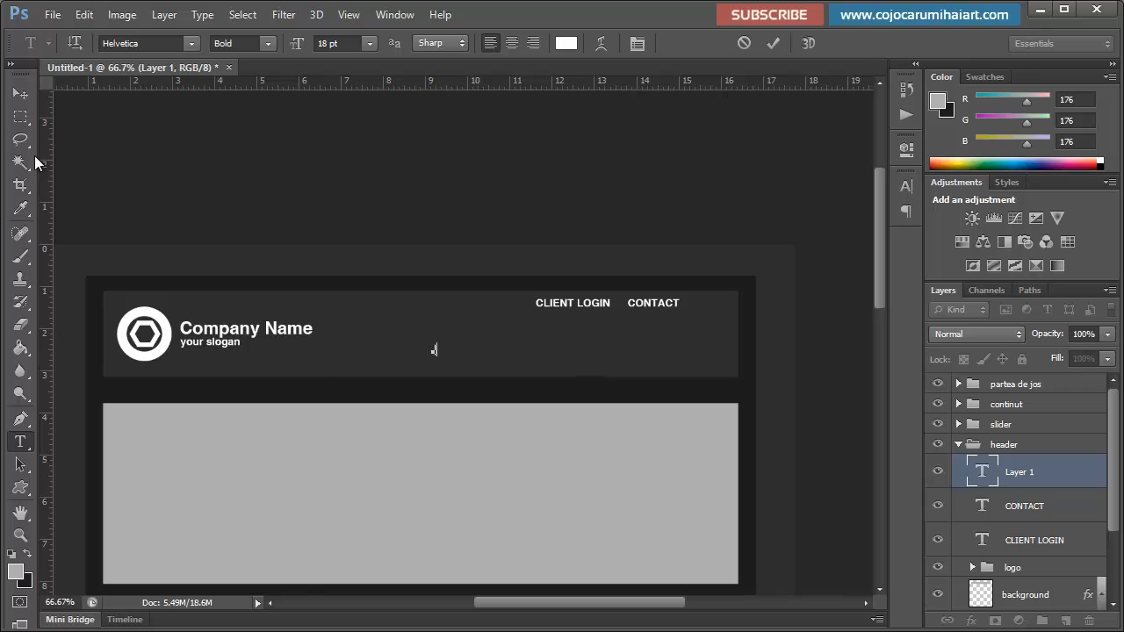
{"action": "left_click", "coordinate": [20, 93]}
{"action": "left_click_drag", "start_coordinate": [477, 382], "coordinate": [660, 342]}
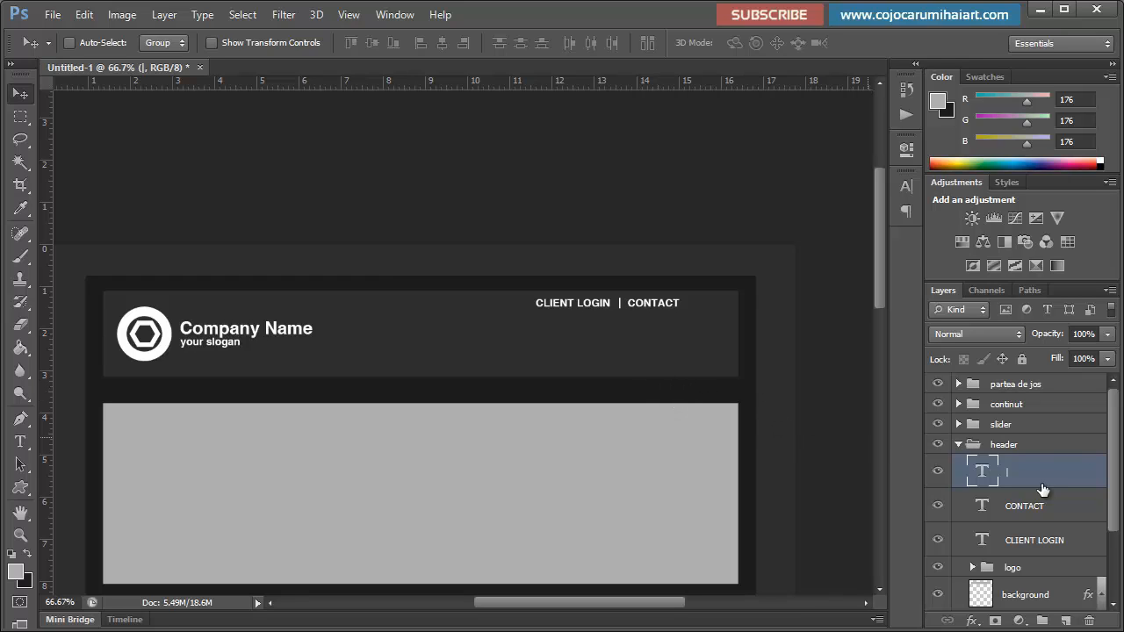
Step: Group the separator, CONTACT and CLIENT LOGIN text layers together inside the header group
{"action": "left_click", "coordinate": [1055, 516], "text": "shift"}
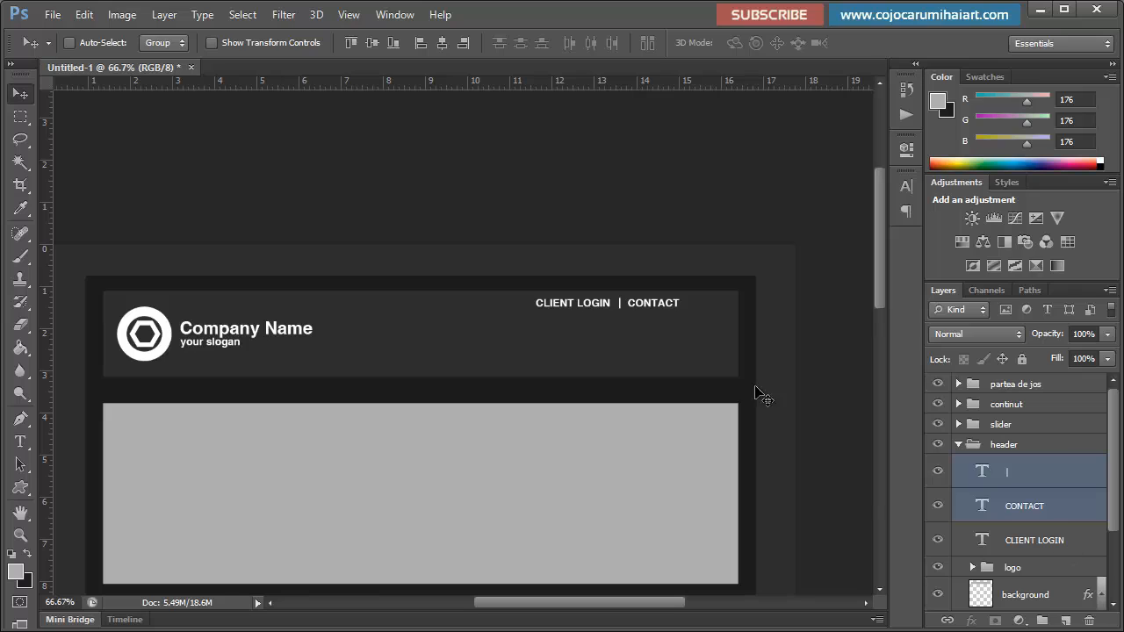
{"action": "scroll", "coordinate": [973, 495], "scroll_direction": "down", "scroll_amount": 1}
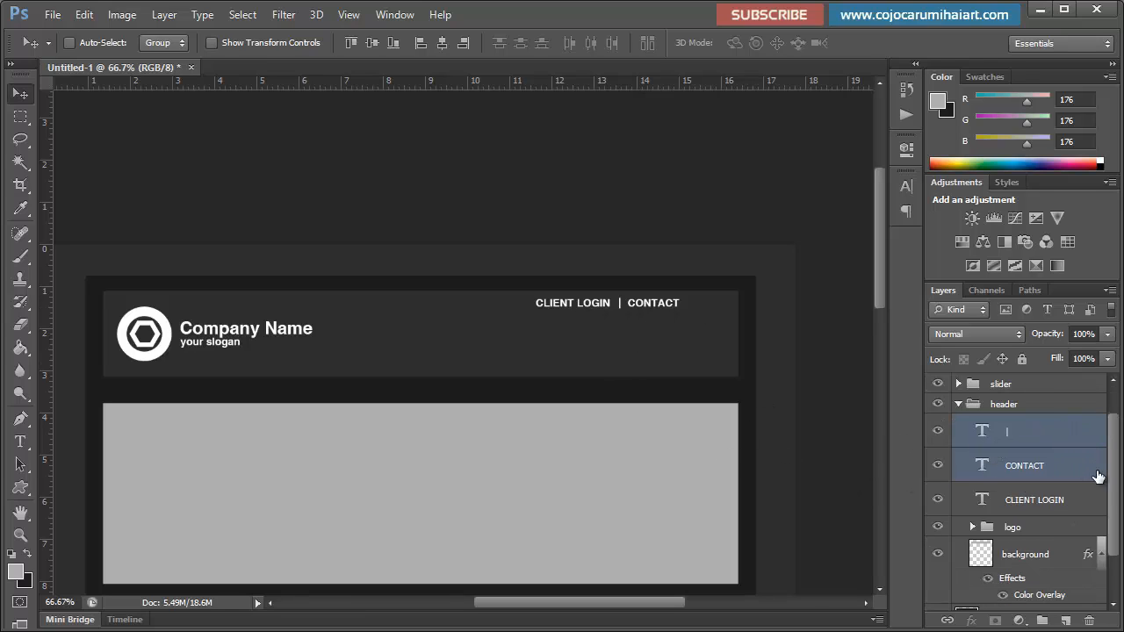
{"action": "left_click", "coordinate": [1068, 508], "text": "shift"}
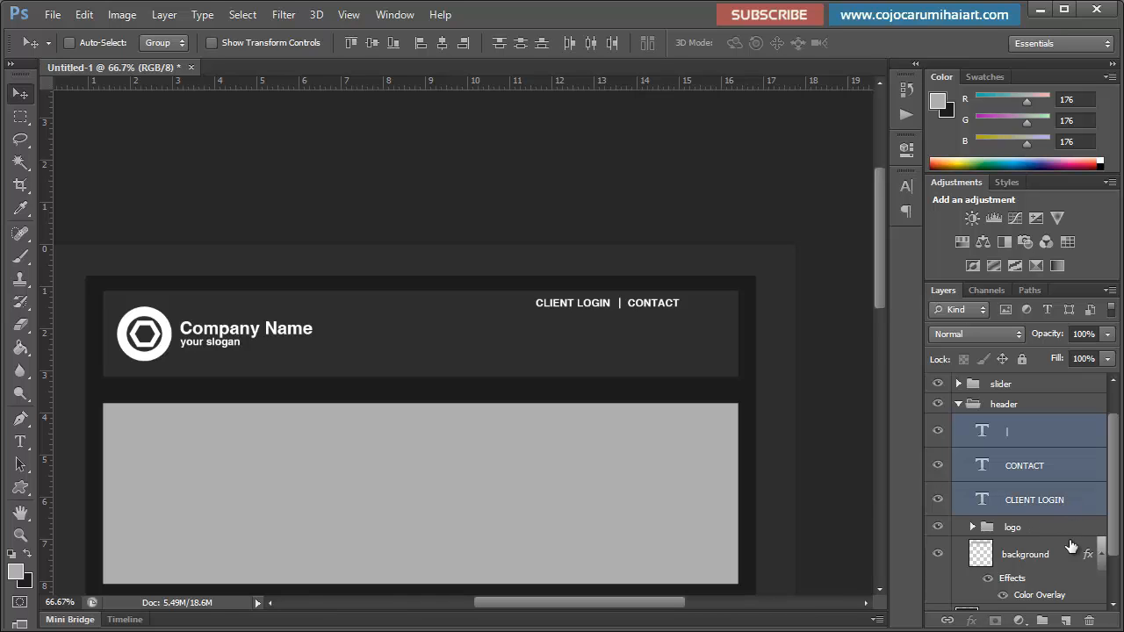
{"action": "left_click_drag", "start_coordinate": [1051, 498], "coordinate": [1041, 621]}
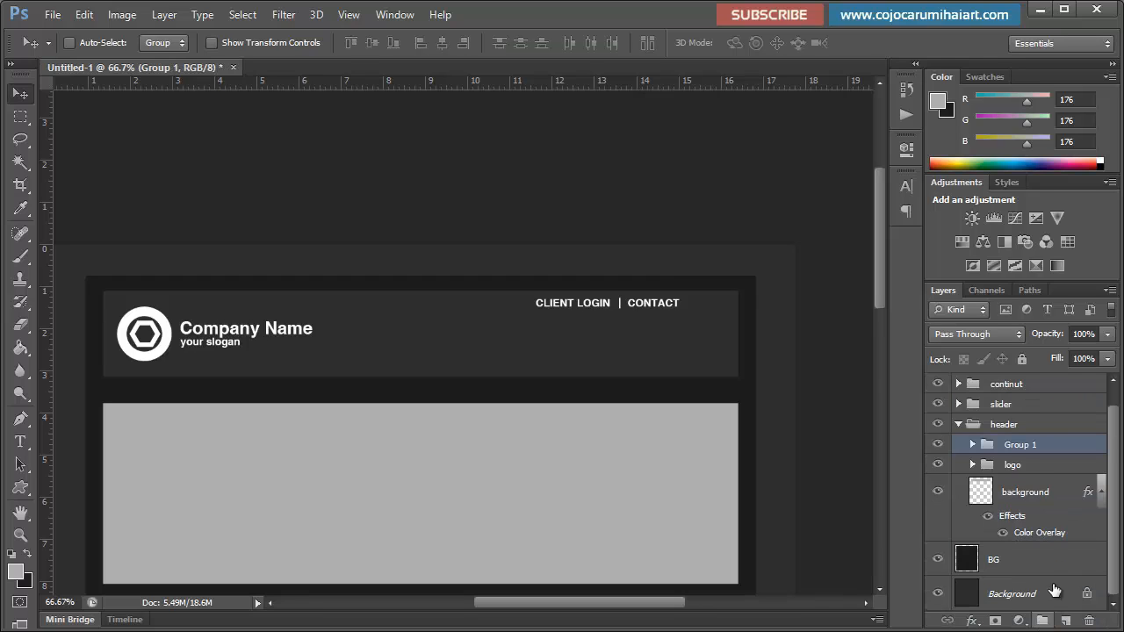
Step: Rename the group holding the CLIENT LOGIN and CONTACT texts to "text header"
{"action": "double_click", "coordinate": [1022, 444]}
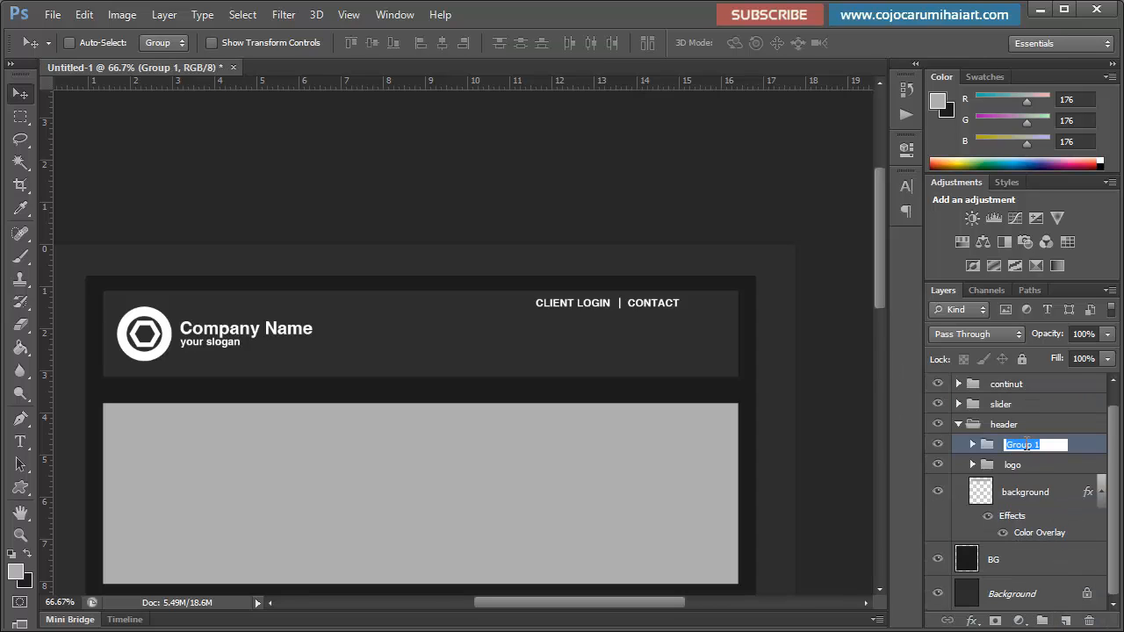
{"action": "type", "text": "TExt header"}
{"action": "key", "text": "Return"}
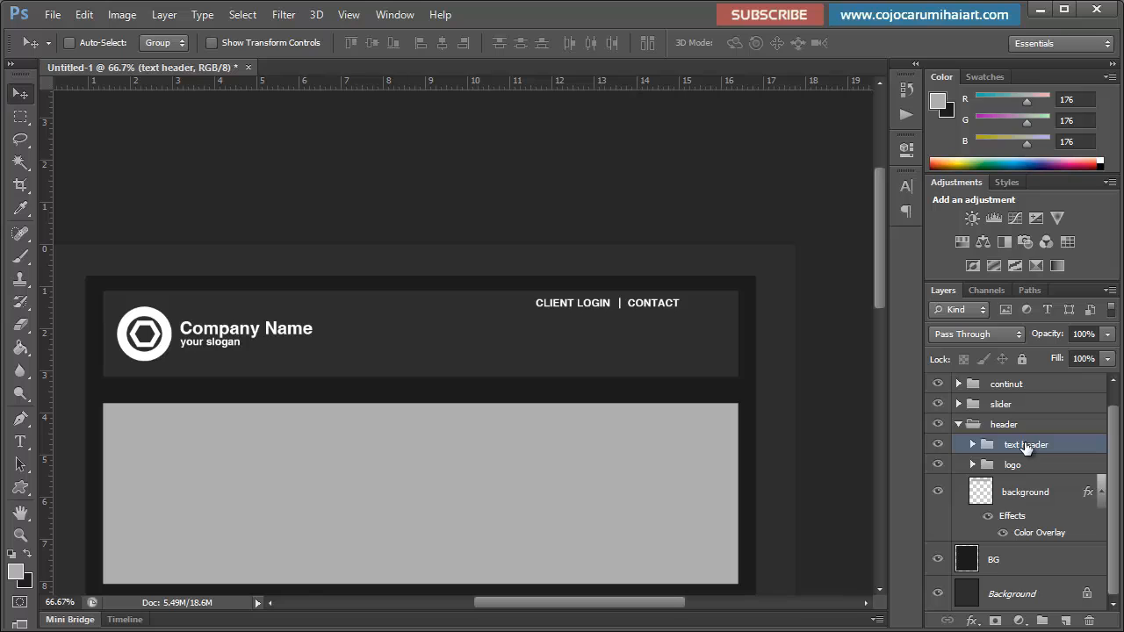
Step: Move the text header group right, close to the header's right edge, and nudge it slightly down
{"action": "left_click_drag", "start_coordinate": [583, 352], "coordinate": [632, 347]}
{"action": "key", "text": "Down"}
{"action": "key", "text": "Down"}
{"action": "key", "text": "Down"}
{"action": "key", "text": "Down"}
{"action": "key", "text": "Right"}
{"action": "key", "text": "Right"}
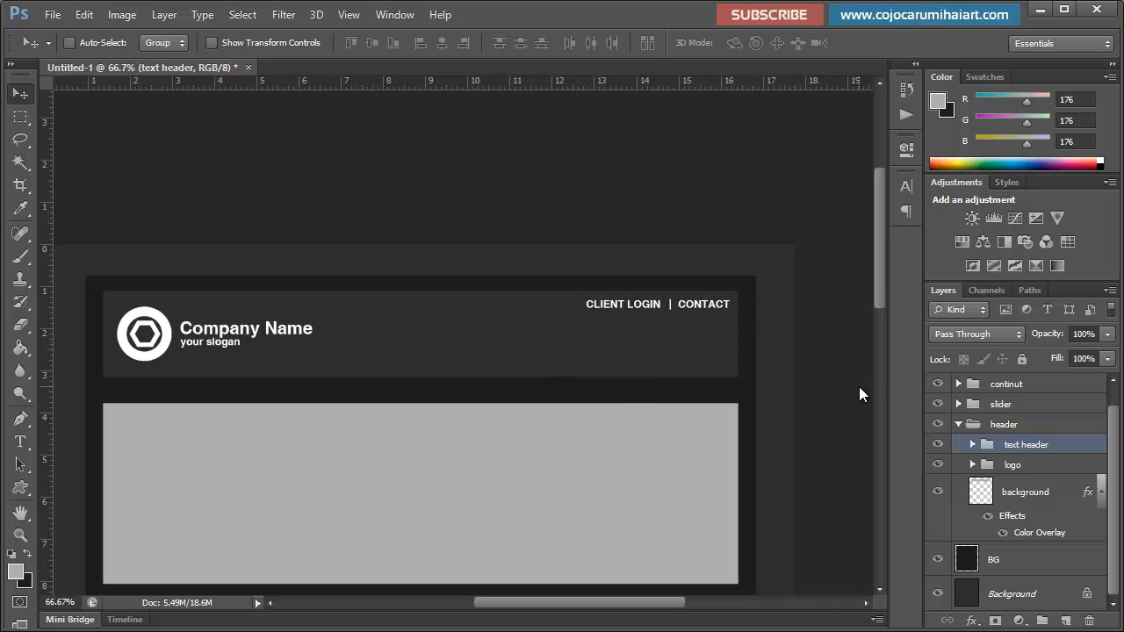
{"action": "key", "text": "Up"}
Step: Set the font size of the separator, CONTACT and CLIENT LOGIN text layers to 14 pt
{"action": "left_click", "coordinate": [906, 186]}
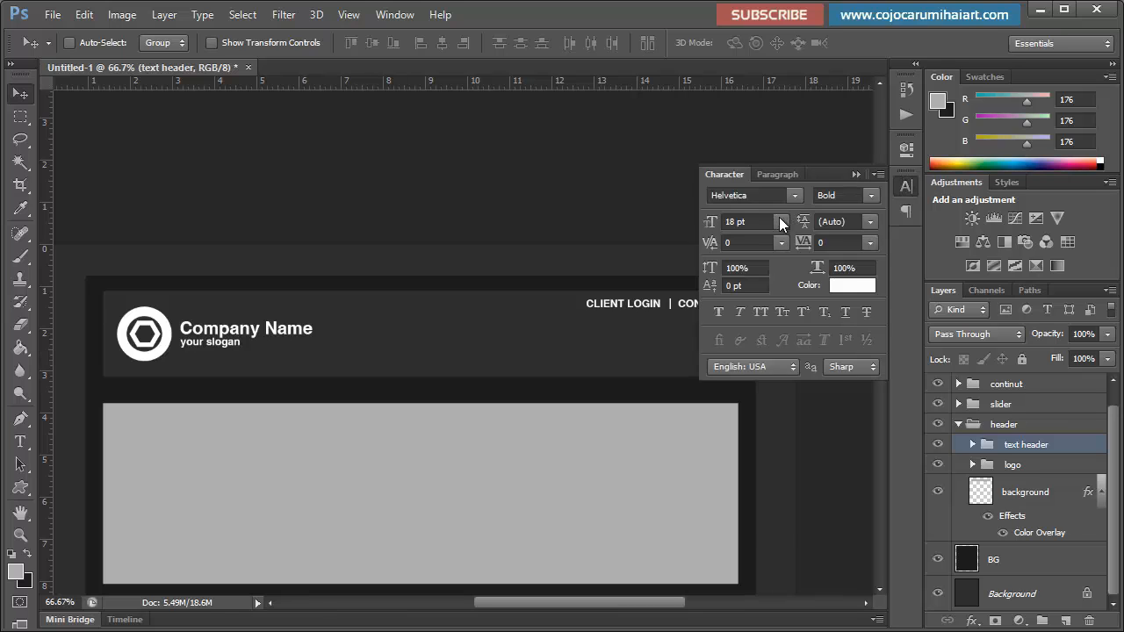
{"action": "left_click", "coordinate": [779, 222]}
{"action": "left_click", "coordinate": [784, 385]}
{"action": "left_click", "coordinate": [972, 444]}
{"action": "left_click", "coordinate": [1023, 474]}
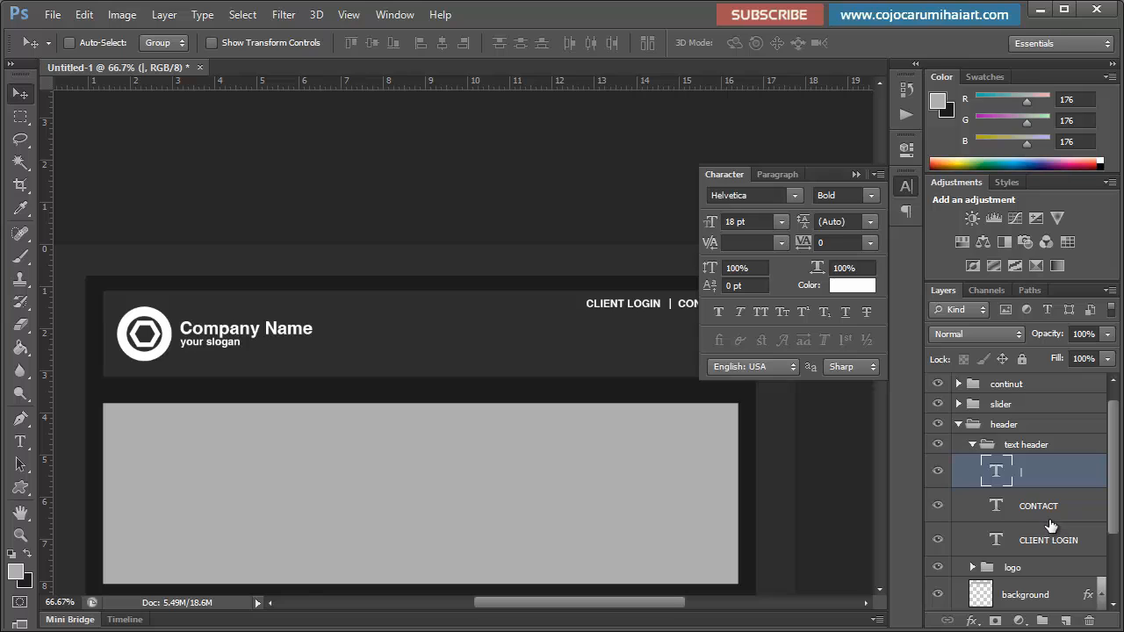
{"action": "left_click", "coordinate": [1055, 532], "text": "shift"}
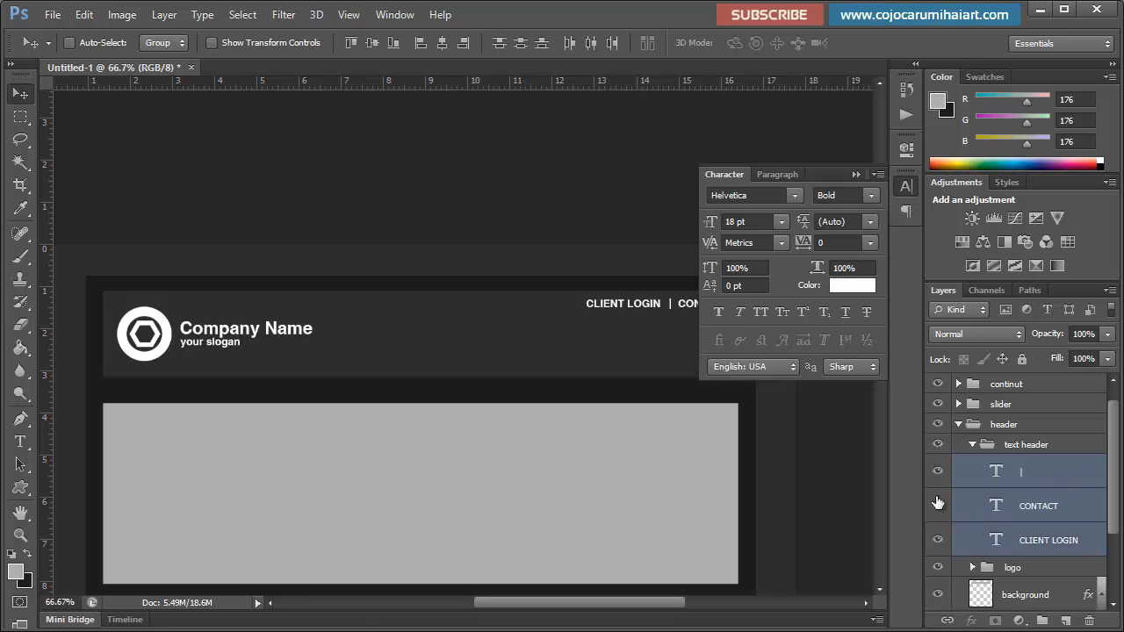
{"action": "left_click", "coordinate": [780, 221]}
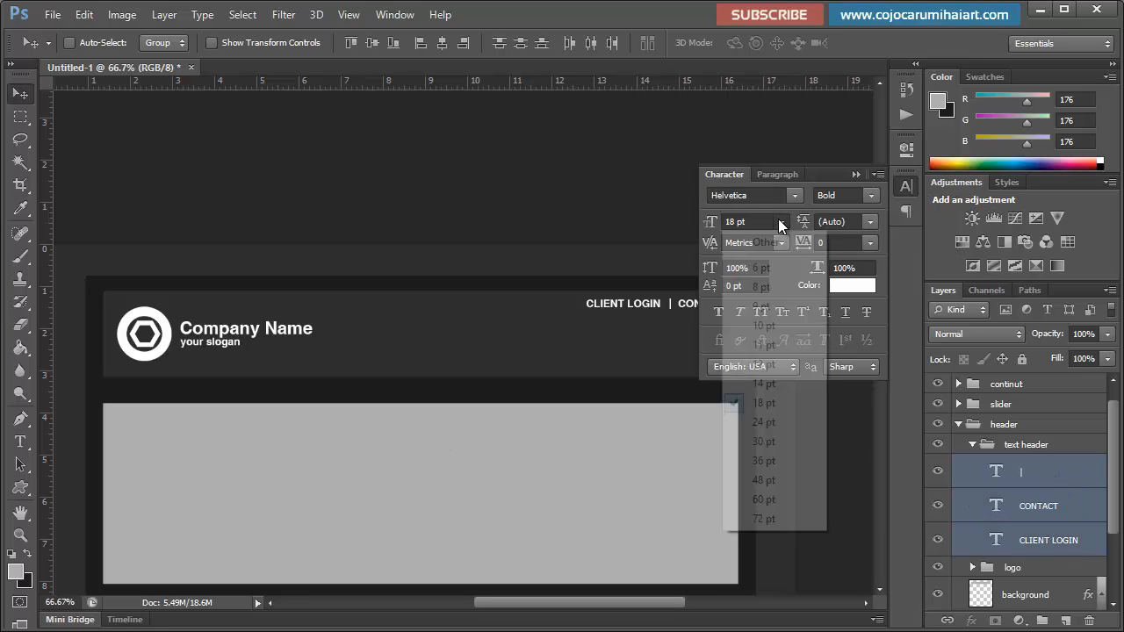
{"action": "left_click", "coordinate": [781, 384]}
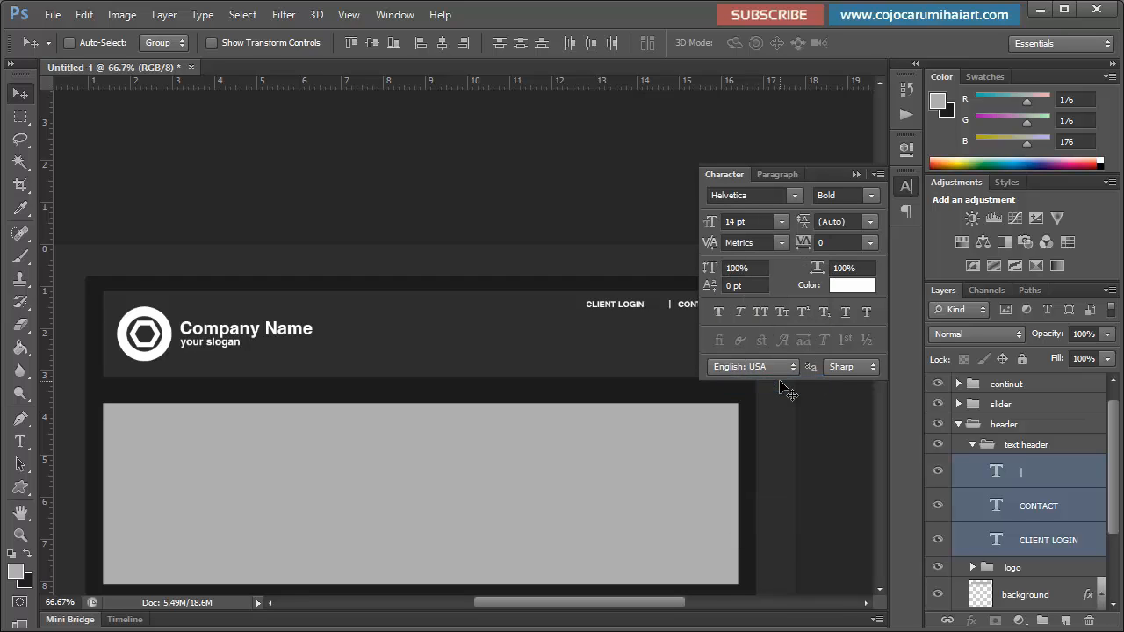
Step: Move the CLIENT LOGIN text right to close the gap before the separator, leaving a small space
{"action": "key", "text": "ctrl+plus"}
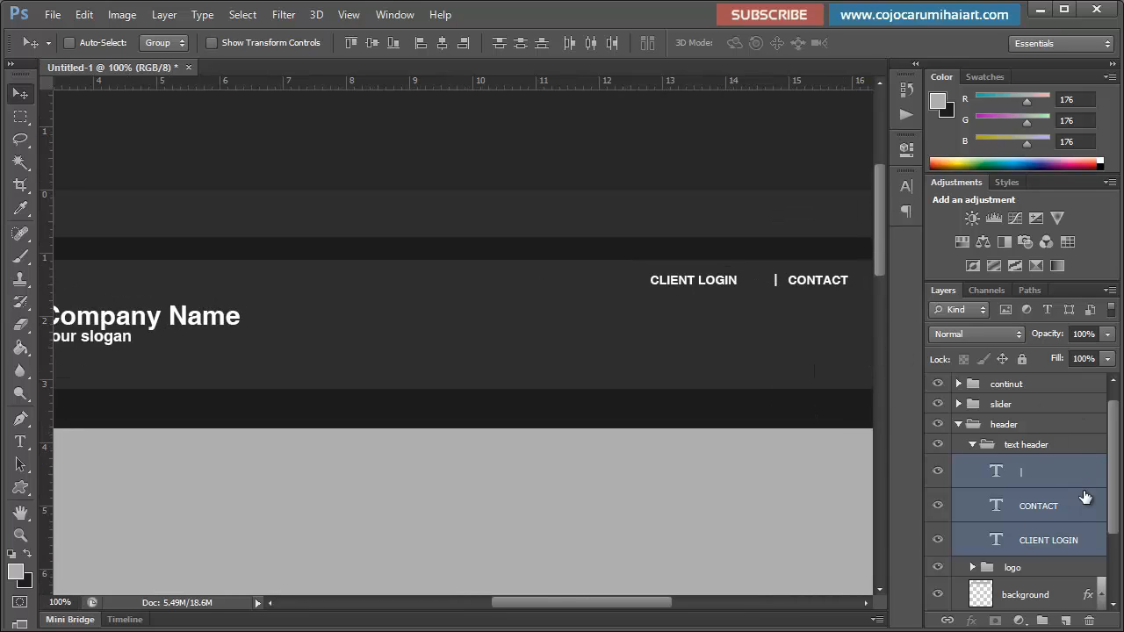
{"action": "left_click", "coordinate": [1058, 540]}
{"action": "key", "text": "shift+Right"}
{"action": "key", "text": "shift+Right"}
{"action": "key", "text": "shift+Right"}
{"action": "key", "text": "shift+Right"}
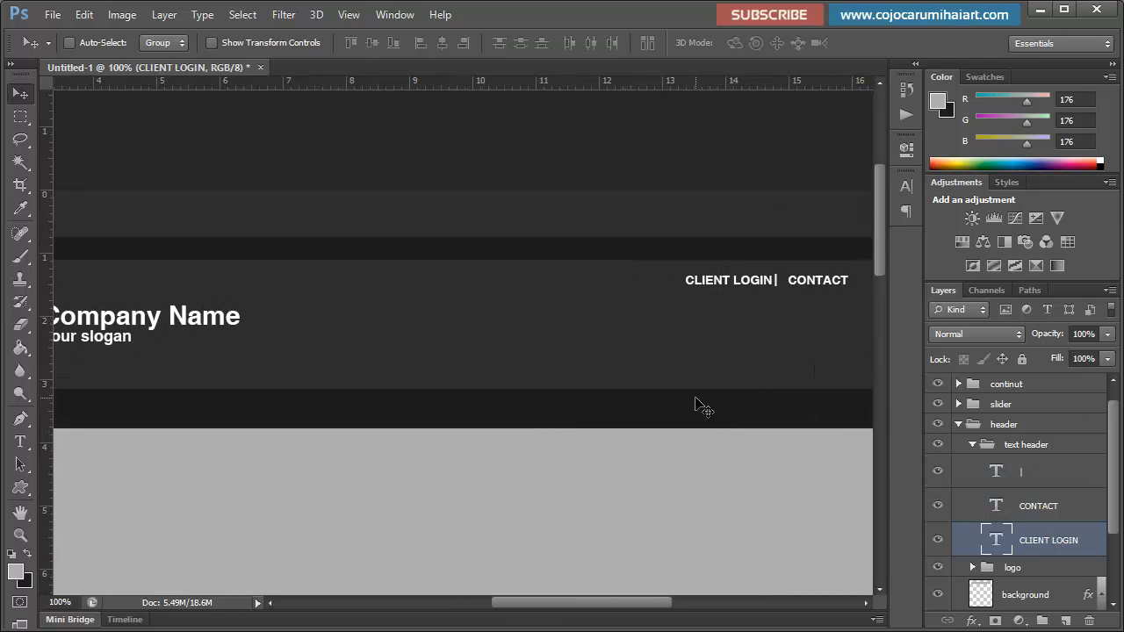
{"action": "key", "text": "shift+Left"}
{"action": "key", "text": "Right"}
{"action": "key", "text": "Right"}
{"action": "key", "text": "Right"}
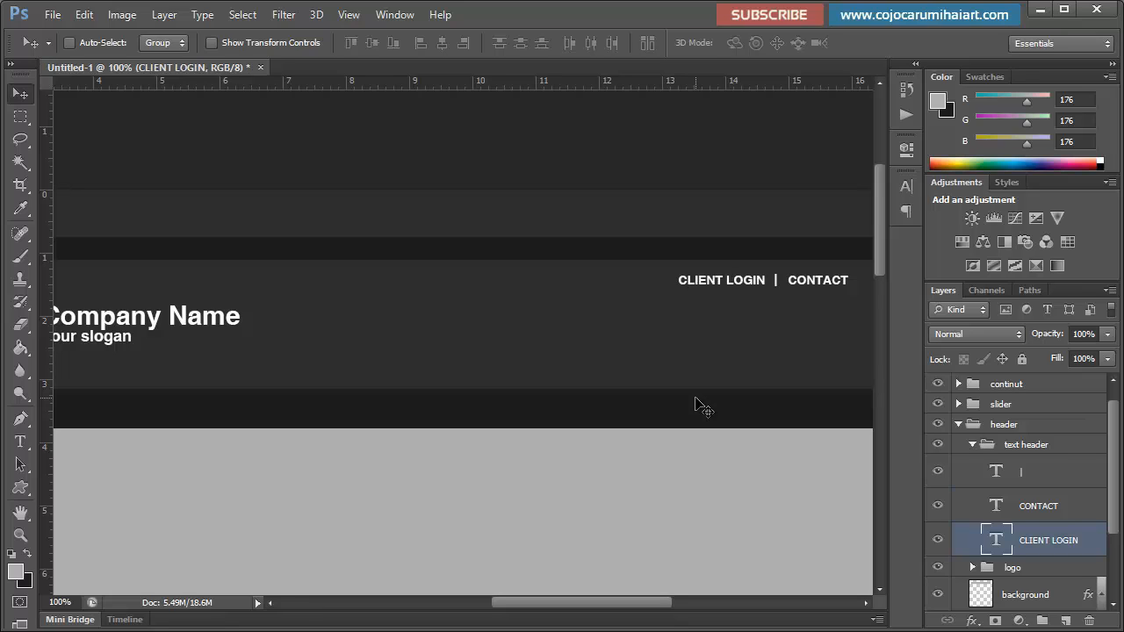
Step: Nudge the CONTACT text left so its spacing from the separator matches that of CLIENT LOGIN
{"action": "left_click", "coordinate": [1067, 507]}
{"action": "key", "text": "Left"}
{"action": "key", "text": "Left"}
{"action": "key", "text": "Left"}
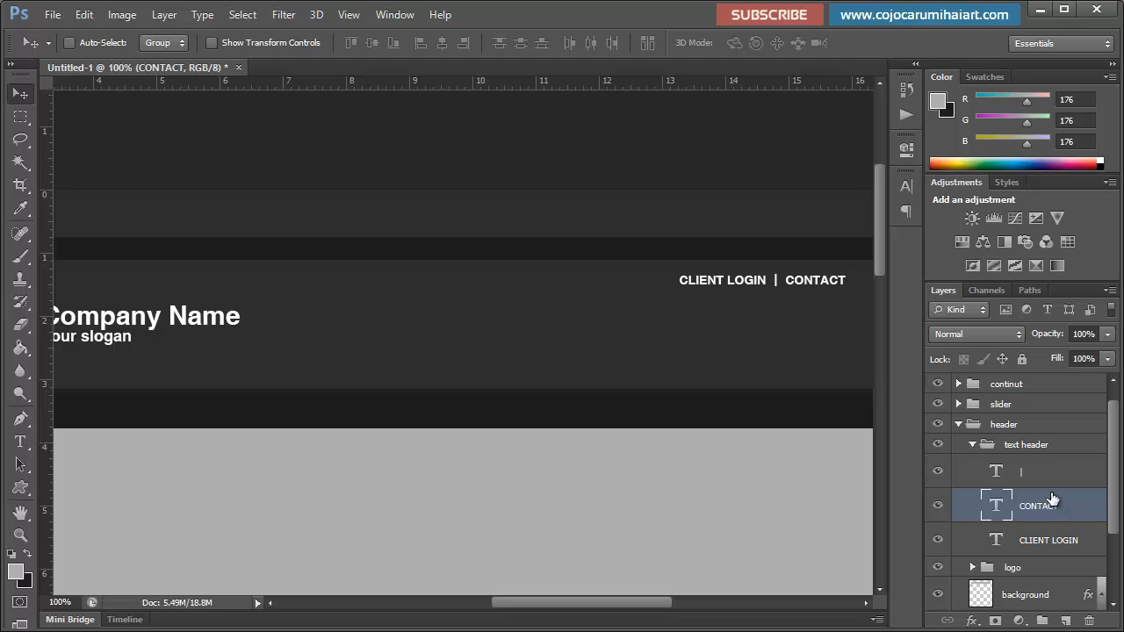
Step: Shift the whole text header group right until it sits just inside the header's right edge
{"action": "left_click", "coordinate": [981, 449]}
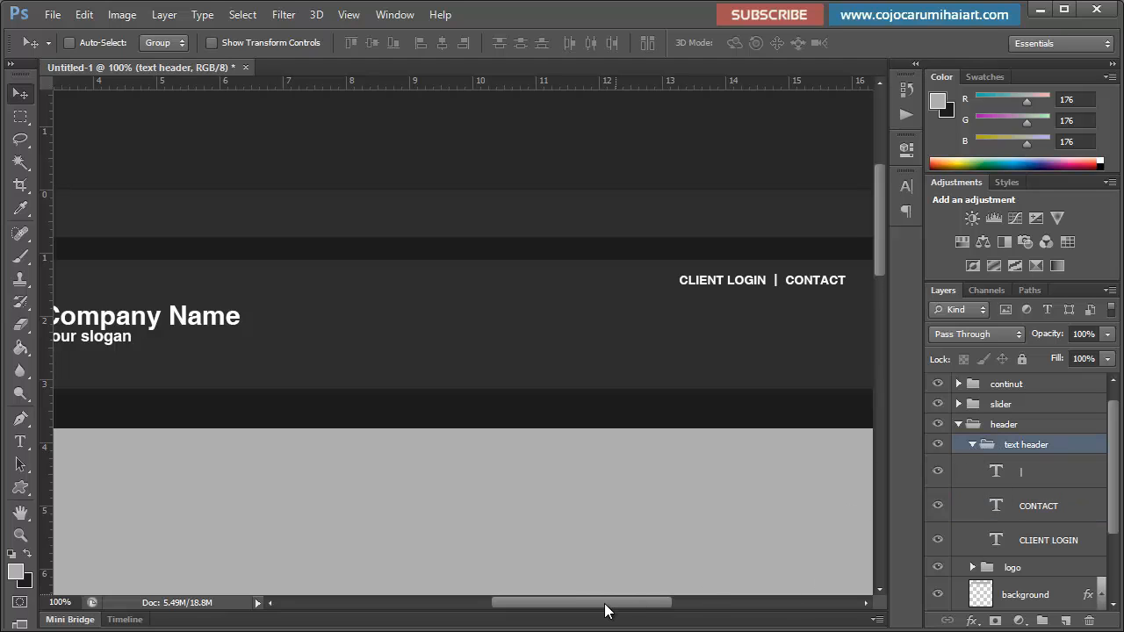
{"action": "left_click_drag", "start_coordinate": [604, 602], "coordinate": [654, 601]}
{"action": "left_click", "coordinate": [971, 444]}
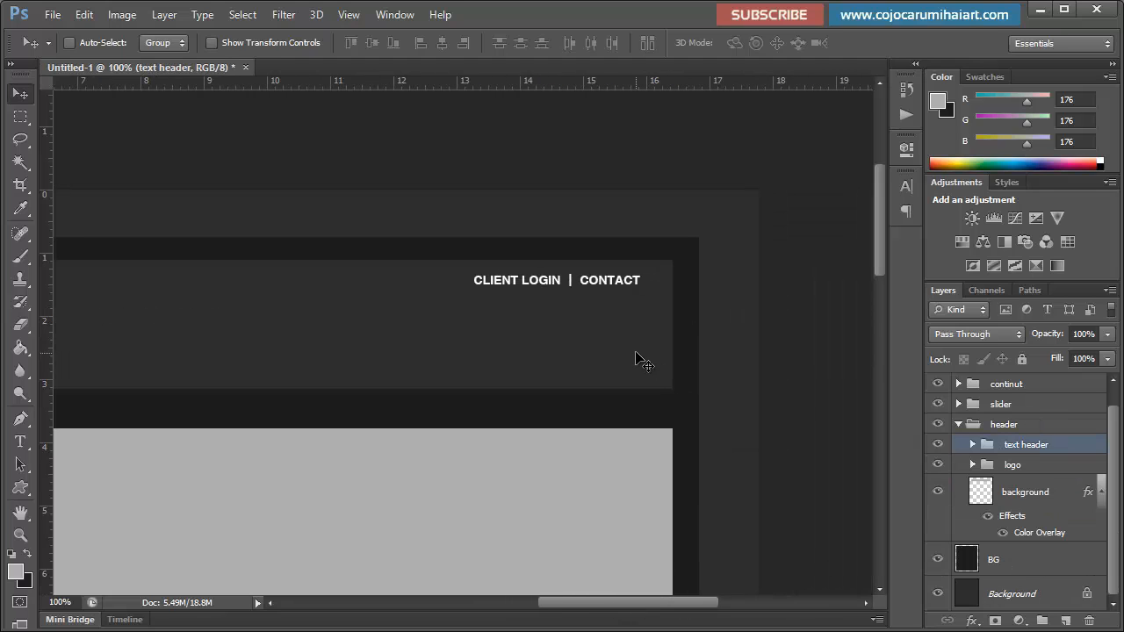
{"action": "key", "text": "shift+Right"}
{"action": "key", "text": "shift+Right"}
{"action": "key", "text": "Left"}
{"action": "key", "text": "Left"}
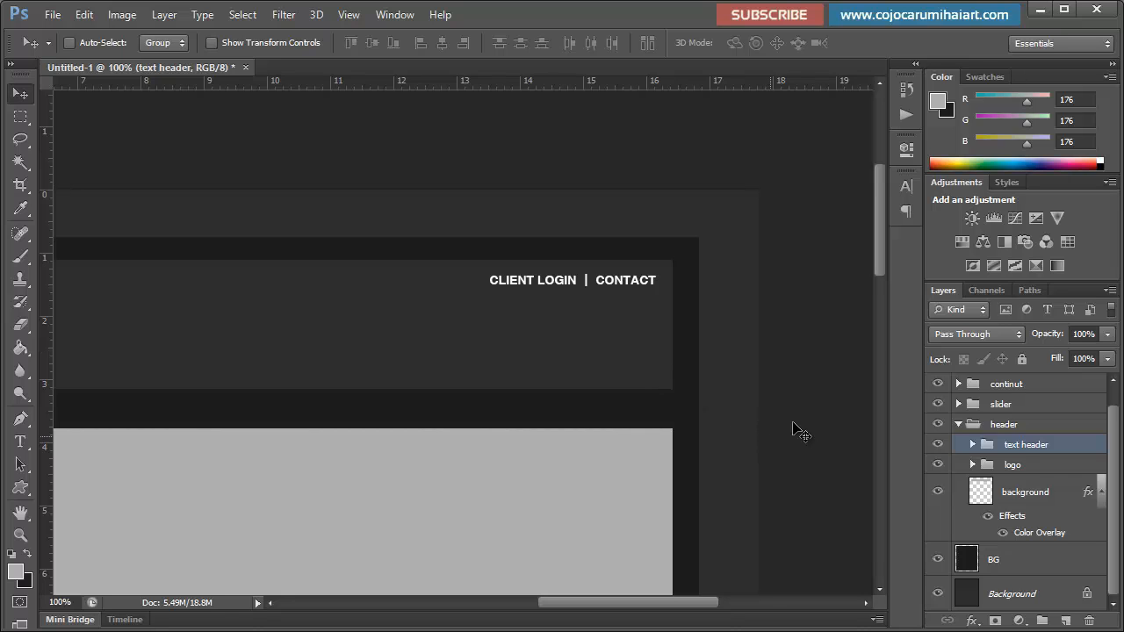
Step: Examine the header's link placement within the overall page layout
{"action": "key", "text": "ctrl+minus"}
{"action": "key", "text": "ctrl+minus"}
{"action": "key", "text": "ctrl+minus"}
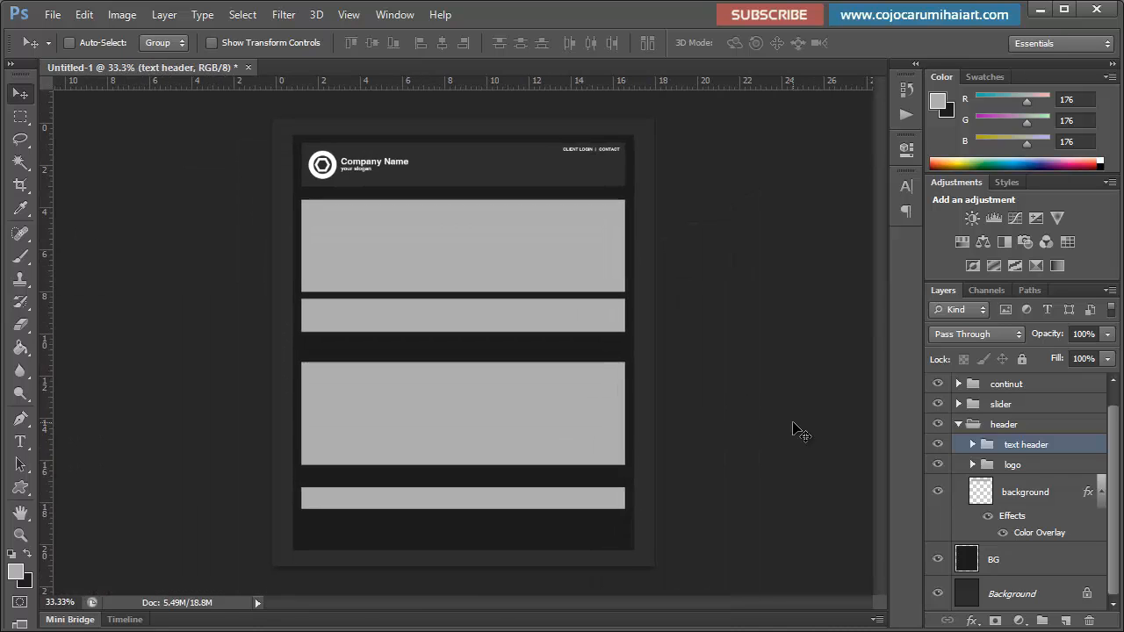
{"action": "key", "text": "ctrl+plus"}
{"action": "key", "text": "h"}
{"action": "left_click_drag", "start_coordinate": [501, 226], "coordinate": [514, 325]}
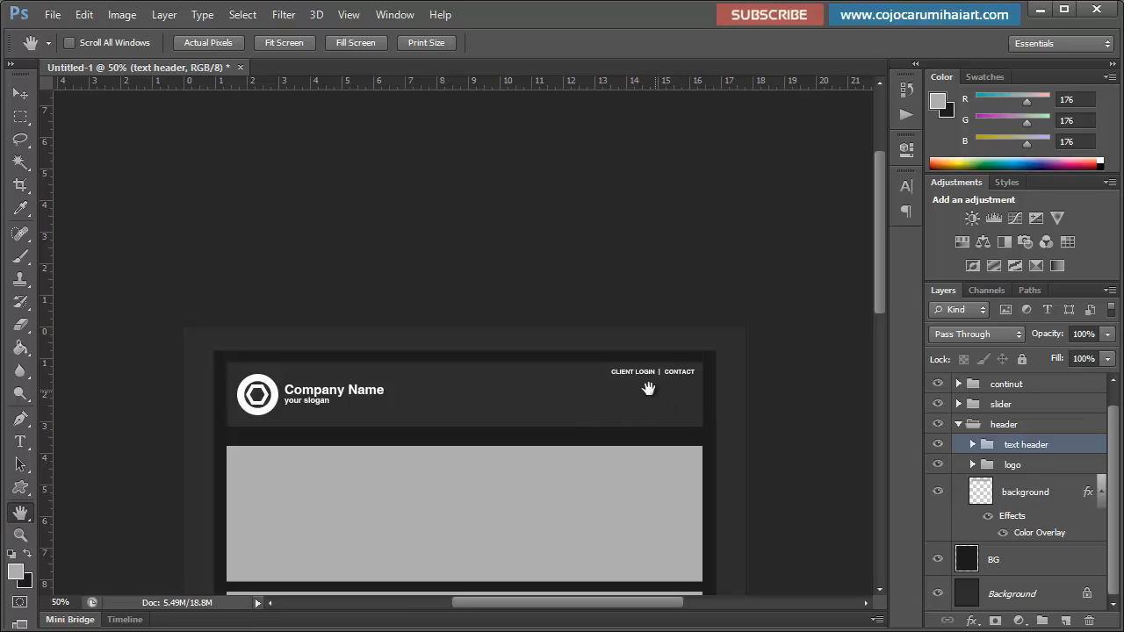
Step: Add a new empty layer above the text header group inside the header group
{"action": "left_click_drag", "start_coordinate": [653, 439], "coordinate": [569, 460]}
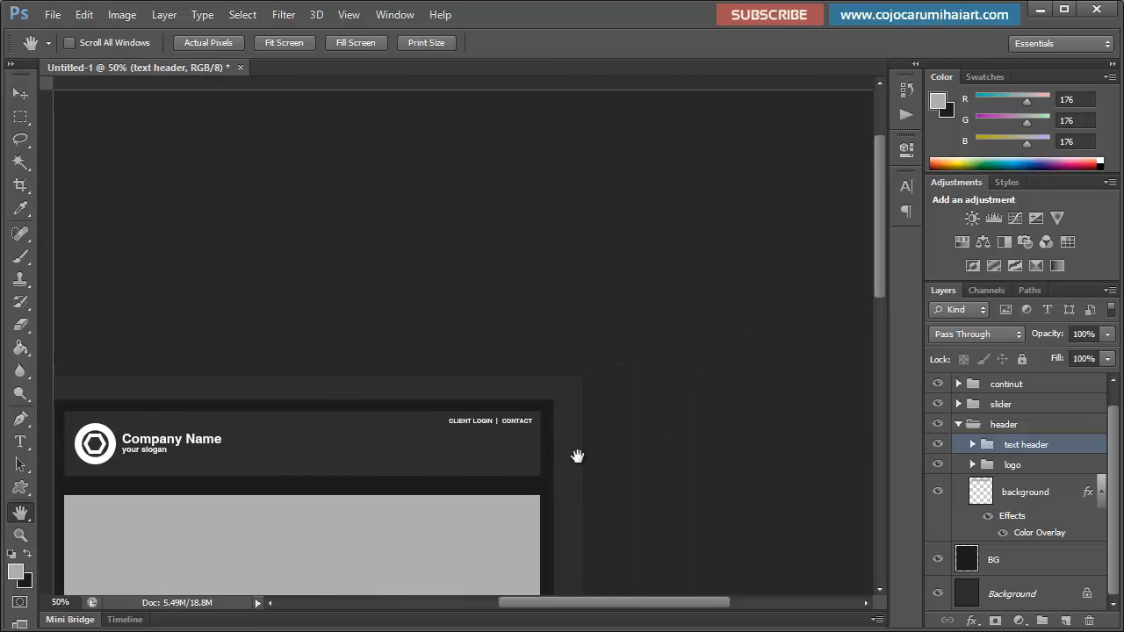
{"action": "left_click", "coordinate": [575, 455], "text": "ctrl"}
{"action": "key", "text": "ctrl+plus"}
{"action": "left_click_drag", "start_coordinate": [431, 449], "coordinate": [496, 347]}
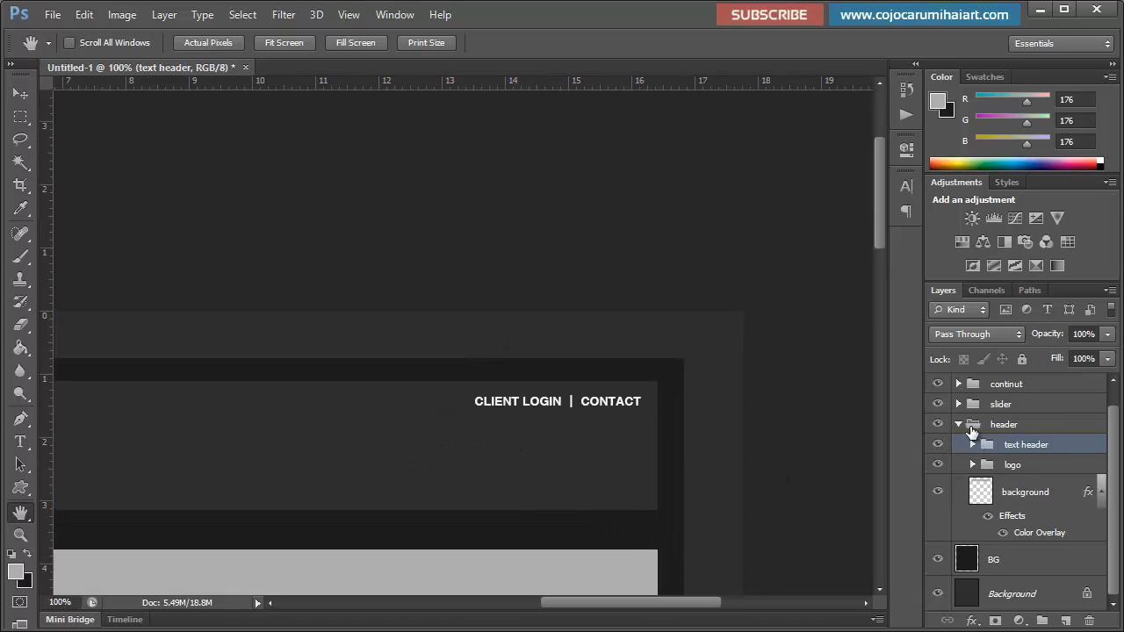
{"action": "left_click", "coordinate": [1011, 429]}
{"action": "left_click", "coordinate": [1014, 448]}
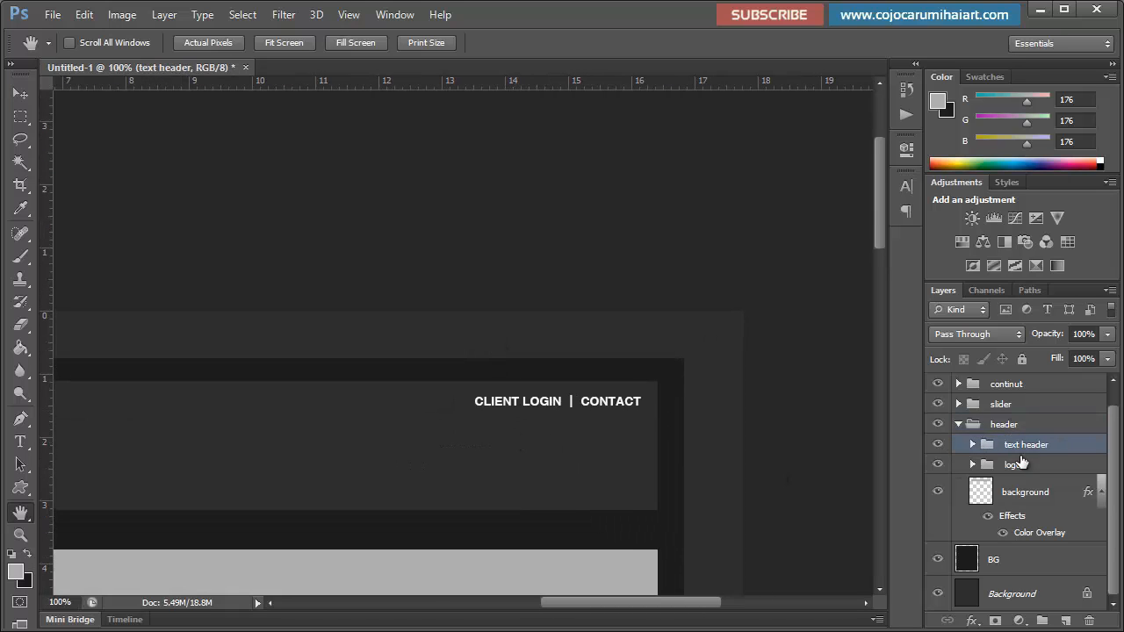
{"action": "left_click", "coordinate": [1067, 621]}
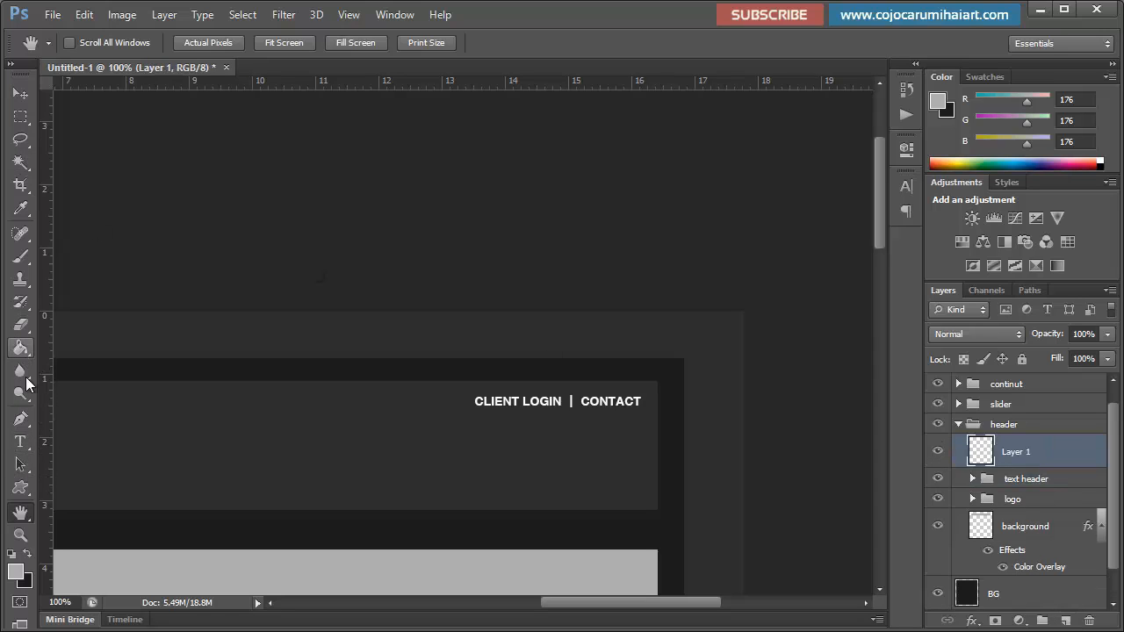
Step: Draw a grey rounded rectangle with a 10 px corner radius below the CLIENT LOGIN | CONTACT text
{"action": "left_click", "coordinate": [21, 489]}
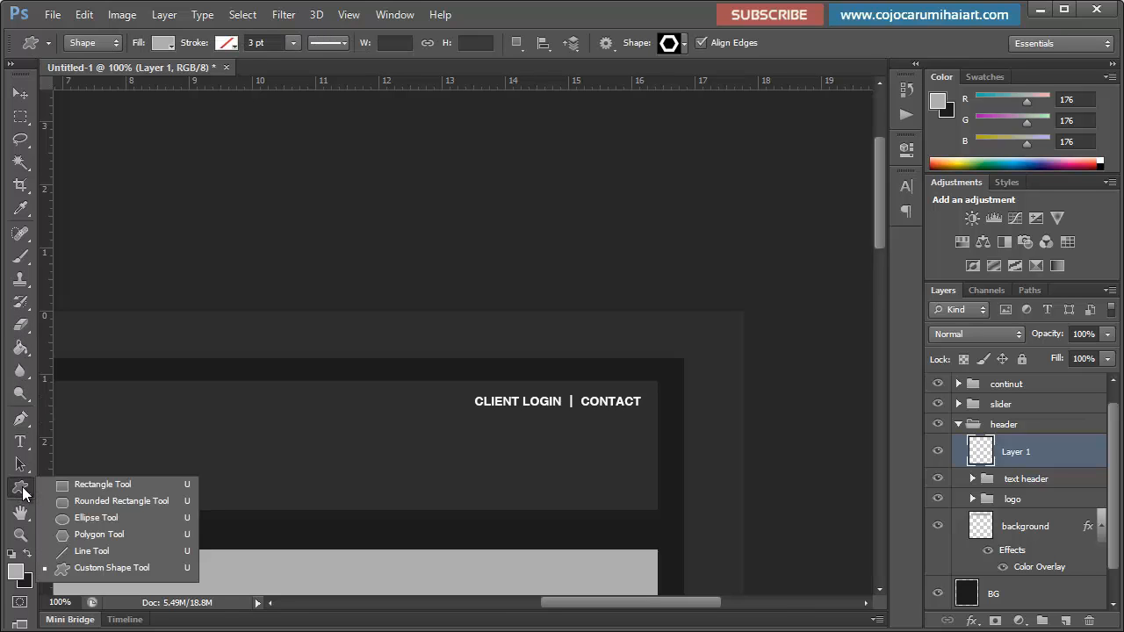
{"action": "left_click", "coordinate": [154, 501]}
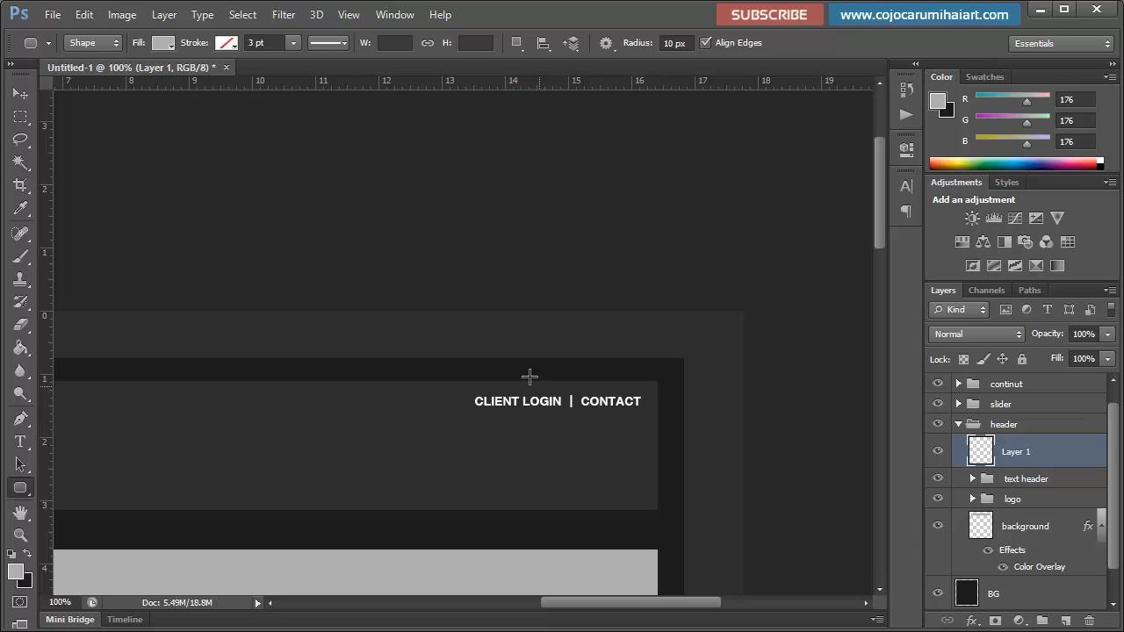
{"action": "left_click", "coordinate": [292, 44]}
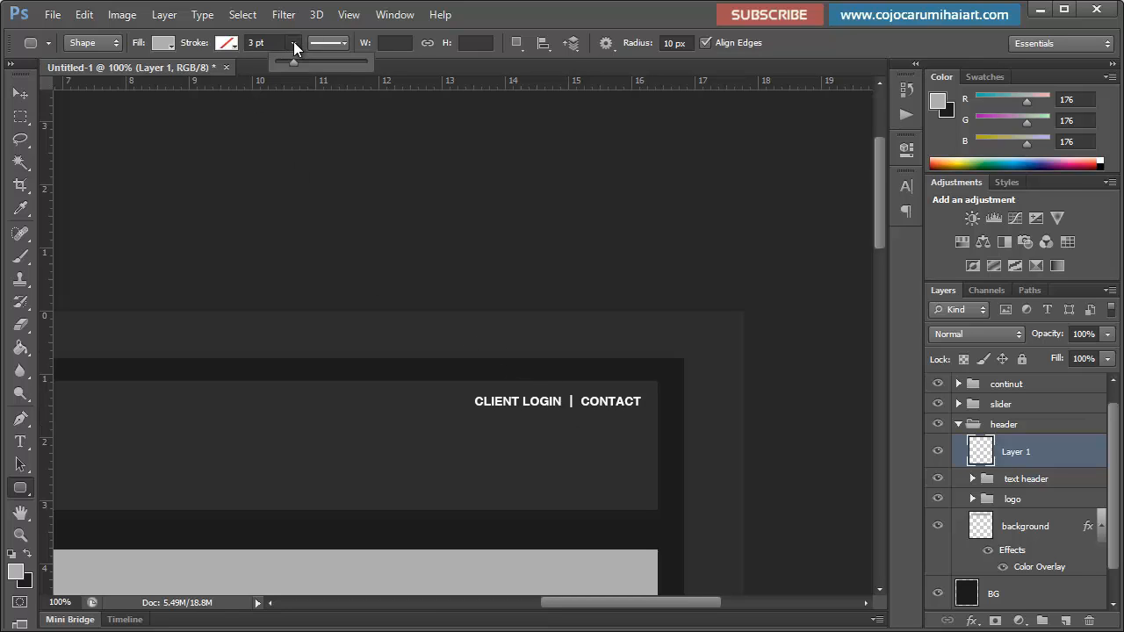
{"action": "left_click", "coordinate": [296, 40]}
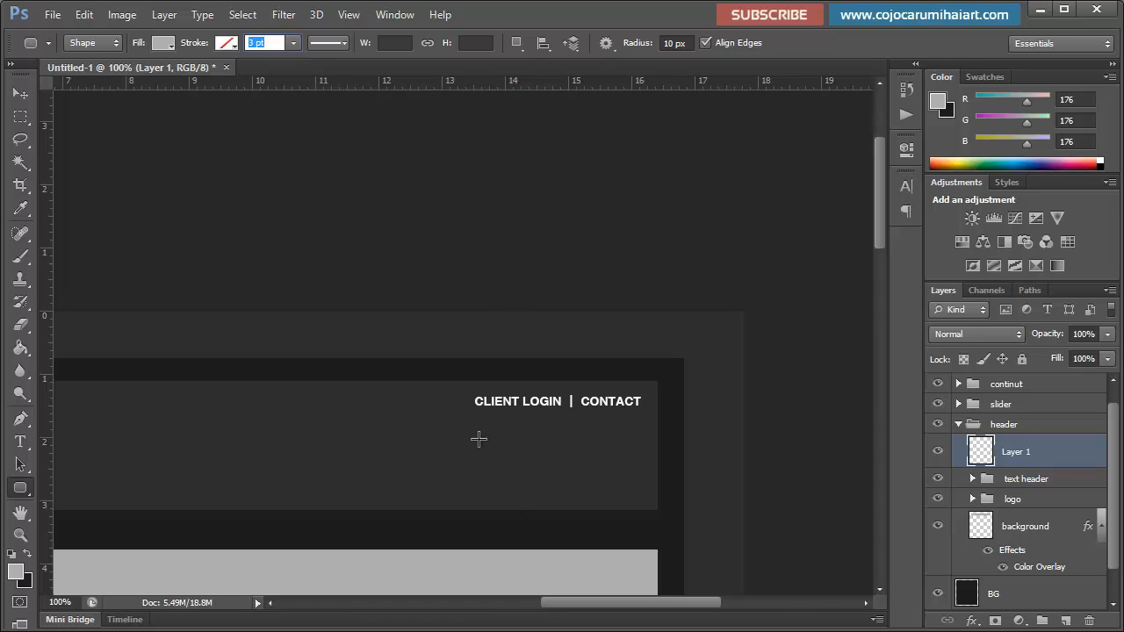
{"action": "left_click_drag", "start_coordinate": [474, 425], "coordinate": [623, 481]}
Step: Move the rounded rectangle so its right edge lines up with the end of the CONTACT text
{"action": "left_click", "coordinate": [21, 93]}
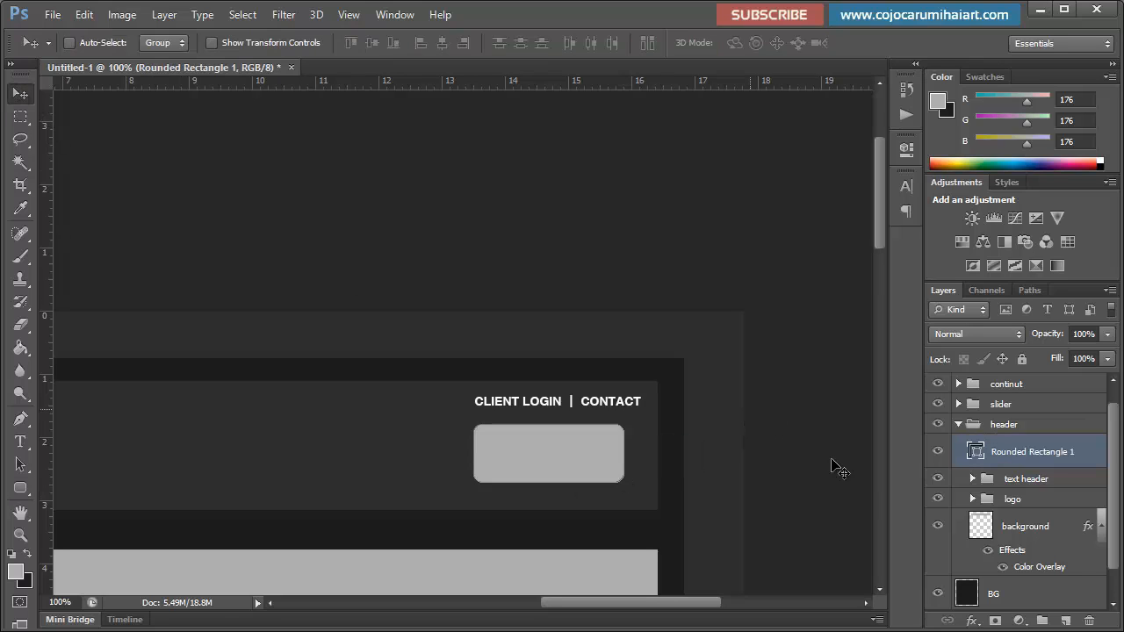
{"action": "left_click", "coordinate": [1032, 481]}
{"action": "left_click", "coordinate": [1051, 451]}
{"action": "left_click_drag", "start_coordinate": [514, 469], "coordinate": [533, 474]}
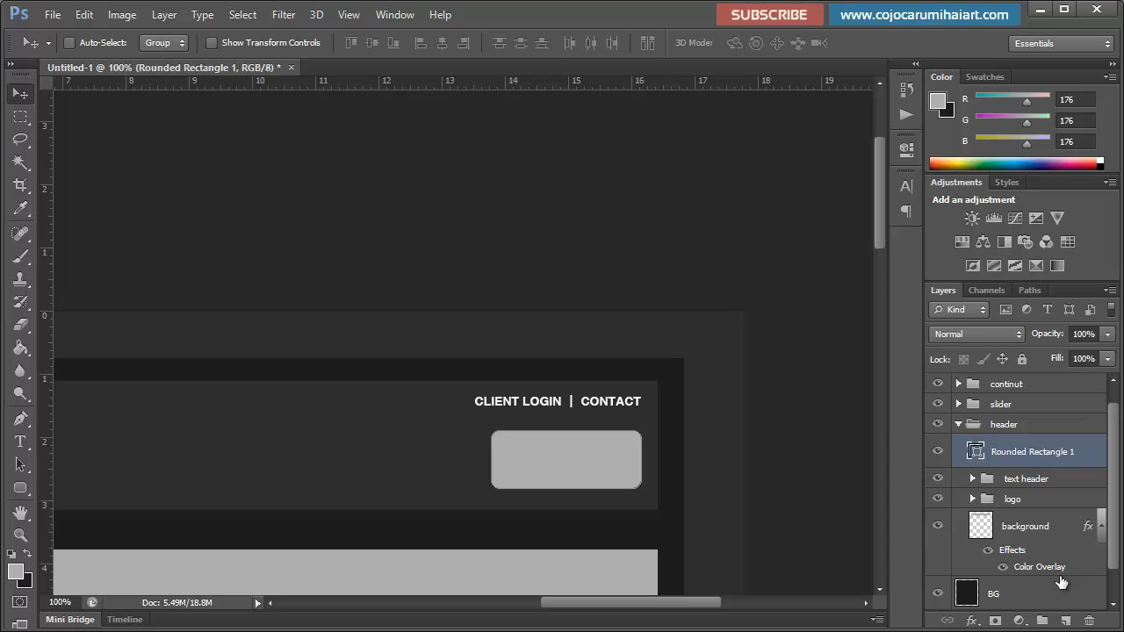
Step: Add the text "CHAT WITH US" on the rounded rectangle in white Helvetica Bold 14 pt, split into two lines after CHAT
{"action": "left_click", "coordinate": [1065, 621]}
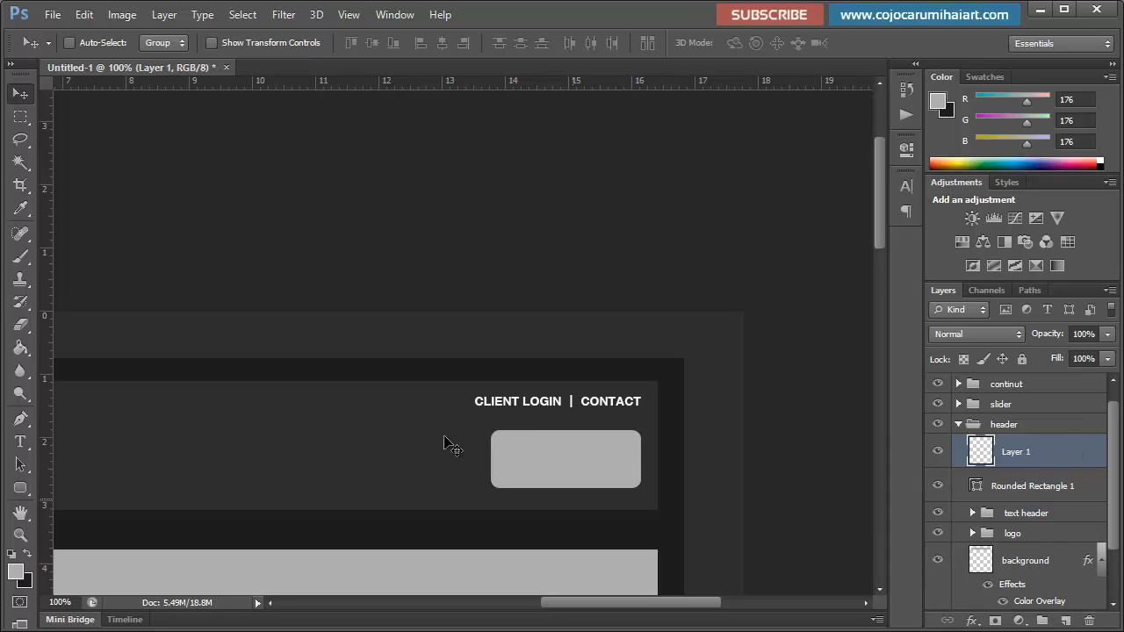
{"action": "key", "text": "t"}
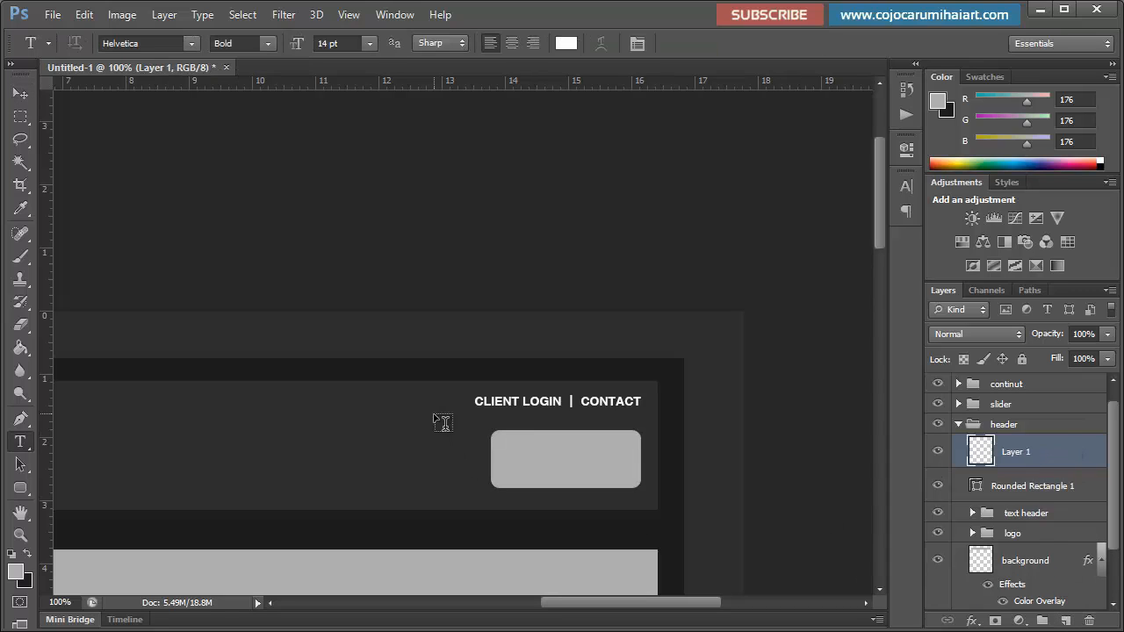
{"action": "left_click", "coordinate": [545, 460]}
{"action": "type", "text": "CHAT"}
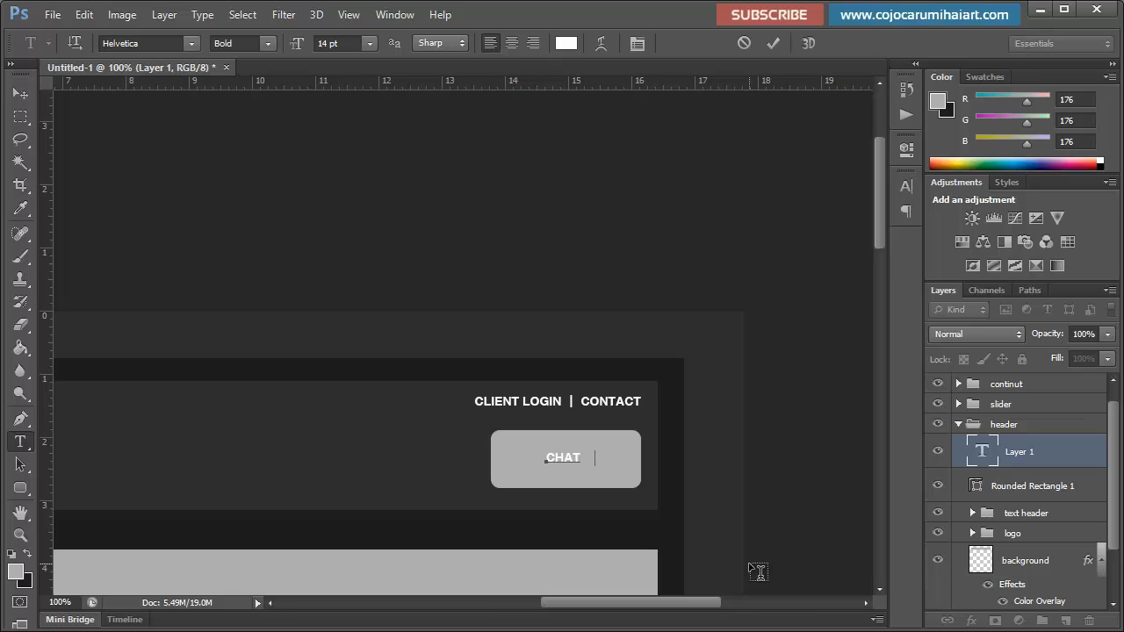
{"action": "type", "text": "US"}
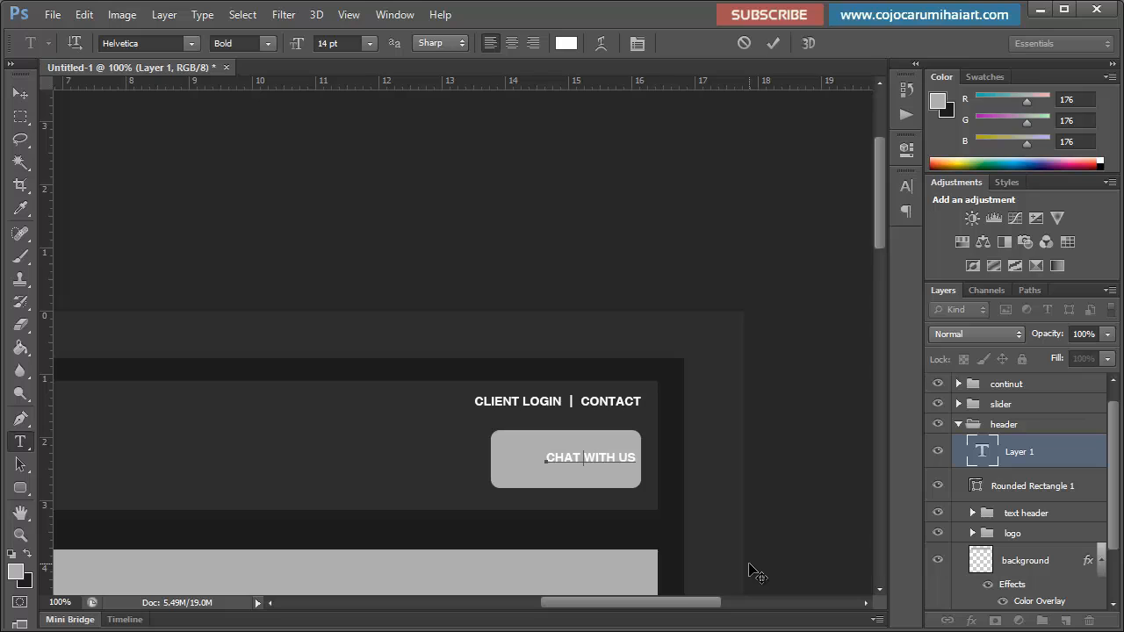
{"action": "key", "text": "Return"}
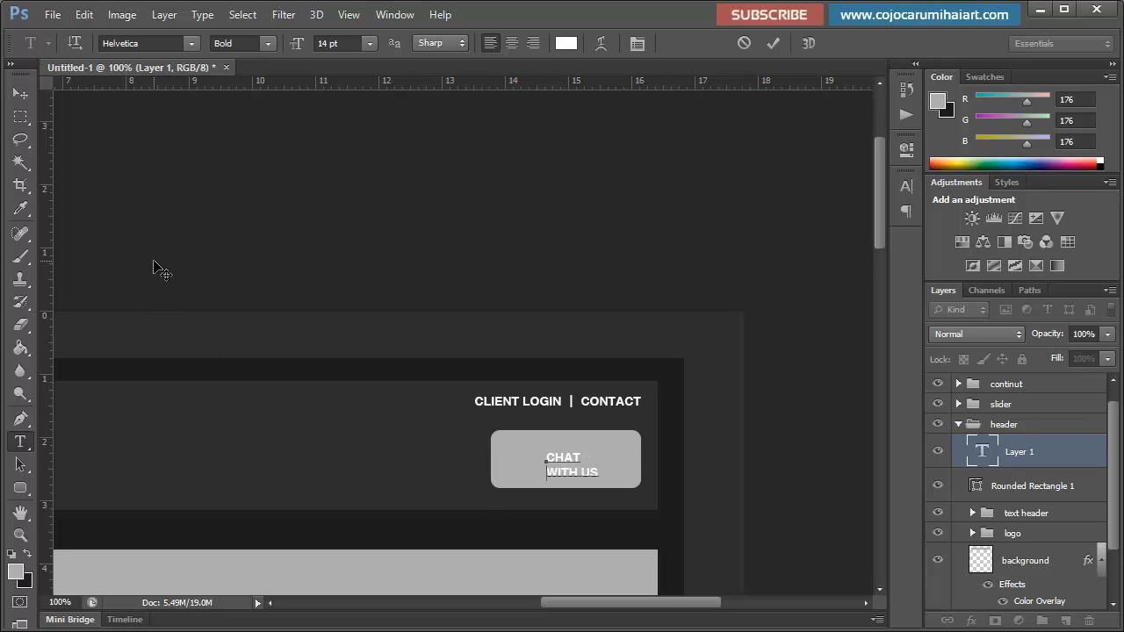
{"action": "key", "text": "BackSpace"}
{"action": "key", "text": "Return"}
Step: Position the CHAT WITH US text in the right half of the rounded rectangle, centred vertically
{"action": "left_click", "coordinate": [21, 95]}
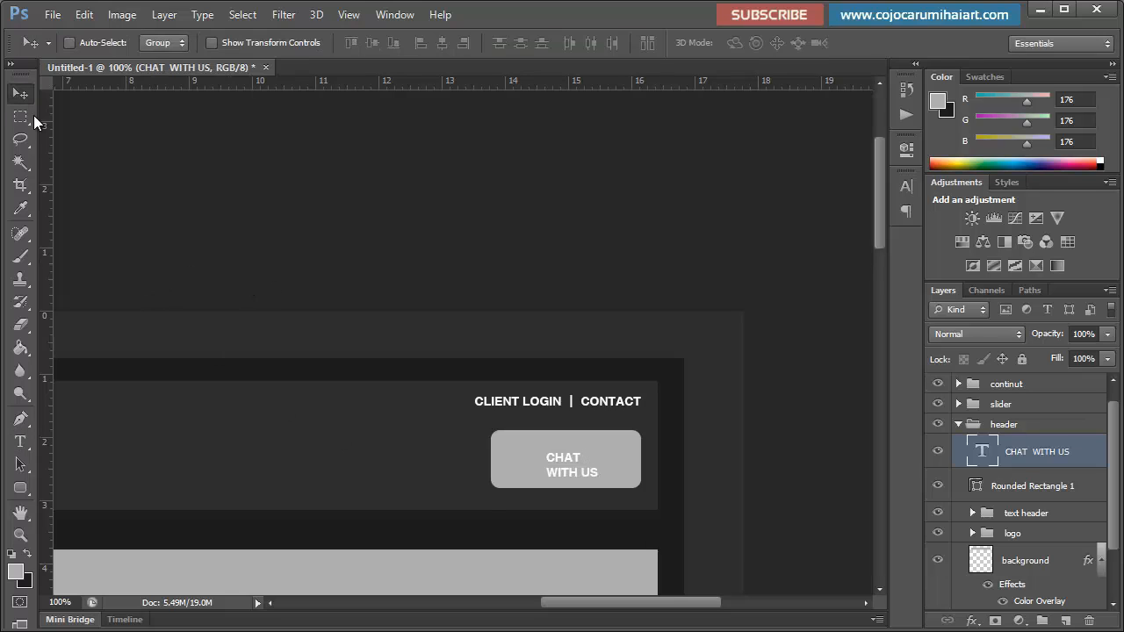
{"action": "left_click_drag", "start_coordinate": [627, 494], "coordinate": [656, 485]}
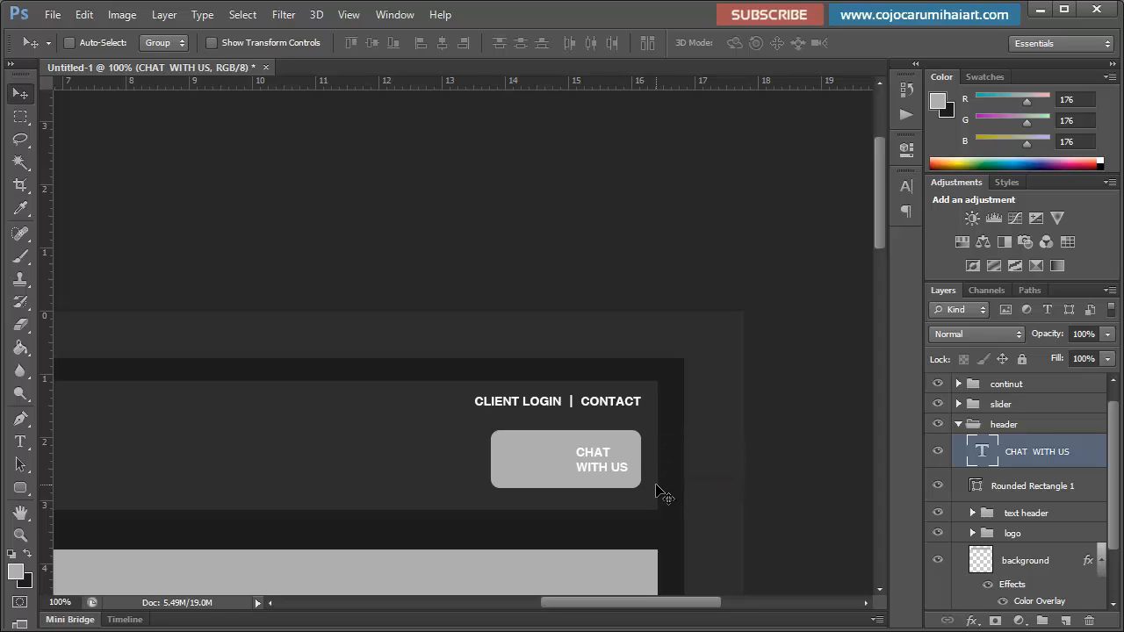
{"action": "key", "text": "Down"}
{"action": "key", "text": "Down"}
{"action": "key", "text": "Down"}
{"action": "key", "text": "Down"}
{"action": "key", "text": "Up"}
{"action": "key", "text": "Up"}
{"action": "key", "text": "Up"}
Step: Group the CHAT WITH US text and the rounded rectangle, name the group "chat", and collapse the header group
{"action": "key", "text": "h"}
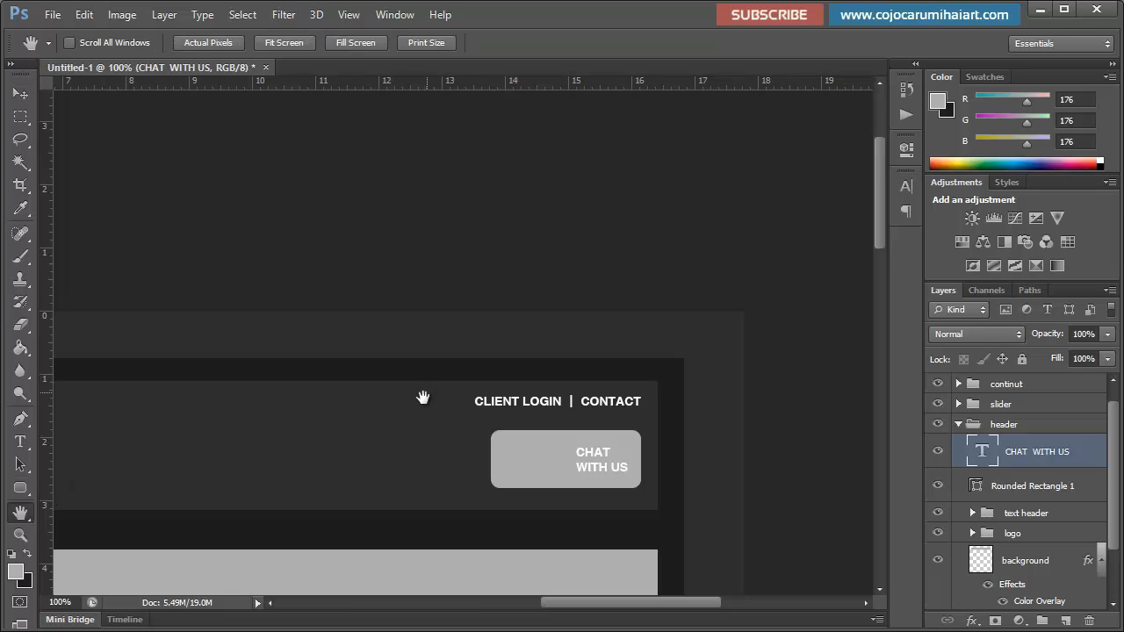
{"action": "left_click_drag", "start_coordinate": [422, 398], "coordinate": [613, 266]}
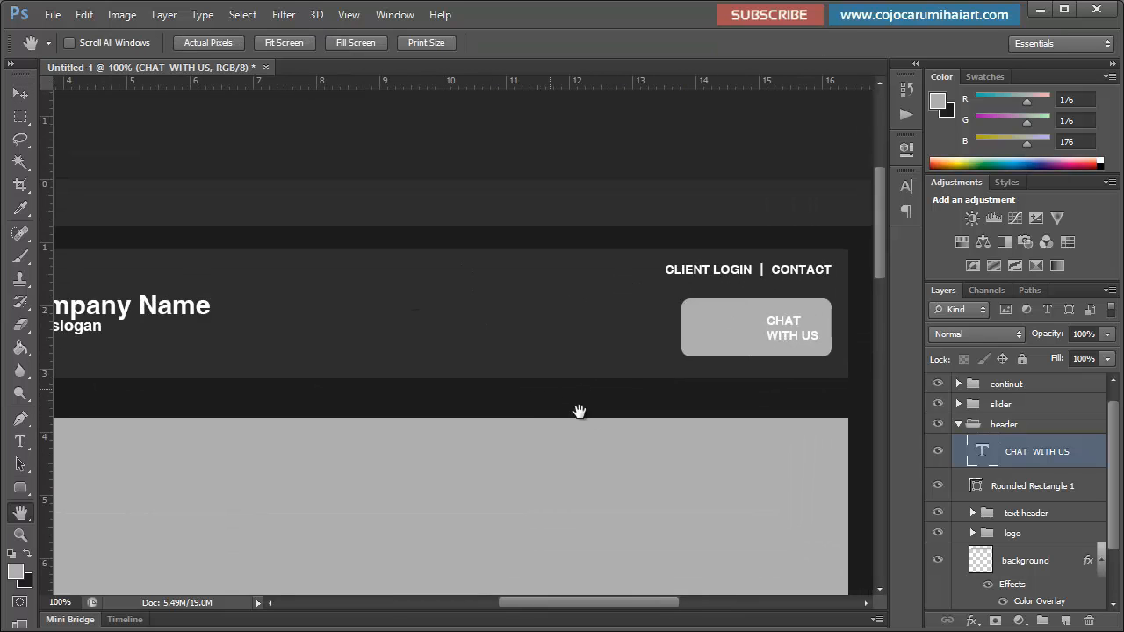
{"action": "left_click", "coordinate": [1061, 490], "text": "shift"}
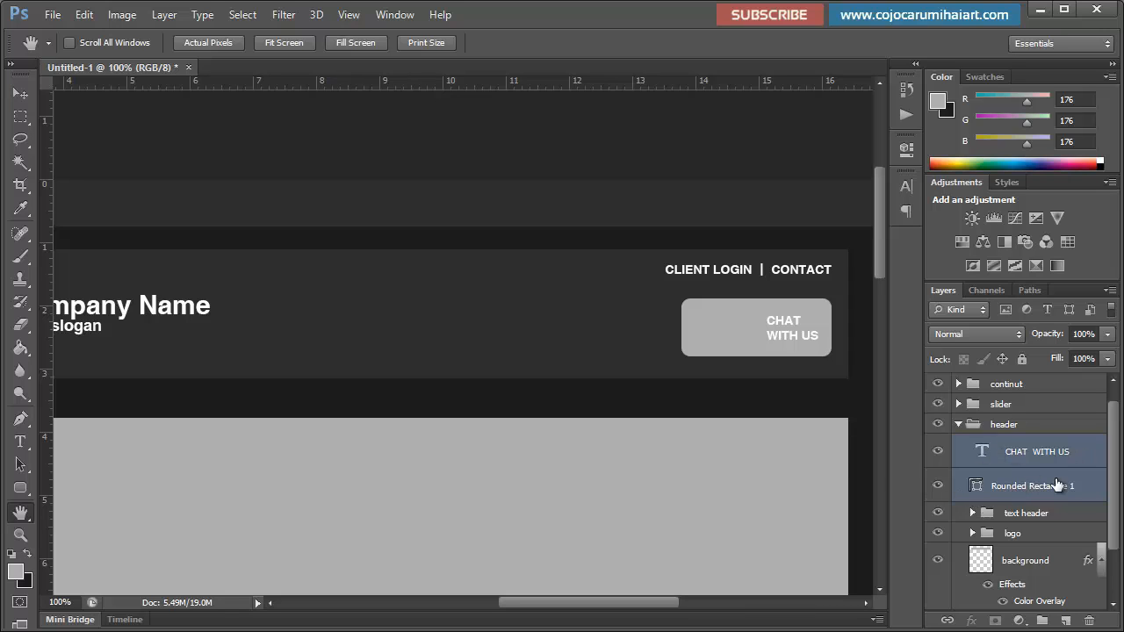
{"action": "left_click_drag", "start_coordinate": [1000, 492], "coordinate": [1042, 619]}
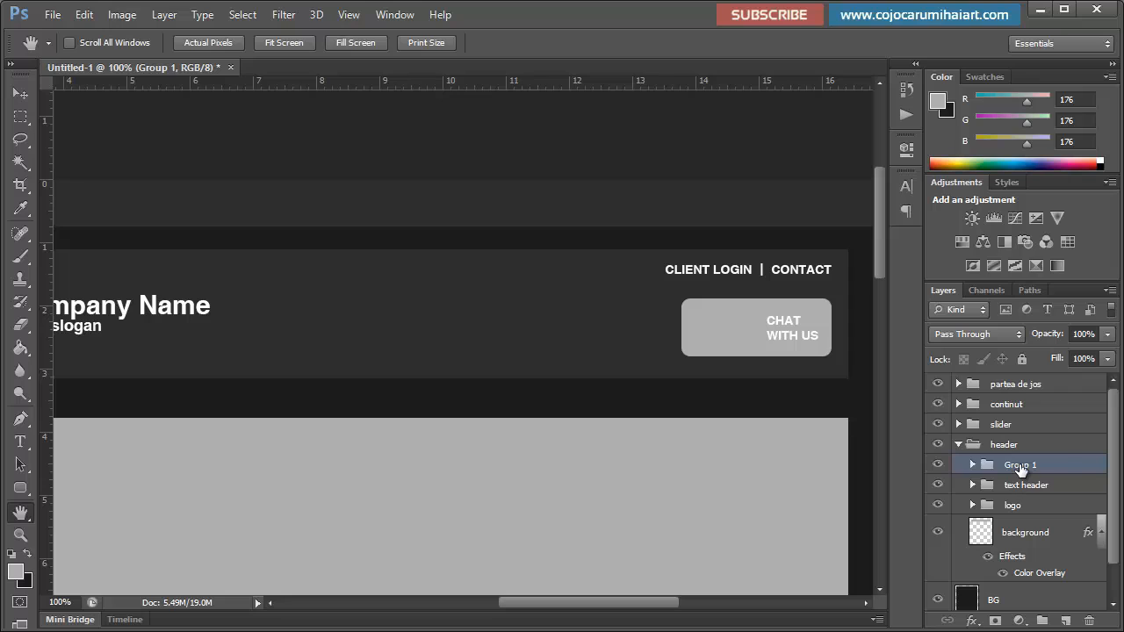
{"action": "double_click", "coordinate": [1023, 465]}
{"action": "type", "text": "chat"}
{"action": "key", "text": "Return"}
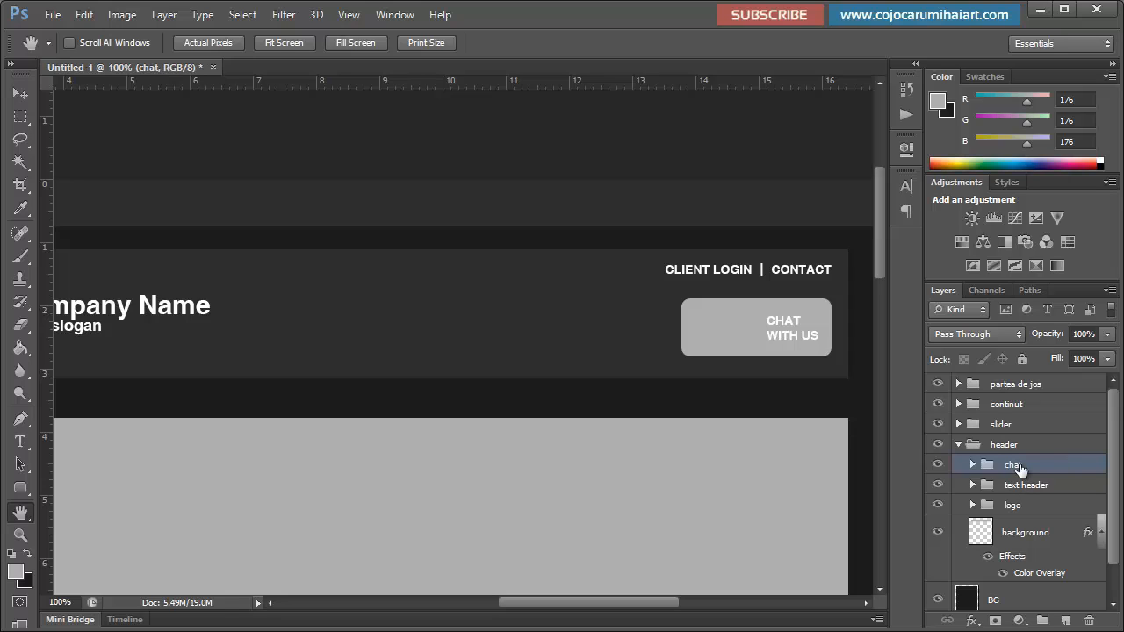
{"action": "left_click", "coordinate": [958, 446]}
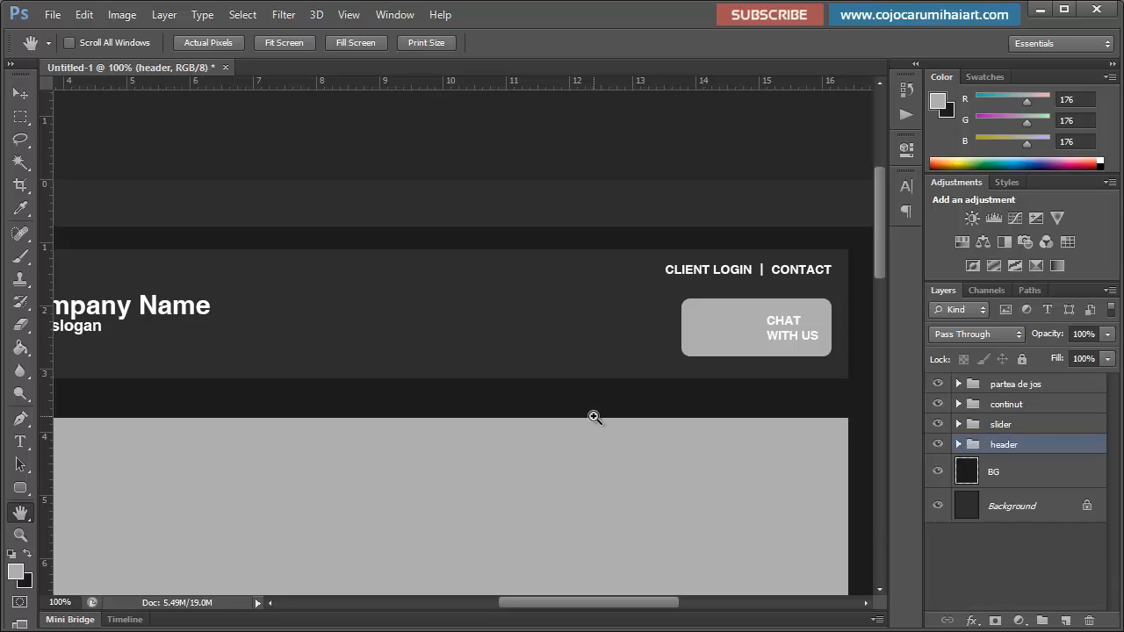
Step: Examine the overall page layout, from the header down to the slider and content blocks
{"action": "key", "text": "ctrl+minus"}
{"action": "key", "text": "ctrl+minus"}
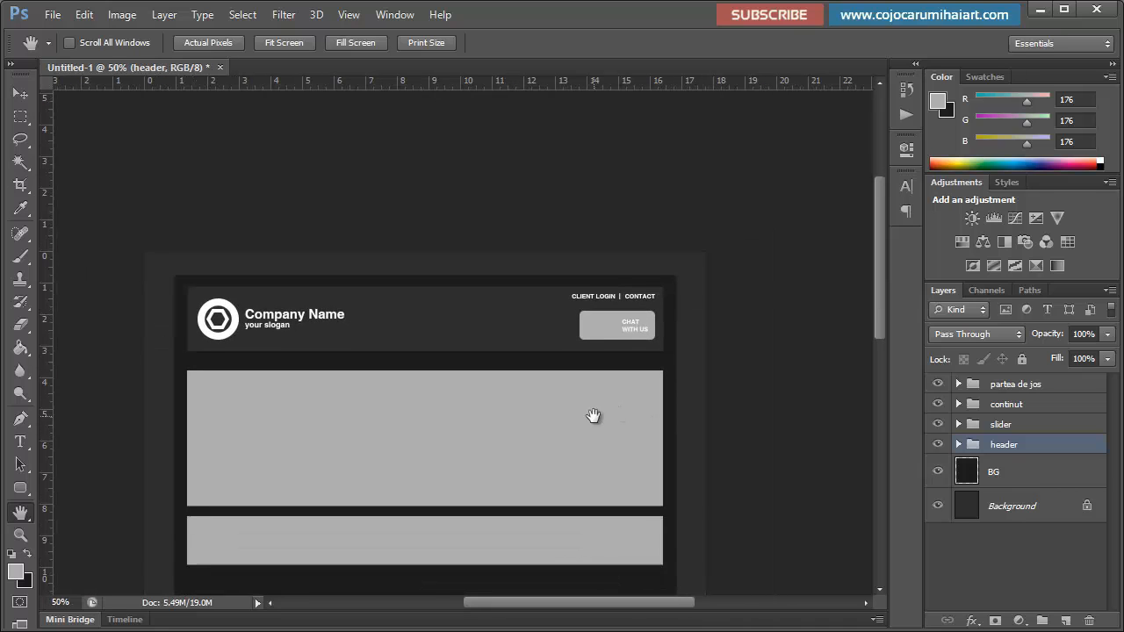
{"action": "scroll", "coordinate": [369, 351], "scroll_direction": "down", "scroll_amount": 3}
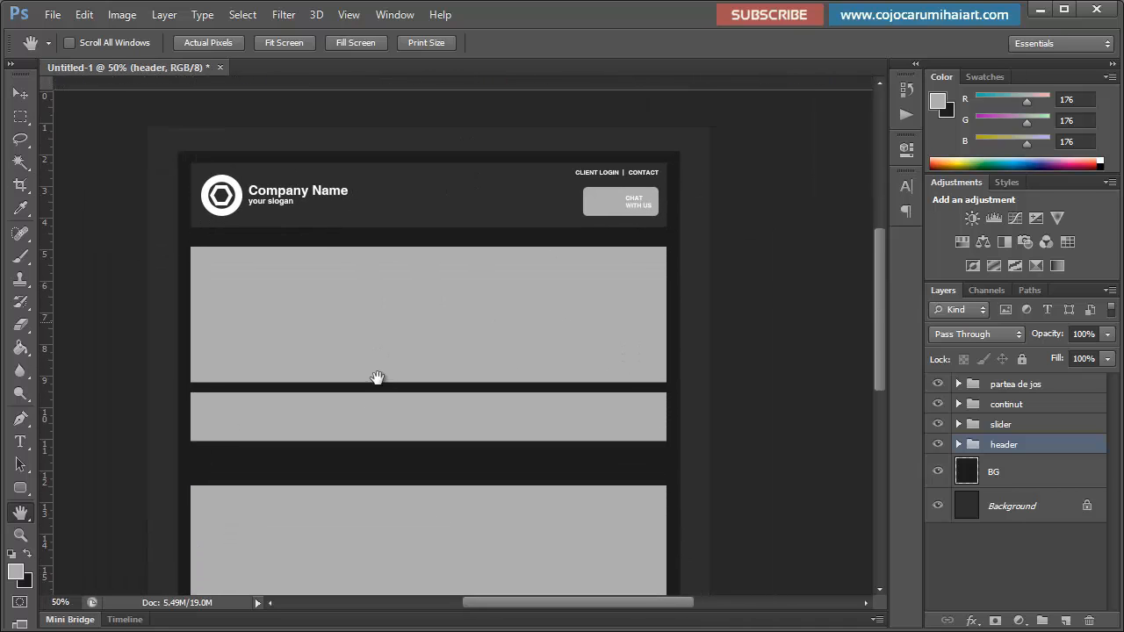
{"action": "left_click_drag", "start_coordinate": [394, 369], "coordinate": [417, 374]}
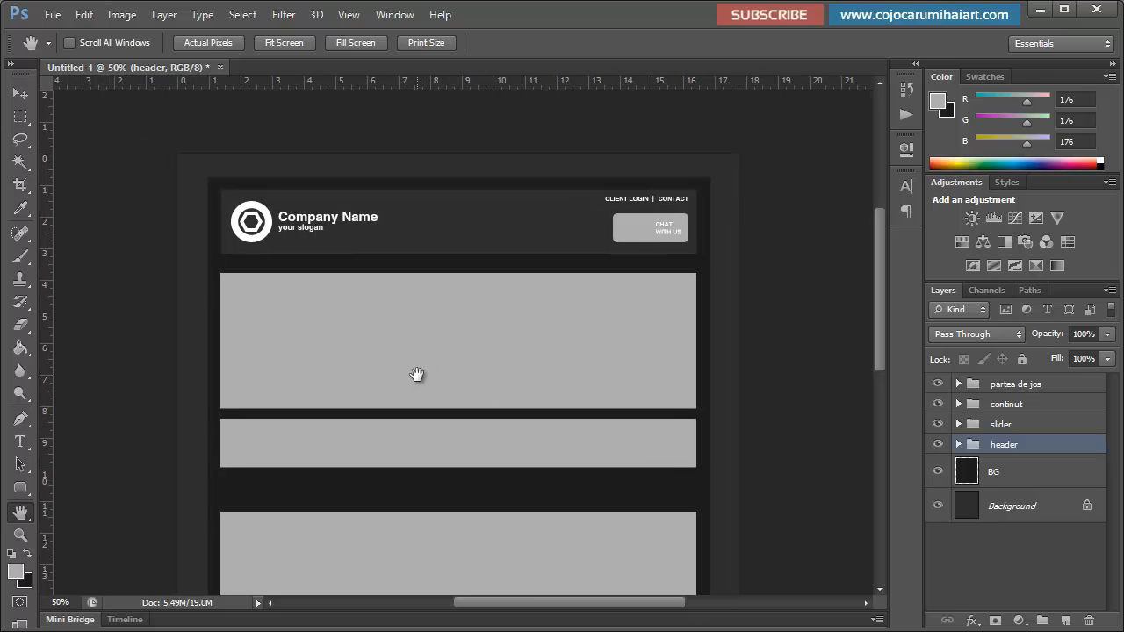
{"action": "scroll", "coordinate": [418, 375], "scroll_direction": "down", "scroll_amount": 5}
{"action": "key", "text": "ctrl+plus"}
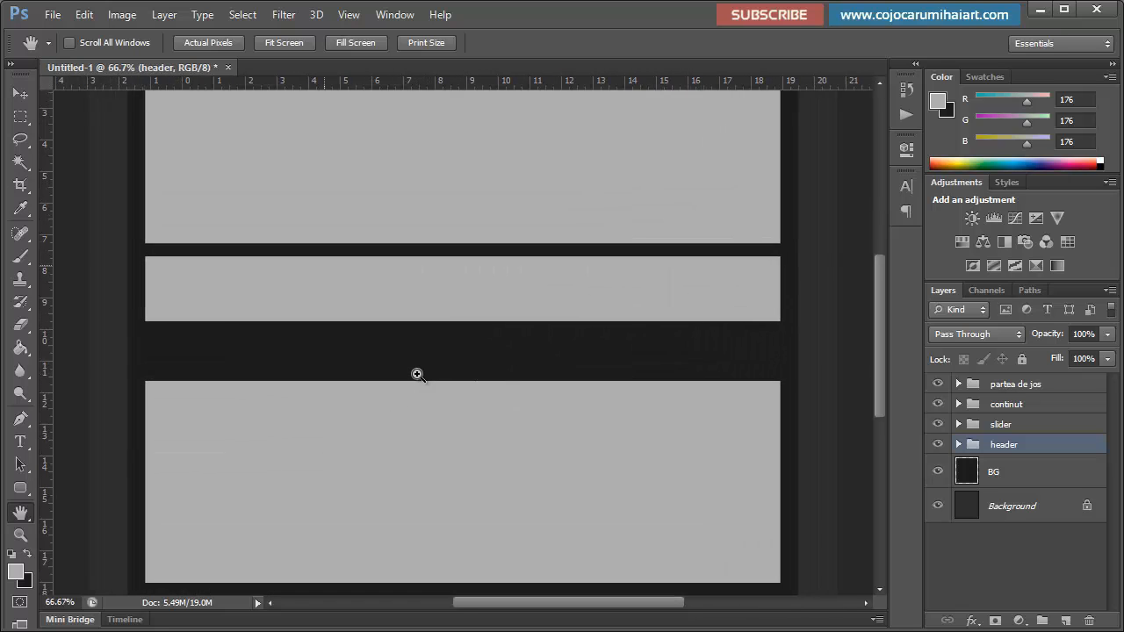
{"action": "key", "text": "ctrl+minus"}
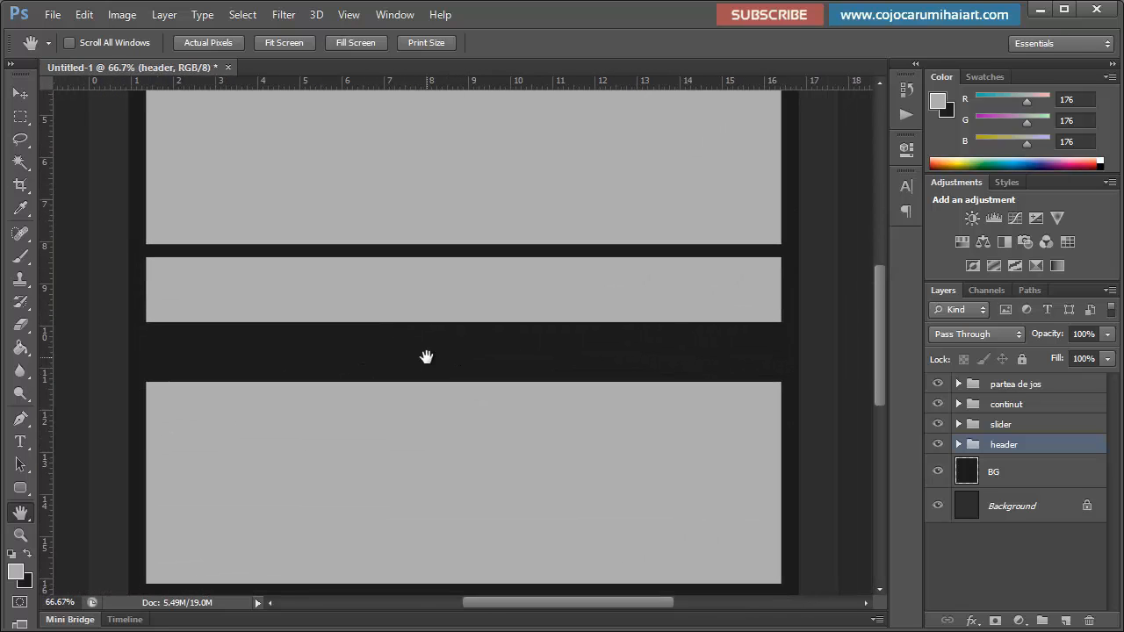
{"action": "left_click_drag", "start_coordinate": [448, 322], "coordinate": [477, 454]}
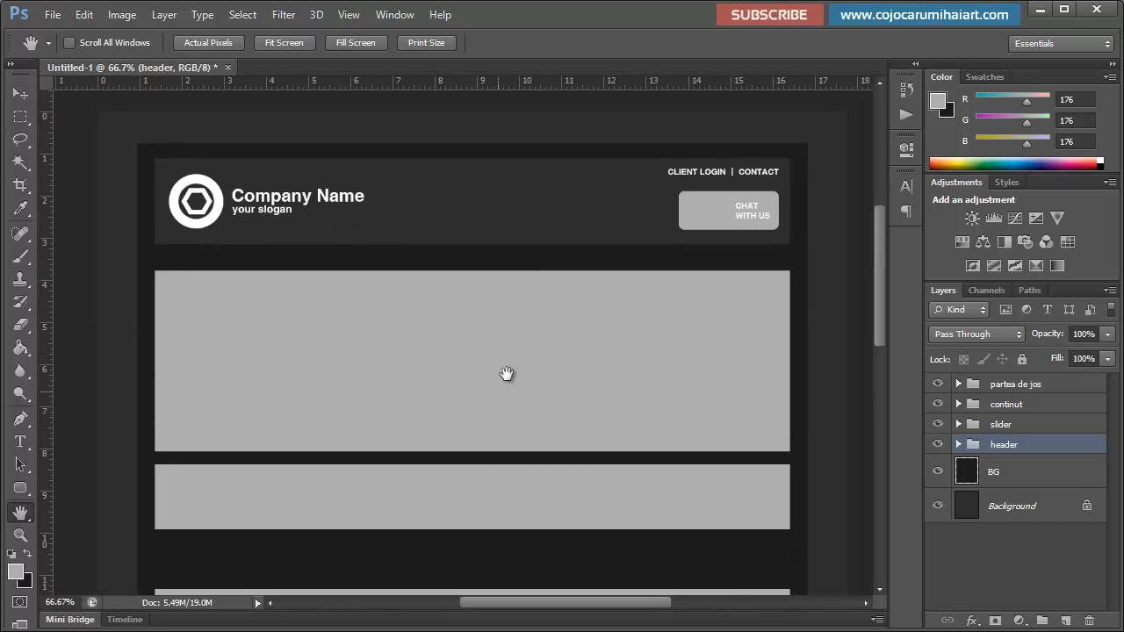
{"action": "key", "text": "ctrl+minus"}
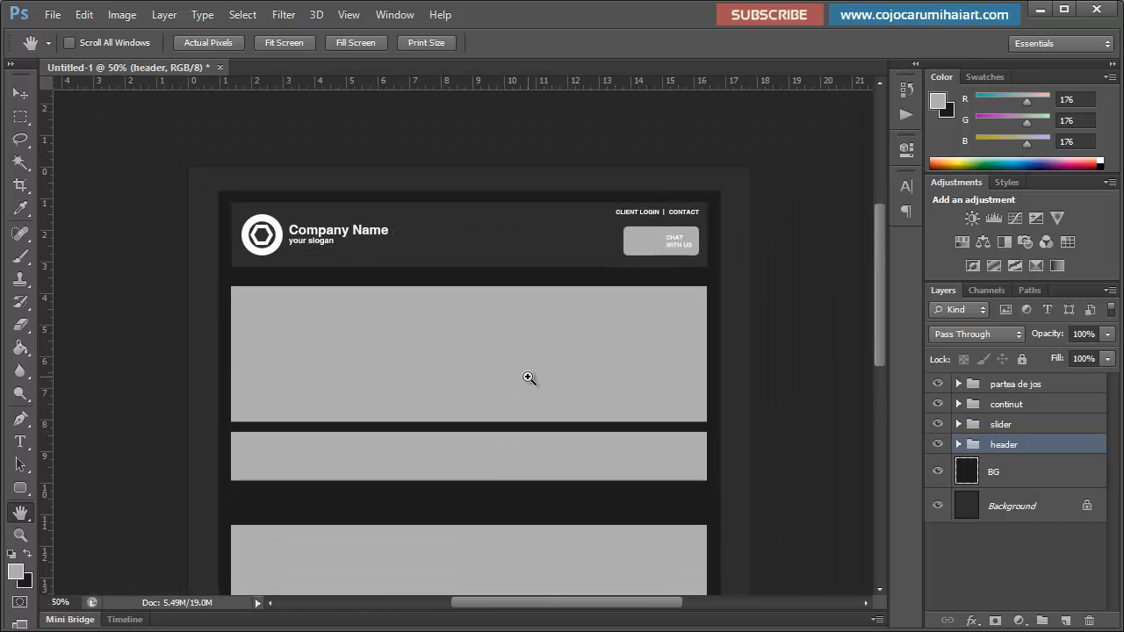
{"action": "key", "text": "ctrl+plus"}
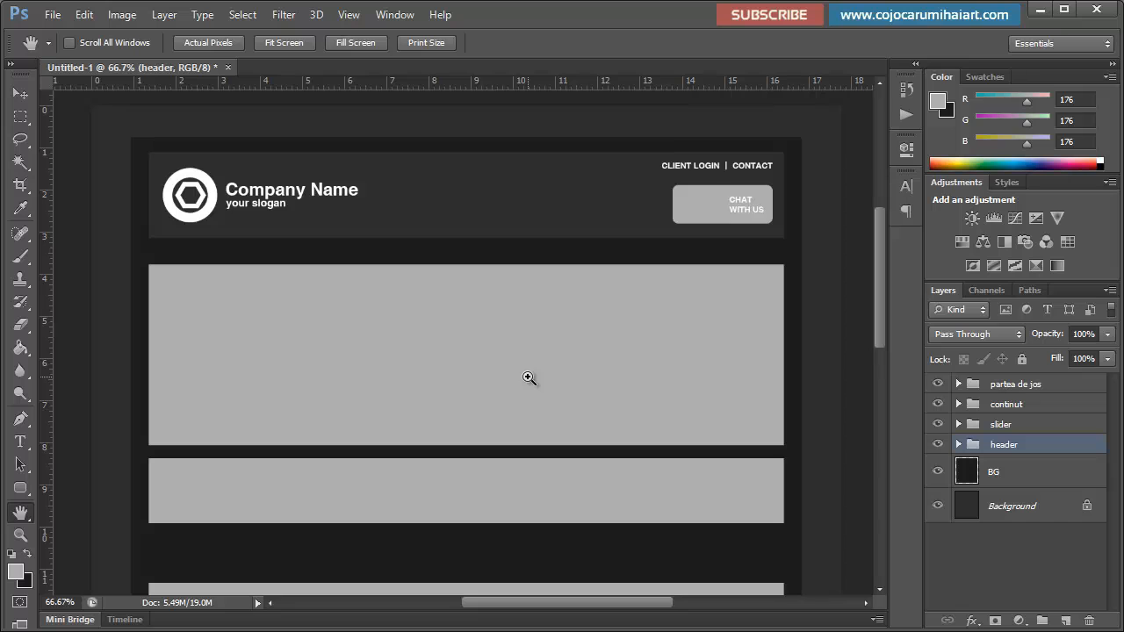
{"action": "key", "text": "ctrl+plus"}
{"action": "key", "text": "ctrl+minus"}
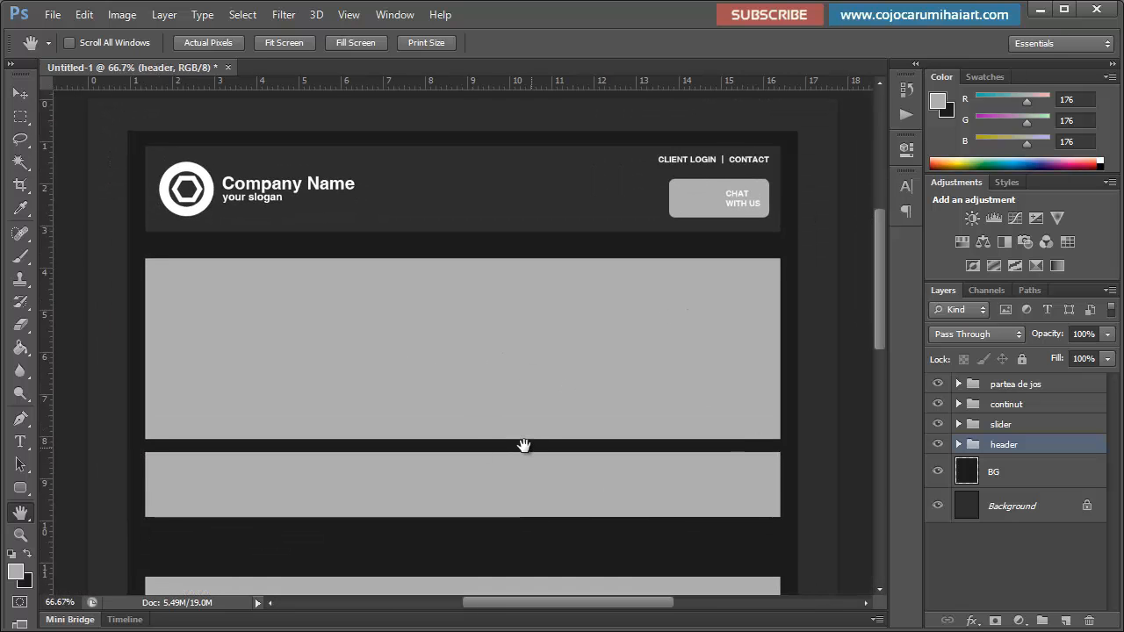
{"action": "mouse_move", "coordinate": [523, 446]}
{"action": "left_mouse_down"}
{"action": "mouse_move", "coordinate": [499, 448]}
{"action": "mouse_move", "coordinate": [529, 444]}
{"action": "left_mouse_up"}
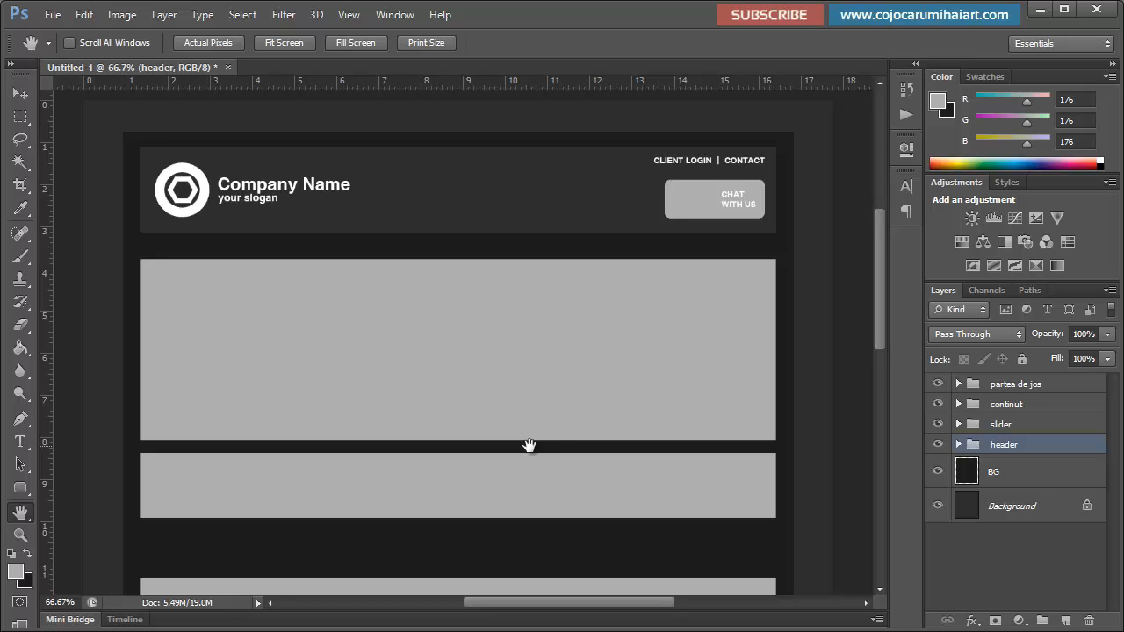
Step: Apply a Color Overlay of #292929 to the slider layer inside the slider group
{"action": "left_click", "coordinate": [1050, 570]}
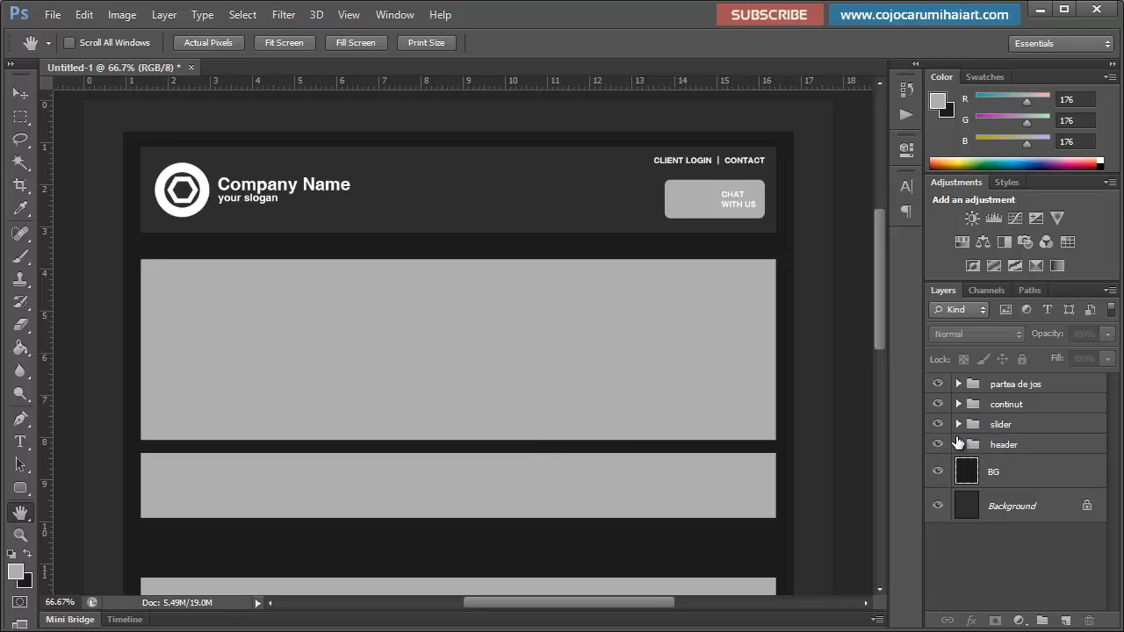
{"action": "left_click", "coordinate": [959, 425]}
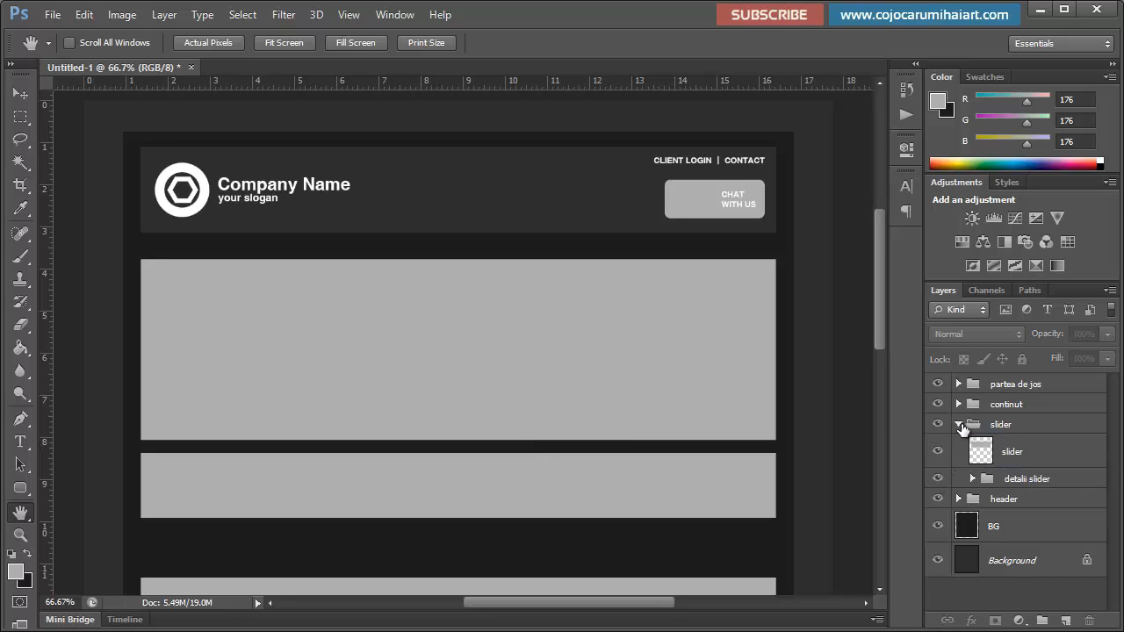
{"action": "left_click", "coordinate": [1032, 454]}
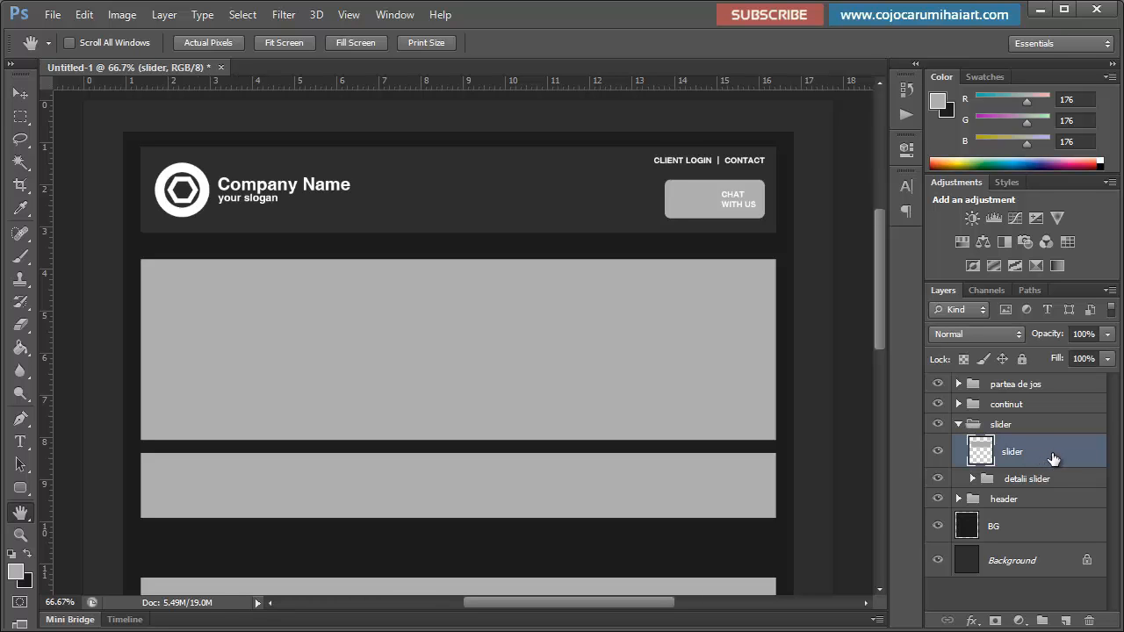
{"action": "double_click", "coordinate": [1053, 456]}
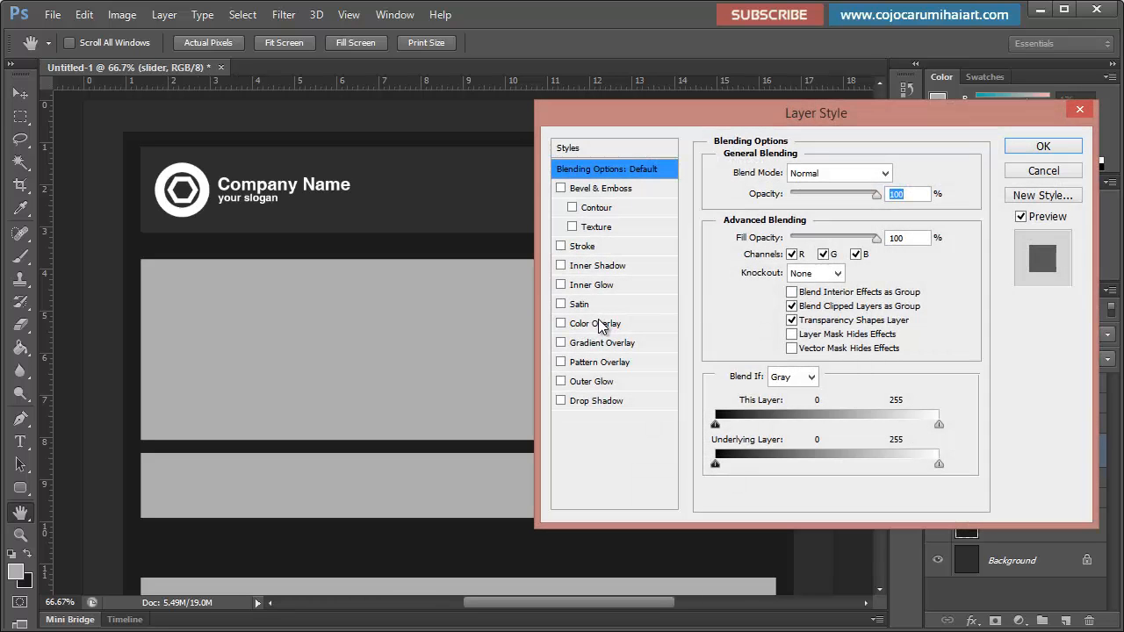
{"action": "left_click", "coordinate": [599, 322]}
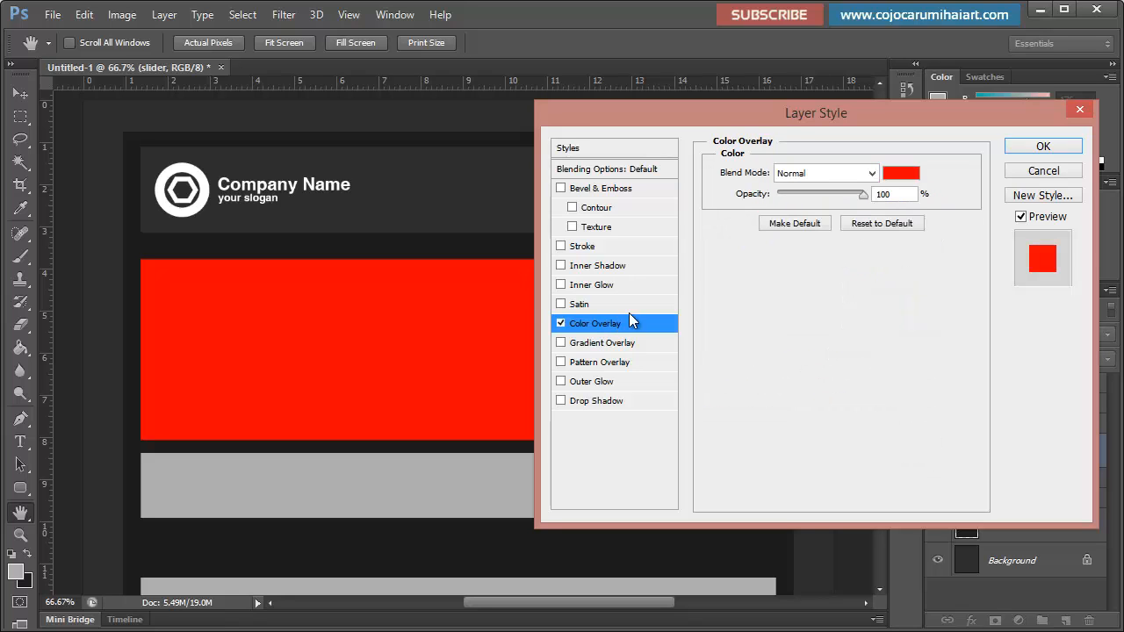
{"action": "left_click", "coordinate": [908, 171]}
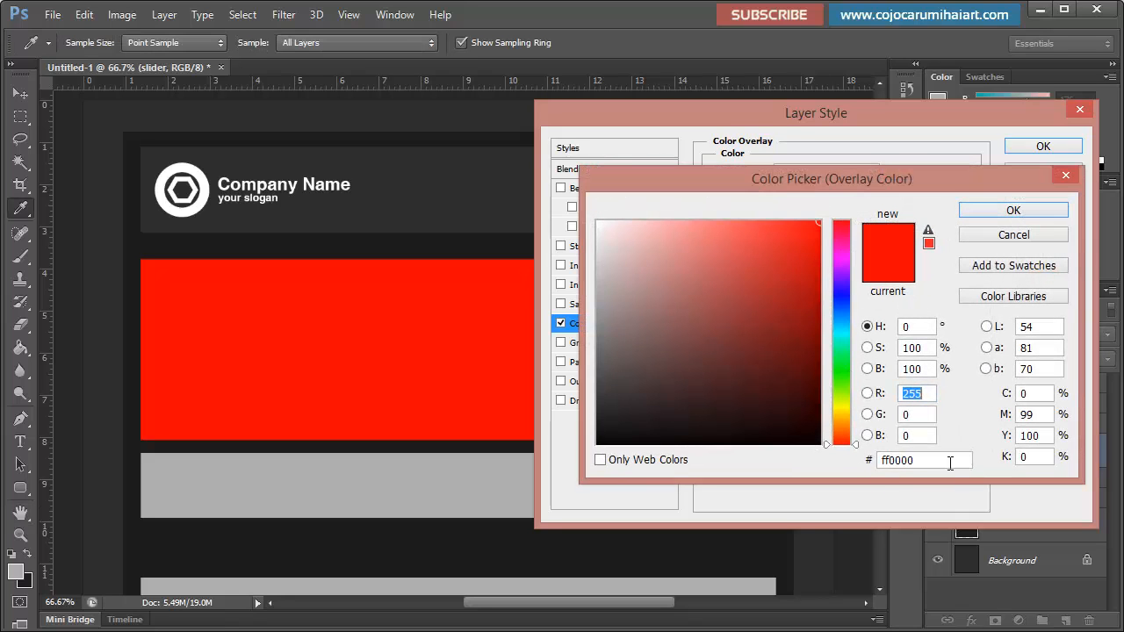
{"action": "type", "text": "292929"}
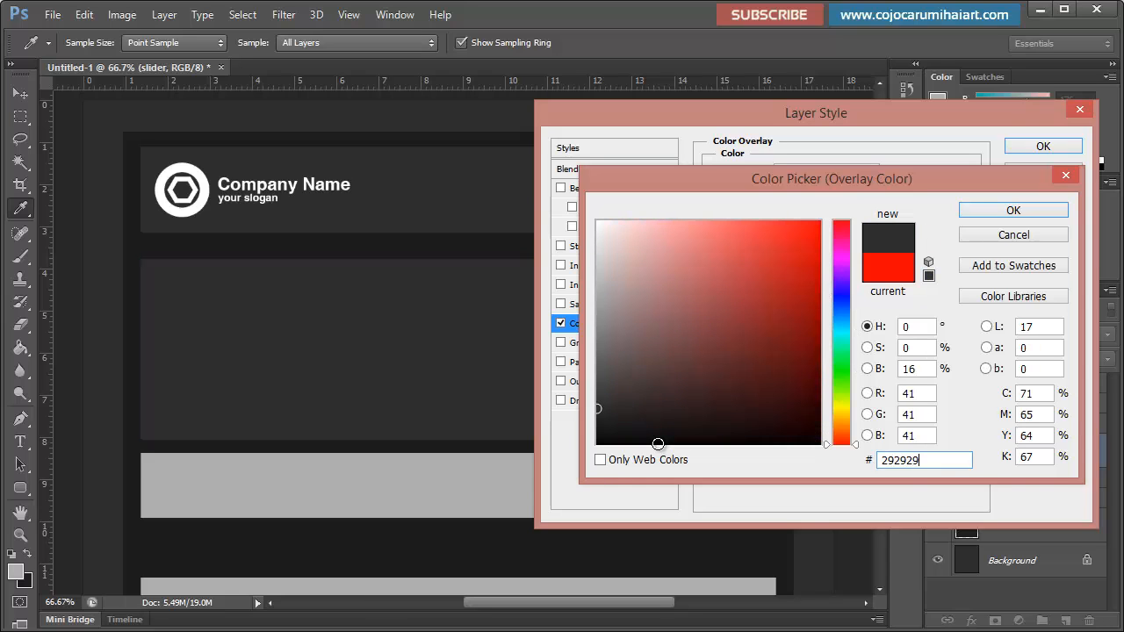
{"action": "key", "text": "Return"}
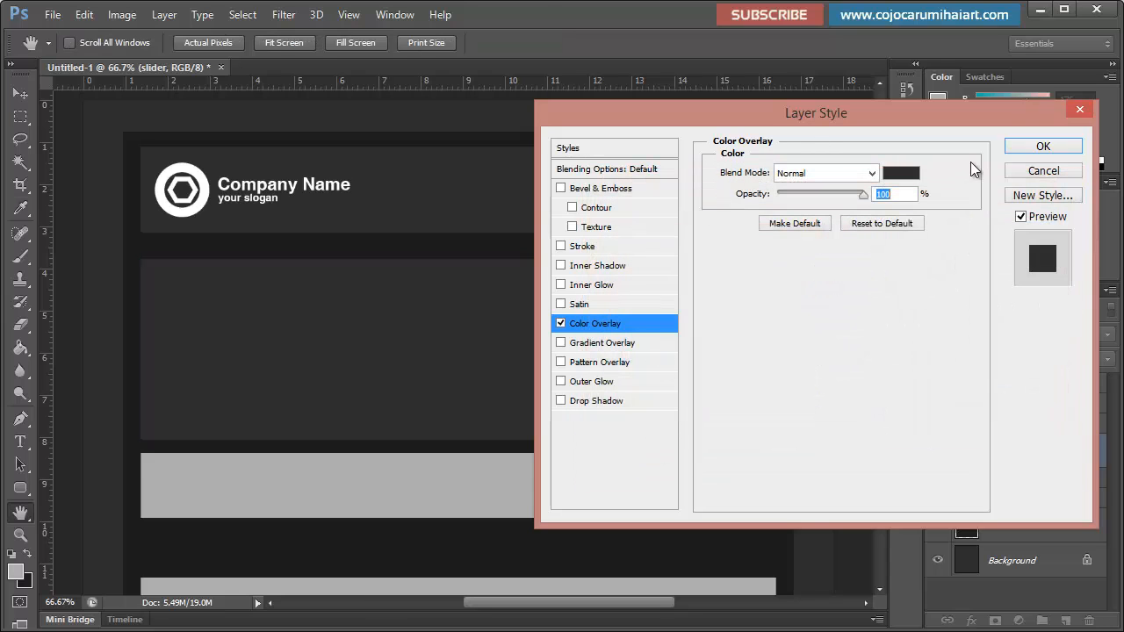
{"action": "left_click", "coordinate": [1026, 148]}
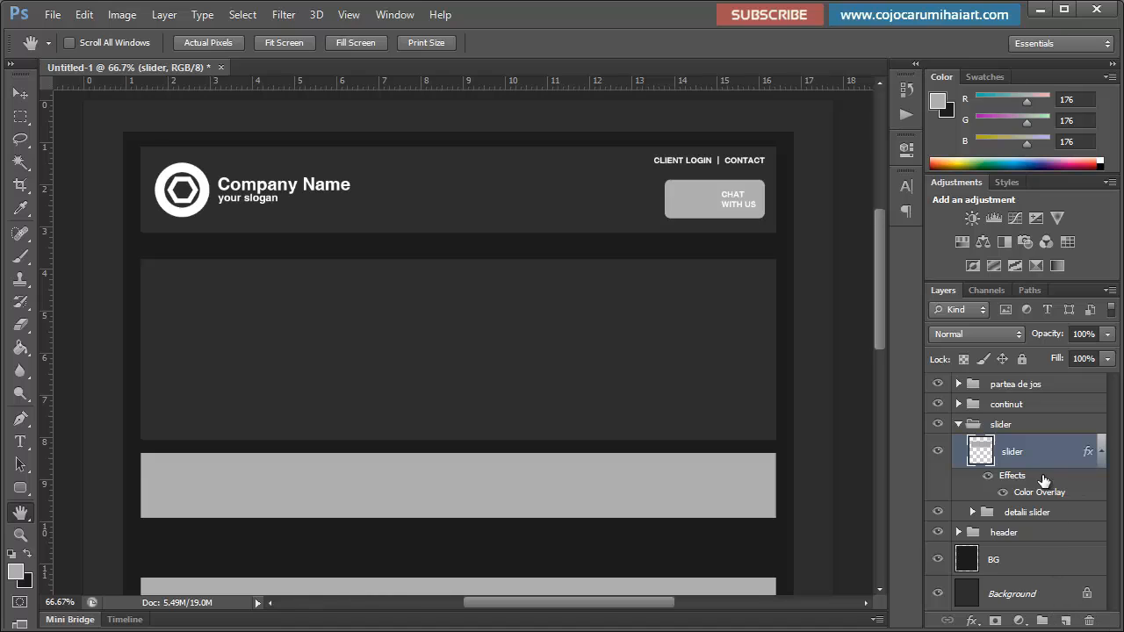
Step: Create a group named "continut slider" above the slider layer in the slider group and add an empty layer inside it
{"action": "left_click", "coordinate": [1042, 621]}
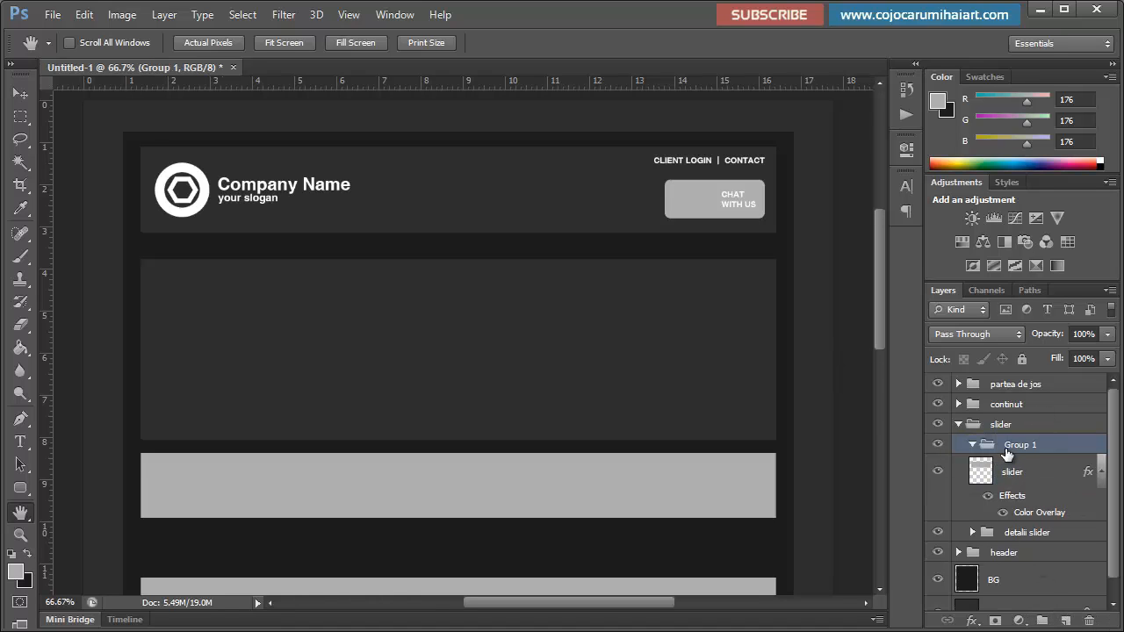
{"action": "double_click", "coordinate": [1022, 446]}
{"action": "type", "text": "continut slider"}
{"action": "key", "text": "Return"}
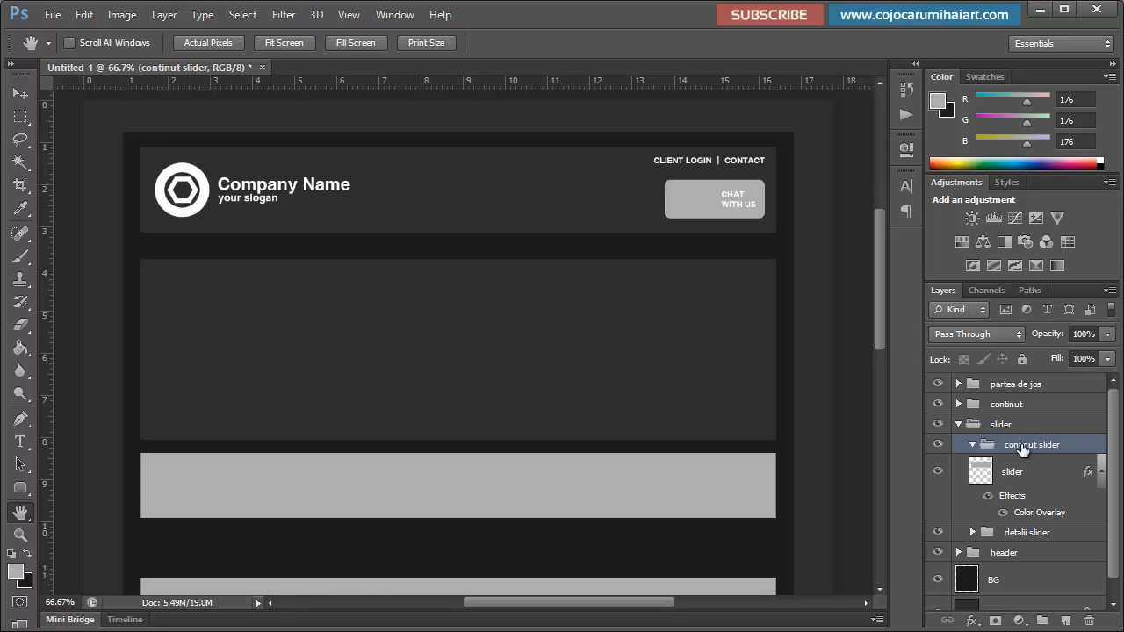
{"action": "left_click", "coordinate": [1065, 620]}
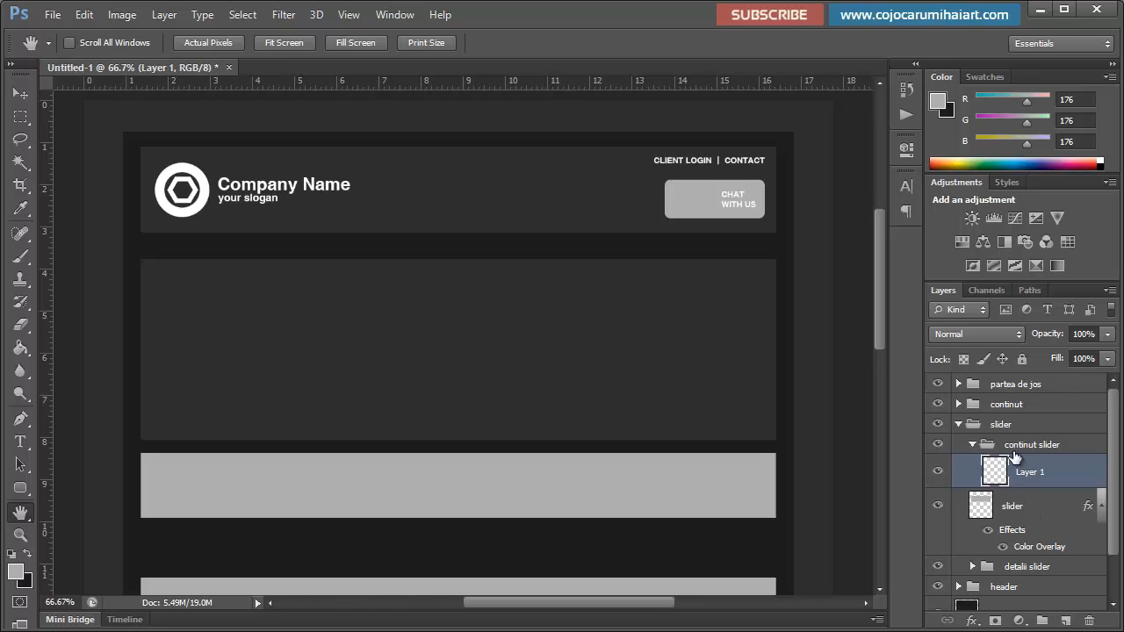
{"action": "left_click", "coordinate": [972, 445]}
{"action": "left_click", "coordinate": [972, 445]}
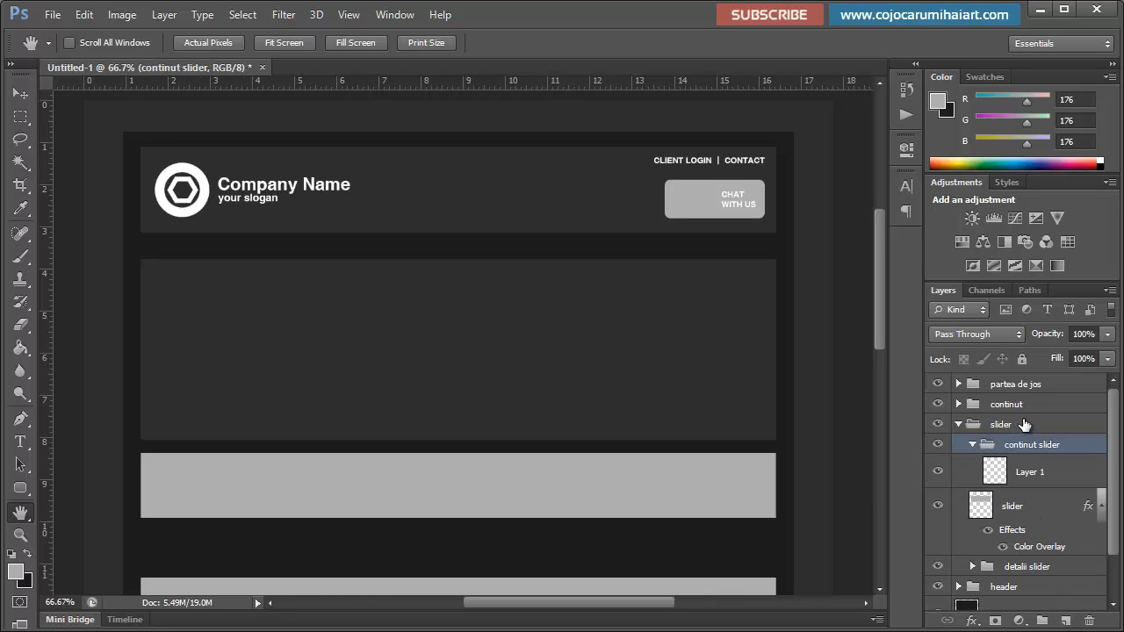
Step: Hide the Adjustments panel to give the layer list more room
{"action": "left_click", "coordinate": [395, 15]}
{"action": "left_click", "coordinate": [416, 133]}
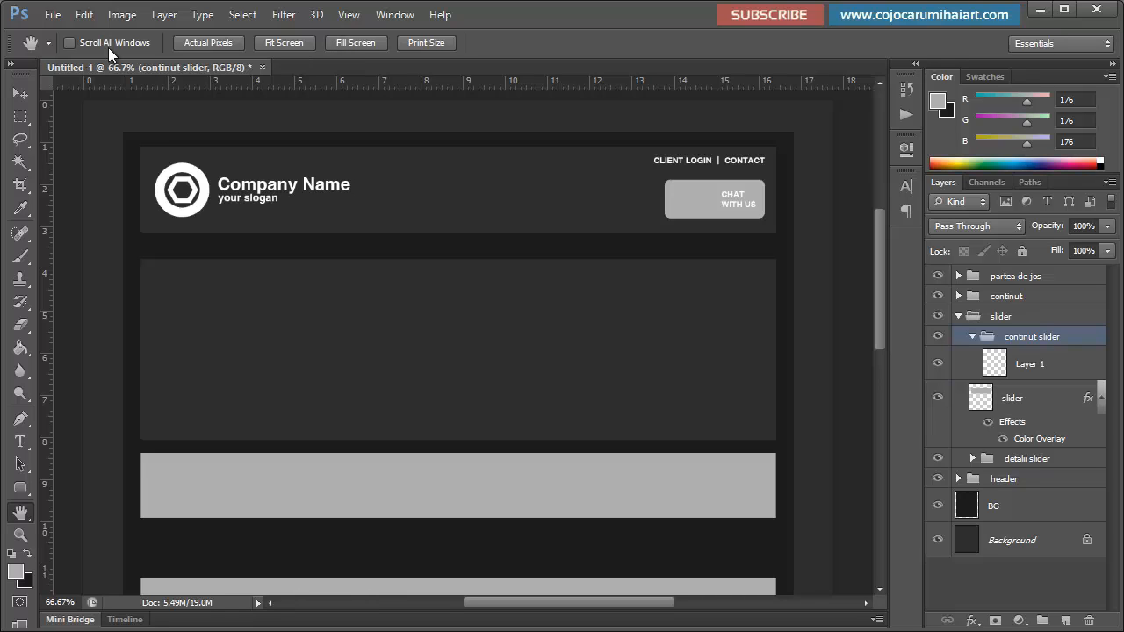
Step: Add the text "Virtual Private Server Package" in white Helvetica Bold 14 pt to the empty layer, in the upper-left part of the slider block
{"action": "left_click", "coordinate": [1036, 364]}
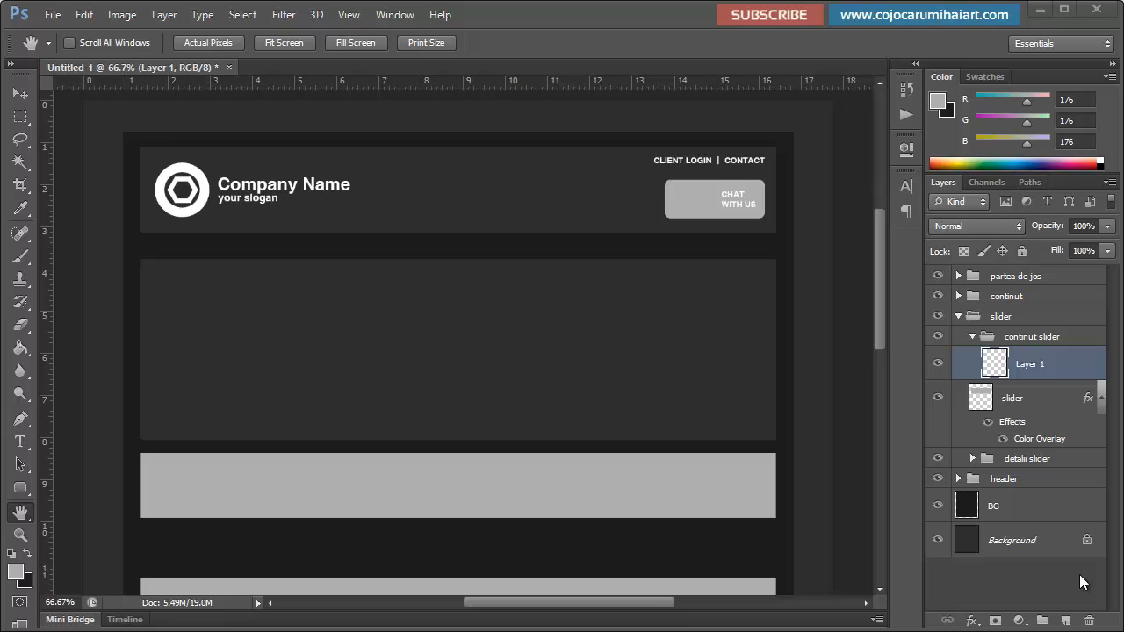
{"action": "left_click", "coordinate": [20, 443]}
{"action": "left_click", "coordinate": [182, 299]}
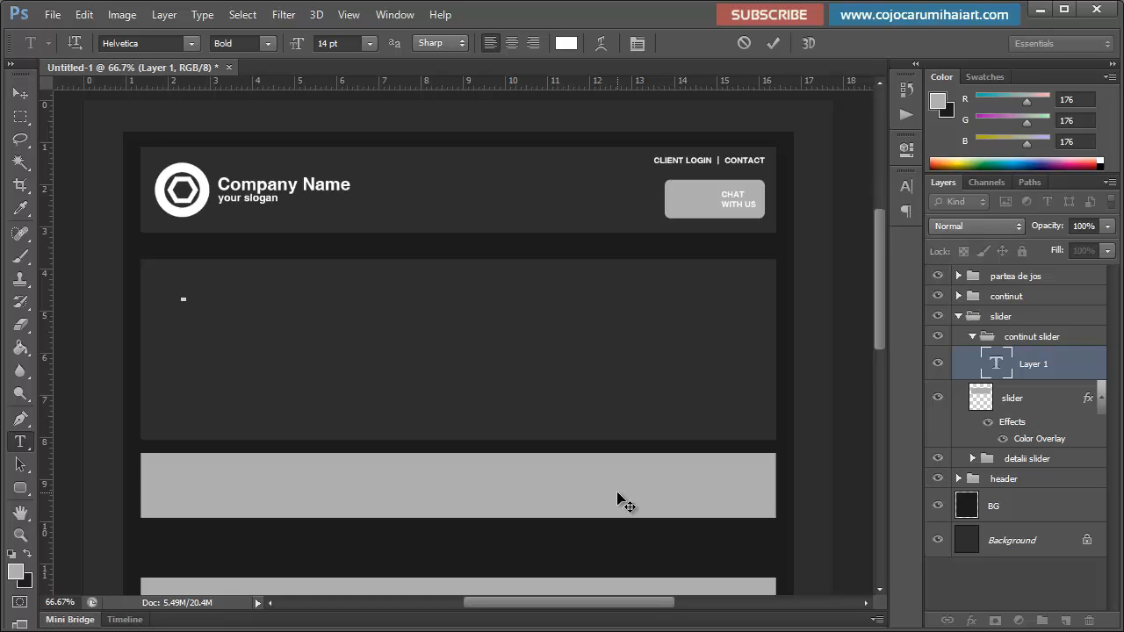
{"action": "type", "text": "Virtual Private Server package"}
{"action": "key", "text": "Left"}
{"action": "key", "text": "Left"}
{"action": "key", "text": "Left"}
{"action": "key", "text": "Left"}
{"action": "key", "text": "Left"}
{"action": "key", "text": "Left"}
{"action": "key", "text": "BackSpace"}
{"action": "type", "text": "P"}
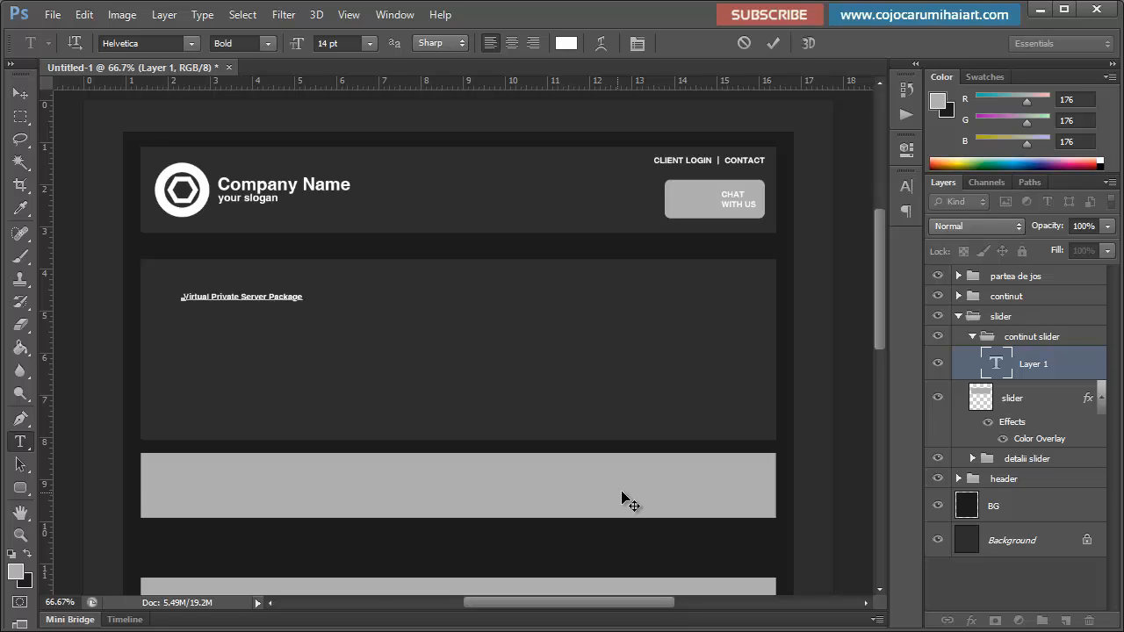
{"action": "left_click", "coordinate": [27, 97]}
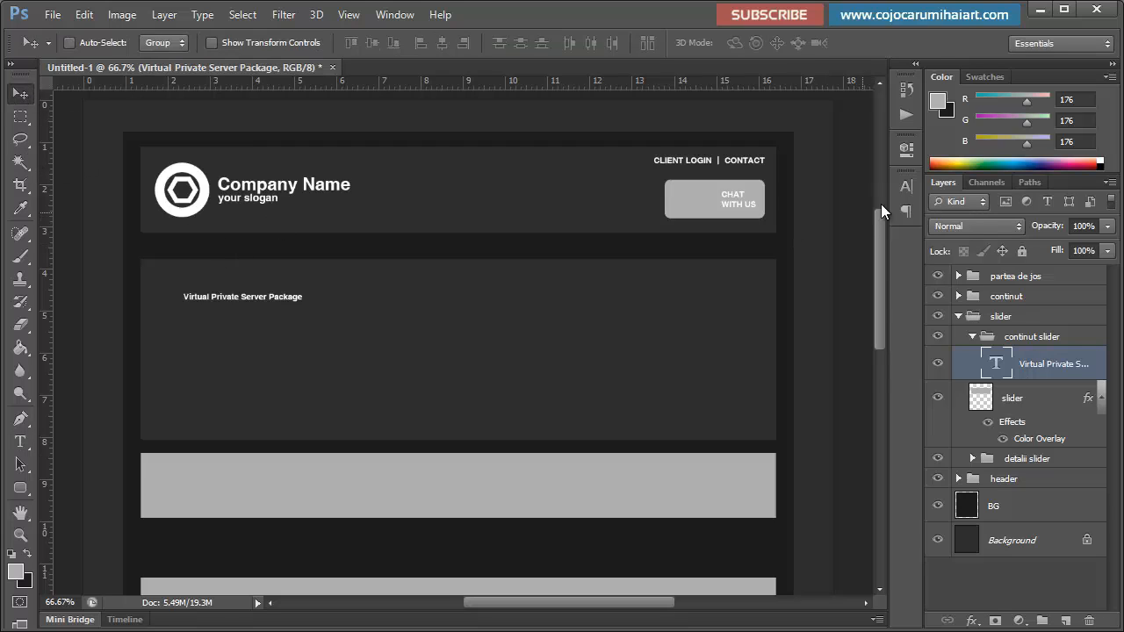
Step: Enlarge the Virtual Private Server Package text to 36 pt
{"action": "left_click", "coordinate": [906, 186]}
{"action": "left_click", "coordinate": [781, 222]}
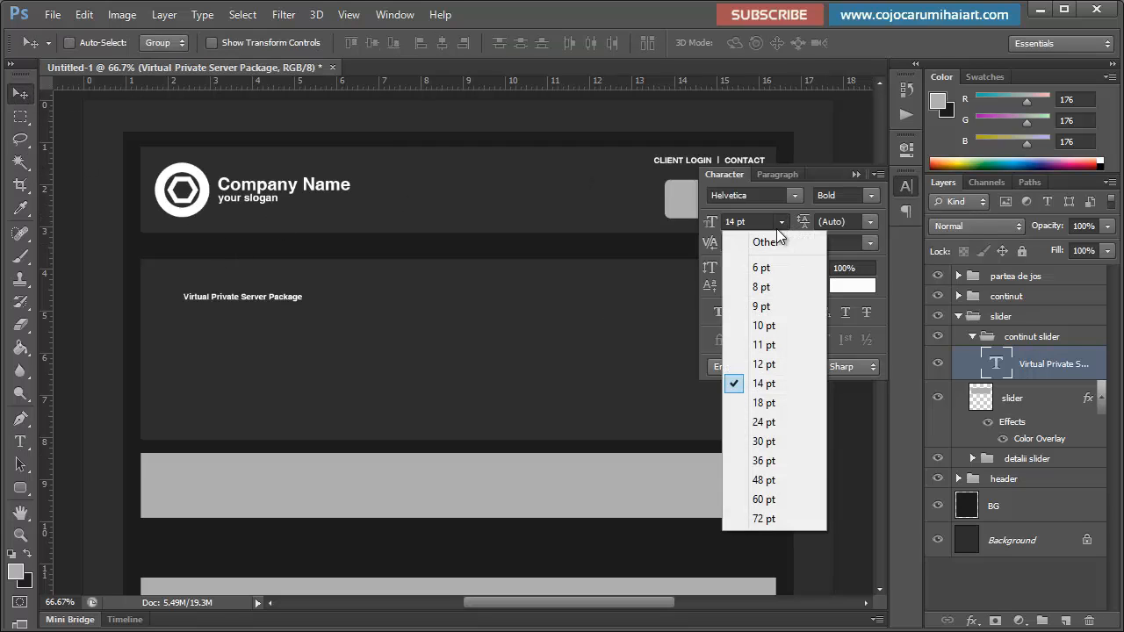
{"action": "left_click", "coordinate": [786, 442]}
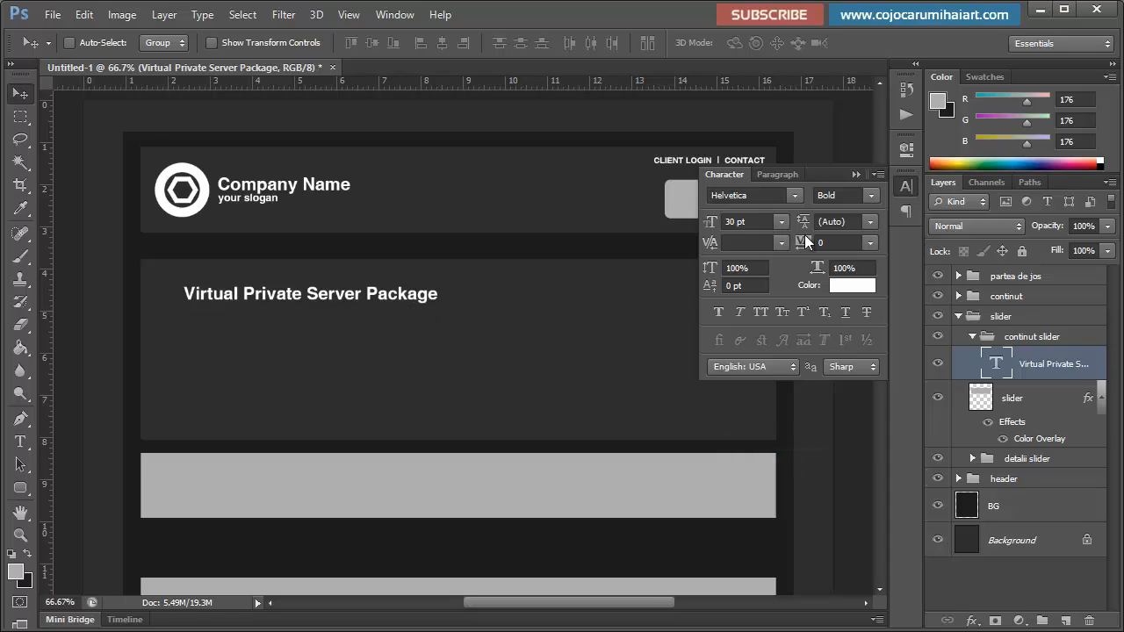
{"action": "left_click", "coordinate": [779, 222]}
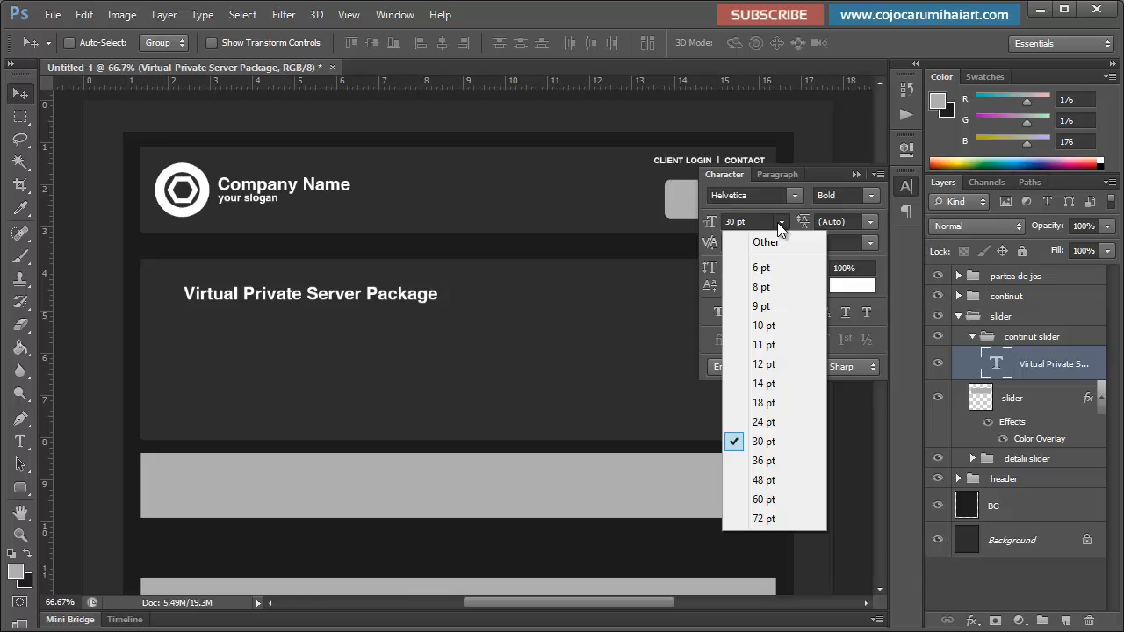
{"action": "left_click", "coordinate": [779, 222]}
{"action": "left_click", "coordinate": [780, 222]}
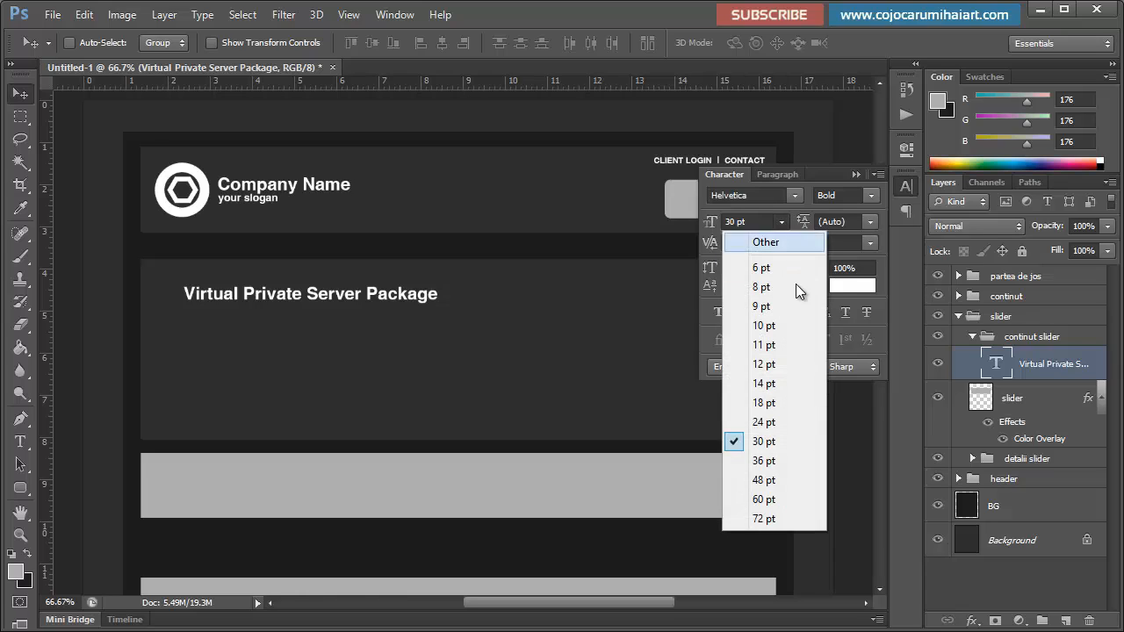
{"action": "left_click", "coordinate": [800, 463]}
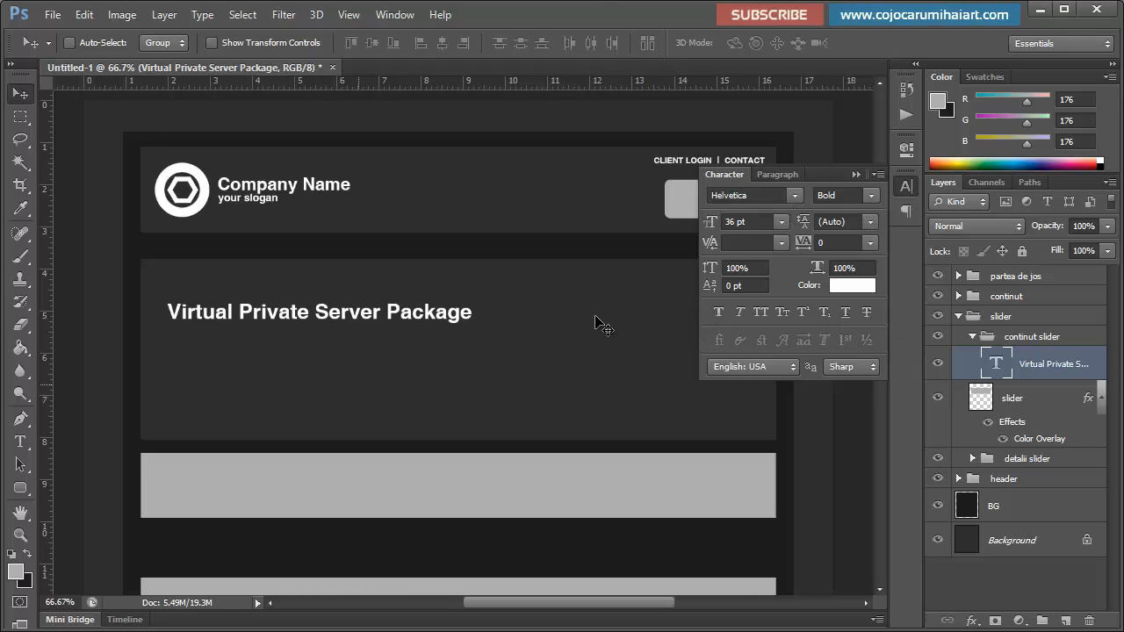
Step: Position the Virtual Private Server Package heading near the slider block's upper-left corner, inset from both edges
{"action": "mouse_move", "coordinate": [510, 352]}
{"action": "left_mouse_down"}
{"action": "mouse_move", "coordinate": [522, 341]}
{"action": "mouse_move", "coordinate": [511, 334]}
{"action": "left_mouse_up"}
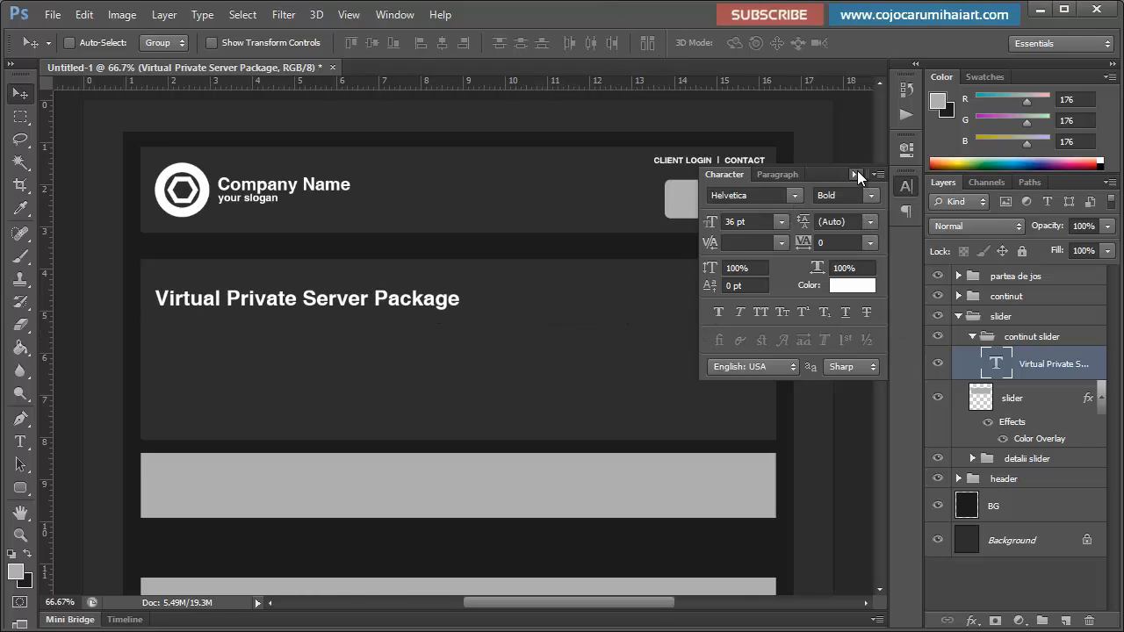
{"action": "left_click", "coordinate": [856, 174]}
{"action": "left_click_drag", "start_coordinate": [372, 303], "coordinate": [418, 328]}
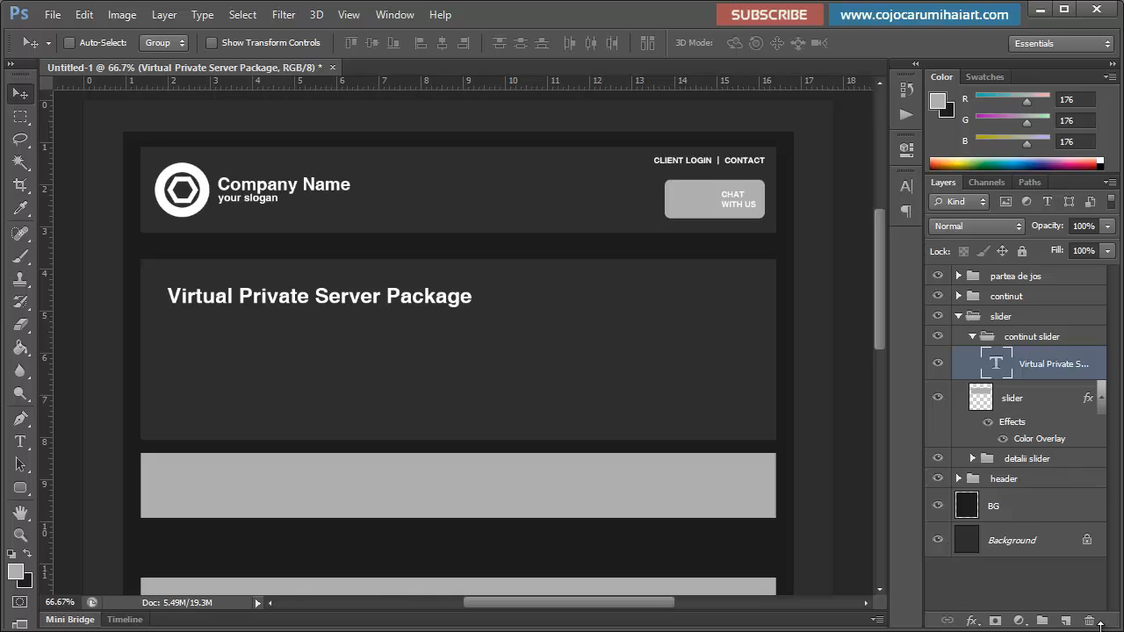
Step: Add the text "99.9% uptime guarantee" on a new layer in white Helvetica Bold 36 pt and left-align it beneath the heading
{"action": "left_click", "coordinate": [1065, 620]}
{"action": "key", "text": "t"}
{"action": "left_click", "coordinate": [208, 355]}
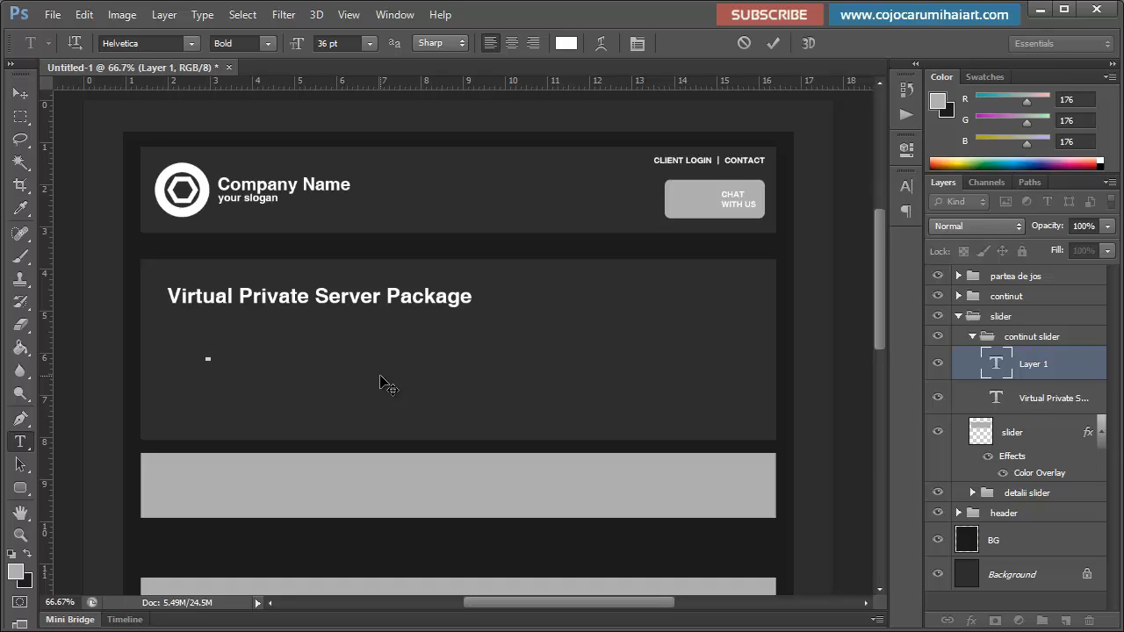
{"action": "type", "text": "99.9% upt"}
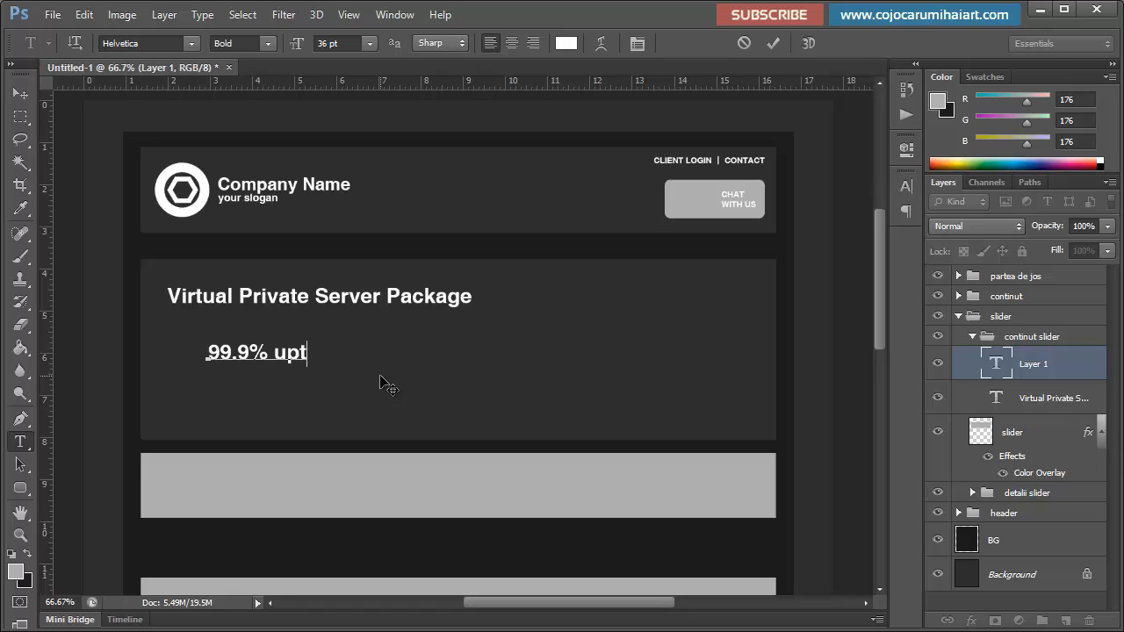
{"action": "type", "text": "ime gua"}
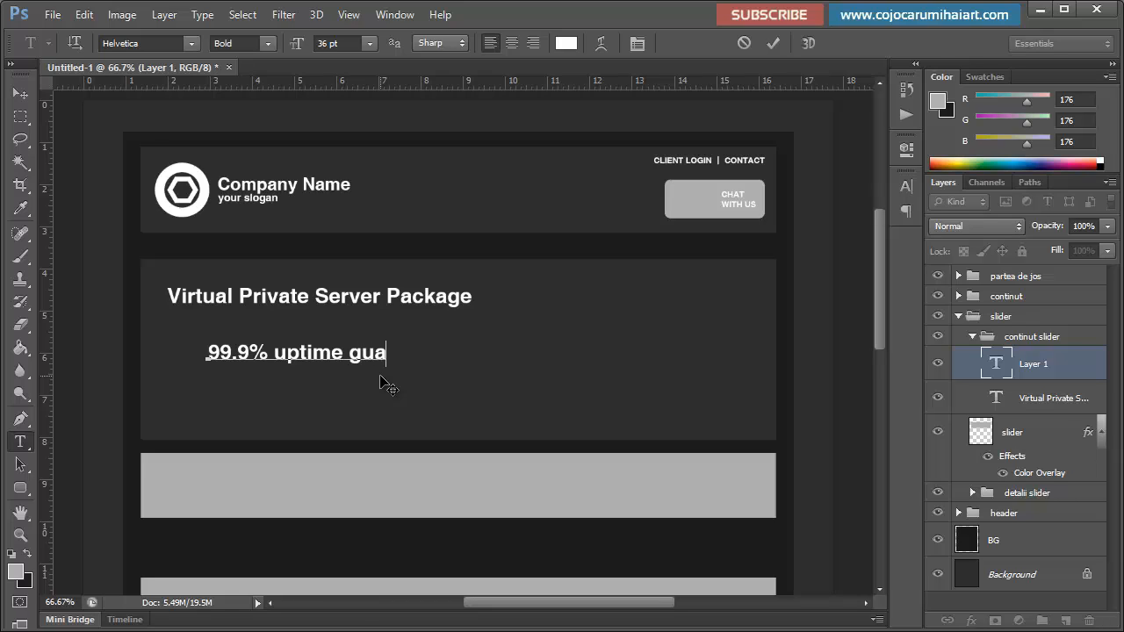
{"action": "type", "text": "rantee"}
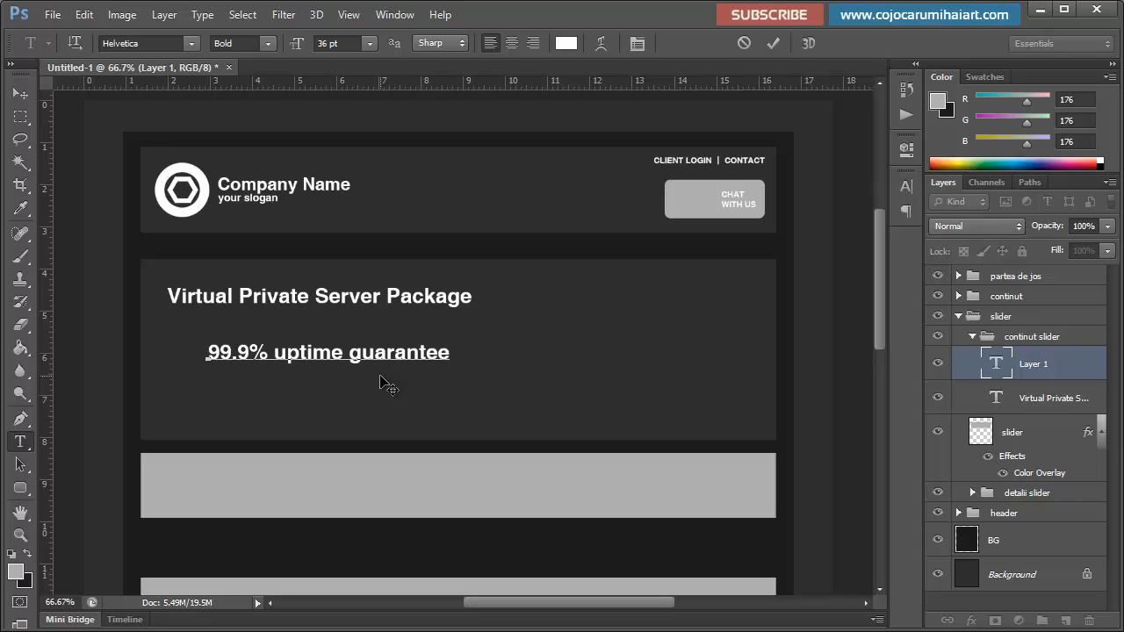
{"action": "key", "text": "Left"}
{"action": "key", "text": "Left"}
{"action": "key", "text": "Left"}
{"action": "key", "text": "Left"}
{"action": "key", "text": "Left"}
{"action": "key", "text": "Left"}
{"action": "left_click", "coordinate": [19, 93]}
{"action": "left_click_drag", "start_coordinate": [431, 359], "coordinate": [390, 337]}
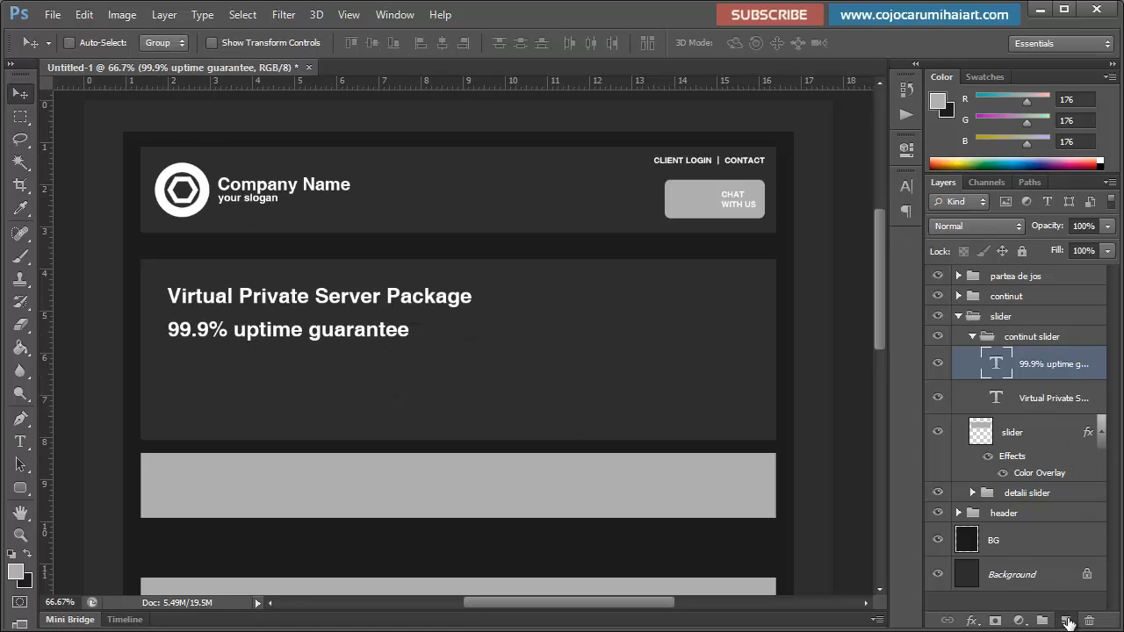
Step: Add the text "24/7 Rapid Response Support" on a new layer in white Helvetica Bold 36 pt beneath the 99.9% uptime guarantee line
{"action": "left_click", "coordinate": [1064, 621]}
{"action": "key", "text": "t"}
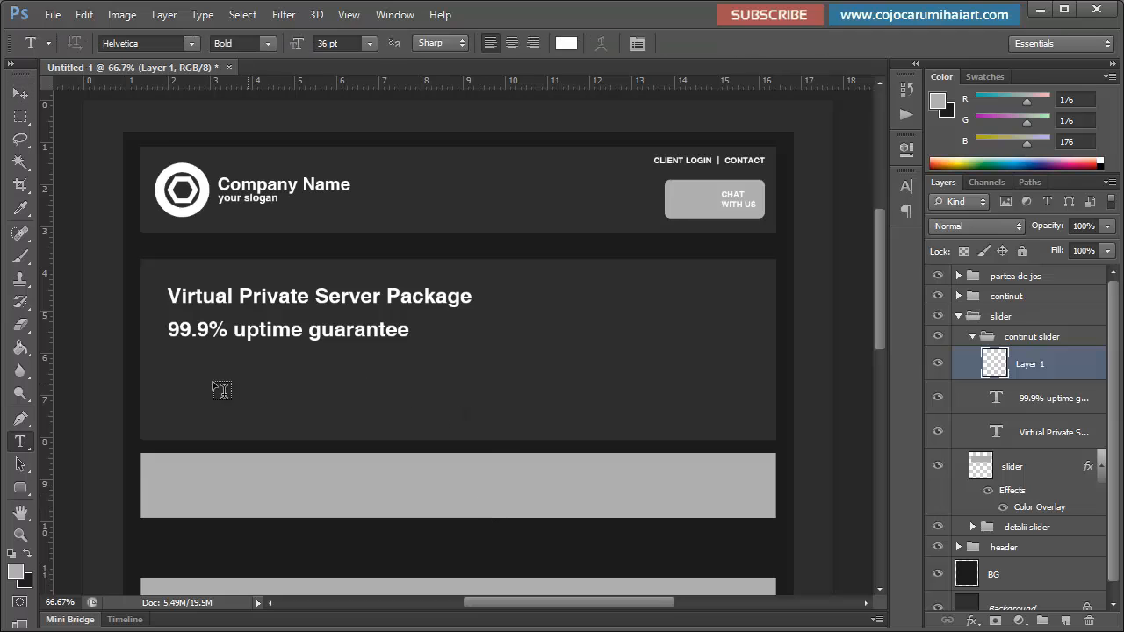
{"action": "left_click", "coordinate": [174, 369]}
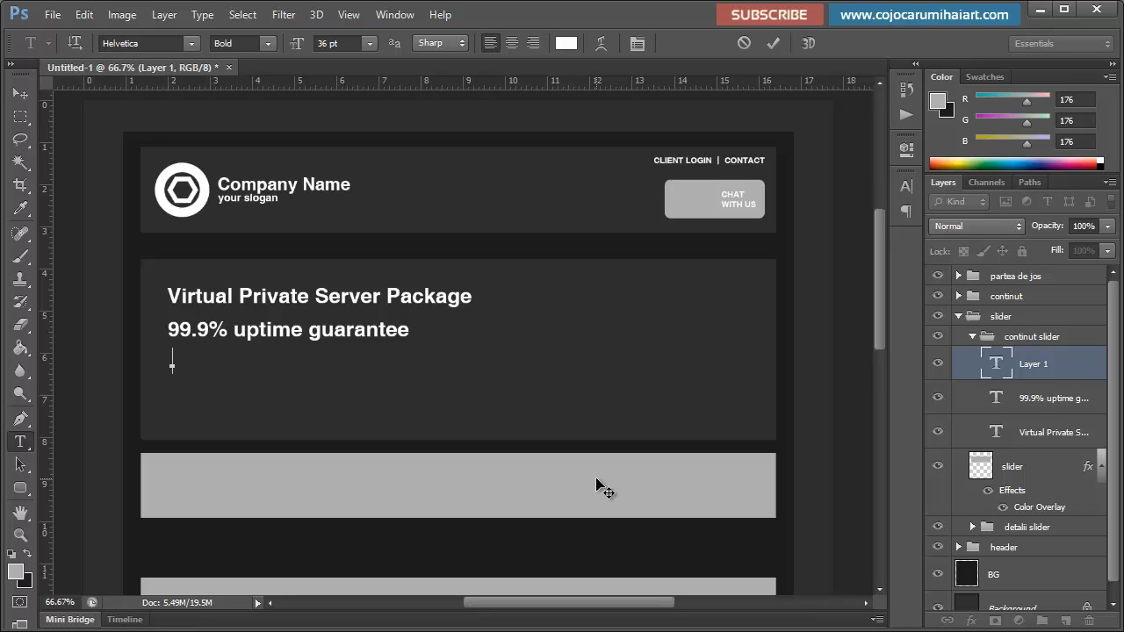
{"action": "type", "text": "24/7 Rapid "}
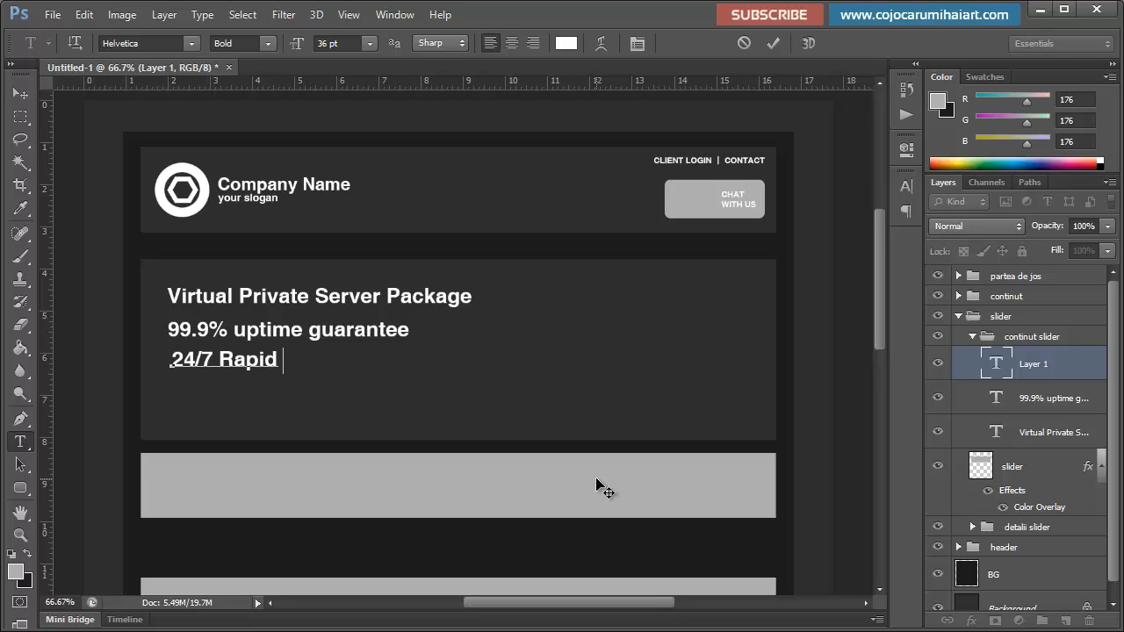
{"action": "type", "text": "Response "}
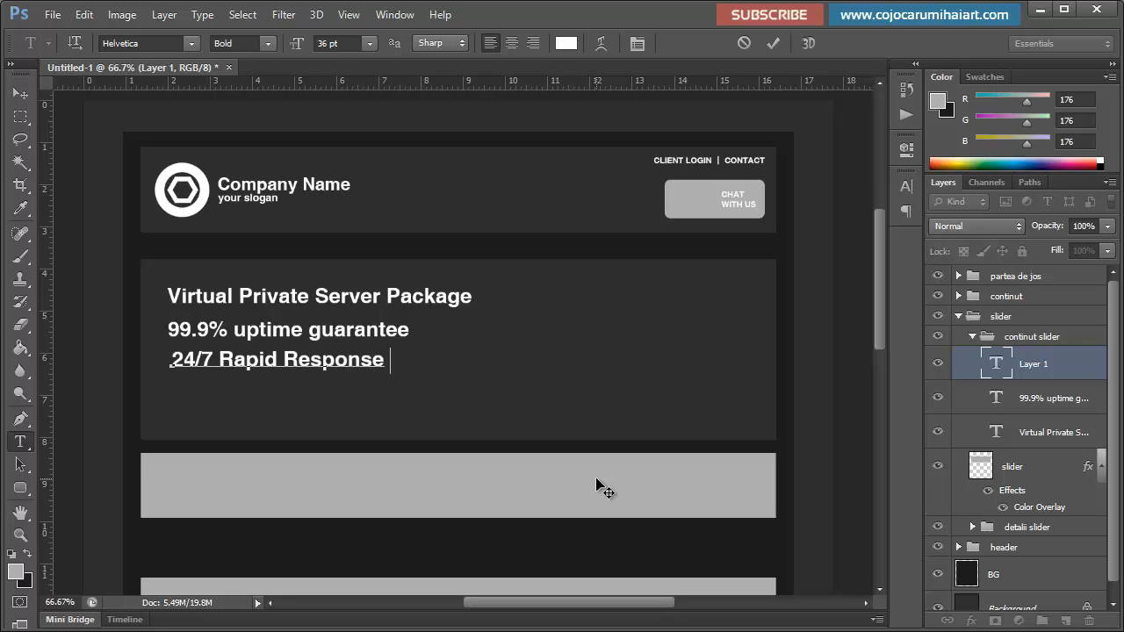
{"action": "type", "text": "Support"}
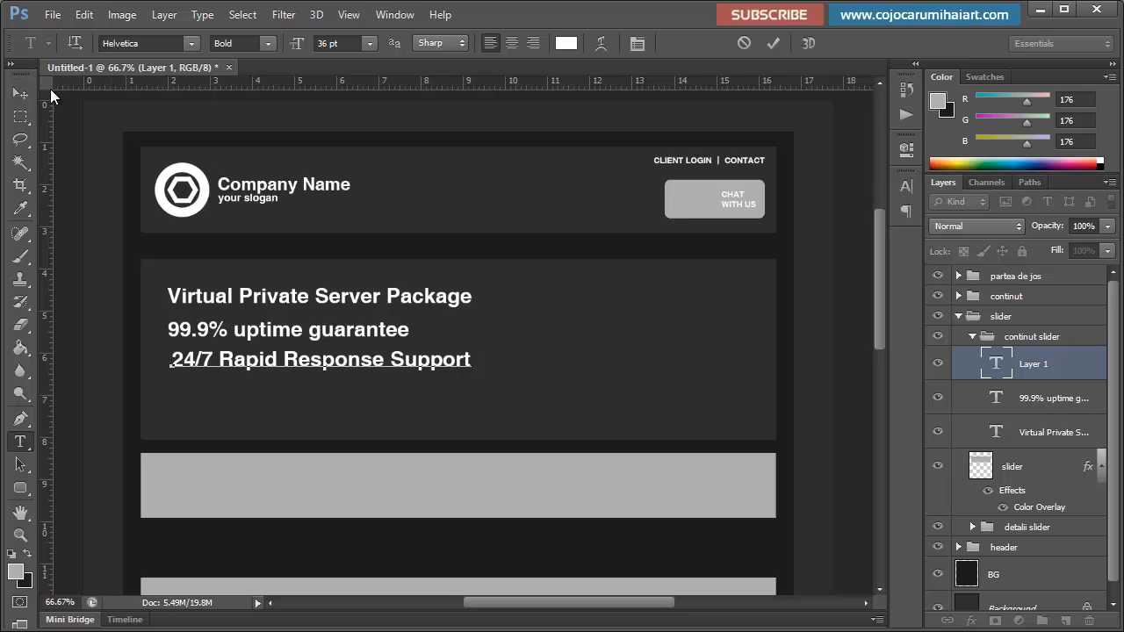
{"action": "left_click", "coordinate": [8, 96]}
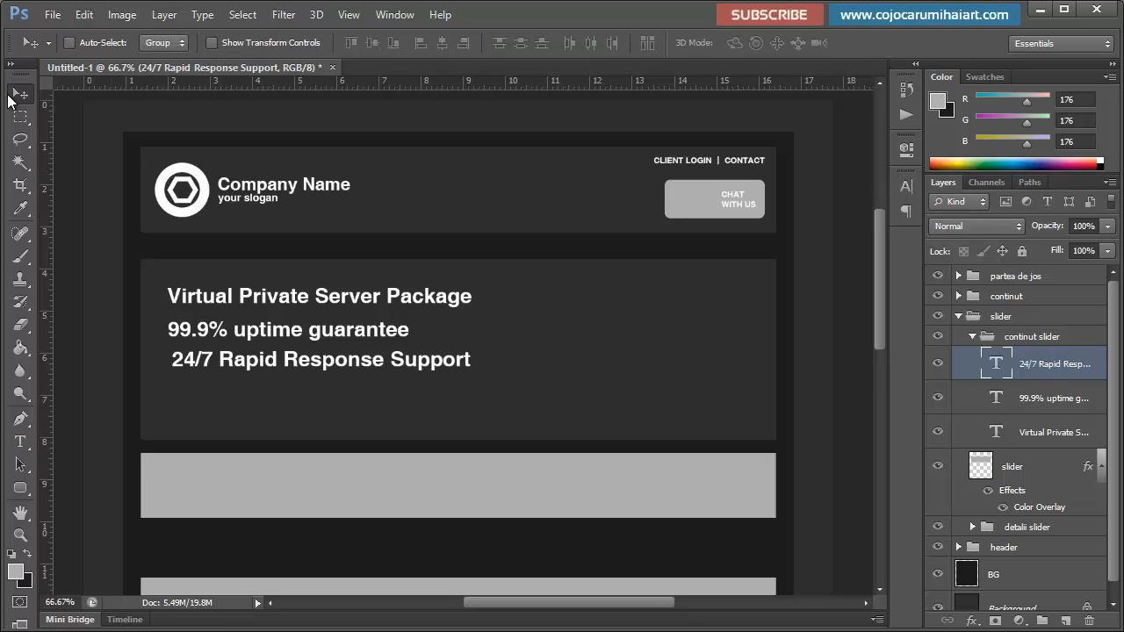
Step: Add the text "30 Day Money Back Guarantee" on a new layer in white Helvetica Bold 36 pt beneath the 24/7 Rapid Response Support line
{"action": "left_click", "coordinate": [1065, 620]}
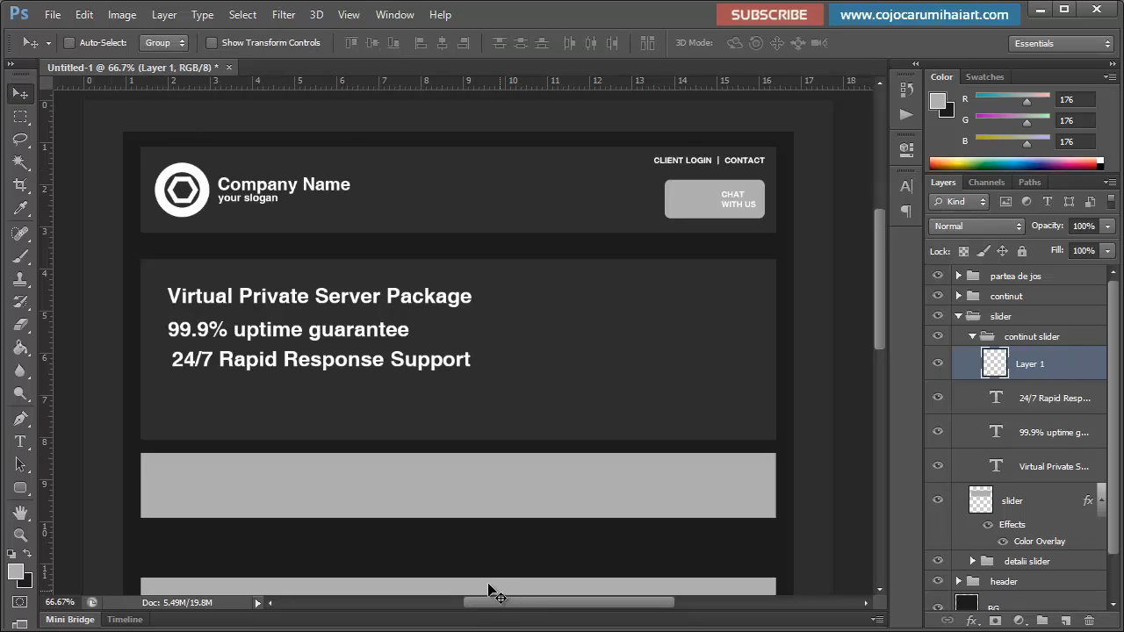
{"action": "key", "text": "t"}
{"action": "left_click", "coordinate": [179, 398]}
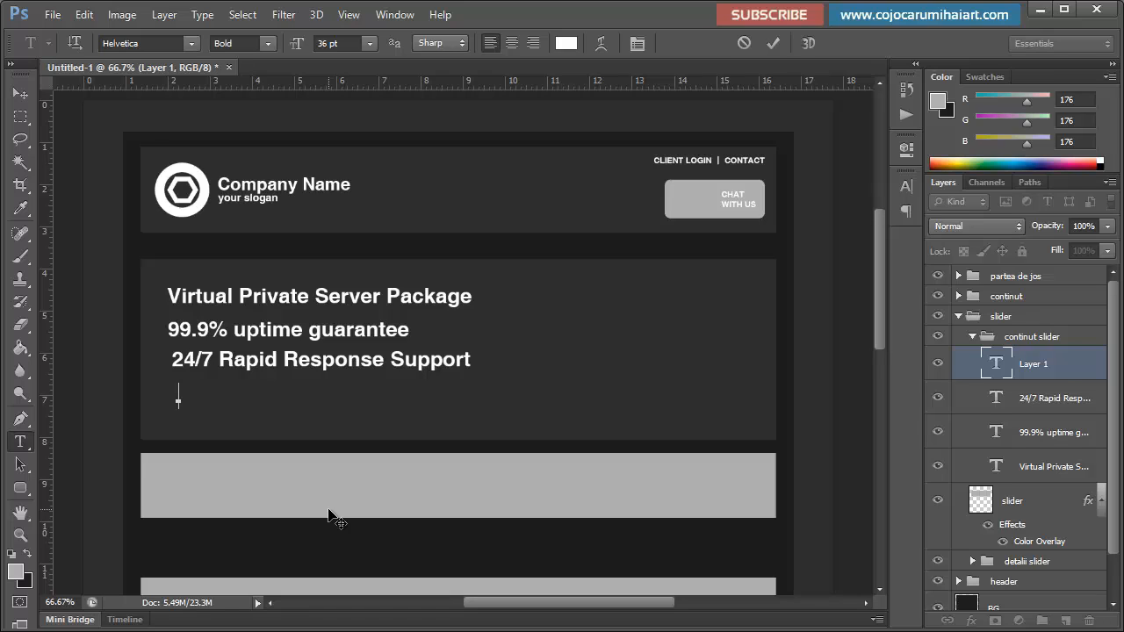
{"action": "type", "text": "30 Day Money"}
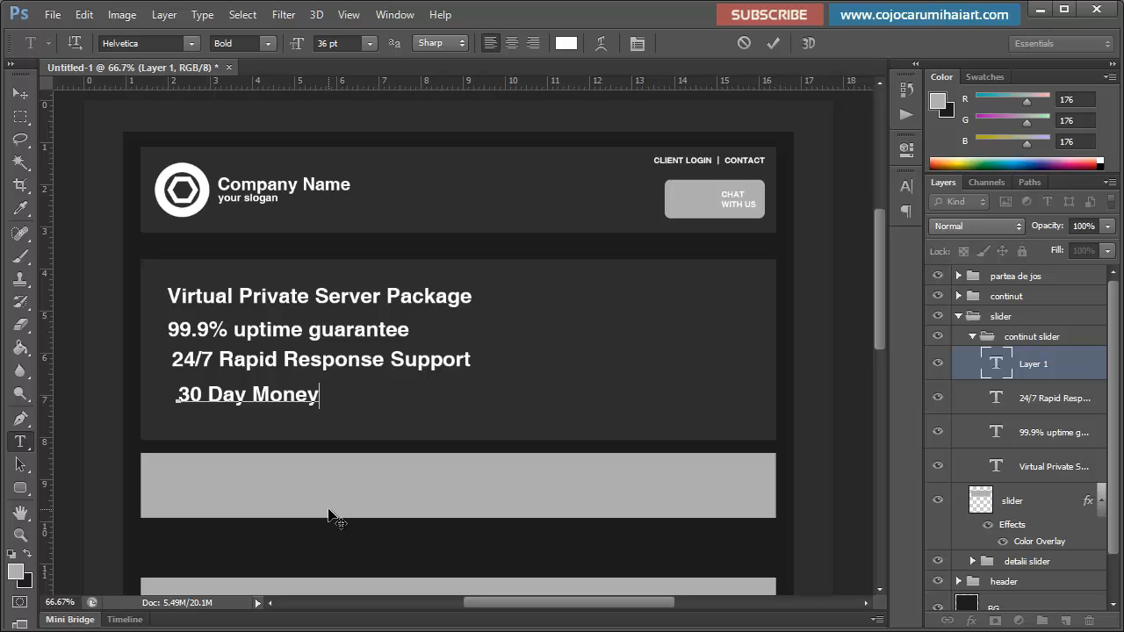
{"action": "type", "text": " Back"}
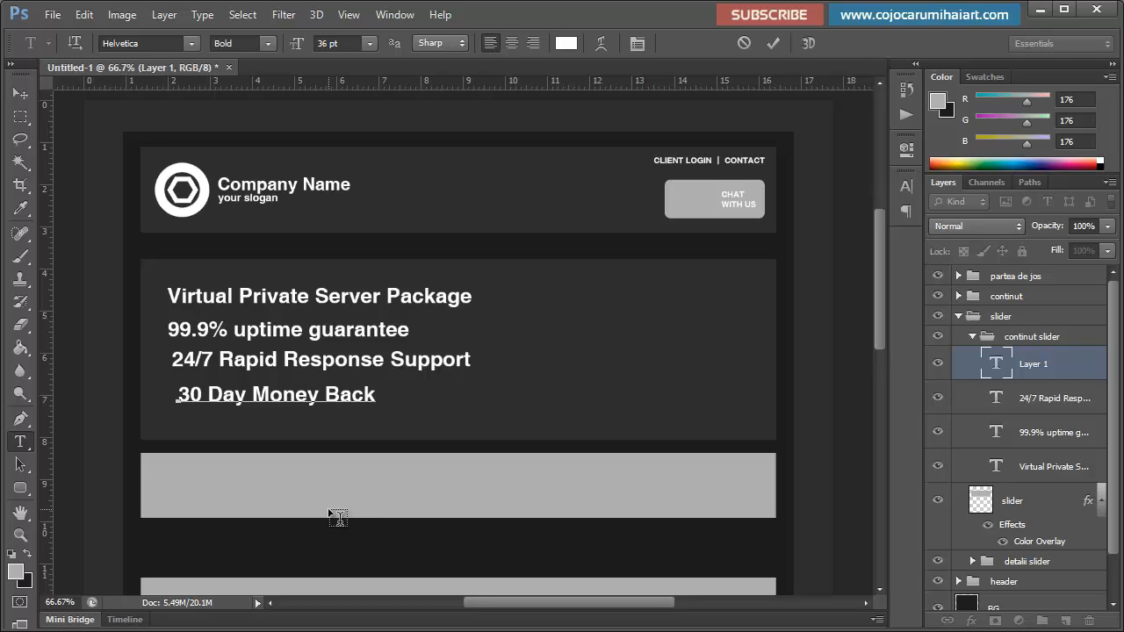
{"action": "type", "text": " Guarantee"}
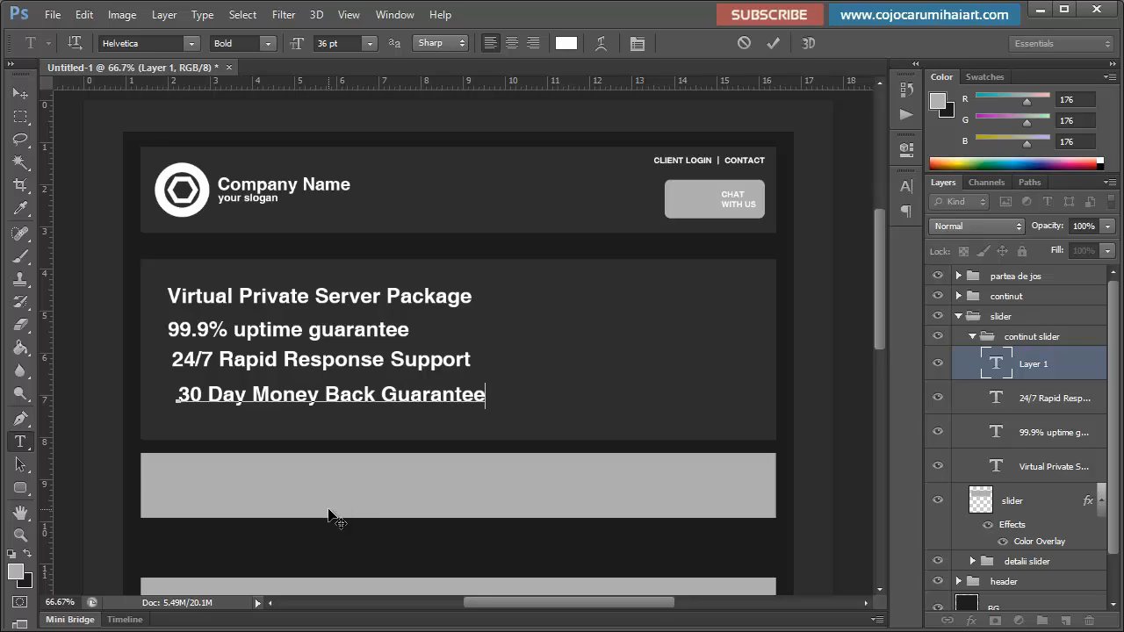
{"action": "left_click", "coordinate": [19, 95]}
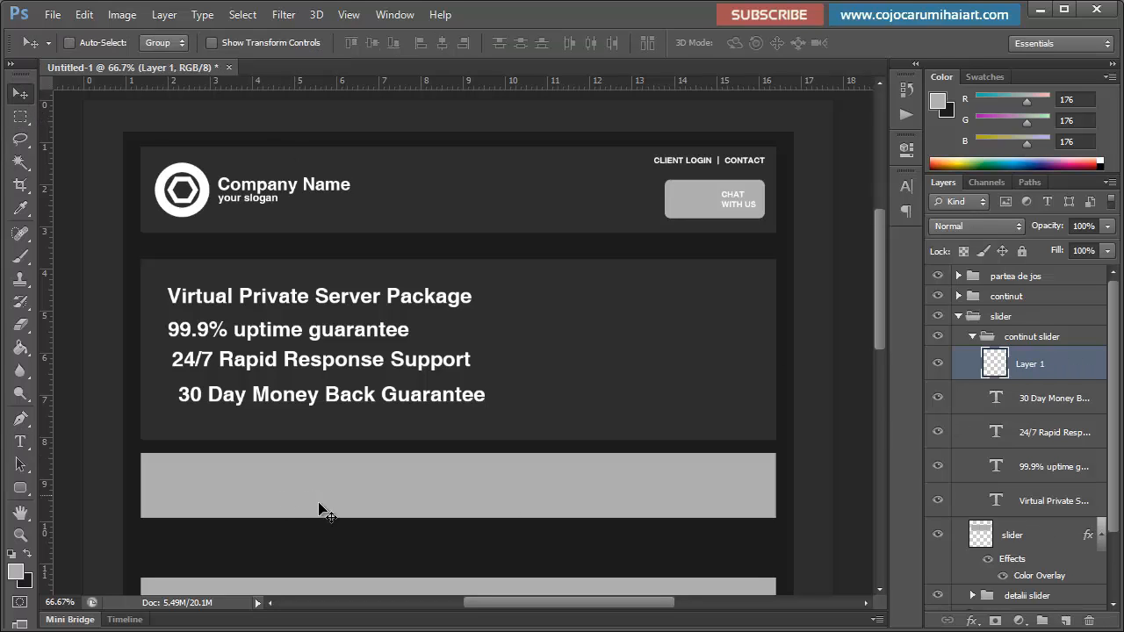
Step: Add the text "FREE Site Builder" on the empty layer in white Helvetica Bold 36 pt at the slider block's lower edge
{"action": "key", "text": "t"}
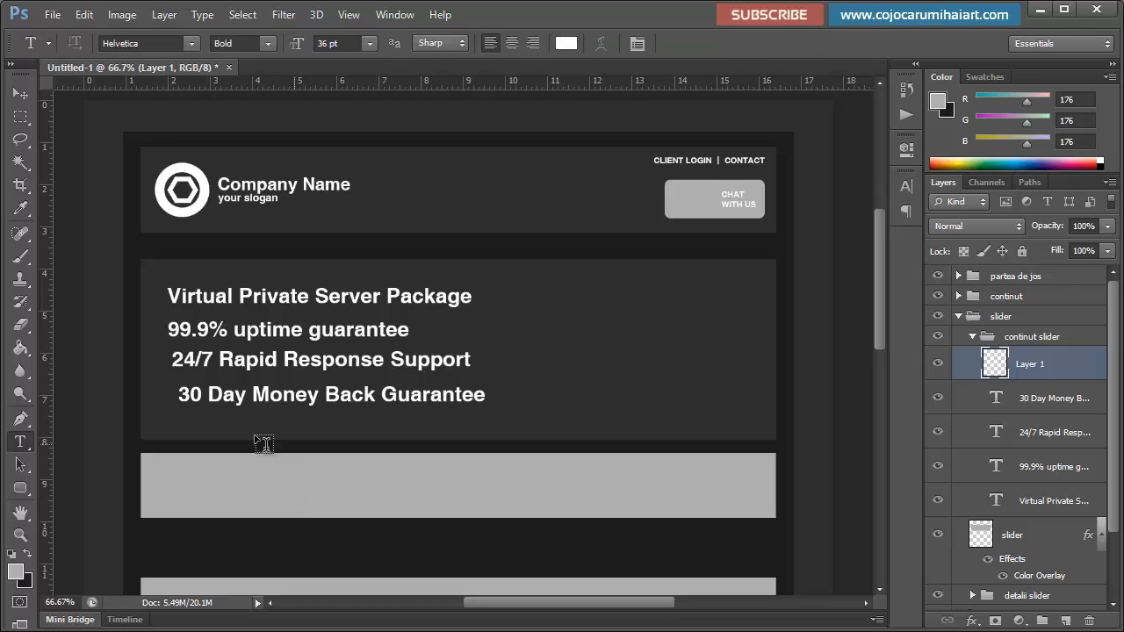
{"action": "left_click", "coordinate": [176, 433]}
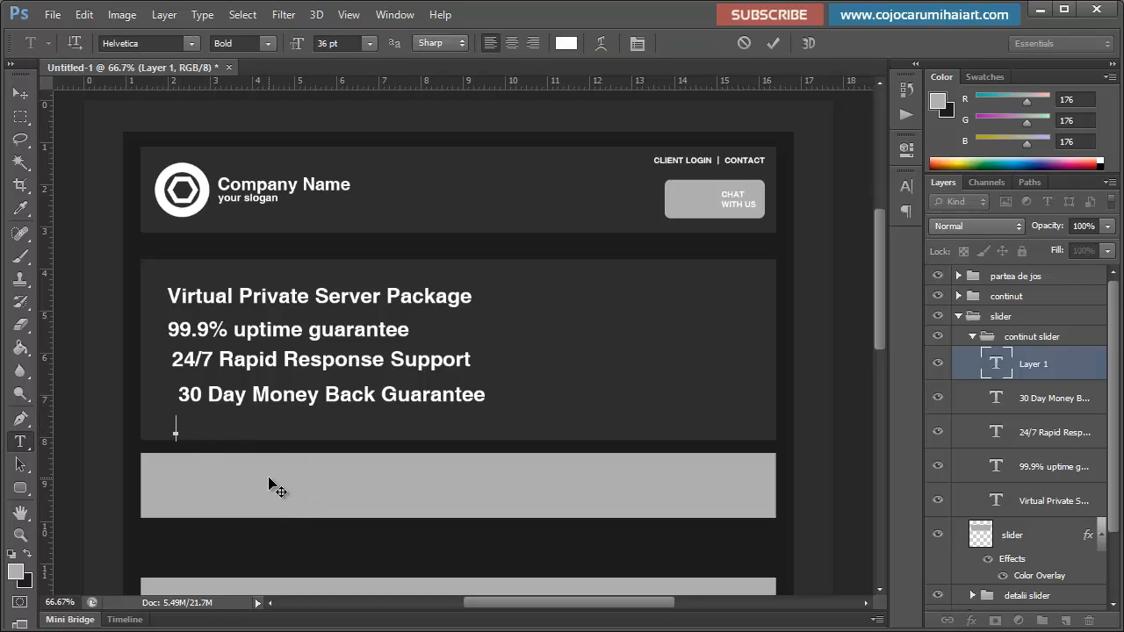
{"action": "type", "text": "FREE "}
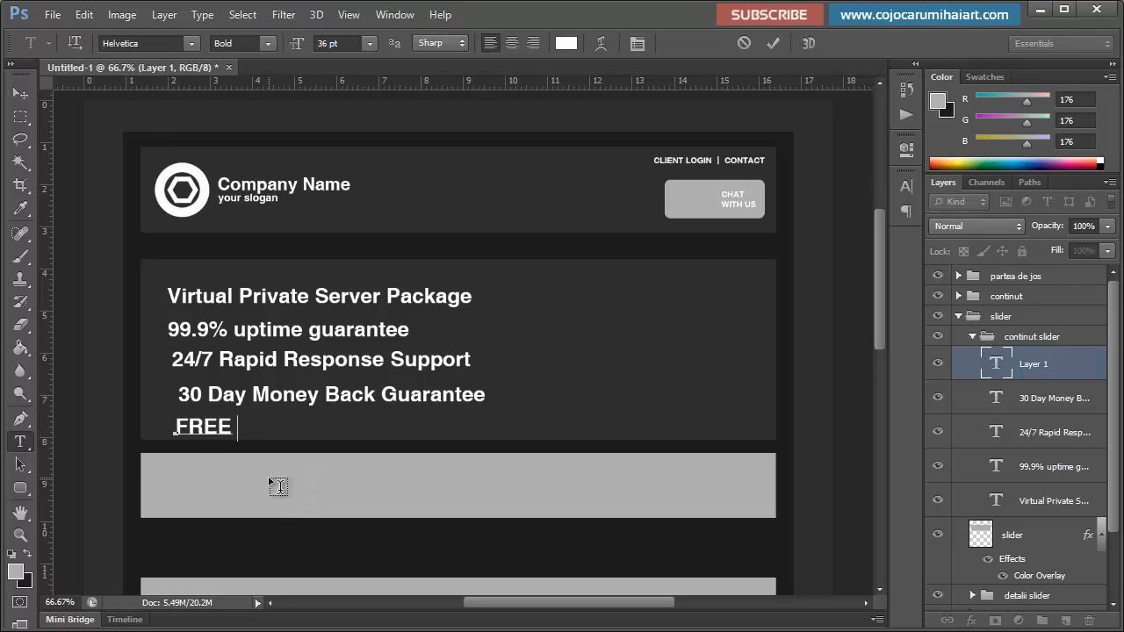
{"action": "type", "text": "Site Bui"}
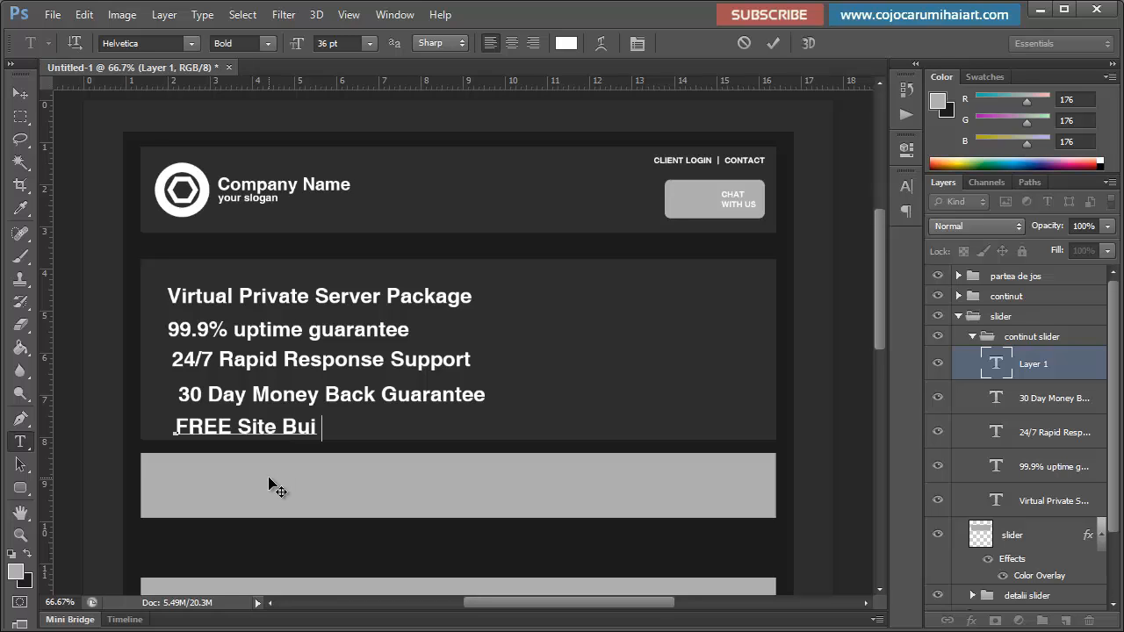
{"action": "type", "text": "lder"}
{"action": "left_click", "coordinate": [20, 93]}
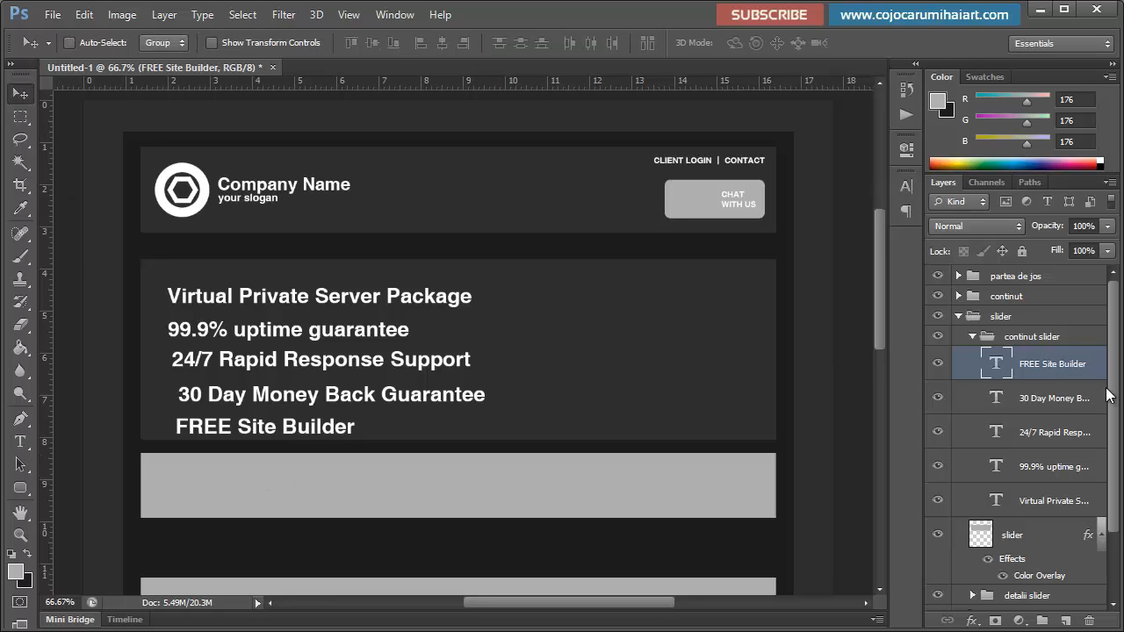
Step: Try to reduce all five slider text lines, including the heading, to 18 pt
{"action": "left_click", "coordinate": [1054, 399], "text": "ctrl"}
{"action": "left_click", "coordinate": [1049, 435], "text": "ctrl"}
{"action": "left_click", "coordinate": [1038, 497], "text": "ctrl"}
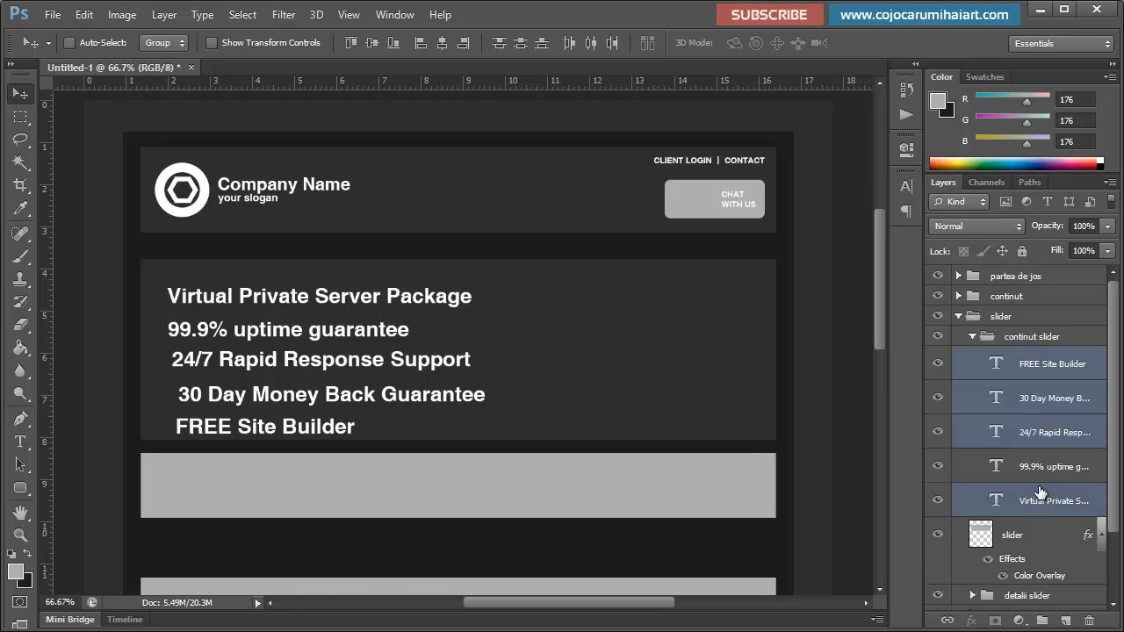
{"action": "left_click", "coordinate": [1043, 470], "text": "ctrl"}
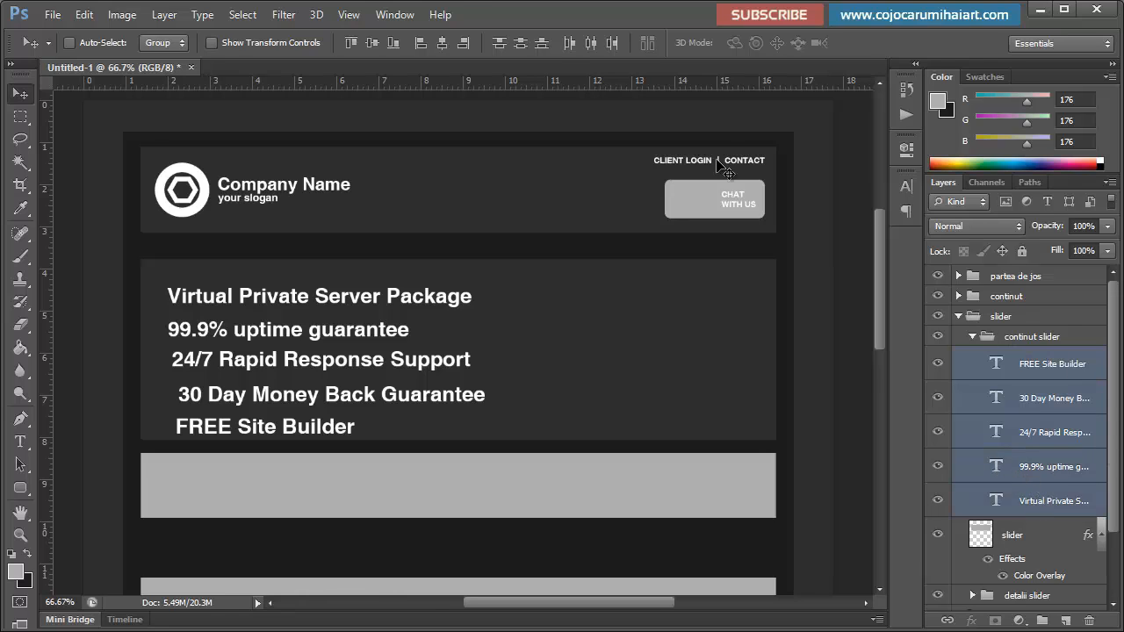
{"action": "left_click", "coordinate": [906, 186]}
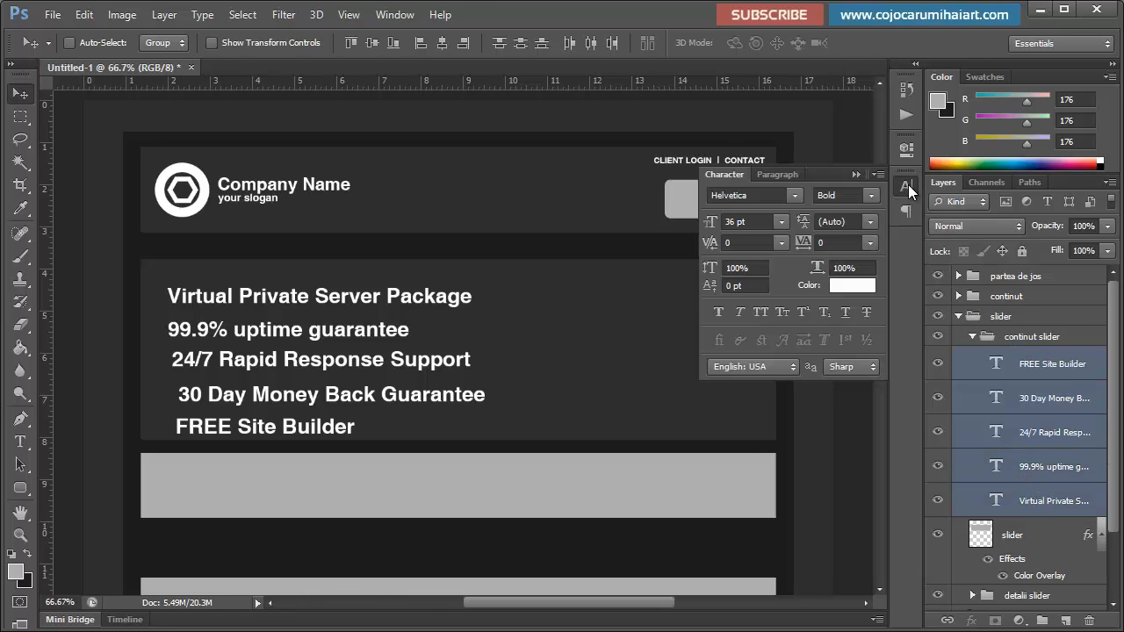
{"action": "left_click", "coordinate": [782, 222]}
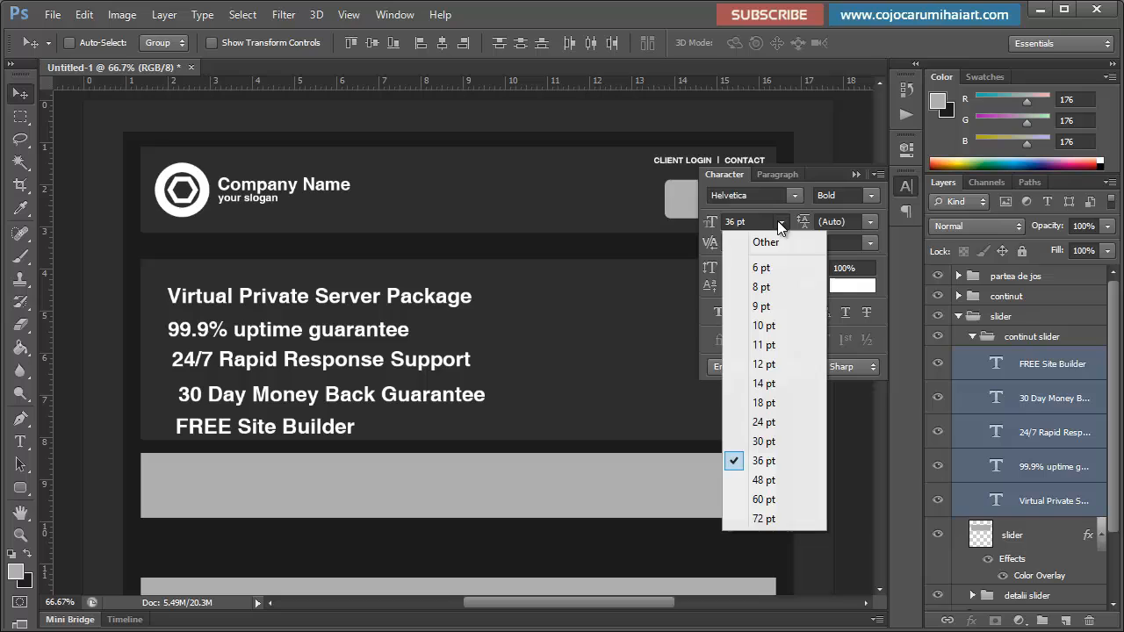
{"action": "left_click", "coordinate": [795, 403]}
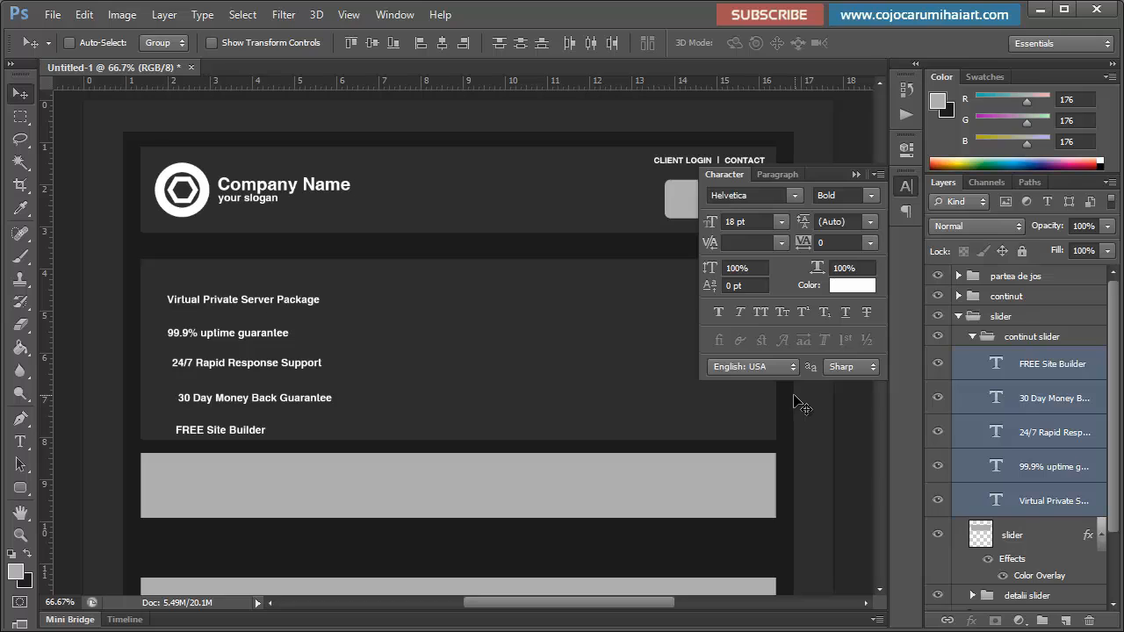
{"action": "left_click", "coordinate": [938, 501]}
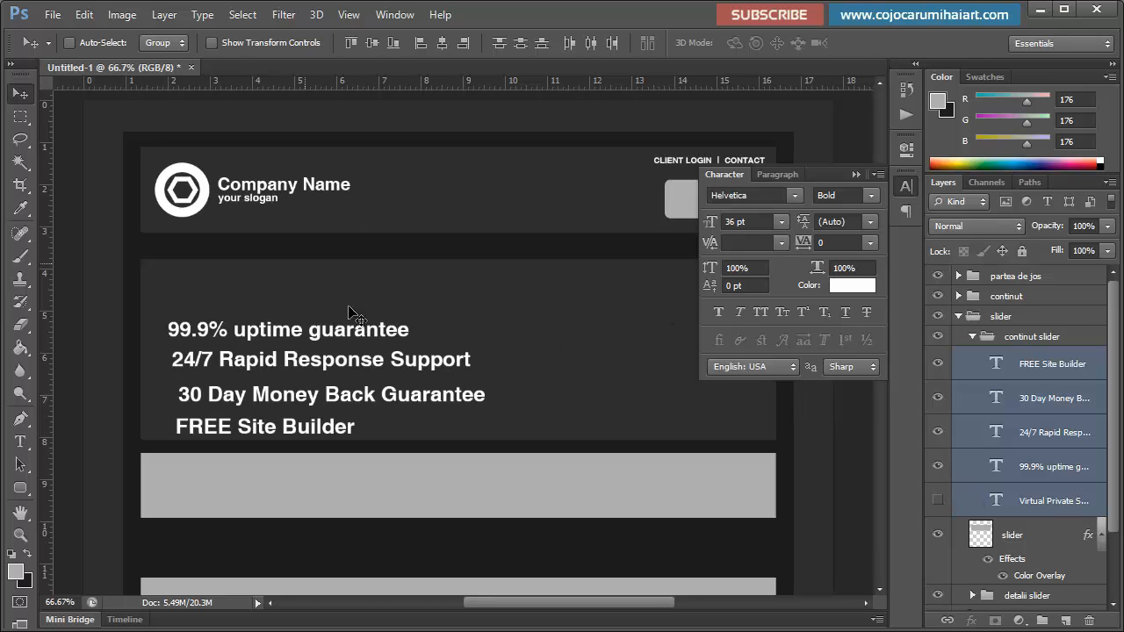
{"action": "left_click", "coordinate": [938, 500]}
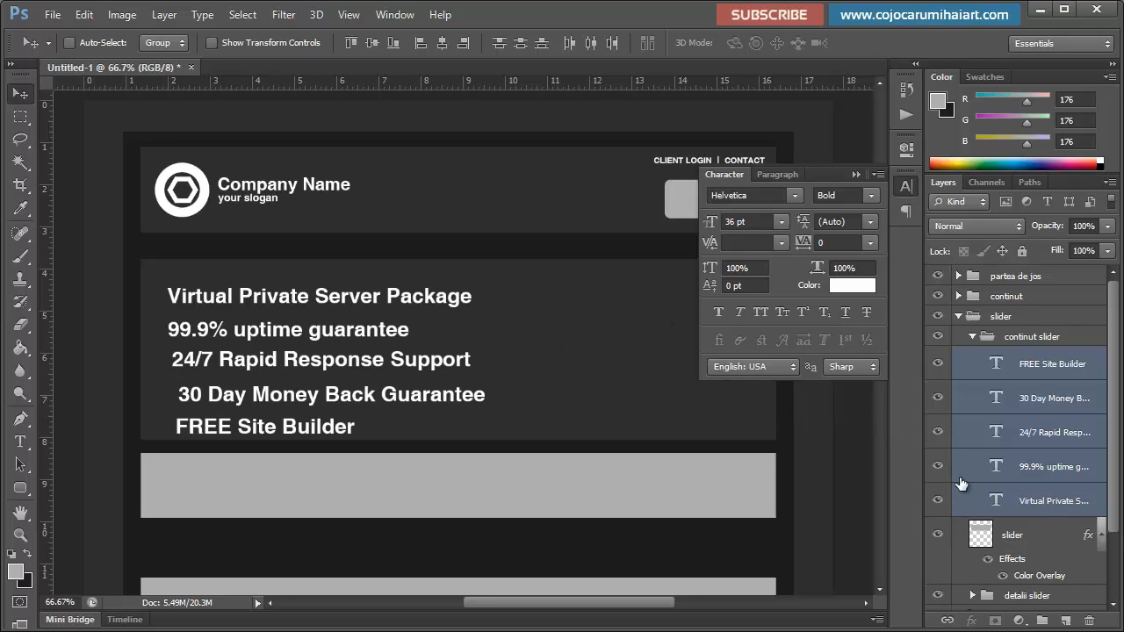
Step: Set the four feature lines below the Virtual Private Server Package heading to 18 pt, leaving the heading out of the selection
{"action": "left_click", "coordinate": [1036, 498], "text": "ctrl"}
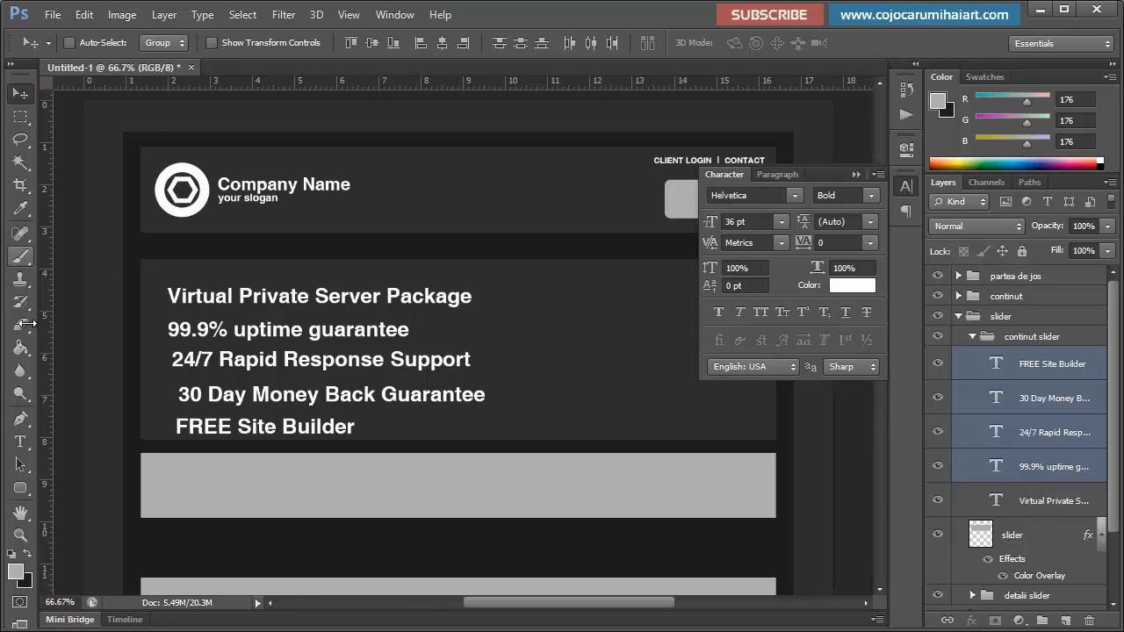
{"action": "left_click", "coordinate": [773, 223]}
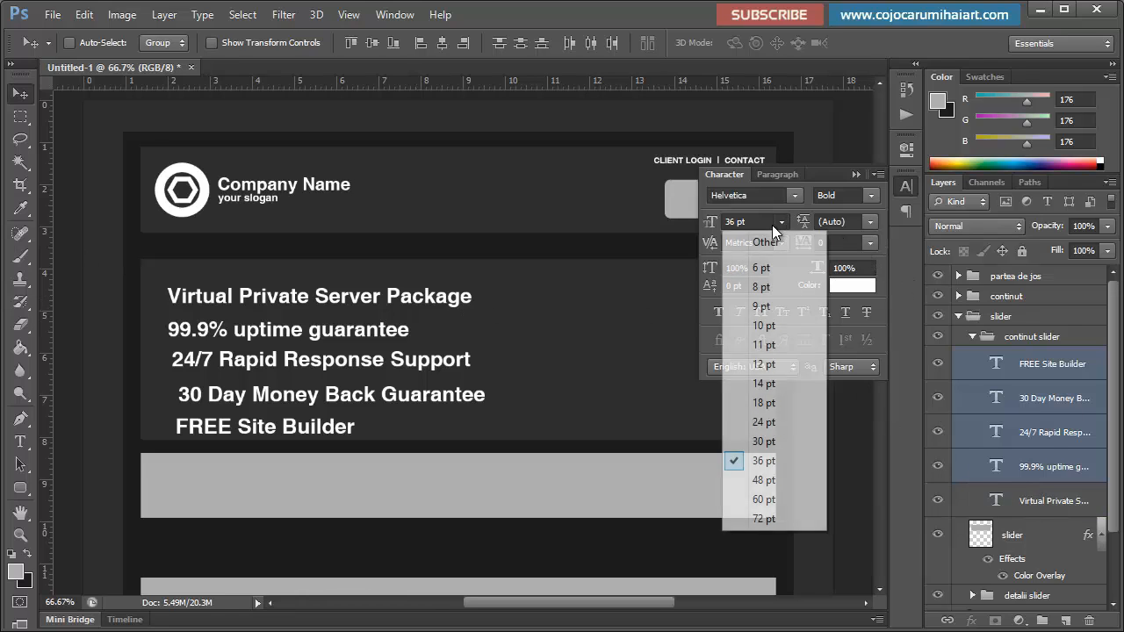
{"action": "left_click", "coordinate": [783, 424]}
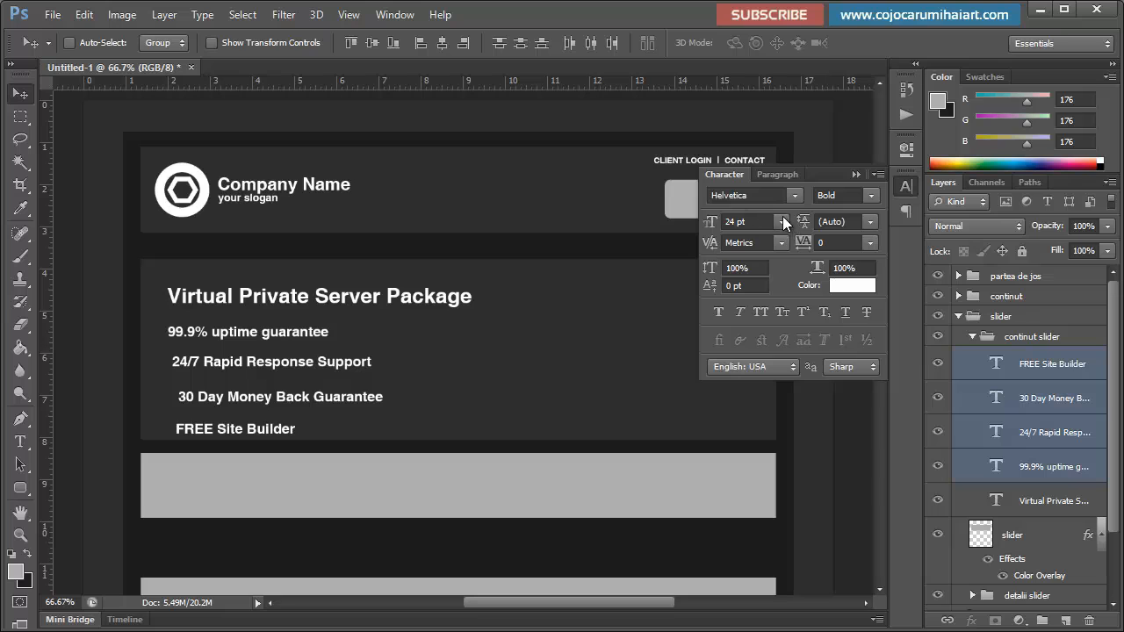
{"action": "left_click", "coordinate": [782, 220]}
{"action": "left_click", "coordinate": [777, 401]}
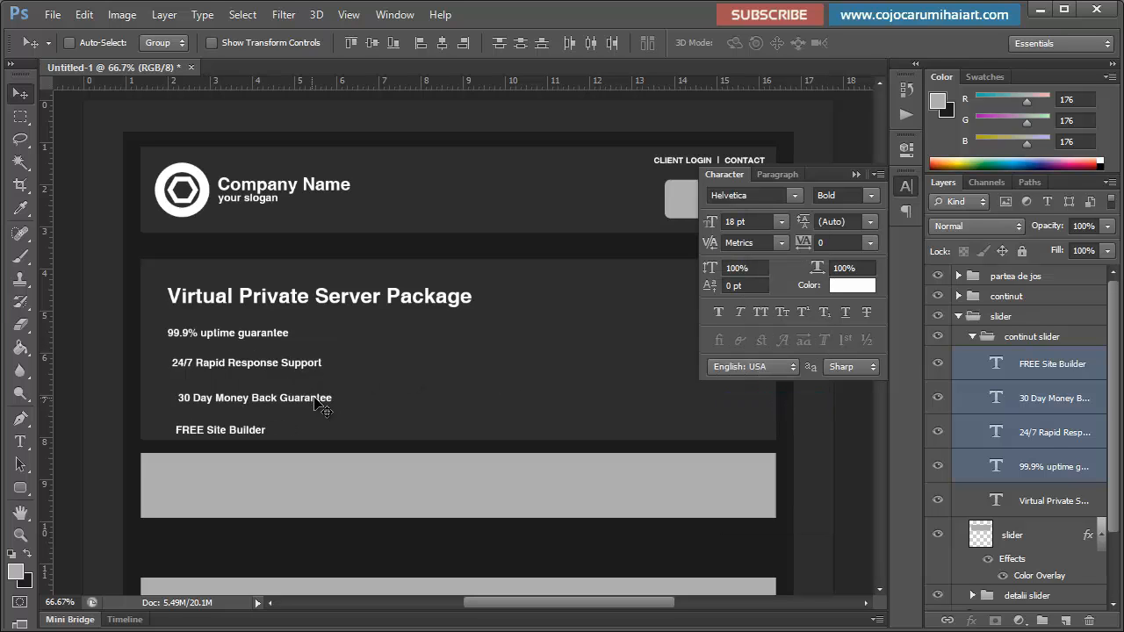
Step: Shift the four feature lines up and inward beneath the heading and align their top edges
{"action": "left_click_drag", "start_coordinate": [318, 402], "coordinate": [346, 393]}
{"action": "key", "text": "ctrl+plus"}
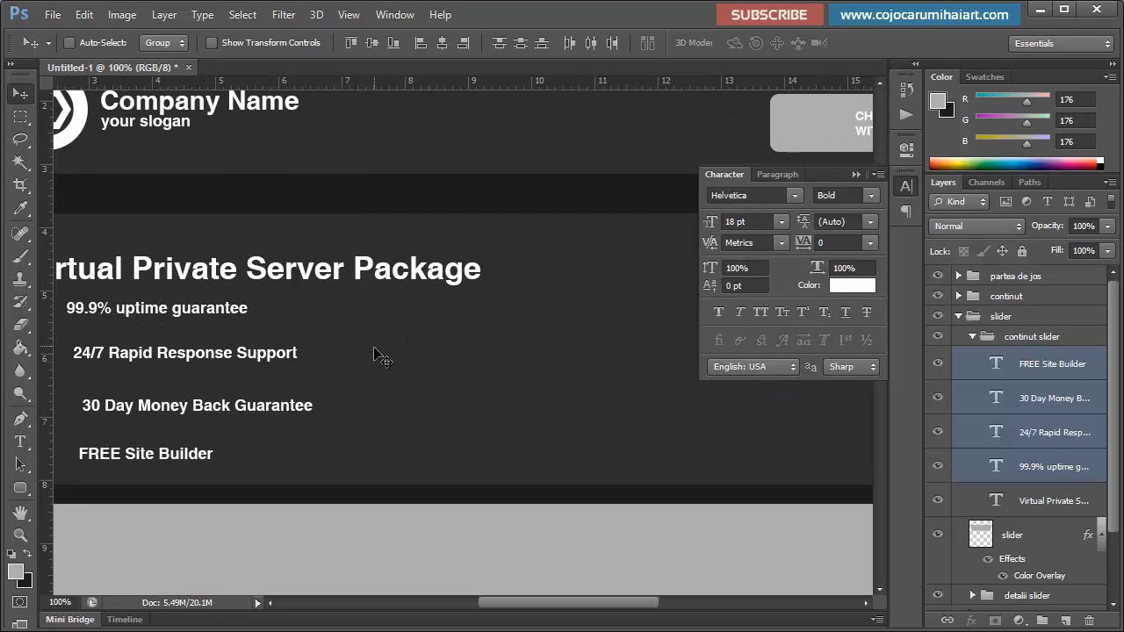
{"action": "mouse_move", "coordinate": [556, 604]}
{"action": "left_mouse_down"}
{"action": "mouse_move", "coordinate": [499, 603]}
{"action": "mouse_move", "coordinate": [541, 595]}
{"action": "left_mouse_up"}
{"action": "left_click", "coordinate": [856, 174]}
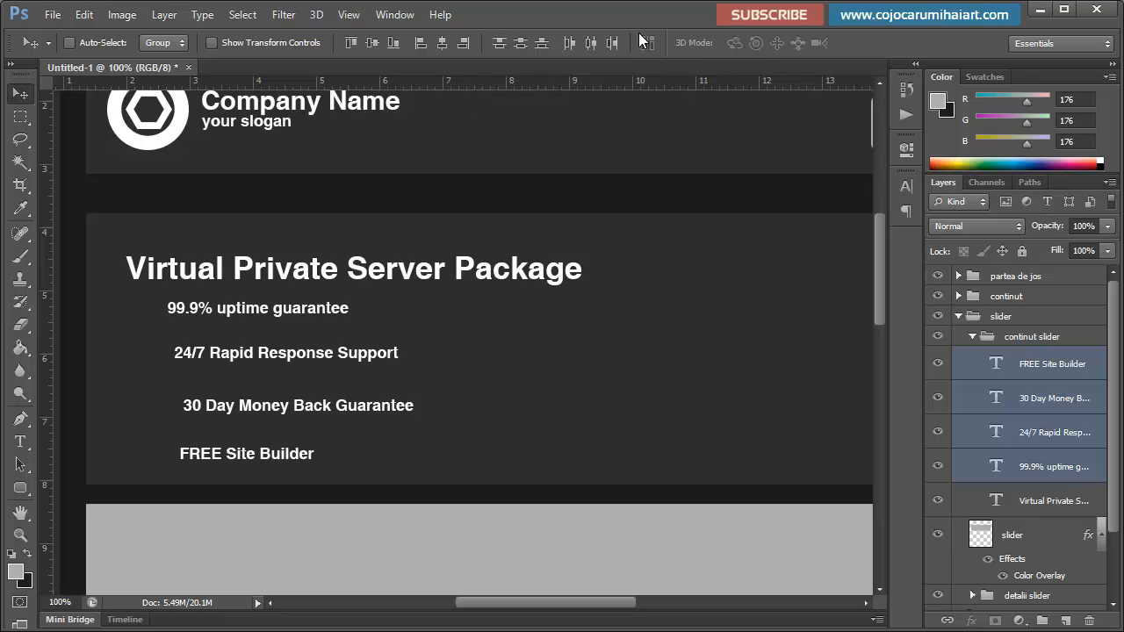
{"action": "left_click", "coordinate": [351, 42]}
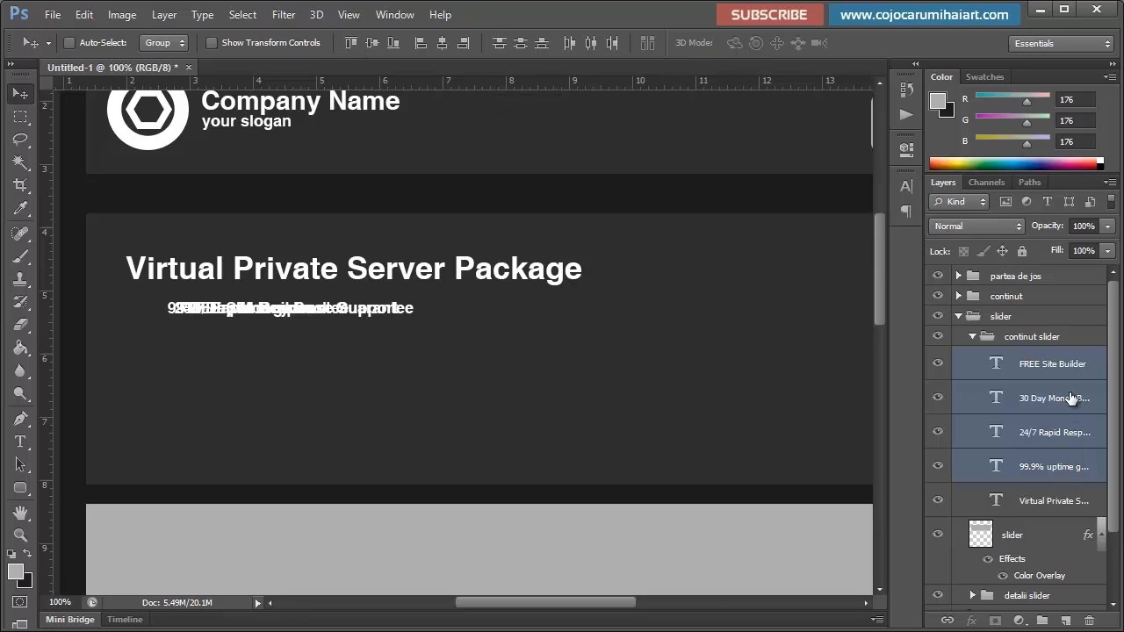
Step: Move the FREE Site Builder line down clear of the overlapping lines and slightly left, close to the 99.9% line's left edge
{"action": "left_click", "coordinate": [1072, 364]}
{"action": "key", "text": "shift+Down"}
{"action": "key", "text": "shift+Down"}
{"action": "key", "text": "shift+Down"}
{"action": "key", "text": "shift+Down"}
{"action": "key", "text": "shift+Down"}
{"action": "key", "text": "shift+Down"}
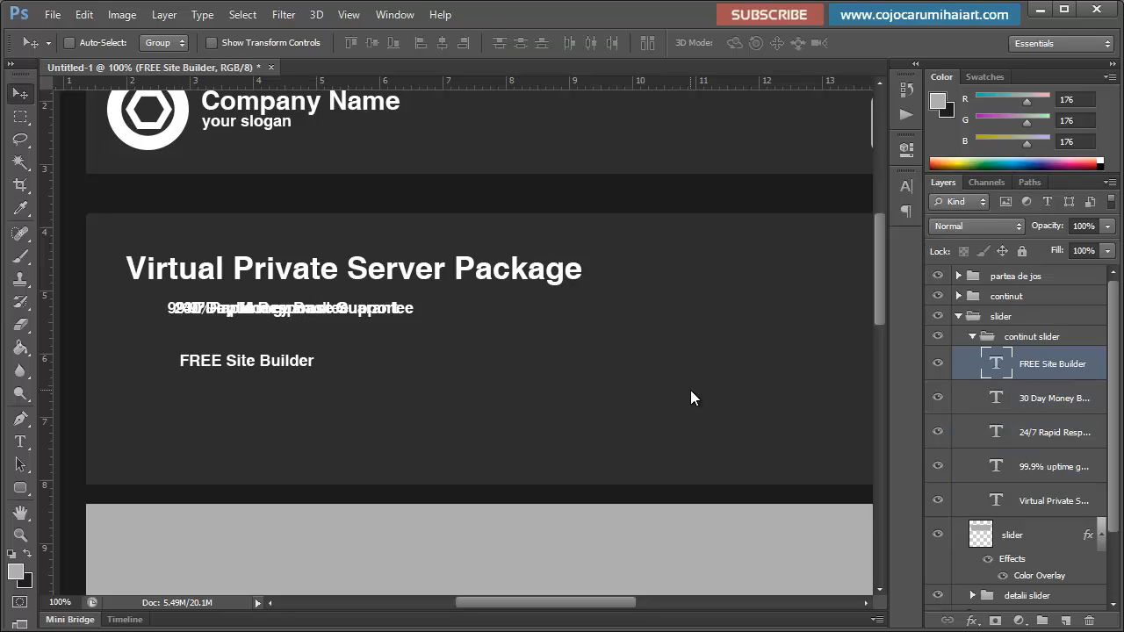
{"action": "key", "text": "shift+Down"}
{"action": "key", "text": "shift+Left"}
{"action": "key", "text": "shift+Left"}
{"action": "key", "text": "shift+Right"}
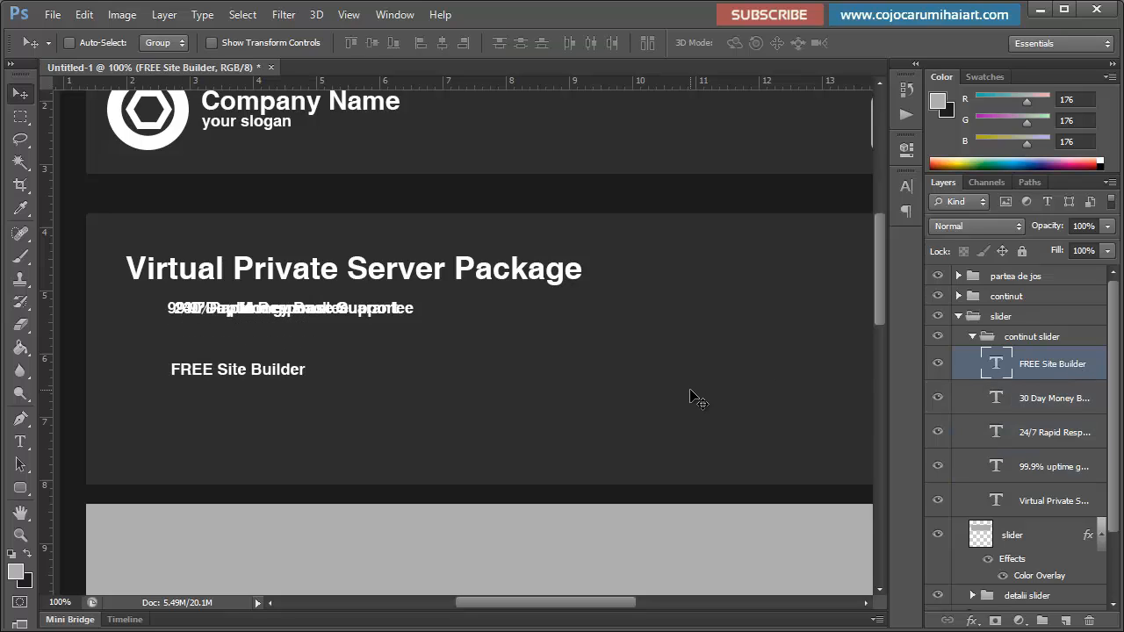
Step: Move the 30 Day Money Back Guarantee line down to just above FREE Site Builder and match its left edge
{"action": "left_click", "coordinate": [1049, 398]}
{"action": "key", "text": "shift+Down"}
{"action": "key", "text": "shift+Down"}
{"action": "key", "text": "shift+Down"}
{"action": "key", "text": "shift+Down"}
{"action": "key", "text": "shift+Down"}
{"action": "key", "text": "shift+Right"}
{"action": "key", "text": "shift+Right"}
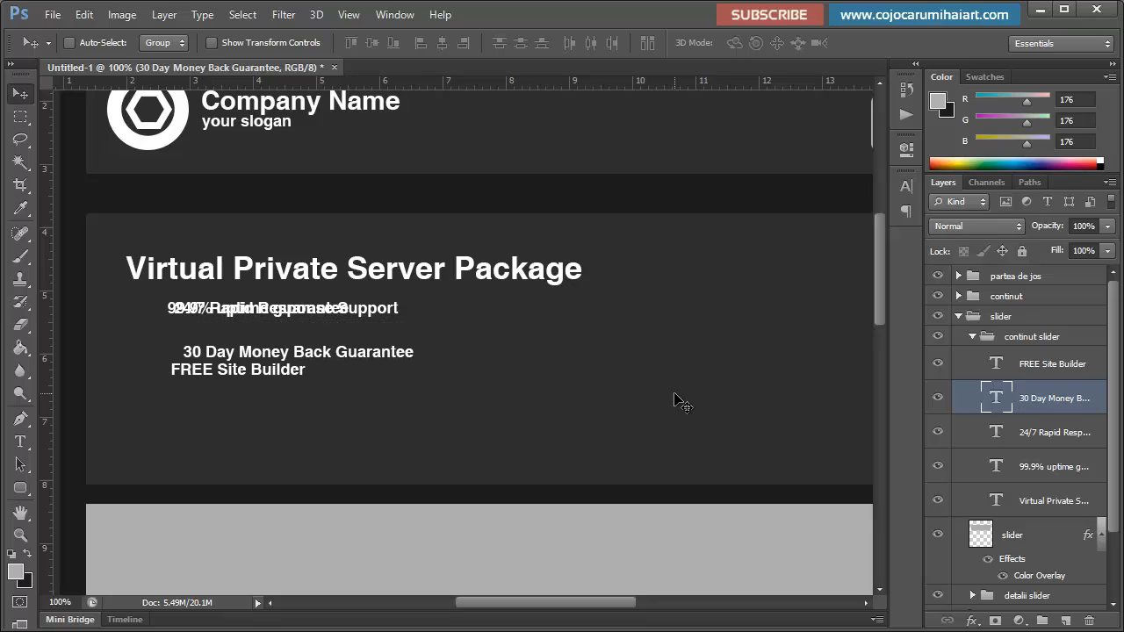
{"action": "key", "text": "shift+Left"}
{"action": "key", "text": "shift+Left"}
{"action": "key", "text": "shift+Right"}
{"action": "key", "text": "Left"}
{"action": "key", "text": "Left"}
{"action": "key", "text": "Left"}
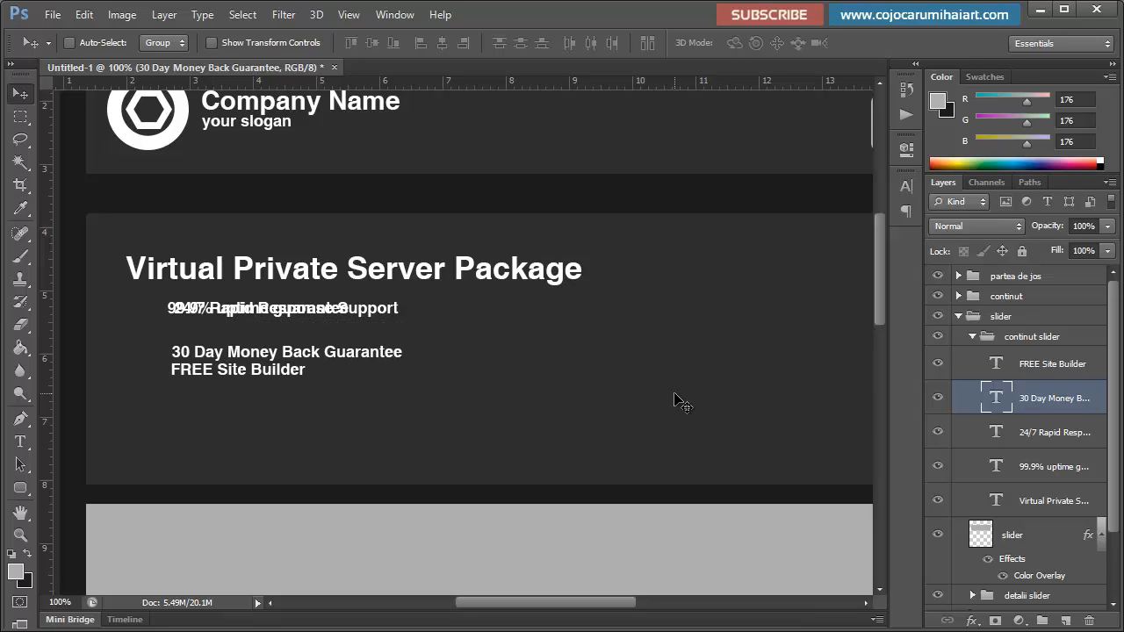
Step: Nudge the 30 Day Money Back Guarantee line up slightly and align the left edges of all four feature lines
{"action": "key", "text": "Up"}
{"action": "key", "text": "Up"}
{"action": "key", "text": "Up"}
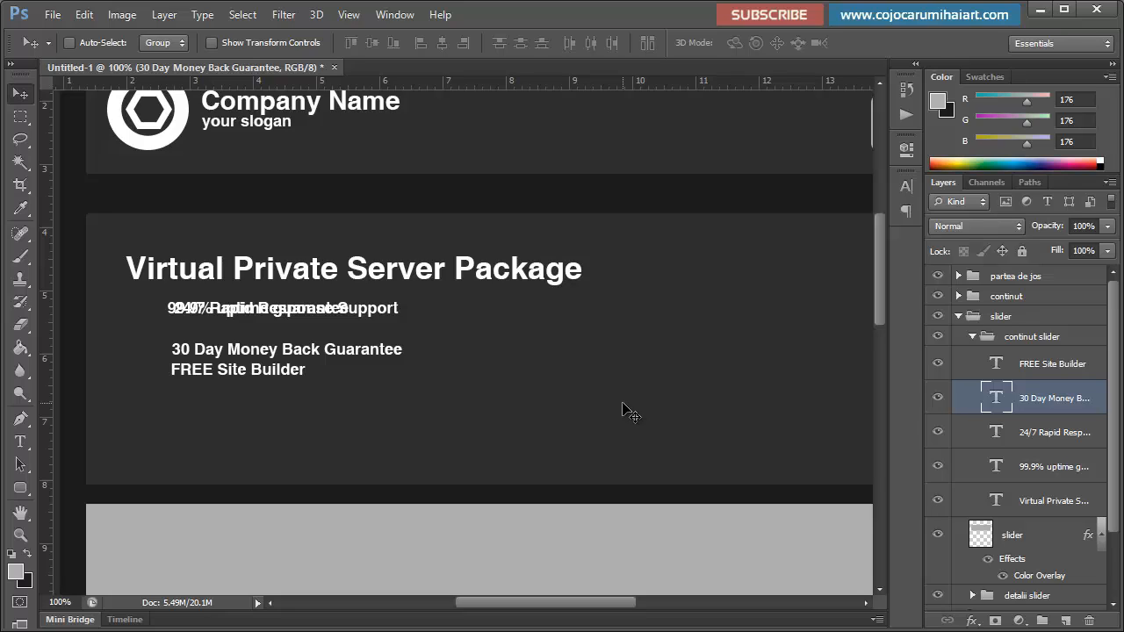
{"action": "left_click", "coordinate": [1068, 372], "text": "ctrl"}
{"action": "left_click", "coordinate": [1064, 432], "text": "ctrl"}
{"action": "left_click", "coordinate": [1060, 470], "text": "ctrl"}
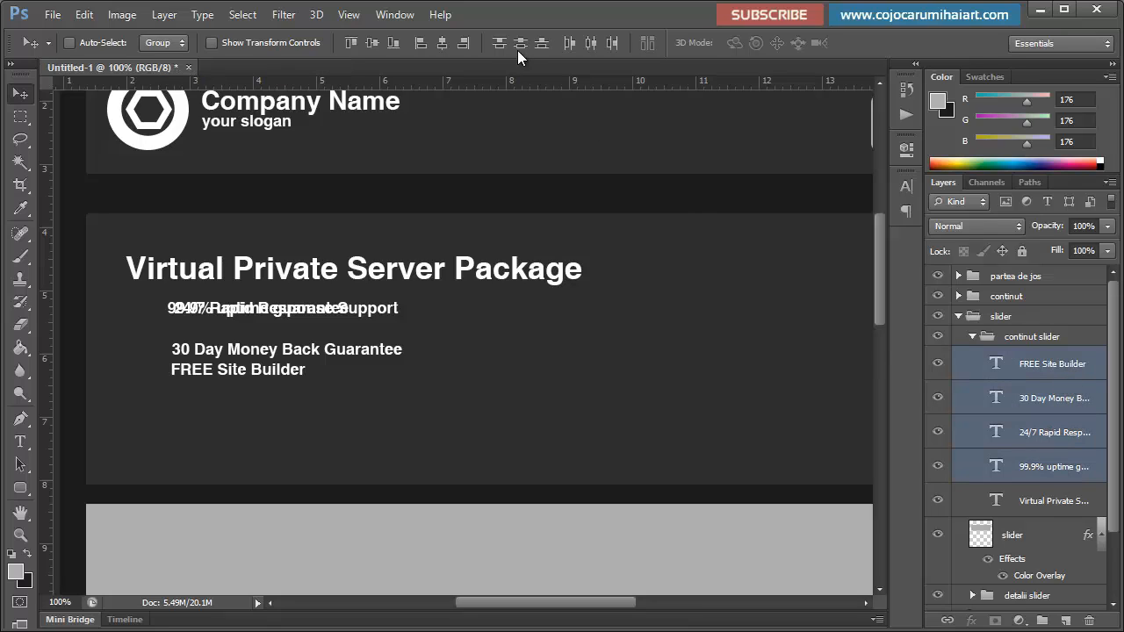
{"action": "left_click", "coordinate": [421, 42]}
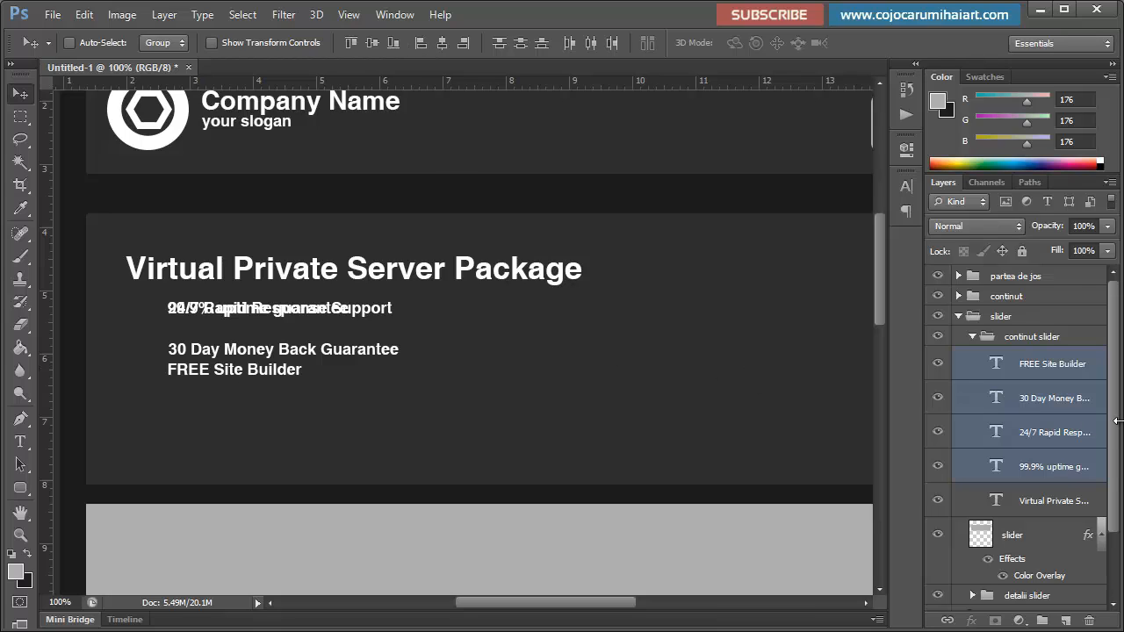
Step: Move the 24/7 Rapid Response Support line down from the 99.9% uptime guarantee line into the gap above 30 Day Money Back Guarantee
{"action": "left_click", "coordinate": [1064, 428]}
{"action": "key", "text": "shift+Down"}
{"action": "key", "text": "shift+Down"}
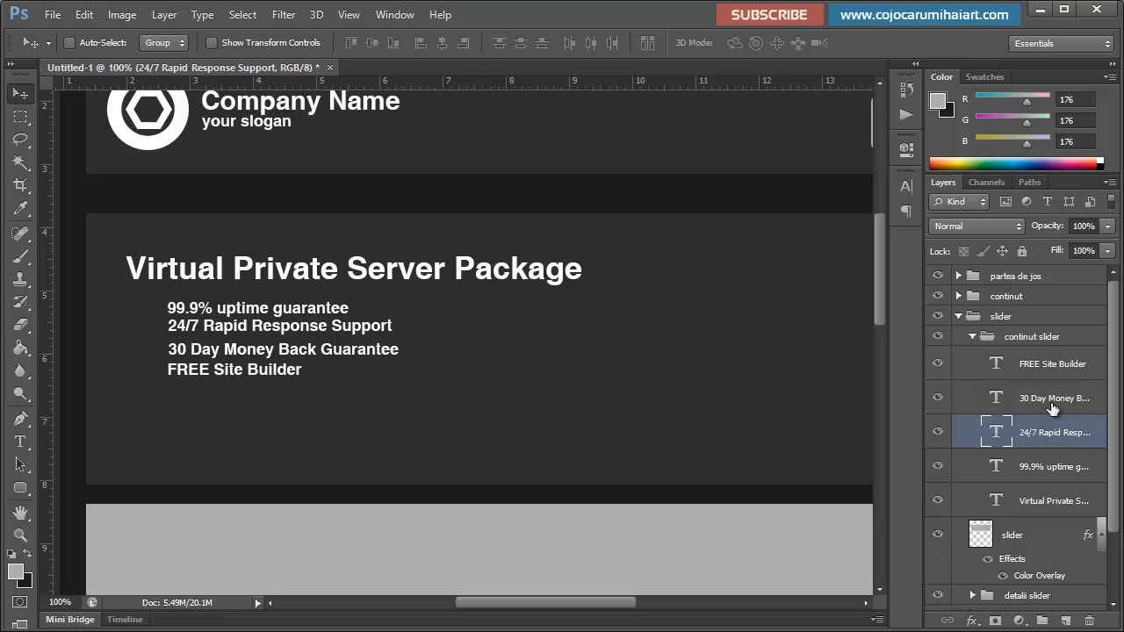
Step: Nudge the 99.9% uptime guarantee line up and slightly right to clear the 24/7 line
{"action": "left_click", "coordinate": [1050, 467]}
{"action": "key", "text": "Up"}
{"action": "key", "text": "Up"}
{"action": "key", "text": "Up"}
{"action": "key", "text": "Right"}
{"action": "key", "text": "Right"}
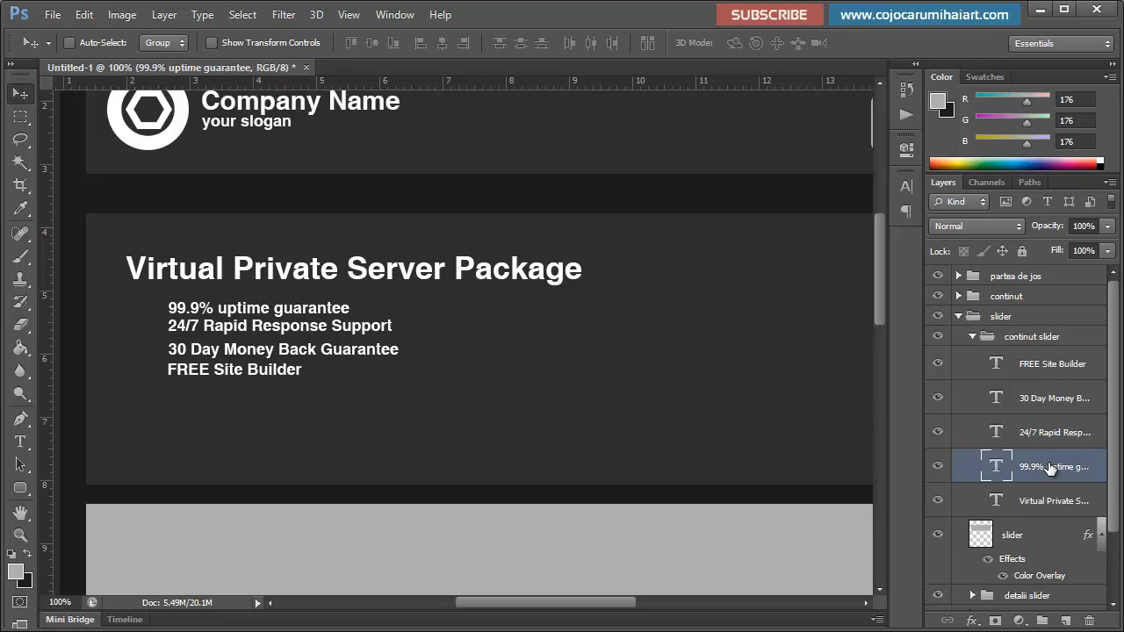
{"action": "key", "text": "Up"}
{"action": "key", "text": "Up"}
{"action": "key", "text": "Up"}
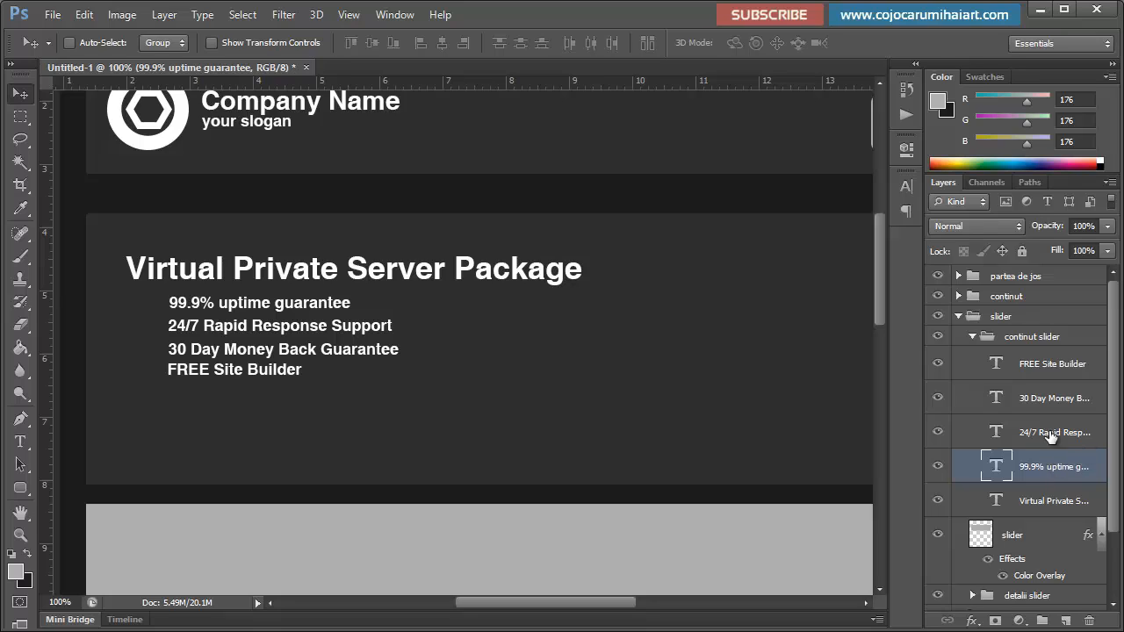
Step: Fine-tune the heights of the 24/7, 30 Day and FREE Site Builder lines to even out the list's vertical spacing
{"action": "left_click", "coordinate": [1052, 433]}
{"action": "left_click", "coordinate": [1058, 407]}
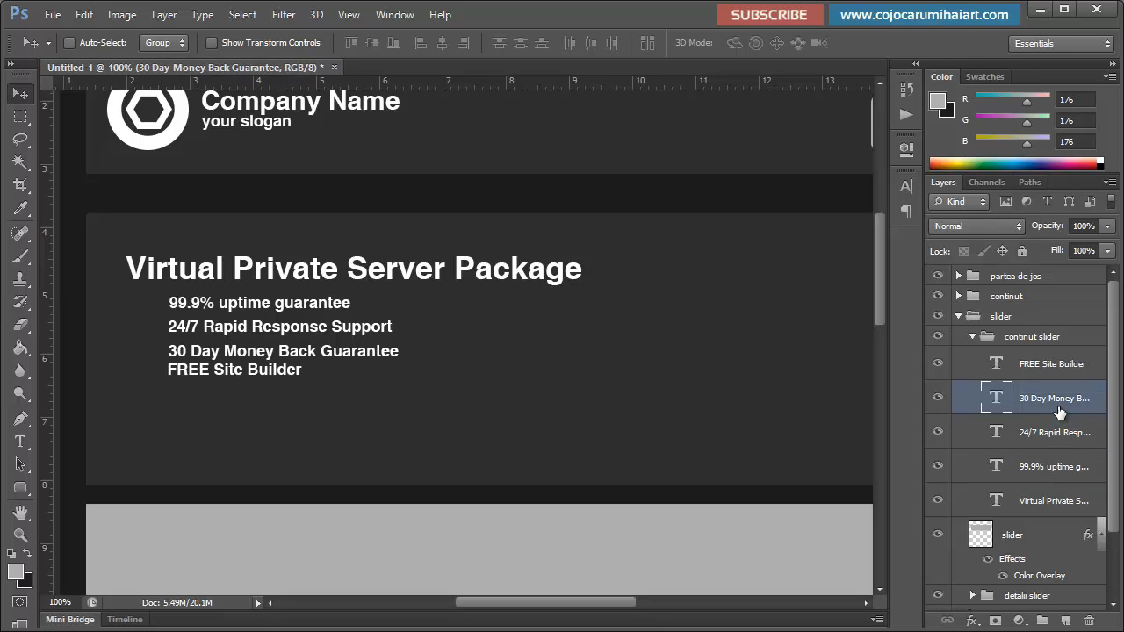
{"action": "key", "text": "Down"}
{"action": "left_click", "coordinate": [1071, 371]}
{"action": "key", "text": "Down"}
{"action": "key", "text": "Down"}
{"action": "key", "text": "Down"}
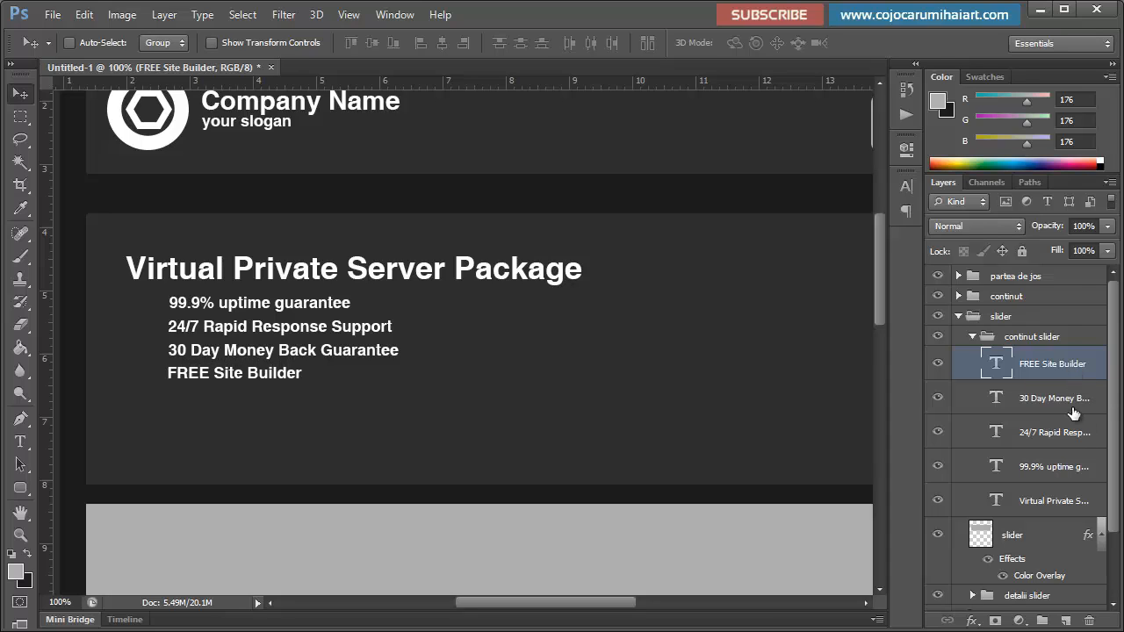
Step: Move the four feature lines together down and slightly left, leaving a wider gap under the heading
{"action": "left_click", "coordinate": [1062, 405], "text": "shift"}
{"action": "left_click", "coordinate": [1059, 432], "text": "shift"}
{"action": "left_click", "coordinate": [1059, 466], "text": "shift"}
{"action": "left_click_drag", "start_coordinate": [318, 348], "coordinate": [286, 377]}
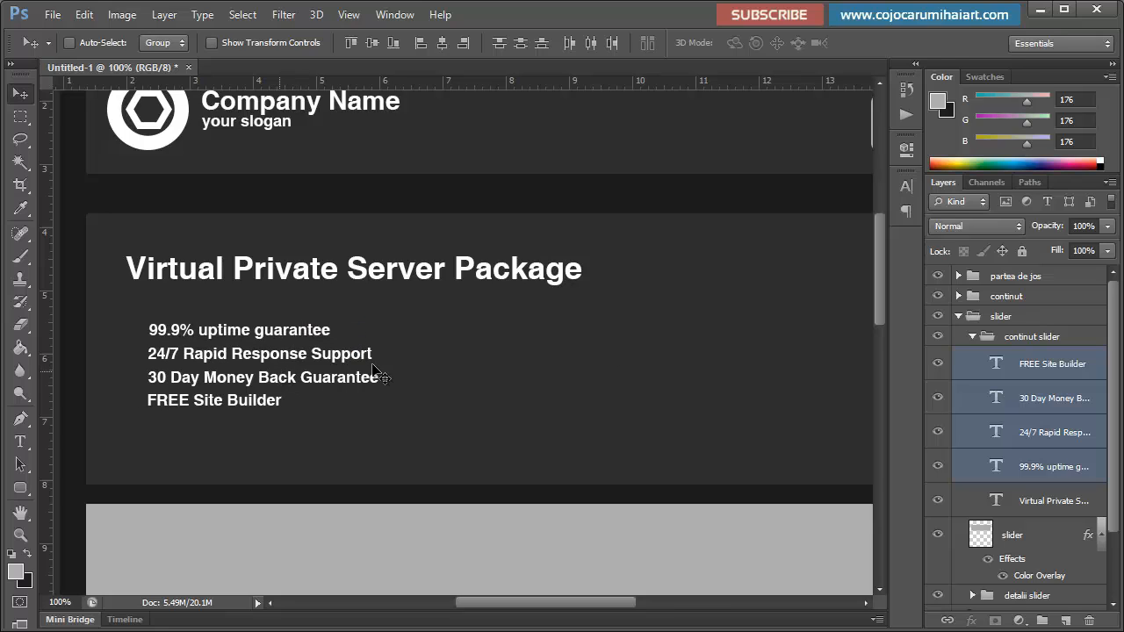
Step: Add a layer above FREE Site Builder and draw a 7 px grey bullet circle just left of the 99.9% line
{"action": "left_click", "coordinate": [1049, 365]}
{"action": "left_click", "coordinate": [1065, 620]}
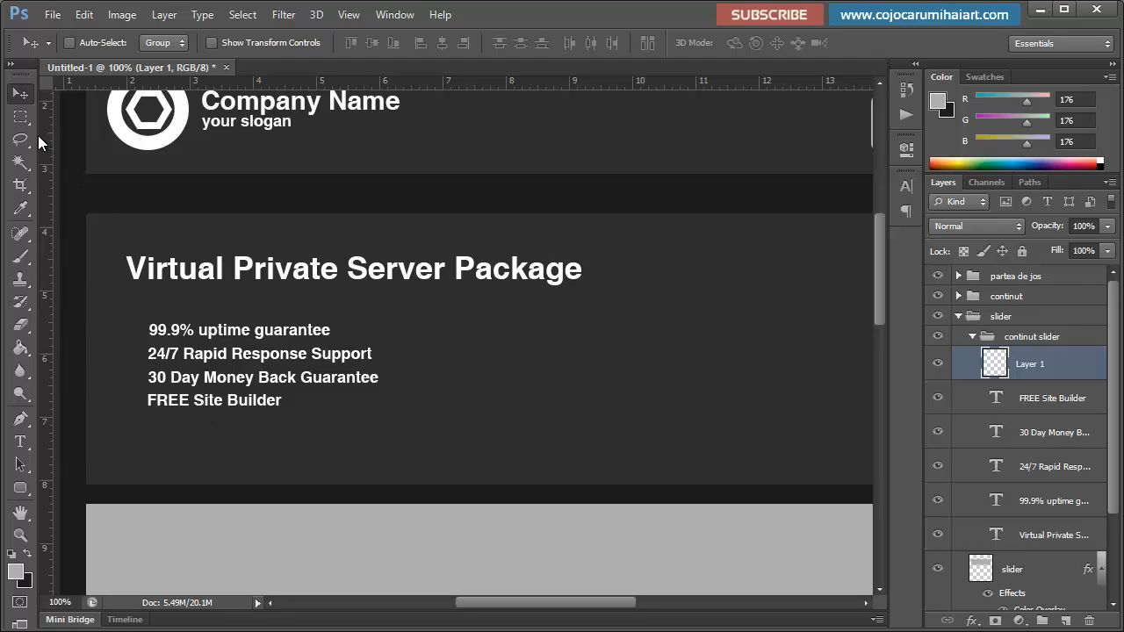
{"action": "left_click_drag", "start_coordinate": [21, 488], "coordinate": [112, 515]}
{"action": "left_click_drag", "start_coordinate": [20, 488], "coordinate": [81, 554]}
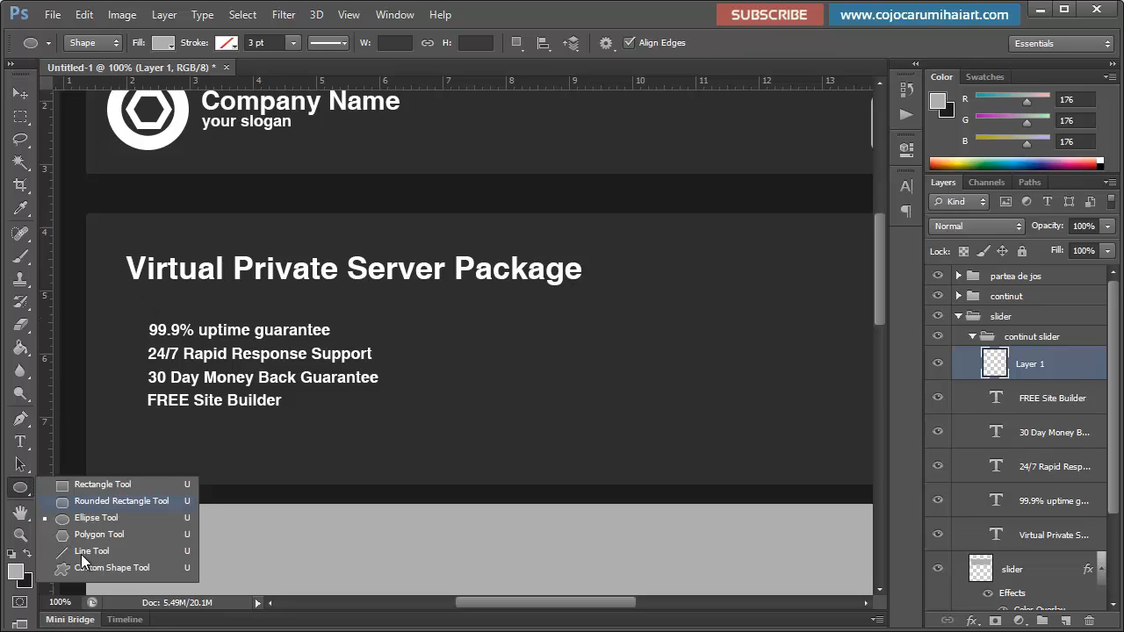
{"action": "left_click", "coordinate": [97, 519]}
{"action": "left_click_drag", "start_coordinate": [130, 324], "coordinate": [136, 331]}
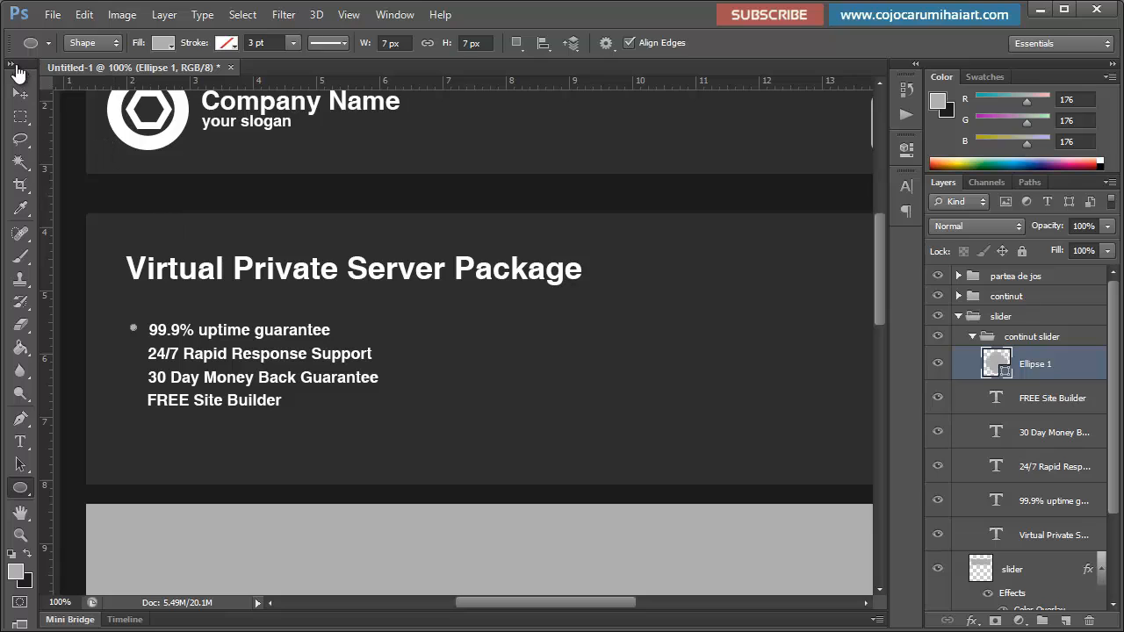
Step: Move the bullet circle closer to the 99.9% uptime guarantee line and centre it on the text height
{"action": "left_click", "coordinate": [20, 93]}
{"action": "left_click", "coordinate": [1061, 576]}
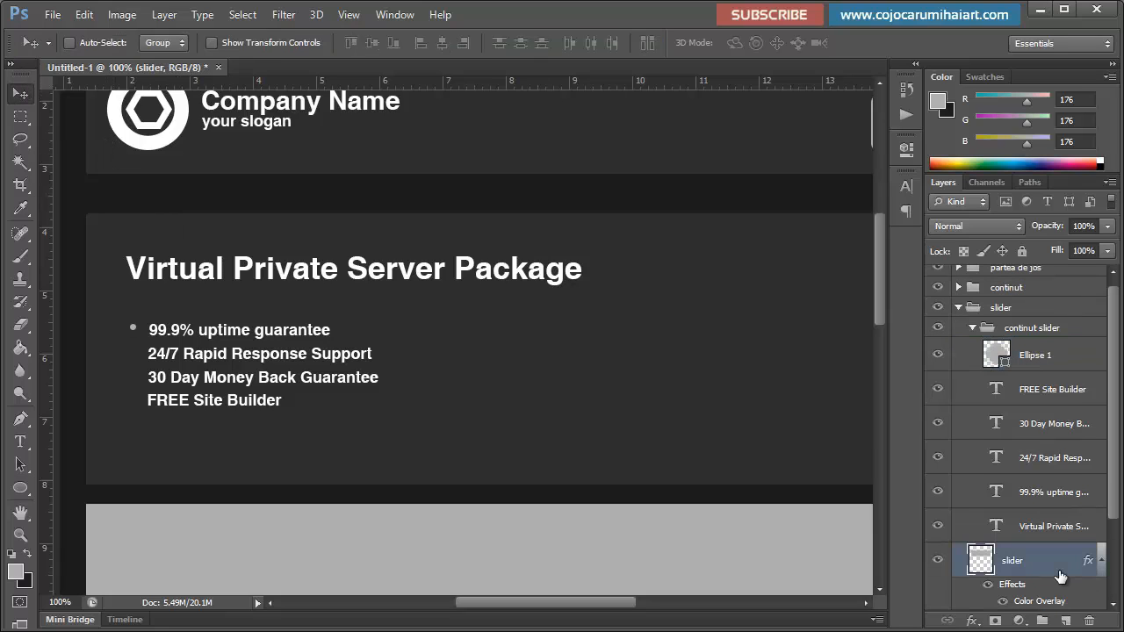
{"action": "left_click", "coordinate": [1065, 360]}
{"action": "left_click_drag", "start_coordinate": [239, 383], "coordinate": [238, 384]}
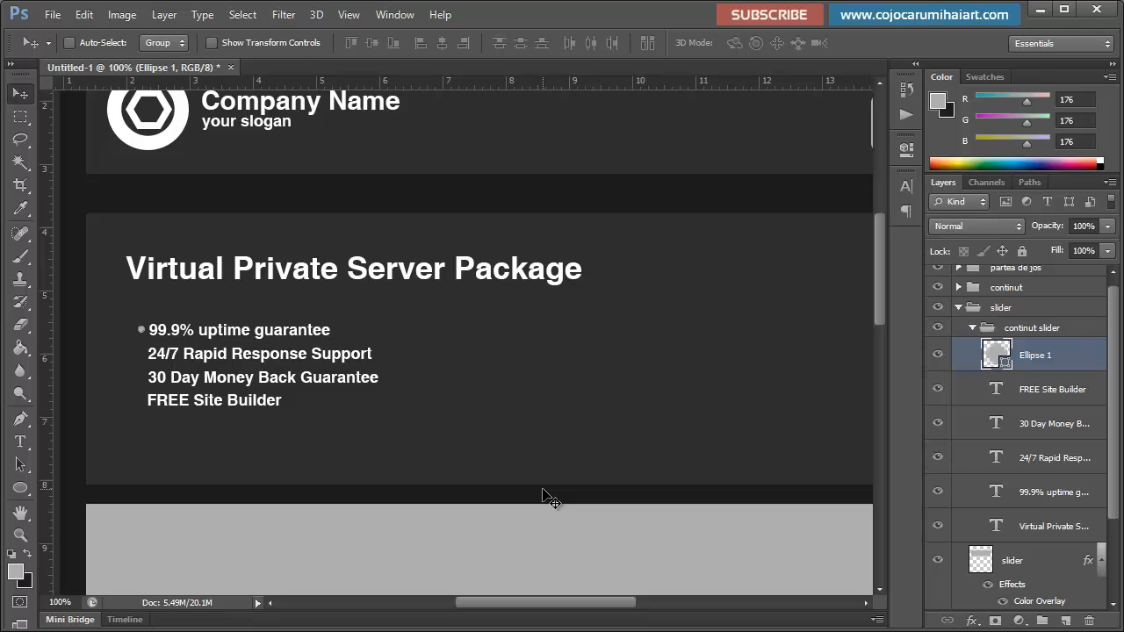
Step: Duplicate the bullet circle three times and place one copy straight down beside each of the other three feature lines
{"action": "key", "text": "ctrl+j"}
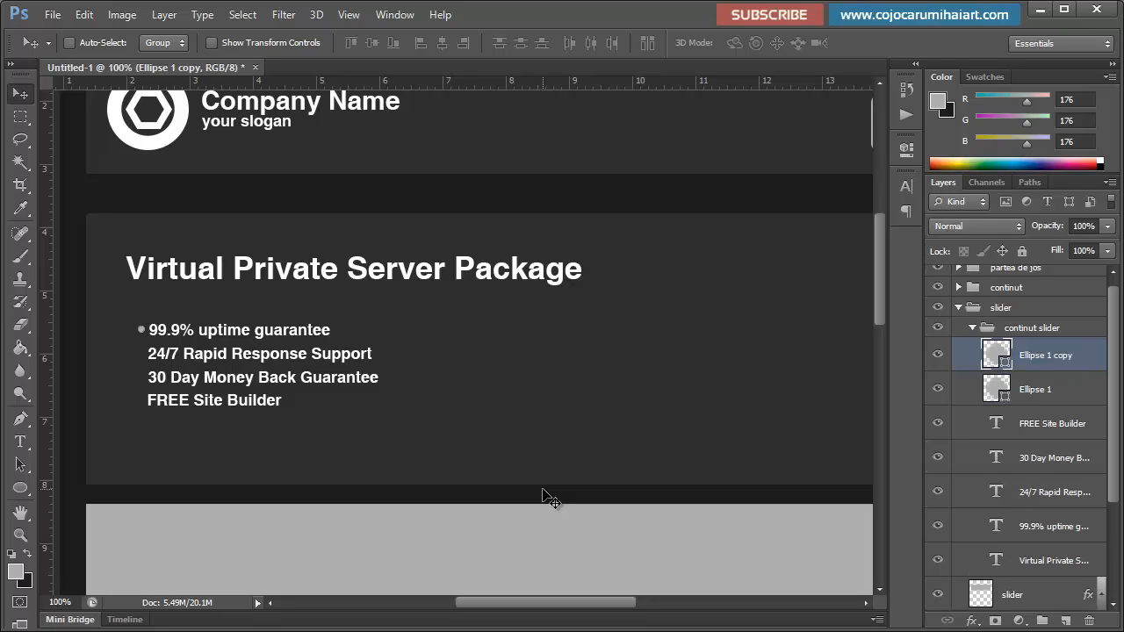
{"action": "key", "text": "ctrl+j"}
{"action": "key", "text": "ctrl+j"}
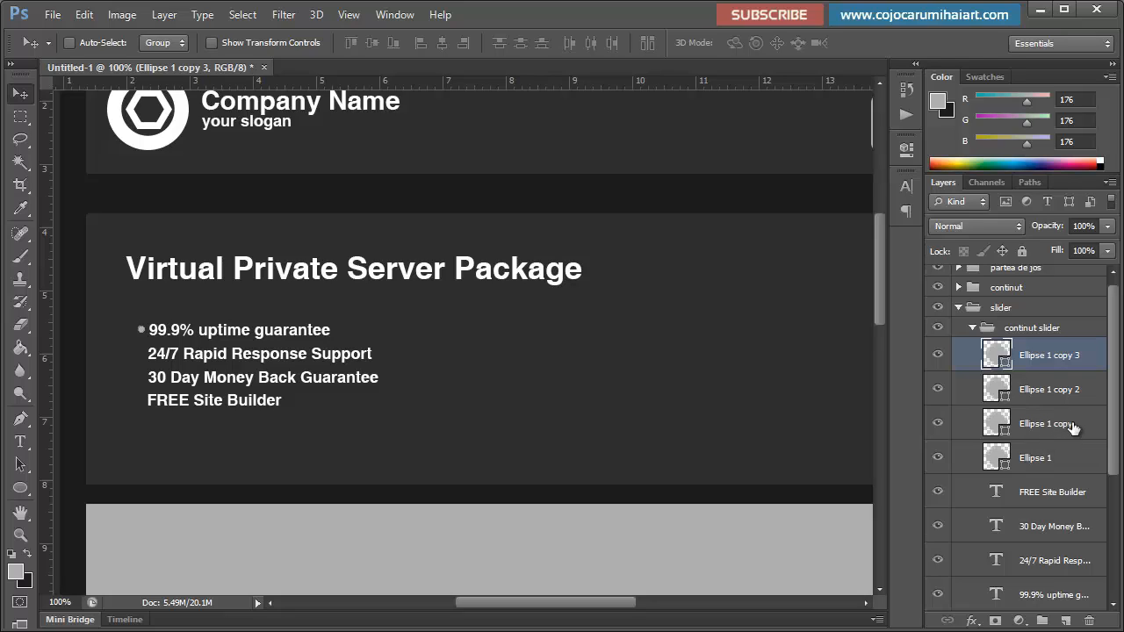
{"action": "left_click", "coordinate": [1045, 425]}
{"action": "key", "text": "shift+Down"}
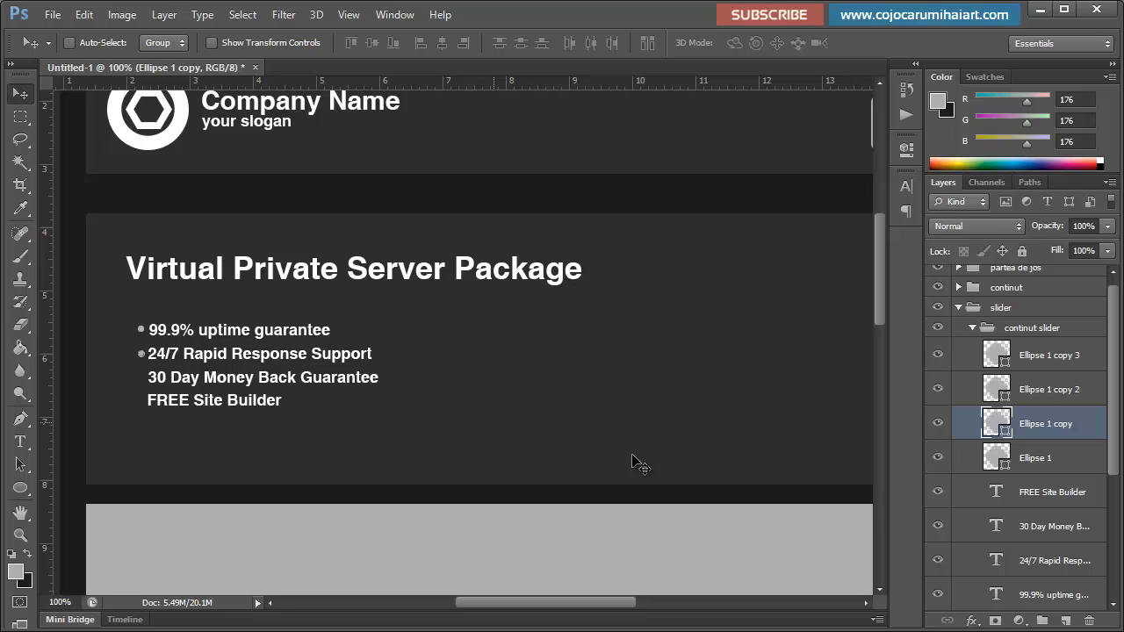
{"action": "left_click", "coordinate": [1070, 391]}
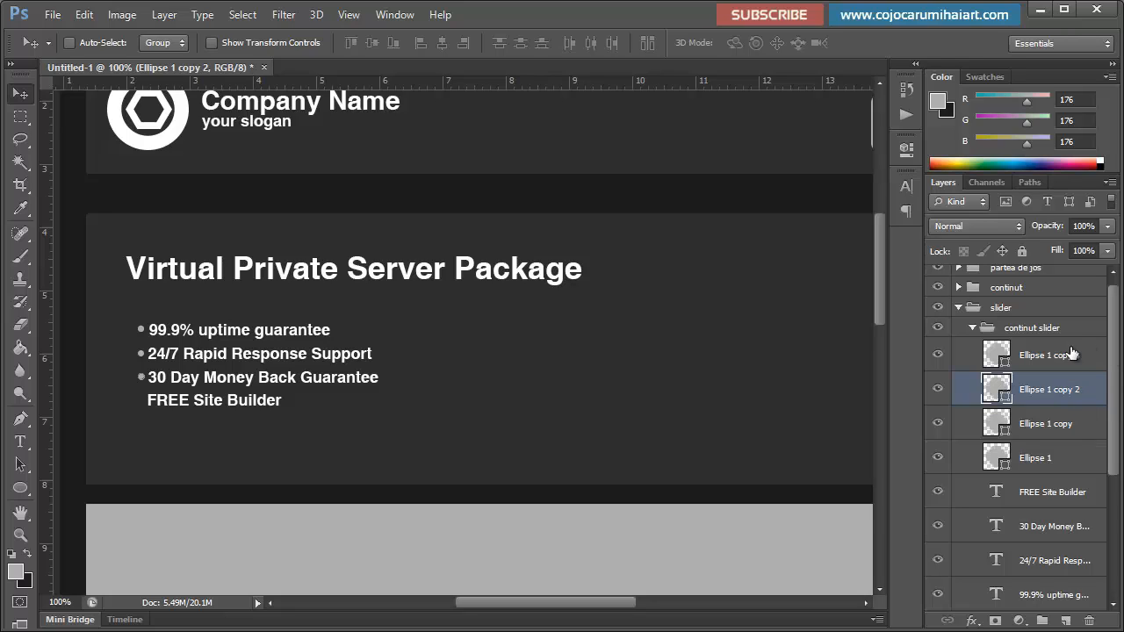
{"action": "left_click", "coordinate": [1071, 353]}
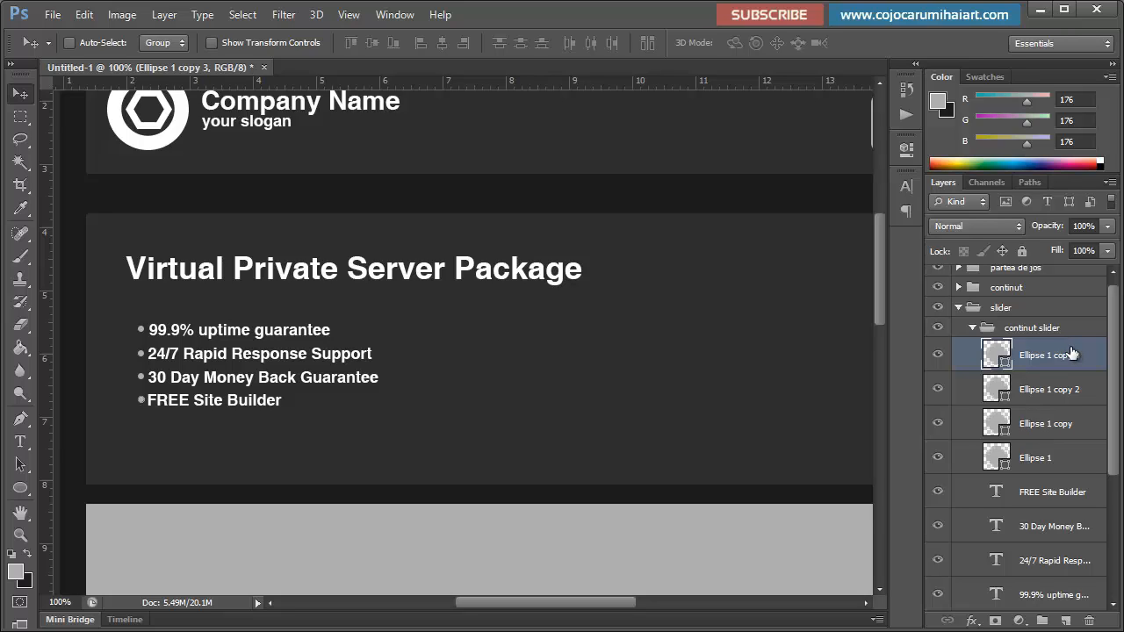
Step: Group the four bullet circle layers and name the group bulinute
{"action": "left_click", "coordinate": [1060, 398], "text": "shift"}
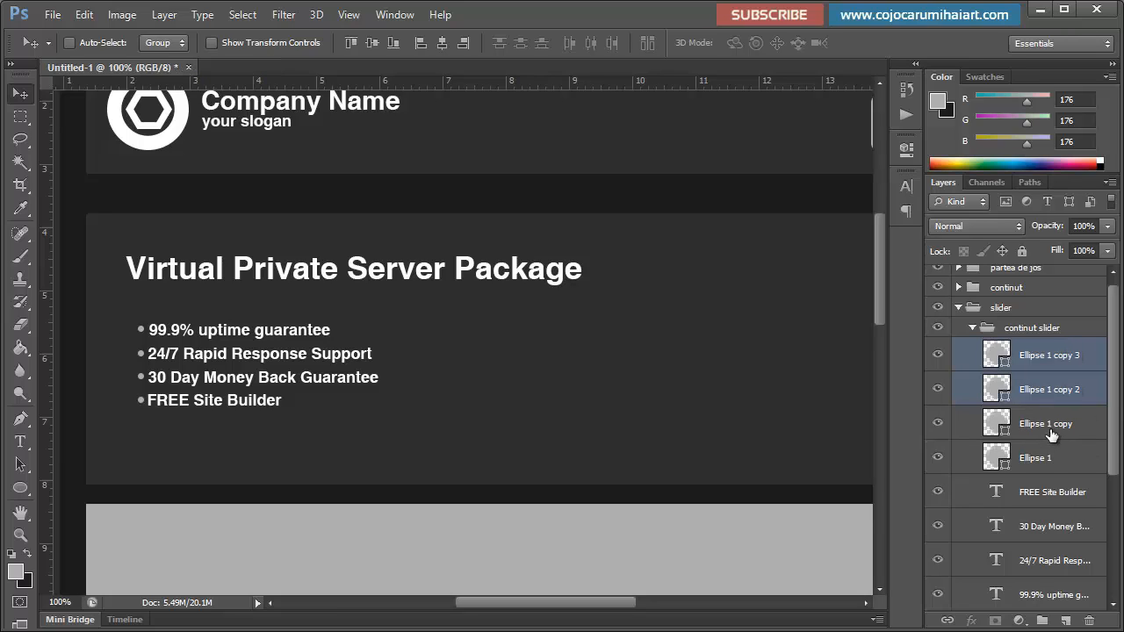
{"action": "left_click", "coordinate": [1058, 428], "text": "shift"}
{"action": "left_click", "coordinate": [1058, 458], "text": "shift"}
{"action": "left_click_drag", "start_coordinate": [1062, 466], "coordinate": [1044, 621]}
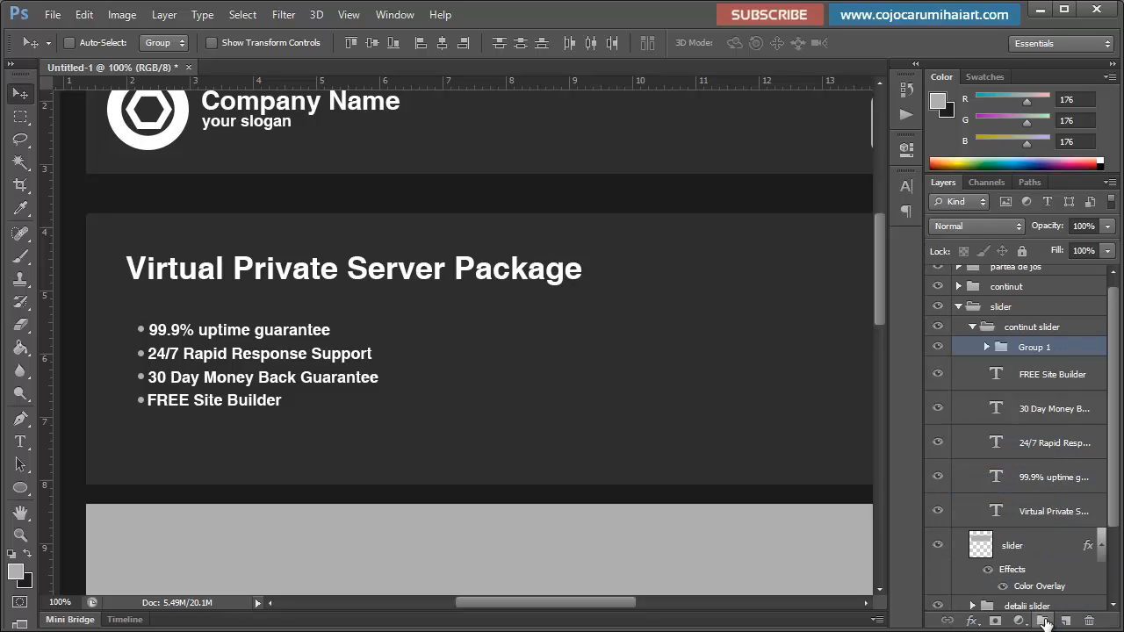
{"action": "double_click", "coordinate": [1042, 345]}
{"action": "type", "text": "bulin"}
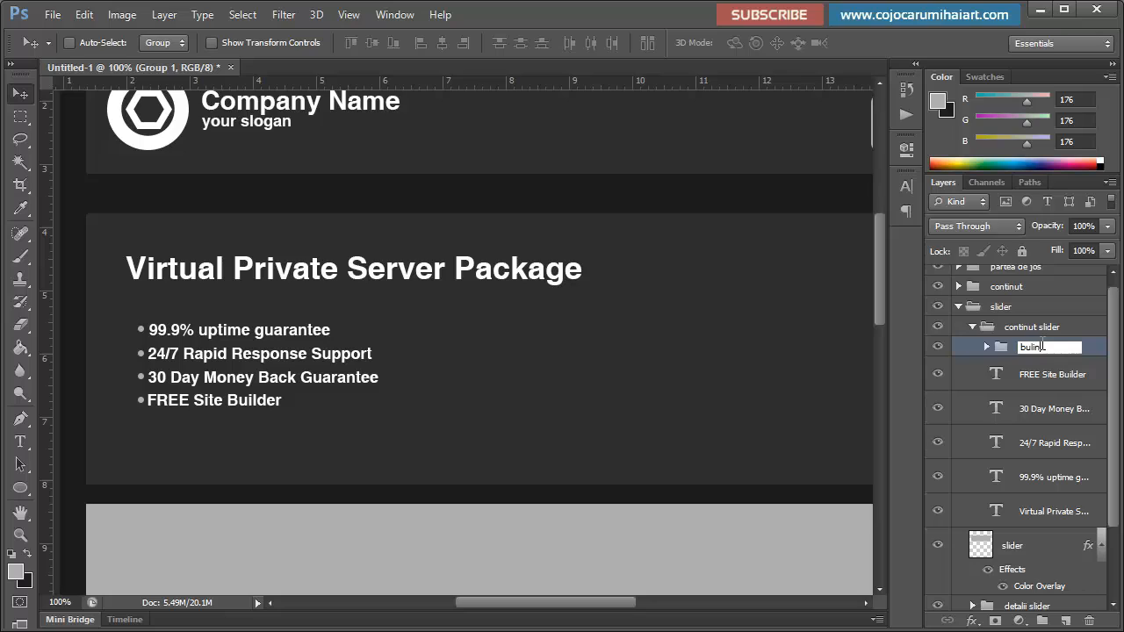
{"action": "type", "text": "ute"}
{"action": "key", "text": "Return"}
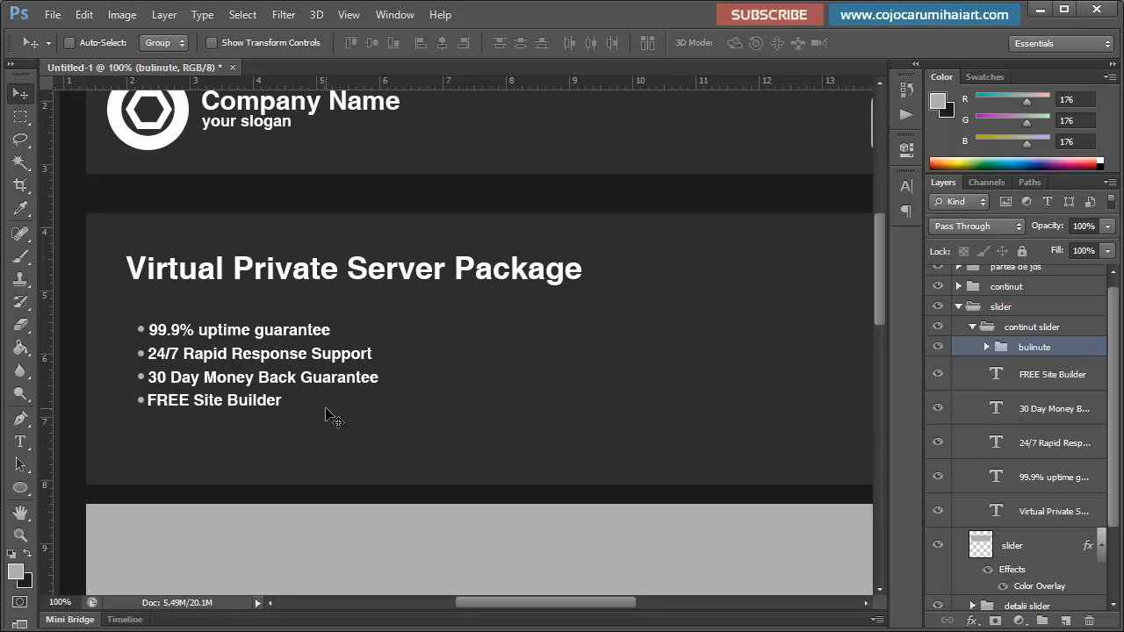
Step: Shift the bullet group slightly left to widen the gap between the bullets and the feature lines
{"action": "key", "text": "shift+Left"}
{"action": "key", "text": "shift+Right"}
{"action": "key", "text": "Right"}
Step: Move the whole continut slider group down slightly so the heading and list sit vertically centred in the slider panel
{"action": "left_click", "coordinate": [972, 326]}
{"action": "left_click", "coordinate": [972, 337]}
{"action": "left_click", "coordinate": [986, 356]}
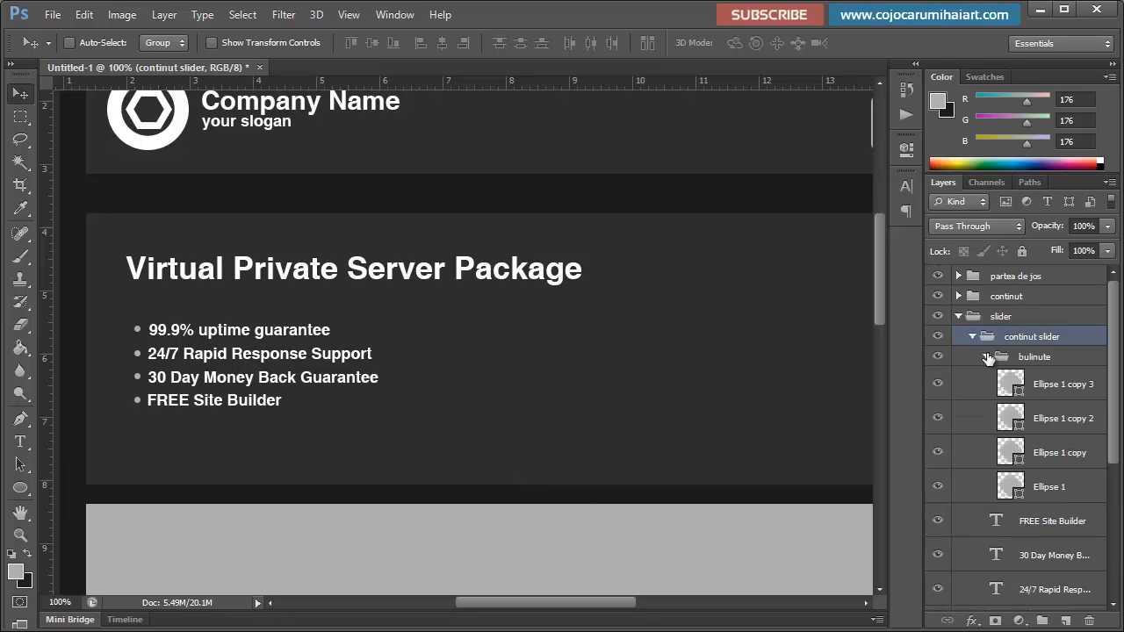
{"action": "left_click", "coordinate": [987, 356]}
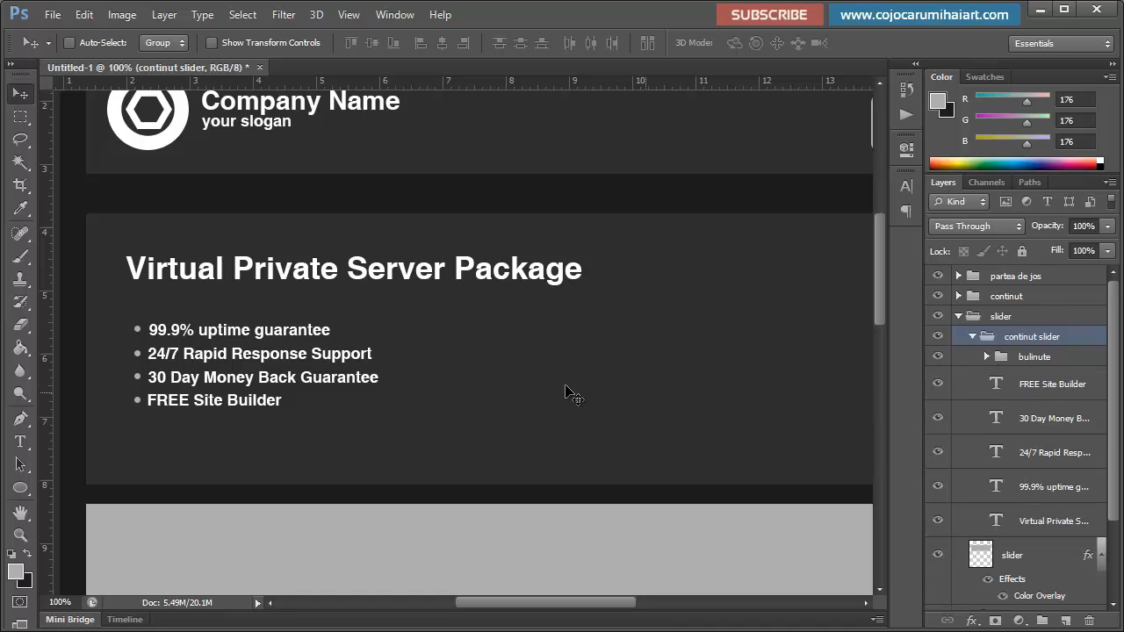
{"action": "left_click_drag", "start_coordinate": [476, 378], "coordinate": [513, 377]}
{"action": "key", "text": "ctrl+minus"}
{"action": "key", "text": "ctrl+minus"}
{"action": "key", "text": "ctrl+plus"}
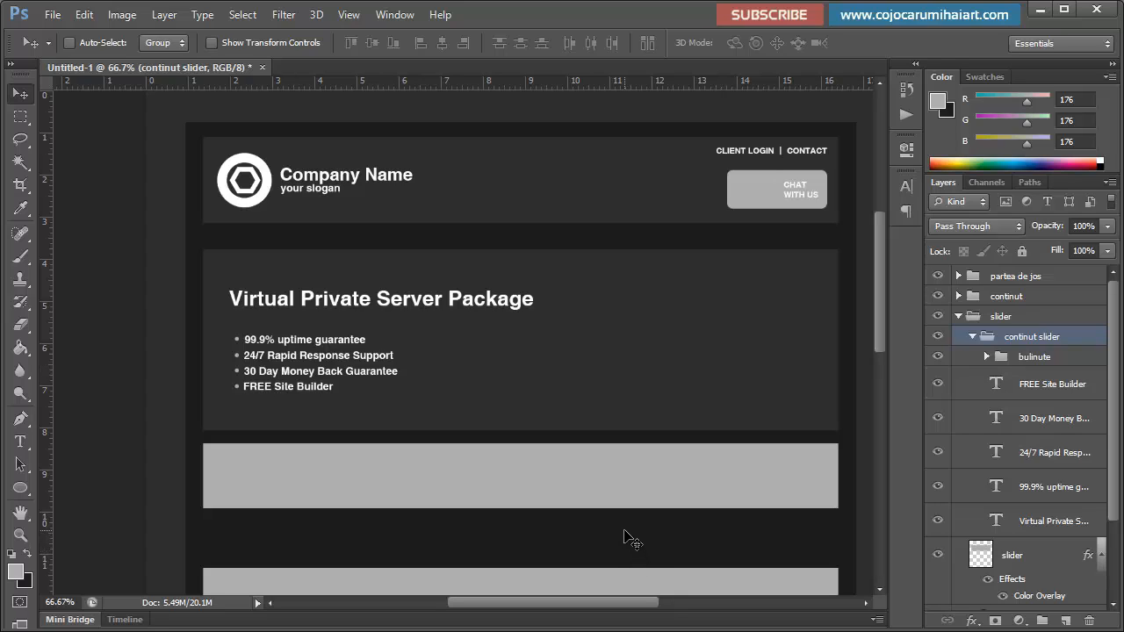
Step: Add a new layer above the bulinute group and activate the Custom Shape tool
{"action": "left_click", "coordinate": [1061, 360]}
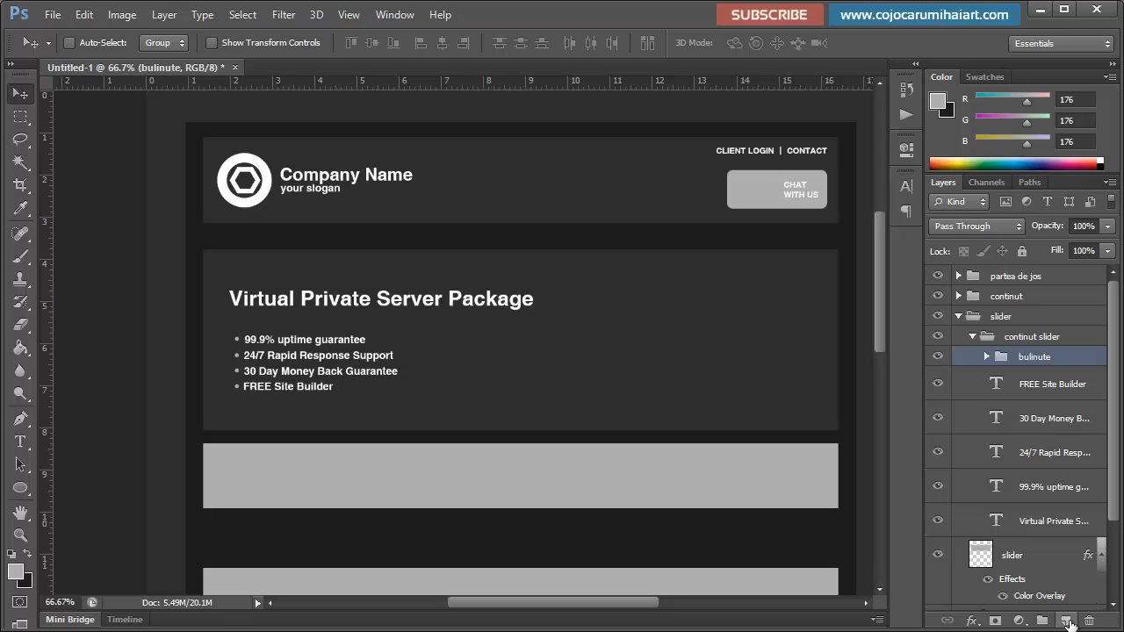
{"action": "left_click", "coordinate": [1067, 622]}
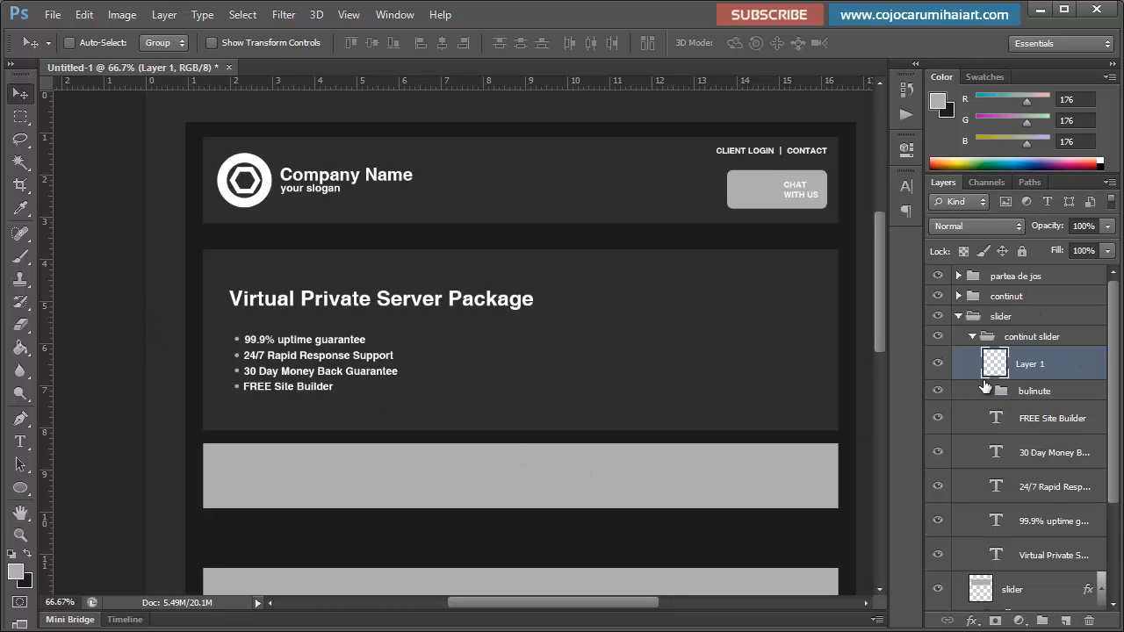
{"action": "left_click", "coordinate": [25, 487]}
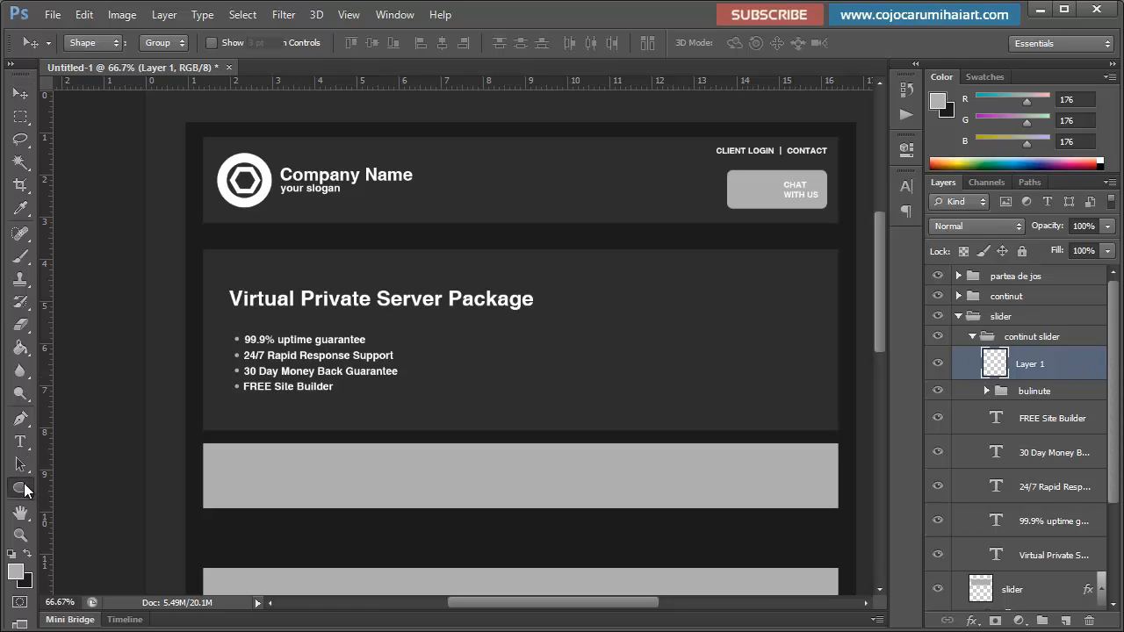
{"action": "right_click", "coordinate": [24, 484]}
{"action": "left_click", "coordinate": [131, 566]}
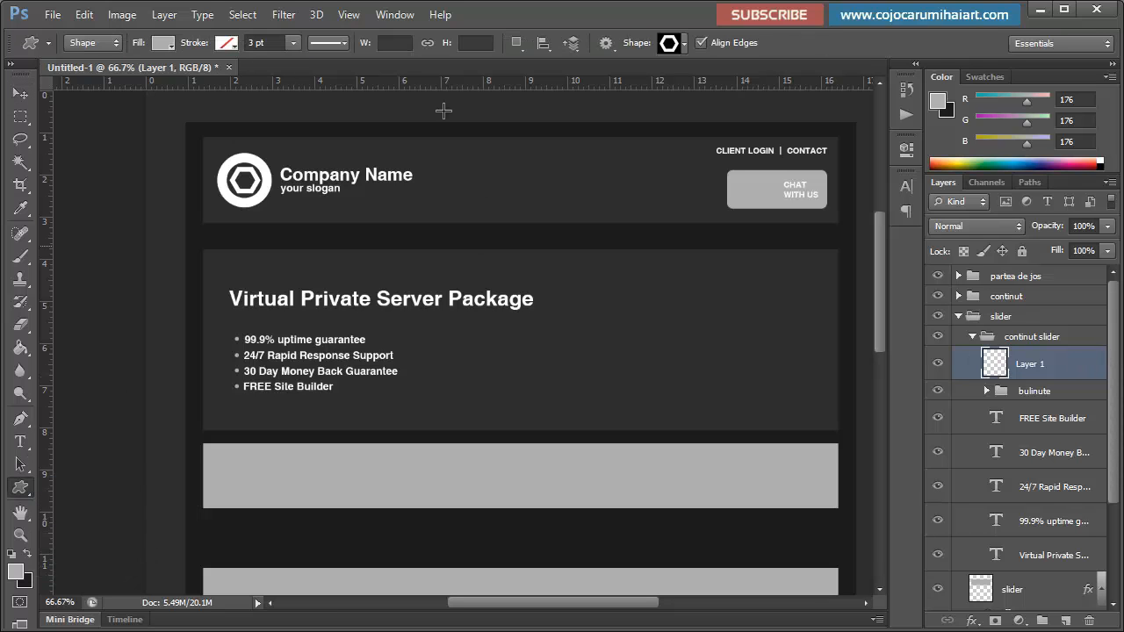
Step: Draw a round seal badge with a serrated edge, about 134 px wide, beside the feature list in the slider panel
{"action": "left_click", "coordinate": [685, 43]}
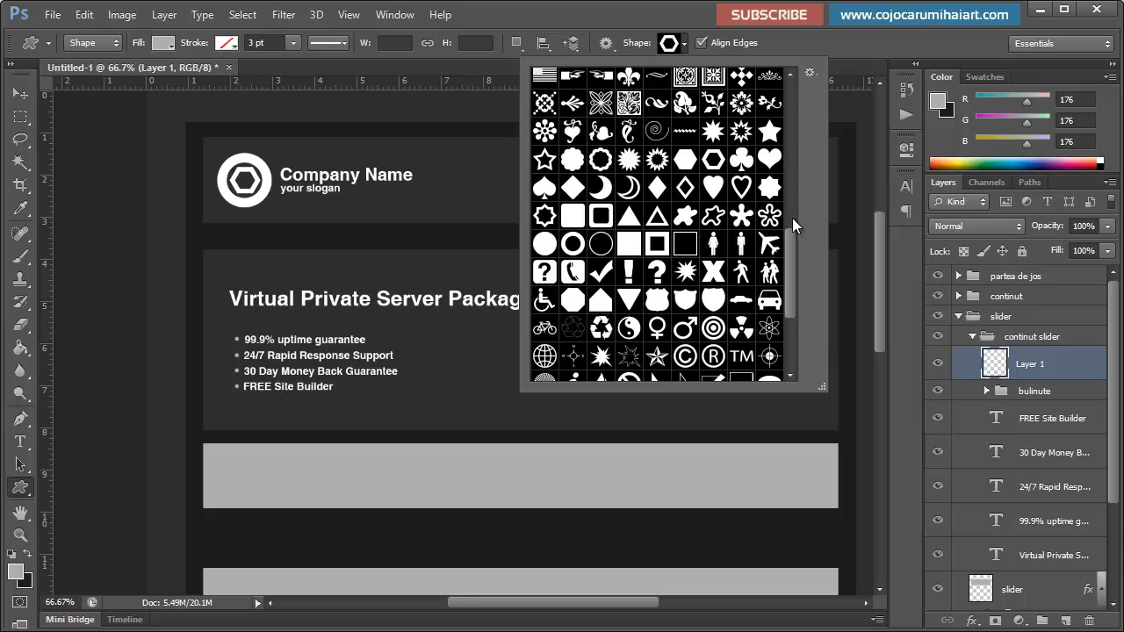
{"action": "left_click_drag", "start_coordinate": [792, 270], "coordinate": [852, 148]}
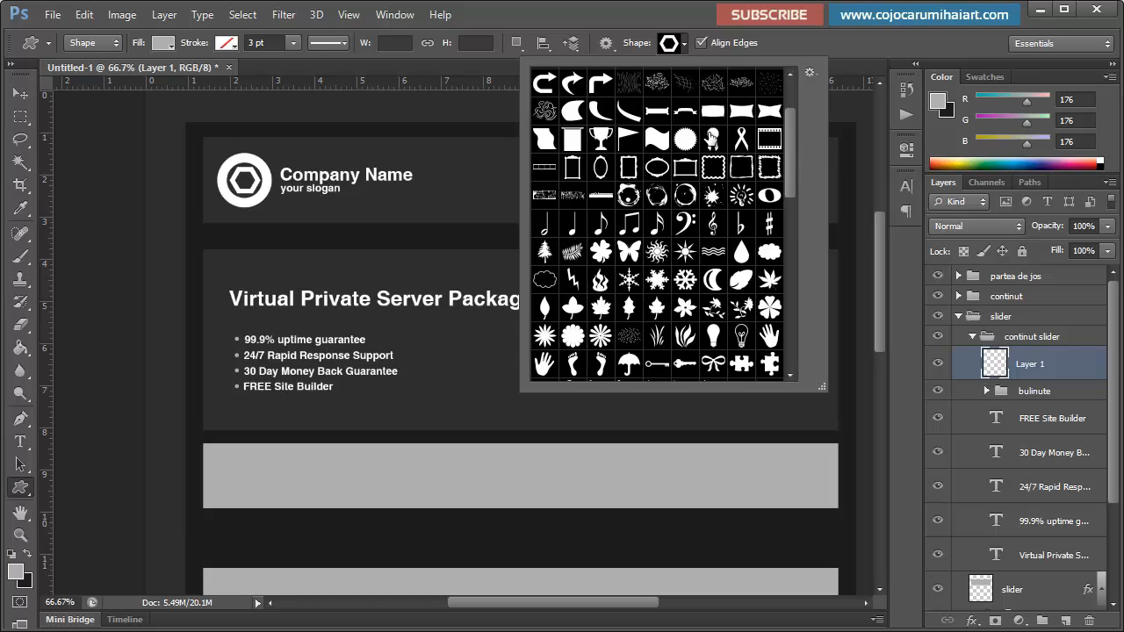
{"action": "left_click", "coordinate": [685, 138]}
{"action": "left_click_drag", "start_coordinate": [791, 144], "coordinate": [794, 248]}
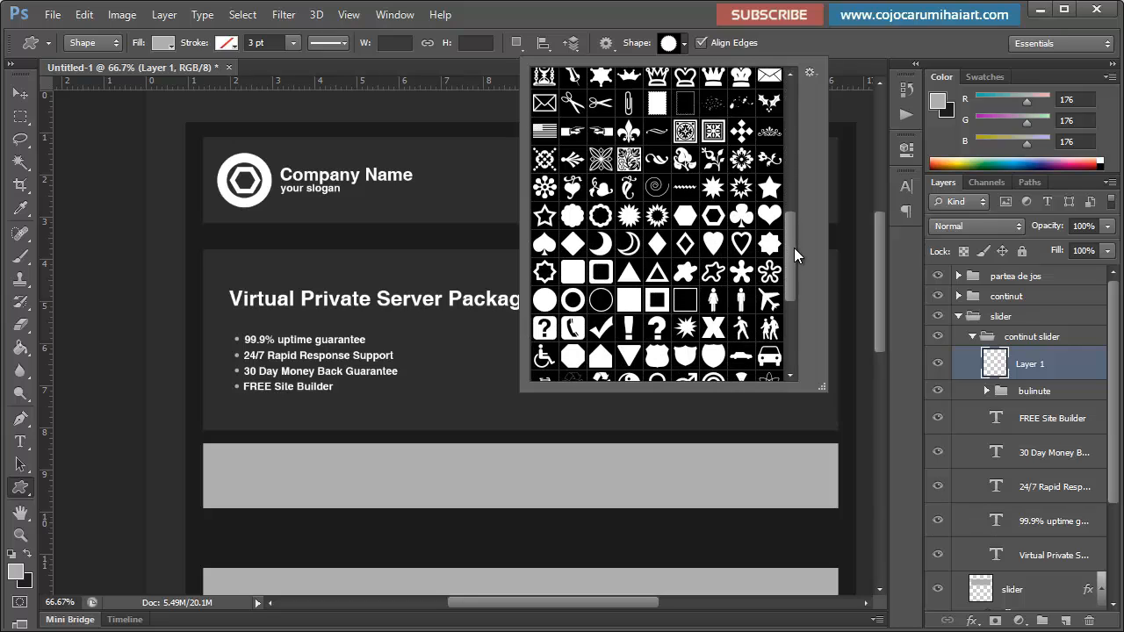
{"action": "left_click", "coordinate": [768, 244]}
{"action": "mouse_move", "coordinate": [791, 256]}
{"action": "left_mouse_down"}
{"action": "mouse_move", "coordinate": [794, 292]}
{"action": "mouse_move", "coordinate": [791, 271]}
{"action": "left_mouse_up"}
{"action": "left_click", "coordinate": [629, 127]}
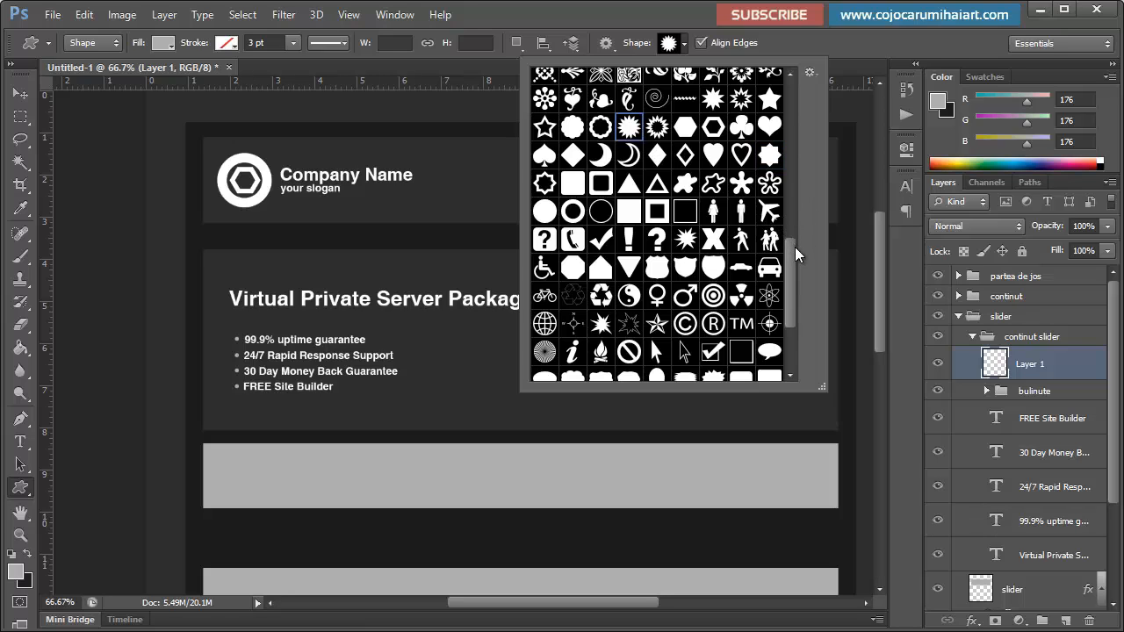
{"action": "left_click_drag", "start_coordinate": [795, 247], "coordinate": [829, 110]}
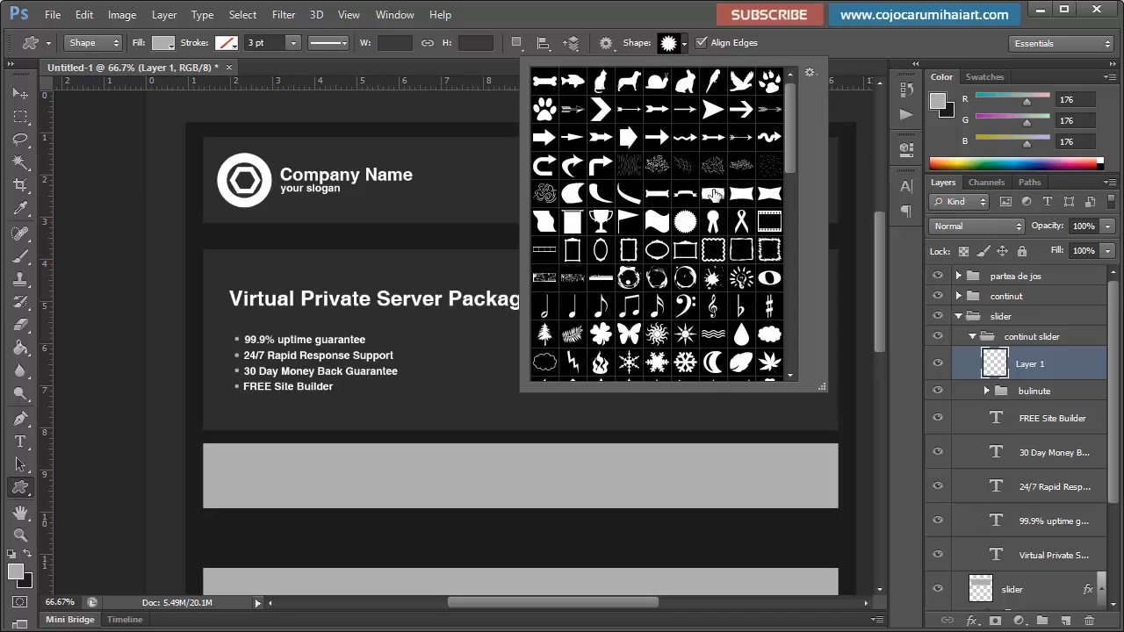
{"action": "left_click", "coordinate": [685, 221]}
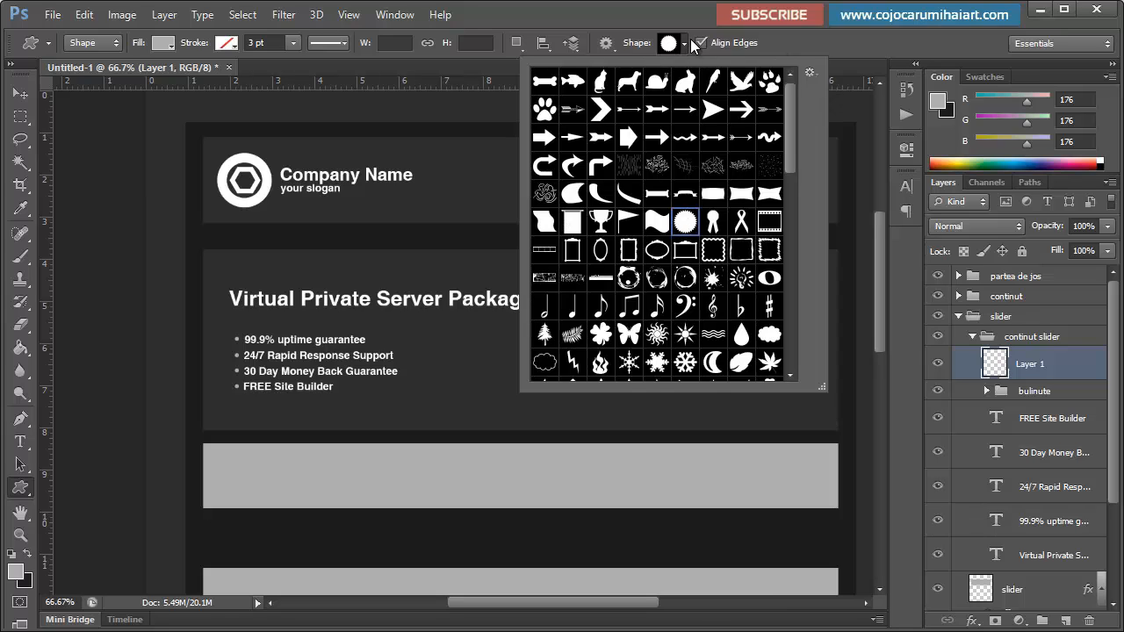
{"action": "left_click_drag", "start_coordinate": [439, 341], "coordinate": [551, 419]}
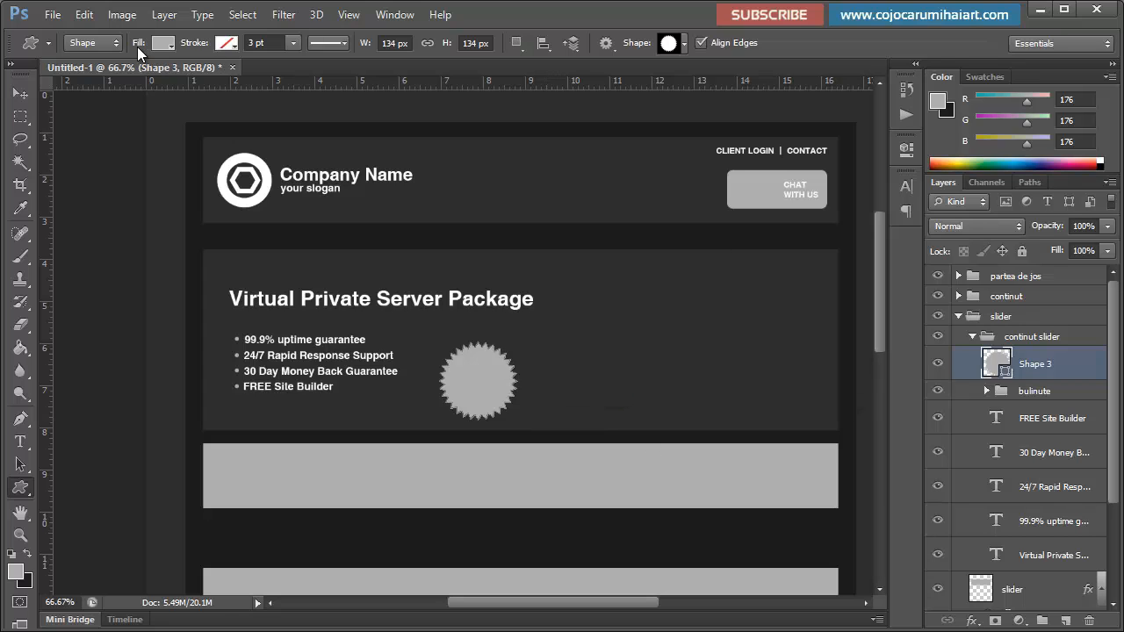
Step: Move the seal badge to the lower right area of the slider panel
{"action": "left_click", "coordinate": [19, 93]}
{"action": "left_click_drag", "start_coordinate": [479, 374], "coordinate": [768, 381]}
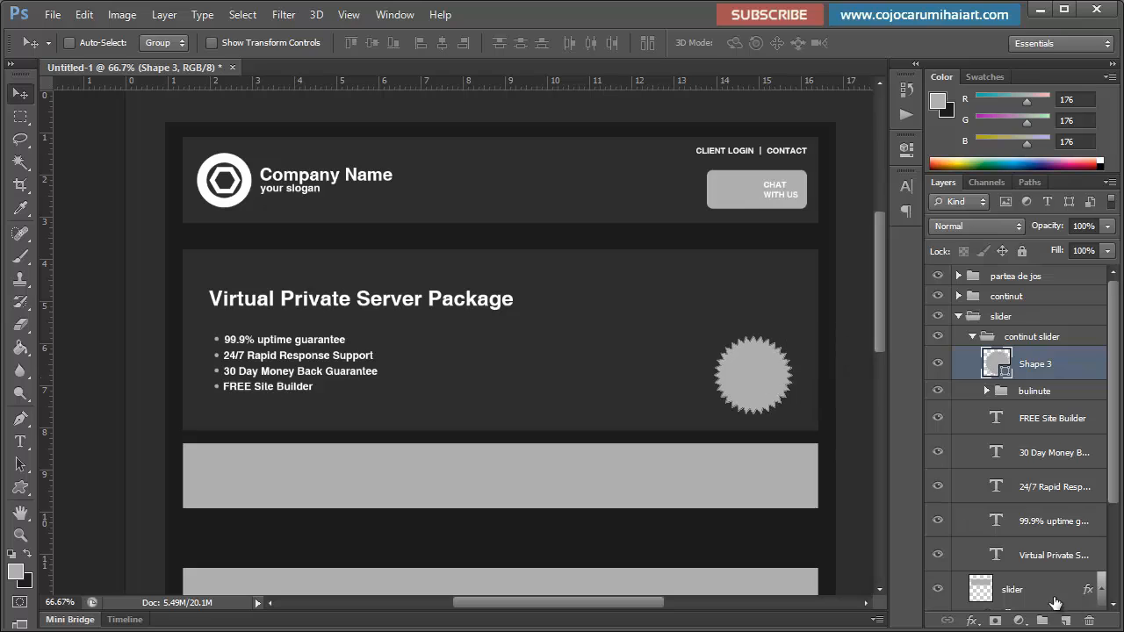
{"action": "left_click", "coordinate": [1045, 394]}
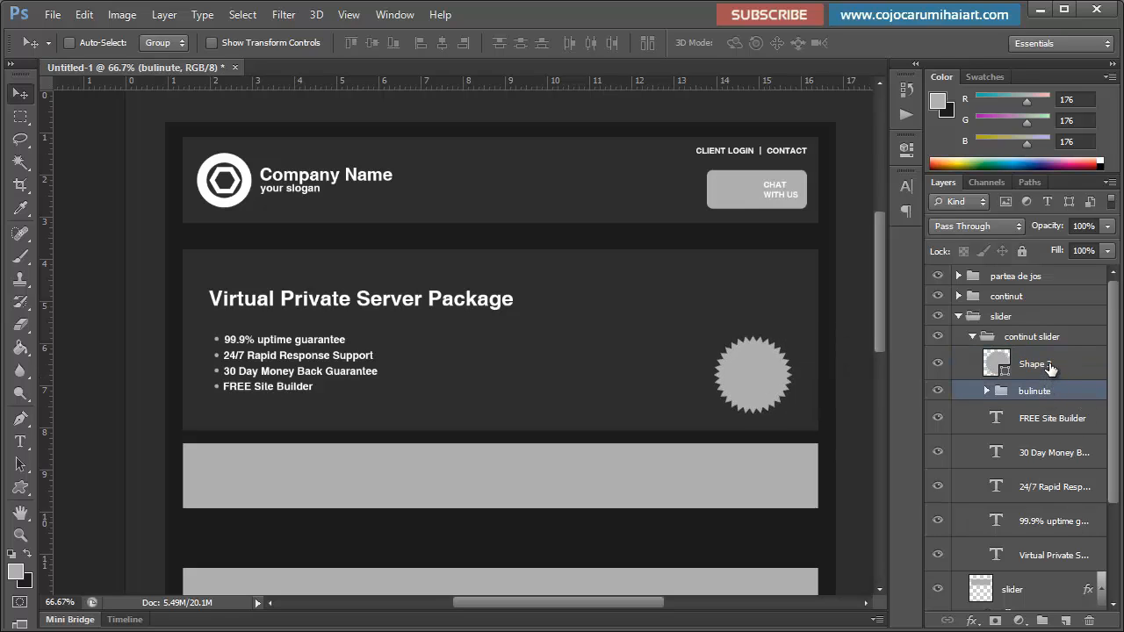
{"action": "left_click", "coordinate": [1050, 368]}
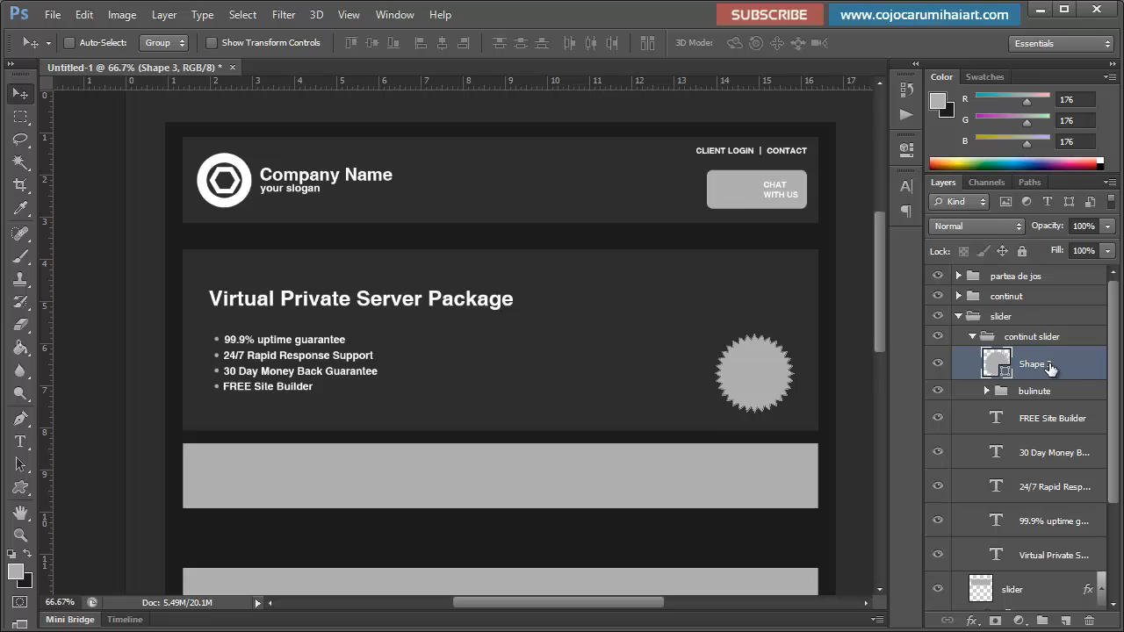
Step: Rename the badge's shape layer as pret oferta
{"action": "left_click", "coordinate": [1062, 393]}
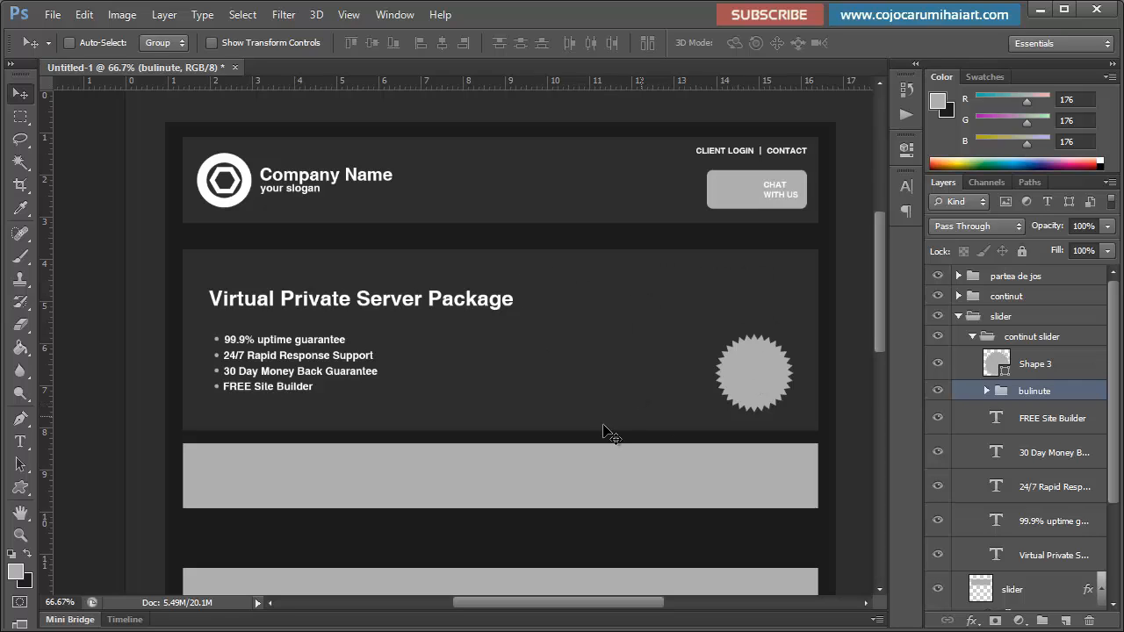
{"action": "left_click", "coordinate": [1047, 370]}
{"action": "double_click", "coordinate": [1047, 369]}
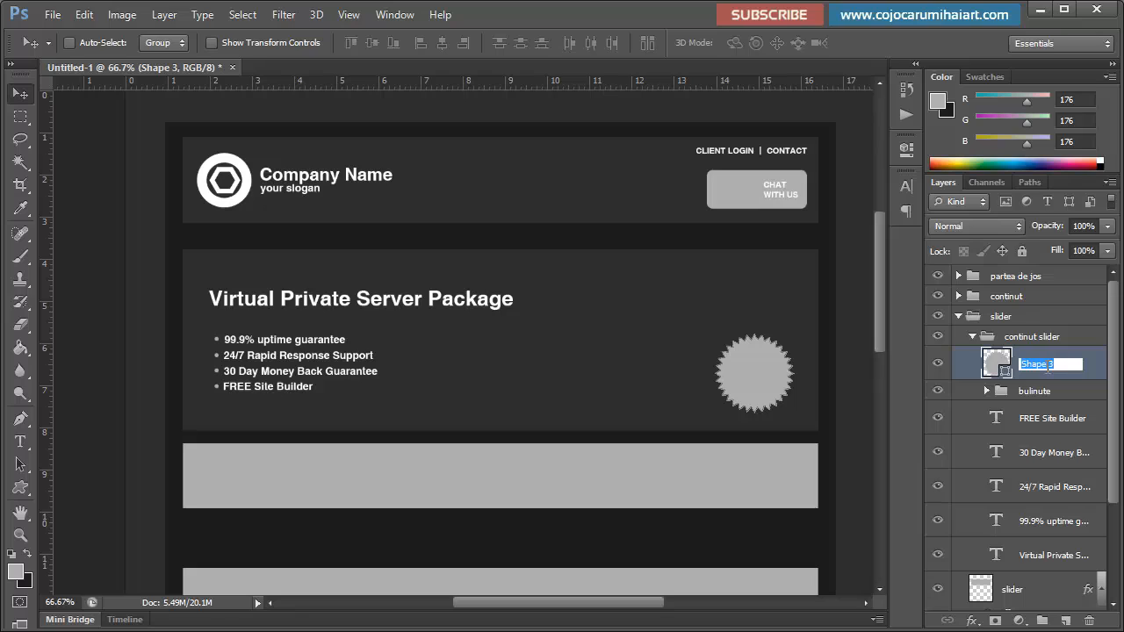
{"action": "type", "text": "pret oferta"}
{"action": "key", "text": "Return"}
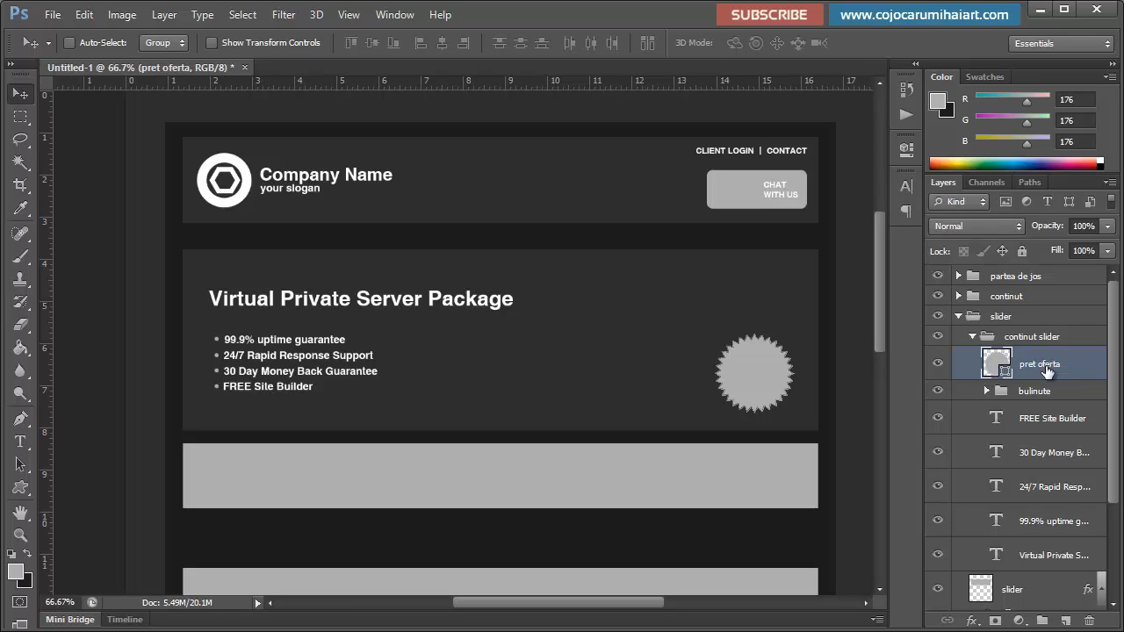
Step: Collapse the continut slider group and move the detalii slider group directly above the slider panel's layer
{"action": "left_click", "coordinate": [972, 336]}
{"action": "left_click", "coordinate": [958, 317]}
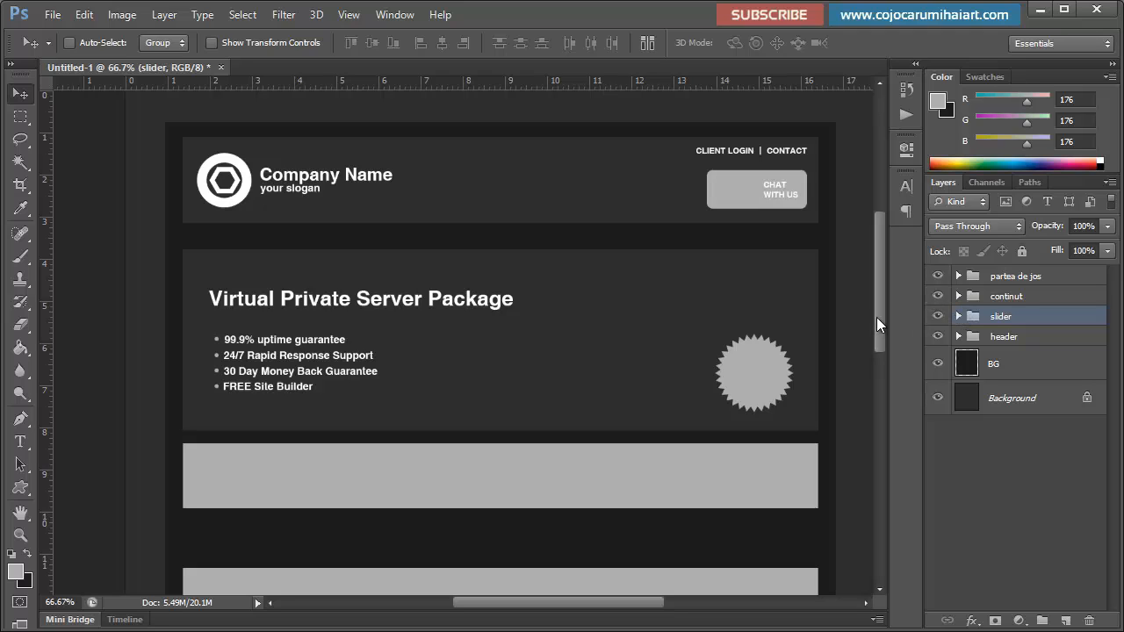
{"action": "left_click_drag", "start_coordinate": [876, 317], "coordinate": [884, 338]}
{"action": "left_click", "coordinate": [958, 316]}
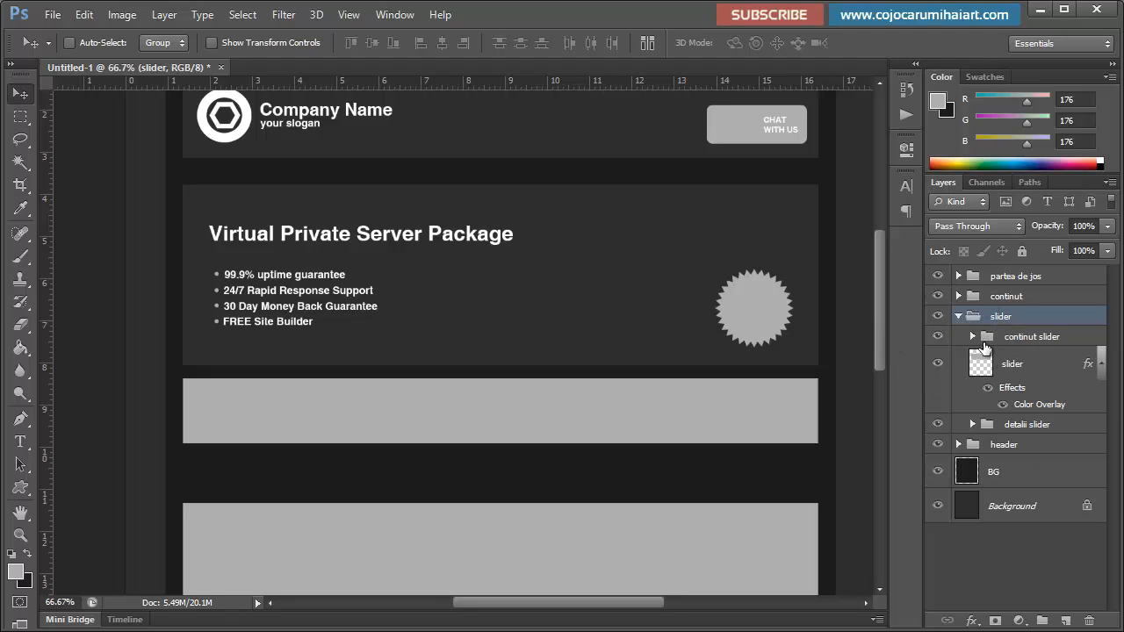
{"action": "left_click", "coordinate": [1017, 429]}
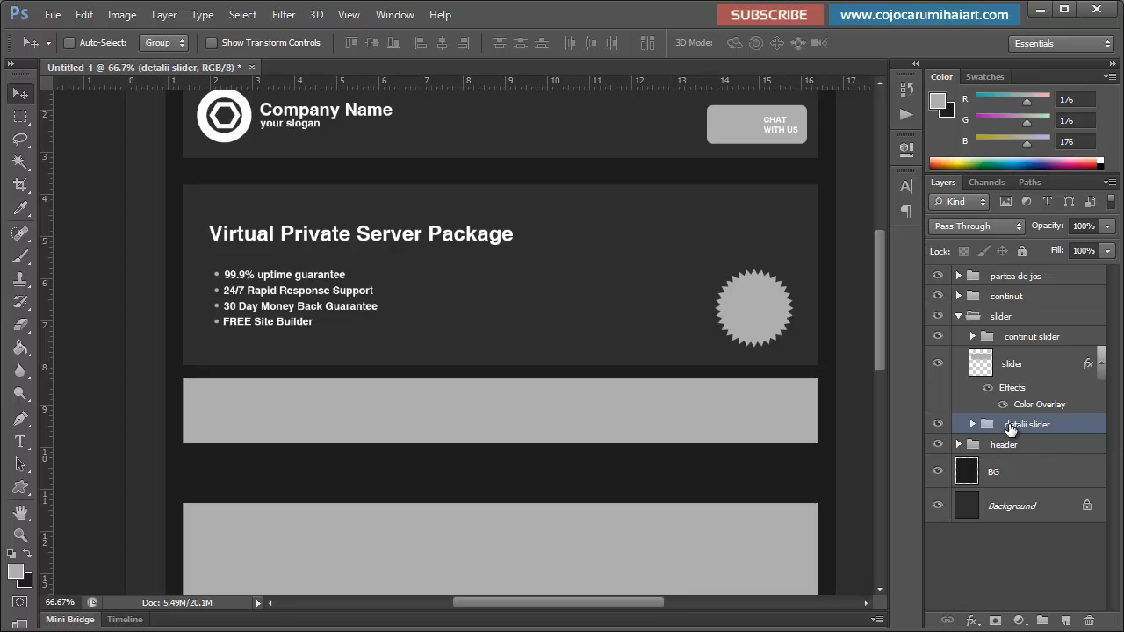
{"action": "left_click_drag", "start_coordinate": [1010, 428], "coordinate": [1024, 351]}
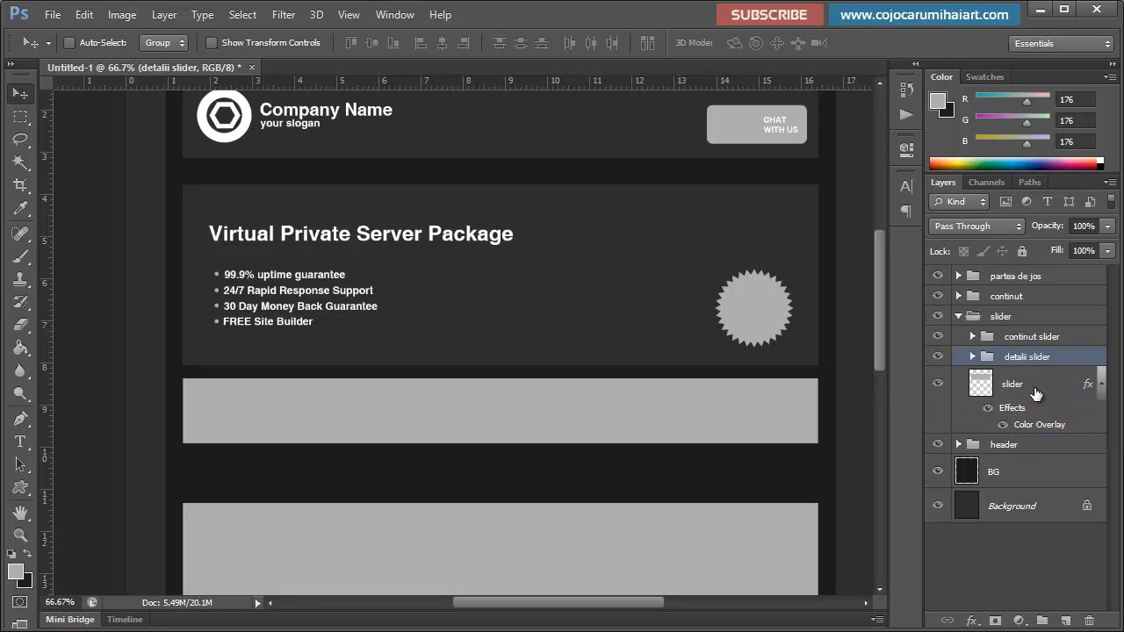
Step: Rename the slider panel's layer inside the slider group as background
{"action": "left_click", "coordinate": [937, 382]}
{"action": "left_click", "coordinate": [937, 383]}
{"action": "left_click", "coordinate": [1007, 386]}
{"action": "double_click", "coordinate": [1012, 384]}
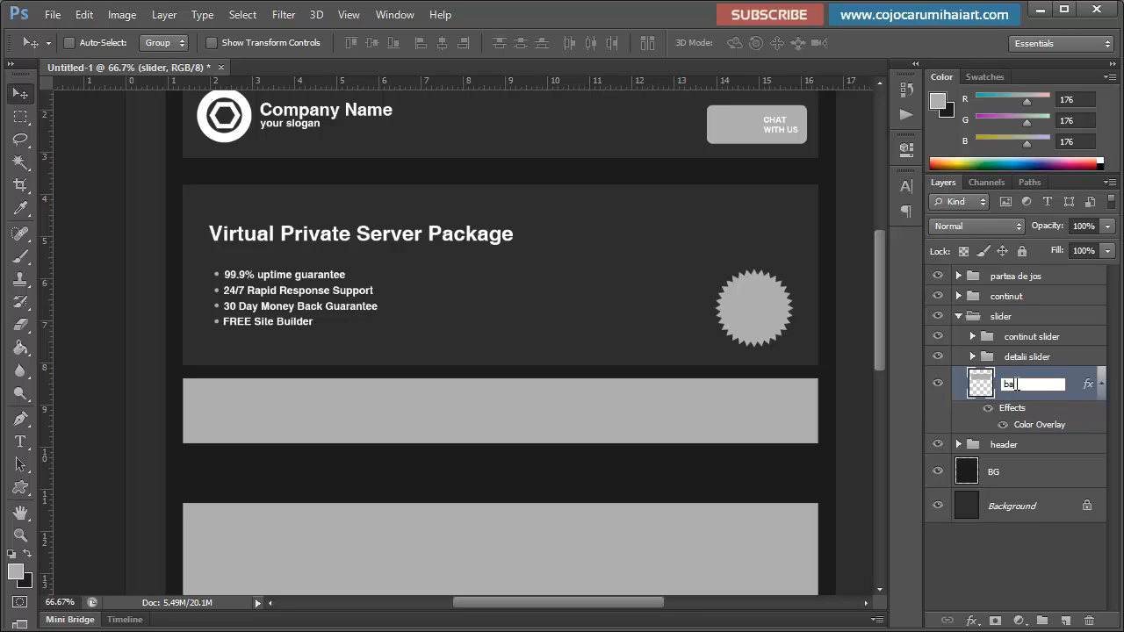
{"action": "type", "text": "background"}
{"action": "key", "text": "Return"}
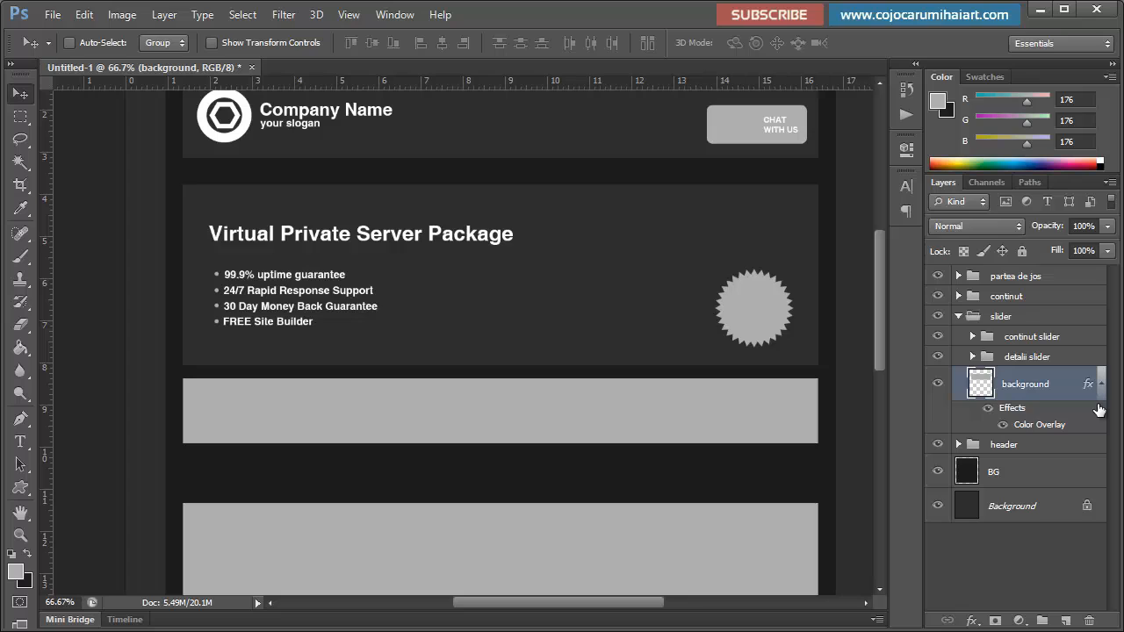
{"action": "left_click", "coordinate": [1022, 251]}
{"action": "left_click", "coordinate": [1022, 251]}
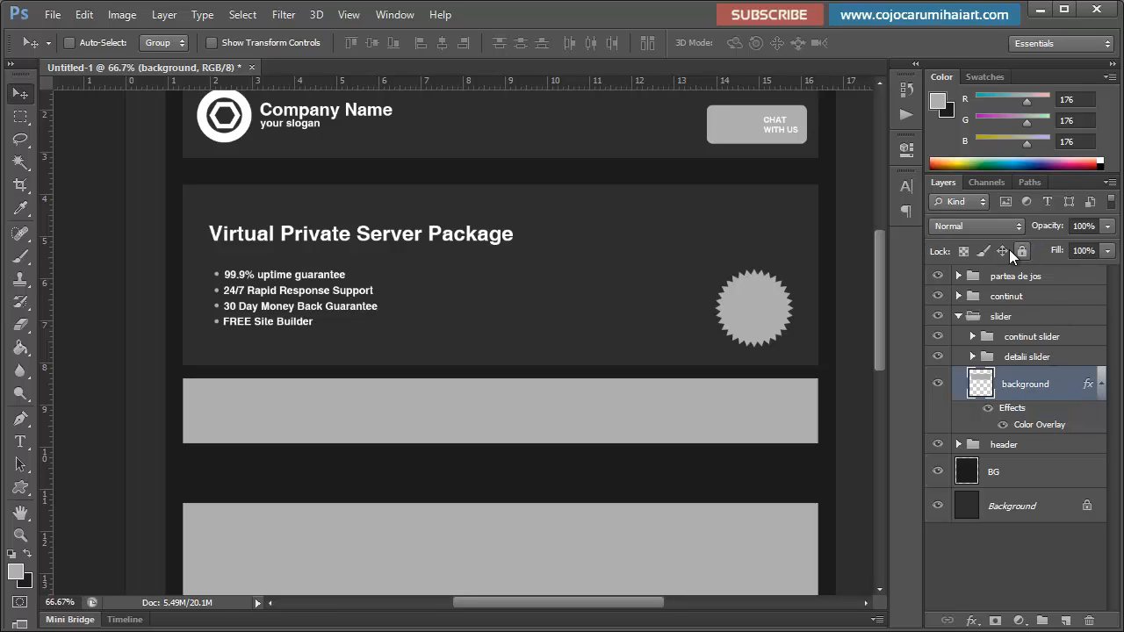
Step: Rename the header copy layer inside the detalii slider group as bg
{"action": "left_click", "coordinate": [1010, 360]}
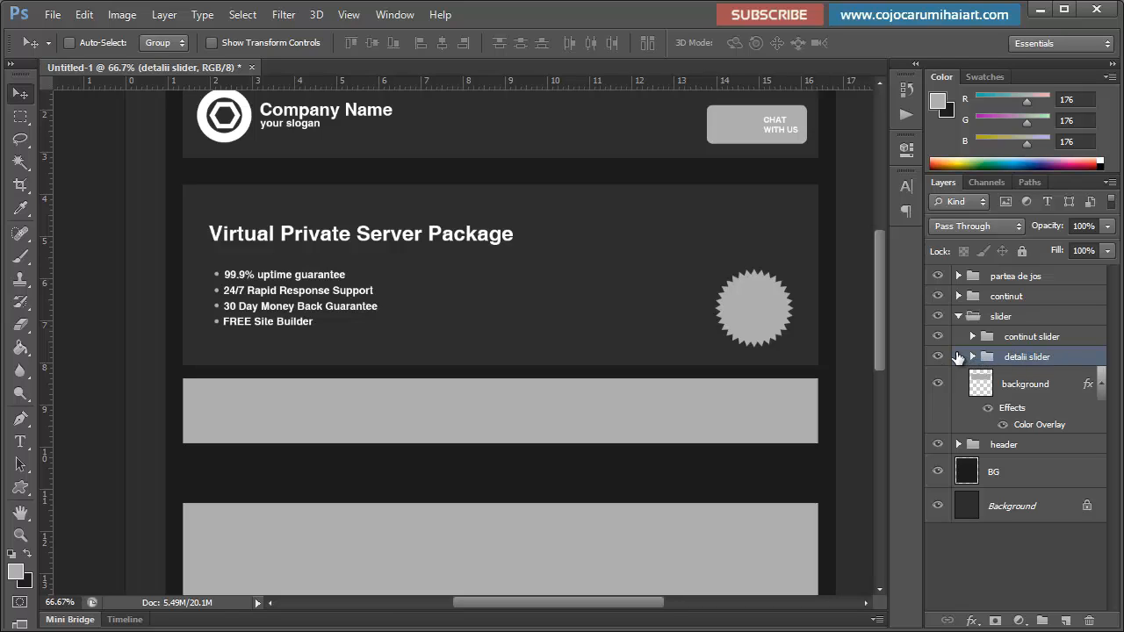
{"action": "left_click", "coordinate": [936, 356]}
{"action": "left_click", "coordinate": [937, 357]}
{"action": "left_click", "coordinate": [972, 357]}
{"action": "left_click", "coordinate": [1037, 379]}
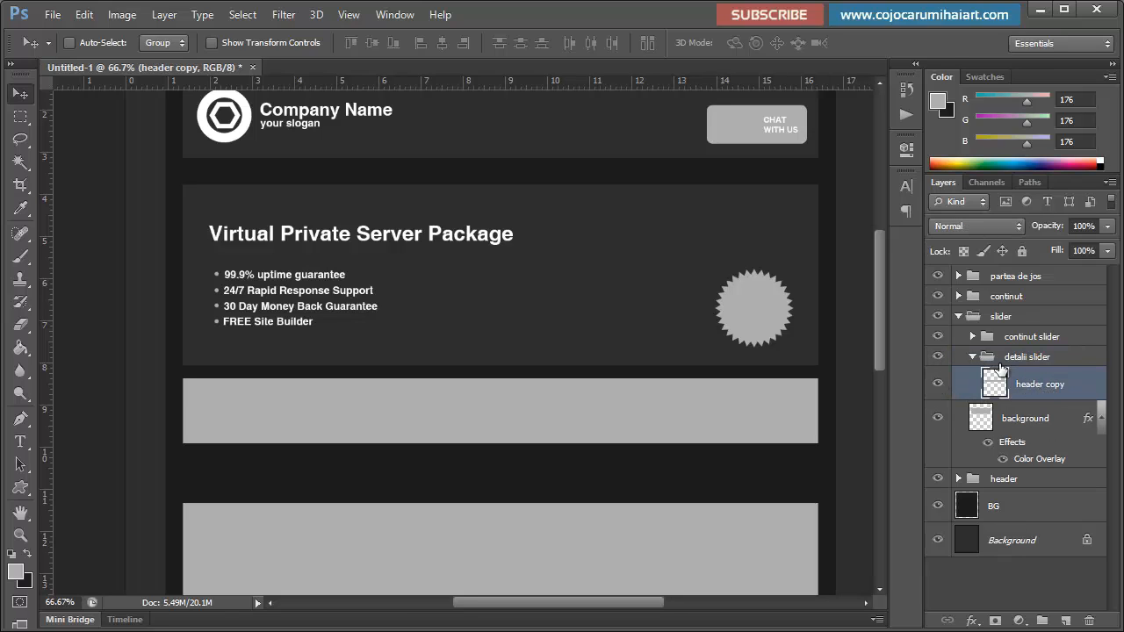
{"action": "double_click", "coordinate": [1036, 384]}
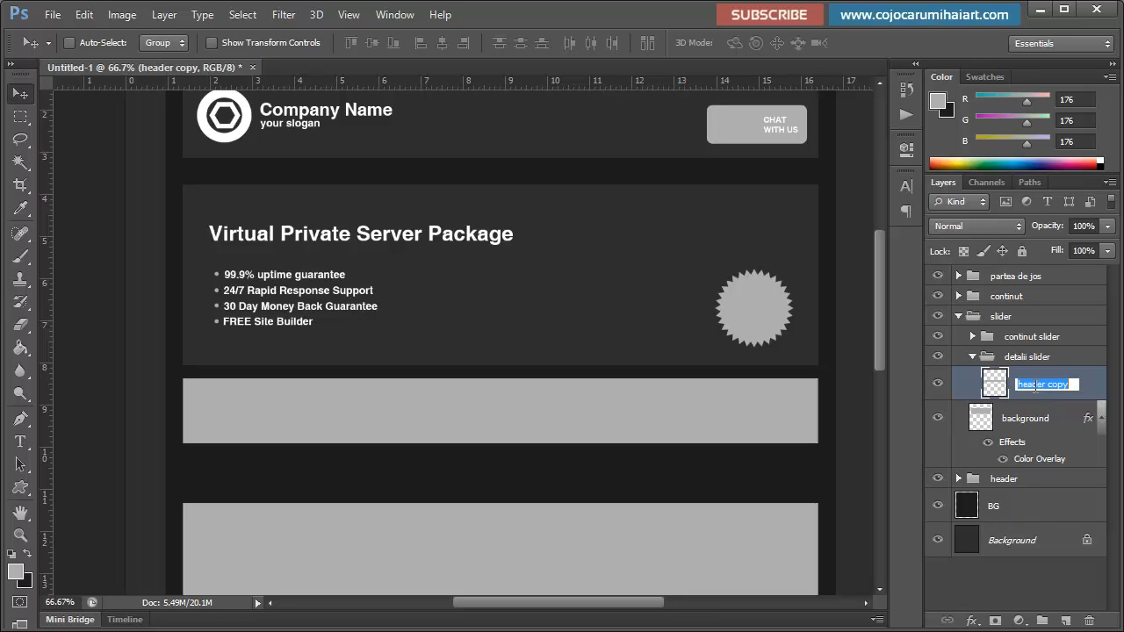
{"action": "type", "text": "bg"}
{"action": "key", "text": "Return"}
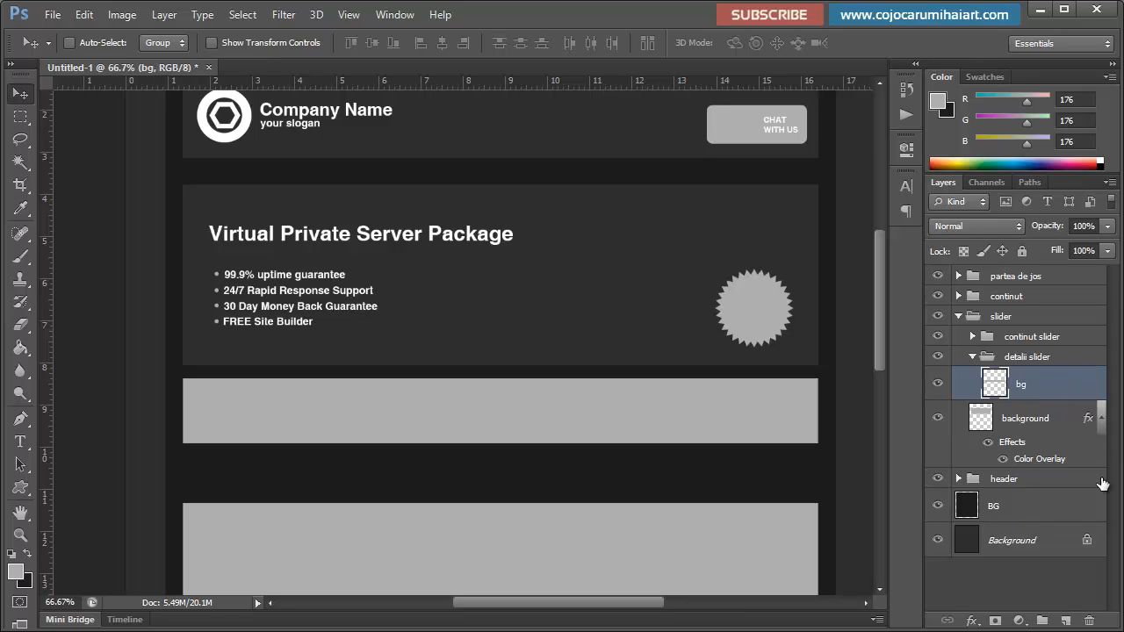
Step: On a new layer above bg, fill a rectangular box with dark grey (RGB 21, 21, 21) at the left end of the light strip
{"action": "left_click", "coordinate": [1065, 621]}
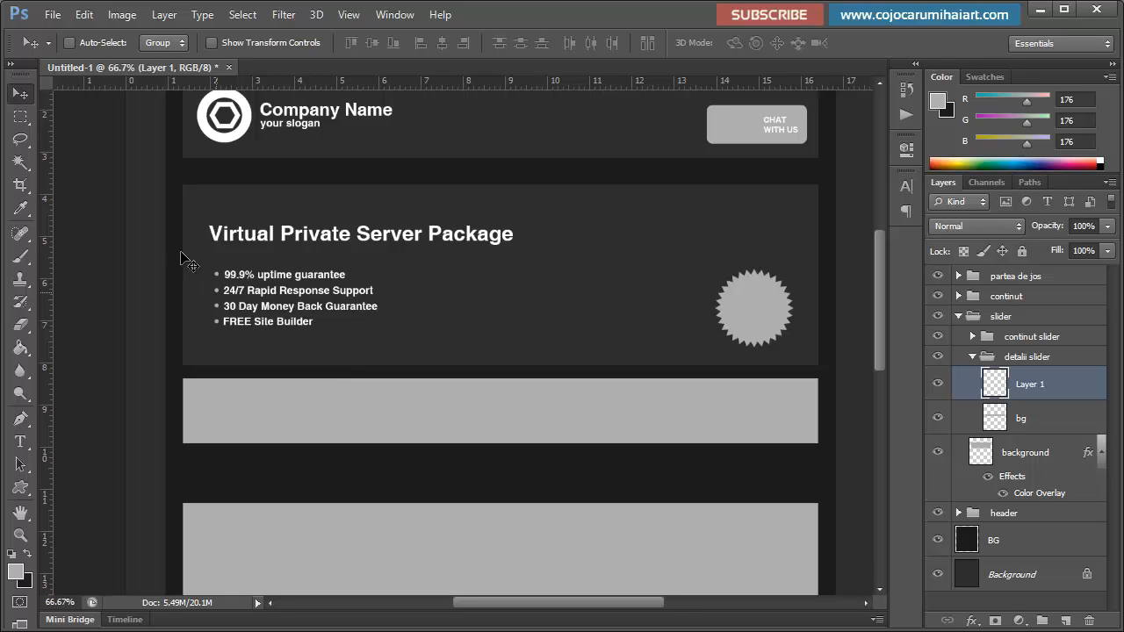
{"action": "left_click", "coordinate": [20, 116]}
{"action": "left_click_drag", "start_coordinate": [20, 116], "coordinate": [142, 119]}
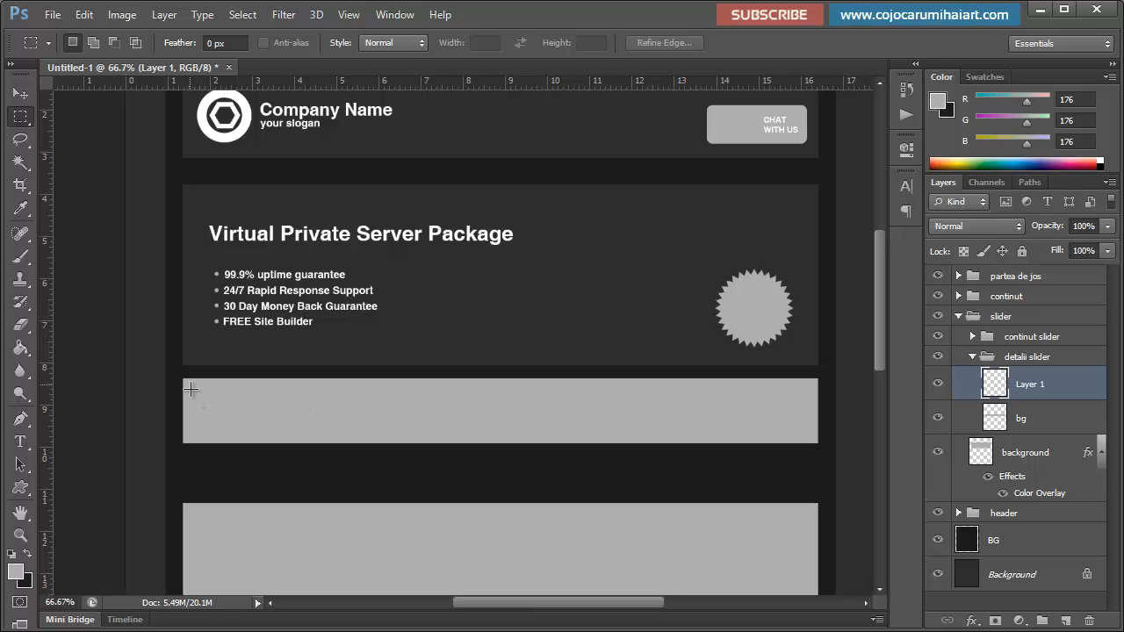
{"action": "left_click_drag", "start_coordinate": [188, 383], "coordinate": [315, 437]}
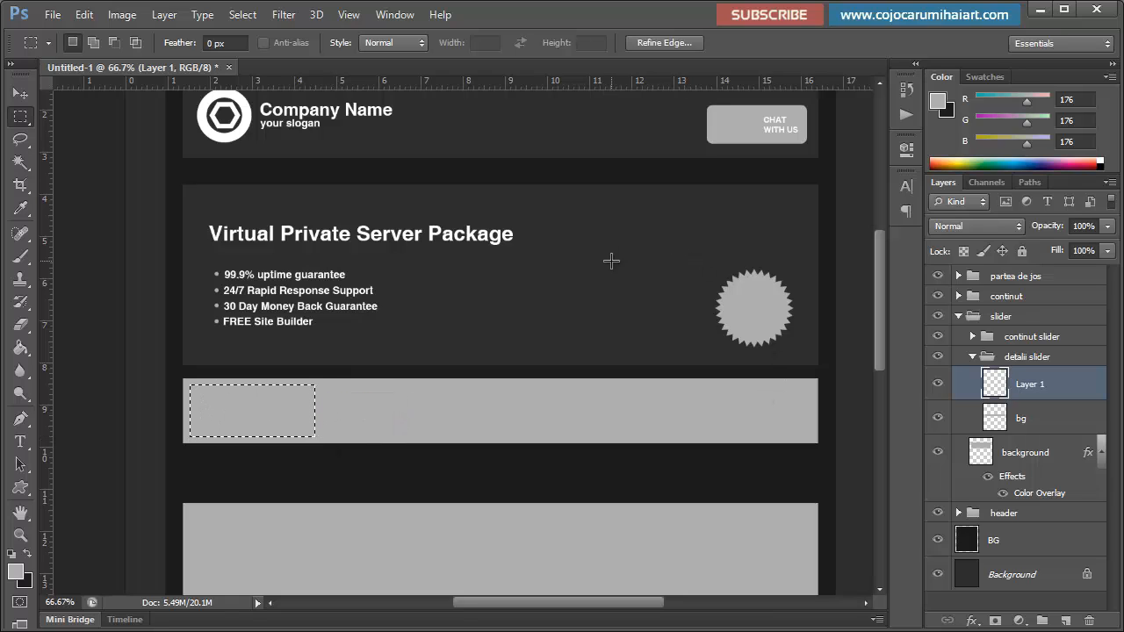
{"action": "key", "text": "g"}
{"action": "key", "text": "x"}
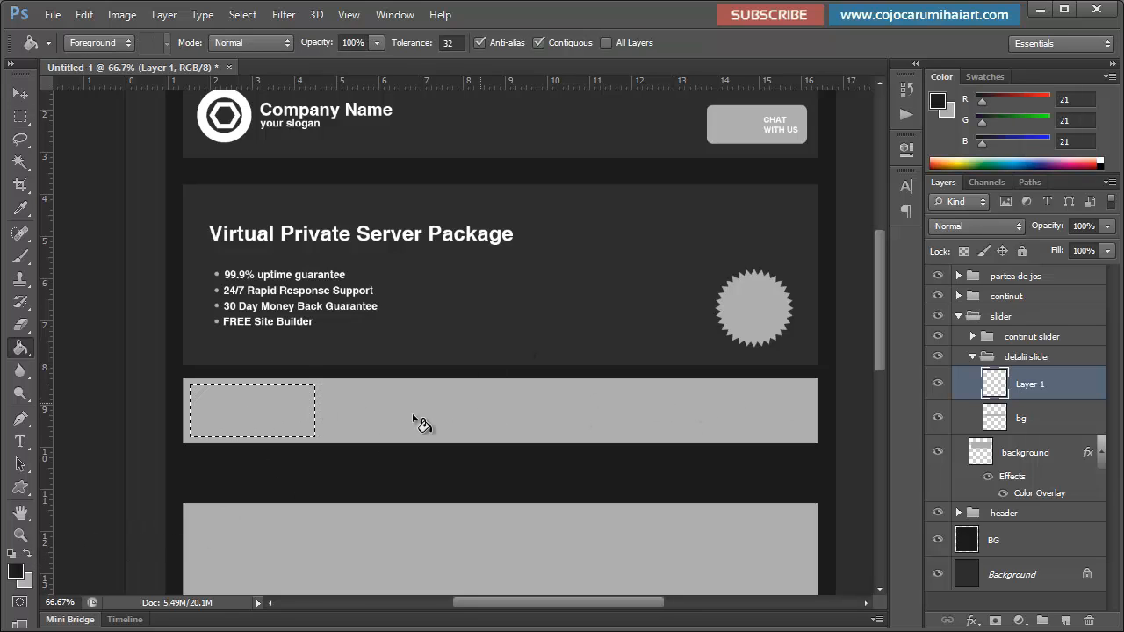
{"action": "left_click", "coordinate": [239, 427]}
{"action": "key", "text": "m"}
{"action": "key", "text": "ctrl+d"}
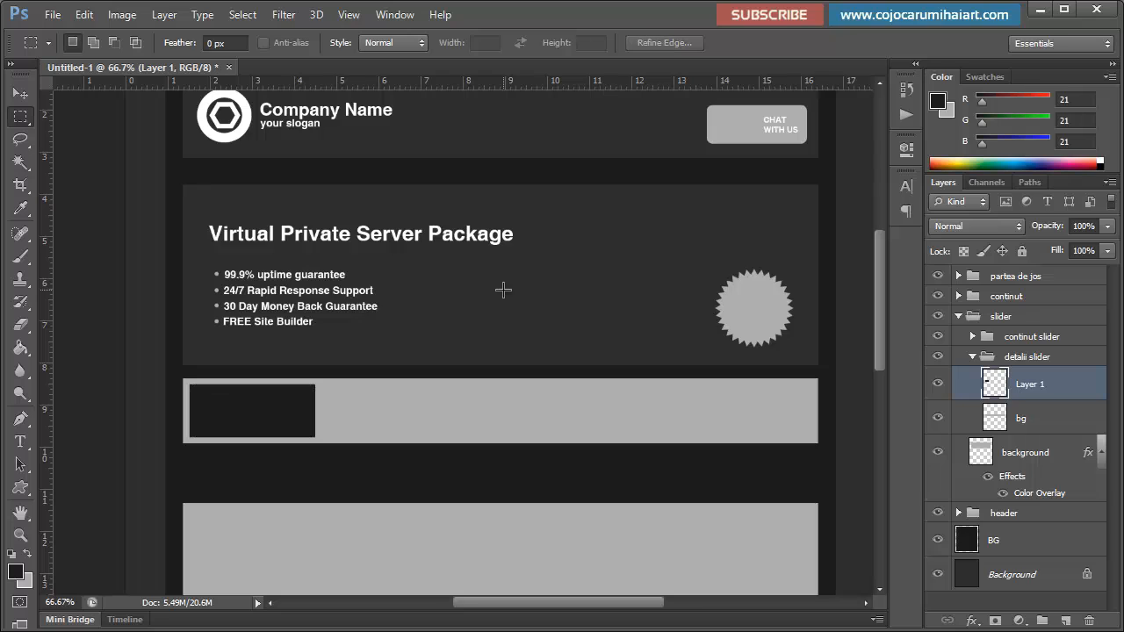
Step: Duplicate the dark box layer three times
{"action": "left_click", "coordinate": [21, 92]}
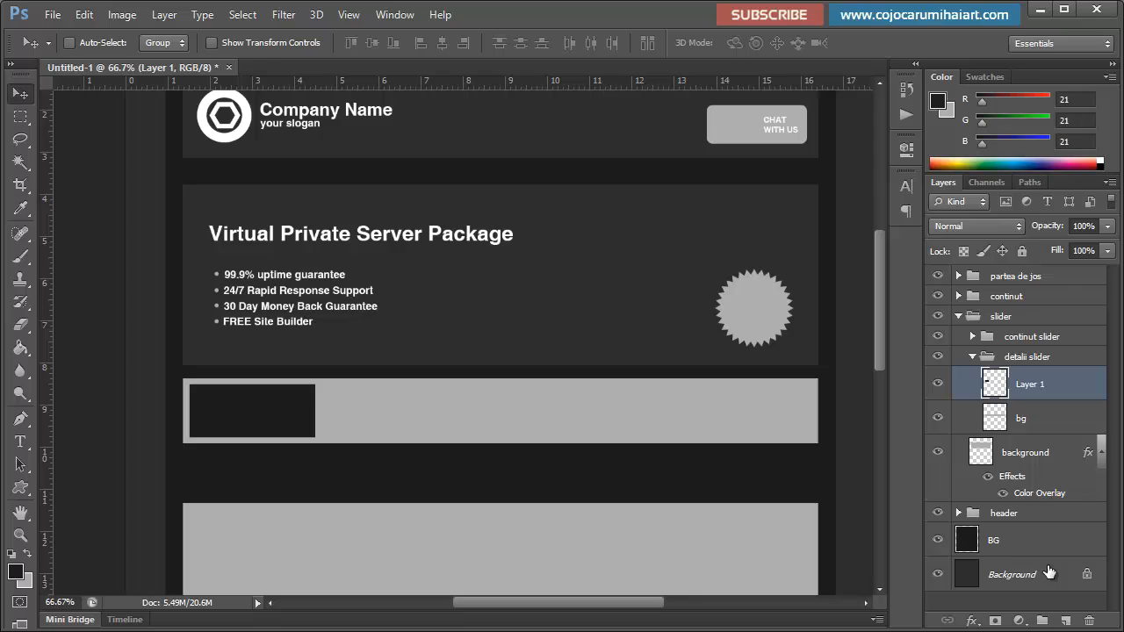
{"action": "key", "text": "ctrl+j"}
{"action": "key", "text": "ctrl+j"}
{"action": "key", "text": "ctrl+j"}
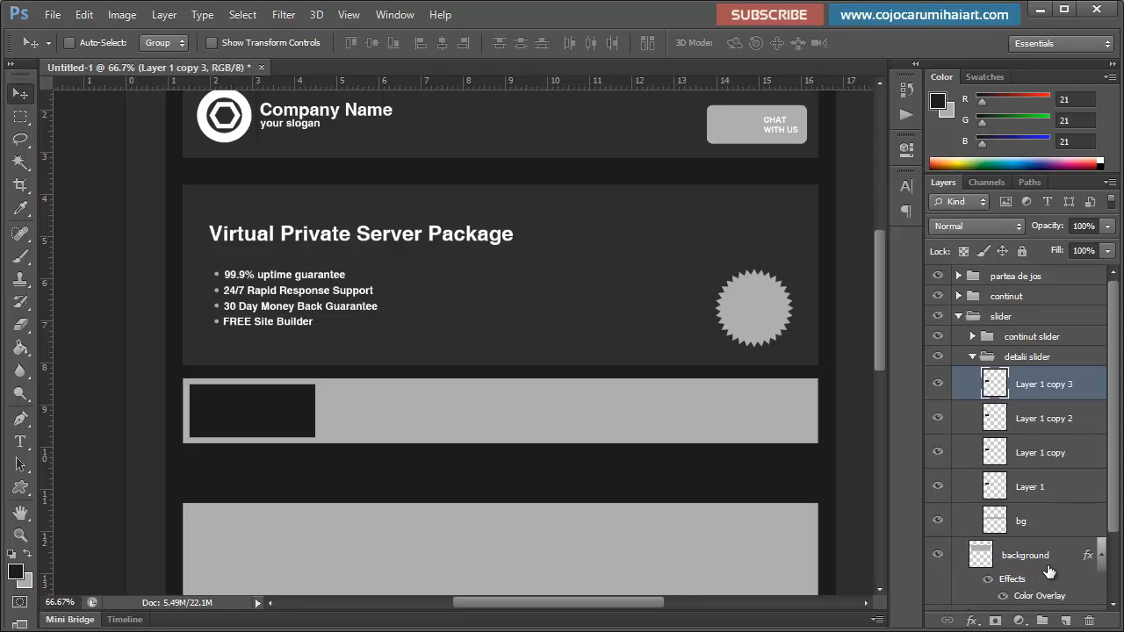
Step: Move the first copy of the dark box horizontally to the right of the original, leaving a narrow gap between them
{"action": "left_click", "coordinate": [1046, 454]}
{"action": "key", "text": "shift+Right"}
{"action": "key", "text": "shift+Right"}
{"action": "key", "text": "shift+Right"}
{"action": "key", "text": "shift+Right"}
{"action": "key", "text": "shift+Right"}
{"action": "key", "text": "shift+Right"}
{"action": "key", "text": "shift+Right"}
{"action": "key", "text": "shift+Right"}
{"action": "key", "text": "shift+Right"}
{"action": "key", "text": "shift+Right"}
{"action": "key", "text": "shift+Right"}
{"action": "key", "text": "shift+Right"}
{"action": "key", "text": "shift+Right"}
{"action": "key", "text": "shift+Right"}
{"action": "key", "text": "shift+Right"}
{"action": "key", "text": "shift+Right"}
{"action": "key", "text": "shift+Right"}
{"action": "key", "text": "shift+Right"}
{"action": "key", "text": "shift+Right"}
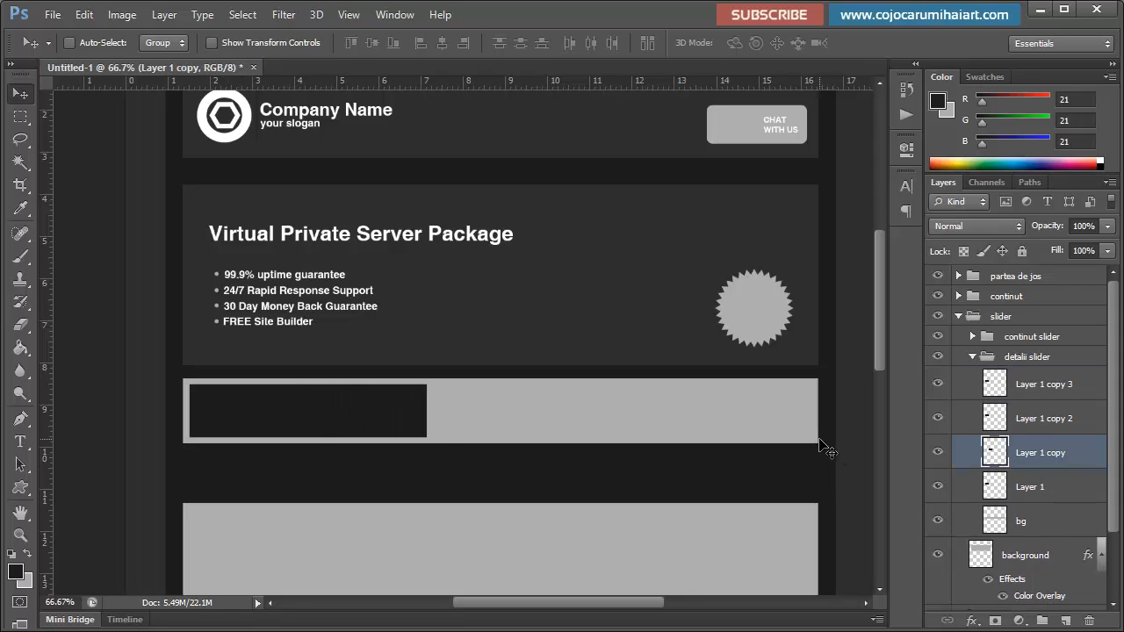
{"action": "key", "text": "shift+Right"}
{"action": "key", "text": "shift+Right"}
{"action": "key", "text": "shift+Right"}
{"action": "key", "text": "shift+Right"}
{"action": "key", "text": "shift+Right"}
{"action": "key", "text": "shift+Left"}
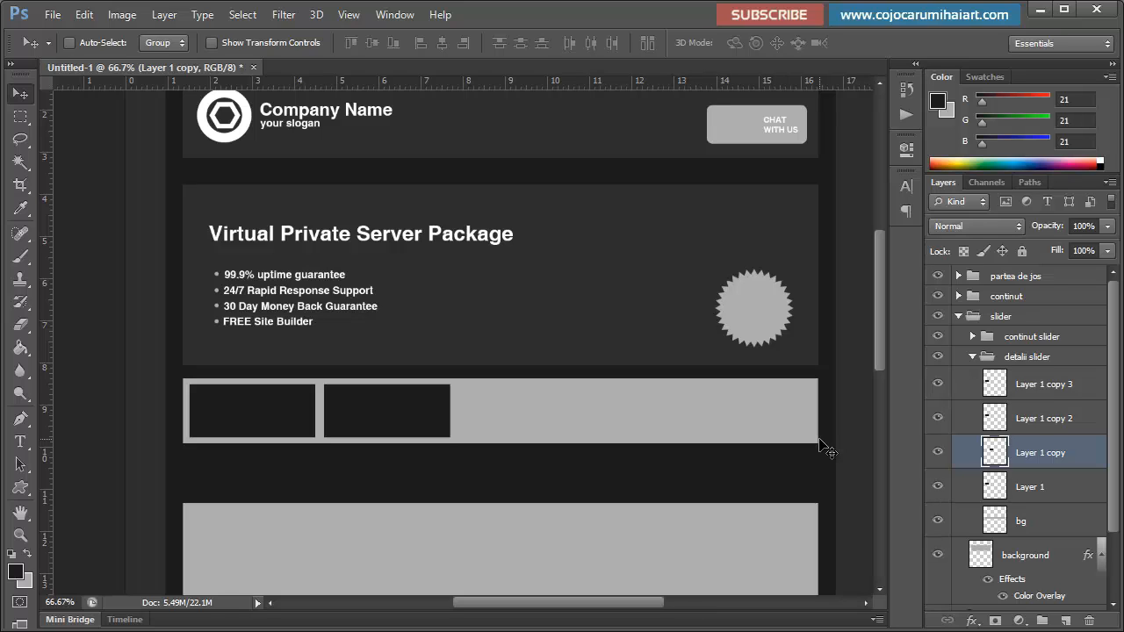
Step: Move the second copy of the dark box horizontally to the right of the first copy, leaving the same narrow gap
{"action": "left_click", "coordinate": [1021, 420]}
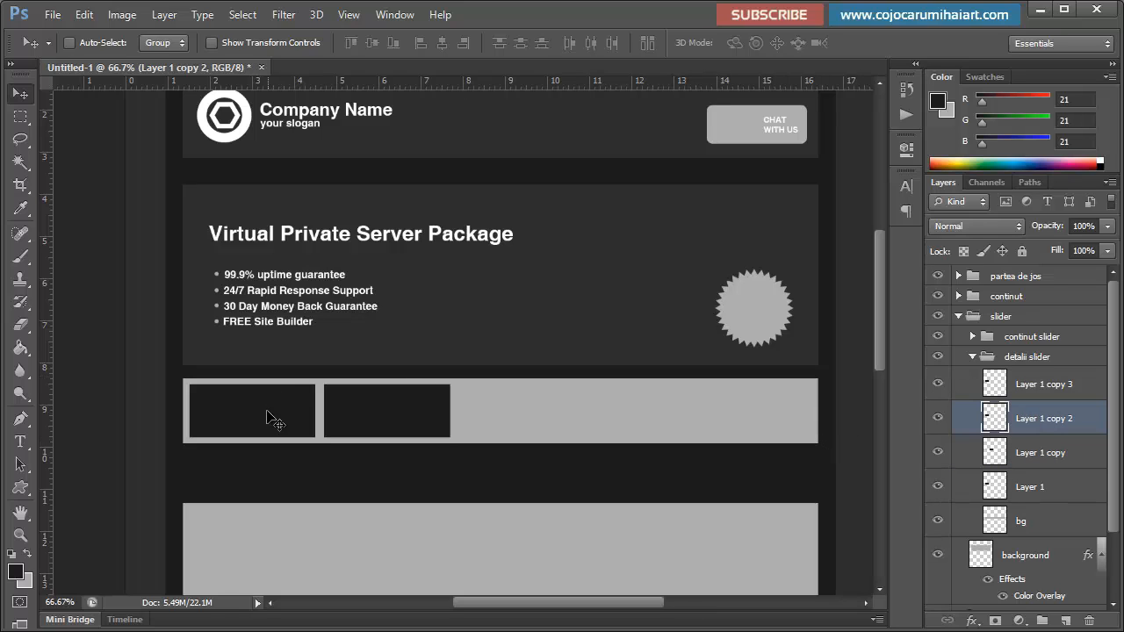
{"action": "key", "text": "shift+Right"}
{"action": "key", "text": "shift+Right"}
{"action": "key", "text": "shift+Right"}
{"action": "key", "text": "shift+Right"}
{"action": "key", "text": "shift+Right"}
{"action": "key", "text": "shift+Right"}
{"action": "key", "text": "shift+Right"}
{"action": "key", "text": "shift+Right"}
{"action": "key", "text": "shift+Right"}
{"action": "key", "text": "shift+Right"}
{"action": "key", "text": "shift+Right"}
{"action": "key", "text": "shift+Right"}
{"action": "key", "text": "shift+Right"}
{"action": "key", "text": "shift+Right"}
{"action": "key", "text": "shift+Right"}
{"action": "key", "text": "shift+Right"}
{"action": "key", "text": "shift+Right"}
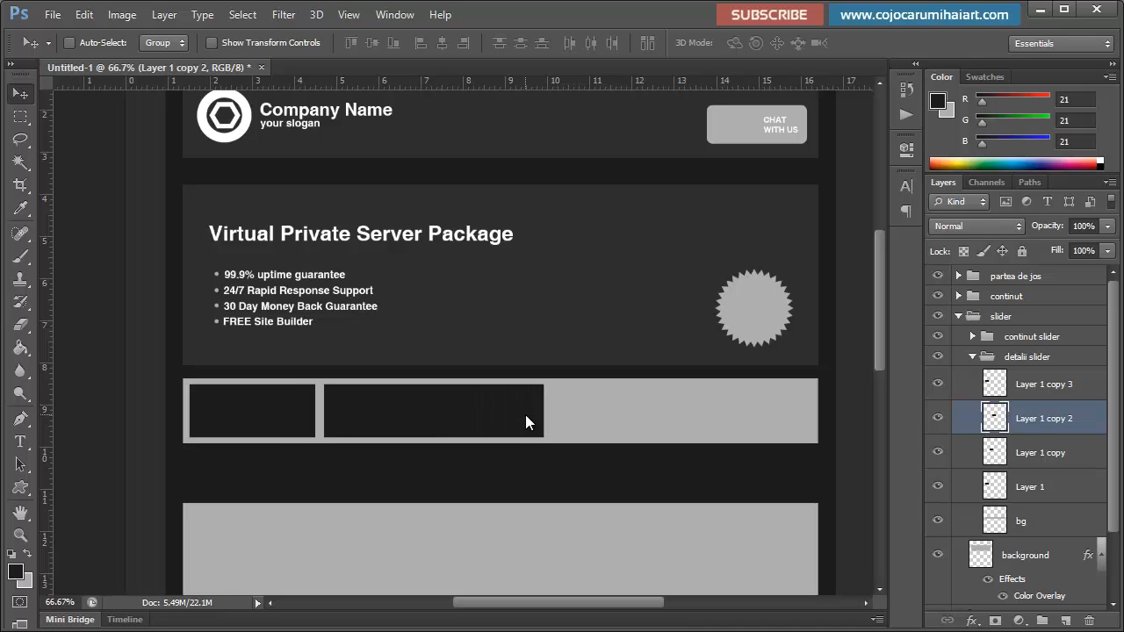
{"action": "key", "text": "shift+Right"}
{"action": "key", "text": "shift+Right"}
{"action": "key", "text": "shift+Right"}
{"action": "key", "text": "shift+Right"}
{"action": "key", "text": "shift+Right"}
{"action": "key", "text": "shift+Right"}
{"action": "key", "text": "shift+Right"}
{"action": "key", "text": "shift+Right"}
{"action": "key", "text": "shift+Left"}
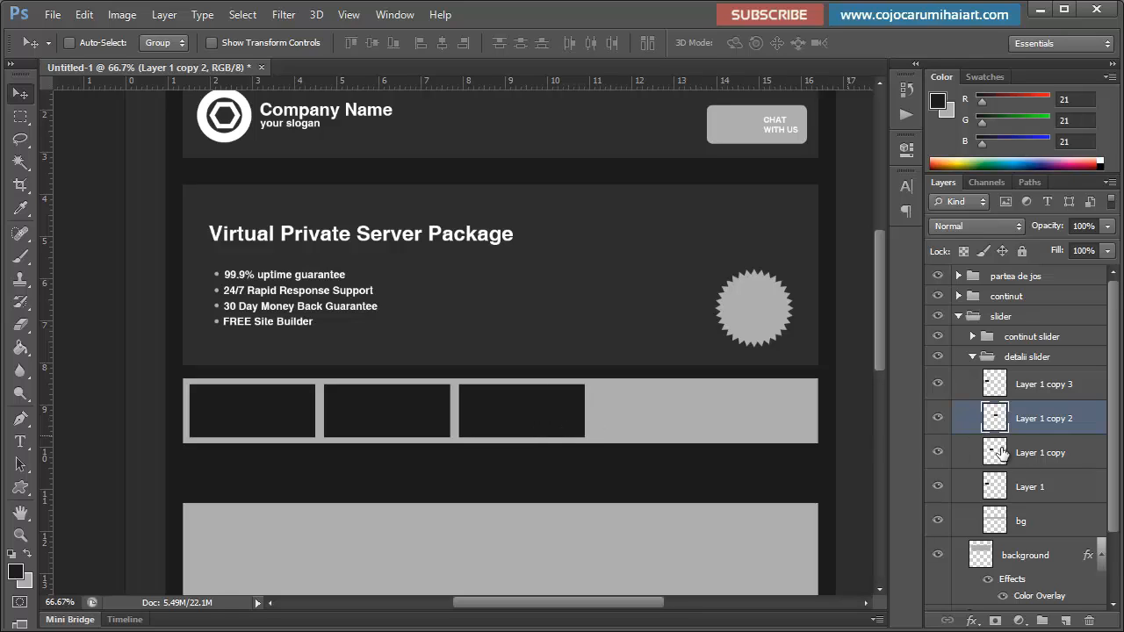
Step: Move the third copy of the dark box horizontally past the other boxes, leaving the same narrow gap after the second copy
{"action": "left_click", "coordinate": [1041, 383]}
{"action": "key", "text": "shift+Right"}
{"action": "key", "text": "shift+Right"}
{"action": "key", "text": "shift+Right"}
{"action": "key", "text": "shift+Right"}
{"action": "key", "text": "shift+Right"}
{"action": "key", "text": "shift+Right"}
{"action": "key", "text": "shift+Right"}
{"action": "key", "text": "shift+Right"}
{"action": "key", "text": "shift+Right"}
{"action": "key", "text": "shift+Right"}
{"action": "key", "text": "shift+Right"}
{"action": "key", "text": "shift+Right"}
{"action": "key", "text": "shift+Right"}
{"action": "key", "text": "shift+Right"}
{"action": "key", "text": "shift+Right"}
{"action": "key", "text": "shift+Right"}
{"action": "key", "text": "shift+Right"}
{"action": "key", "text": "shift+Right"}
{"action": "key", "text": "shift+Right"}
{"action": "key", "text": "shift+Right"}
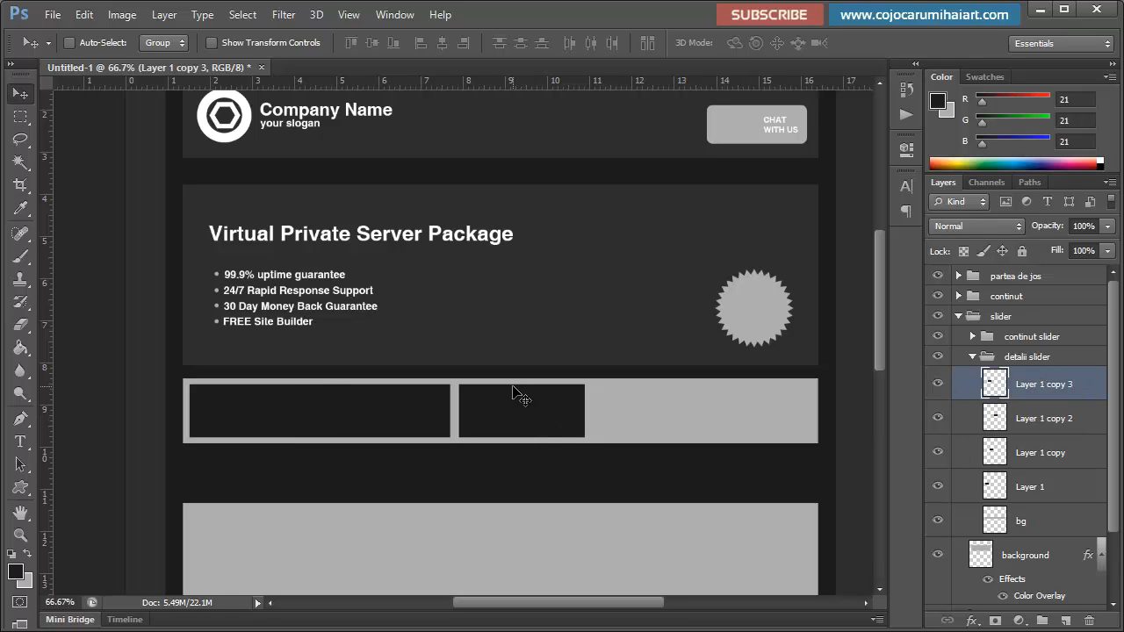
{"action": "key", "text": "shift+Right"}
{"action": "key", "text": "shift+Right"}
{"action": "key", "text": "shift+Right"}
{"action": "key", "text": "shift+Right"}
{"action": "key", "text": "shift+Right"}
{"action": "key", "text": "shift+Right"}
{"action": "key", "text": "shift+Right"}
{"action": "key", "text": "shift+Right"}
{"action": "key", "text": "shift+Right"}
{"action": "key", "text": "shift+Right"}
{"action": "key", "text": "shift+Right"}
{"action": "key", "text": "shift+Right"}
{"action": "key", "text": "shift+Right"}
{"action": "key", "text": "shift+Right"}
{"action": "key", "text": "shift+Right"}
{"action": "key", "text": "shift+Right"}
{"action": "key", "text": "shift+Right"}
{"action": "key", "text": "shift+Right"}
{"action": "key", "text": "shift+Right"}
{"action": "key", "text": "shift+Right"}
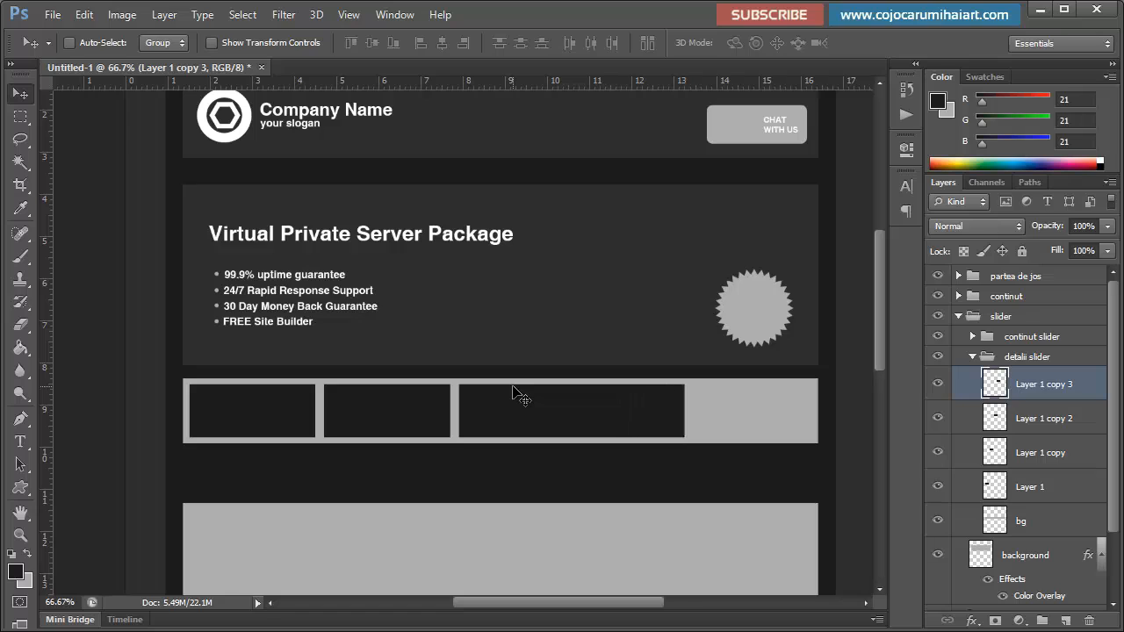
{"action": "key", "text": "shift+Right"}
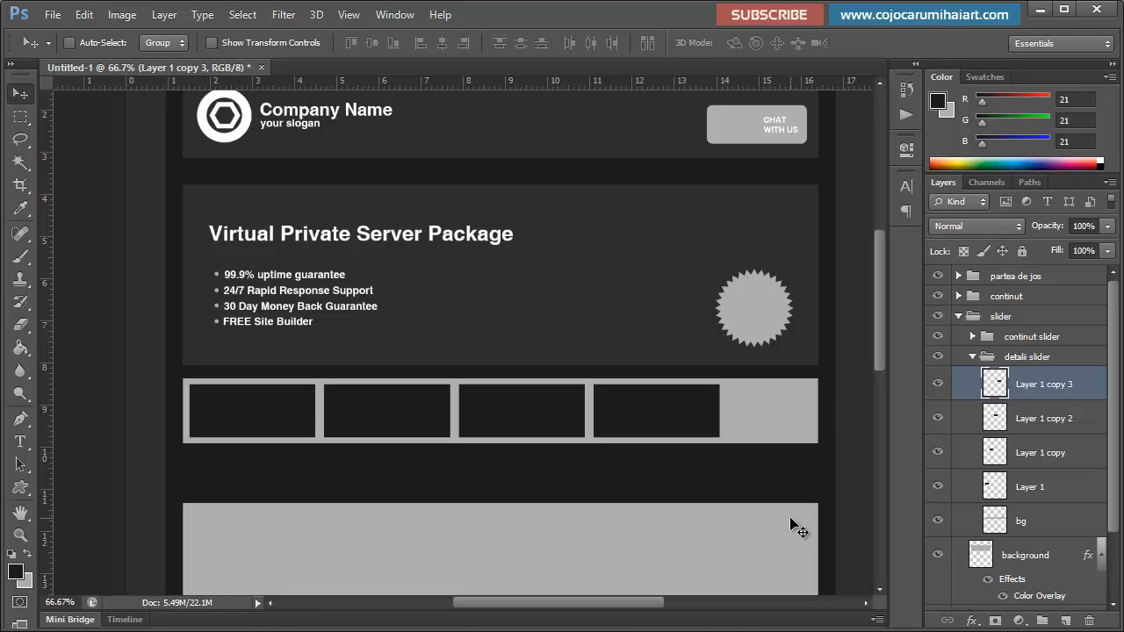
Step: Shift the third copy further right, close to the light strip's right end, leaving a margin at the edge
{"action": "key", "text": "shift+Right"}
{"action": "key", "text": "shift+Right"}
{"action": "key", "text": "shift+Right"}
{"action": "key", "text": "shift+Right"}
{"action": "key", "text": "shift+Right"}
{"action": "key", "text": "shift+Right"}
{"action": "key", "text": "shift+Right"}
{"action": "key", "text": "shift+Right"}
{"action": "key", "text": "shift+Right"}
{"action": "key", "text": "shift+Right"}
{"action": "key", "text": "shift+Right"}
{"action": "key", "text": "shift+Right"}
{"action": "key", "text": "shift+Right"}
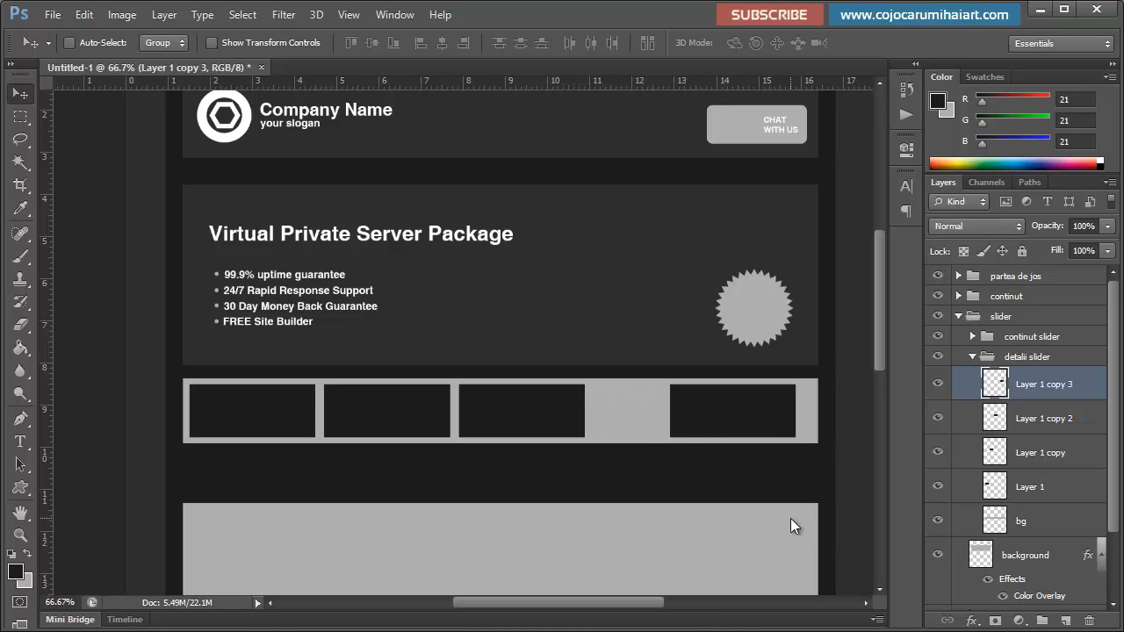
Step: Shift the second copy of the dark box right, leaving a moderate gap before the third copy
{"action": "left_click", "coordinate": [1058, 418]}
{"action": "key", "text": "shift+Right"}
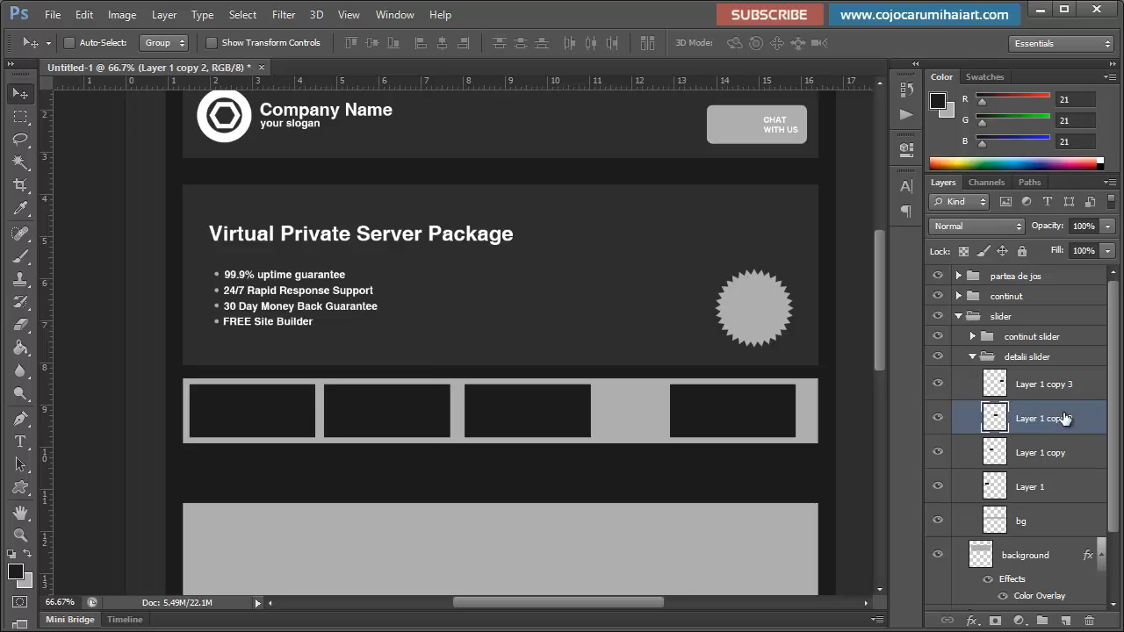
{"action": "key", "text": "shift+Right"}
{"action": "key", "text": "shift+Right"}
{"action": "key", "text": "shift+Right"}
{"action": "key", "text": "shift+Right"}
{"action": "key", "text": "shift+Right"}
{"action": "key", "text": "shift+Right"}
{"action": "key", "text": "shift+Right"}
{"action": "key", "text": "shift+Right"}
{"action": "key", "text": "shift+Right"}
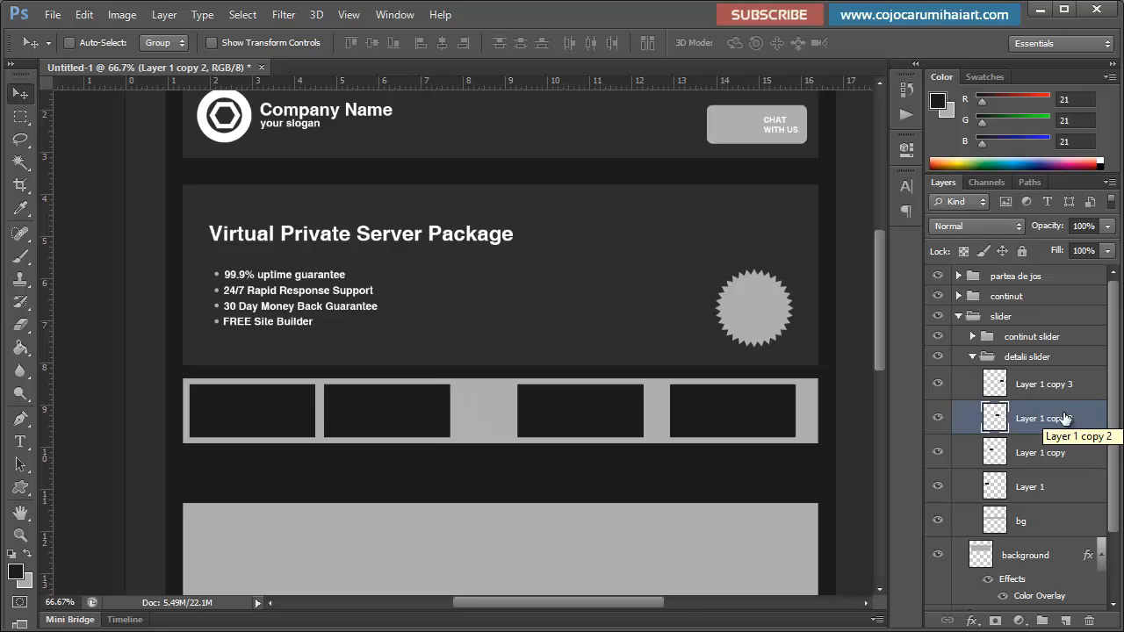
Step: Shift the first copy of the dark box right to match the gap between the second and third copies
{"action": "left_click", "coordinate": [1041, 451]}
{"action": "key", "text": "shift+Right"}
{"action": "key", "text": "shift+Right"}
{"action": "key", "text": "shift+Right"}
{"action": "key", "text": "shift+Right"}
{"action": "key", "text": "shift+Right"}
{"action": "key", "text": "shift+Right"}
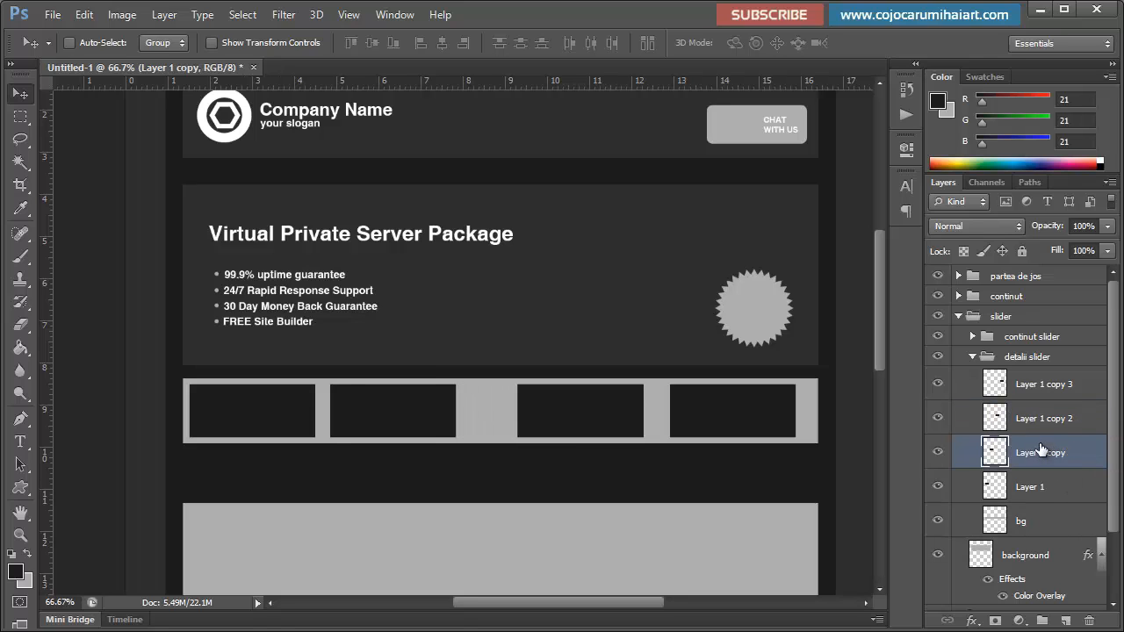
{"action": "key", "text": "shift+Right"}
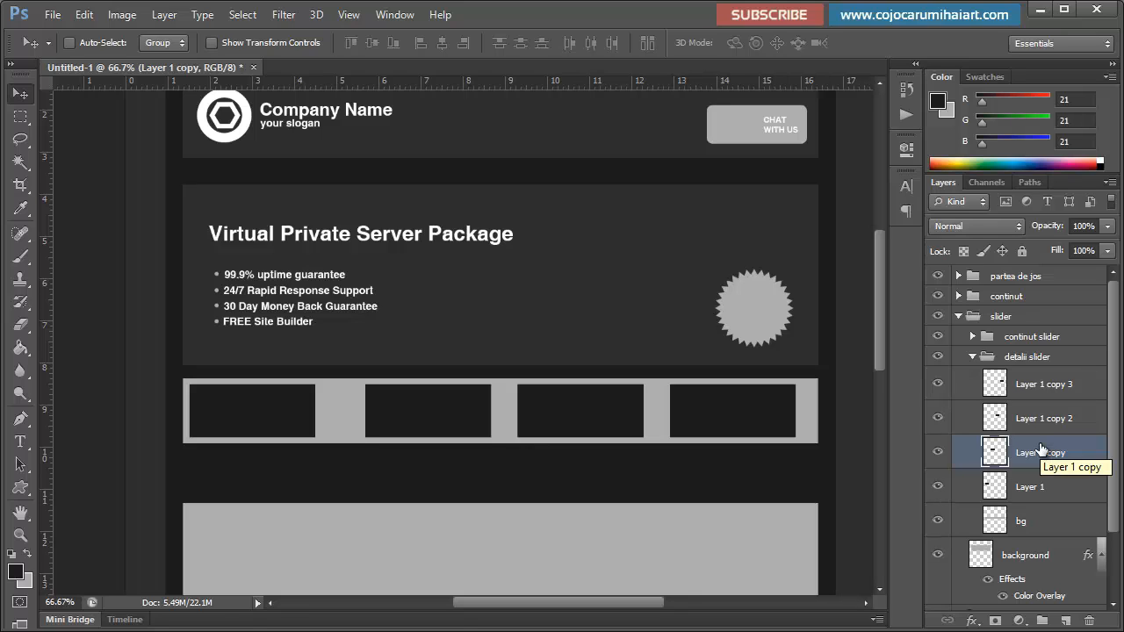
Step: Shift the original dark box right so its margin from the strip's left end matches the margin at the right end
{"action": "left_click", "coordinate": [1059, 496]}
{"action": "key", "text": "shift+Right"}
{"action": "key", "text": "shift+Right"}
{"action": "key", "text": "shift+Right"}
{"action": "key", "text": "shift+Right"}
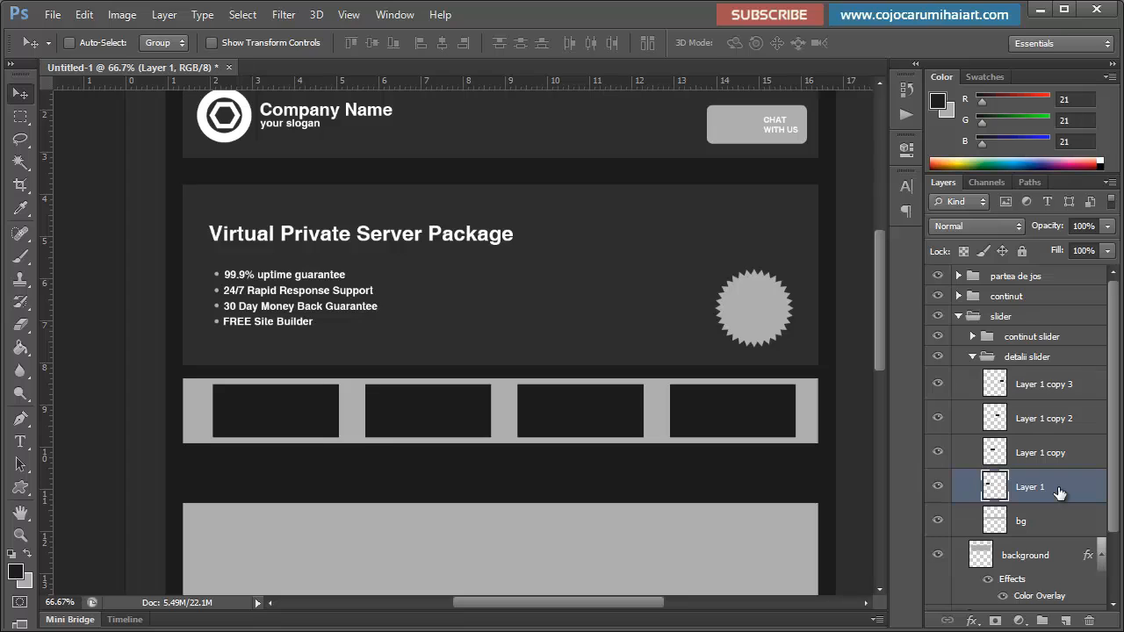
{"action": "key", "text": "shift+Left"}
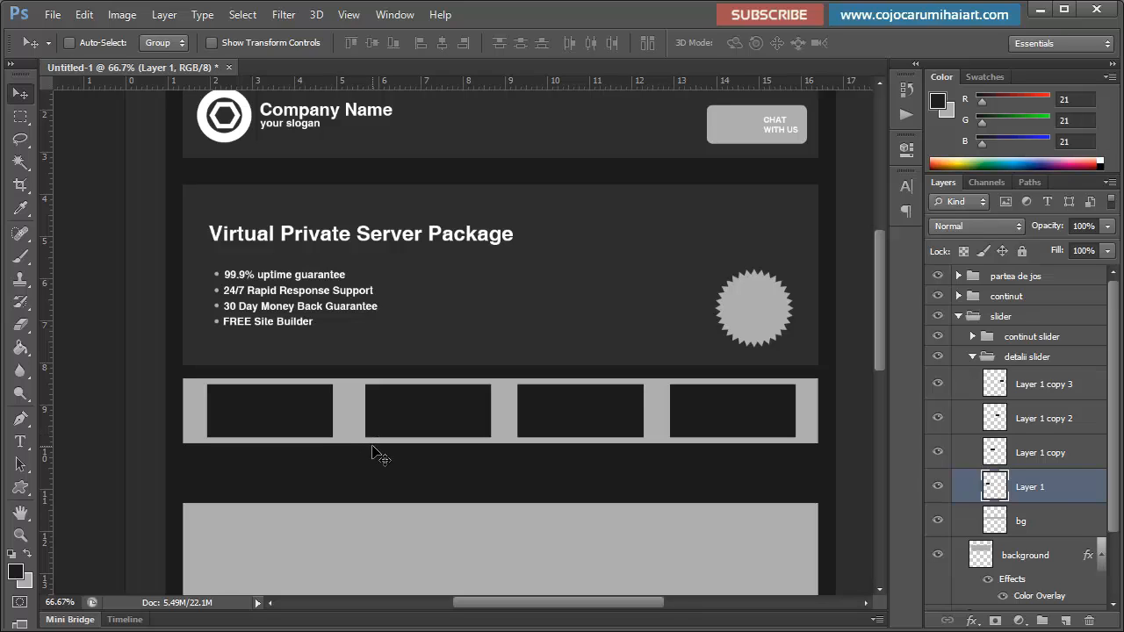
Step: Shift the first copy of the dark box left and nudge the second copy slightly left to balance the gaps
{"action": "left_click", "coordinate": [1064, 458]}
{"action": "key", "text": "shift+Left"}
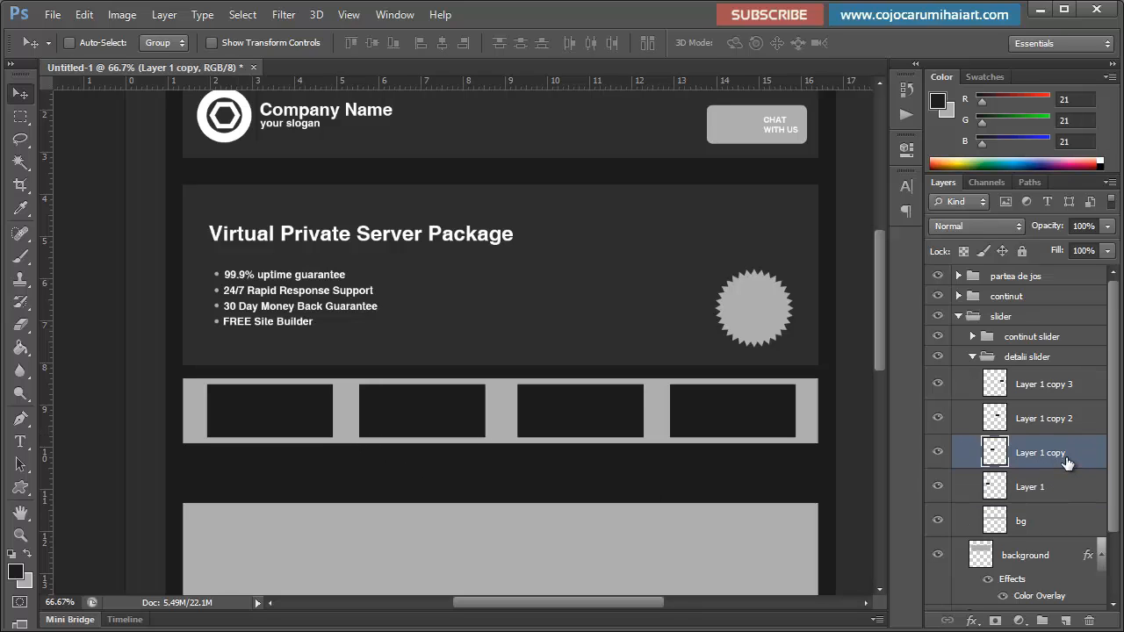
{"action": "left_click", "coordinate": [1064, 423]}
{"action": "key", "text": "shift+Left"}
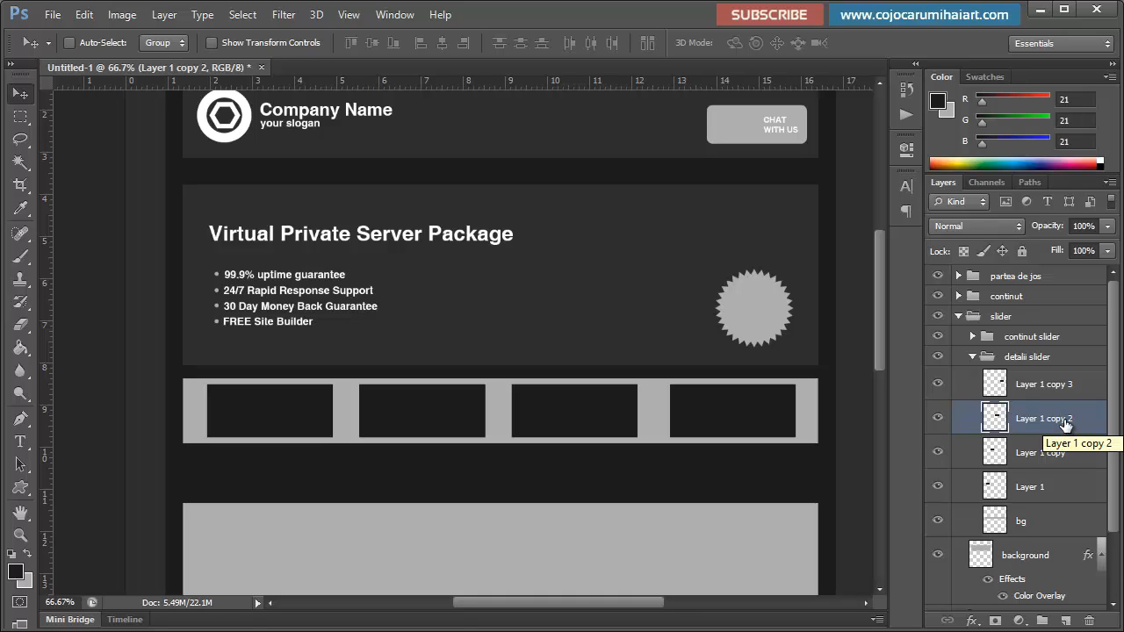
{"action": "key", "text": "shift+Right"}
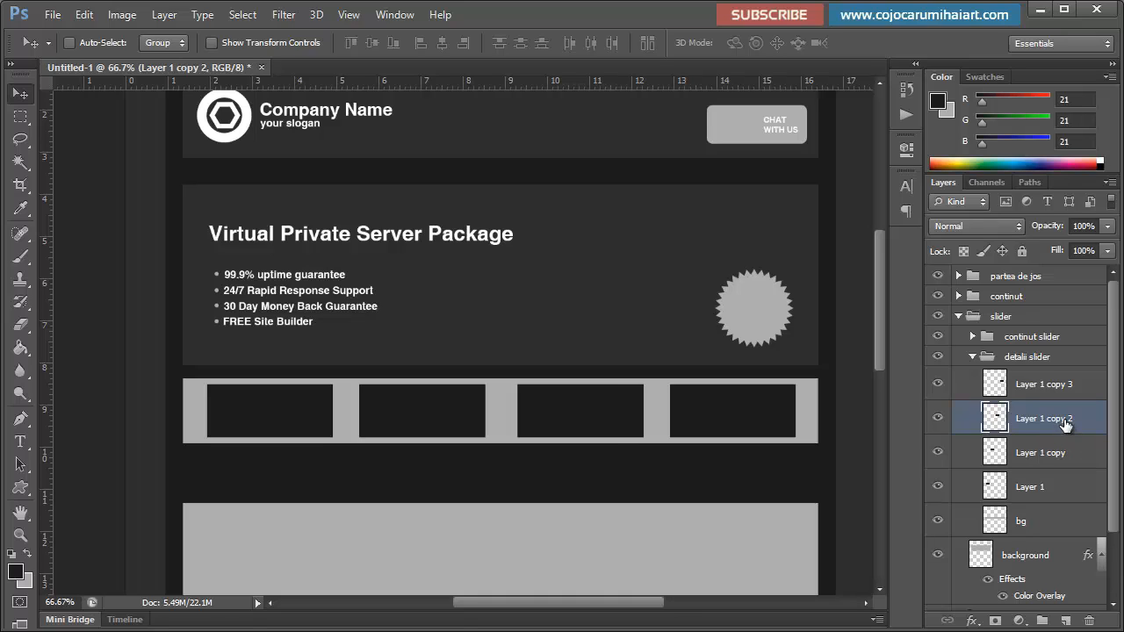
{"action": "key", "text": "Left"}
{"action": "key", "text": "Left"}
{"action": "key", "text": "Left"}
{"action": "key", "text": "Left"}
{"action": "key", "text": "Left"}
{"action": "key", "text": "Left"}
{"action": "key", "text": "Right"}
Step: Nudge the first copy slightly right and the third copy slightly left to equalise the gaps between the four boxes
{"action": "left_click", "coordinate": [1046, 455]}
{"action": "key", "text": "Right"}
{"action": "key", "text": "Right"}
{"action": "key", "text": "Right"}
{"action": "key", "text": "Right"}
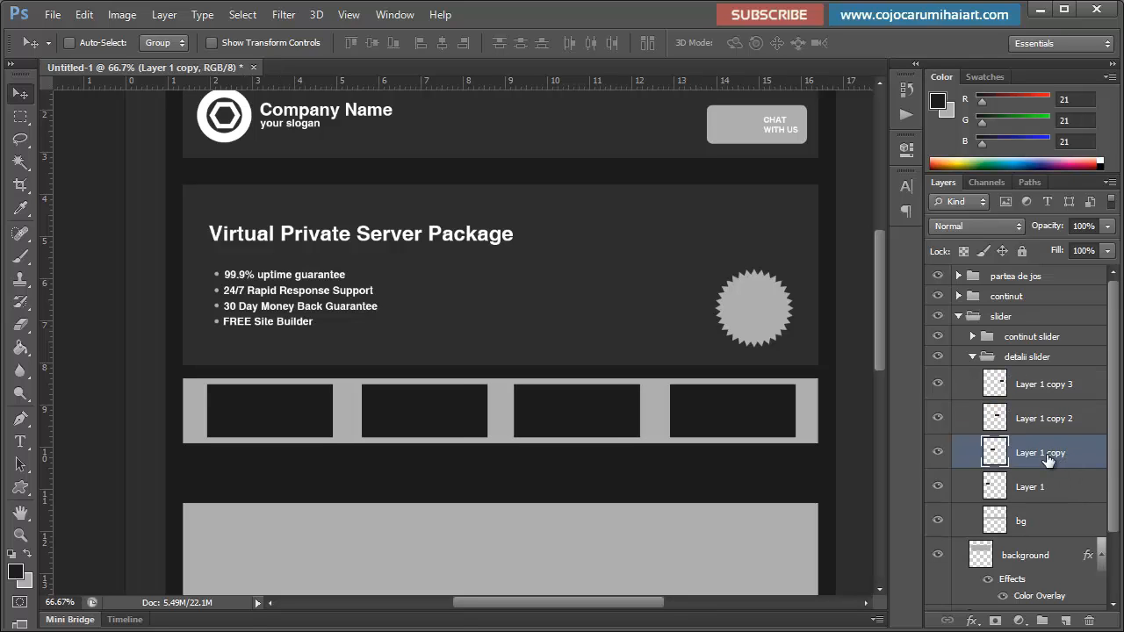
{"action": "left_click", "coordinate": [1048, 393]}
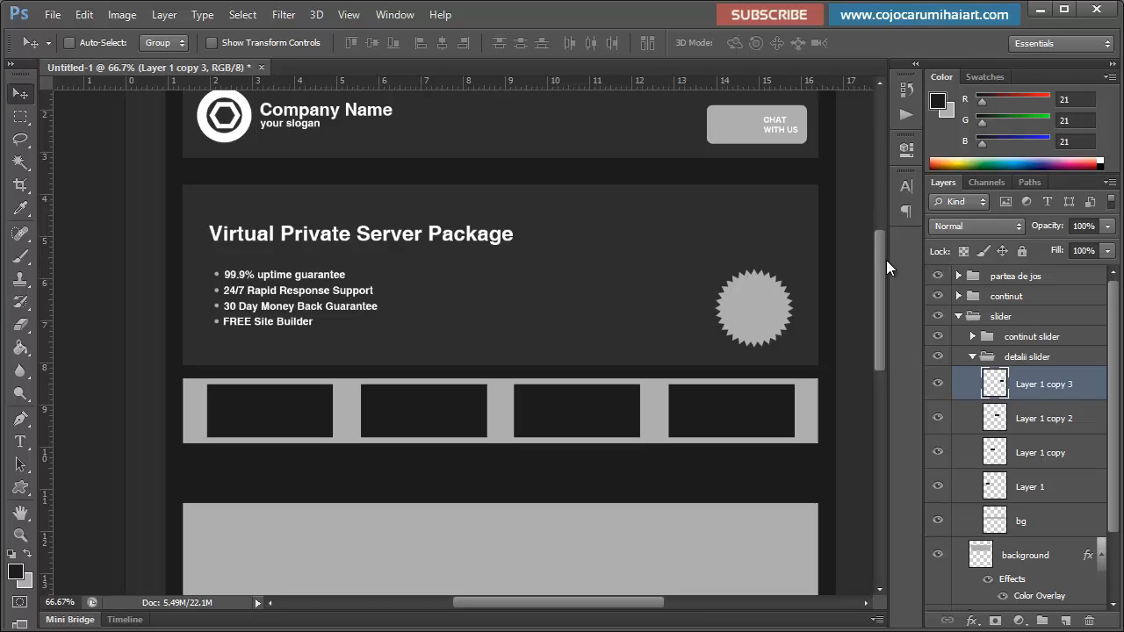
Step: Look up the hex colour of the slider background layer's Color Overlay and close its layer style without changes
{"action": "mouse_move", "coordinate": [883, 257]}
{"action": "left_mouse_down"}
{"action": "mouse_move", "coordinate": [893, 189]}
{"action": "mouse_move", "coordinate": [892, 243]}
{"action": "left_mouse_up"}
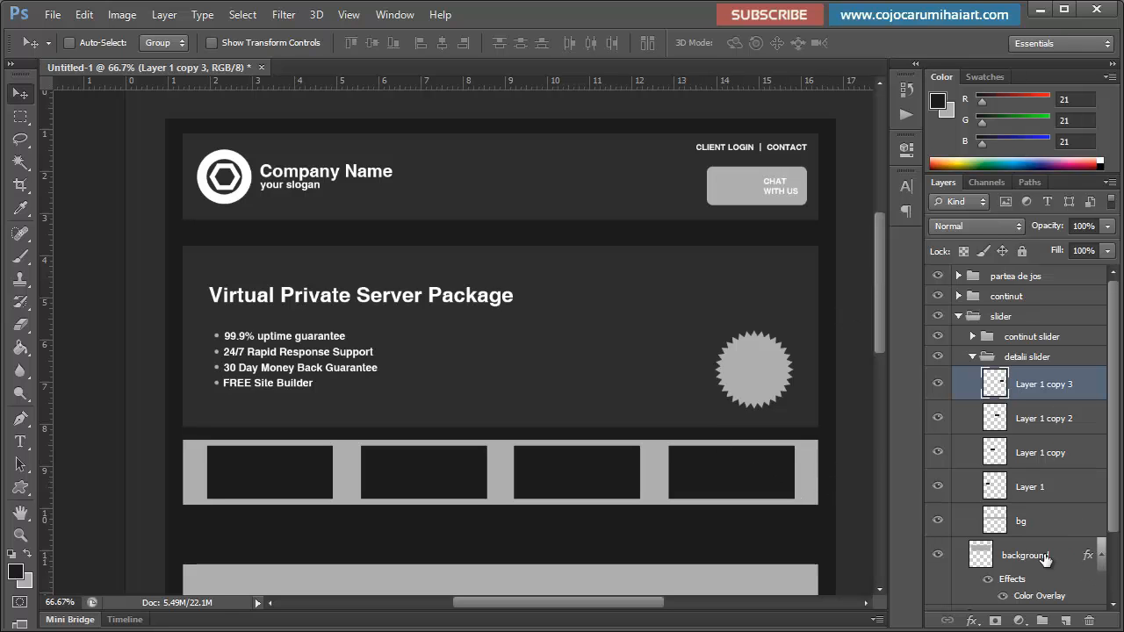
{"action": "left_click", "coordinate": [1073, 553]}
{"action": "key", "text": "h"}
{"action": "double_click", "coordinate": [1067, 553]}
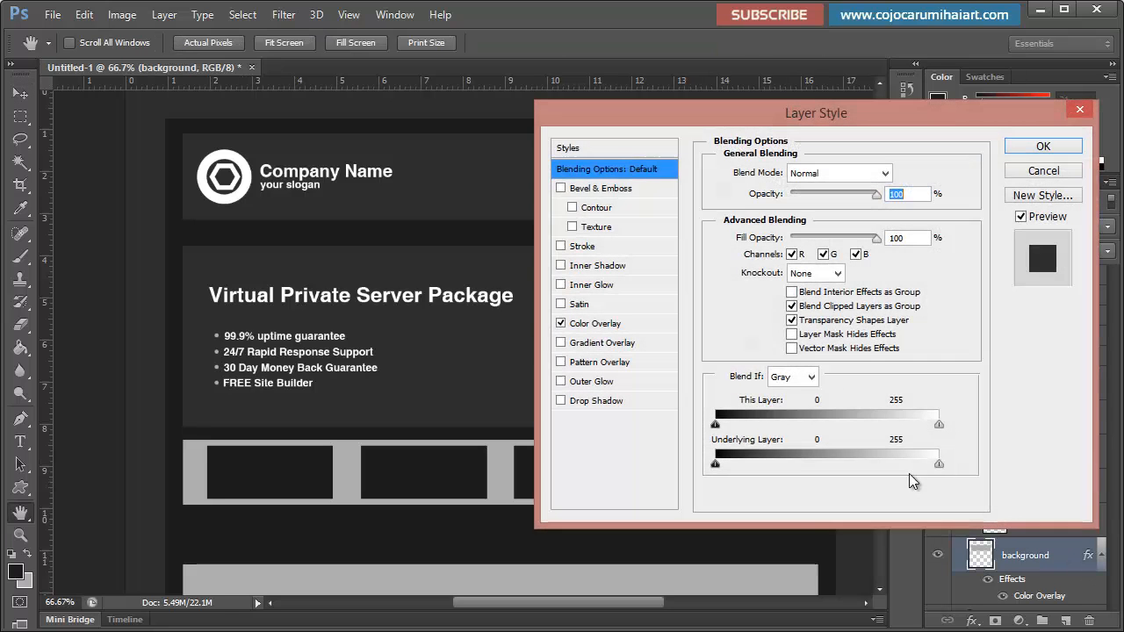
{"action": "left_click", "coordinate": [597, 323]}
{"action": "left_click", "coordinate": [905, 173]}
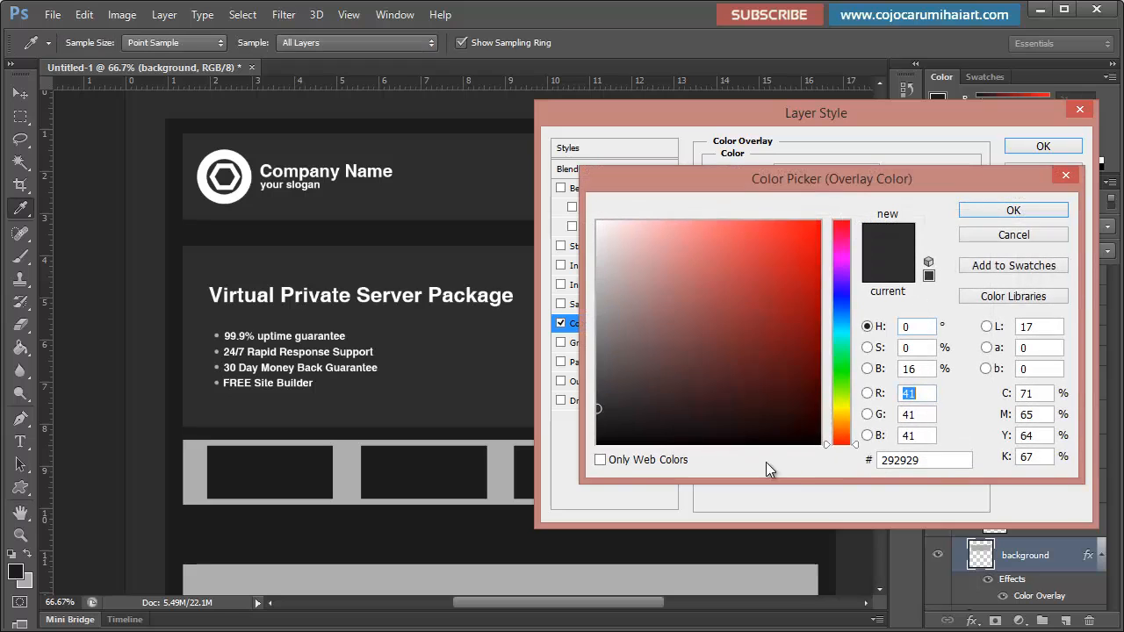
{"action": "left_click", "coordinate": [1031, 231]}
{"action": "left_click", "coordinate": [1048, 175]}
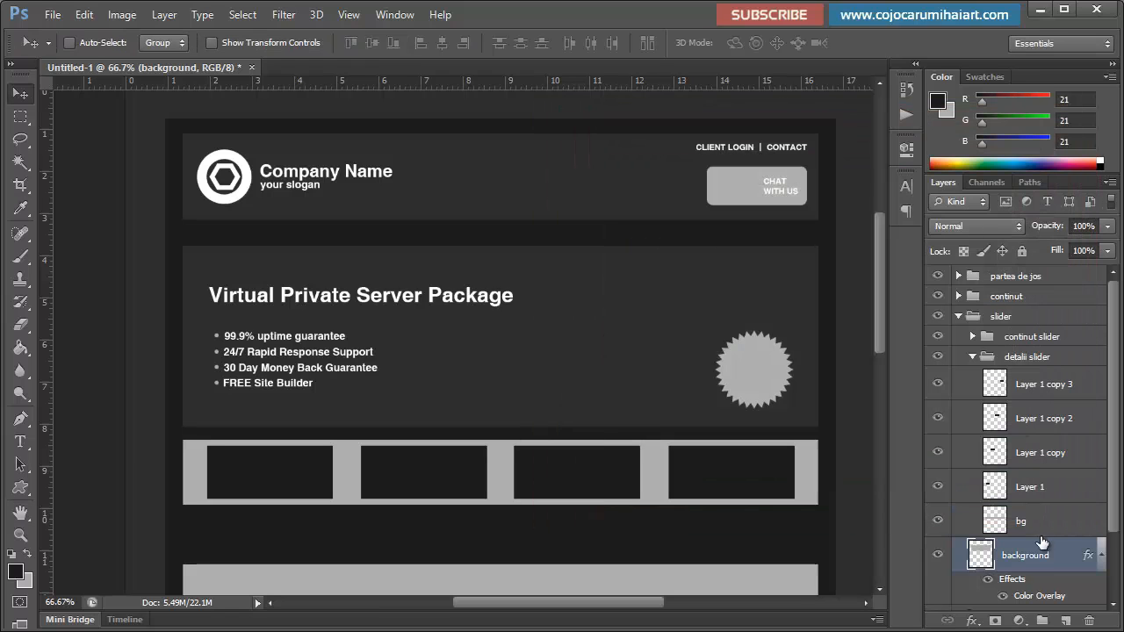
Step: Apply a Color Overlay of 292929 to the bg layer of the detalii slider group
{"action": "left_click", "coordinate": [1043, 521]}
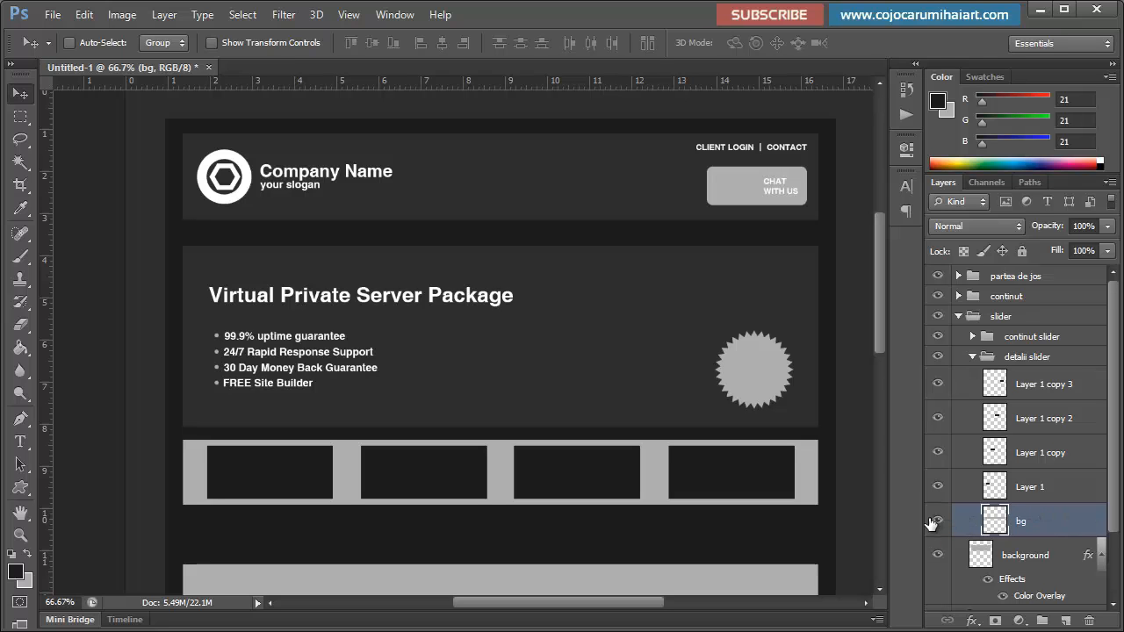
{"action": "left_click", "coordinate": [933, 523]}
{"action": "left_click", "coordinate": [933, 522]}
{"action": "double_click", "coordinate": [1066, 522]}
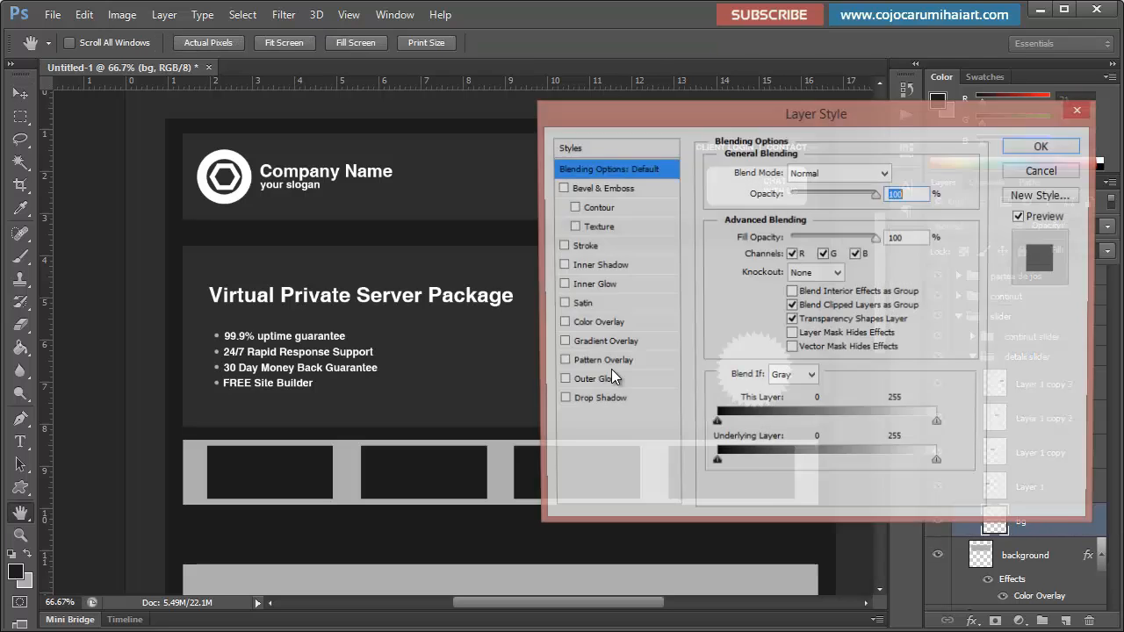
{"action": "left_click", "coordinate": [604, 322]}
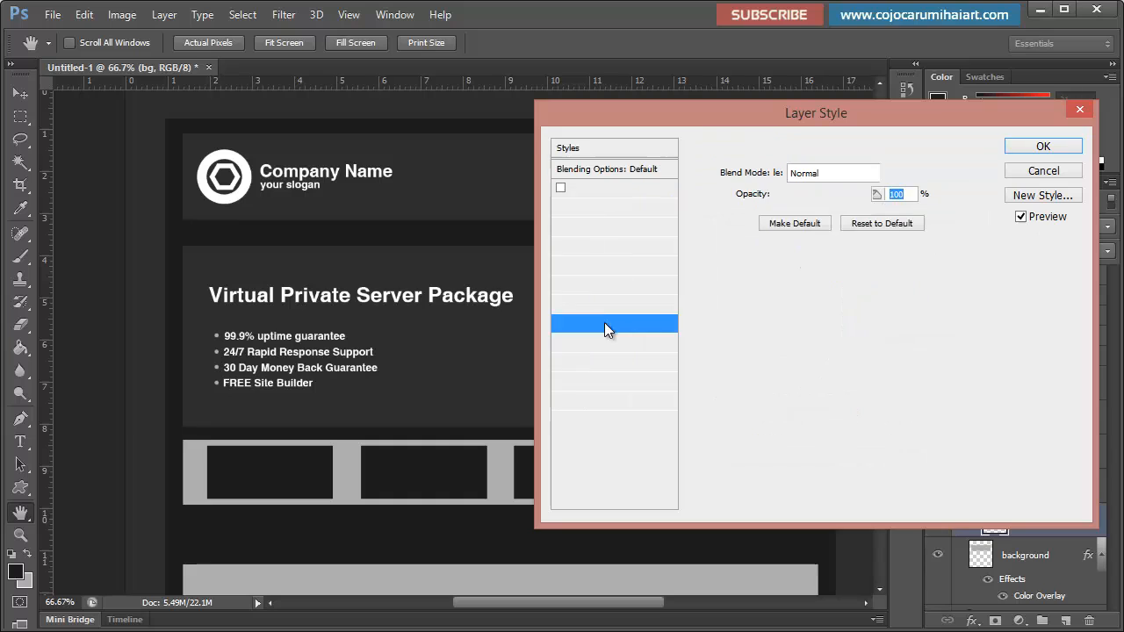
{"action": "left_click", "coordinate": [907, 176]}
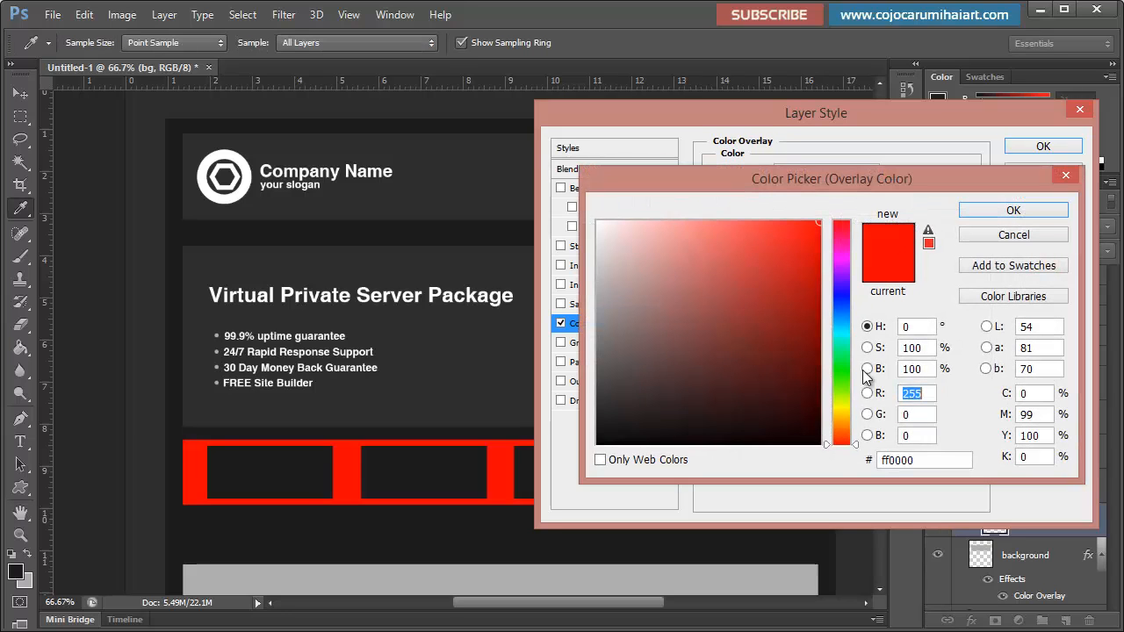
{"action": "double_click", "coordinate": [943, 459]}
{"action": "type", "text": "292929"}
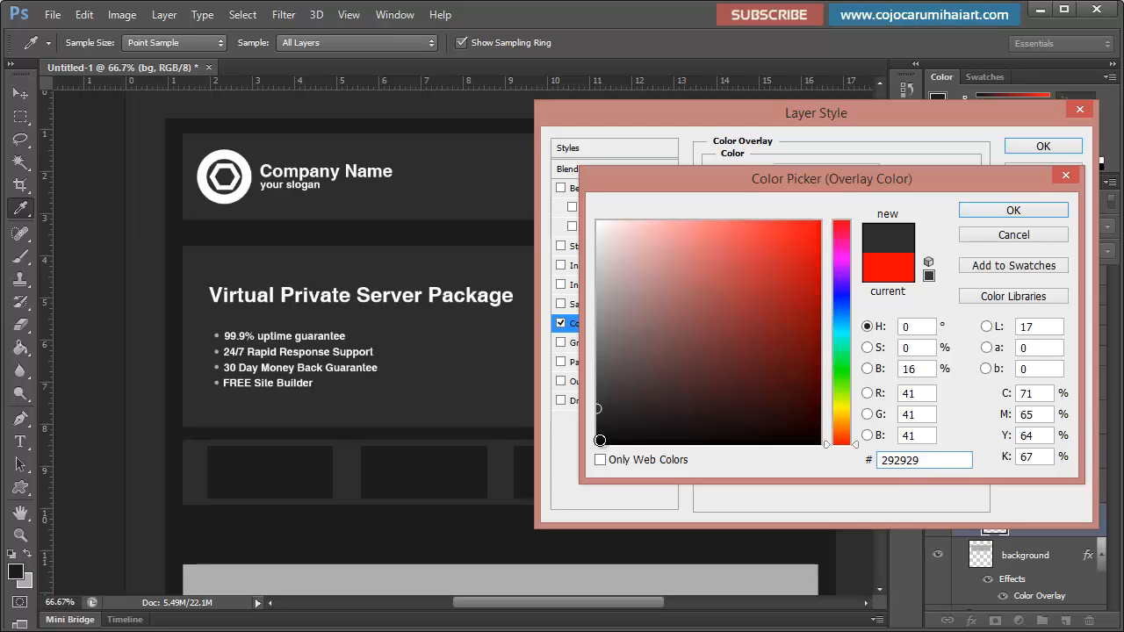
{"action": "key", "text": "Return"}
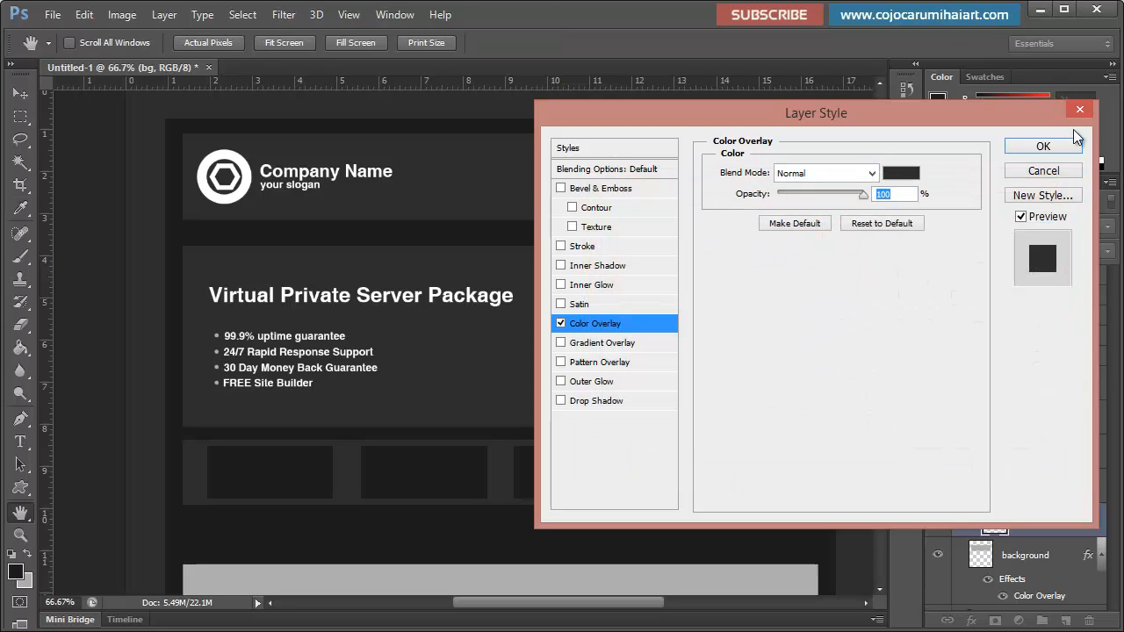
{"action": "left_click", "coordinate": [1051, 151]}
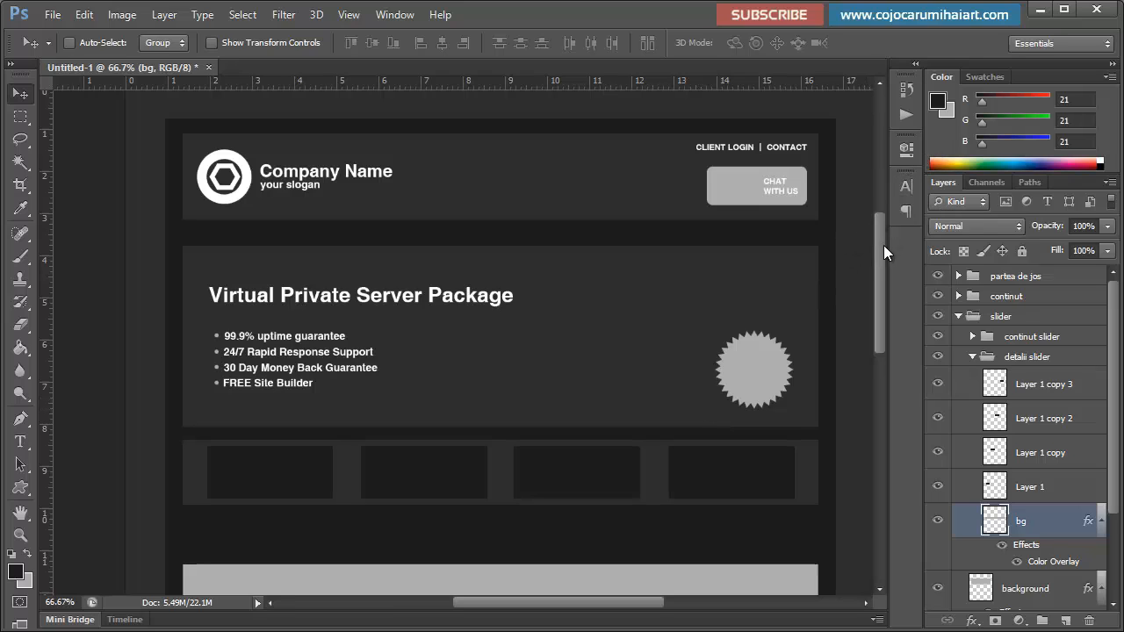
Step: Create a new group inside detalii slider, place the first dark box's layer (Layer 1) in it and collapse the group
{"action": "left_click_drag", "start_coordinate": [881, 245], "coordinate": [882, 278]}
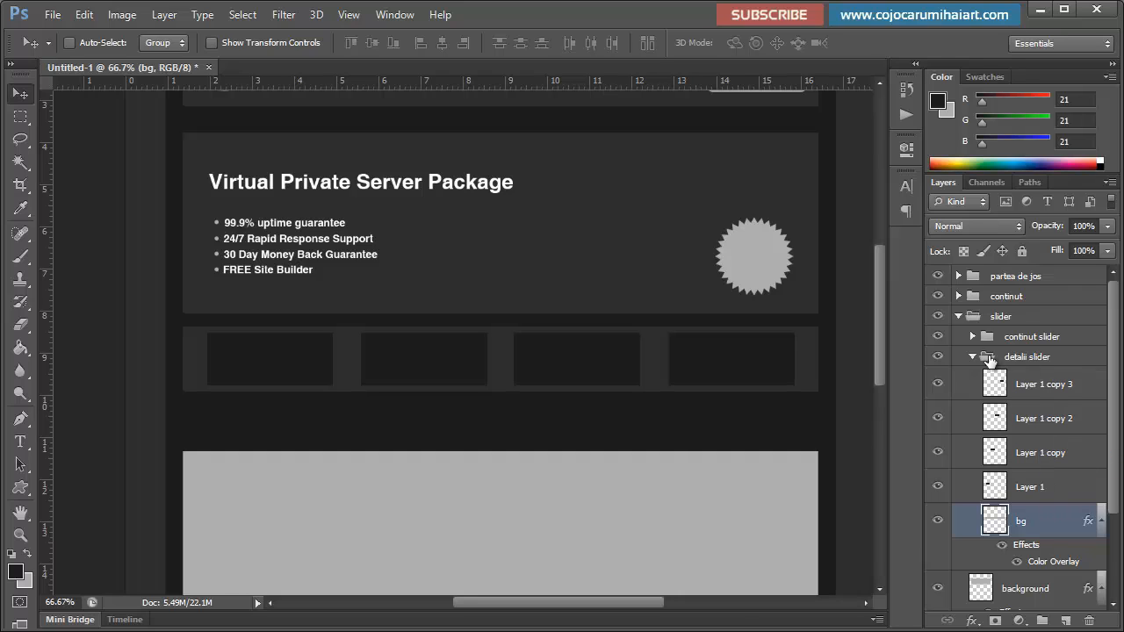
{"action": "left_click", "coordinate": [1049, 490]}
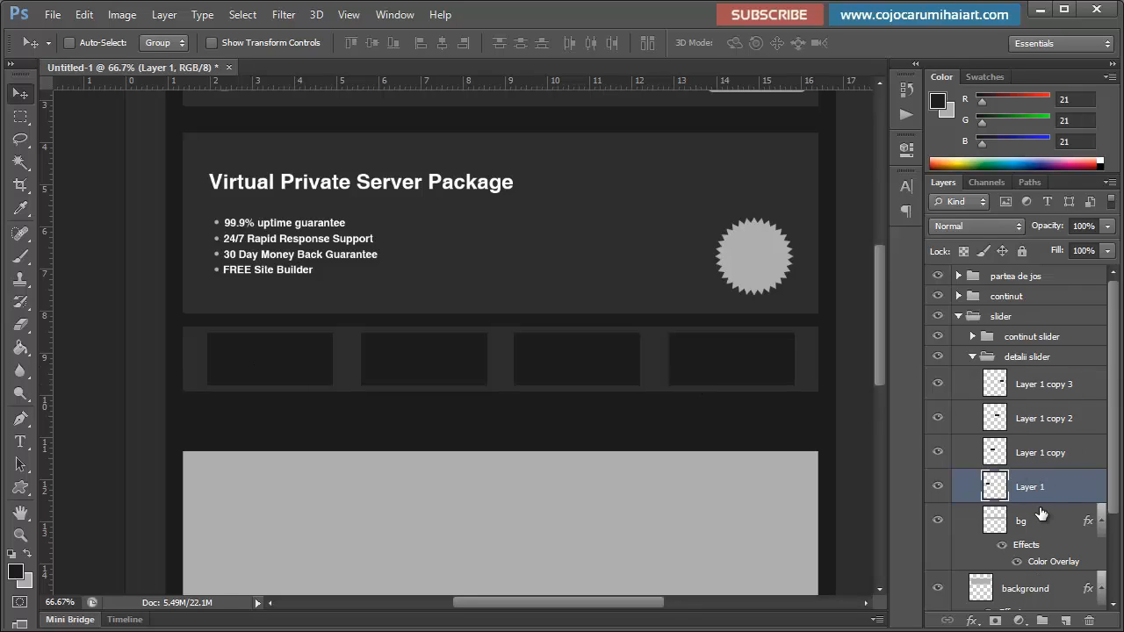
{"action": "left_click", "coordinate": [1050, 531]}
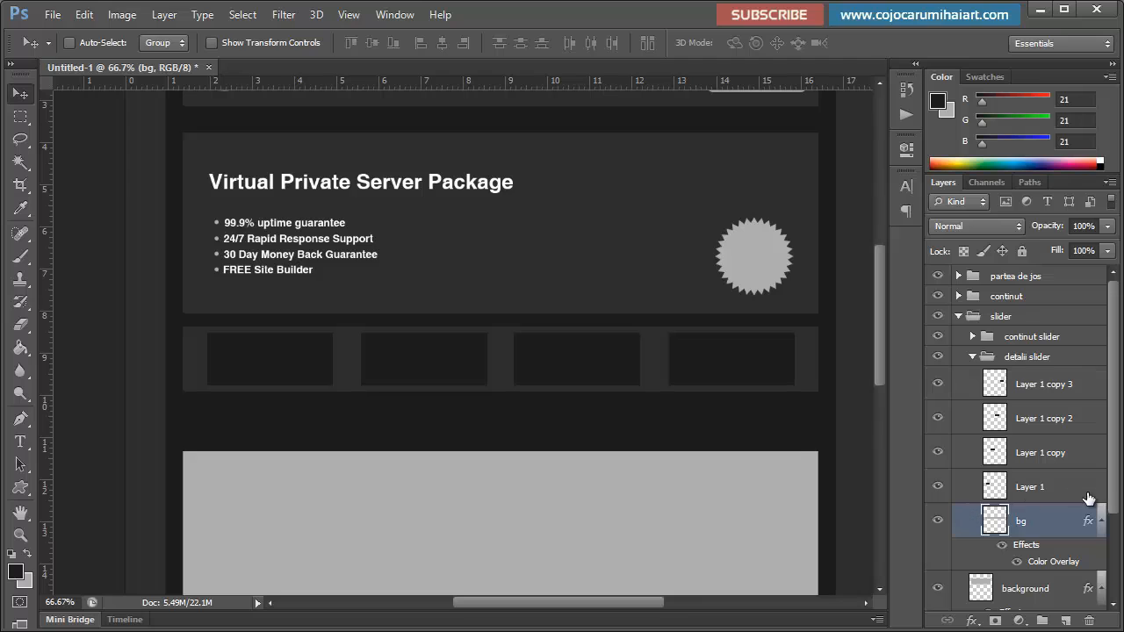
{"action": "left_click", "coordinate": [1082, 497]}
{"action": "left_click", "coordinate": [1041, 621]}
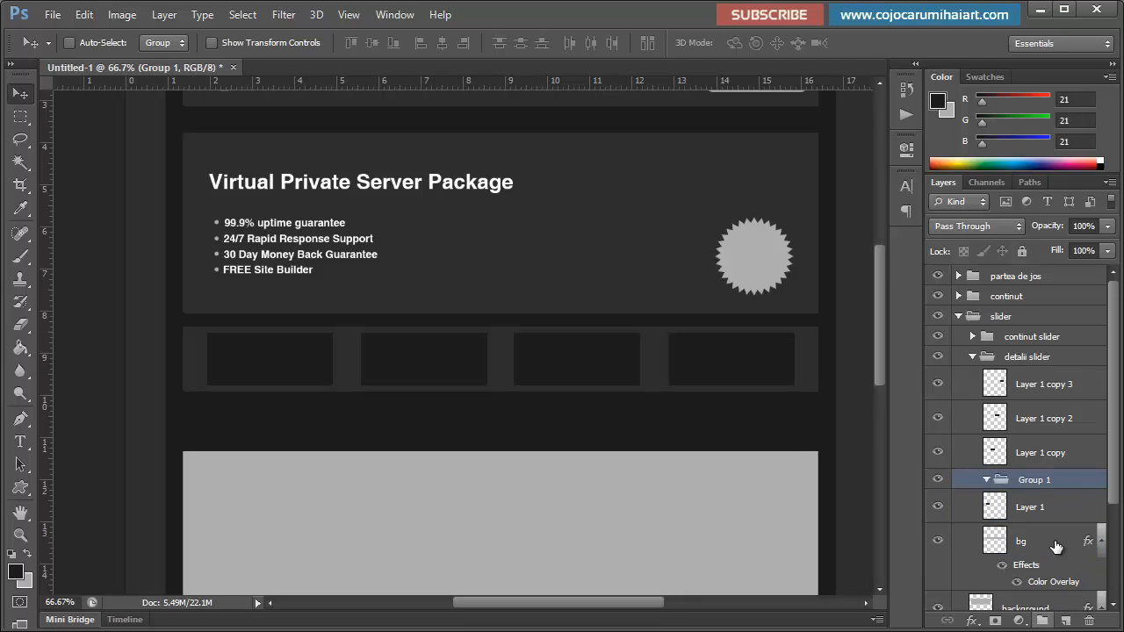
{"action": "left_click", "coordinate": [1029, 505]}
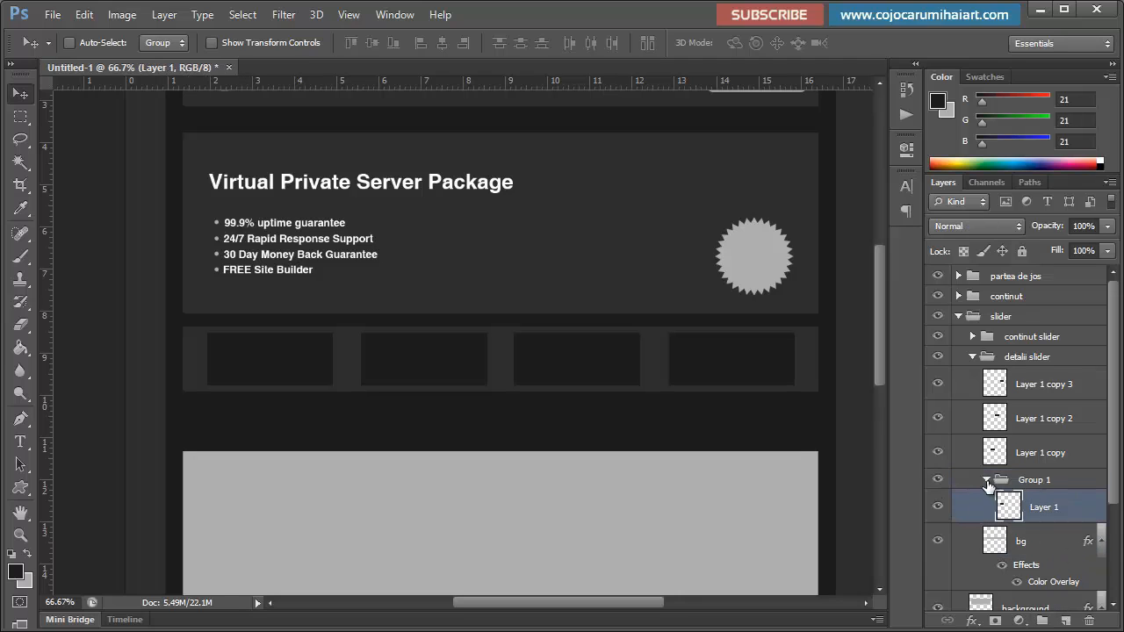
{"action": "left_click", "coordinate": [986, 479]}
Step: Place Layer 1 copy, Layer 1 copy 2 and Layer 1 copy 3 each in its own new group and collapse the groups
{"action": "left_click", "coordinate": [1052, 453]}
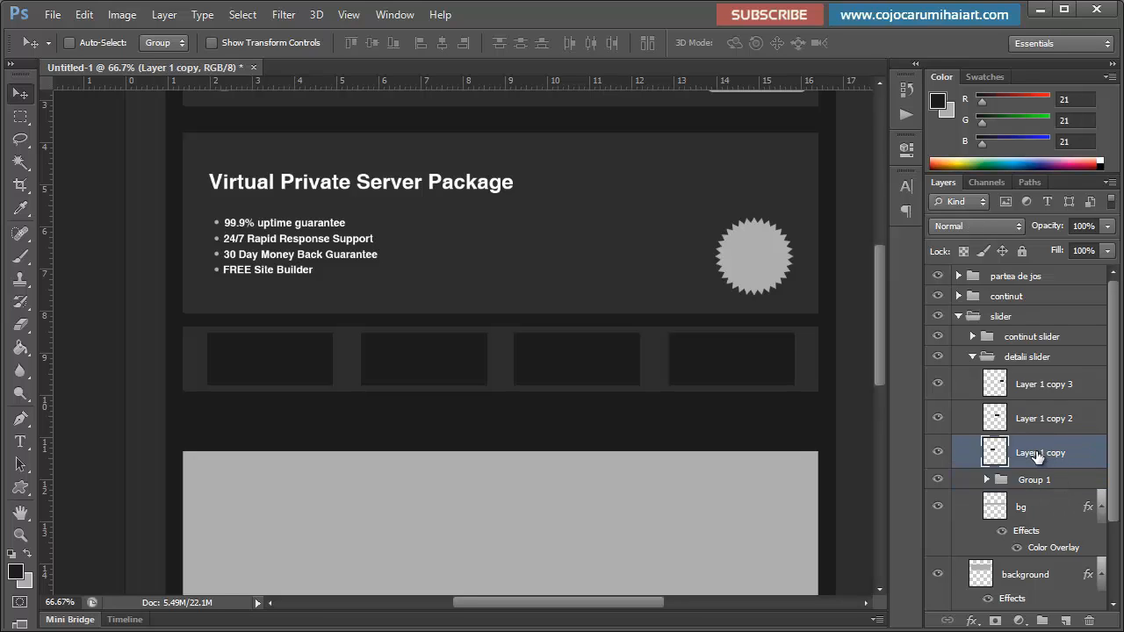
{"action": "left_click_drag", "start_coordinate": [1037, 456], "coordinate": [1045, 622]}
{"action": "left_click", "coordinate": [986, 431]}
{"action": "left_click", "coordinate": [988, 431]}
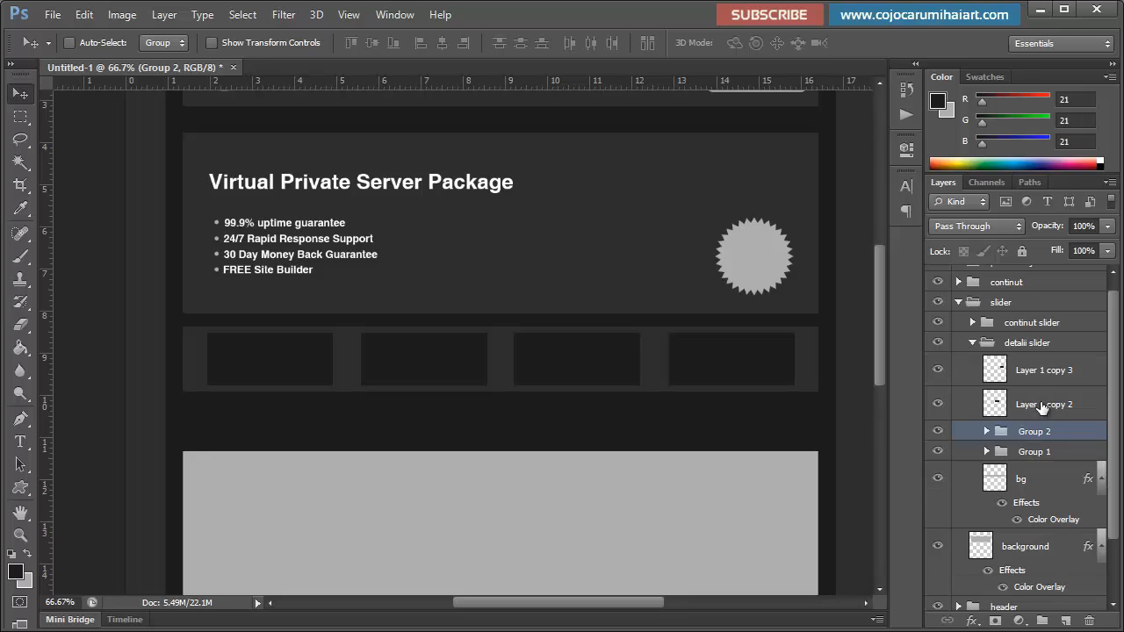
{"action": "left_click_drag", "start_coordinate": [1031, 427], "coordinate": [1046, 622]}
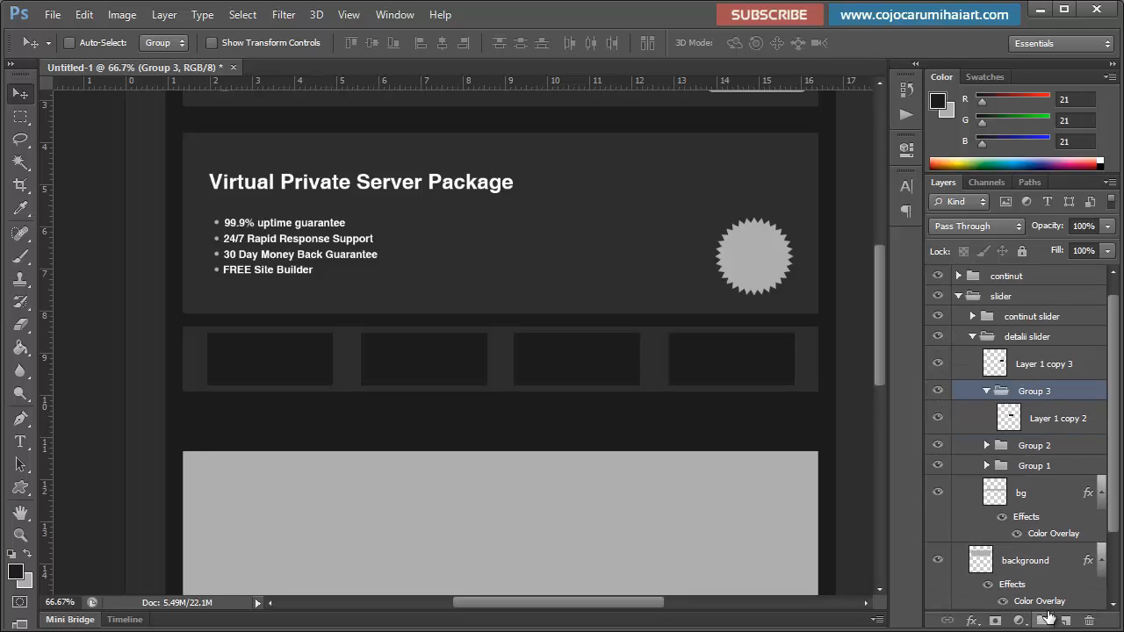
{"action": "left_click", "coordinate": [986, 390]}
{"action": "left_click_drag", "start_coordinate": [1071, 369], "coordinate": [1045, 621]}
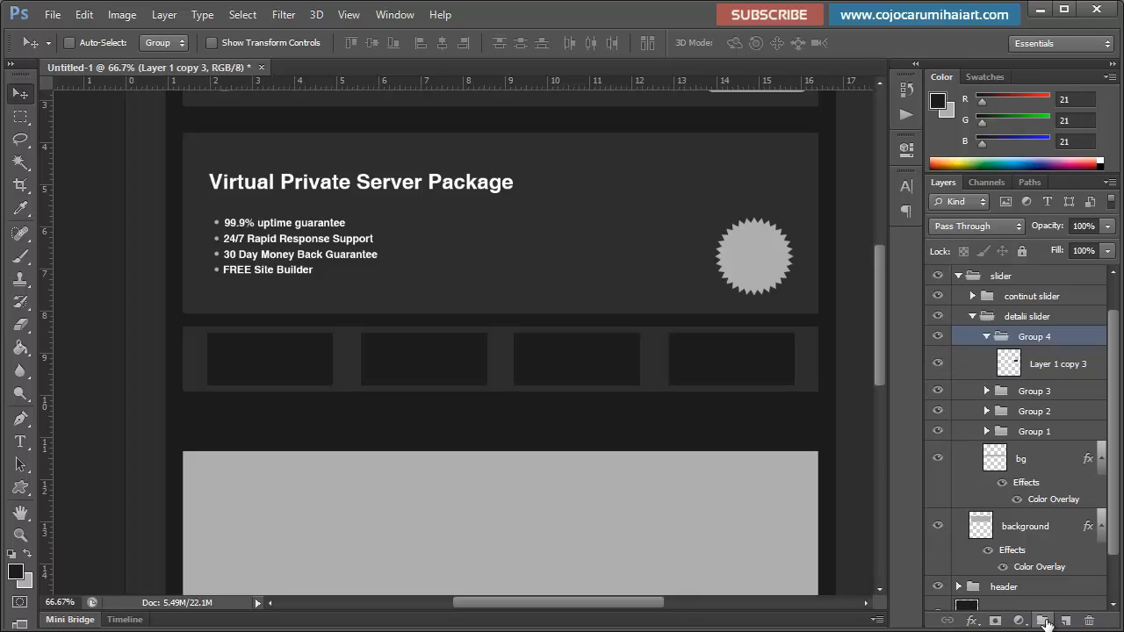
{"action": "left_click", "coordinate": [986, 337]}
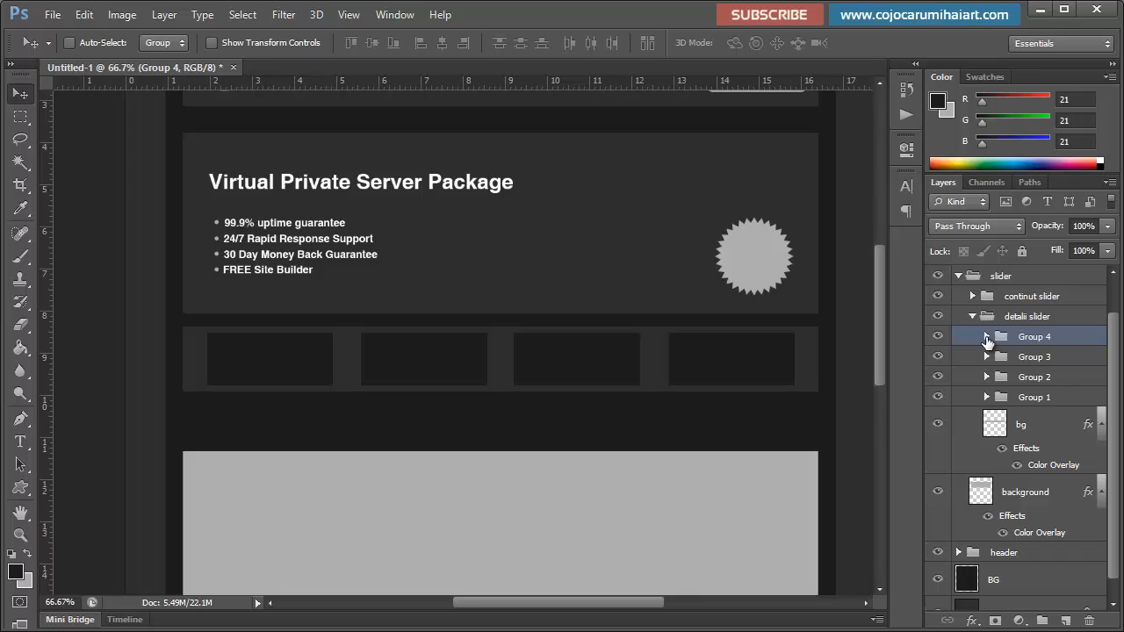
Step: Add a light grey text layer reading "Technical support" above Layer 1 in Group 1, over the first dark box
{"action": "left_click", "coordinate": [1005, 404]}
{"action": "left_click", "coordinate": [986, 396]}
{"action": "left_click", "coordinate": [1066, 427]}
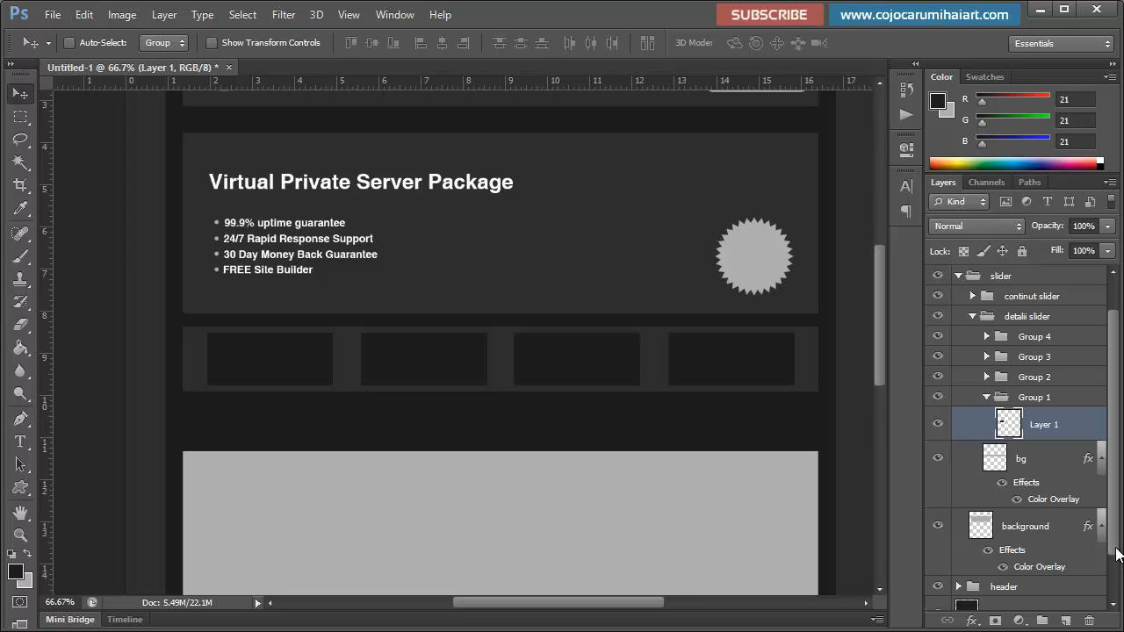
{"action": "left_click", "coordinate": [1065, 620]}
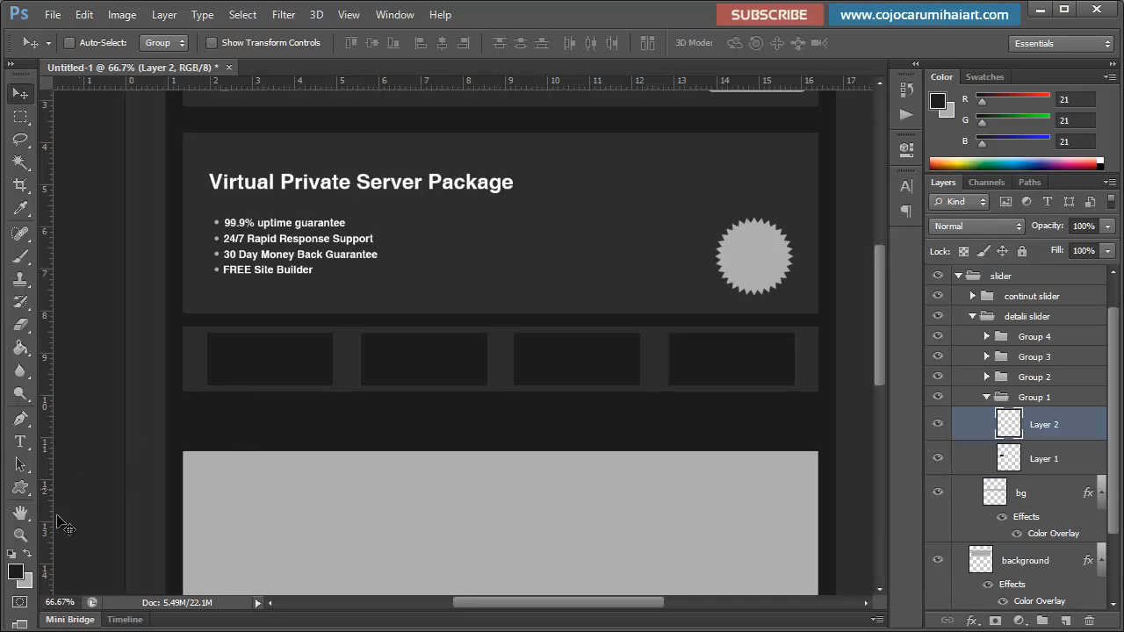
{"action": "key", "text": "t"}
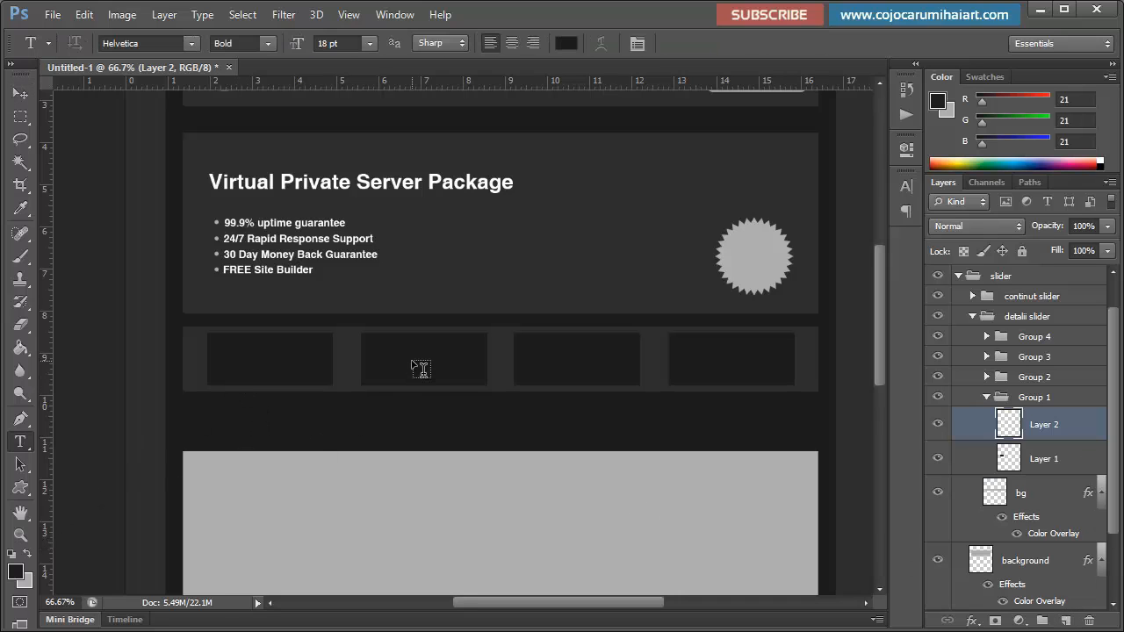
{"action": "left_click", "coordinate": [28, 553]}
{"action": "left_click", "coordinate": [262, 364]}
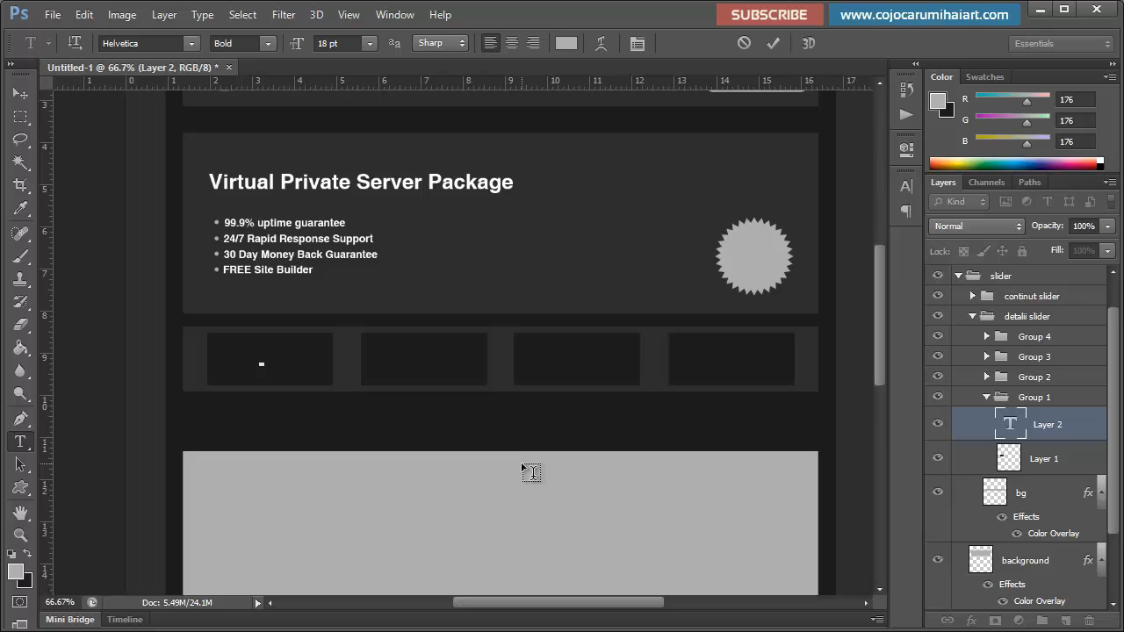
{"action": "type", "text": "Technical support"}
{"action": "left_click", "coordinate": [28, 96]}
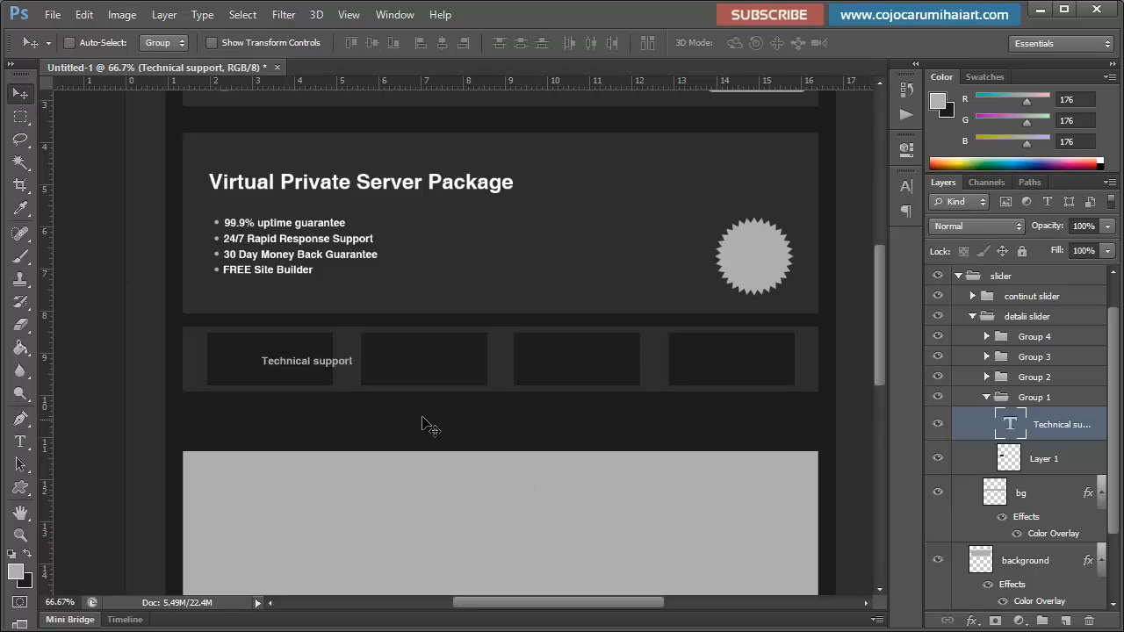
Step: Set the "Technical support" text to 14 pt and position it in the upper right part of the first box
{"action": "left_click_drag", "start_coordinate": [374, 406], "coordinate": [363, 400]}
{"action": "key", "text": "ctrl+plus"}
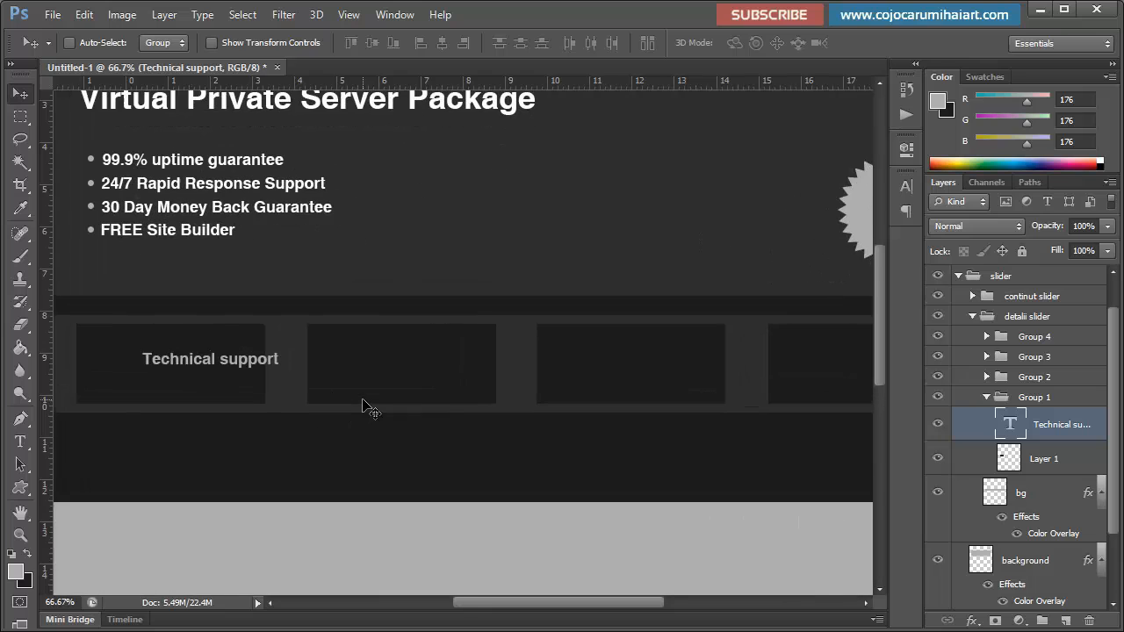
{"action": "left_click_drag", "start_coordinate": [221, 389], "coordinate": [197, 381]}
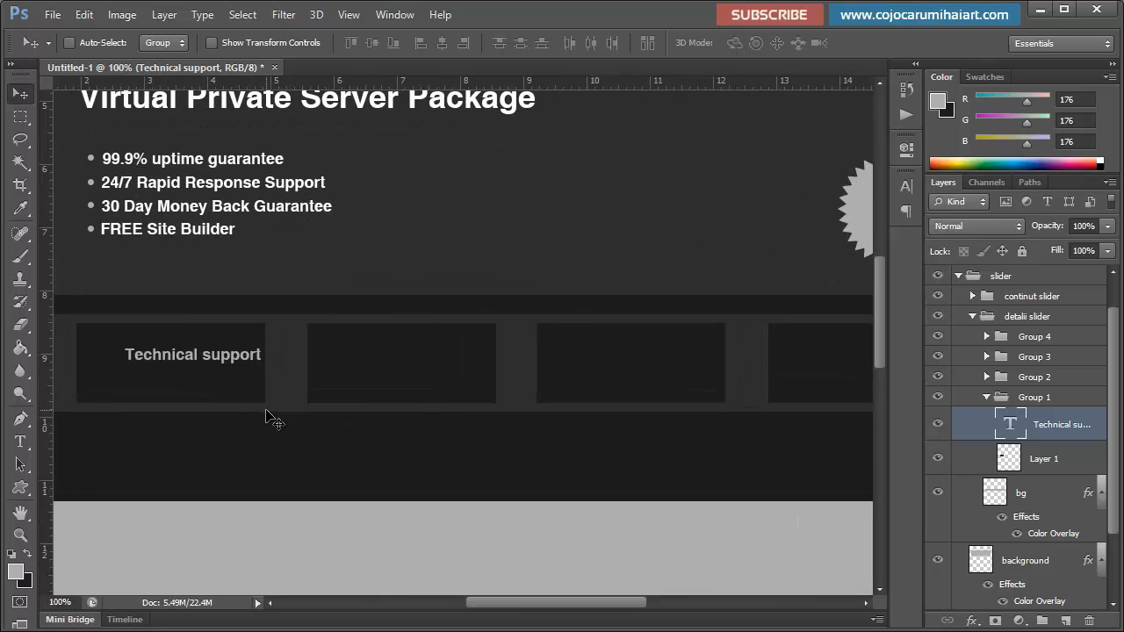
{"action": "left_click", "coordinate": [906, 186]}
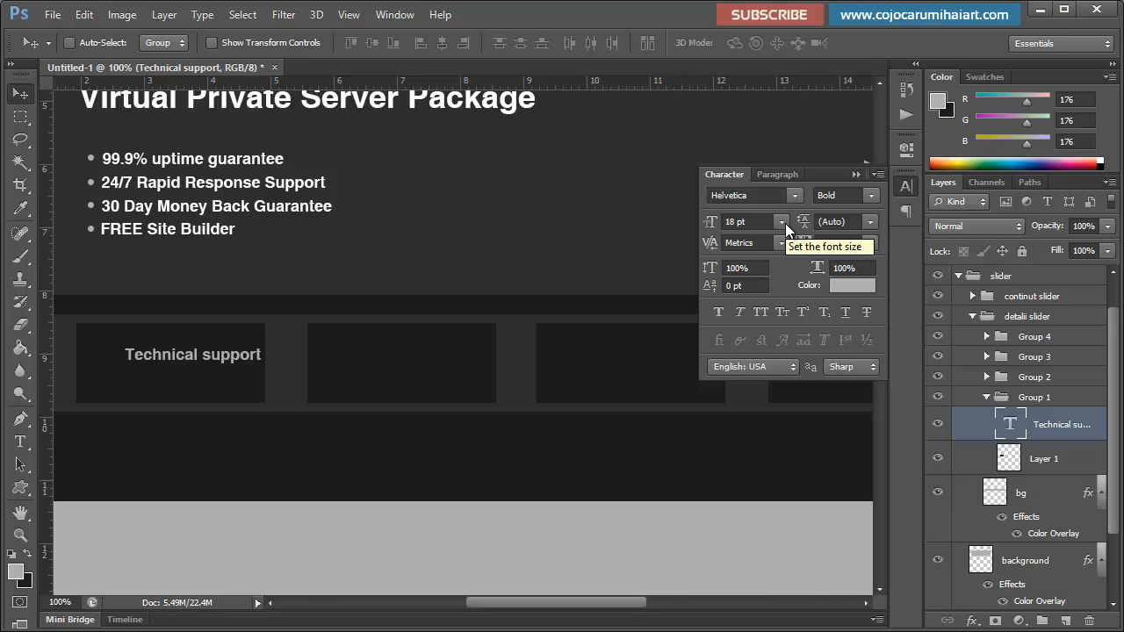
{"action": "left_click", "coordinate": [780, 222]}
{"action": "left_click", "coordinate": [777, 384]}
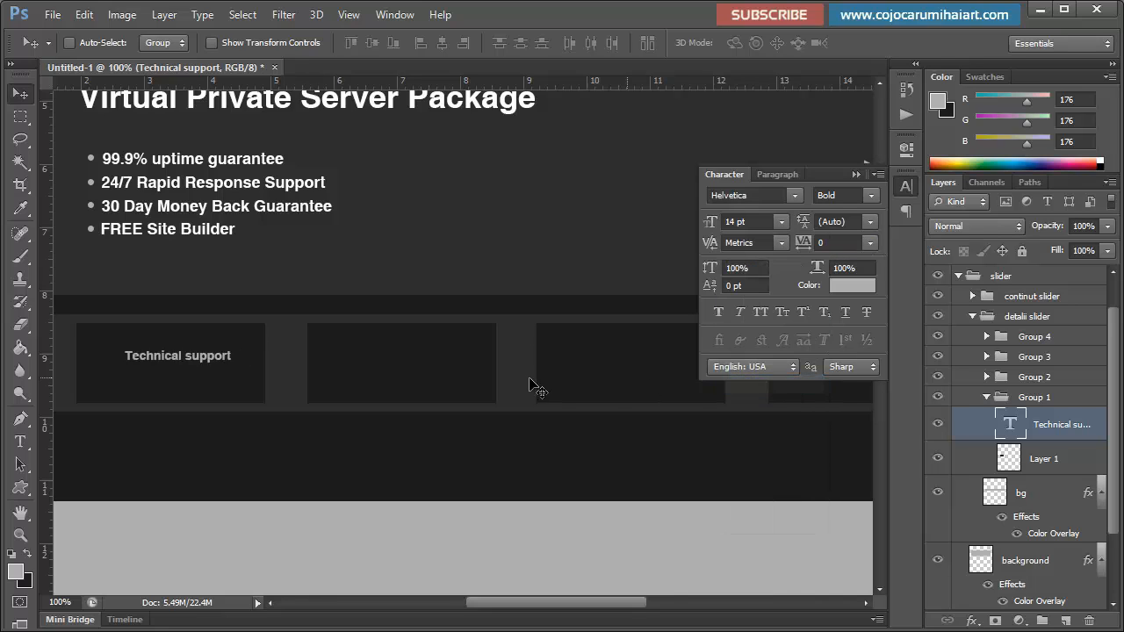
{"action": "left_click_drag", "start_coordinate": [292, 386], "coordinate": [307, 379]}
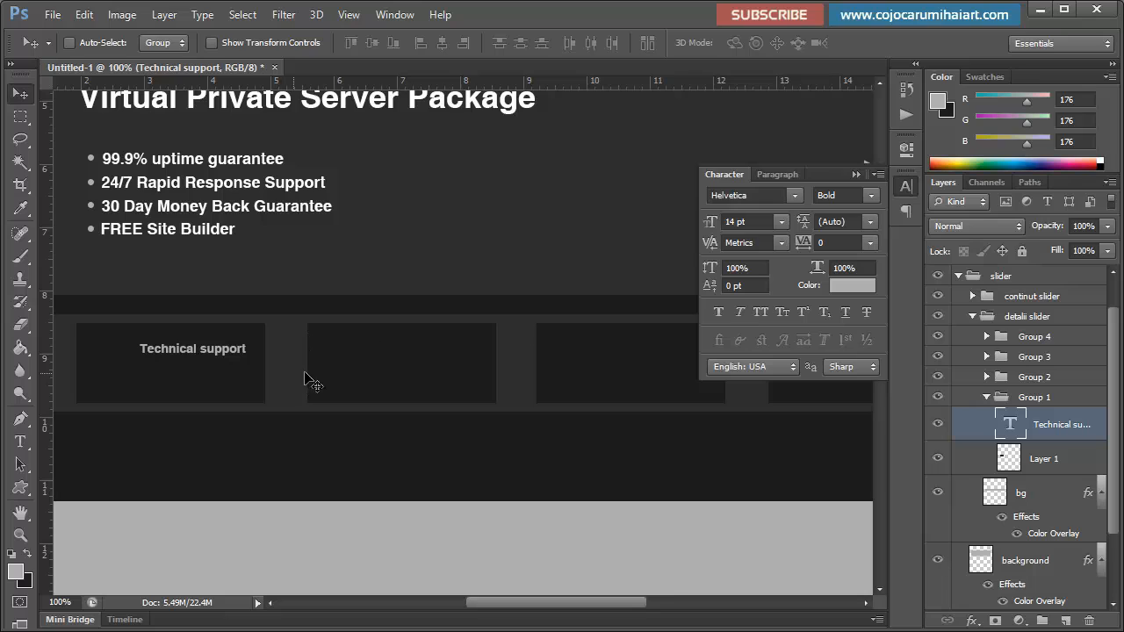
Step: Add a text layer reading "24/7 online" and align it directly under "Technical support" in the first box
{"action": "left_click", "coordinate": [1063, 622]}
{"action": "key", "text": "t"}
{"action": "left_click", "coordinate": [158, 400]}
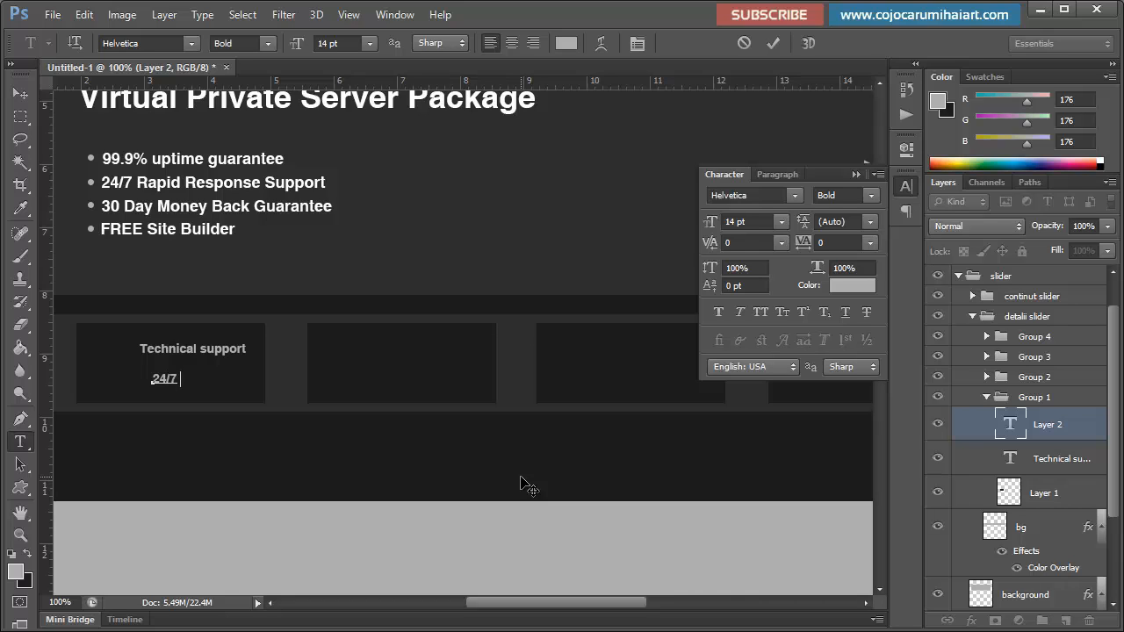
{"action": "type", "text": "ne"}
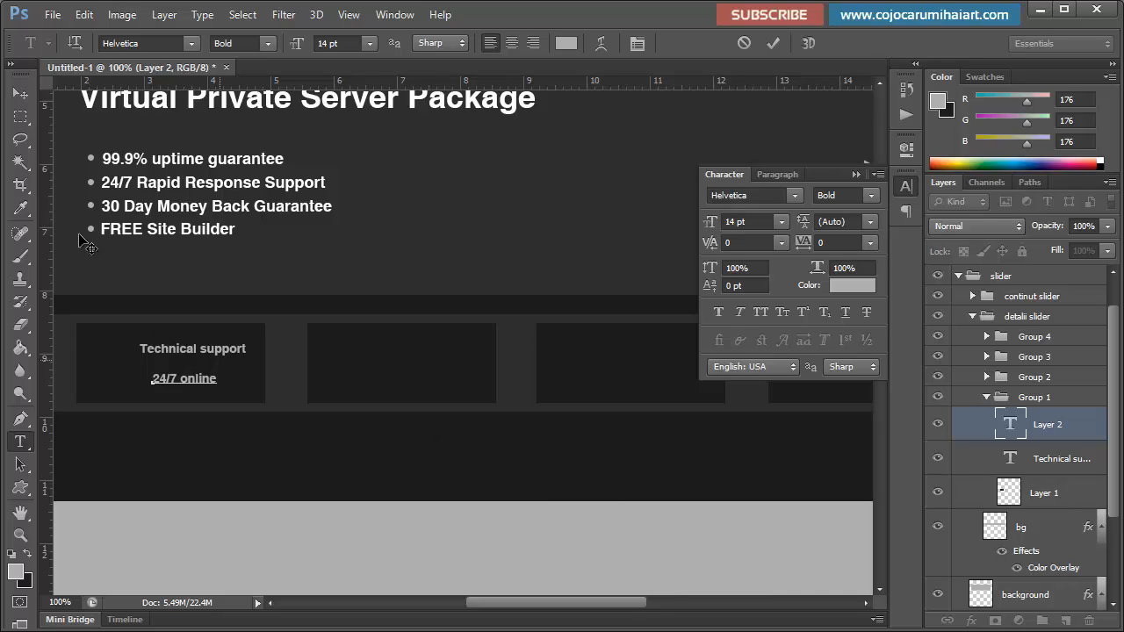
{"action": "left_click", "coordinate": [21, 93]}
{"action": "left_click_drag", "start_coordinate": [228, 415], "coordinate": [214, 404]}
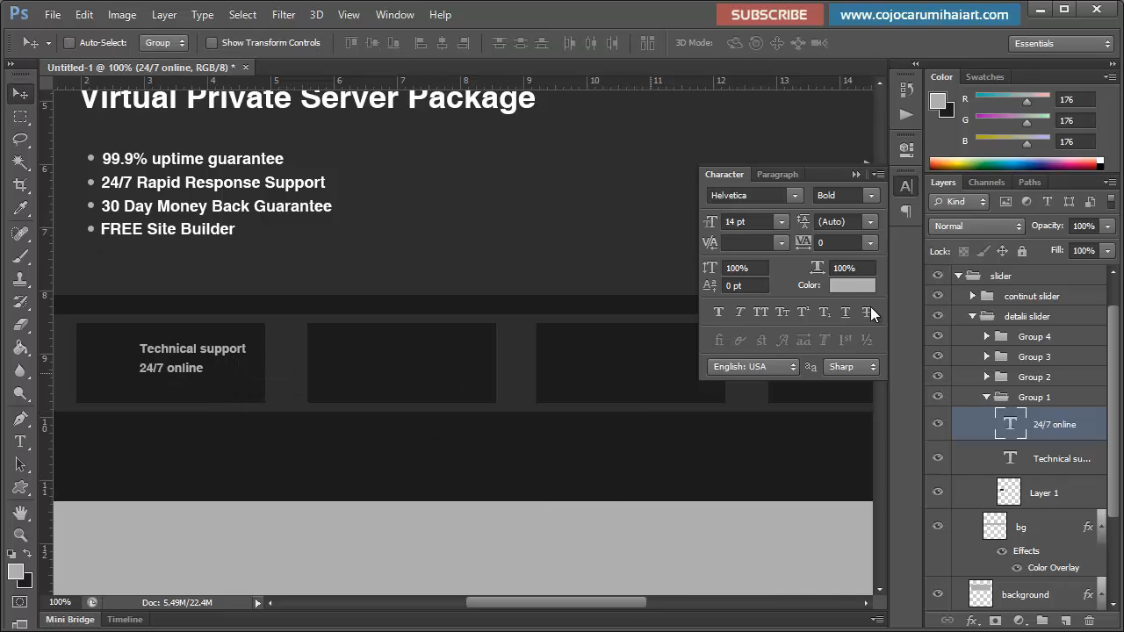
Step: Set the "24/7 online" text to Regular style at 12 pt and place it close beneath "Technical support"
{"action": "left_click", "coordinate": [869, 195]}
{"action": "left_click", "coordinate": [865, 218]}
{"action": "left_click", "coordinate": [781, 221]}
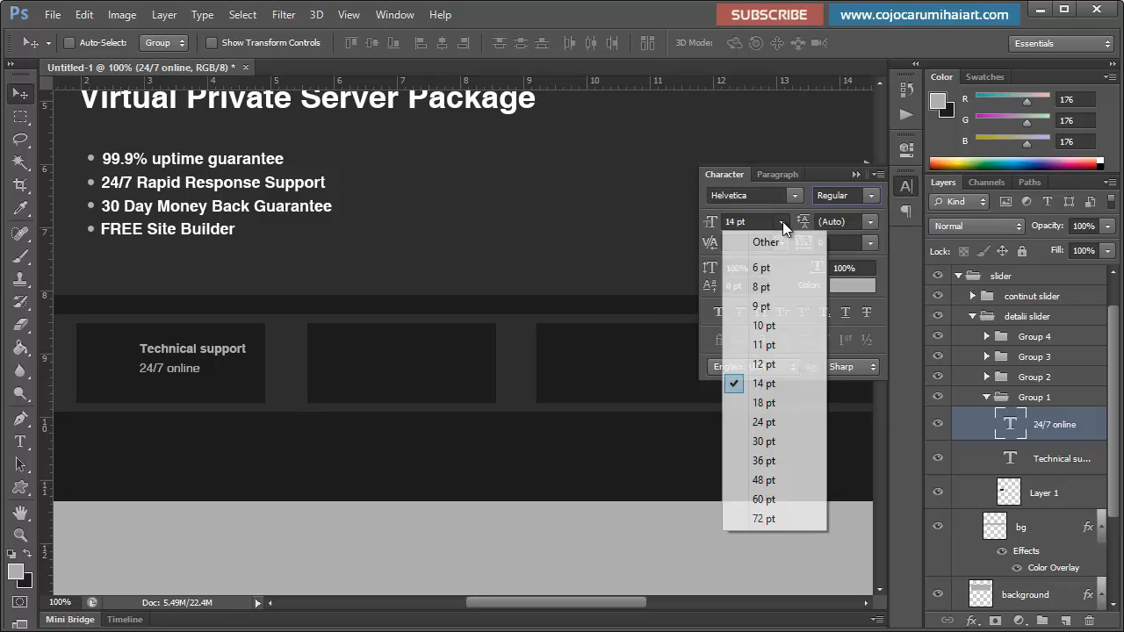
{"action": "left_click", "coordinate": [774, 365]}
{"action": "left_click_drag", "start_coordinate": [216, 407], "coordinate": [209, 402]}
{"action": "key", "text": "Right"}
{"action": "key", "text": "shift+Down"}
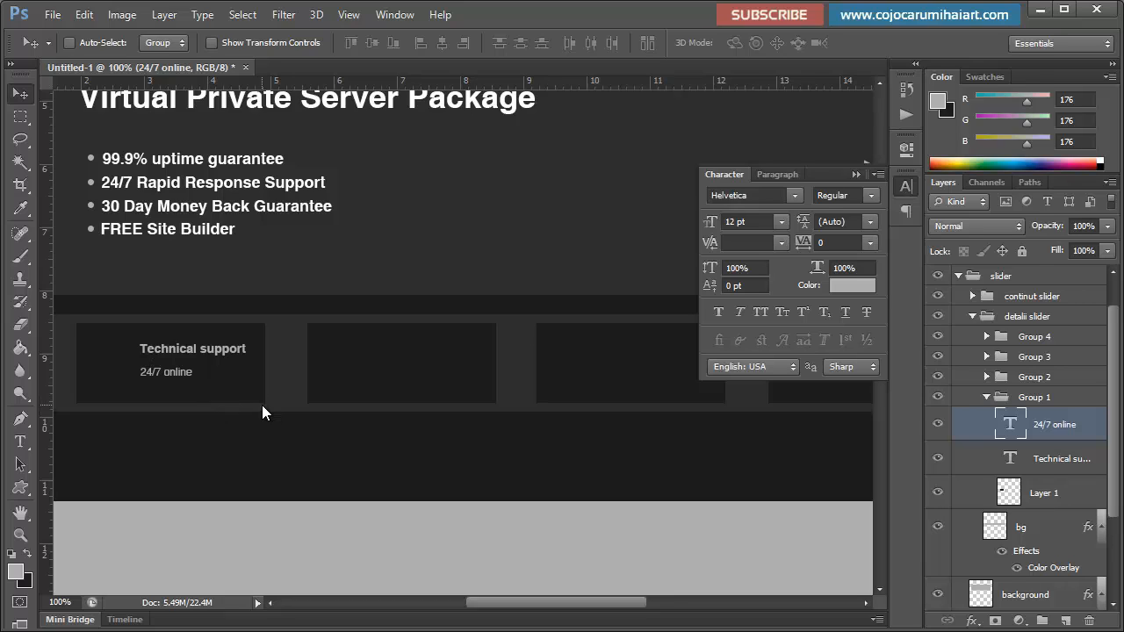
{"action": "key", "text": "shift+Up"}
{"action": "left_click", "coordinate": [857, 177]}
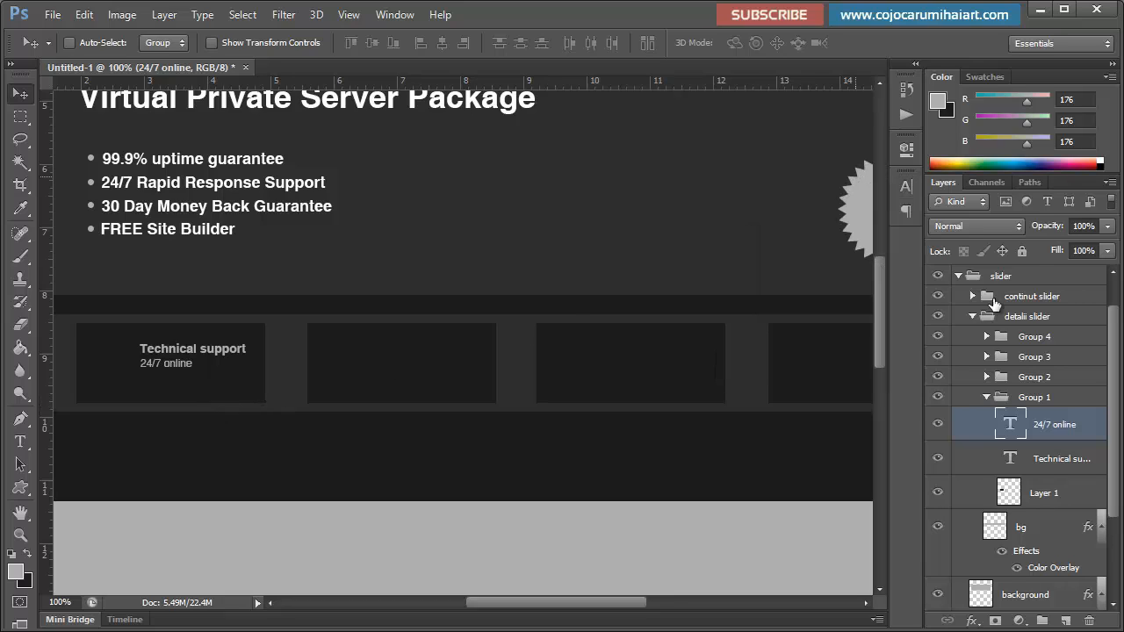
Step: Shift the "24/7 online" and "Technical support" layers together slightly down and to the right within the first box
{"action": "left_click", "coordinate": [1040, 459], "text": "shift"}
{"action": "key", "text": "shift+Down"}
{"action": "key", "text": "shift+Down"}
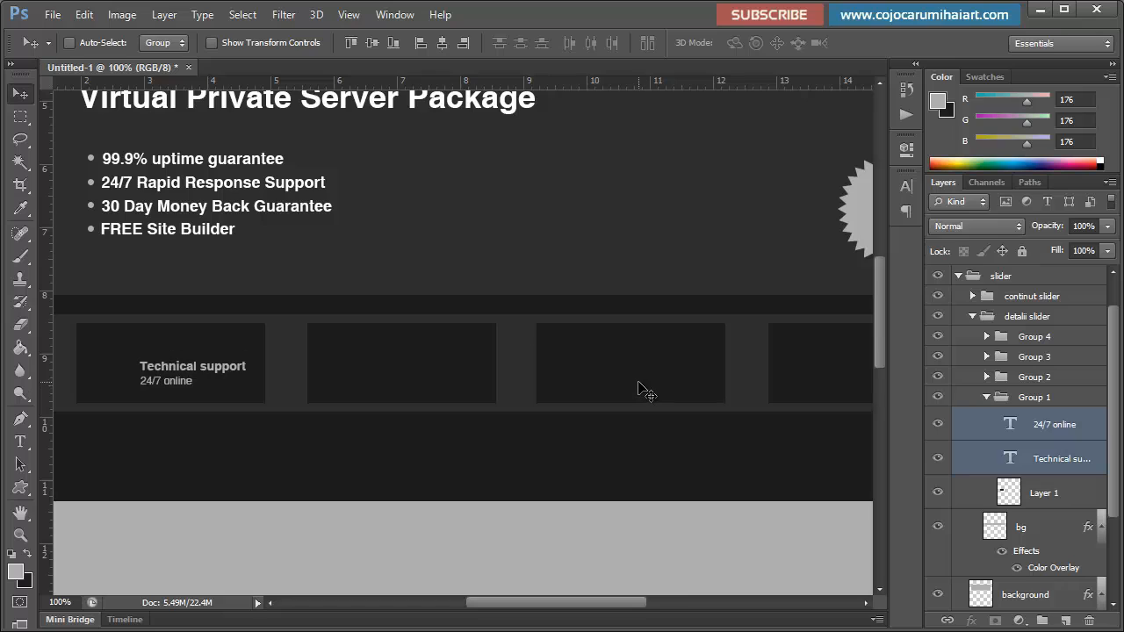
{"action": "key", "text": "shift+Up"}
{"action": "key", "text": "shift+Right"}
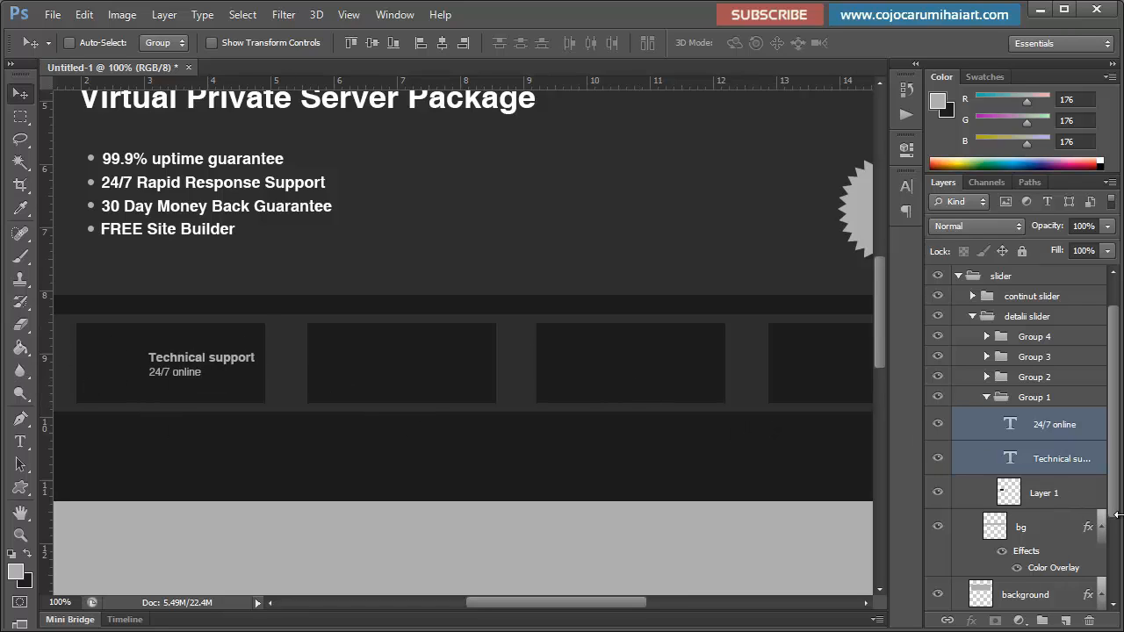
Step: Draw a light grey telephone handset custom shape on a new layer in Group 1, left of the text in the first box
{"action": "left_click", "coordinate": [1080, 434]}
{"action": "left_click", "coordinate": [1067, 622]}
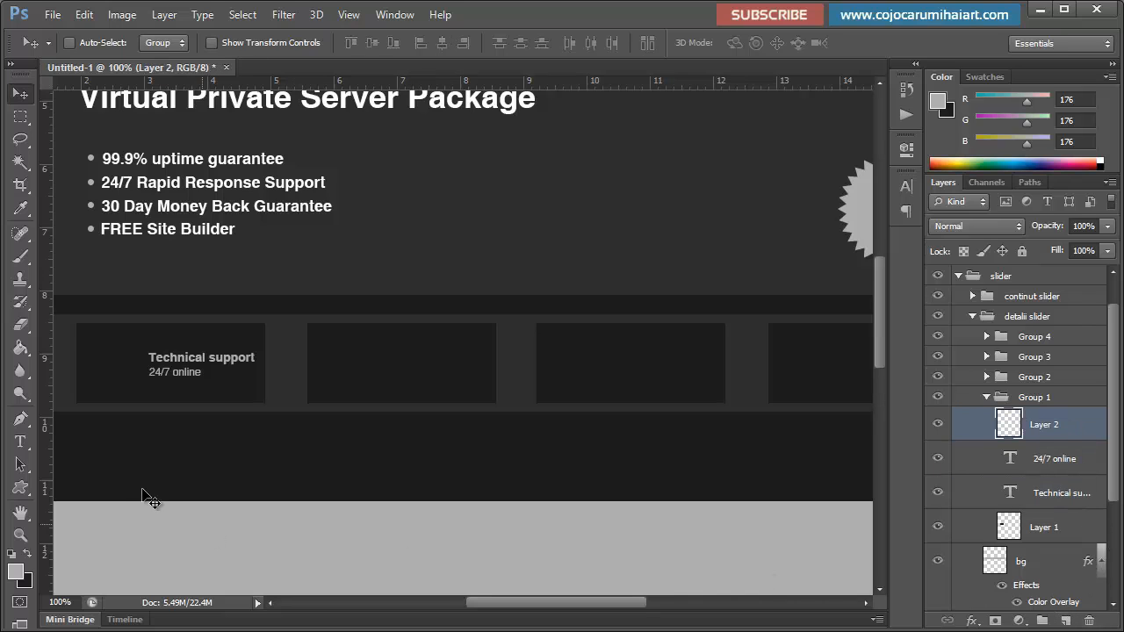
{"action": "left_click", "coordinate": [30, 487]}
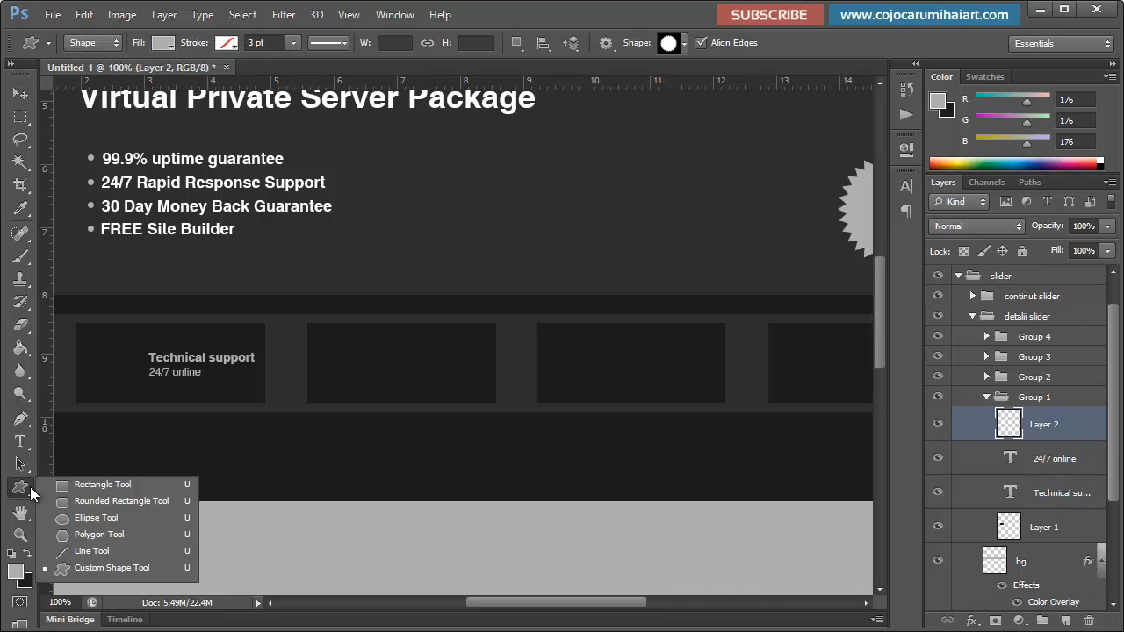
{"action": "left_click", "coordinate": [109, 568]}
{"action": "left_click", "coordinate": [683, 43]}
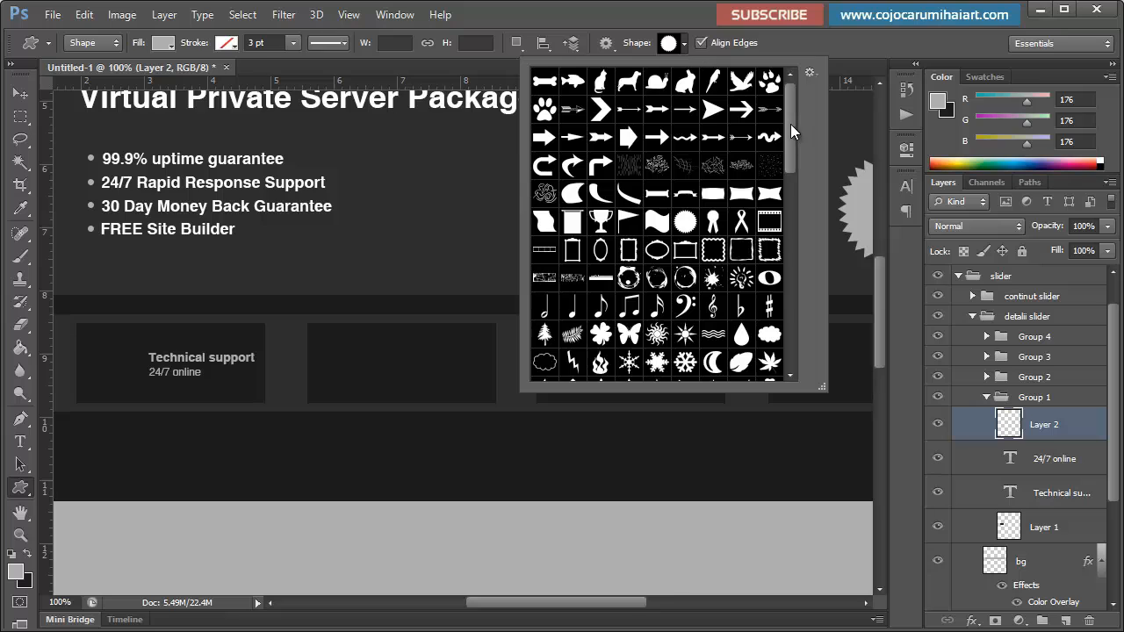
{"action": "mouse_move", "coordinate": [795, 110]}
{"action": "left_mouse_down"}
{"action": "mouse_move", "coordinate": [794, 134]}
{"action": "mouse_move", "coordinate": [804, 96]}
{"action": "left_mouse_up"}
{"action": "scroll", "coordinate": [811, 112], "scroll_direction": "down", "scroll_amount": 2}
{"action": "scroll", "coordinate": [820, 129], "scroll_direction": "down", "scroll_amount": 1}
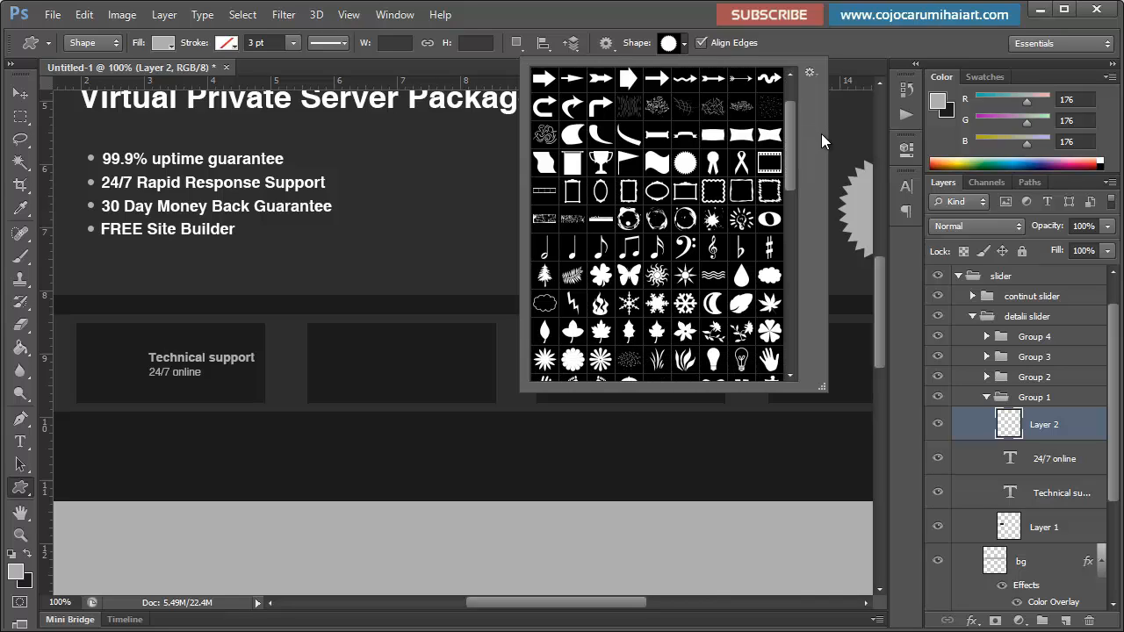
{"action": "scroll", "coordinate": [821, 137], "scroll_direction": "down", "scroll_amount": 3}
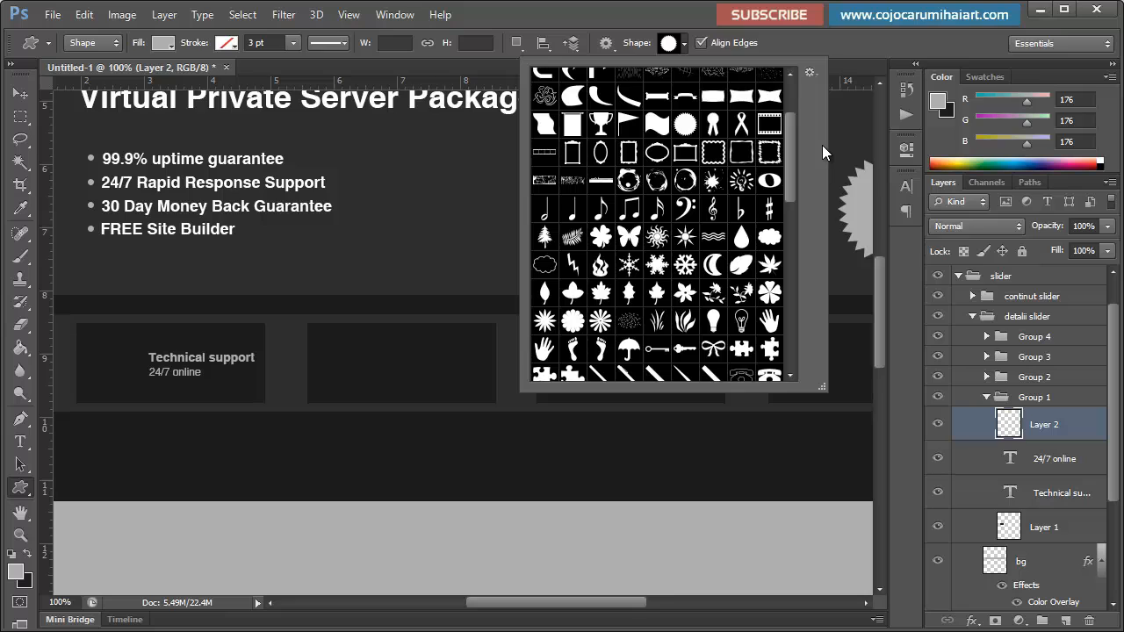
{"action": "scroll", "coordinate": [821, 151], "scroll_direction": "down", "scroll_amount": 8}
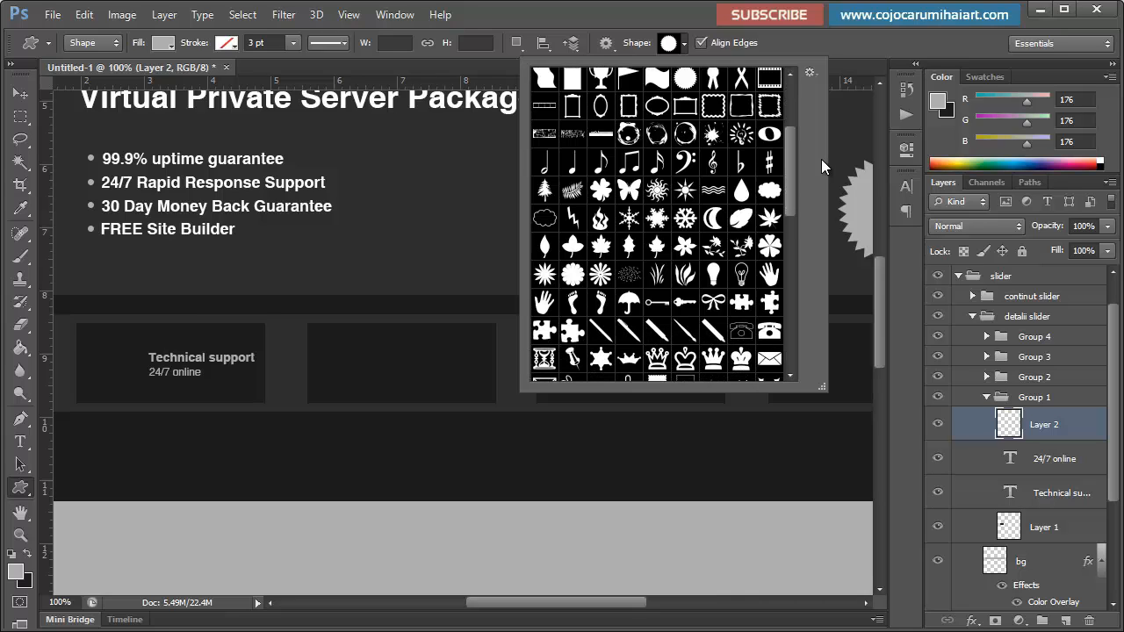
{"action": "scroll", "coordinate": [819, 186], "scroll_direction": "down", "scroll_amount": 2}
{"action": "scroll", "coordinate": [819, 189], "scroll_direction": "down", "scroll_amount": 1}
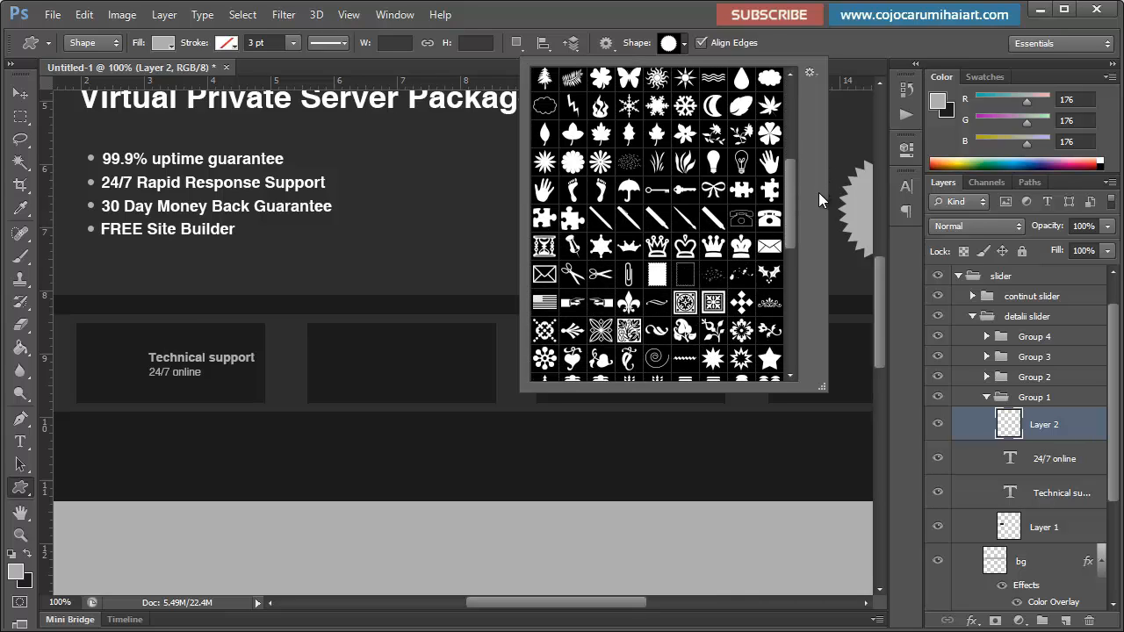
{"action": "scroll", "coordinate": [818, 192], "scroll_direction": "down", "scroll_amount": 3}
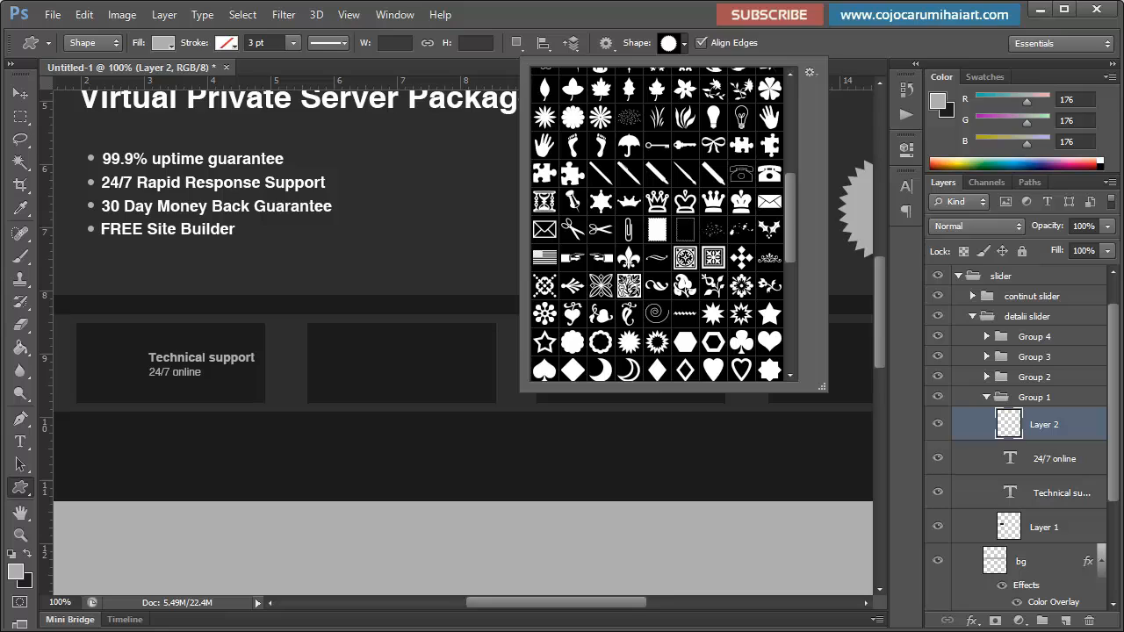
{"action": "scroll", "coordinate": [707, 207], "scroll_direction": "down", "scroll_amount": 5}
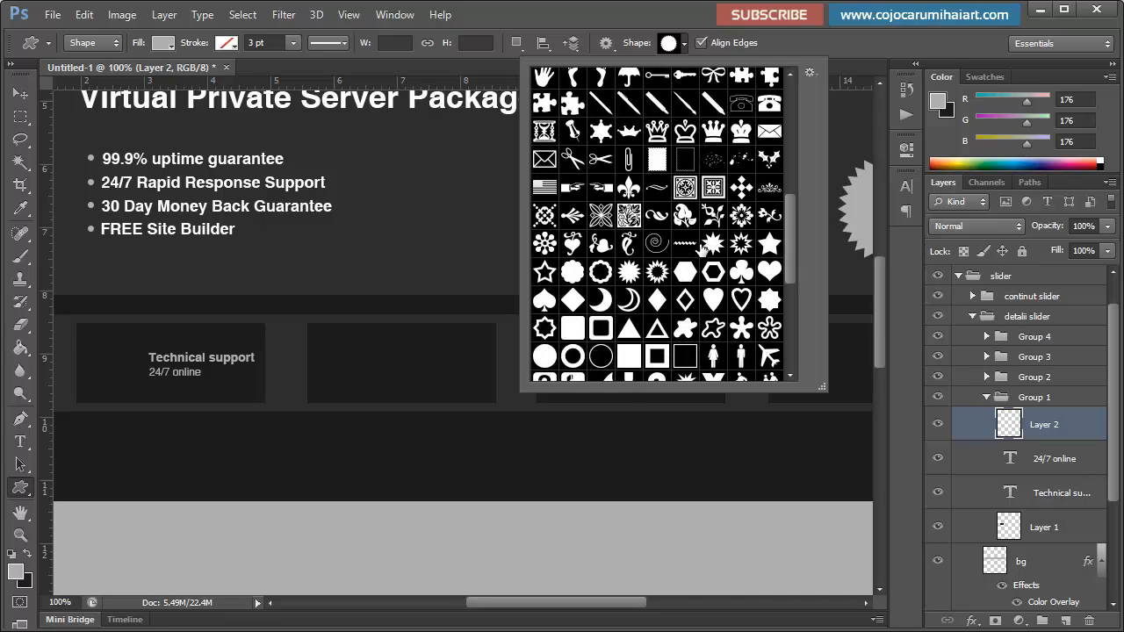
{"action": "scroll", "coordinate": [694, 241], "scroll_direction": "down", "scroll_amount": 5}
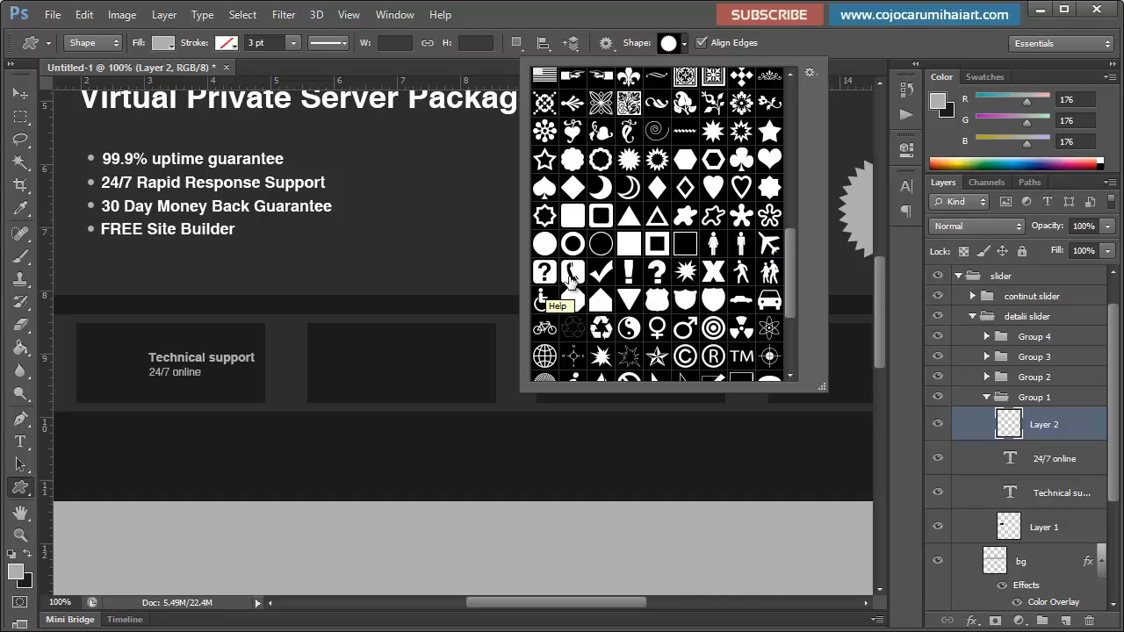
{"action": "left_click", "coordinate": [573, 272]}
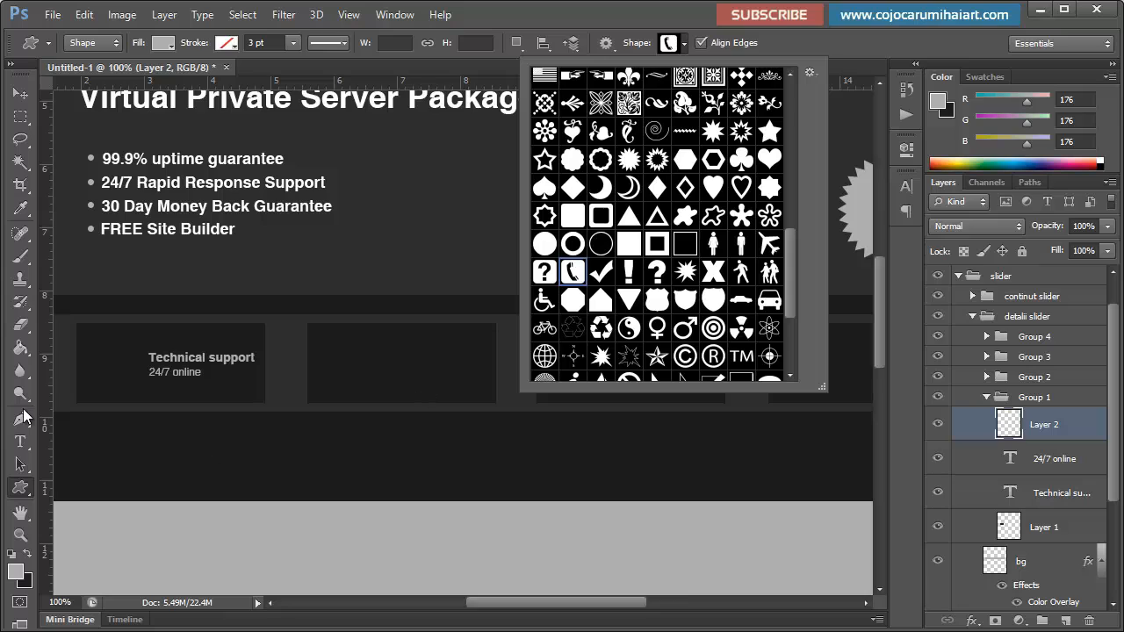
{"action": "left_click_drag", "start_coordinate": [101, 352], "coordinate": [174, 410]}
{"action": "left_click", "coordinate": [20, 93]}
{"action": "left_click", "coordinate": [1053, 573]}
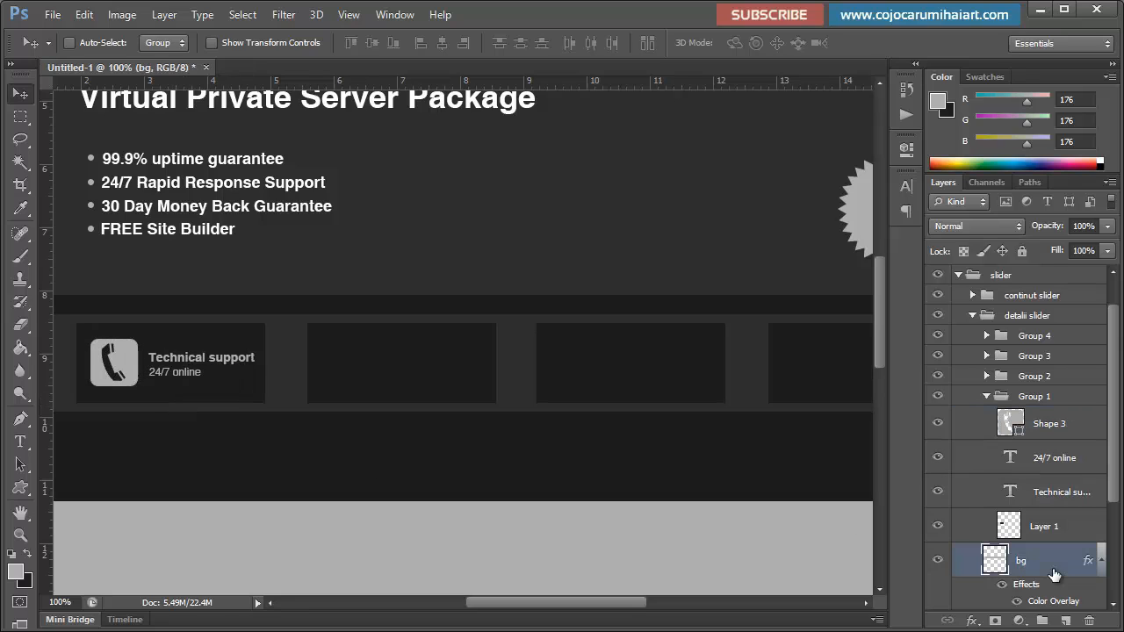
Step: Collapse Group 1 and rename it "technical"
{"action": "left_click", "coordinate": [986, 396]}
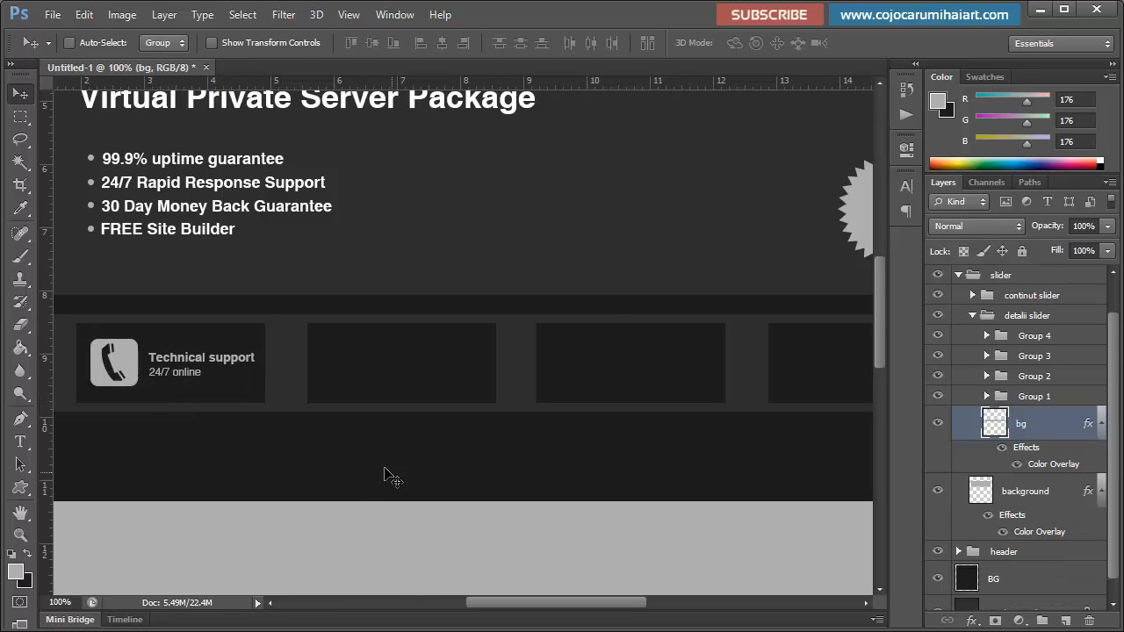
{"action": "double_click", "coordinate": [1036, 396]}
{"action": "type", "text": "technical"}
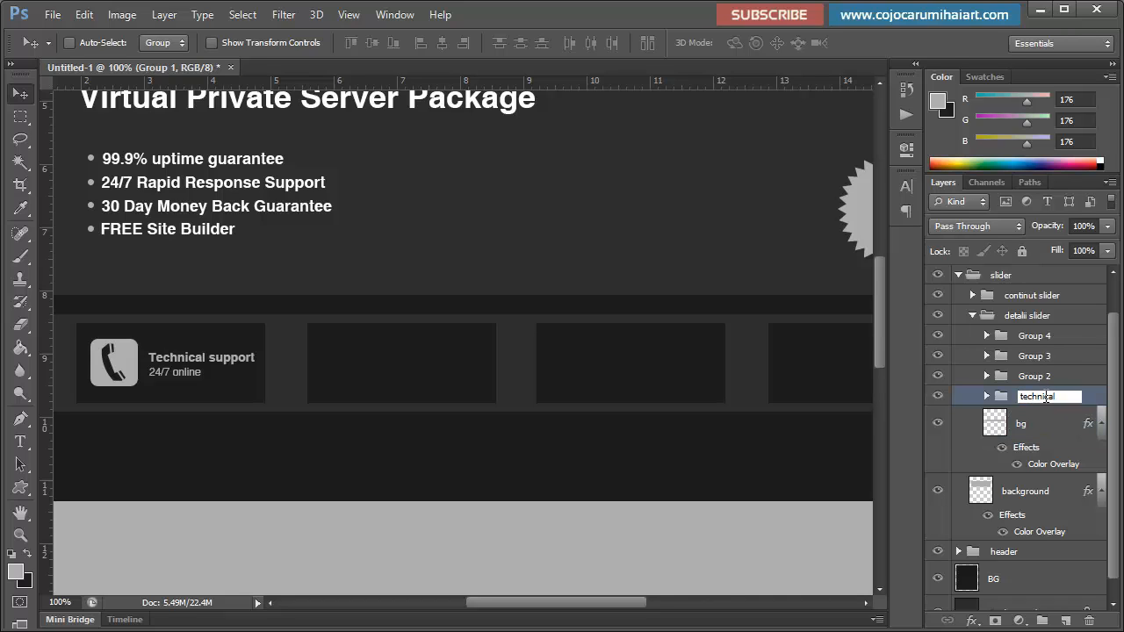
{"action": "key", "text": "Return"}
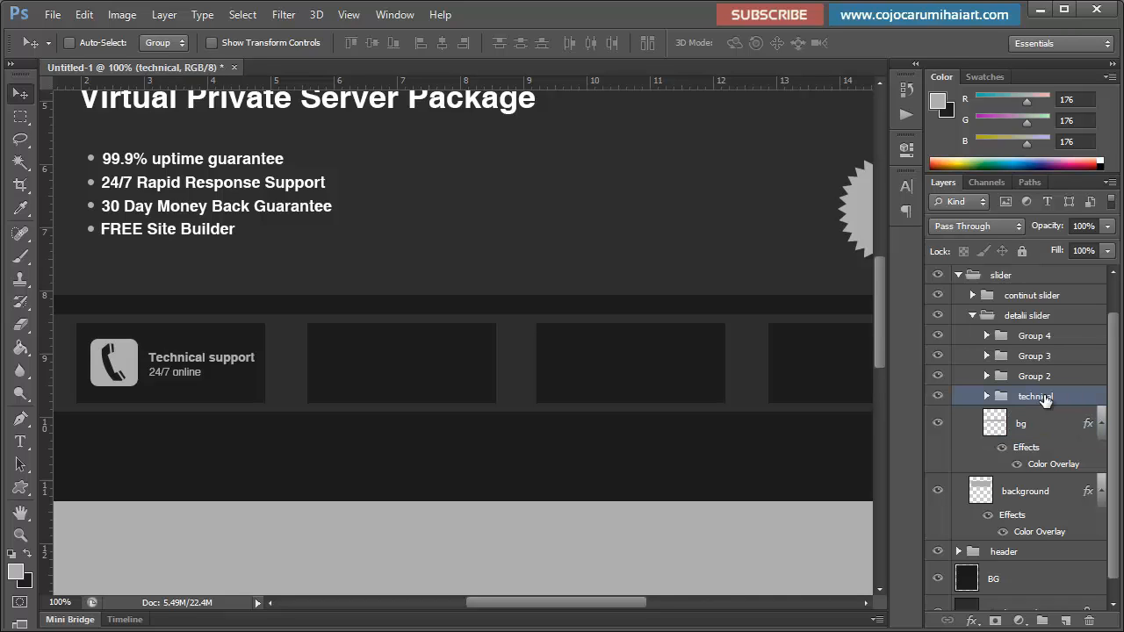
Step: Add a text layer reading "CPANEL Control" in Group 2 and place it in the upper right part of the second box
{"action": "left_click", "coordinate": [1038, 385]}
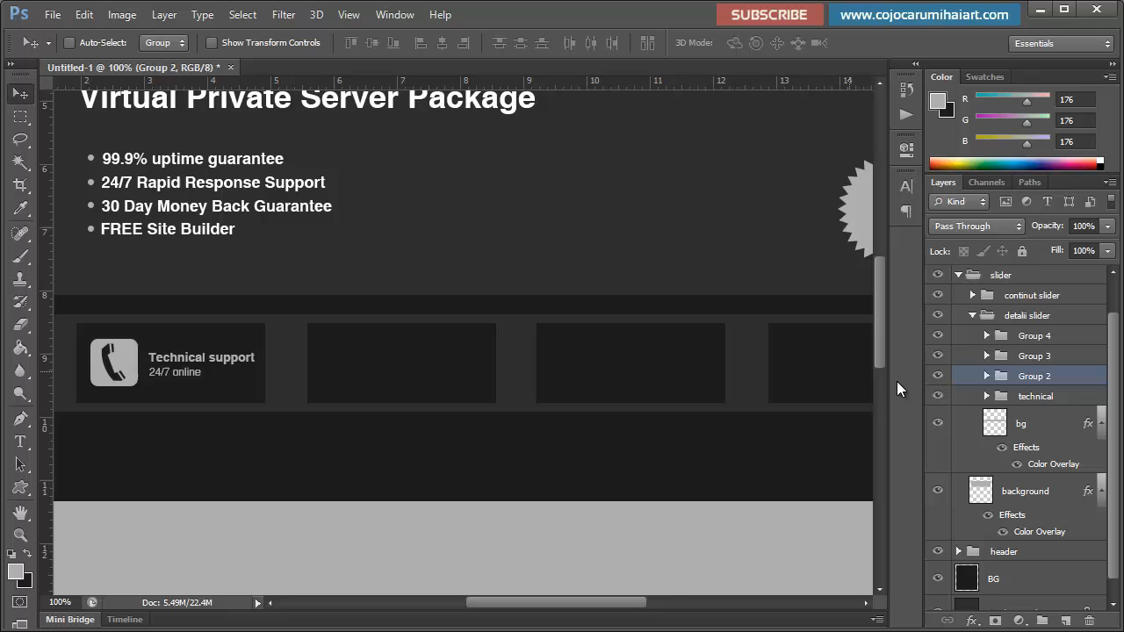
{"action": "left_click", "coordinate": [986, 376]}
{"action": "left_click", "coordinate": [1070, 403]}
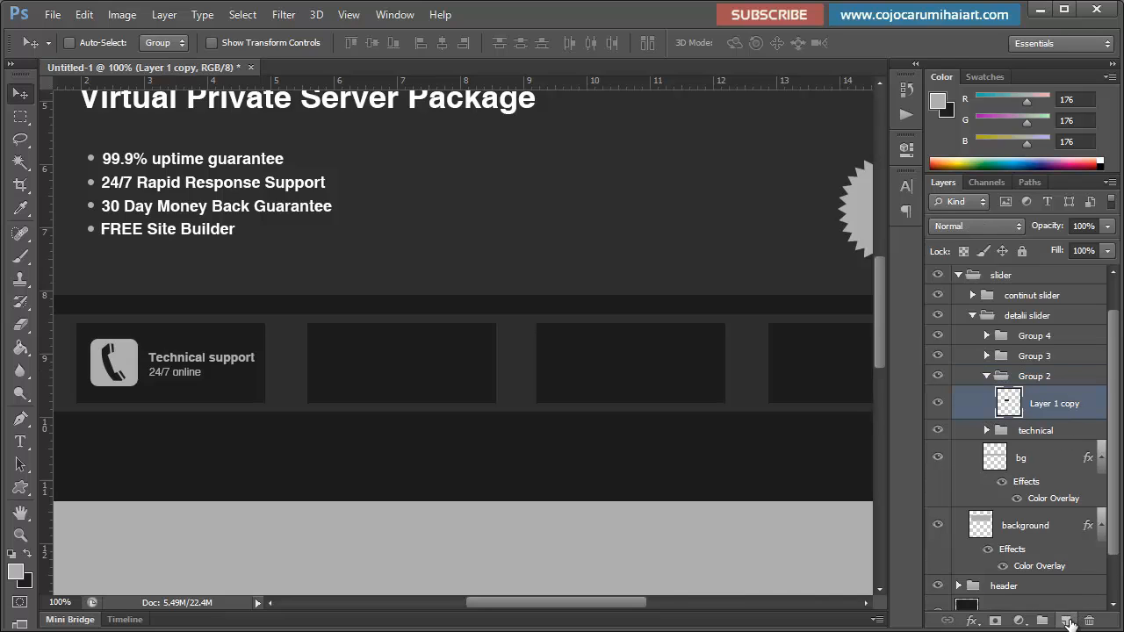
{"action": "left_click", "coordinate": [1065, 621]}
{"action": "key", "text": "t"}
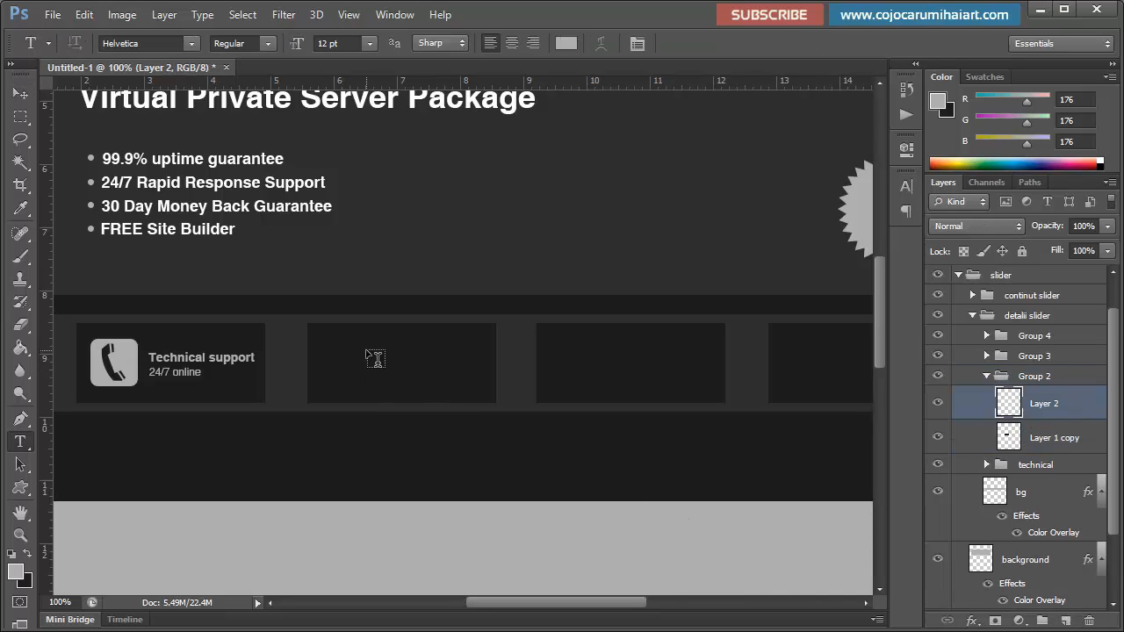
{"action": "left_click", "coordinate": [366, 352]}
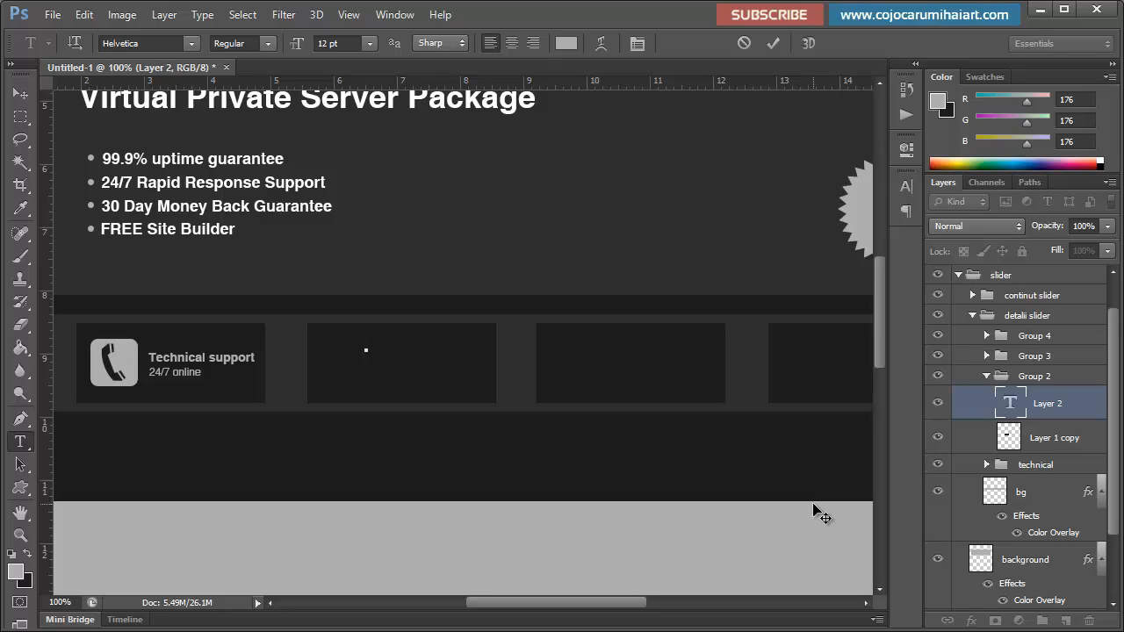
{"action": "type", "text": "C"}
{"action": "key", "text": "BackSpace"}
{"action": "key", "text": "BackSpace"}
{"action": "key", "text": "BackSpace"}
{"action": "type", "text": "L Control"}
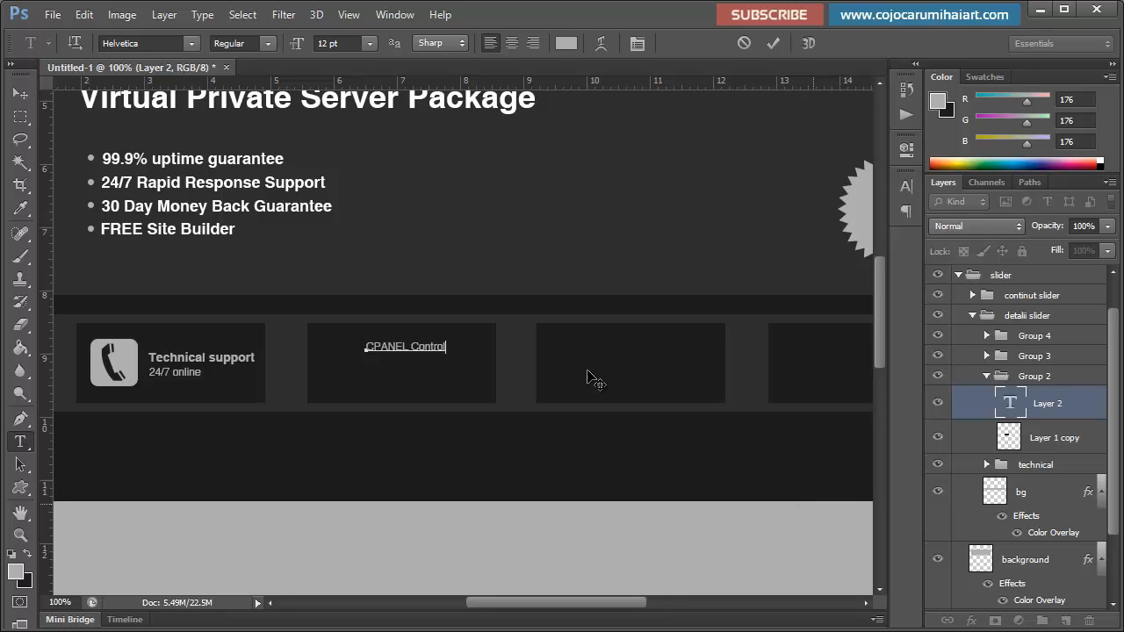
{"action": "left_click", "coordinate": [17, 92]}
{"action": "left_click_drag", "start_coordinate": [532, 398], "coordinate": [553, 404]}
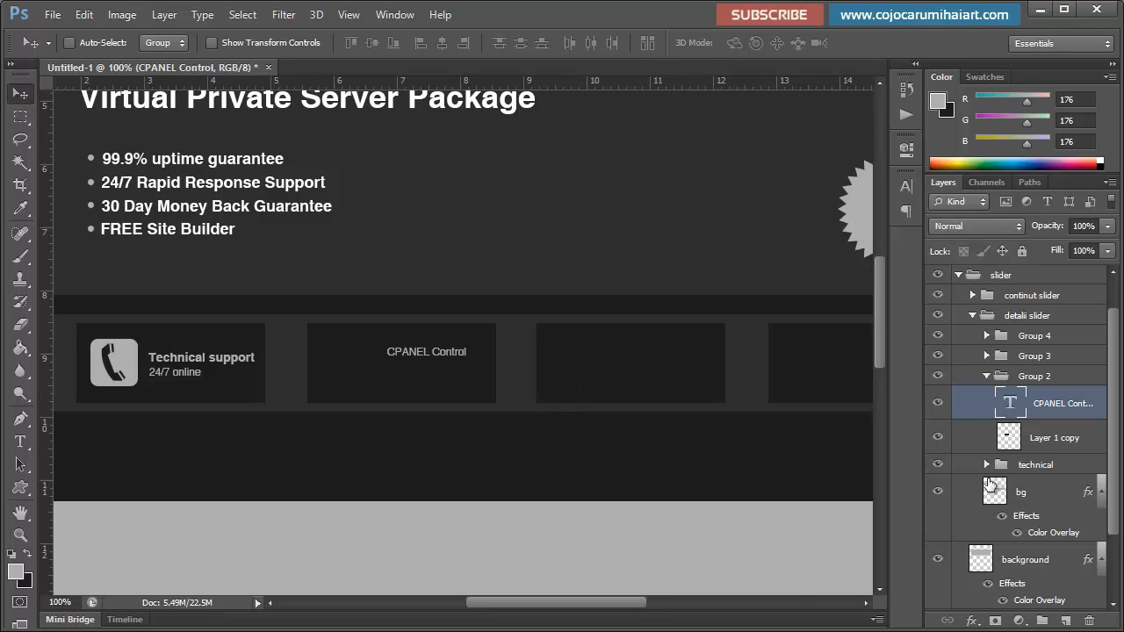
Step: Match "CPANEL Control" to the "Technical support" text with Bold style at 14 pt, and nudge it within the second box
{"action": "left_click", "coordinate": [987, 464]}
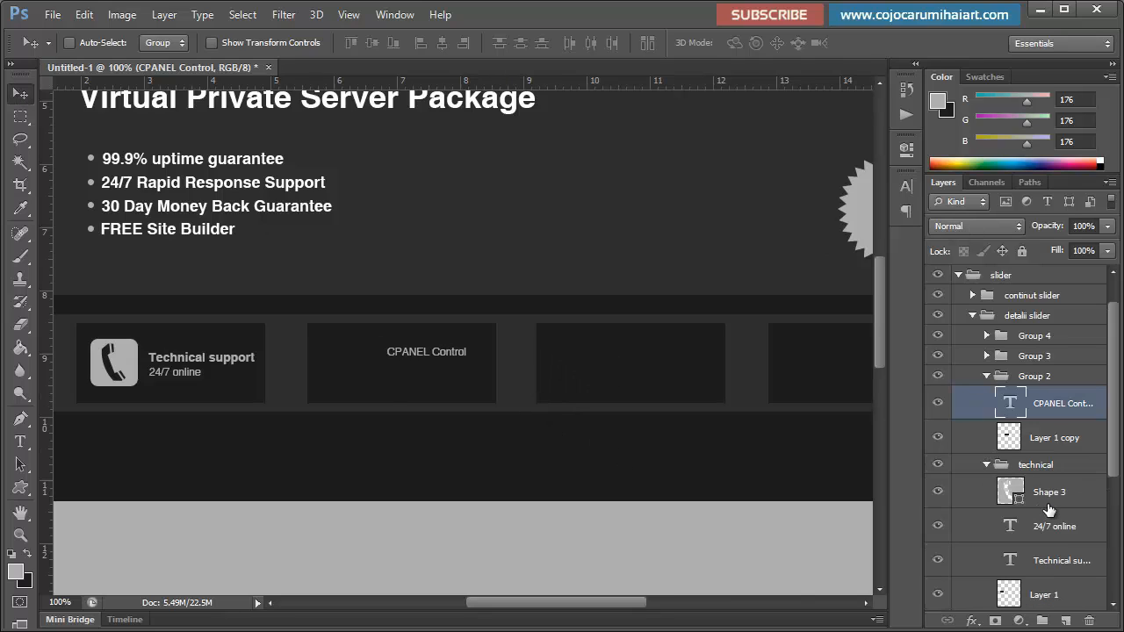
{"action": "left_click", "coordinate": [1058, 560]}
{"action": "left_click", "coordinate": [908, 191]}
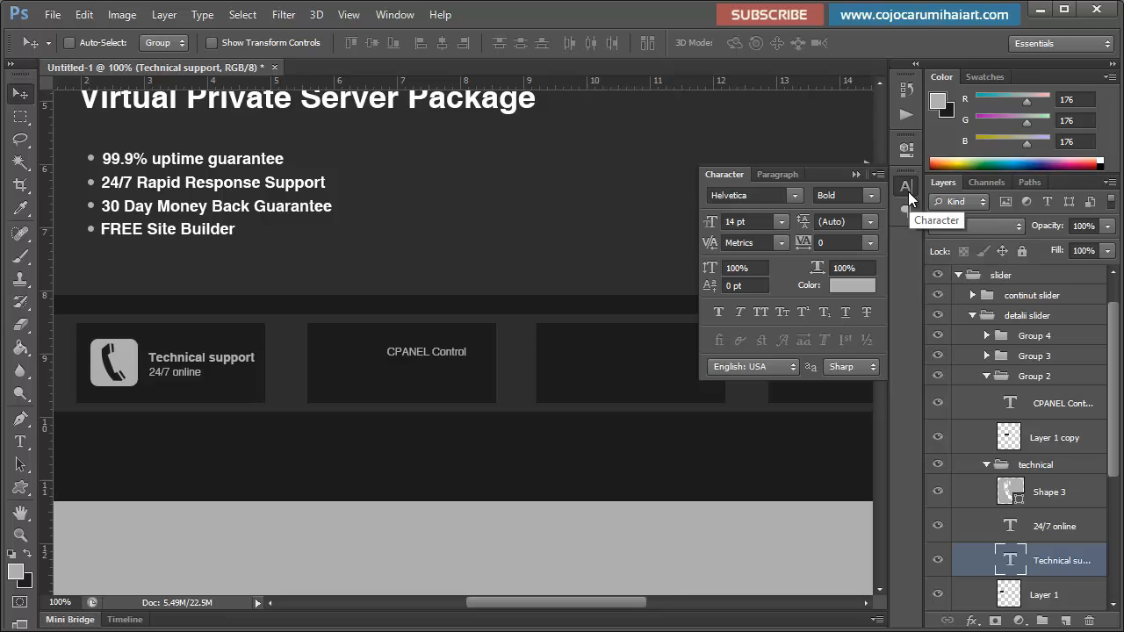
{"action": "left_click", "coordinate": [908, 192]}
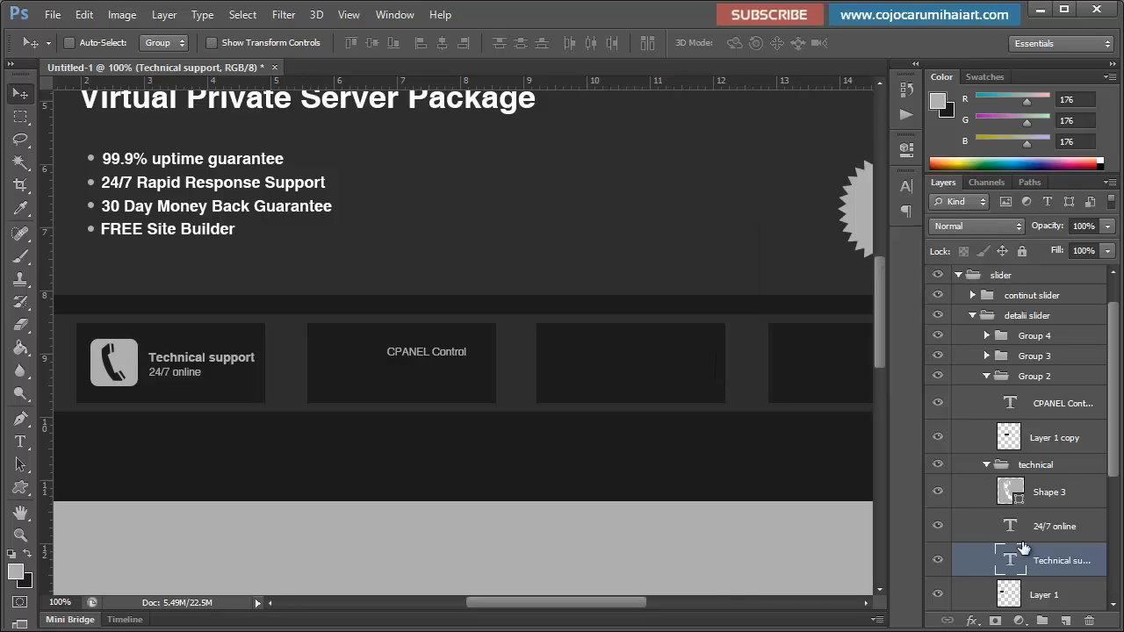
{"action": "left_click", "coordinate": [987, 464]}
{"action": "left_click", "coordinate": [1067, 403]}
{"action": "left_click", "coordinate": [905, 194]}
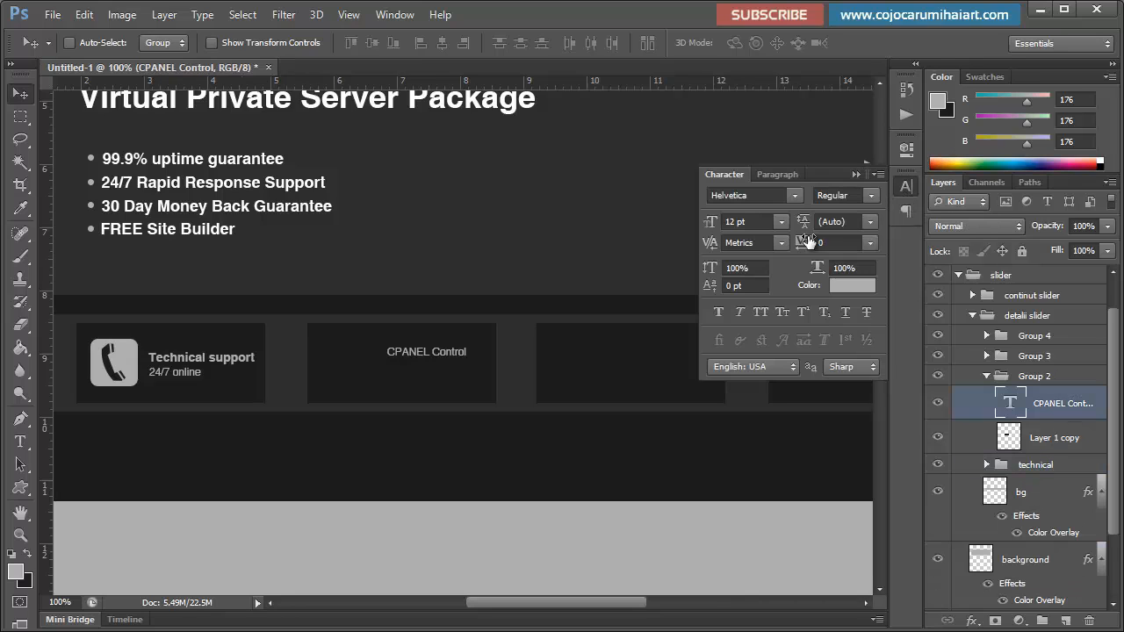
{"action": "left_click", "coordinate": [780, 222]}
{"action": "left_click", "coordinate": [763, 384]}
{"action": "left_click", "coordinate": [843, 194]}
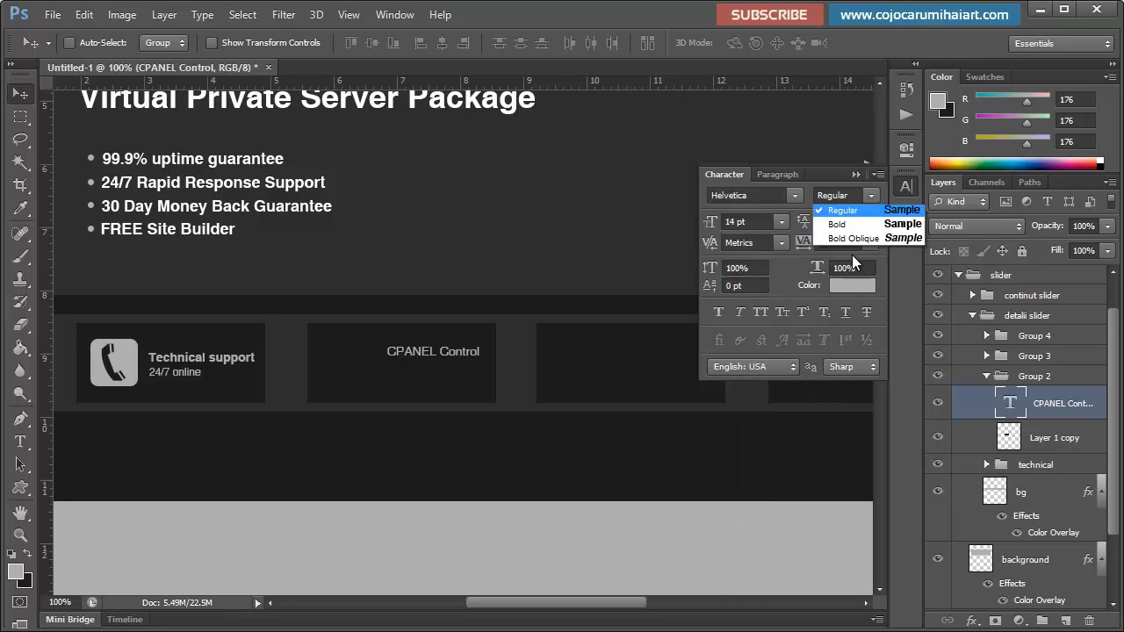
{"action": "left_click", "coordinate": [830, 221]}
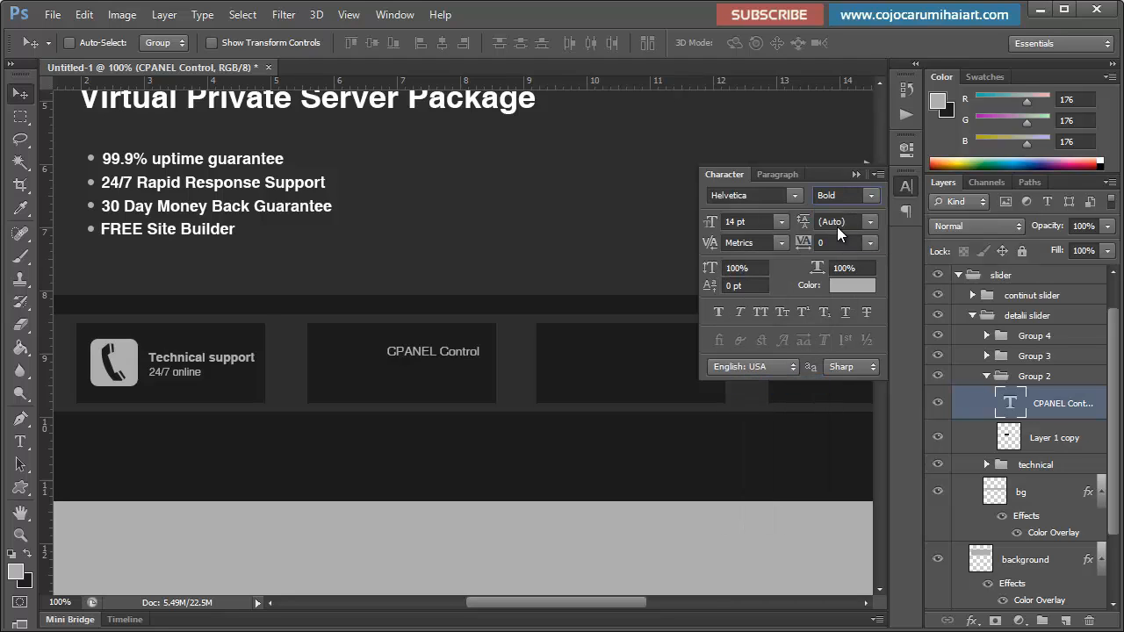
{"action": "left_click", "coordinate": [860, 174]}
{"action": "left_click_drag", "start_coordinate": [459, 406], "coordinate": [478, 397]}
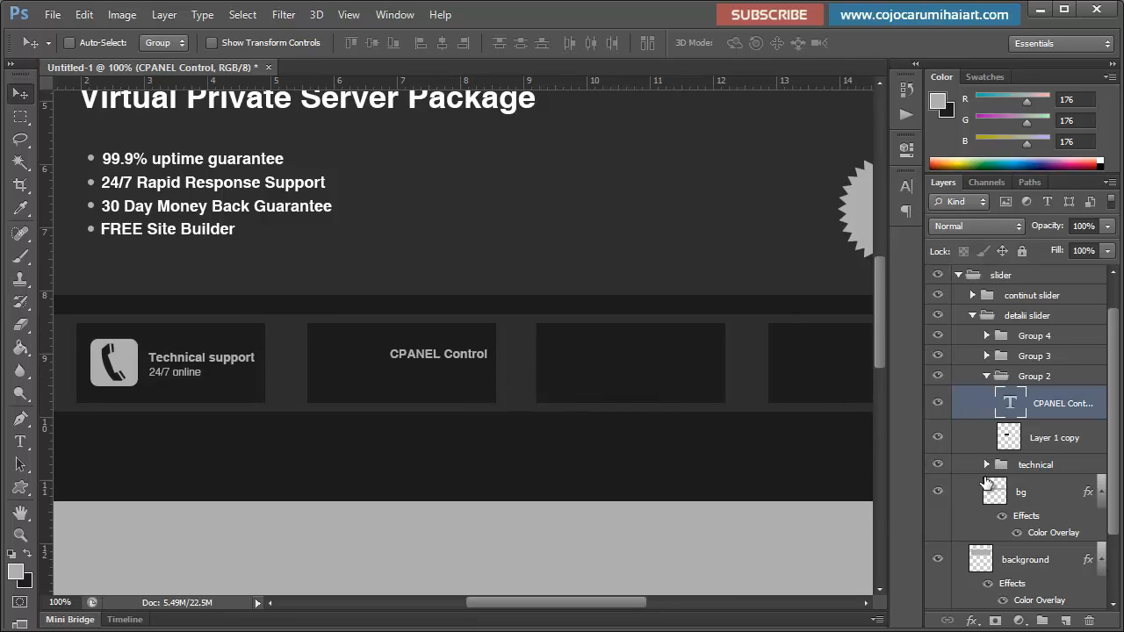
Step: Add a text layer reading "Security" in Group 2 and place it below "CPANEL Control" in the second box
{"action": "left_click", "coordinate": [1065, 621]}
{"action": "key", "text": "t"}
{"action": "left_click", "coordinate": [379, 386]}
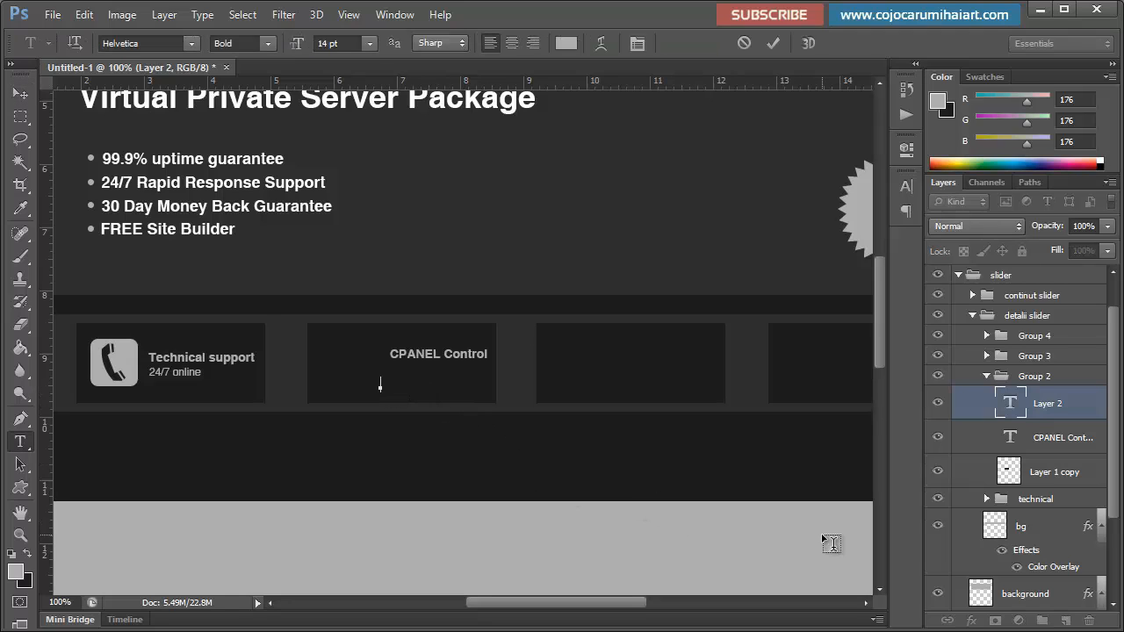
{"action": "type", "text": "Security"}
{"action": "left_click", "coordinate": [19, 93]}
{"action": "left_click_drag", "start_coordinate": [457, 391], "coordinate": [481, 388]}
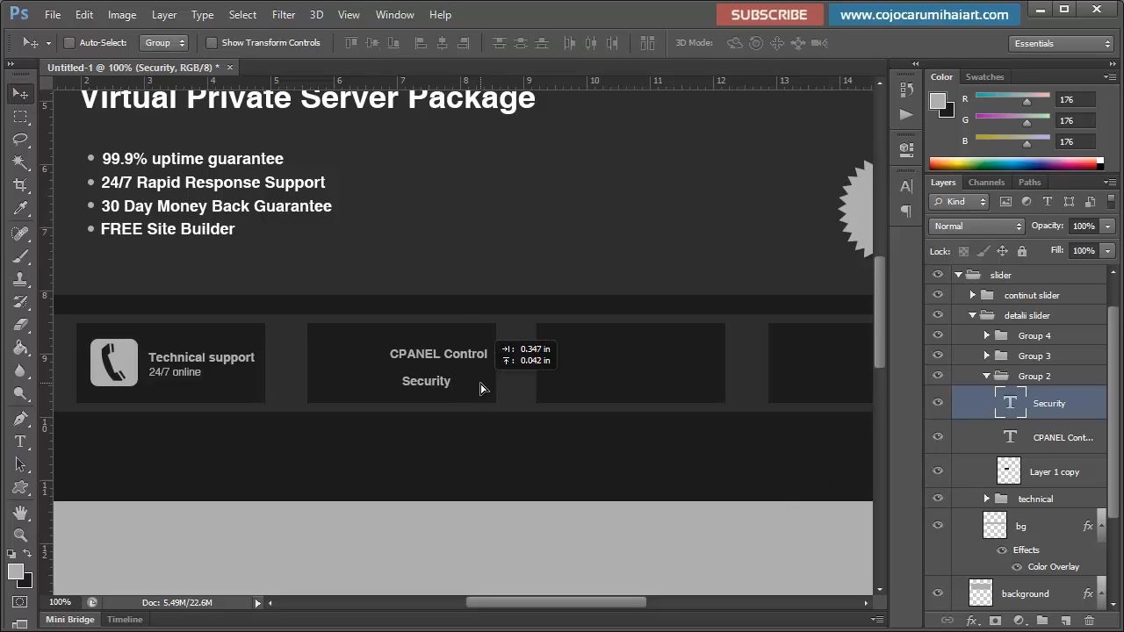
Step: Set the "Security" text to Regular style at 12 pt and left-align it close beneath "CPANEL Control"
{"action": "left_click", "coordinate": [907, 186]}
{"action": "left_click", "coordinate": [871, 195]}
{"action": "left_click", "coordinate": [843, 213]}
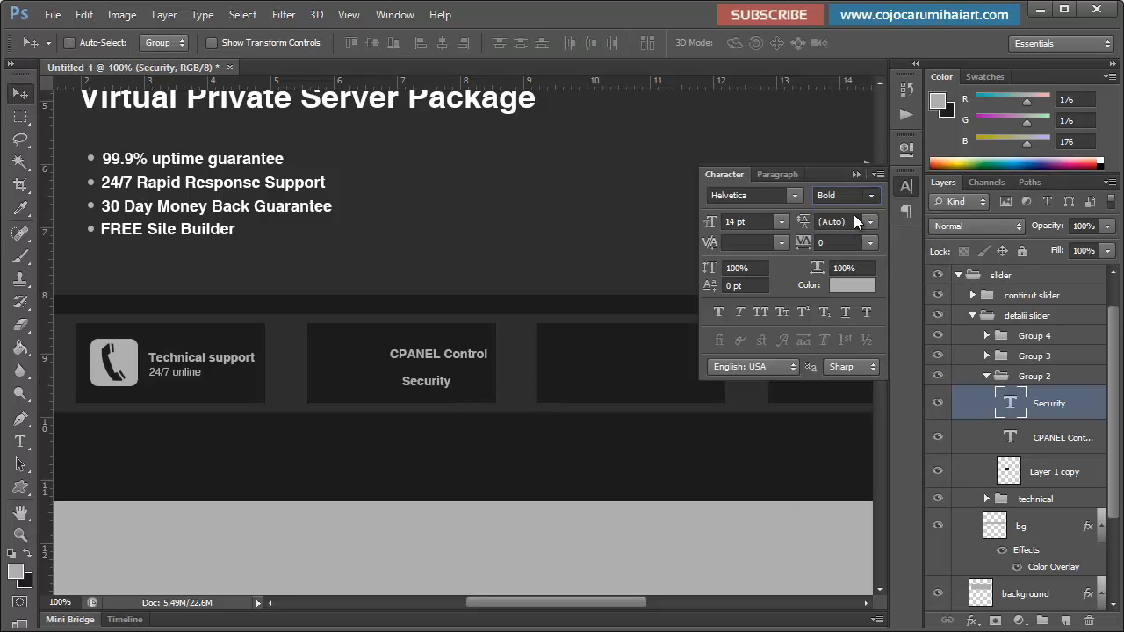
{"action": "left_click", "coordinate": [781, 221]}
{"action": "left_click", "coordinate": [762, 364]}
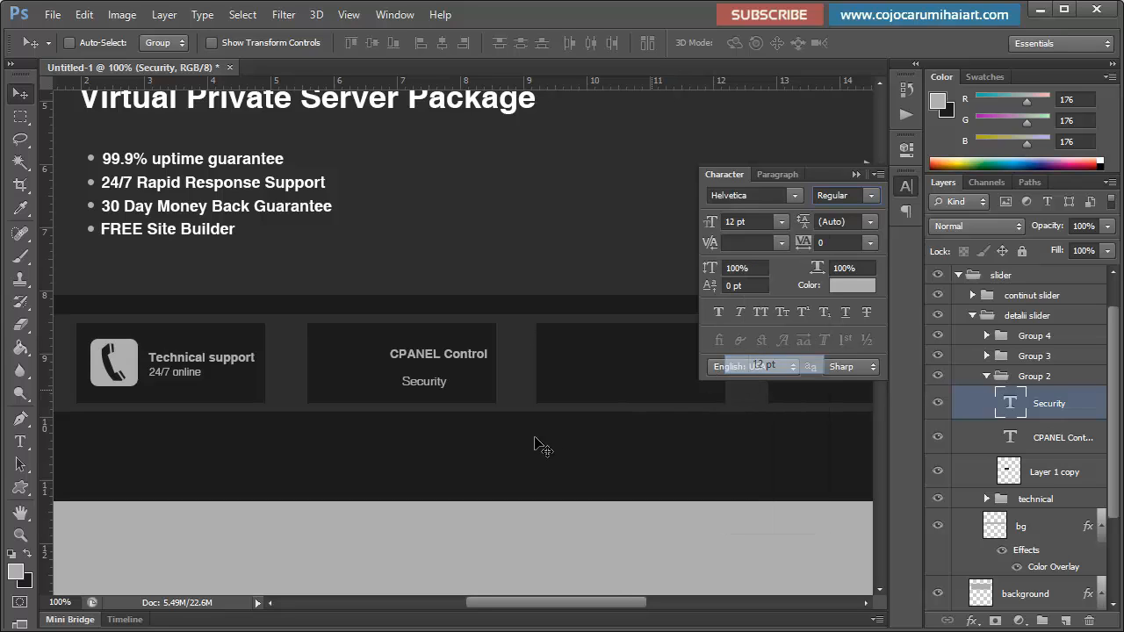
{"action": "left_click_drag", "start_coordinate": [497, 419], "coordinate": [482, 401]}
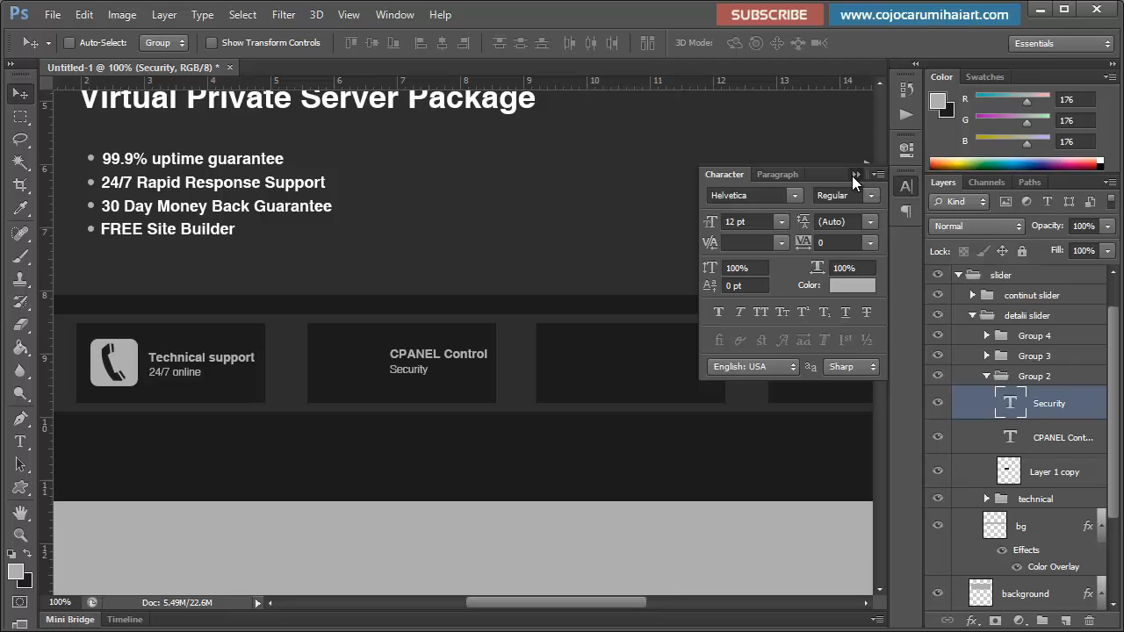
{"action": "left_click", "coordinate": [854, 175]}
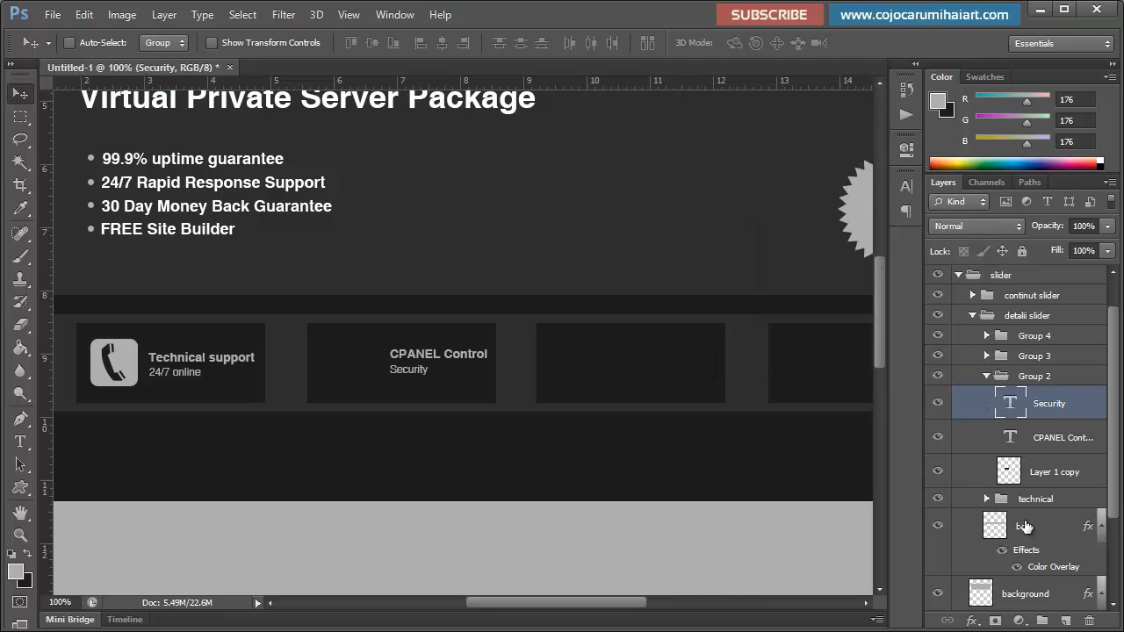
Step: Draw a light grey wrench and hammer custom shape on a new layer in Group 2, left of the text in the second box
{"action": "left_click", "coordinate": [1065, 619]}
{"action": "left_click_drag", "start_coordinate": [20, 487], "coordinate": [125, 575]}
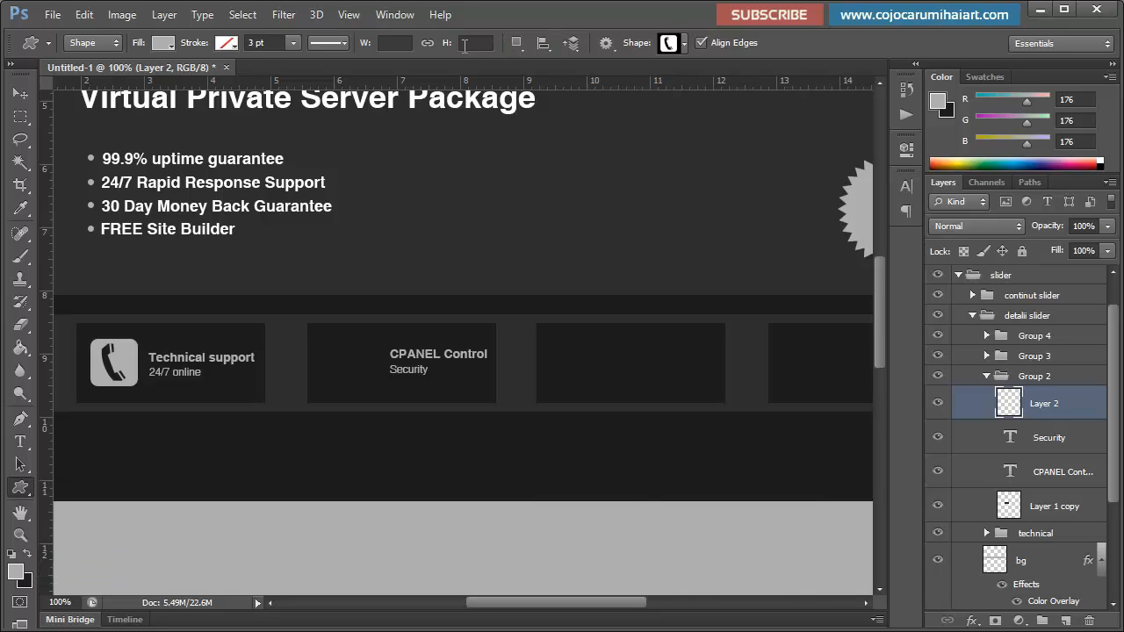
{"action": "left_click", "coordinate": [684, 43]}
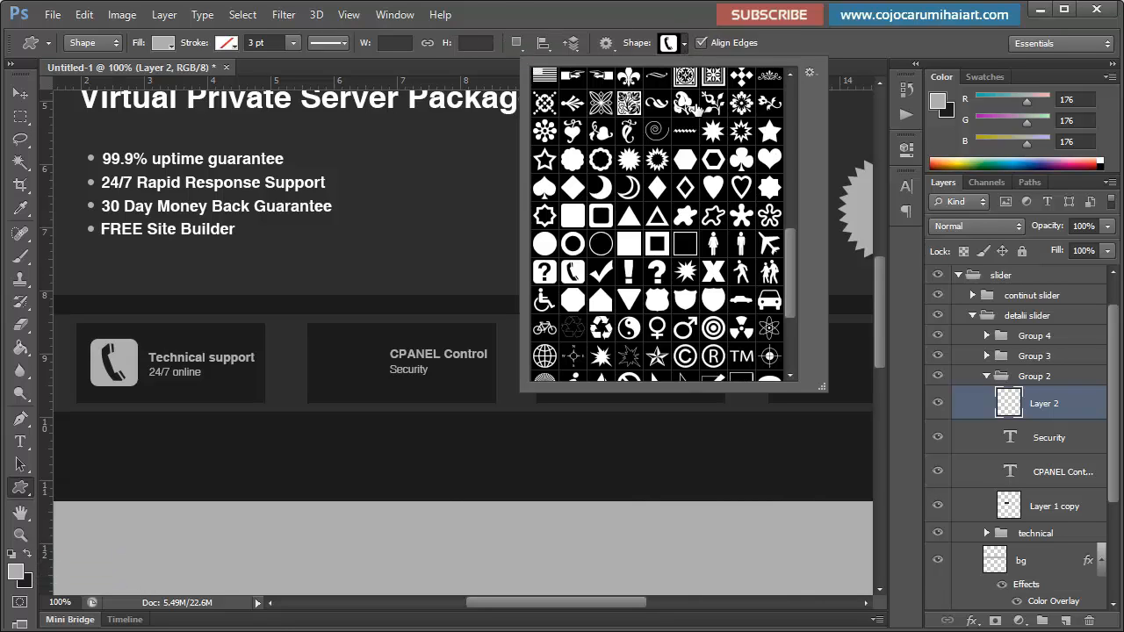
{"action": "left_click_drag", "start_coordinate": [795, 271], "coordinate": [803, 332]}
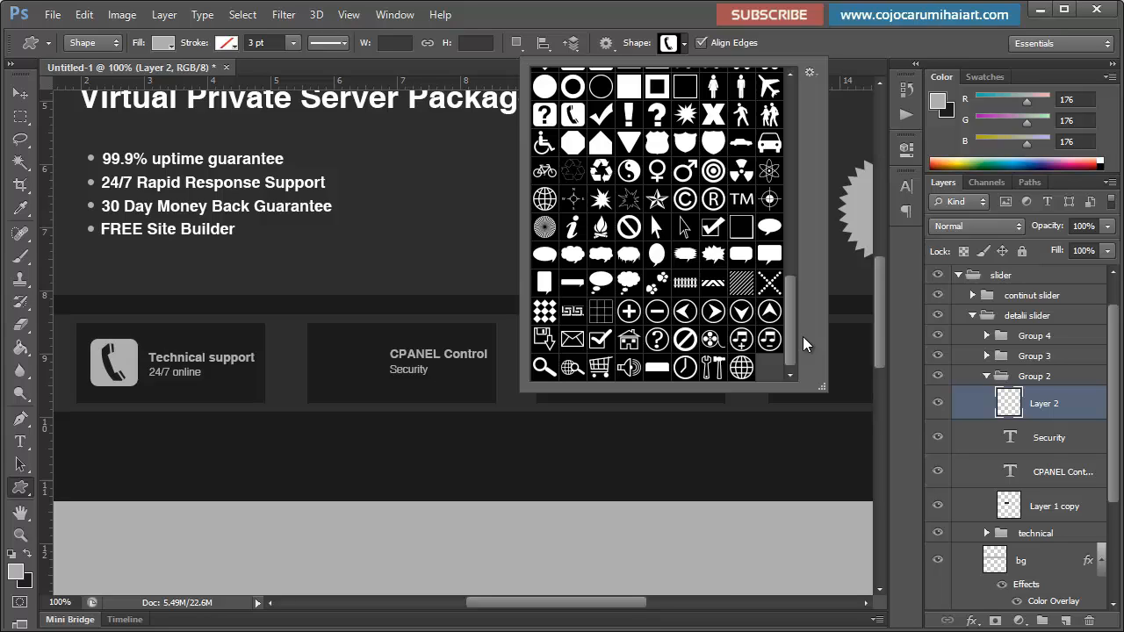
{"action": "left_click", "coordinate": [704, 369]}
{"action": "left_click", "coordinate": [338, 353]}
{"action": "mouse_move", "coordinate": [342, 349]}
{"action": "left_mouse_down"}
{"action": "mouse_move", "coordinate": [389, 397]}
{"action": "mouse_move", "coordinate": [342, 362]}
{"action": "left_mouse_up"}
{"action": "left_click", "coordinate": [20, 93]}
Step: Collapse Group 2 and rename it "cpanel"
{"action": "left_click", "coordinate": [1033, 375]}
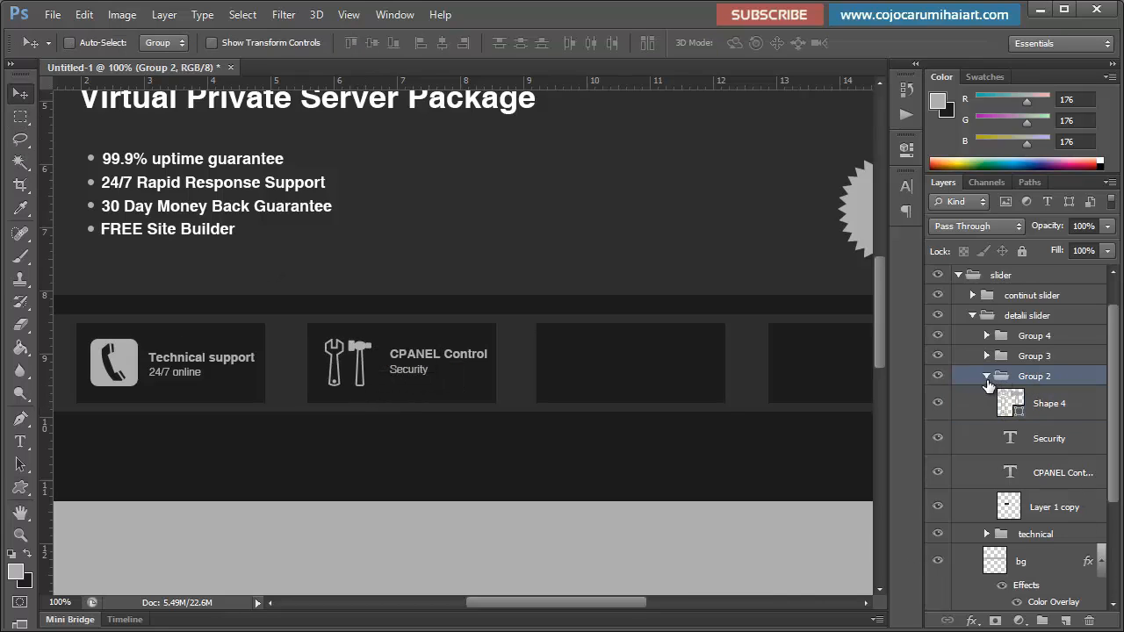
{"action": "left_click", "coordinate": [986, 376]}
{"action": "double_click", "coordinate": [1044, 376]}
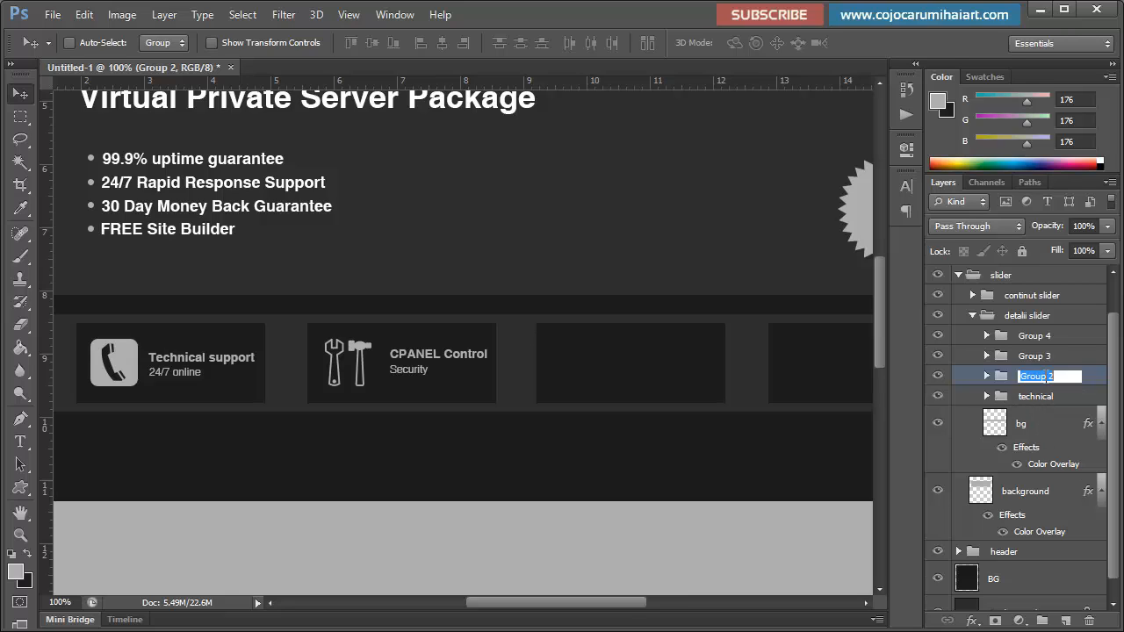
{"action": "type", "text": "cpanel"}
{"action": "key", "text": "Return"}
Step: Add a text layer reading "99.9% UPTIME" in Group 3 and place it near the top centre of the third box
{"action": "left_click", "coordinate": [986, 356]}
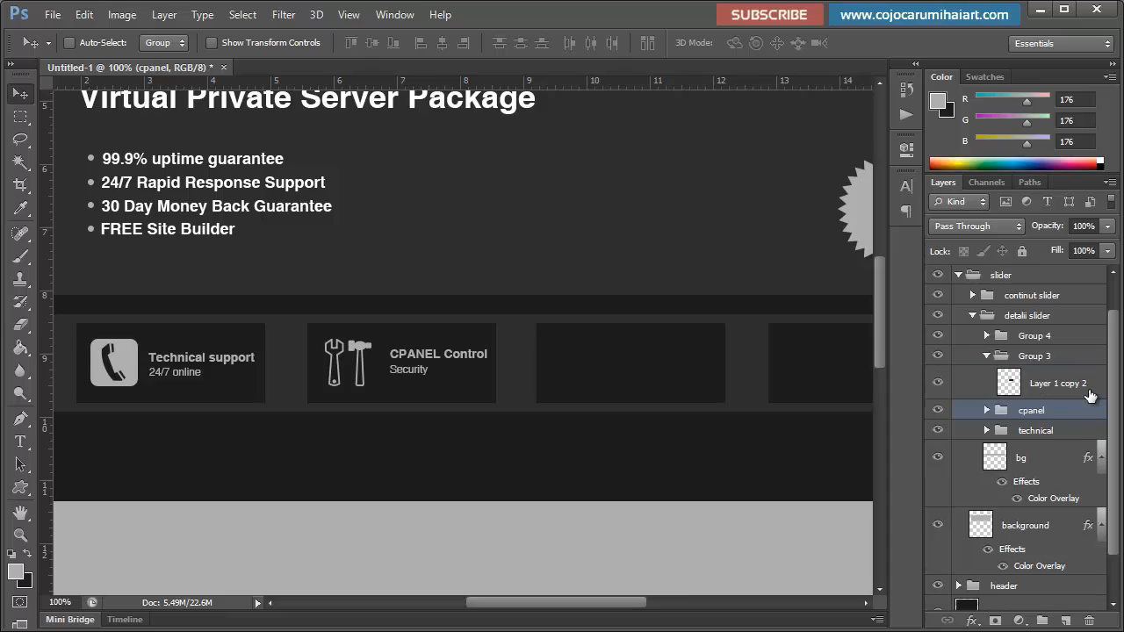
{"action": "left_click", "coordinate": [1054, 379]}
{"action": "left_click", "coordinate": [1065, 620]}
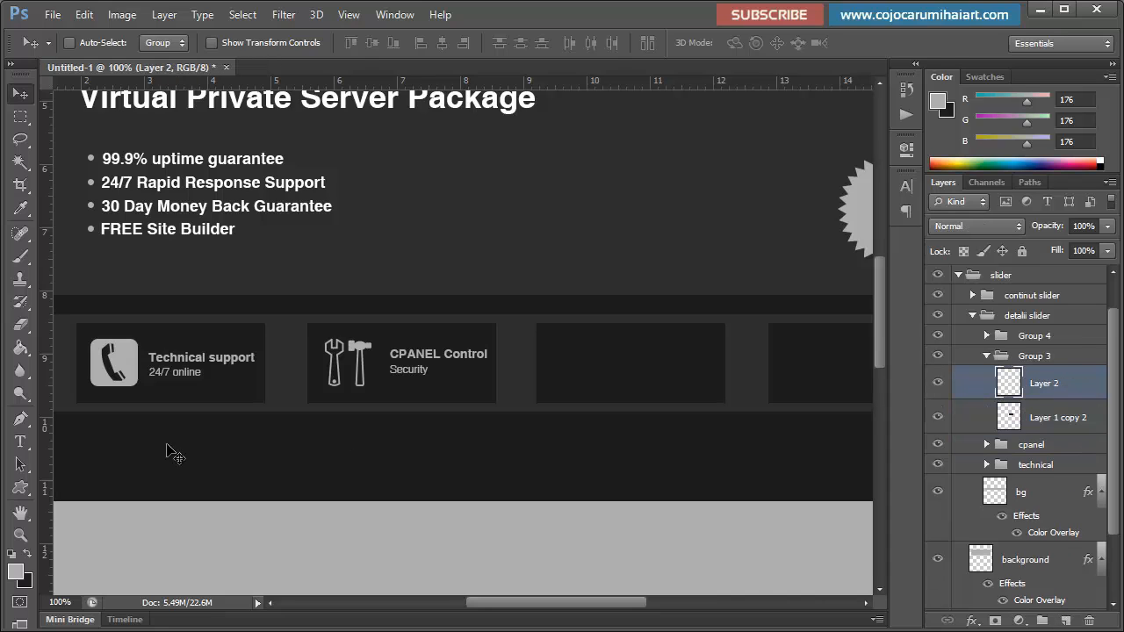
{"action": "left_click", "coordinate": [20, 441]}
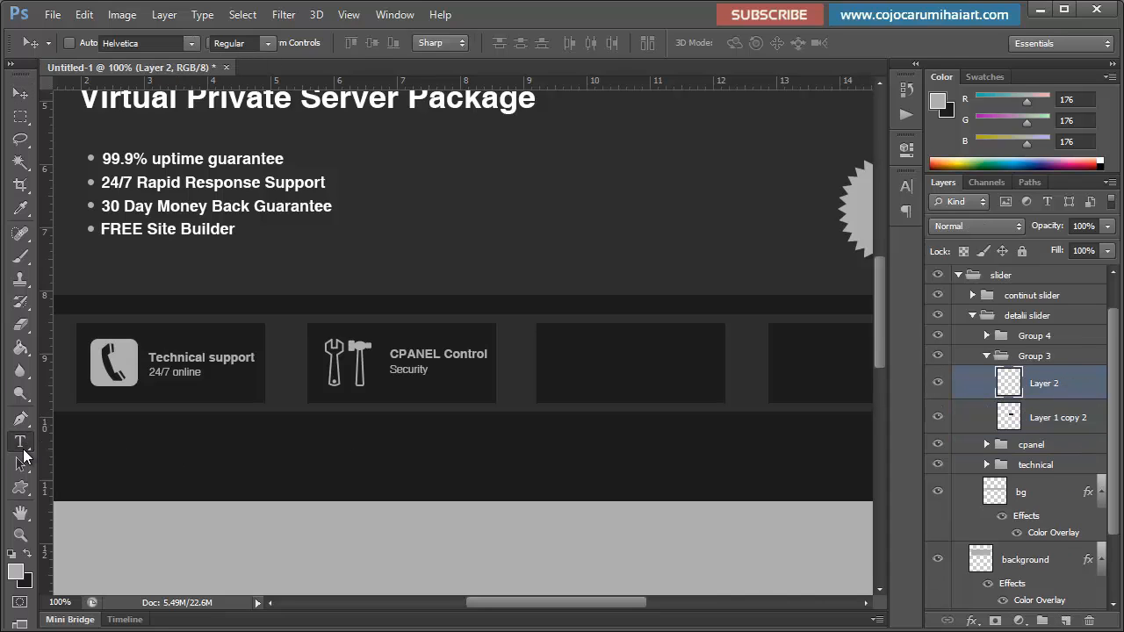
{"action": "left_click", "coordinate": [553, 350]}
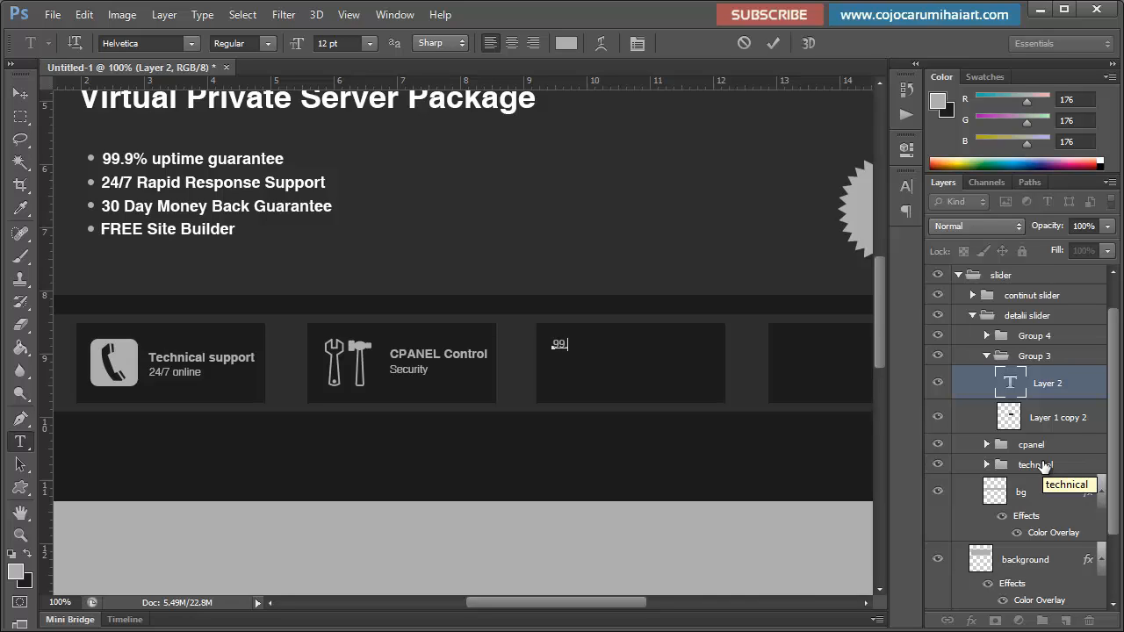
{"action": "type", "text": "99.9% UPTIME"}
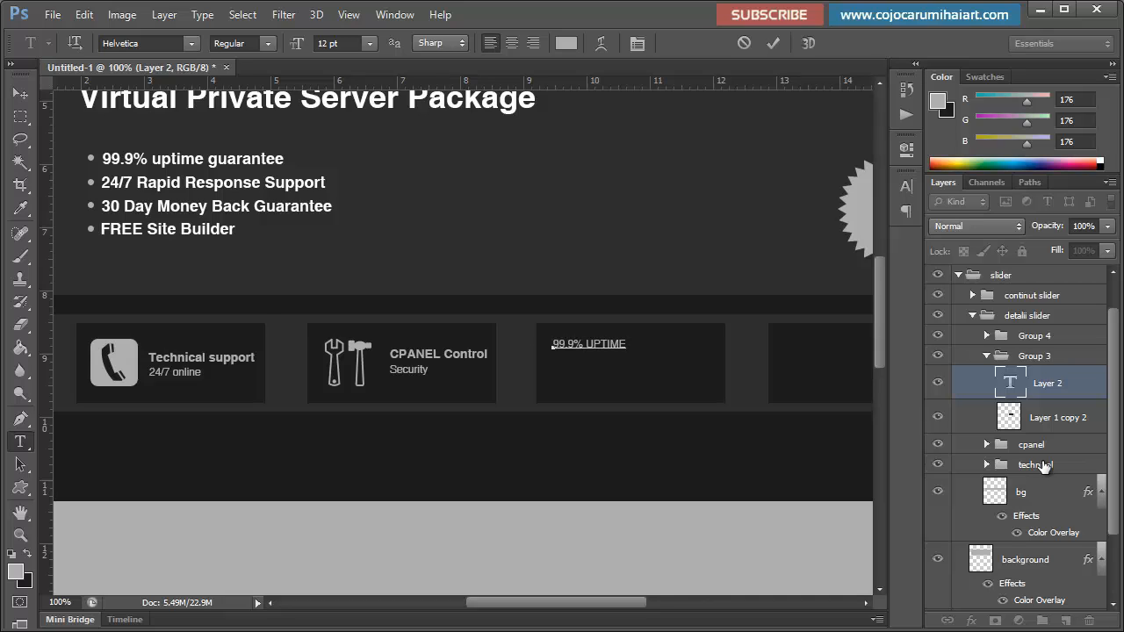
{"action": "left_click", "coordinate": [20, 93]}
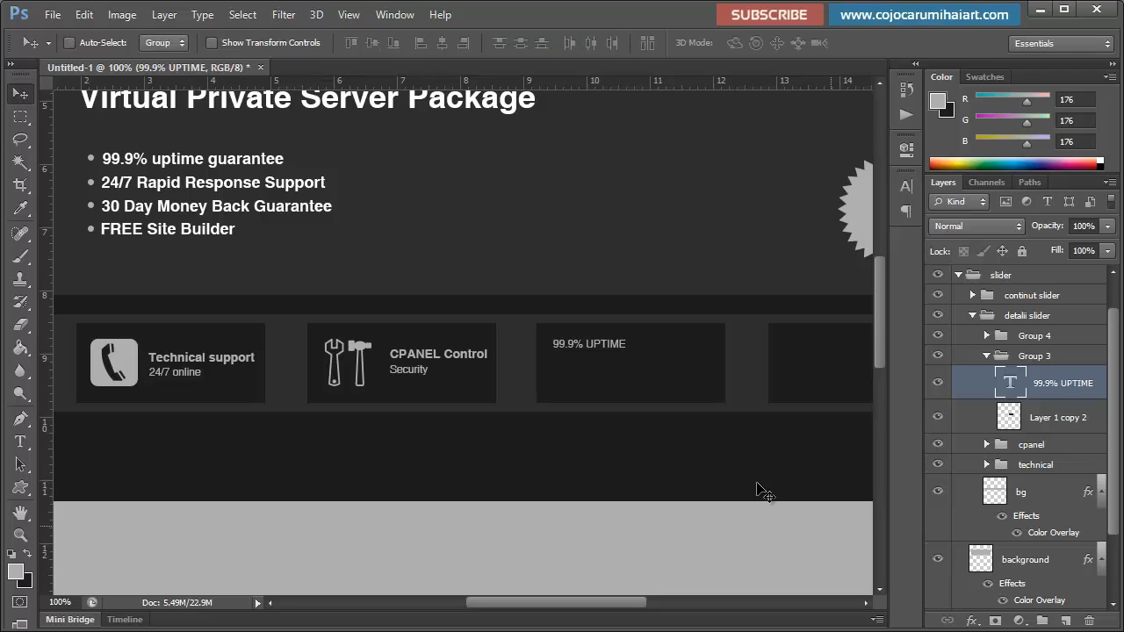
{"action": "left_click_drag", "start_coordinate": [689, 393], "coordinate": [721, 395]}
Step: Set the "99.9% UPTIME" text to Bold style at 14 pt
{"action": "left_click", "coordinate": [904, 187]}
{"action": "left_click", "coordinate": [843, 195]}
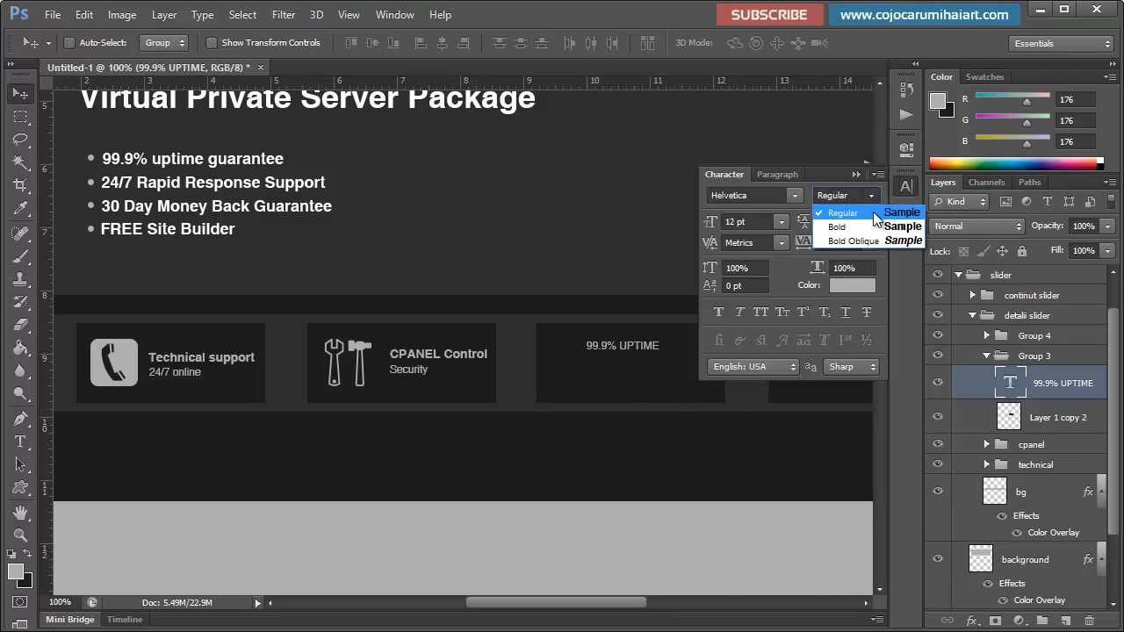
{"action": "left_click", "coordinate": [834, 226]}
{"action": "left_click", "coordinate": [781, 222]}
{"action": "left_click", "coordinate": [763, 384]}
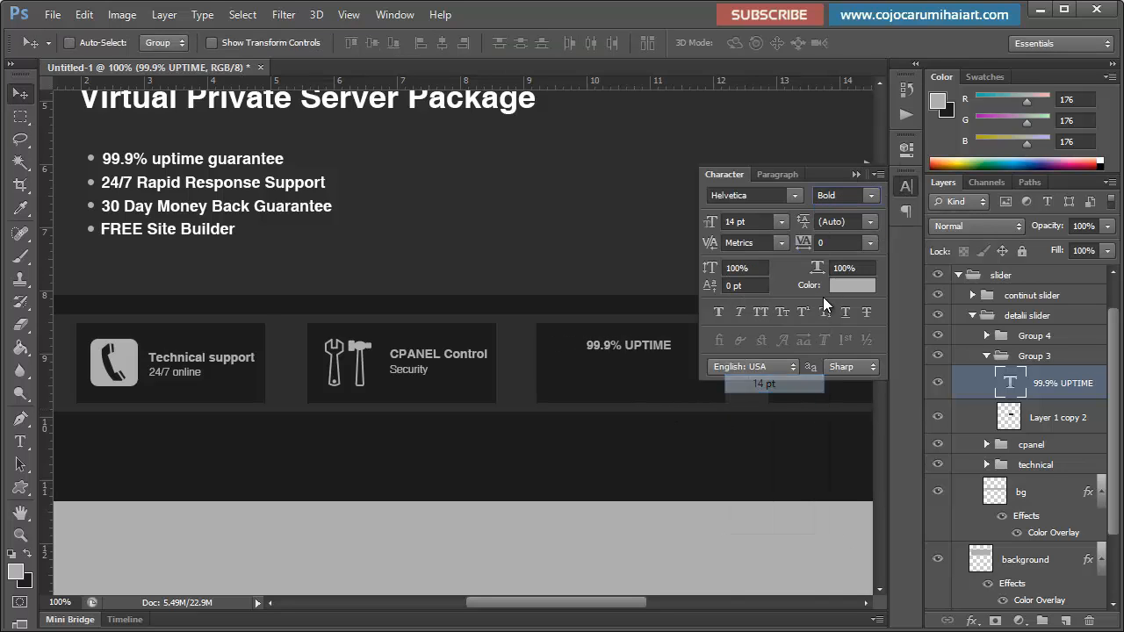
Step: Shift the "99.9% UPTIME" text to the right within the third box and add a "Guaranteed" text layer directly beneath it
{"action": "left_click", "coordinate": [768, 293]}
{"action": "left_click_drag", "start_coordinate": [672, 381], "coordinate": [702, 387]}
{"action": "left_click", "coordinate": [1065, 621]}
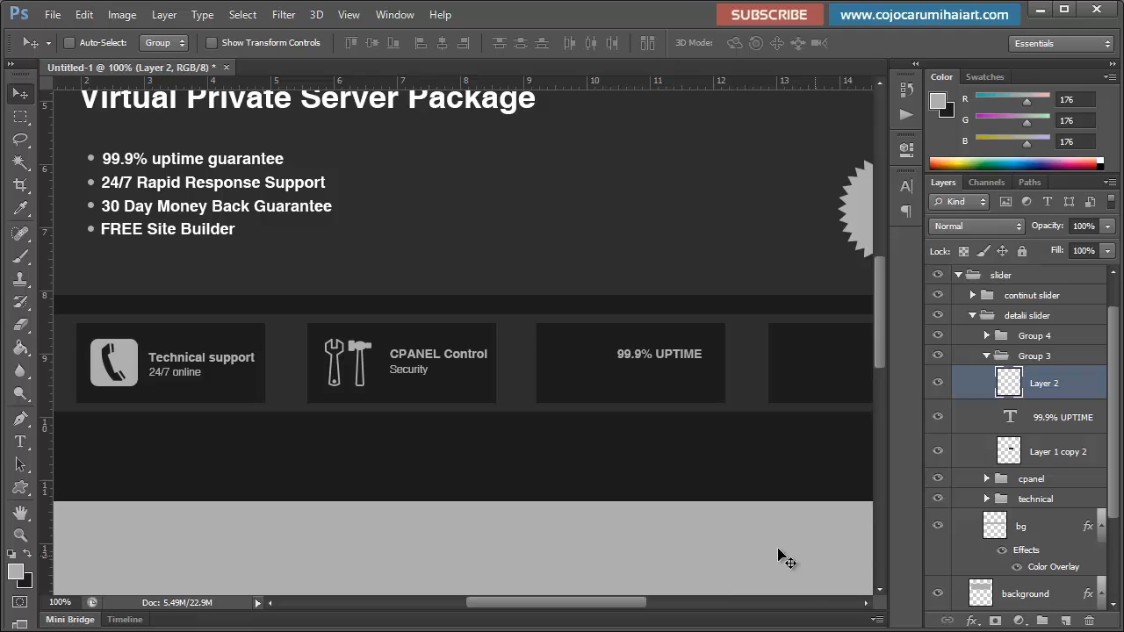
{"action": "key", "text": "t"}
{"action": "left_click", "coordinate": [623, 390]}
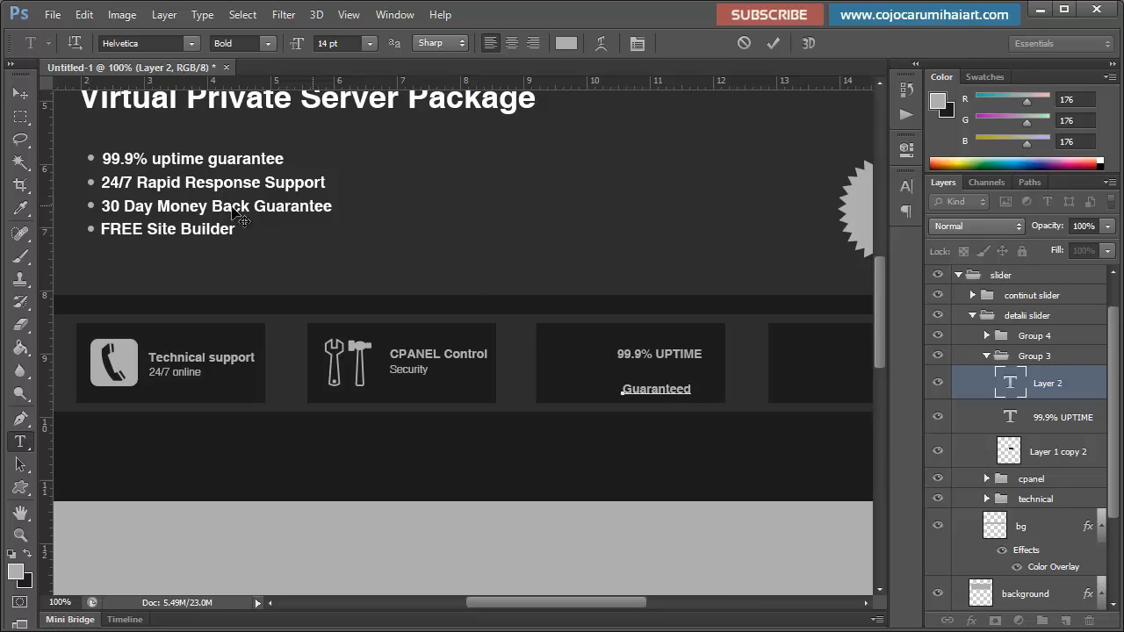
{"action": "left_click", "coordinate": [21, 93]}
{"action": "left_click_drag", "start_coordinate": [654, 390], "coordinate": [645, 376]}
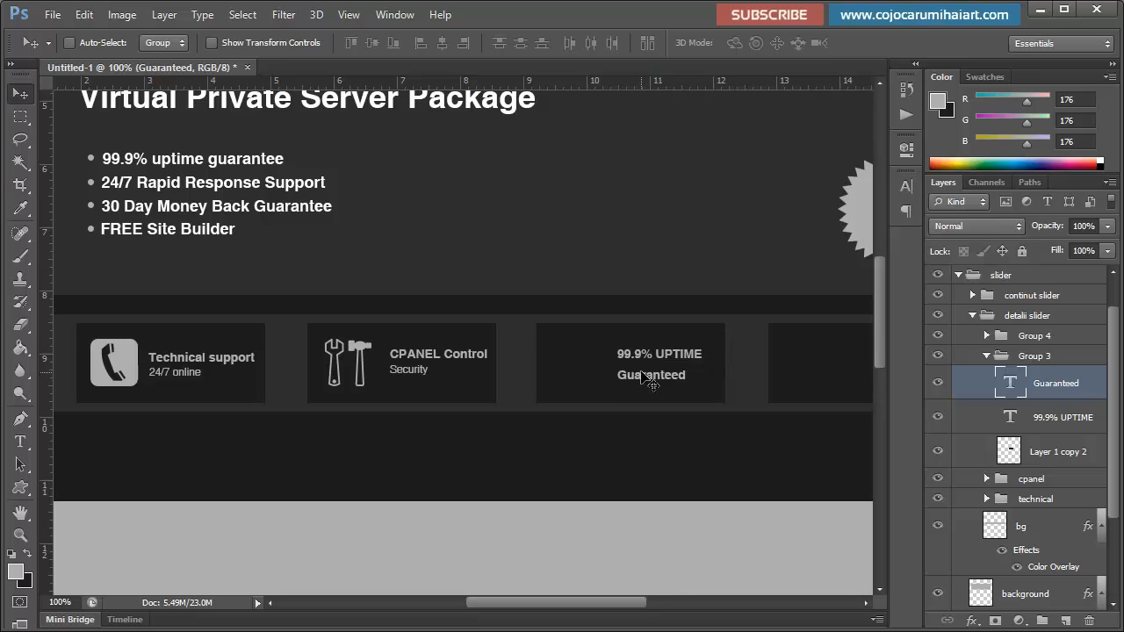
Step: Set the "Guaranteed" text to Regular style at 12 pt and align it closely under "99.9% UPTIME"
{"action": "left_click", "coordinate": [914, 185]}
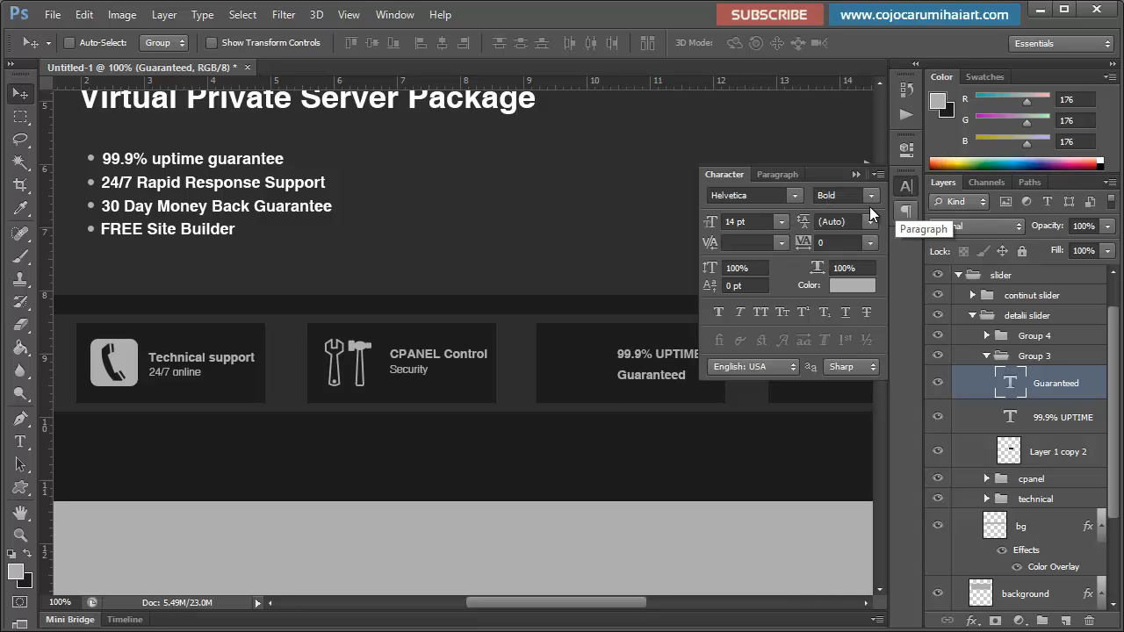
{"action": "left_click", "coordinate": [869, 195]}
{"action": "left_click", "coordinate": [868, 216]}
{"action": "left_click", "coordinate": [781, 221]}
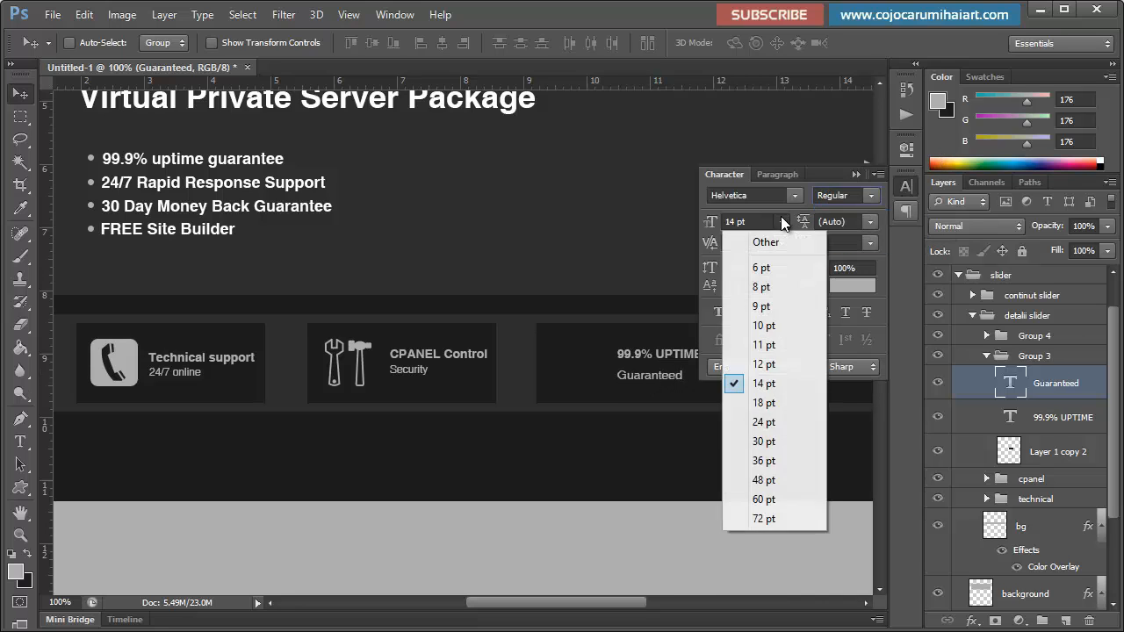
{"action": "left_click", "coordinate": [763, 363]}
{"action": "left_click", "coordinate": [856, 174]}
{"action": "left_click_drag", "start_coordinate": [645, 410], "coordinate": [640, 418]}
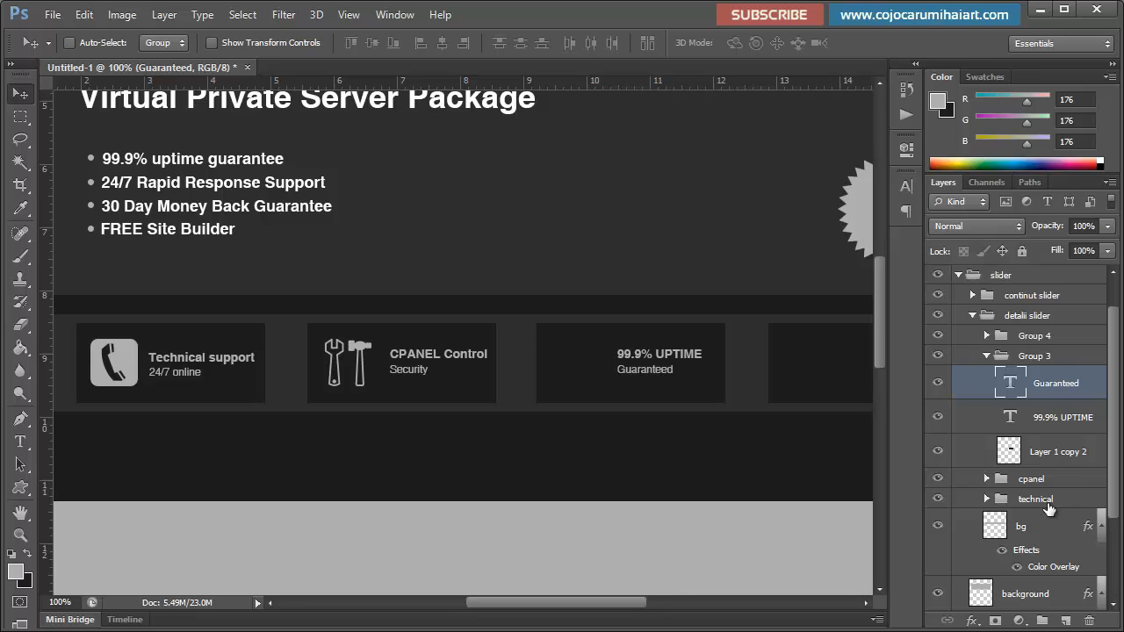
Step: Draw a light grey check mark custom shape about 64 × 62 px on a new layer in Group 3
{"action": "left_click", "coordinate": [1063, 619]}
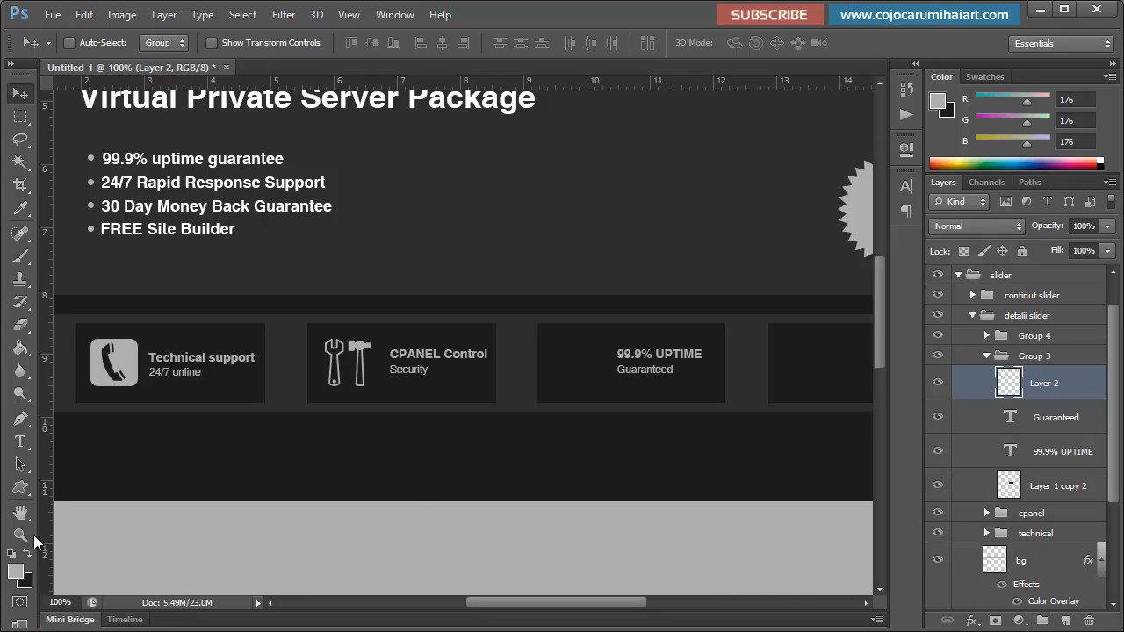
{"action": "left_click", "coordinate": [20, 489]}
{"action": "left_click", "coordinate": [71, 566]}
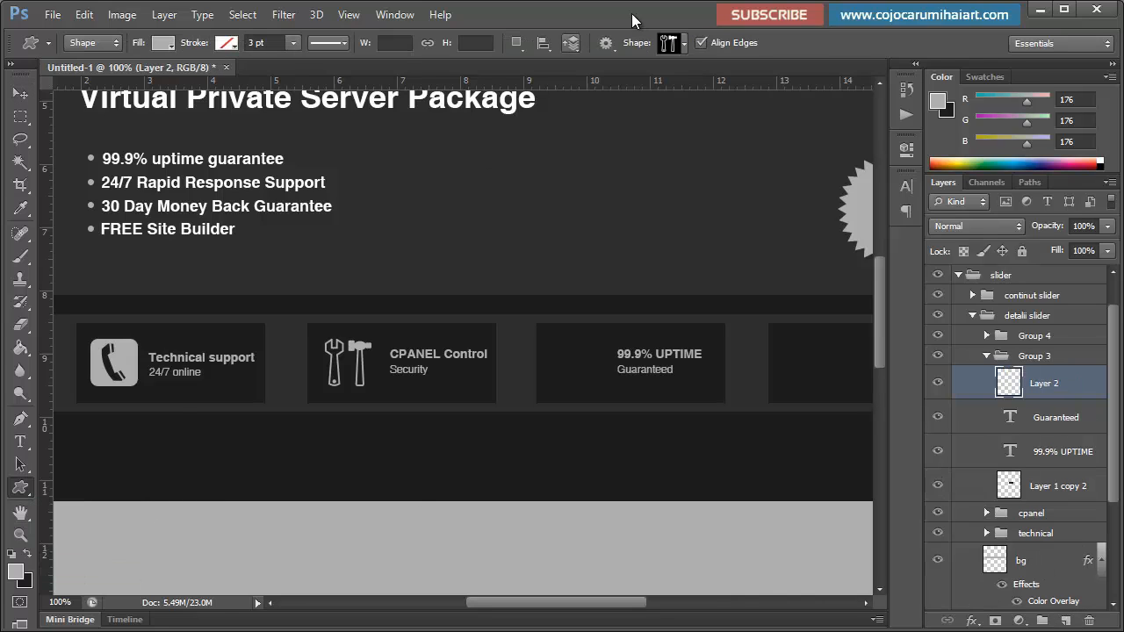
{"action": "left_click", "coordinate": [683, 46]}
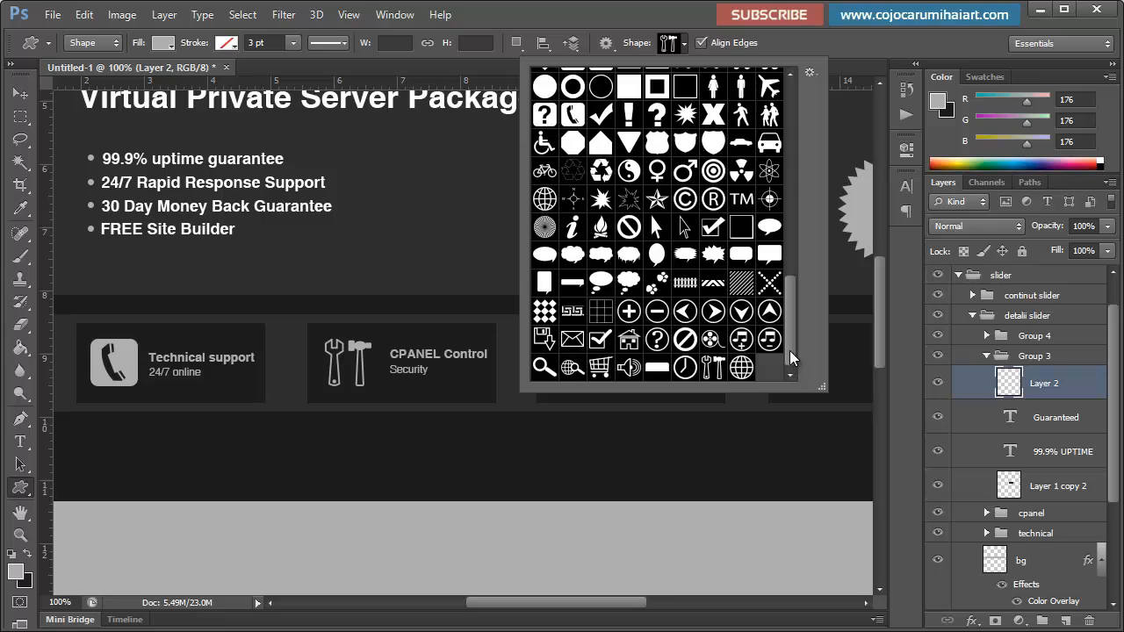
{"action": "left_click_drag", "start_coordinate": [792, 346], "coordinate": [807, 301]}
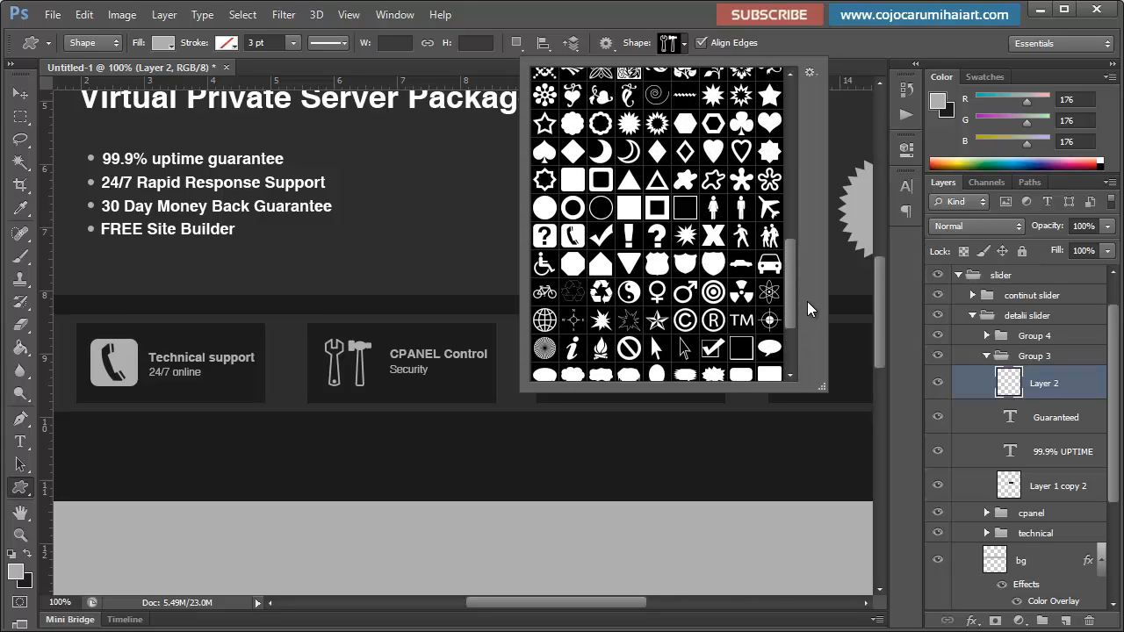
{"action": "left_click_drag", "start_coordinate": [806, 301], "coordinate": [793, 281]}
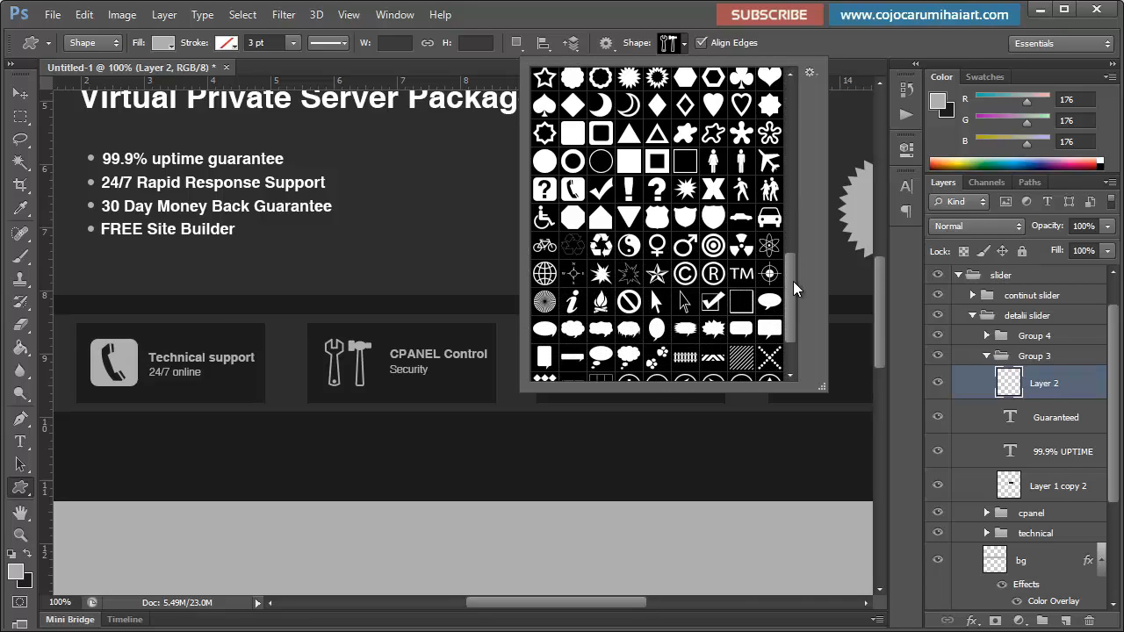
{"action": "left_click", "coordinate": [600, 188]}
{"action": "left_click_drag", "start_coordinate": [433, 347], "coordinate": [489, 401]}
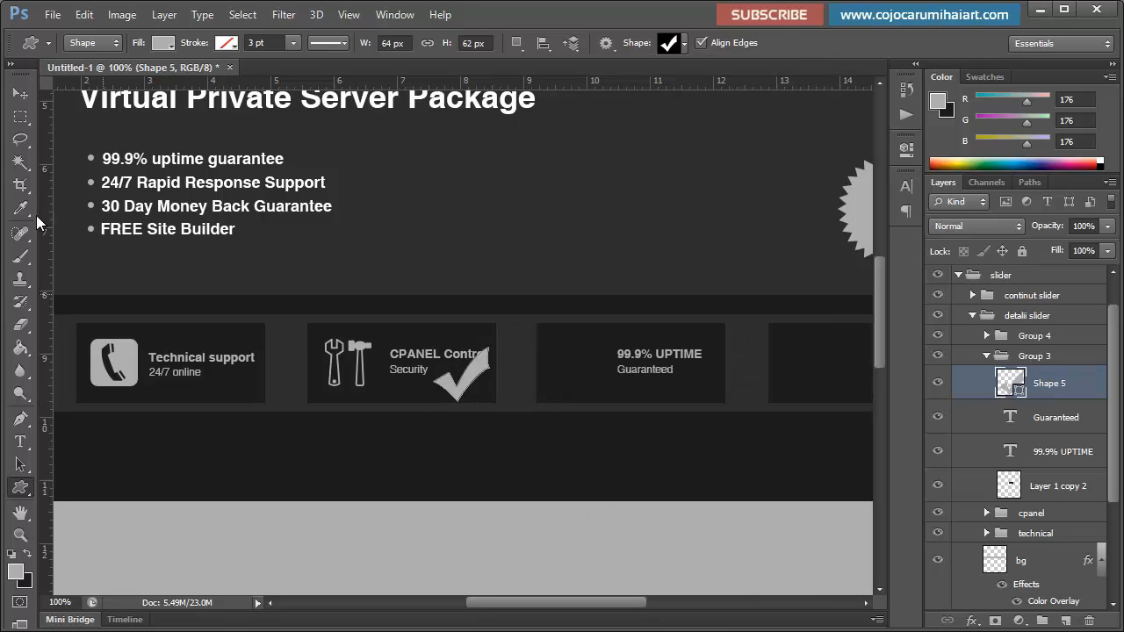
Step: Move the check mark to the left of the text in the third box and scale it down slightly
{"action": "left_click", "coordinate": [20, 98]}
{"action": "left_click_drag", "start_coordinate": [548, 437], "coordinate": [664, 427]}
{"action": "key", "text": "ctrl+t"}
{"action": "left_click_drag", "start_coordinate": [605, 390], "coordinate": [603, 386]}
{"action": "key", "text": "Return"}
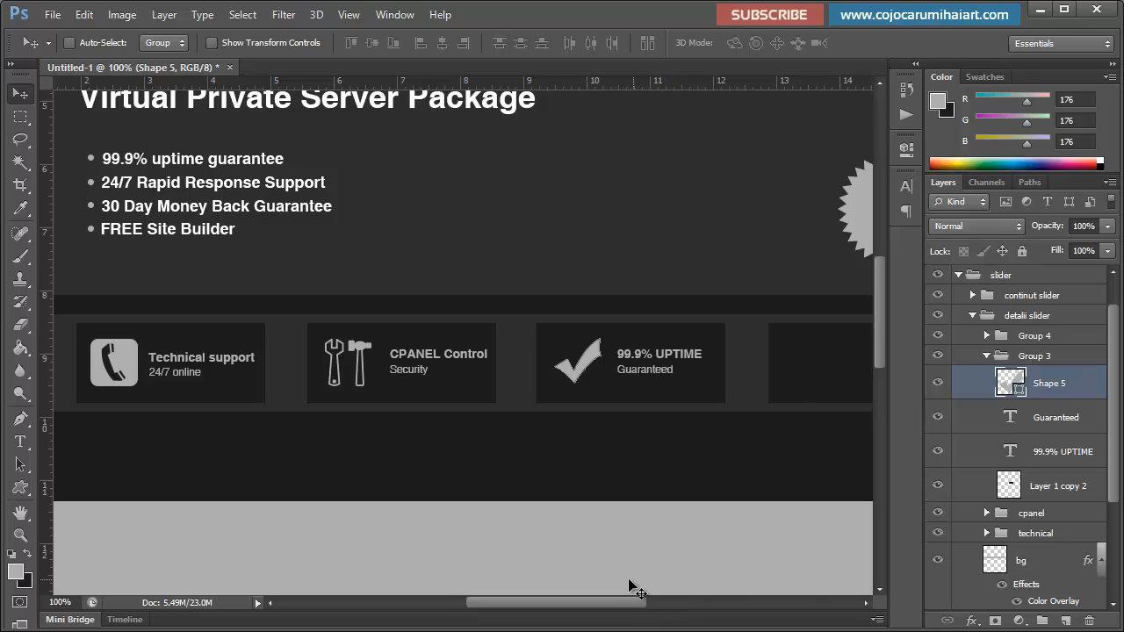
Step: Collapse Group 3, expand Group 4 and select the fourth box's layer
{"action": "left_click_drag", "start_coordinate": [625, 602], "coordinate": [665, 601]}
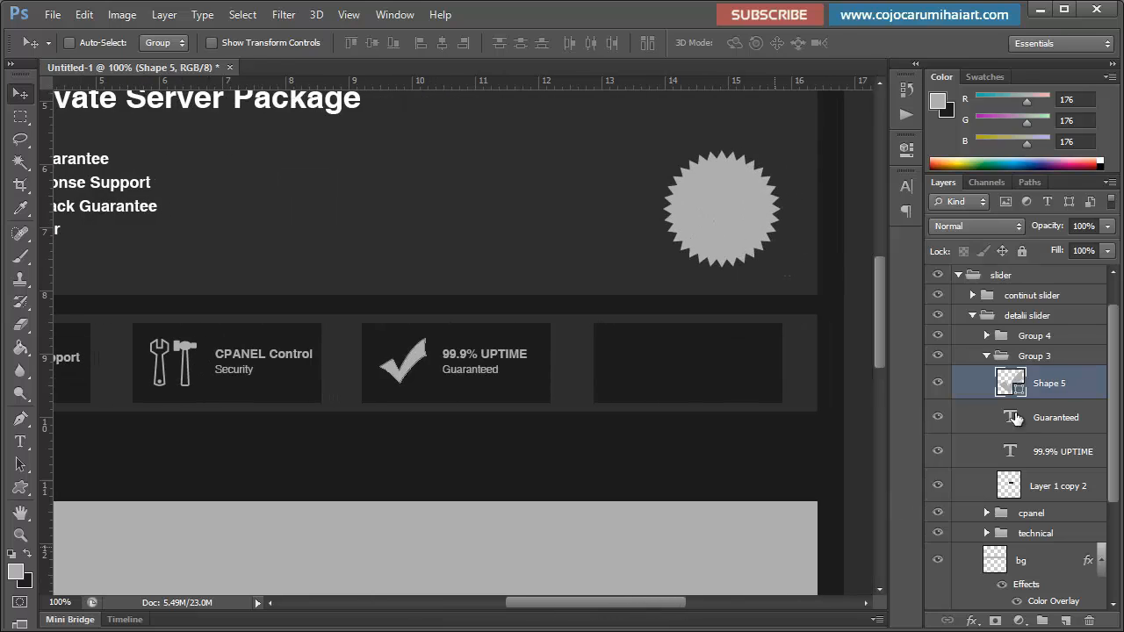
{"action": "left_click", "coordinate": [986, 356]}
{"action": "left_click", "coordinate": [984, 334]}
{"action": "left_click", "coordinate": [987, 336]}
{"action": "left_click", "coordinate": [1045, 368]}
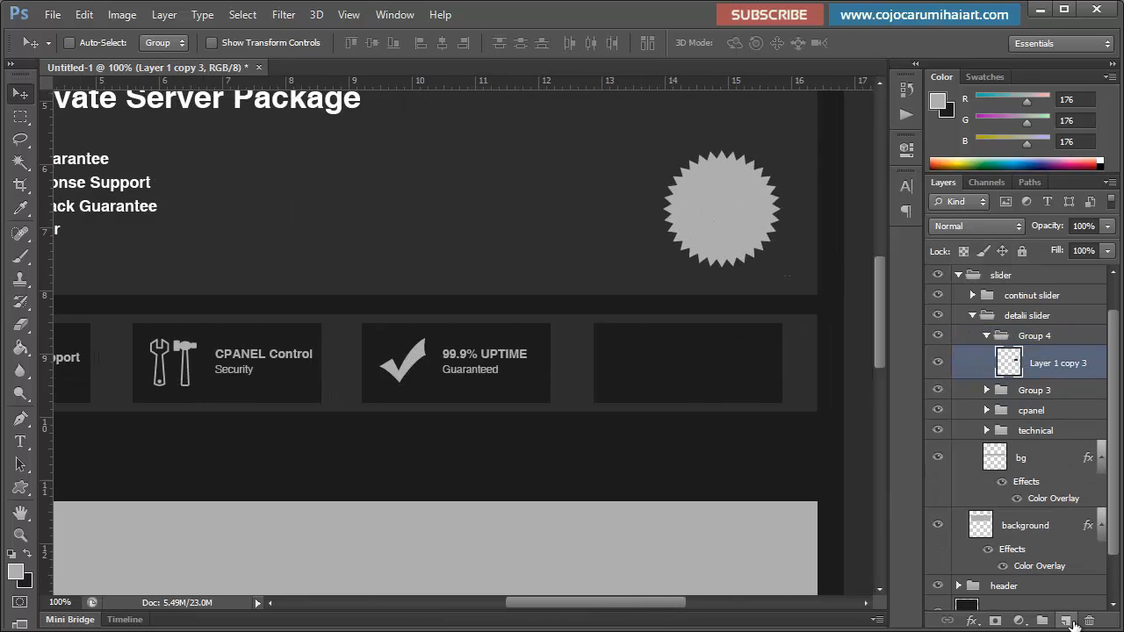
Step: Add a text layer reading "WHY CHOOSE US?" in Group 4, in the upper part of the fourth box
{"action": "left_click", "coordinate": [1065, 621]}
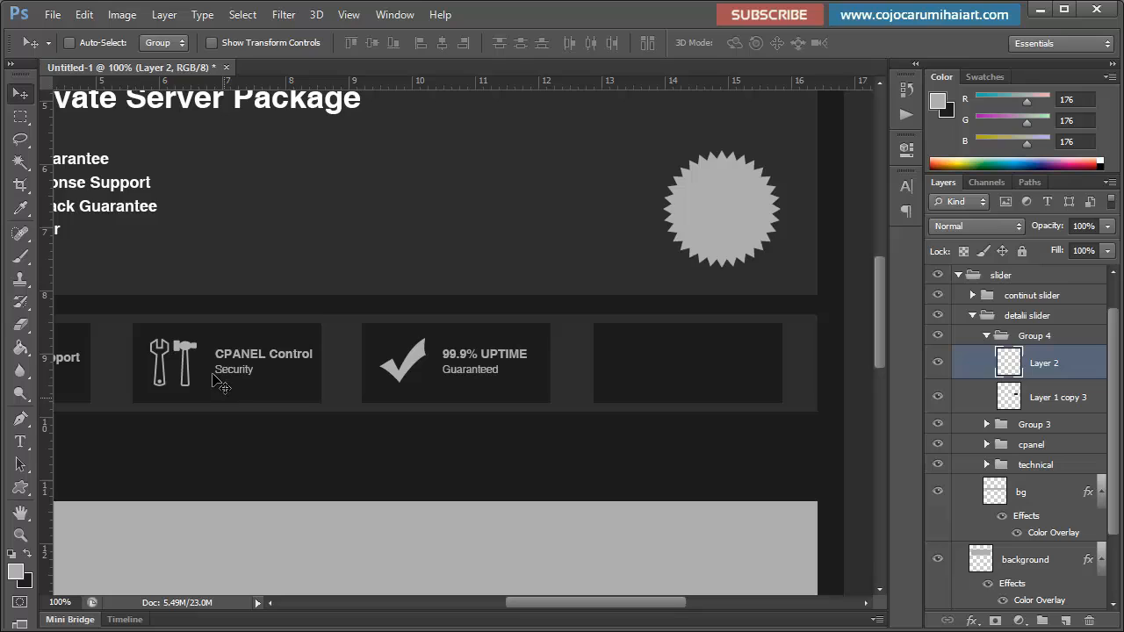
{"action": "left_click", "coordinate": [20, 442]}
{"action": "left_click", "coordinate": [625, 358]}
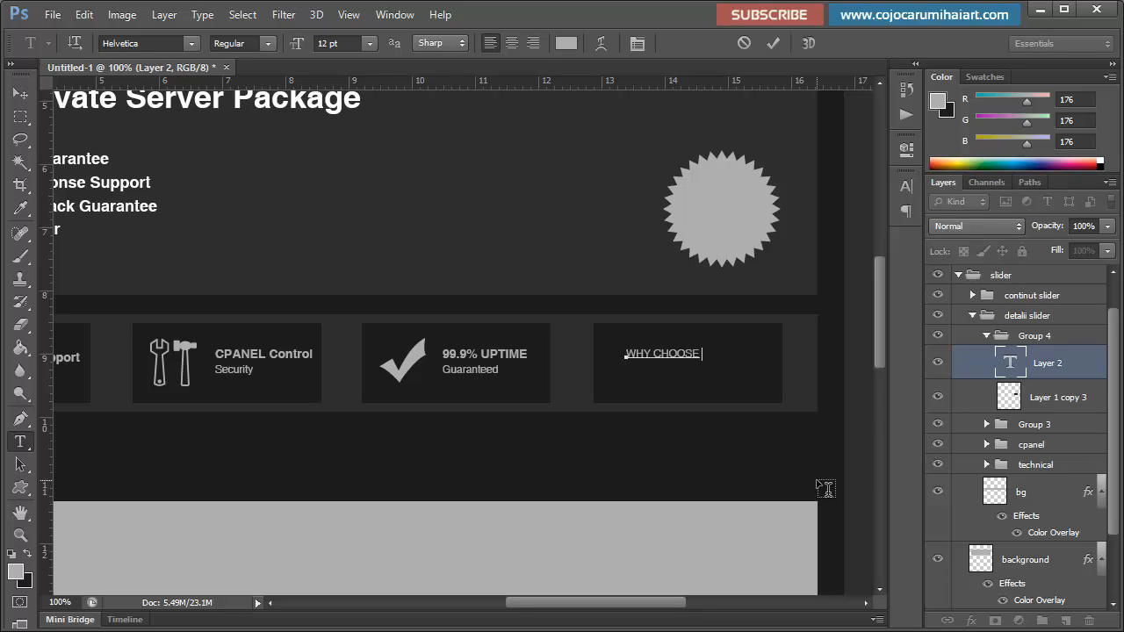
{"action": "type", "text": "WHY CHOOSE US?"}
{"action": "left_click", "coordinate": [20, 94]}
Step: Set the "WHY CHOOSE US?" text to Bold style at 14 pt and nudge it slightly right and down
{"action": "left_click", "coordinate": [905, 186]}
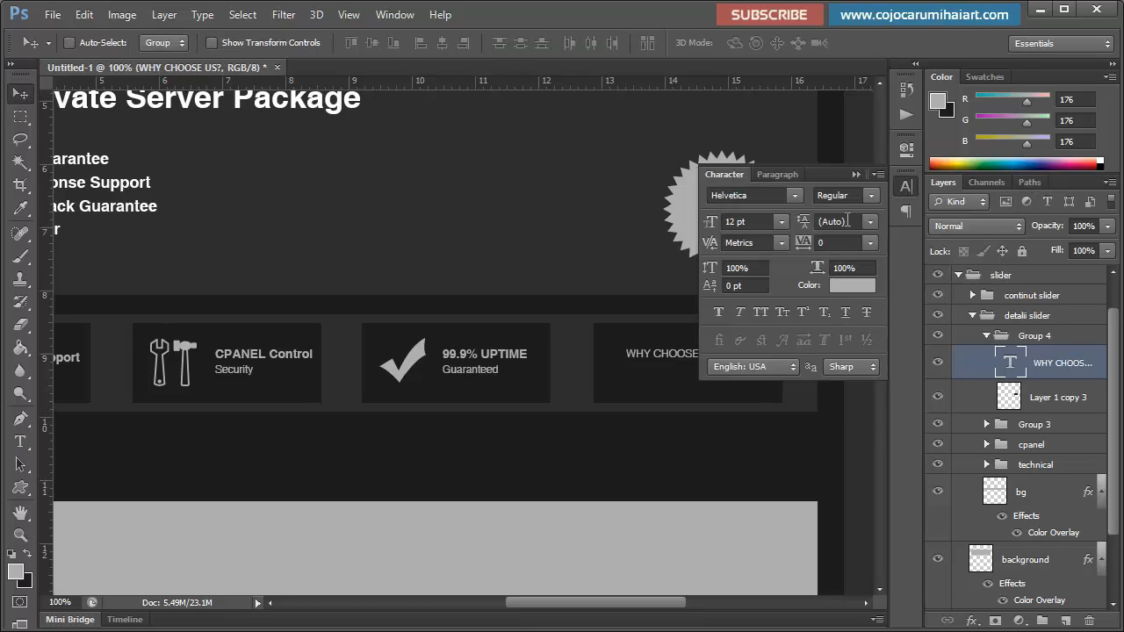
{"action": "left_click", "coordinate": [781, 222]}
{"action": "left_click", "coordinate": [870, 195]}
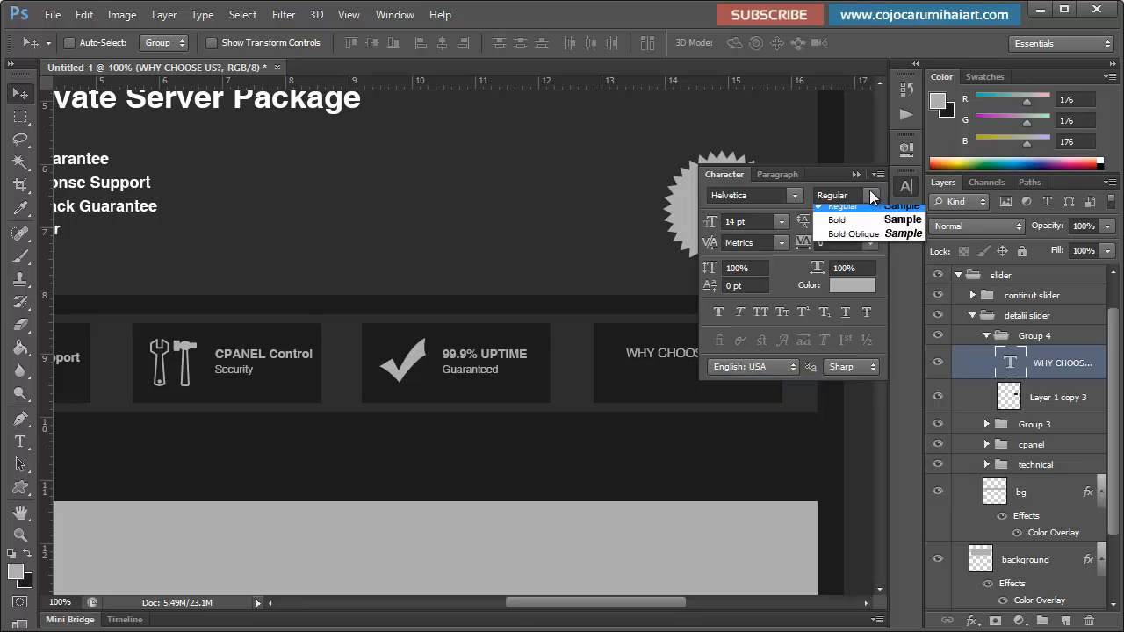
{"action": "left_click", "coordinate": [834, 227]}
{"action": "left_click", "coordinate": [859, 174]}
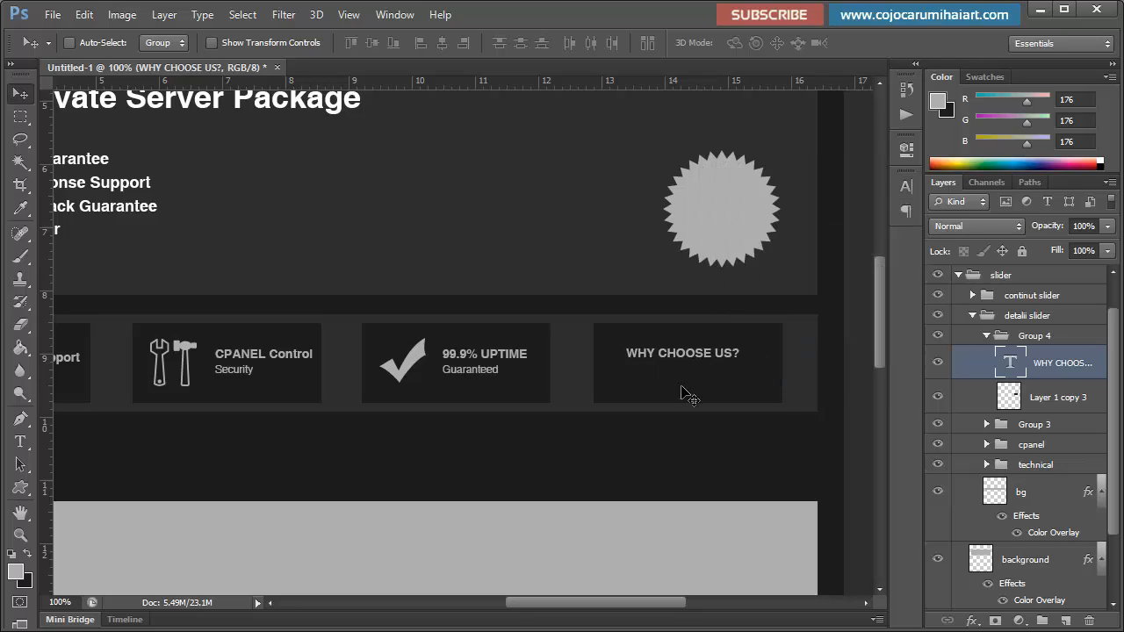
{"action": "mouse_move", "coordinate": [766, 413]}
{"action": "left_mouse_down"}
{"action": "mouse_move", "coordinate": [788, 414]}
{"action": "mouse_move", "coordinate": [771, 414]}
{"action": "left_mouse_up"}
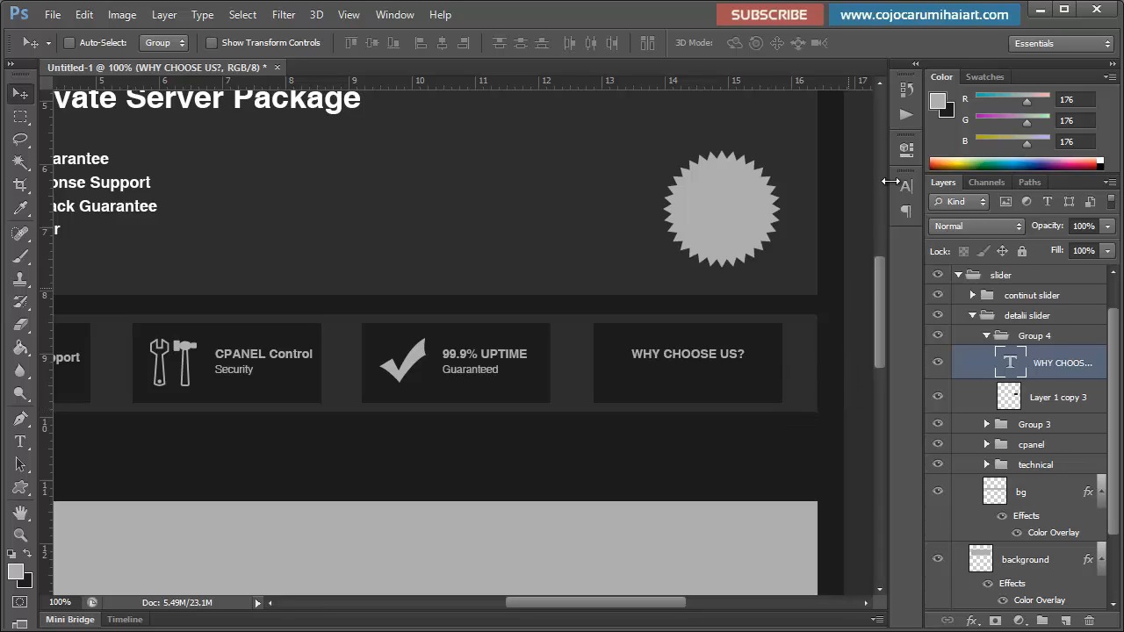
Step: Enlarge the "WHY CHOOSE US?" text to 18 pt and centre it horizontally in the upper part of the fourth box
{"action": "left_click", "coordinate": [905, 186]}
{"action": "left_click", "coordinate": [781, 221]}
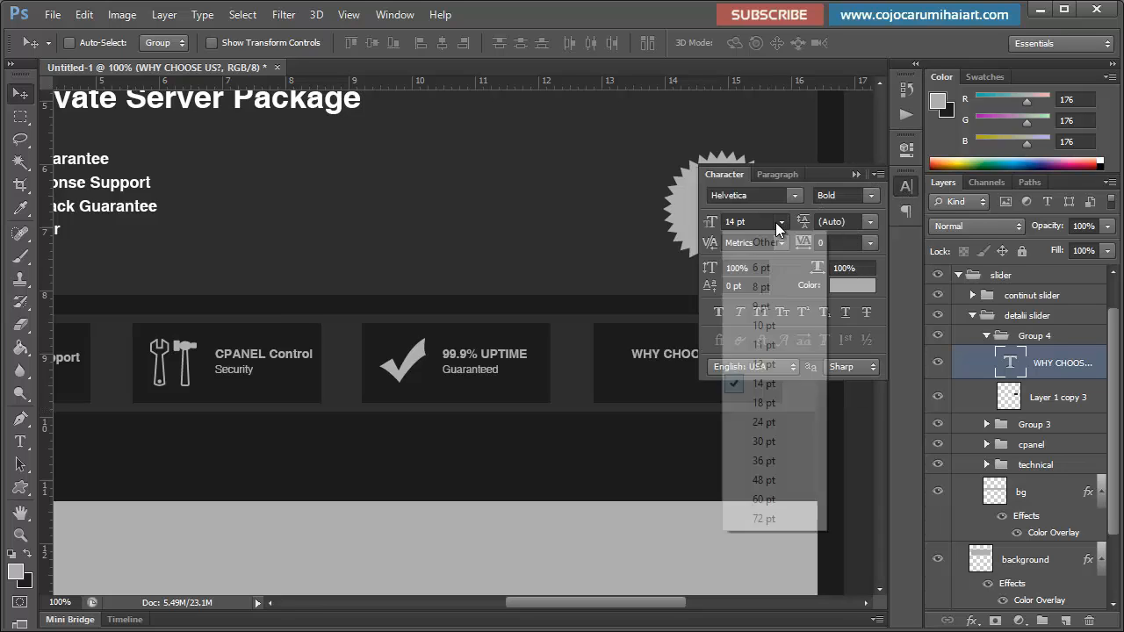
{"action": "left_click", "coordinate": [755, 403]}
{"action": "left_click", "coordinate": [858, 175]}
{"action": "left_click_drag", "start_coordinate": [716, 388], "coordinate": [711, 388]}
{"action": "left_click_drag", "start_coordinate": [815, 448], "coordinate": [809, 455]}
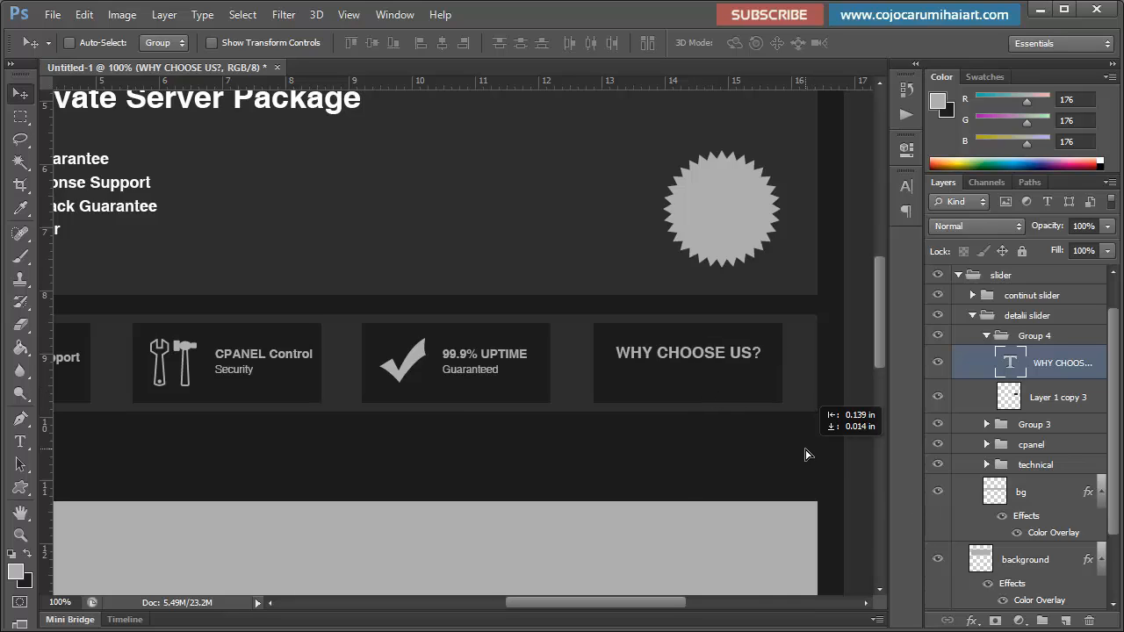
Step: Add a text layer starting with "click" in Group 4, below "WHY CHOOSE US?" in the fourth box
{"action": "left_click", "coordinate": [1066, 620]}
{"action": "key", "text": "t"}
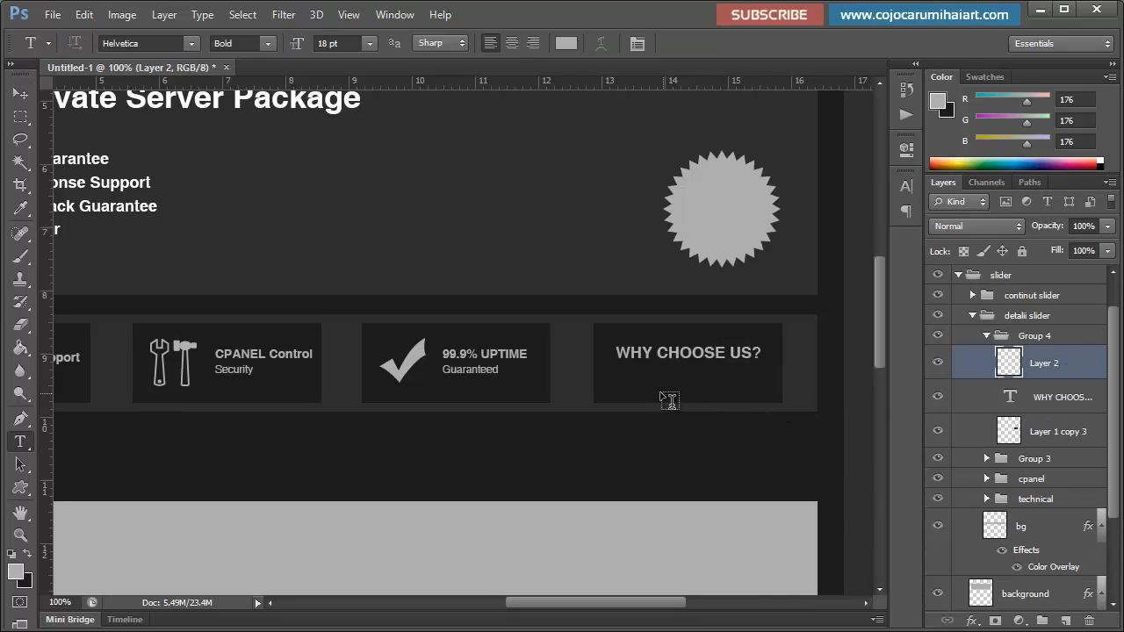
{"action": "left_click", "coordinate": [657, 389]}
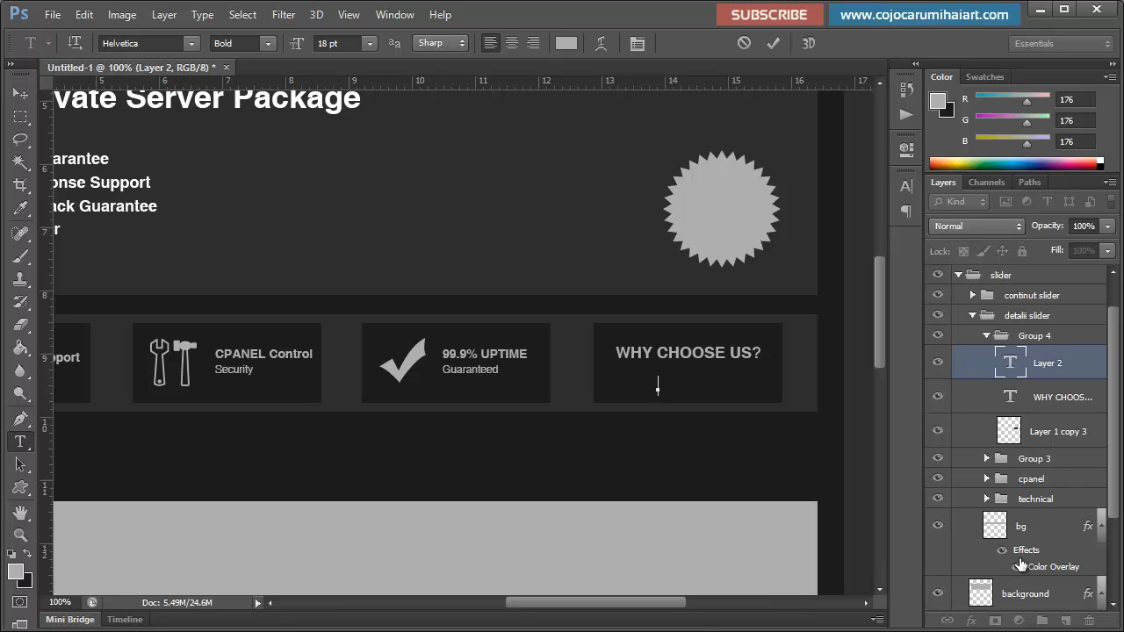
{"action": "type", "text": "click"}
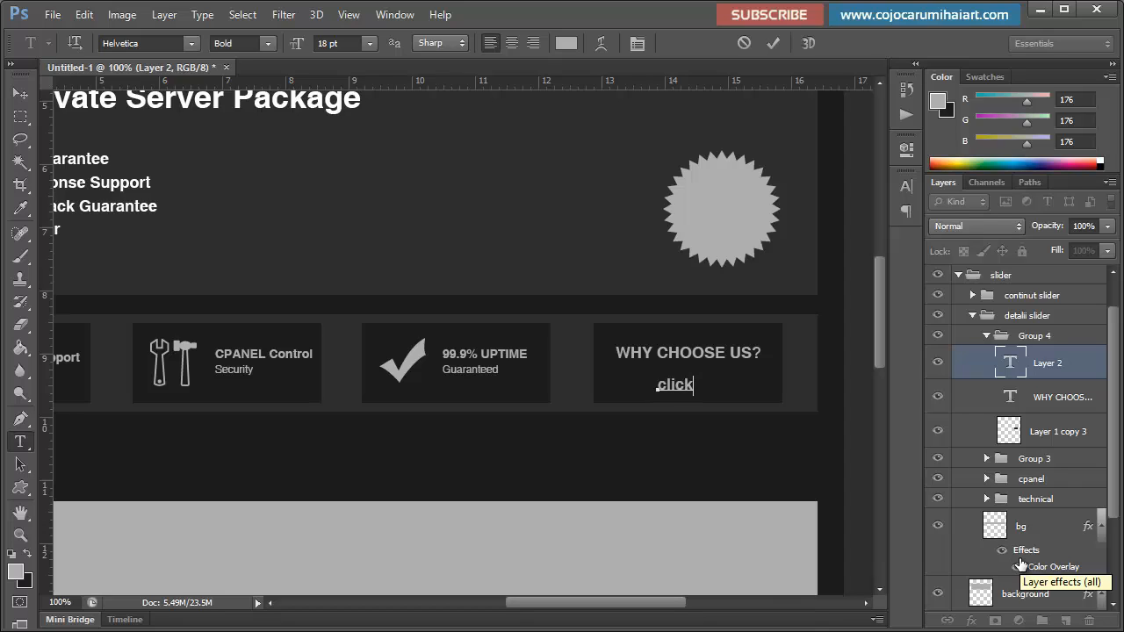
Step: Replace the text under the "WHY CHOOSE US?" heading with "Click here"
{"action": "key", "text": "BackSpace"}
{"action": "key", "text": "BackSpace"}
{"action": "key", "text": "BackSpace"}
{"action": "key", "text": "BackSpace"}
{"action": "key", "text": "BackSpace"}
{"action": "key", "text": "BackSpace"}
{"action": "type", "text": "Cli"}
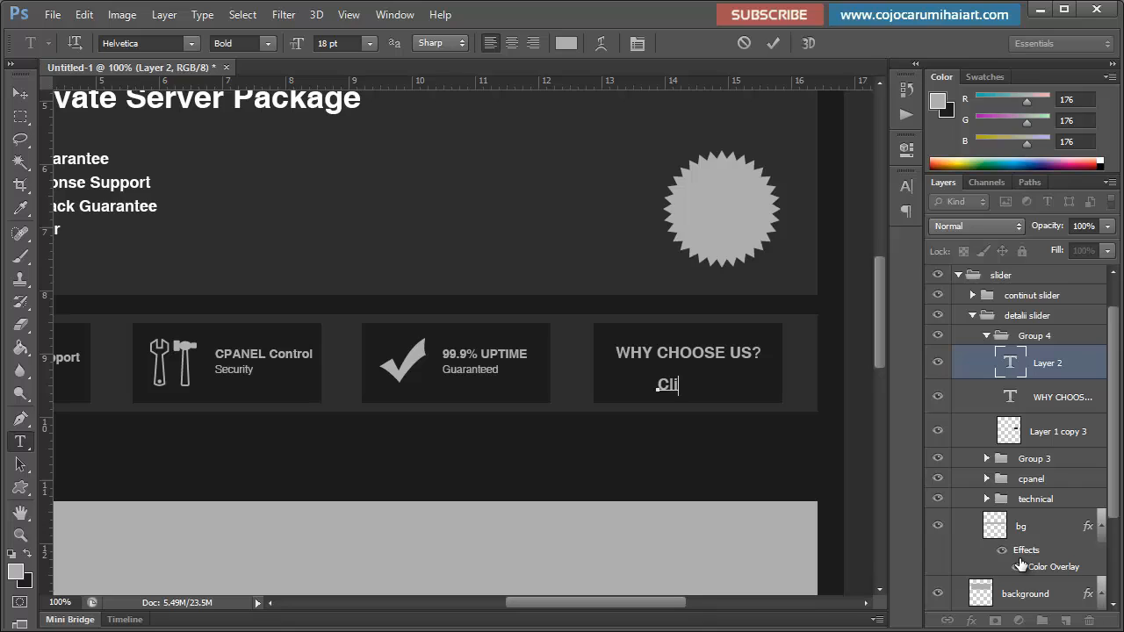
{"action": "type", "text": "ck here"}
{"action": "left_click", "coordinate": [20, 93]}
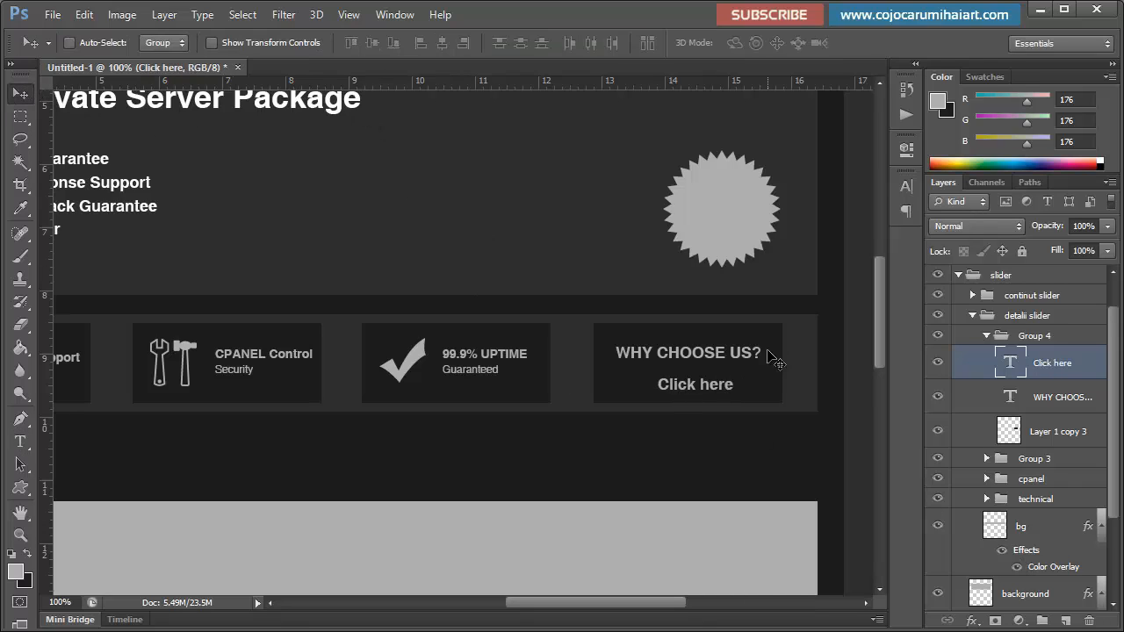
Step: Set the "Click here" text to 12 pt Regular and move it up close beneath the "WHY CHOOSE US?" heading
{"action": "left_click", "coordinate": [906, 186]}
{"action": "left_click", "coordinate": [780, 222]}
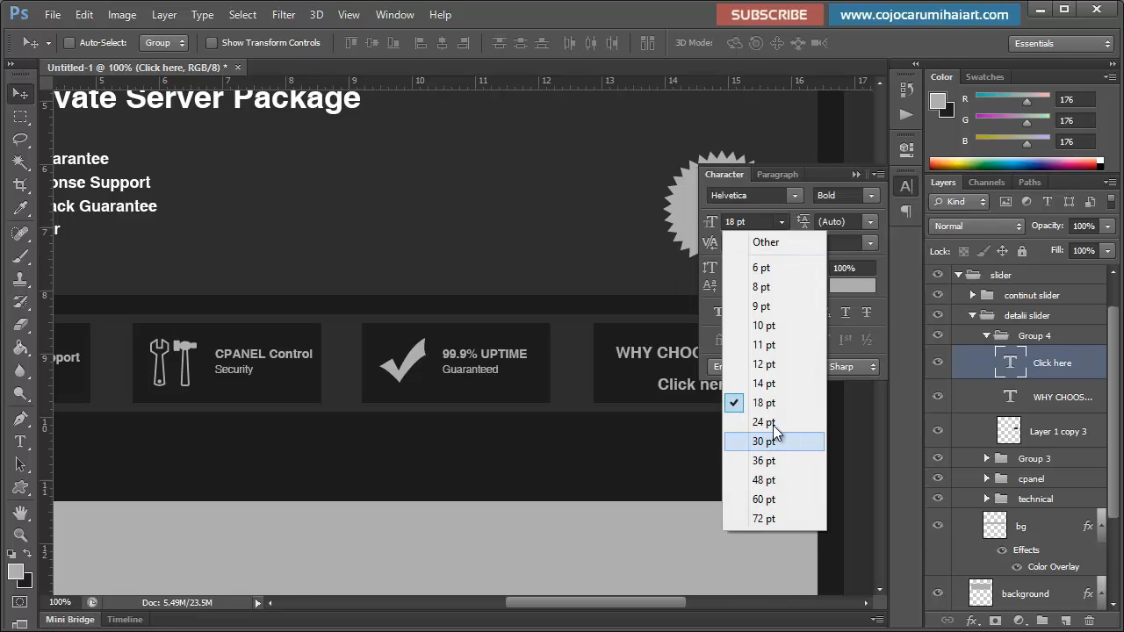
{"action": "left_click", "coordinate": [781, 379]}
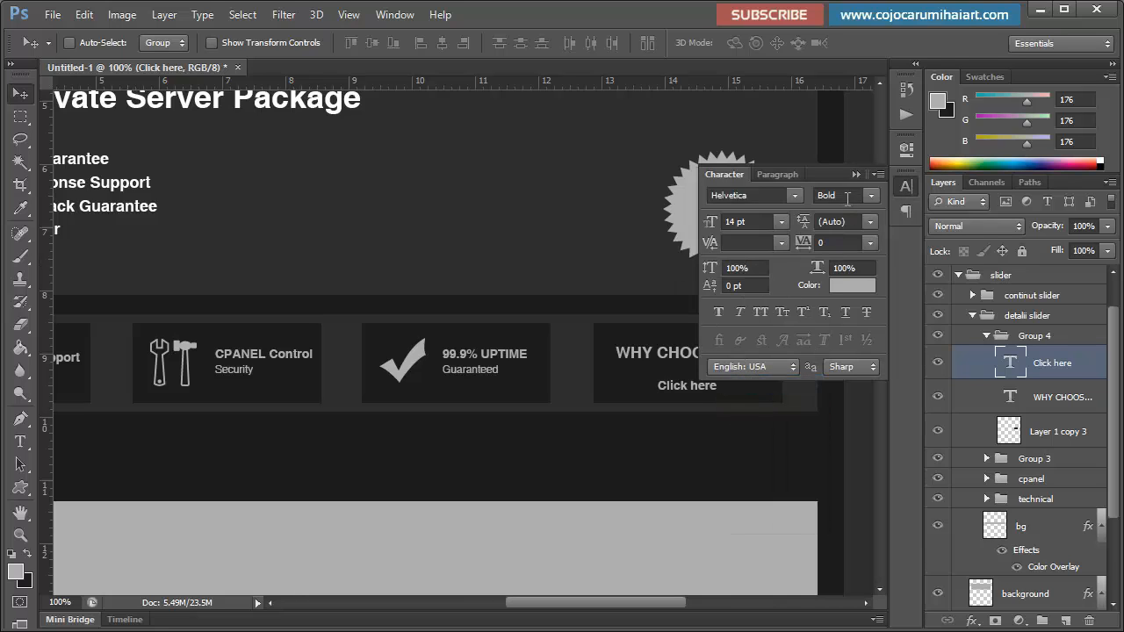
{"action": "left_click", "coordinate": [780, 222]}
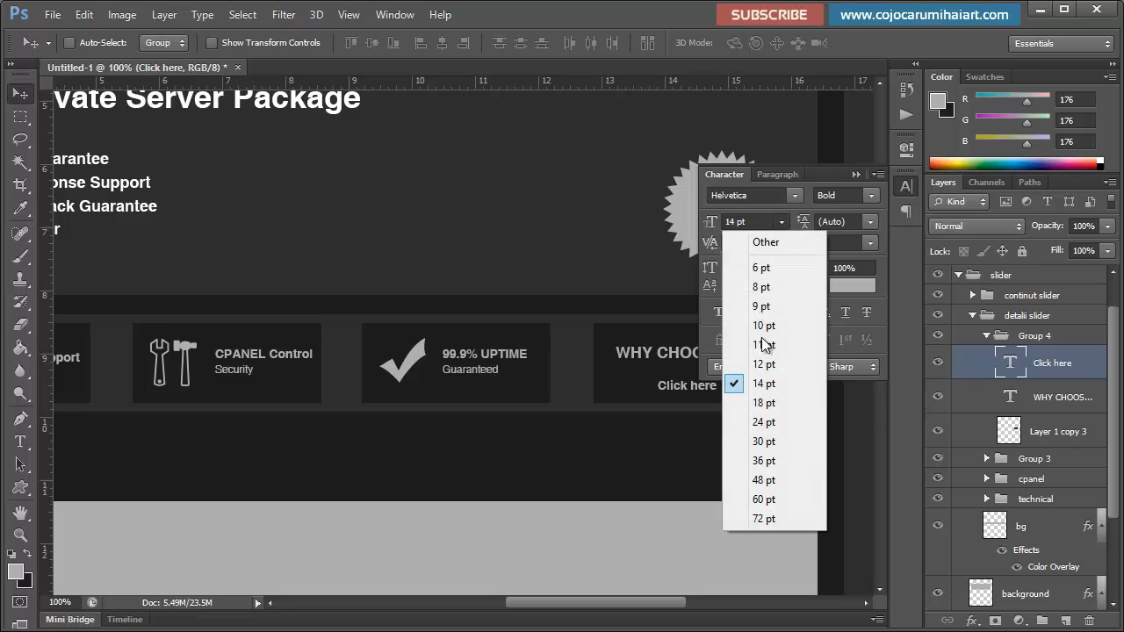
{"action": "left_click", "coordinate": [756, 365]}
{"action": "left_click", "coordinate": [843, 195]}
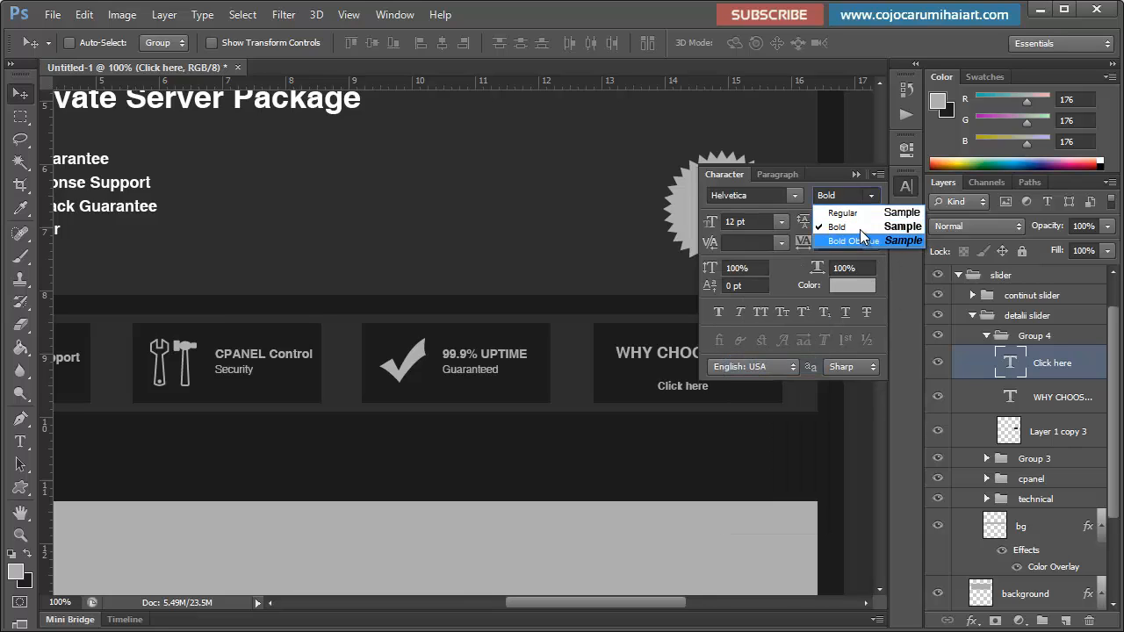
{"action": "left_click", "coordinate": [857, 221]}
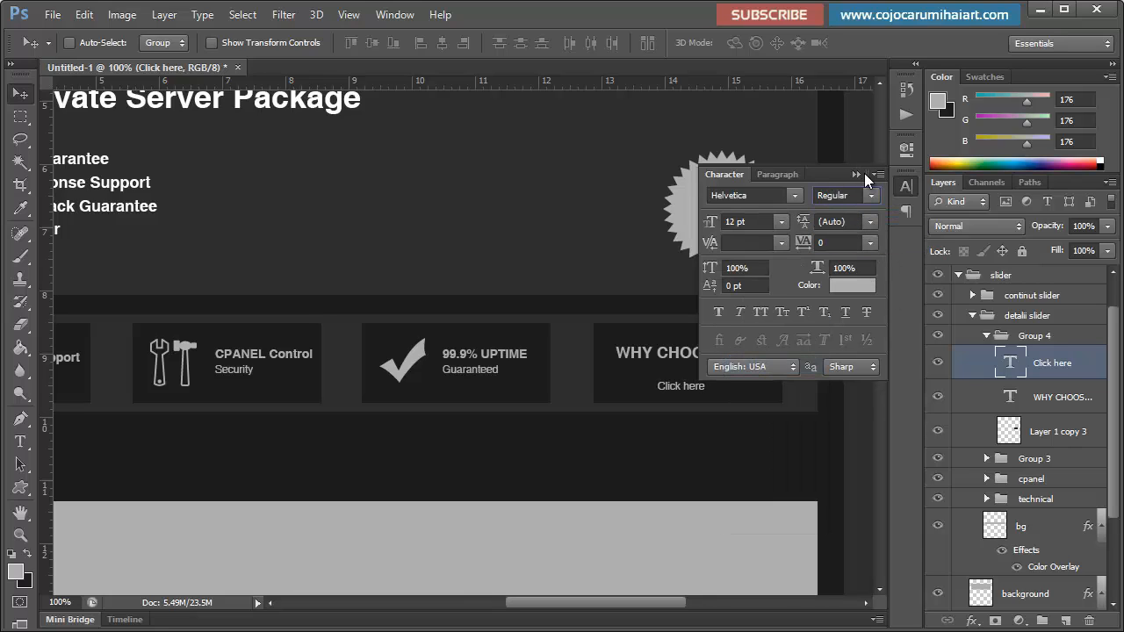
{"action": "left_click", "coordinate": [857, 173]}
{"action": "left_click_drag", "start_coordinate": [709, 437], "coordinate": [715, 420]}
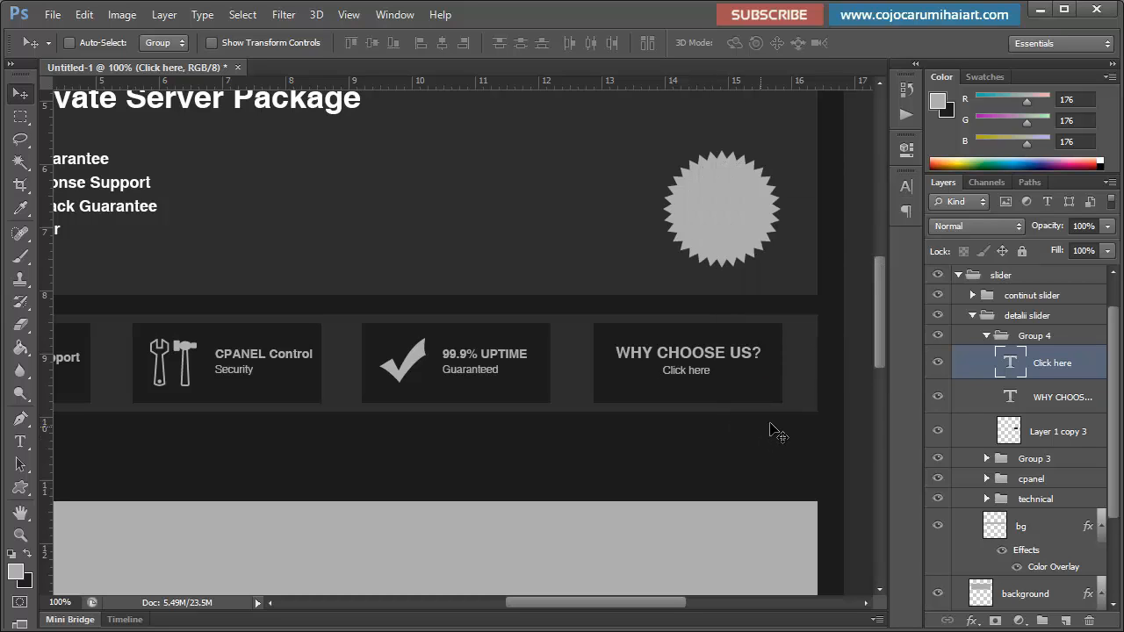
Step: Collapse Group 4, which holds the "WHY CHOOSE US?" box, and rename it "choose"
{"action": "key", "text": "ctrl+minus"}
{"action": "key", "text": "ctrl+minus"}
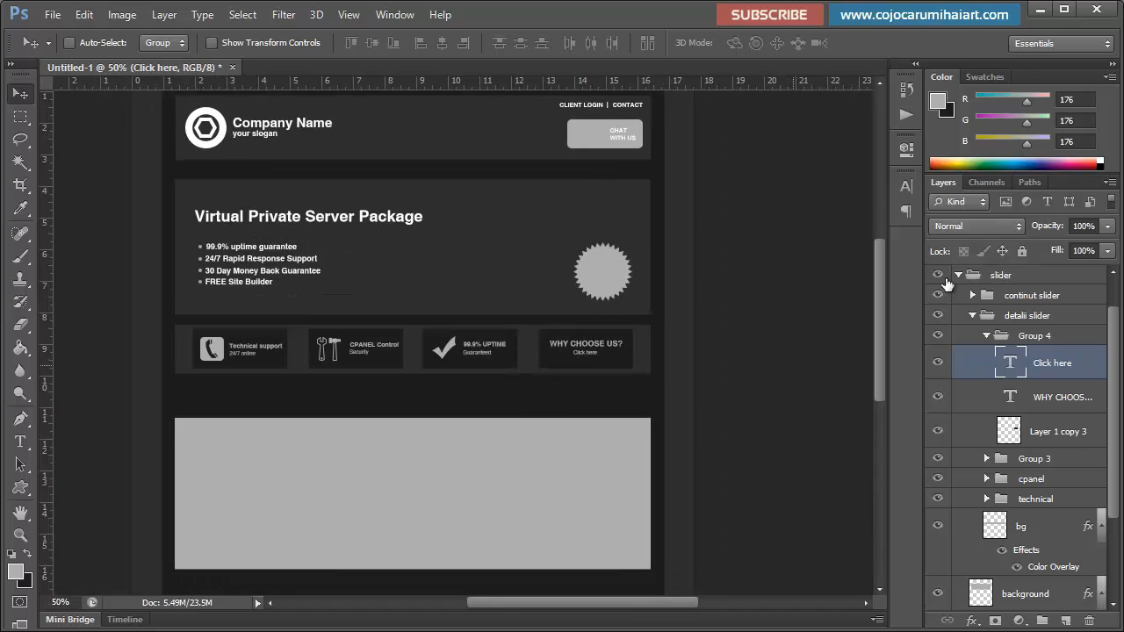
{"action": "left_click", "coordinate": [996, 339]}
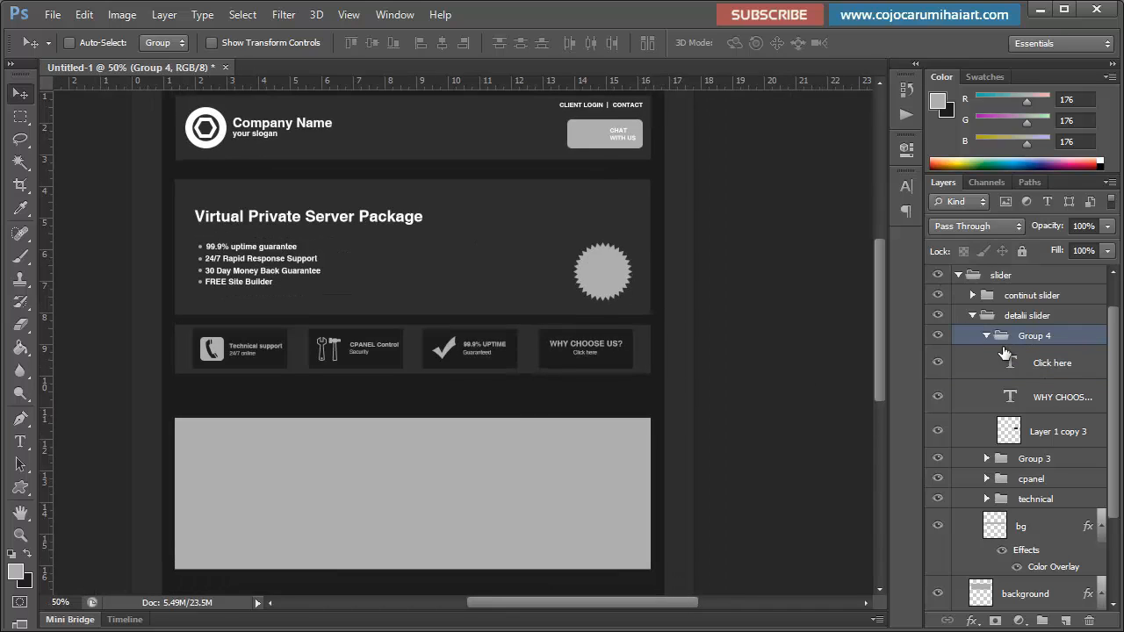
{"action": "left_click", "coordinate": [987, 336]}
{"action": "double_click", "coordinate": [1015, 338]}
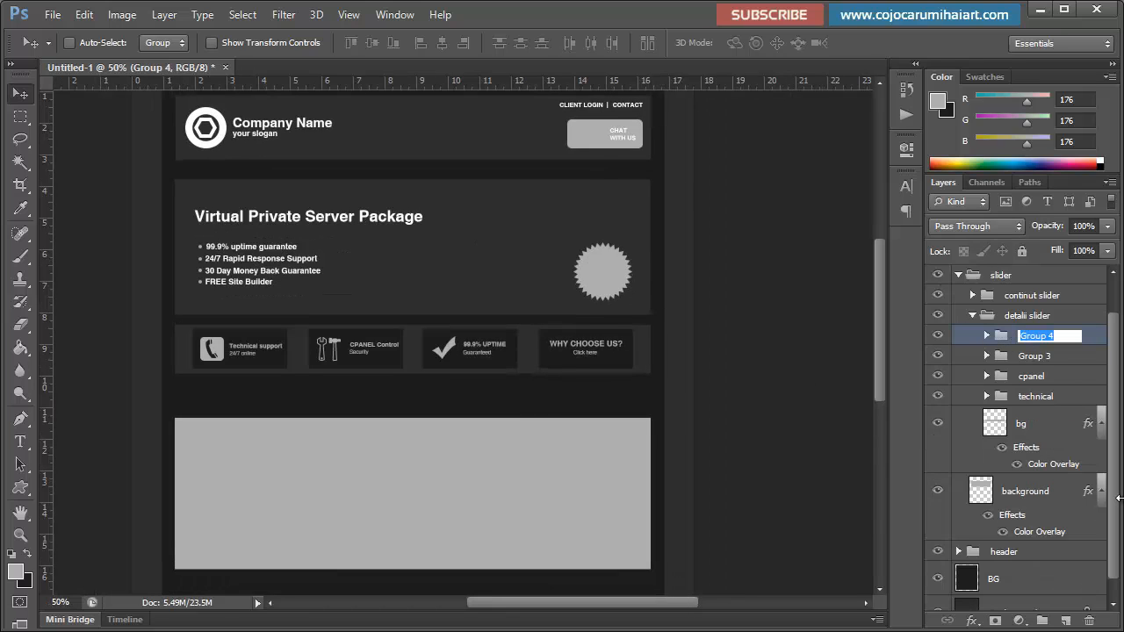
{"action": "type", "text": "choose"}
{"action": "key", "text": "Return"}
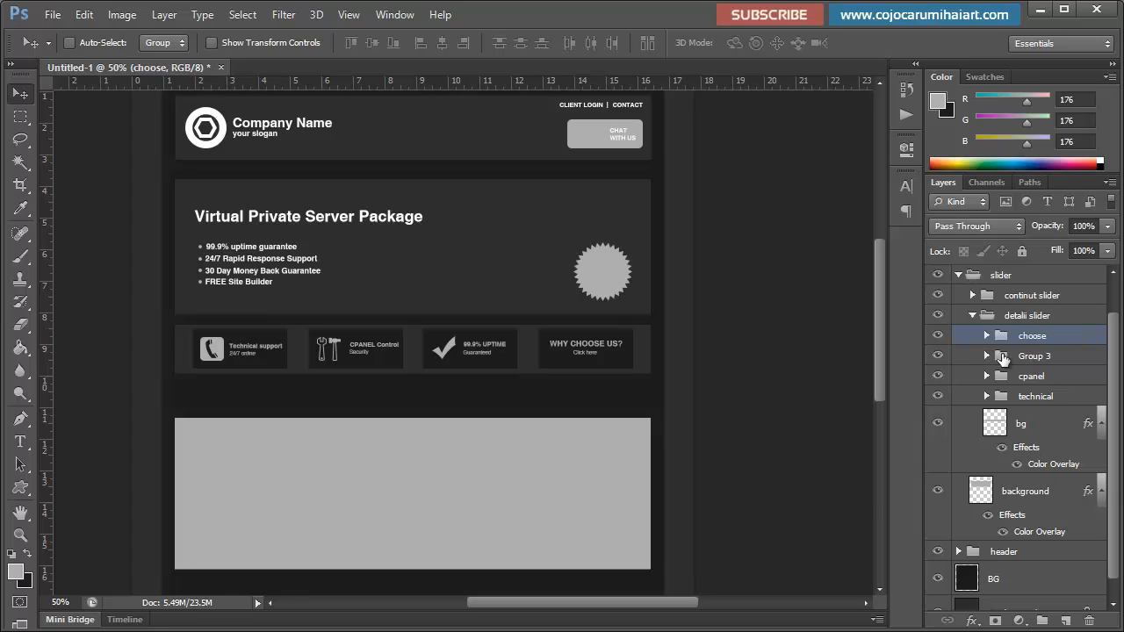
Step: Rename Group 3 as "99.9" and collapse the detalii slider and slider groups
{"action": "double_click", "coordinate": [1038, 356]}
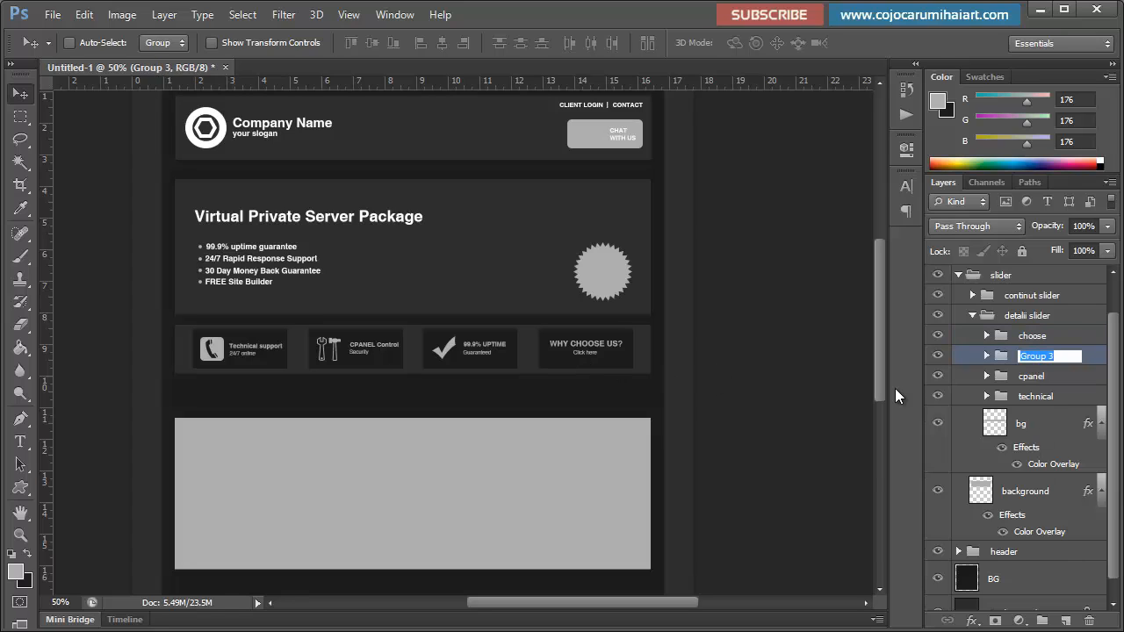
{"action": "type", "text": "99.9"}
{"action": "key", "text": "Return"}
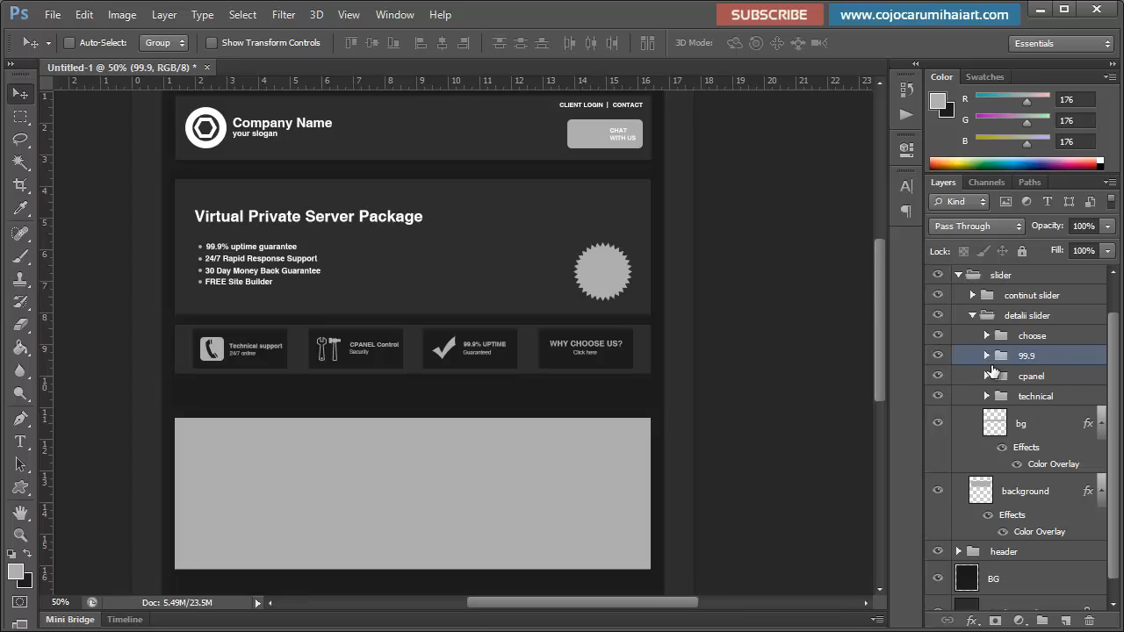
{"action": "left_click", "coordinate": [972, 317]}
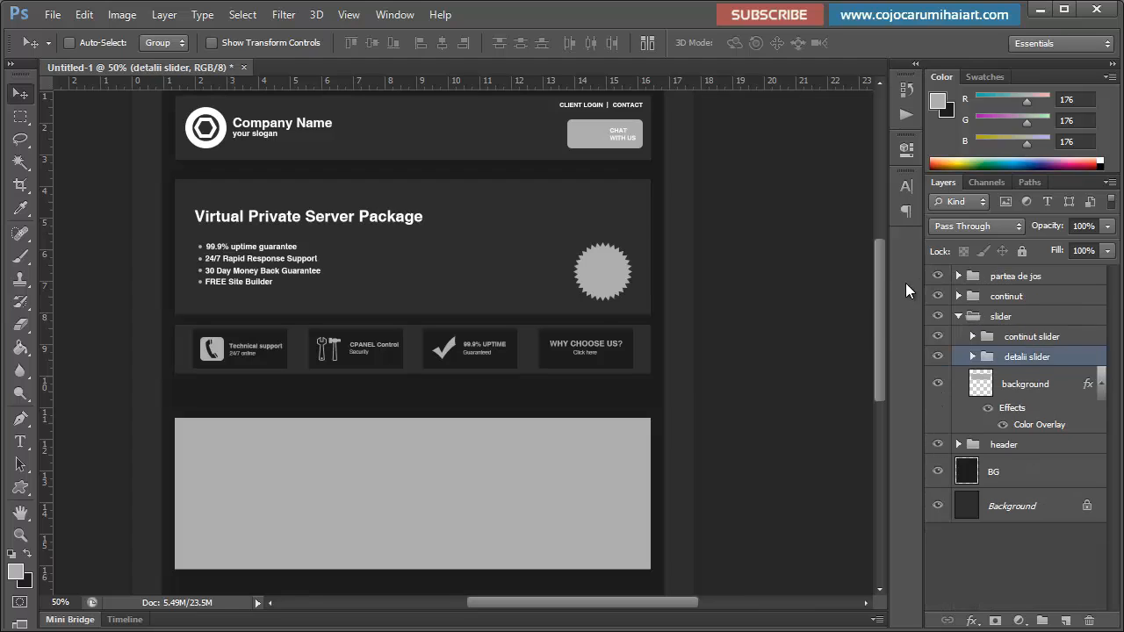
{"action": "left_click_drag", "start_coordinate": [880, 275], "coordinate": [883, 243]}
{"action": "left_click", "coordinate": [958, 316]}
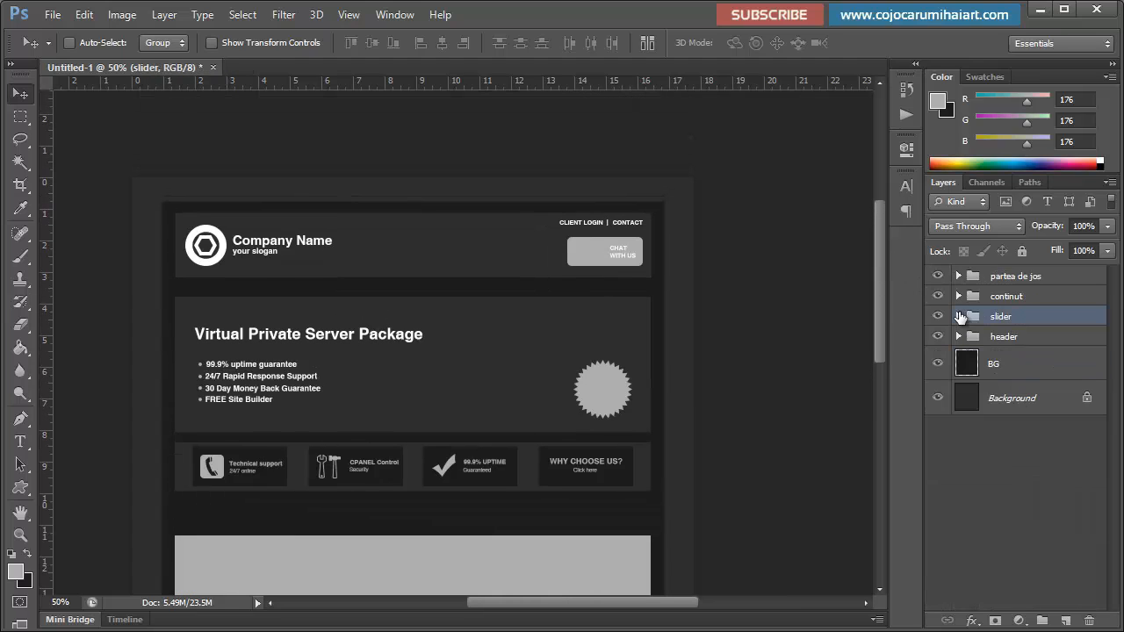
Step: Move the partea de jos, continut and slider groups together about 30 px down, widening the gap below the header
{"action": "scroll", "coordinate": [885, 259], "scroll_direction": "down", "scroll_amount": 3}
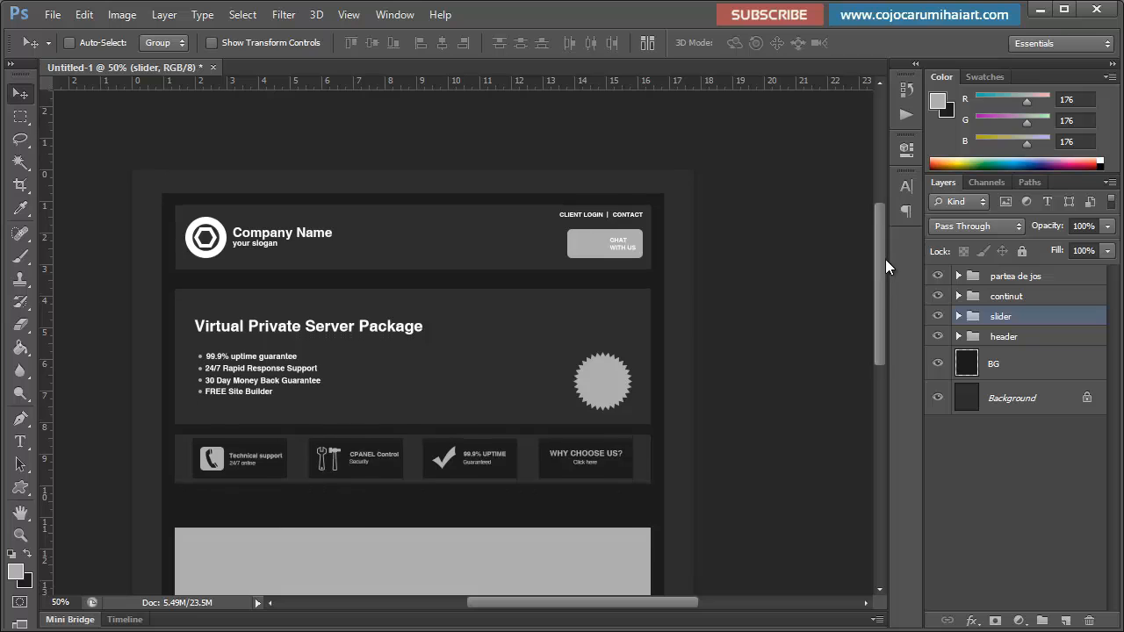
{"action": "scroll", "coordinate": [893, 272], "scroll_direction": "up", "scroll_amount": 3}
{"action": "scroll", "coordinate": [901, 276], "scroll_direction": "down", "scroll_amount": 1}
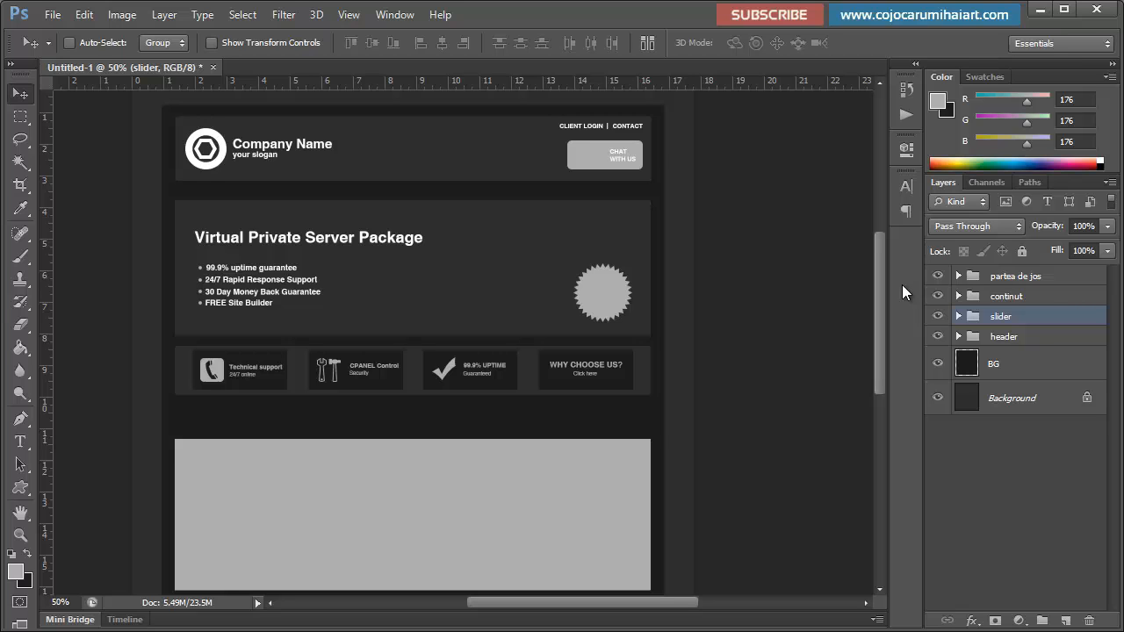
{"action": "scroll", "coordinate": [899, 334], "scroll_direction": "down", "scroll_amount": 3}
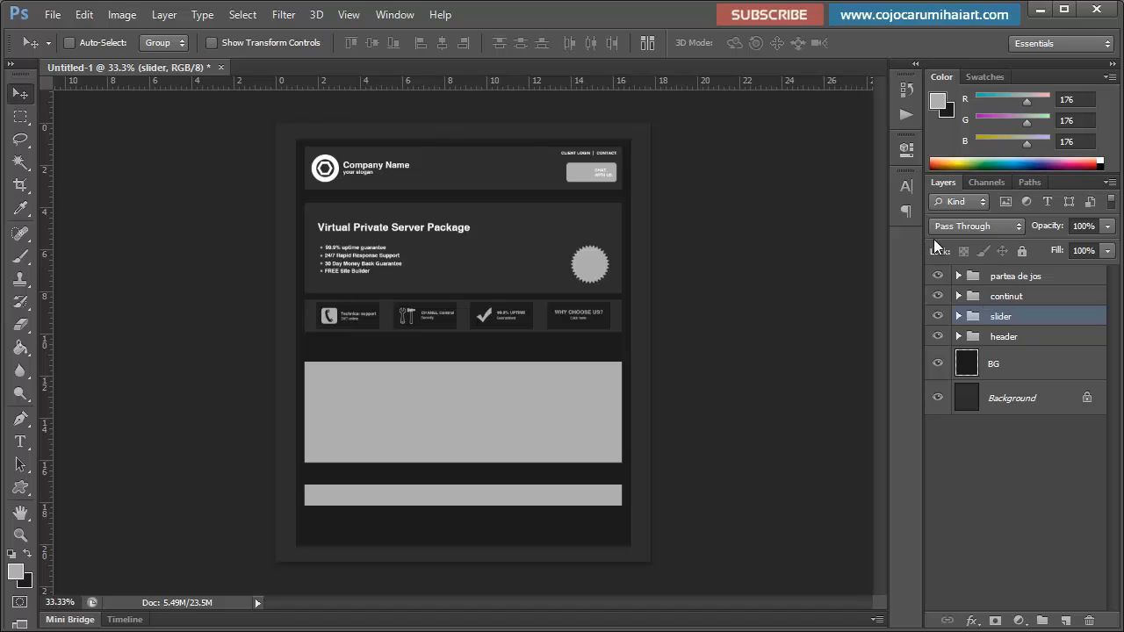
{"action": "left_click", "coordinate": [1015, 277]}
{"action": "left_click", "coordinate": [1012, 296], "text": "shift"}
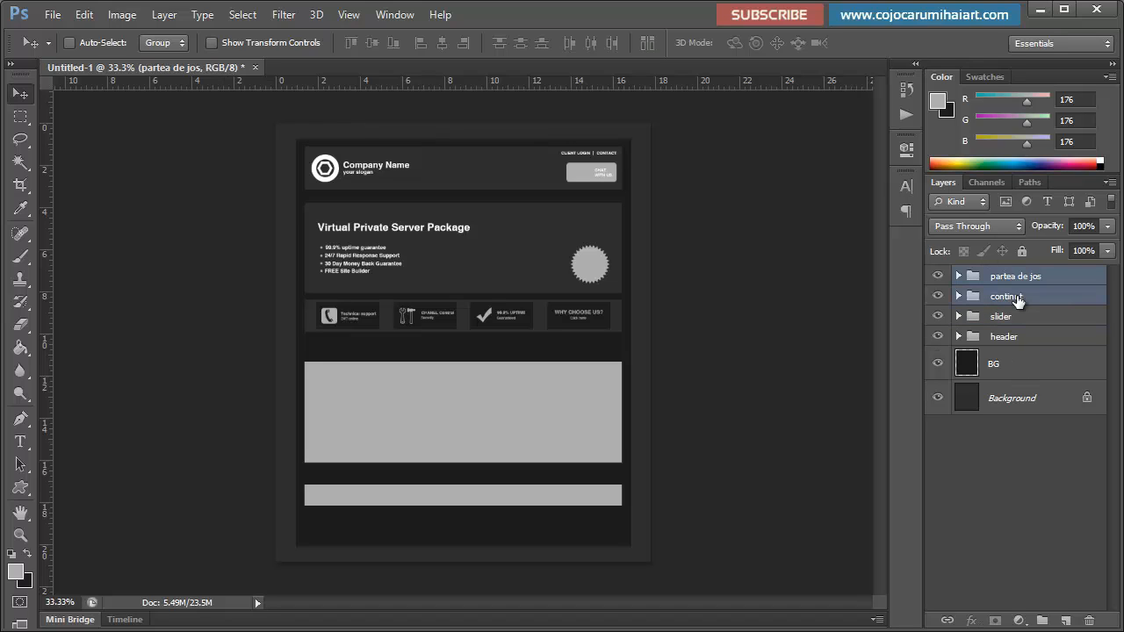
{"action": "left_click", "coordinate": [1004, 316], "text": "shift"}
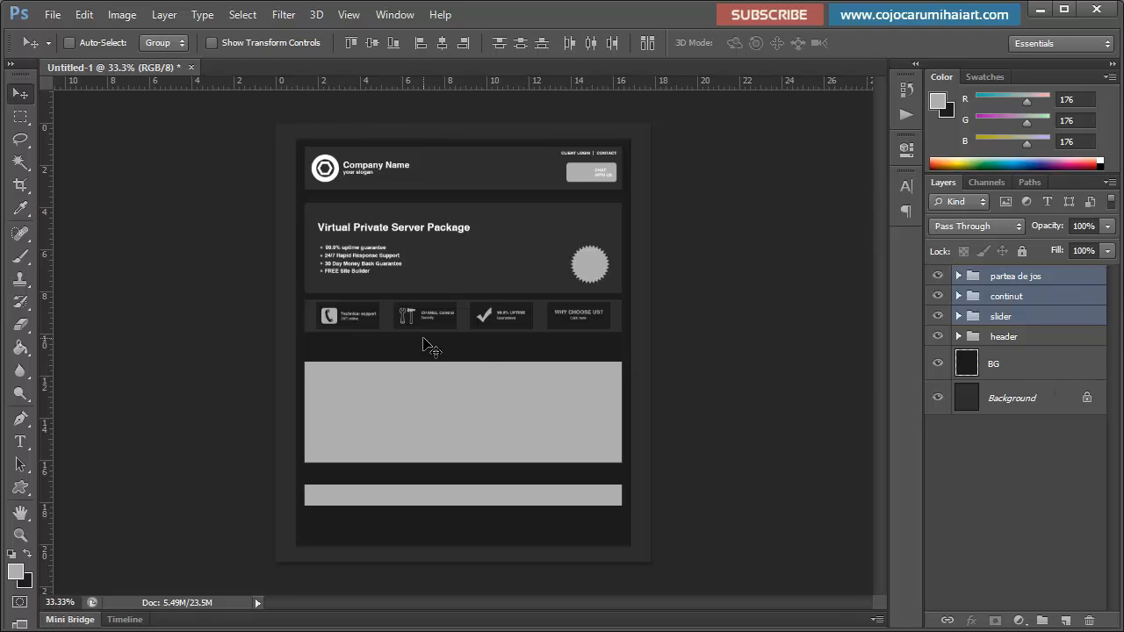
{"action": "key", "text": "shift+Down"}
{"action": "key", "text": "shift+Down"}
{"action": "key", "text": "shift+Down"}
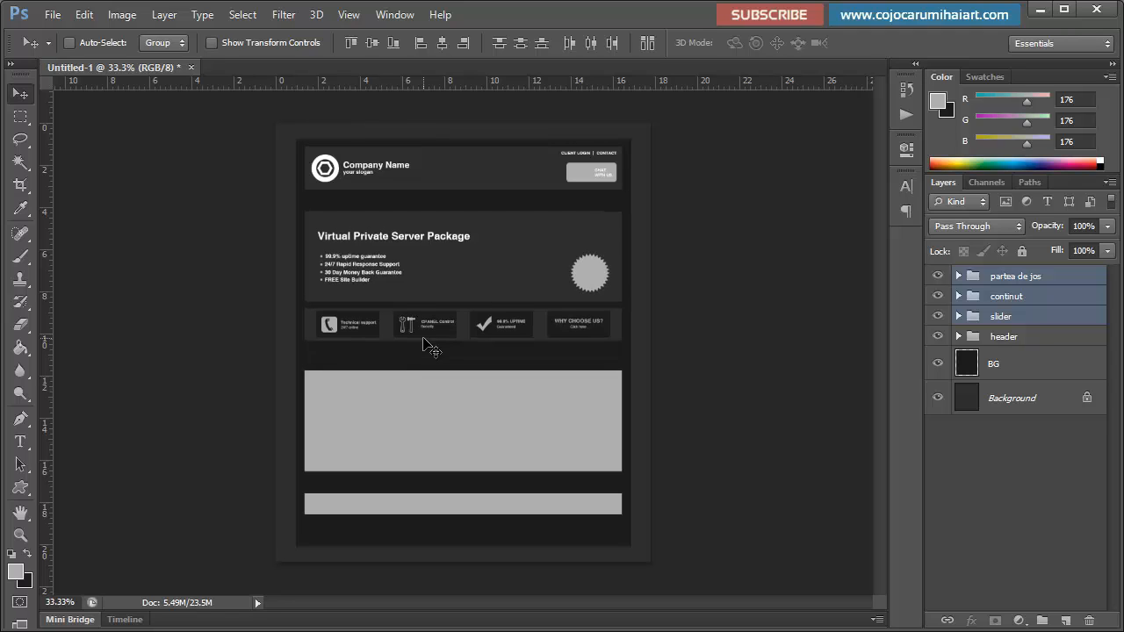
Step: Try shifting the three selected groups further down from the header, and move them back up
{"action": "key", "text": "ctrl+plus"}
{"action": "key", "text": "ctrl+plus"}
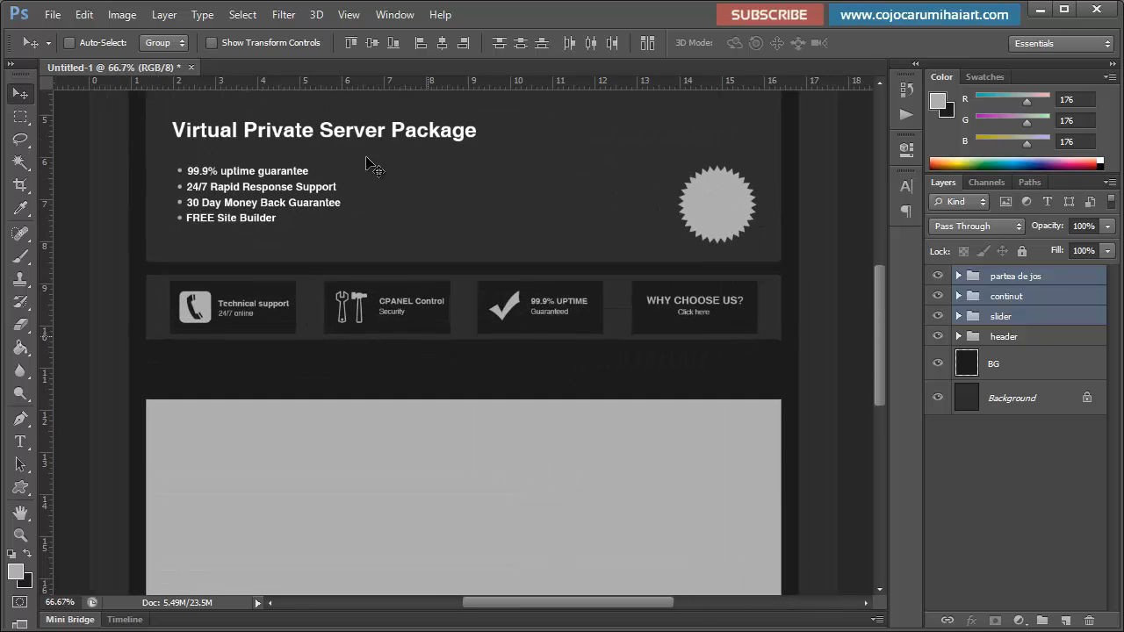
{"action": "scroll", "coordinate": [370, 156], "scroll_direction": "up", "scroll_amount": 11}
{"action": "key", "text": "ctrl+plus"}
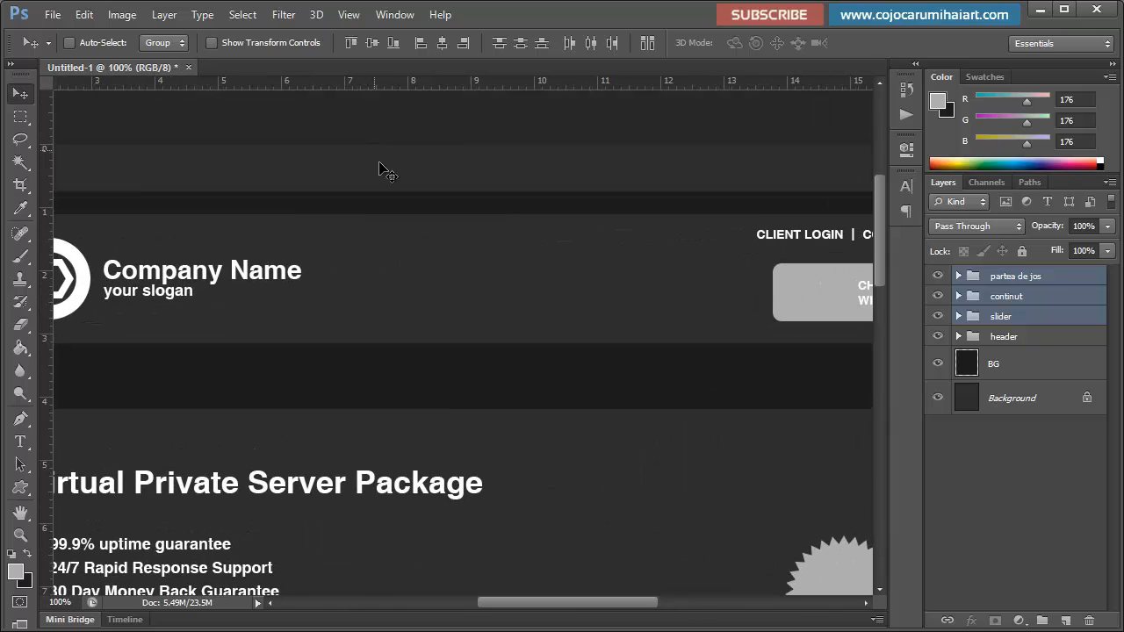
{"action": "key", "text": "ctrl+minus"}
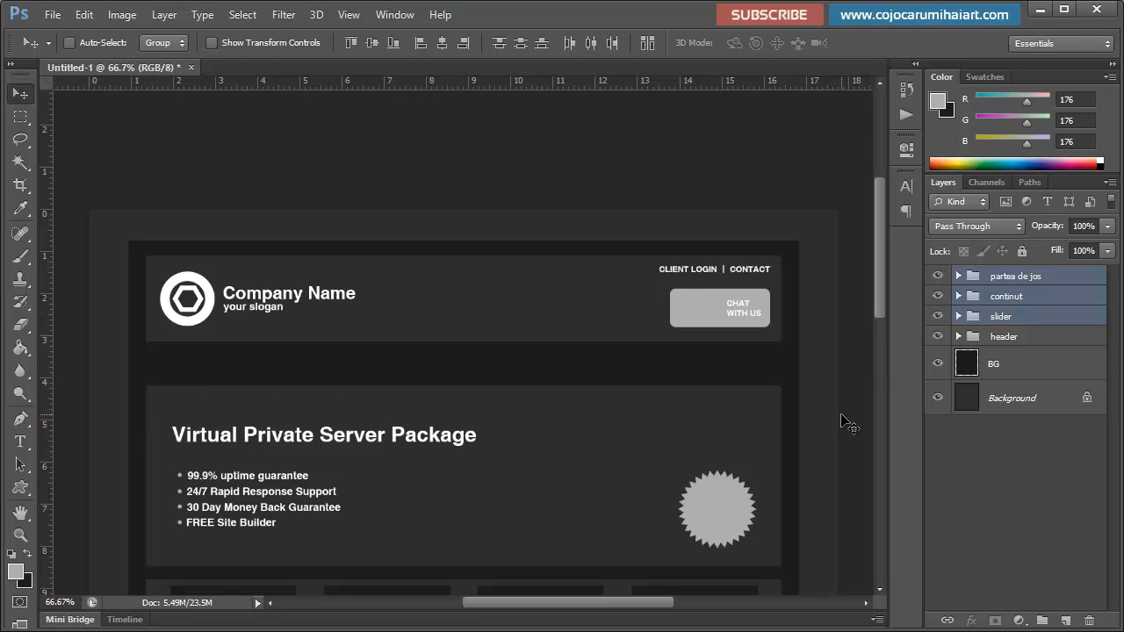
{"action": "key", "text": "shift+Down"}
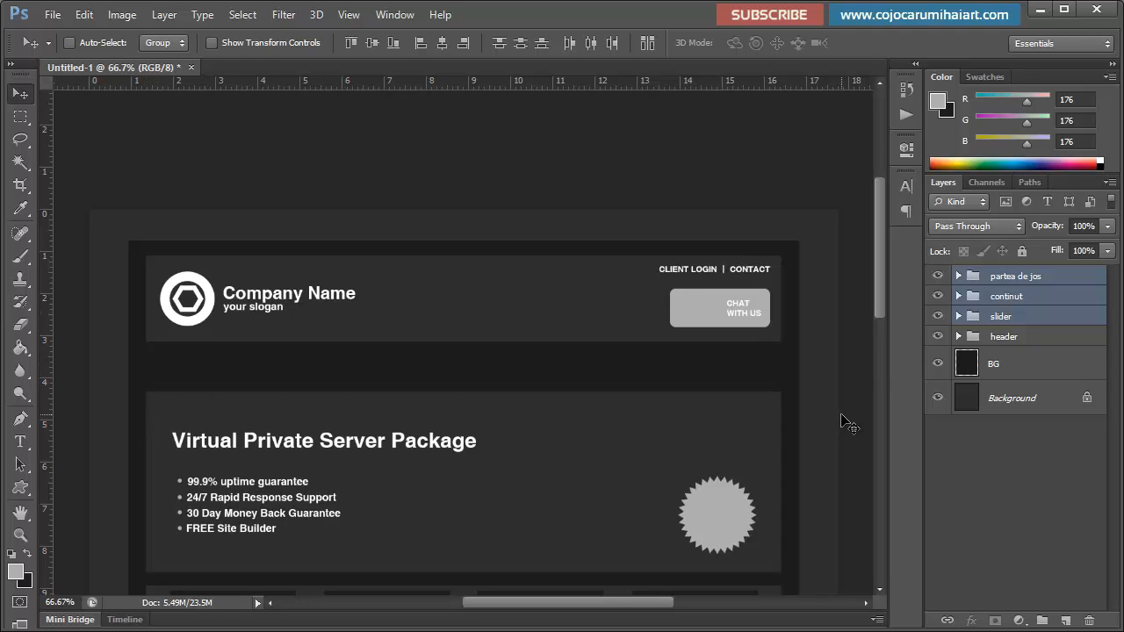
{"action": "key", "text": "shift+Down"}
{"action": "key", "text": "shift+Up"}
{"action": "key", "text": "shift+Up"}
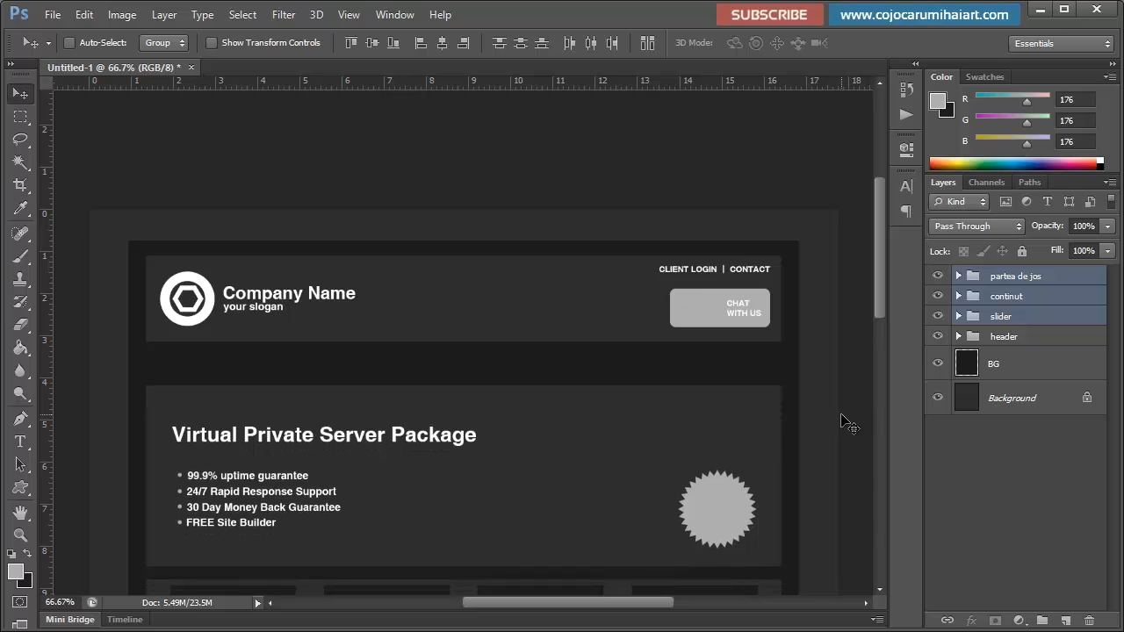
Step: Expand the continut group and rename its header layer as "bg"
{"action": "scroll", "coordinate": [883, 394], "scroll_direction": "down", "scroll_amount": 8}
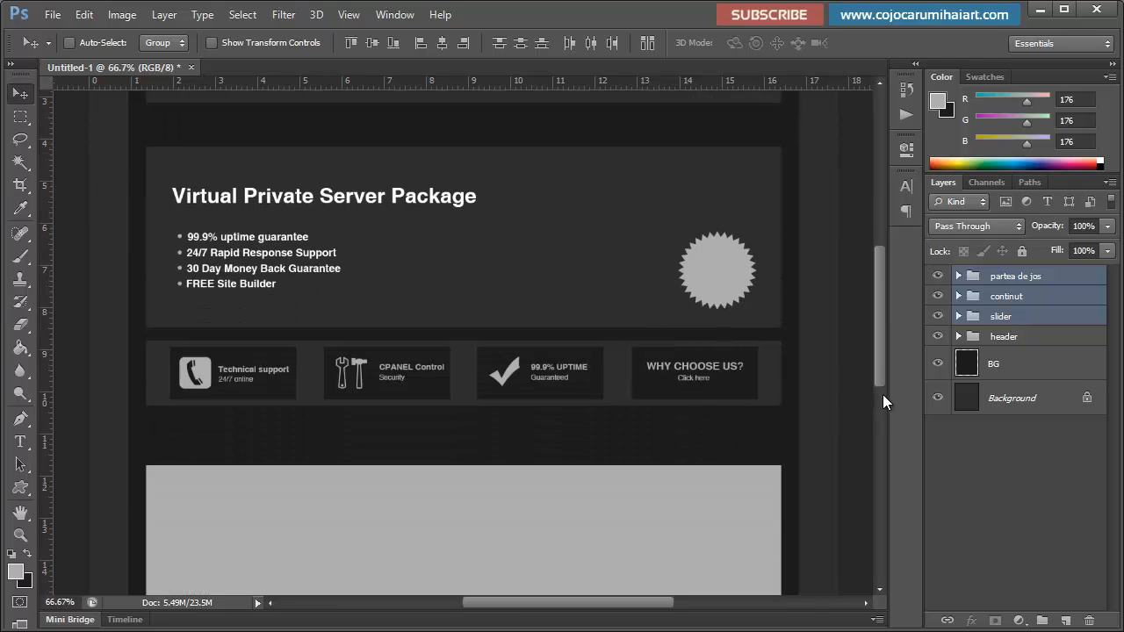
{"action": "scroll", "coordinate": [883, 394], "scroll_direction": "down", "scroll_amount": 1}
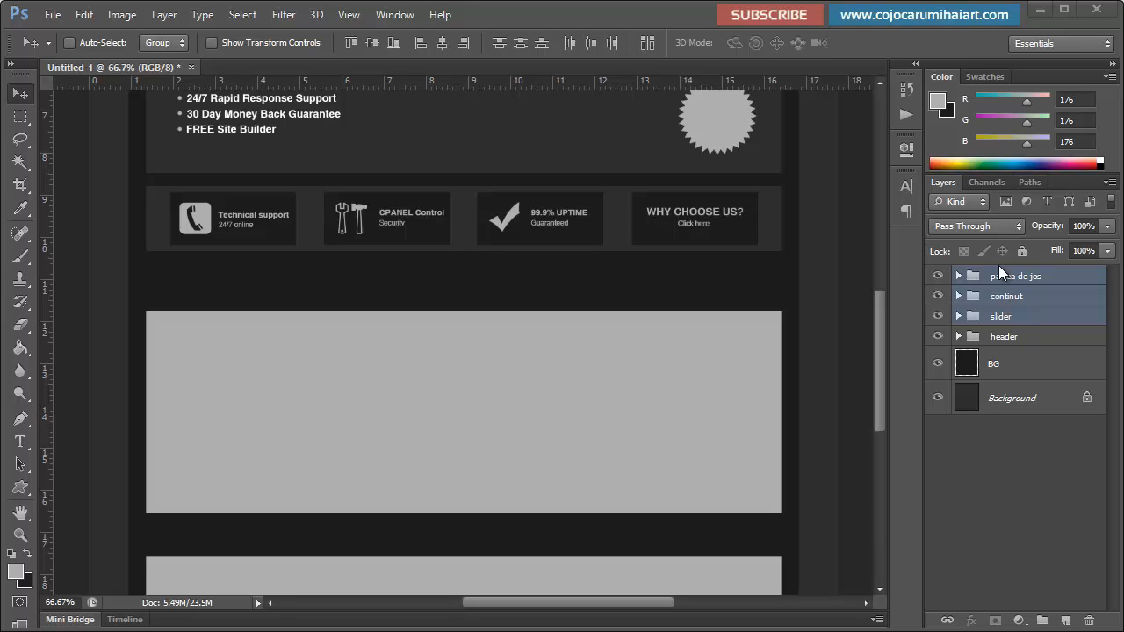
{"action": "left_click", "coordinate": [957, 296]}
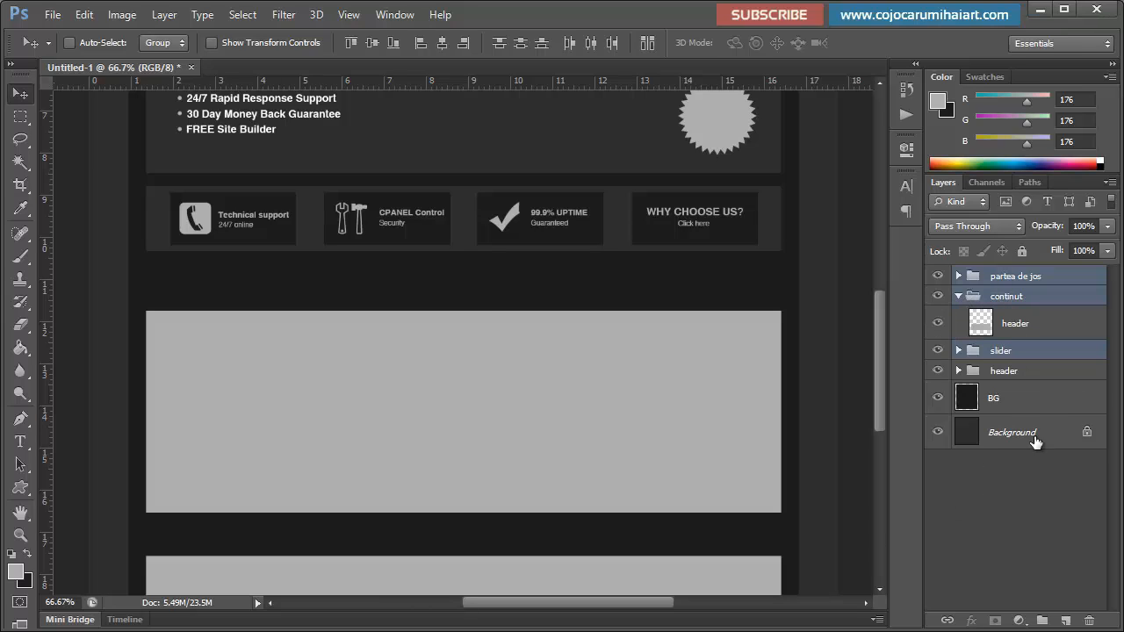
{"action": "left_click", "coordinate": [1036, 455]}
{"action": "left_click", "coordinate": [1053, 325]}
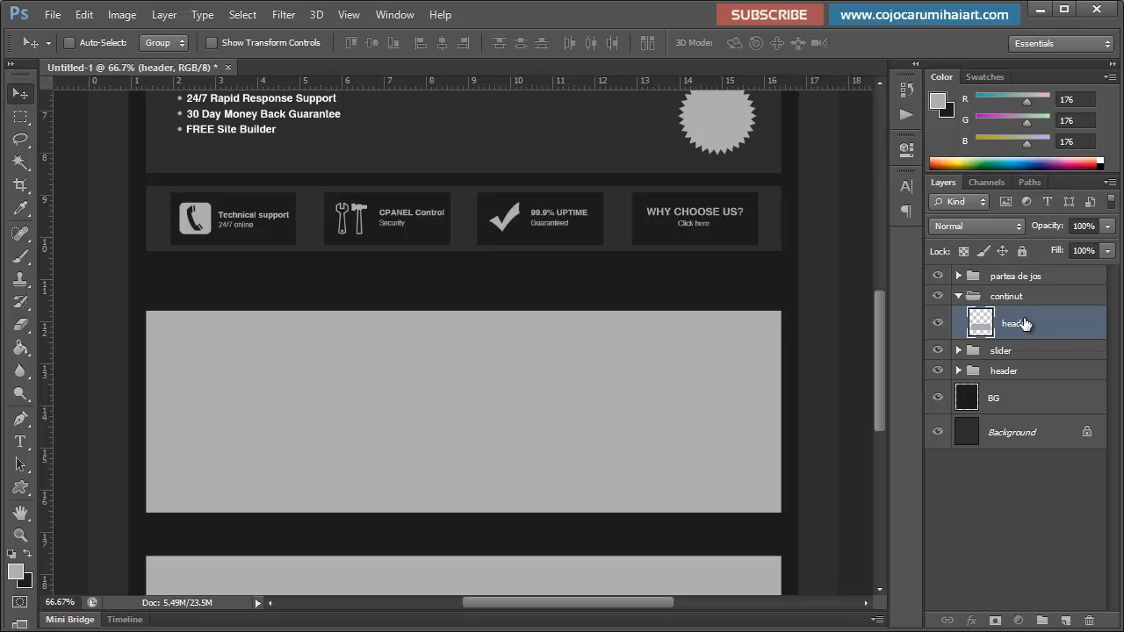
{"action": "double_click", "coordinate": [1023, 324]}
{"action": "type", "text": "bg"}
{"action": "key", "text": "Return"}
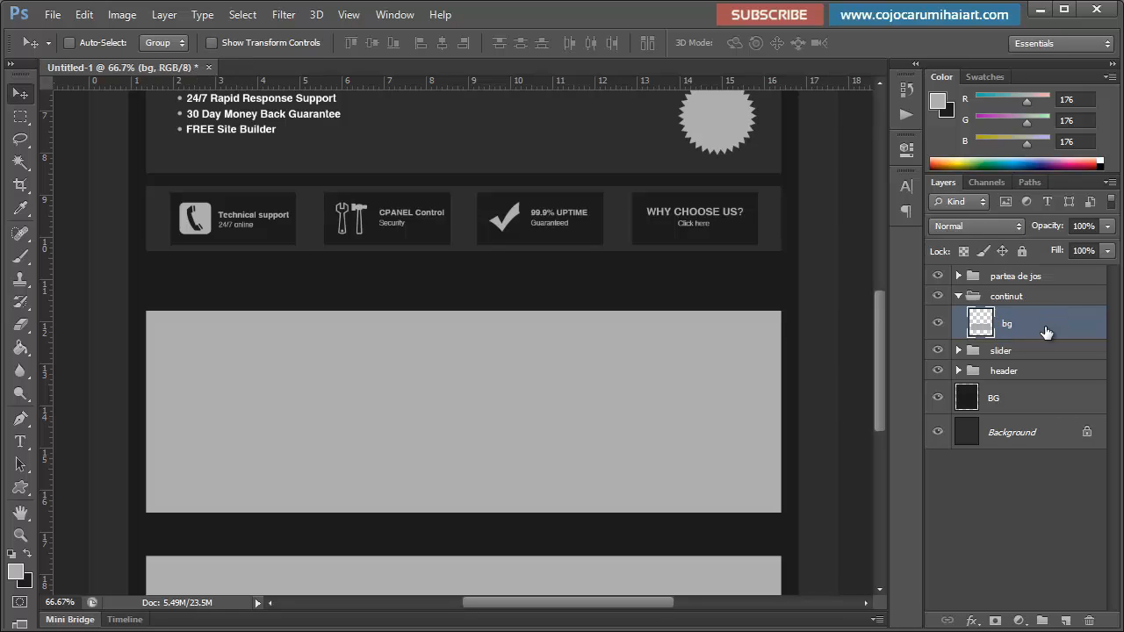
Step: Apply a Color Overlay of #292929 to the bg layer in the continut group
{"action": "double_click", "coordinate": [1046, 332]}
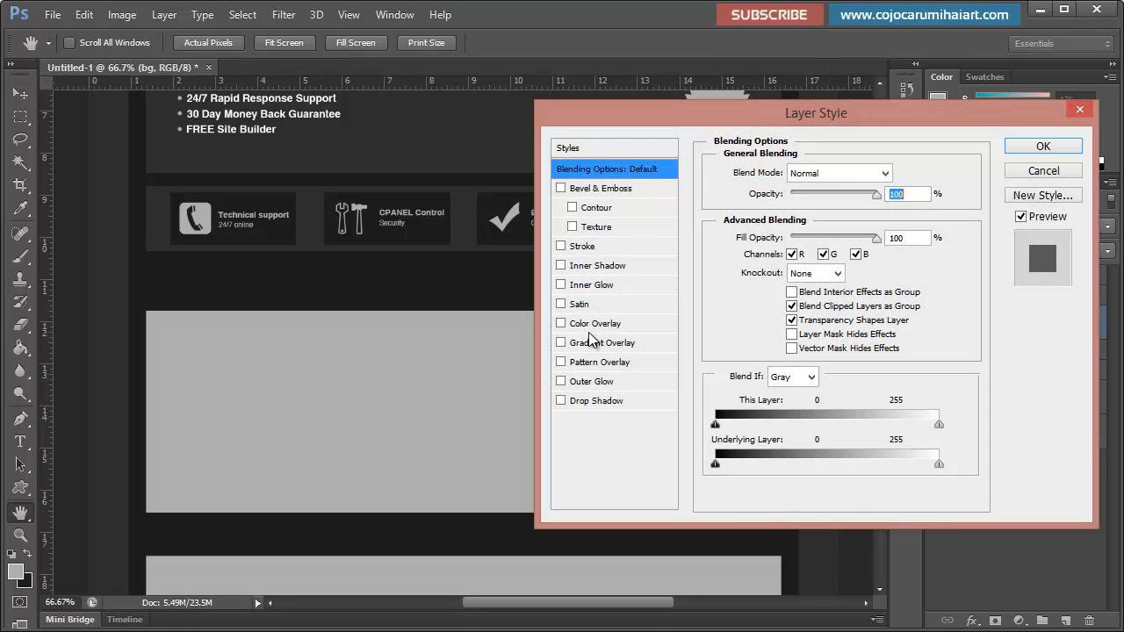
{"action": "left_click", "coordinate": [614, 323]}
{"action": "left_click", "coordinate": [901, 173]}
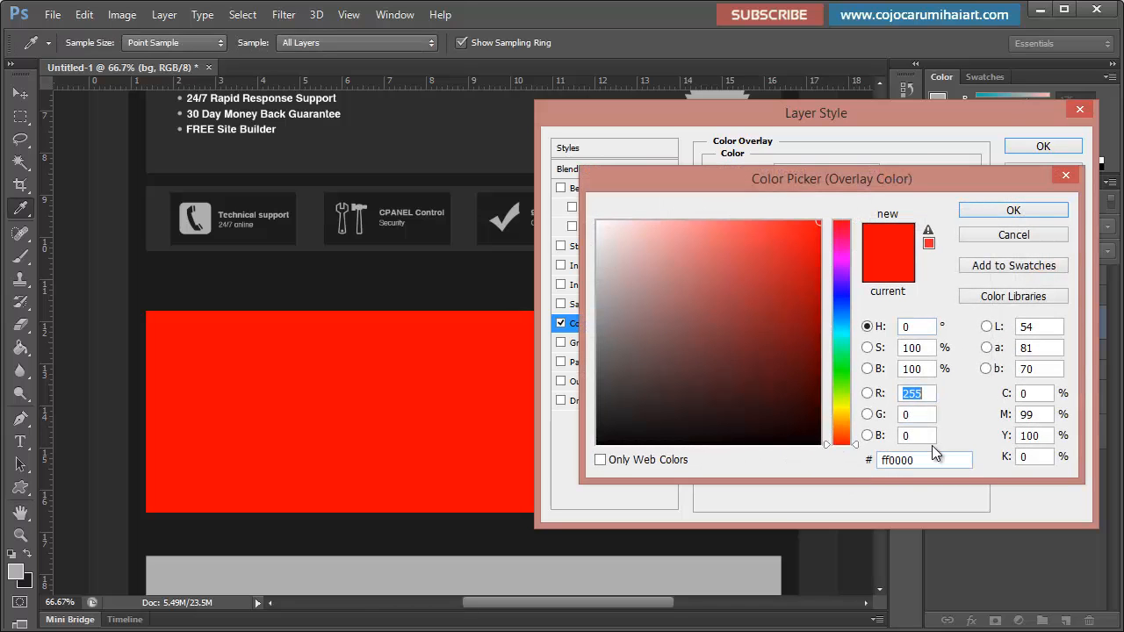
{"action": "left_click", "coordinate": [927, 466]}
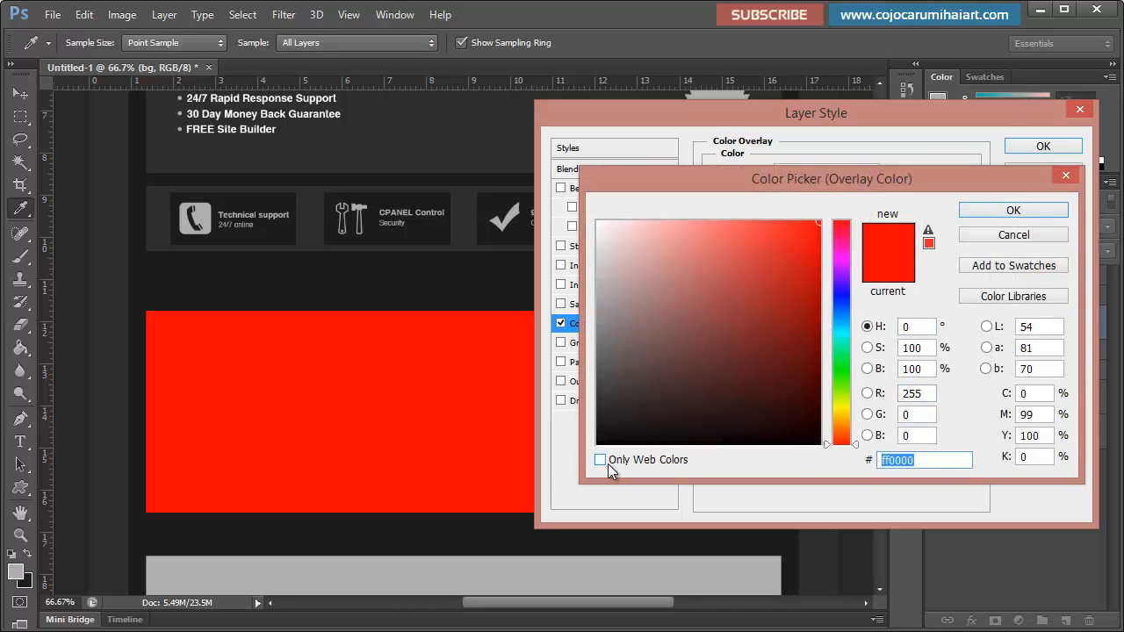
{"action": "type", "text": "292929"}
{"action": "key", "text": "Return"}
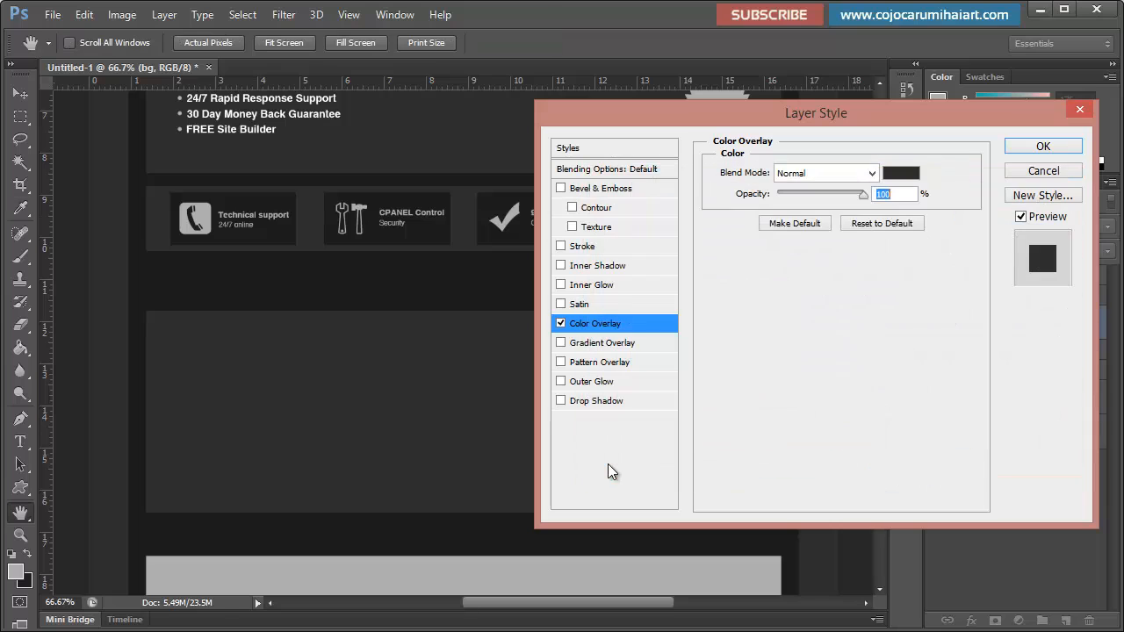
{"action": "left_click", "coordinate": [1043, 147]}
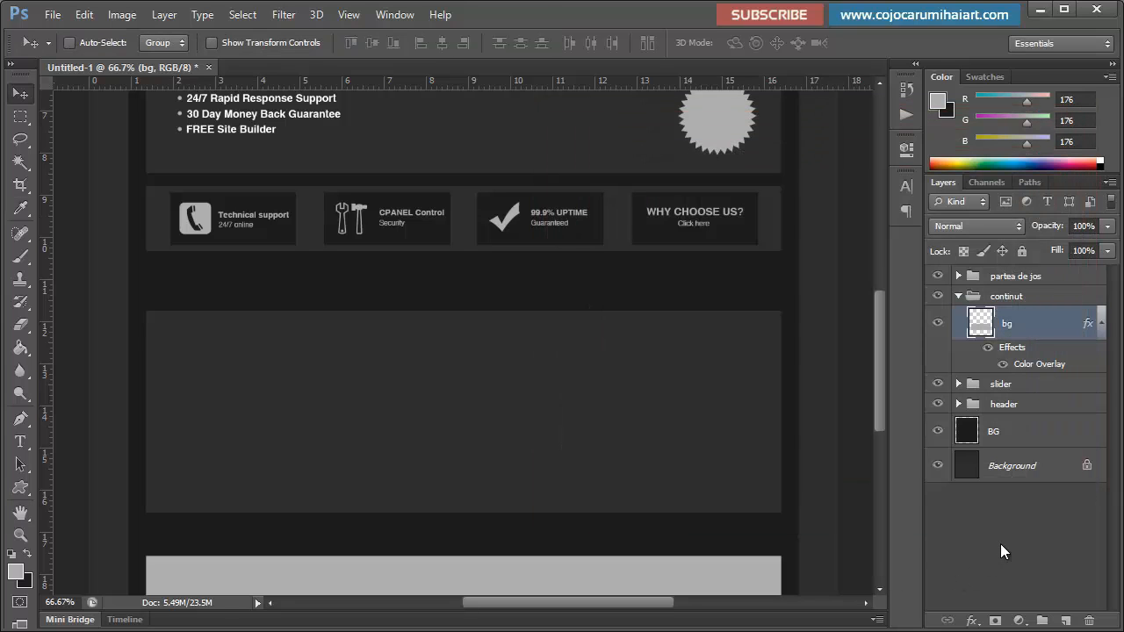
Step: Add the heading text "Our Dedicated Plans" on a new layer above the content box
{"action": "left_click", "coordinate": [1065, 620]}
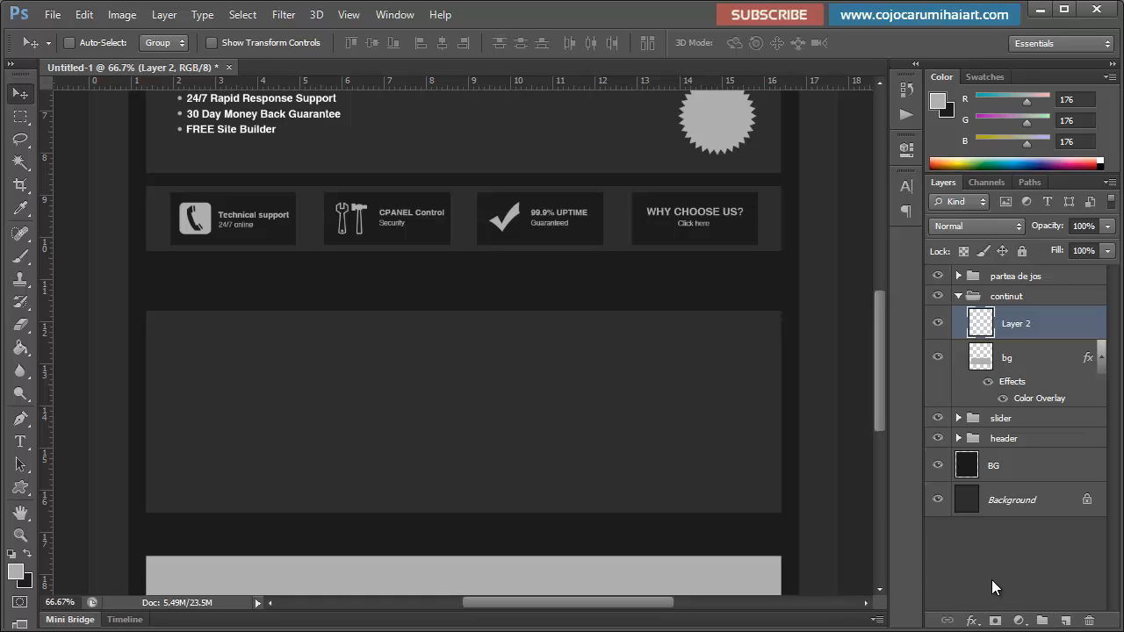
{"action": "key", "text": "t"}
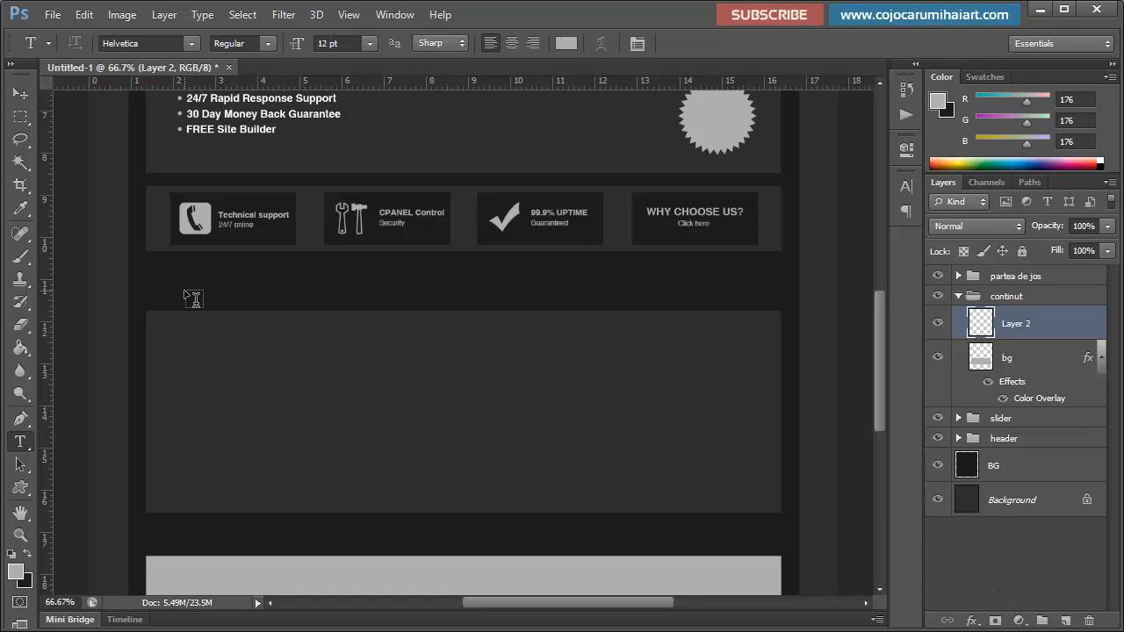
{"action": "left_click", "coordinate": [181, 295]}
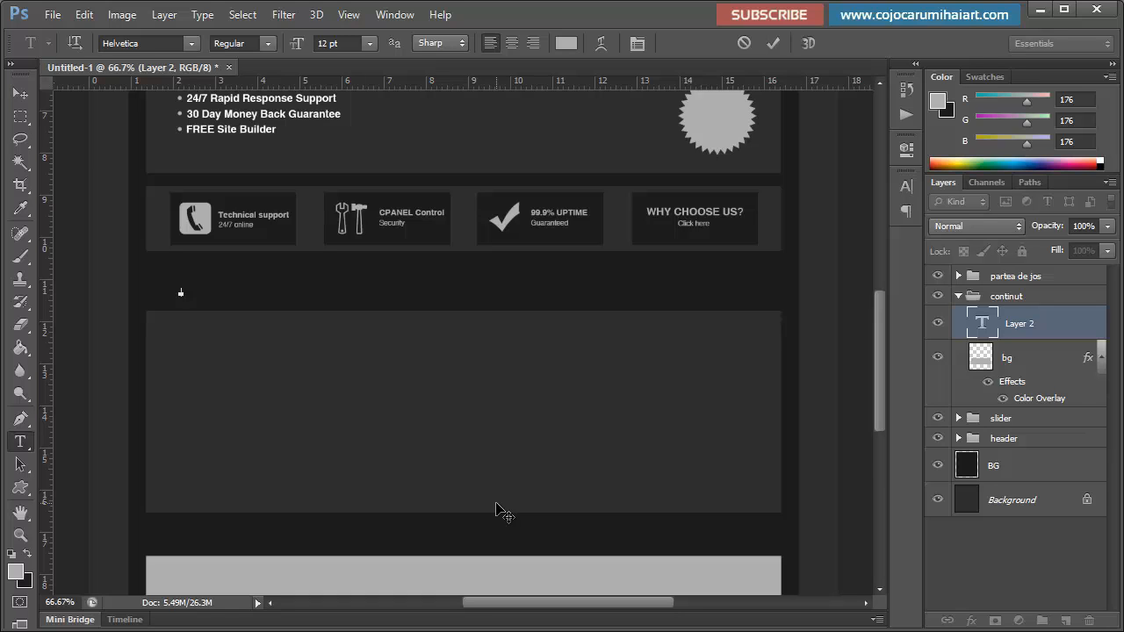
{"action": "scroll", "coordinate": [494, 509], "scroll_direction": "up", "scroll_amount": 5}
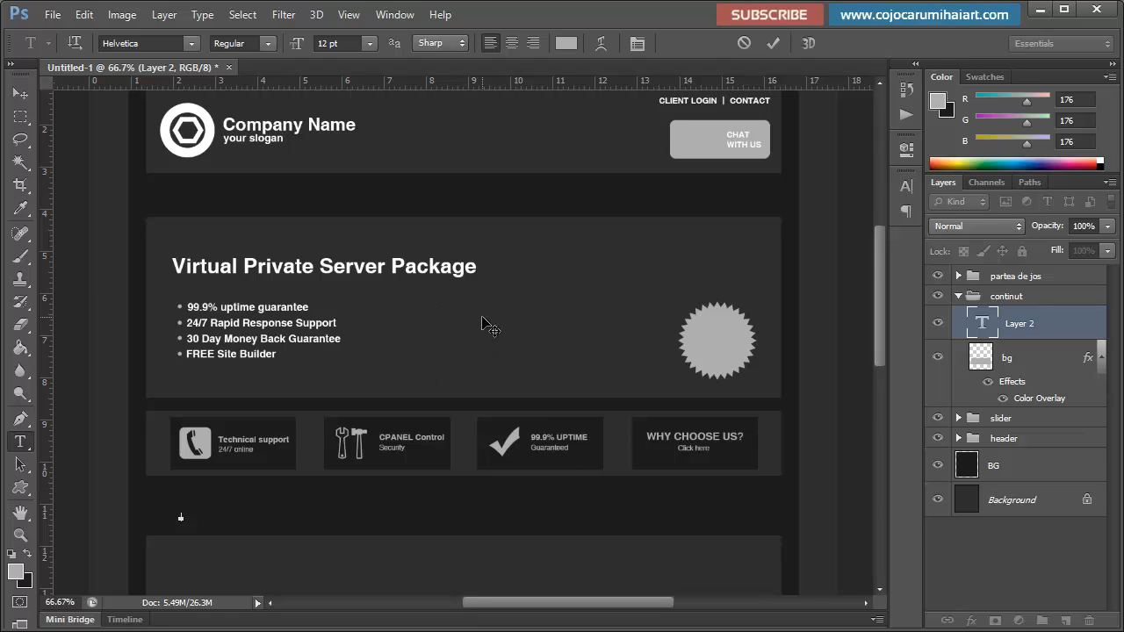
{"action": "scroll", "coordinate": [482, 325], "scroll_direction": "down", "scroll_amount": 5}
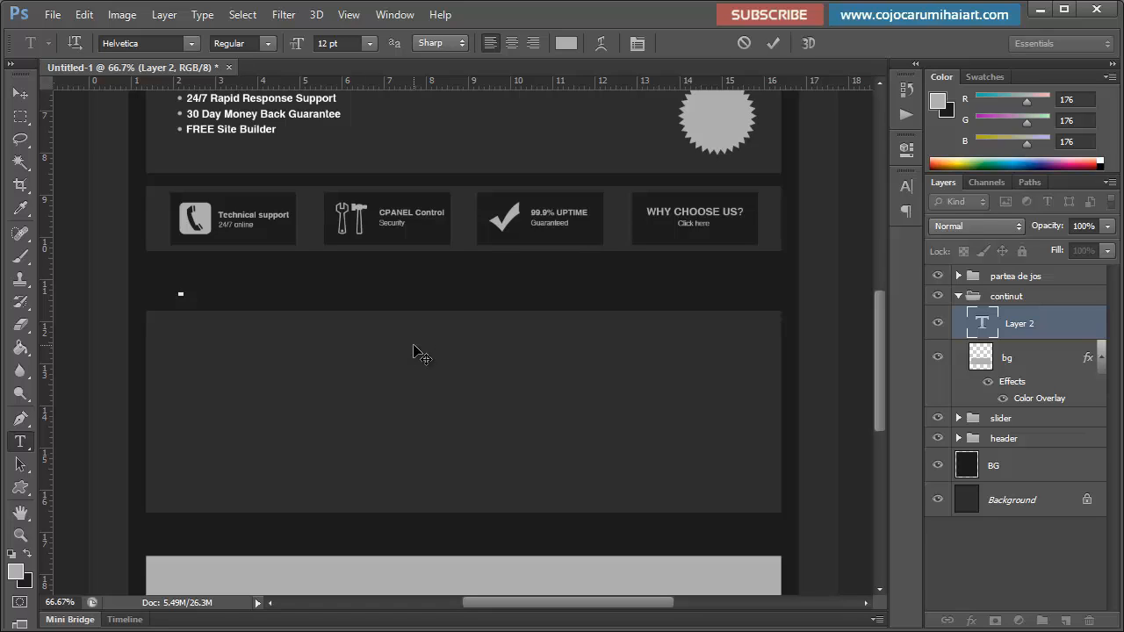
{"action": "type", "text": "Our De"}
{"action": "type", "text": "dicated Plans"}
{"action": "left_click", "coordinate": [19, 93]}
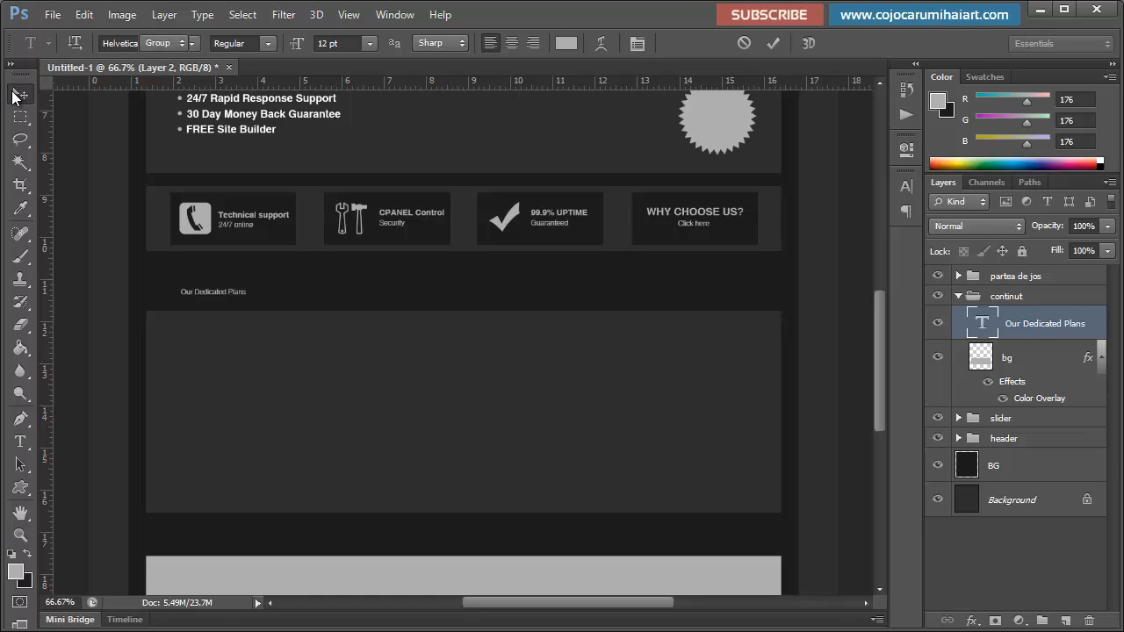
Step: Shift the "Our Dedicated Plans" heading onto the content box's upper left corner and make it Bold at 30 pt
{"action": "key", "text": "ctrl+plus"}
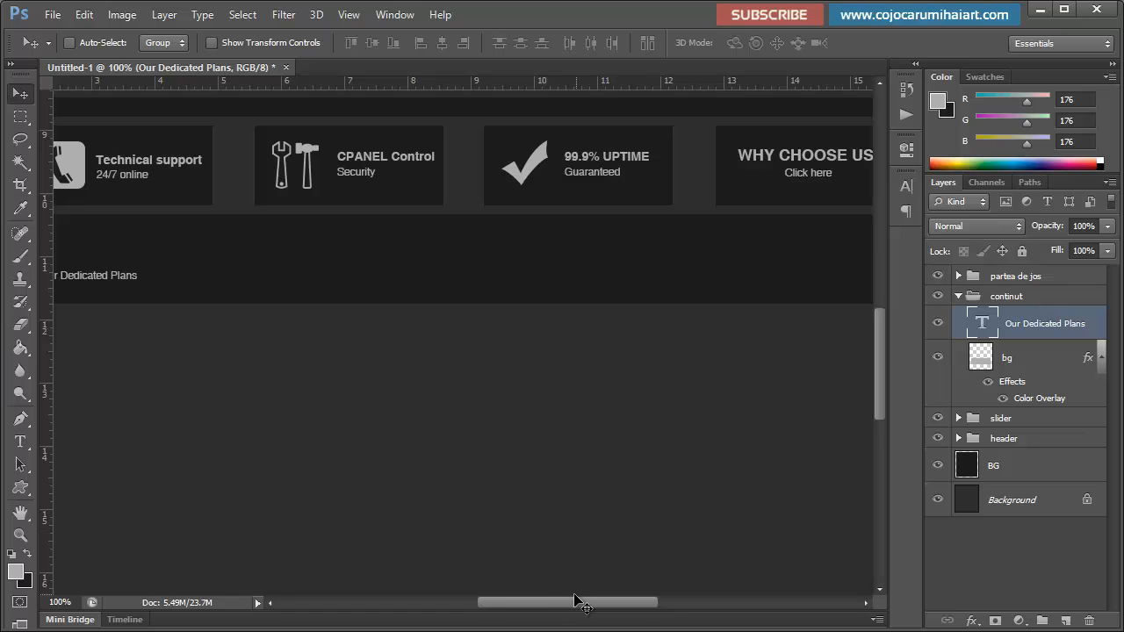
{"action": "left_click_drag", "start_coordinate": [575, 596], "coordinate": [580, 501]}
{"action": "key", "text": "ctrl+minus"}
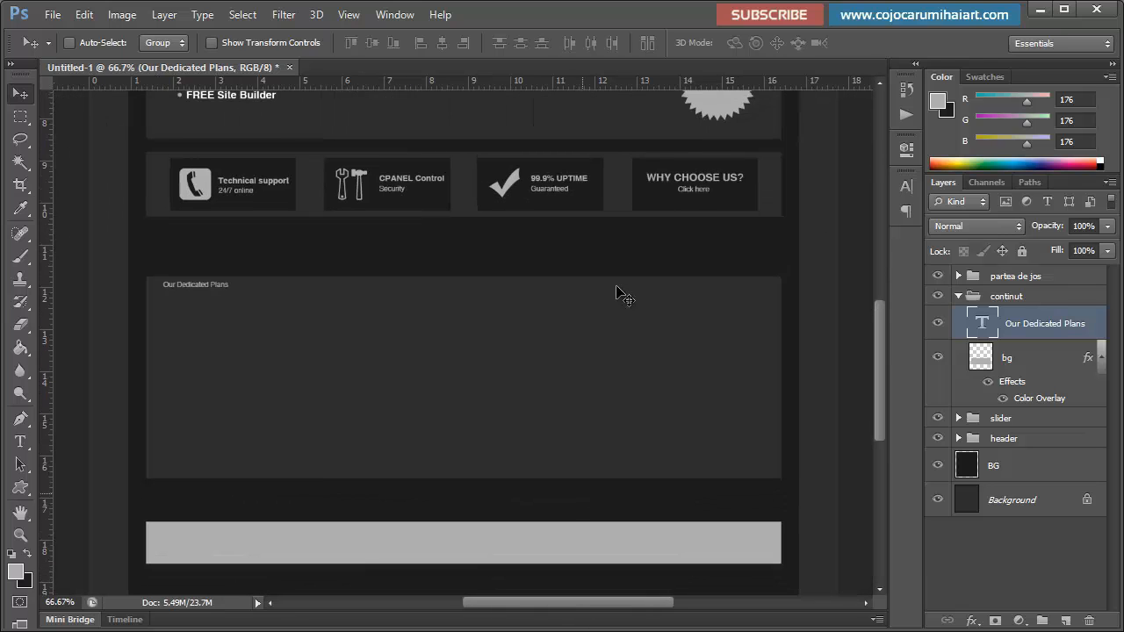
{"action": "left_click", "coordinate": [903, 186]}
{"action": "left_click", "coordinate": [869, 195]}
{"action": "left_click", "coordinate": [841, 231]}
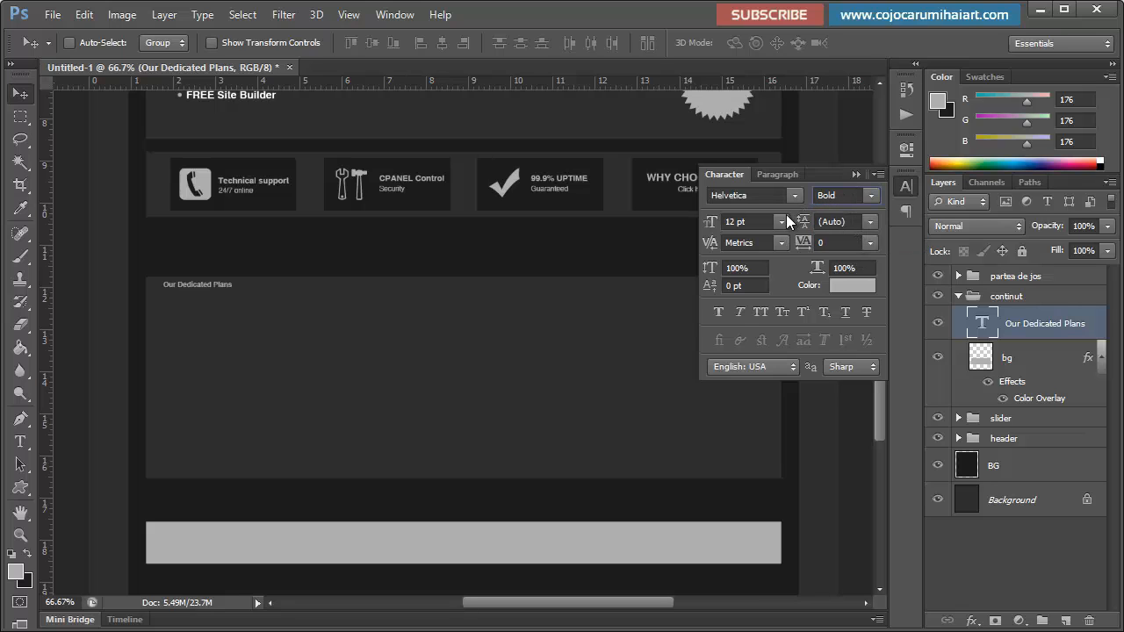
{"action": "left_click", "coordinate": [780, 221]}
{"action": "left_click", "coordinate": [763, 441]}
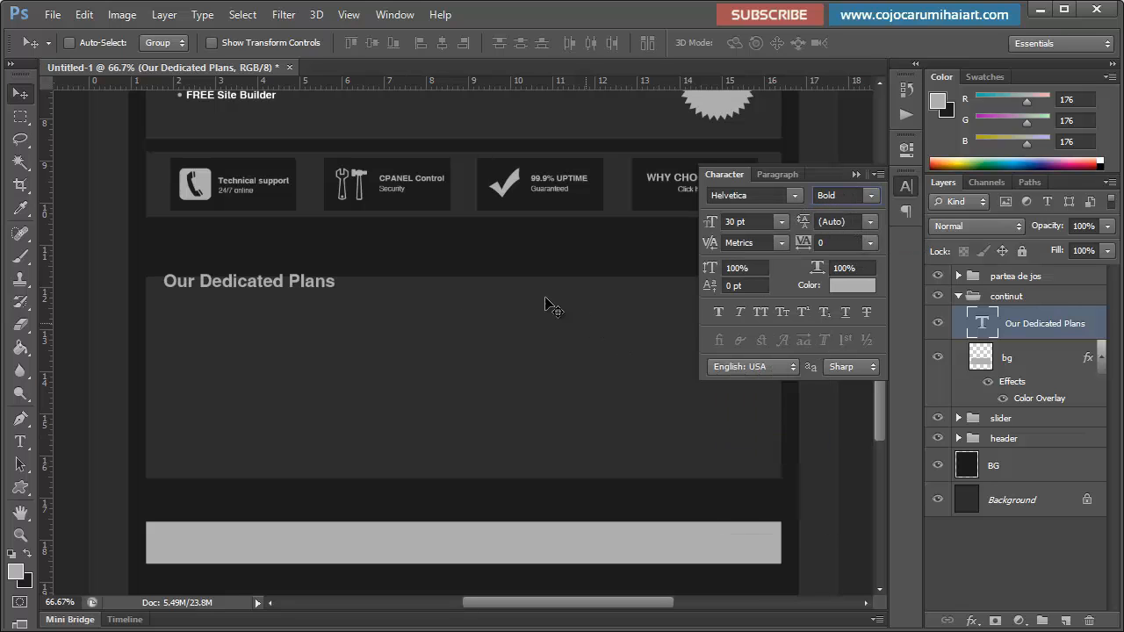
Step: Move the heading just above the content box near its left edge and reduce its font size to 24 pt
{"action": "mouse_move", "coordinate": [347, 323]}
{"action": "left_mouse_down"}
{"action": "mouse_move", "coordinate": [331, 256]}
{"action": "mouse_move", "coordinate": [334, 309]}
{"action": "left_mouse_up"}
{"action": "scroll", "coordinate": [459, 353], "scroll_direction": "up", "scroll_amount": 6}
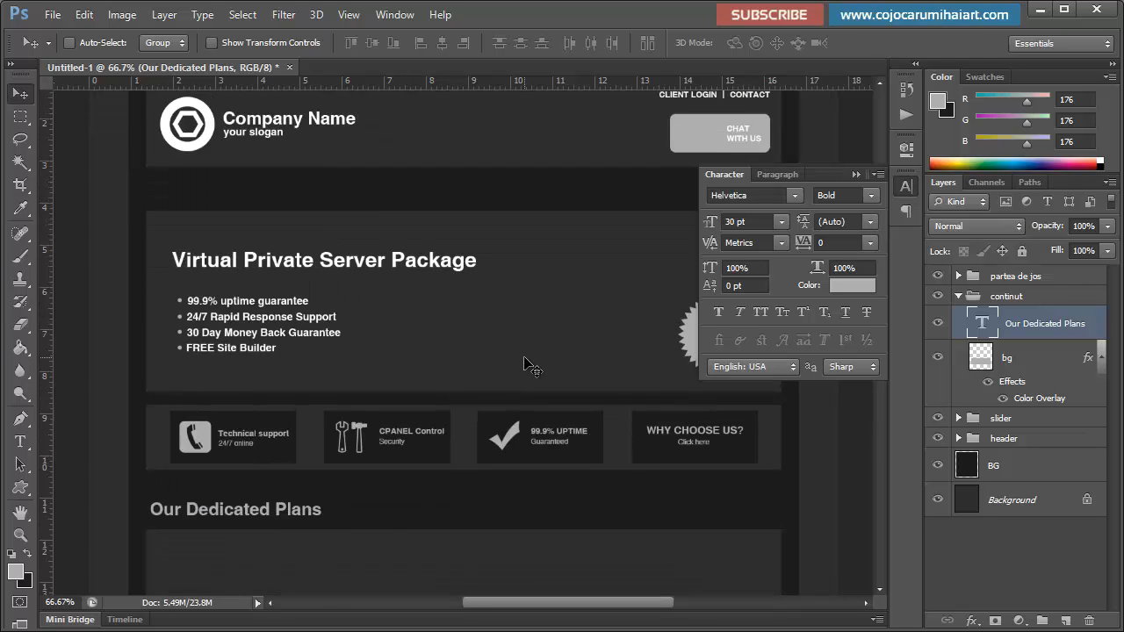
{"action": "left_click", "coordinate": [781, 222]}
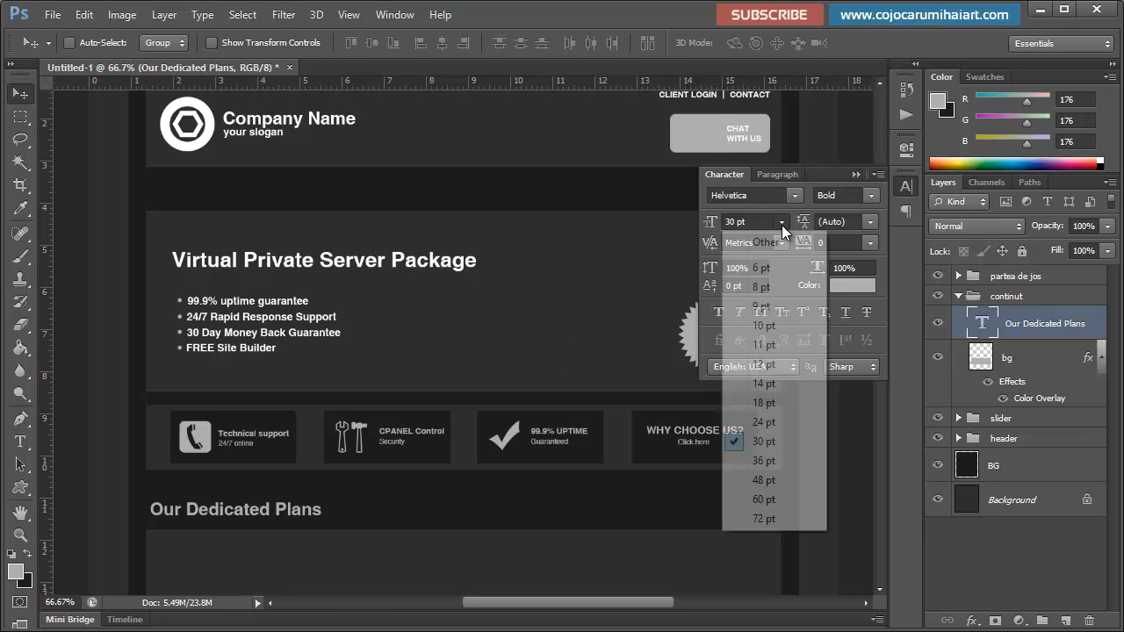
{"action": "left_click", "coordinate": [763, 422]}
{"action": "scroll", "coordinate": [451, 439], "scroll_direction": "up", "scroll_amount": 2}
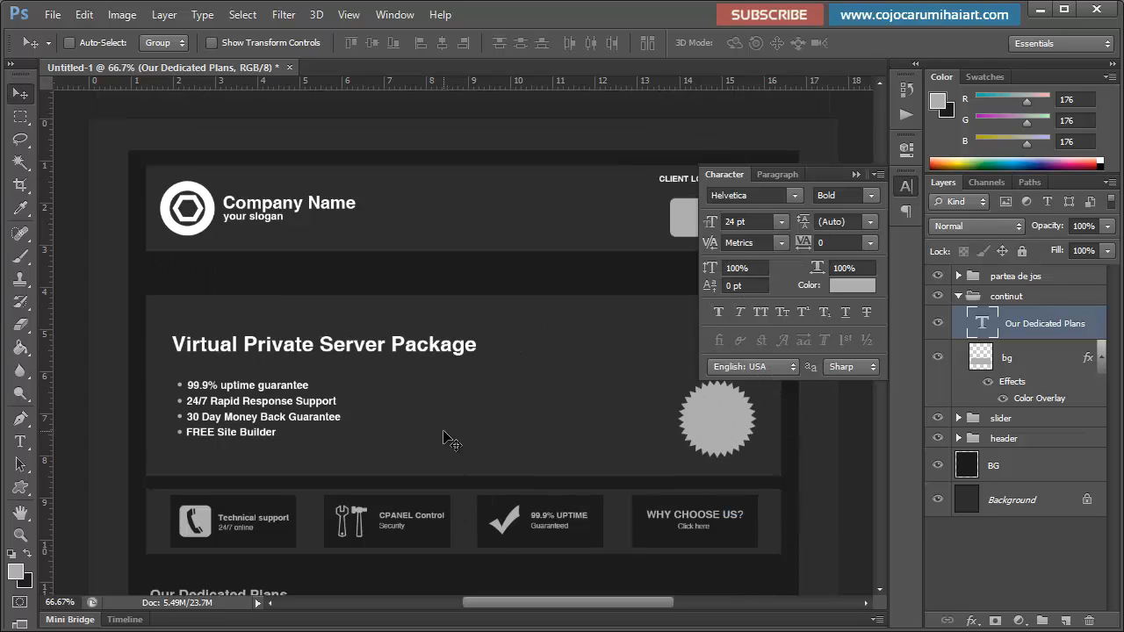
{"action": "scroll", "coordinate": [436, 448], "scroll_direction": "up", "scroll_amount": 2}
{"action": "scroll", "coordinate": [412, 458], "scroll_direction": "down", "scroll_amount": 4}
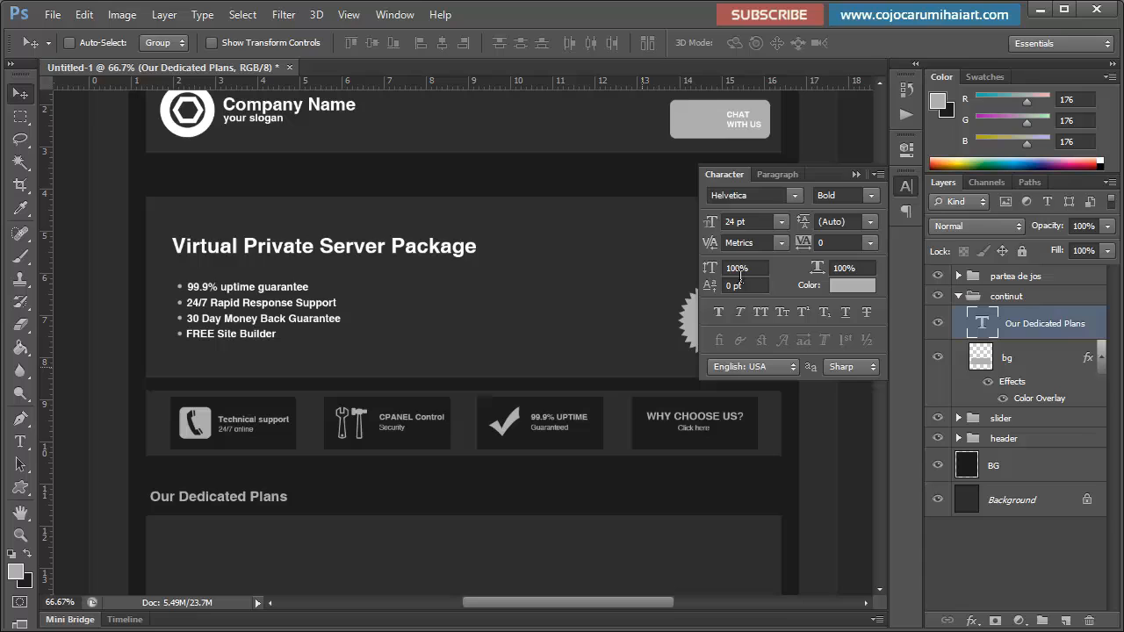
{"action": "left_click", "coordinate": [856, 174]}
Step: Nudge the "Our Dedicated Plans" heading up about 10 px, away from the content box
{"action": "scroll", "coordinate": [292, 516], "scroll_direction": "down", "scroll_amount": 2}
{"action": "scroll", "coordinate": [283, 505], "scroll_direction": "down", "scroll_amount": 1}
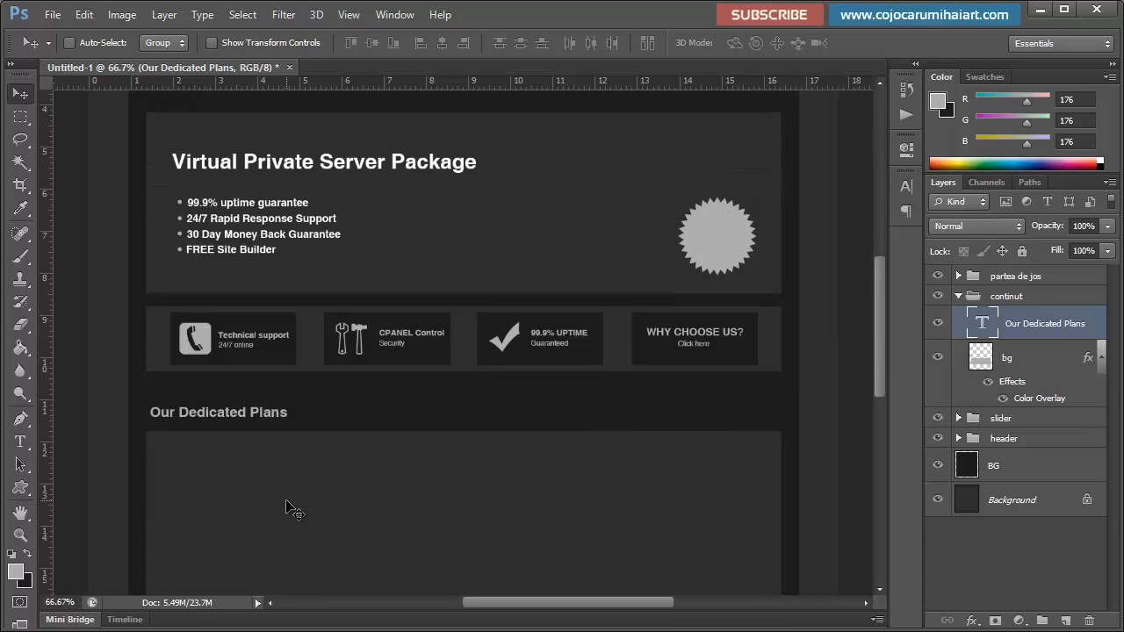
{"action": "scroll", "coordinate": [284, 458], "scroll_direction": "down", "scroll_amount": 2}
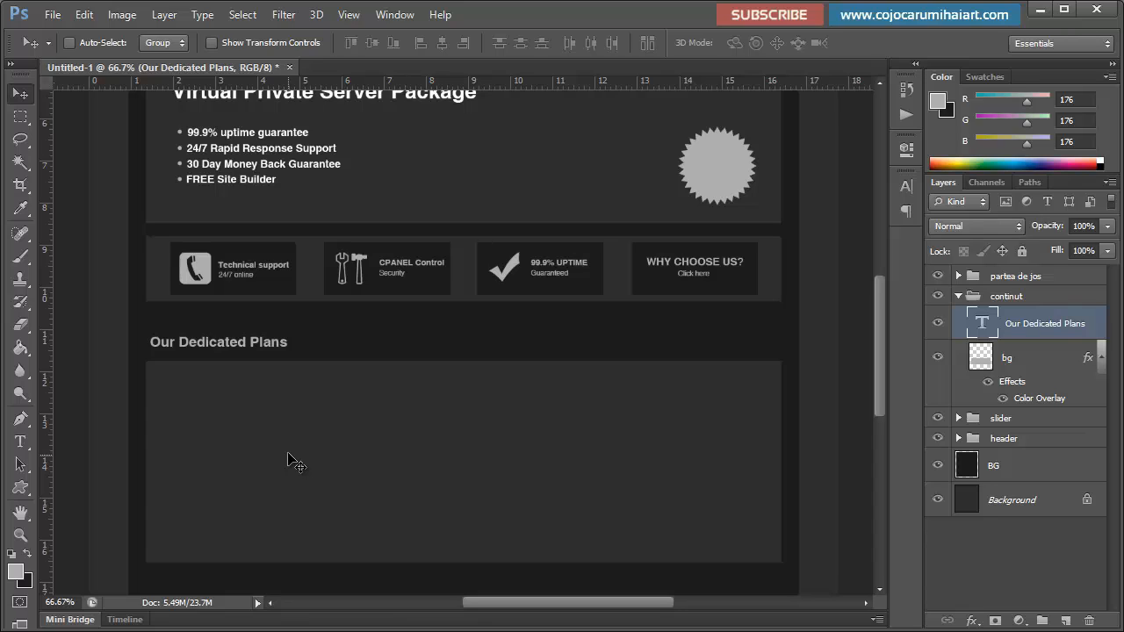
{"action": "key", "text": "shift+Up"}
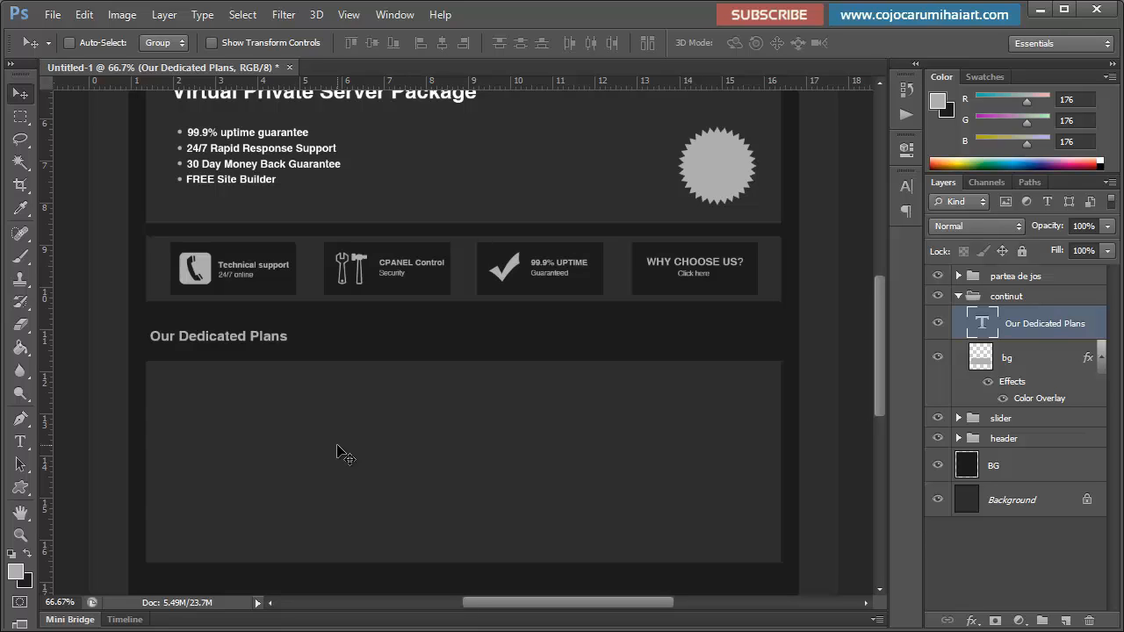
Step: Draw a horizontal line 1 px thick and about 1077 px wide below the heading, on a new layer above bg
{"action": "left_click", "coordinate": [1011, 352]}
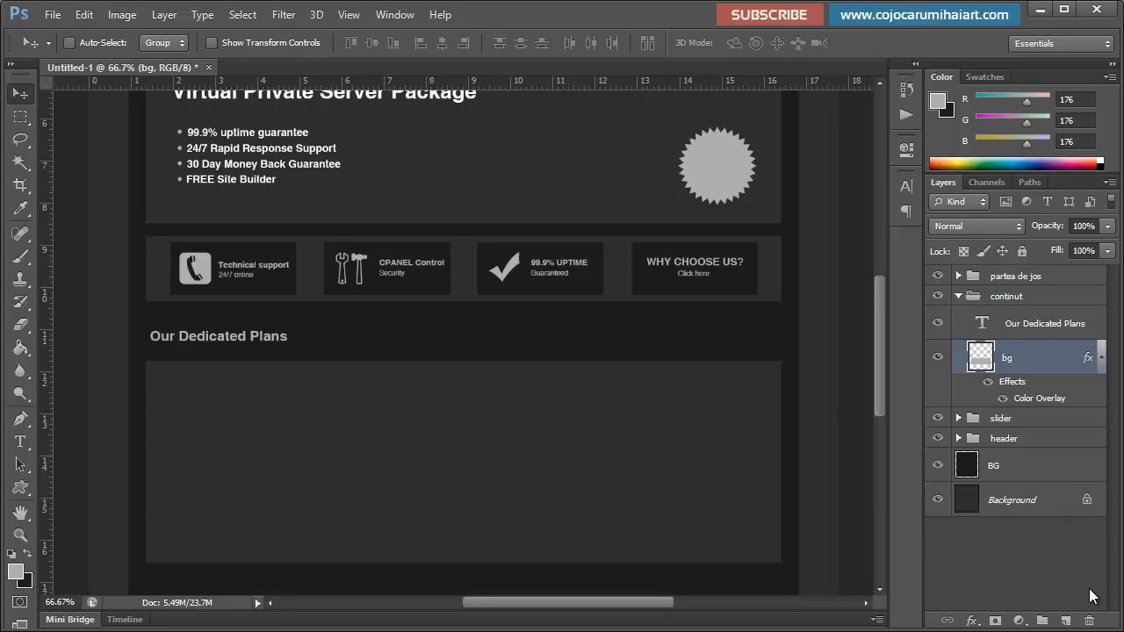
{"action": "left_click", "coordinate": [1065, 621]}
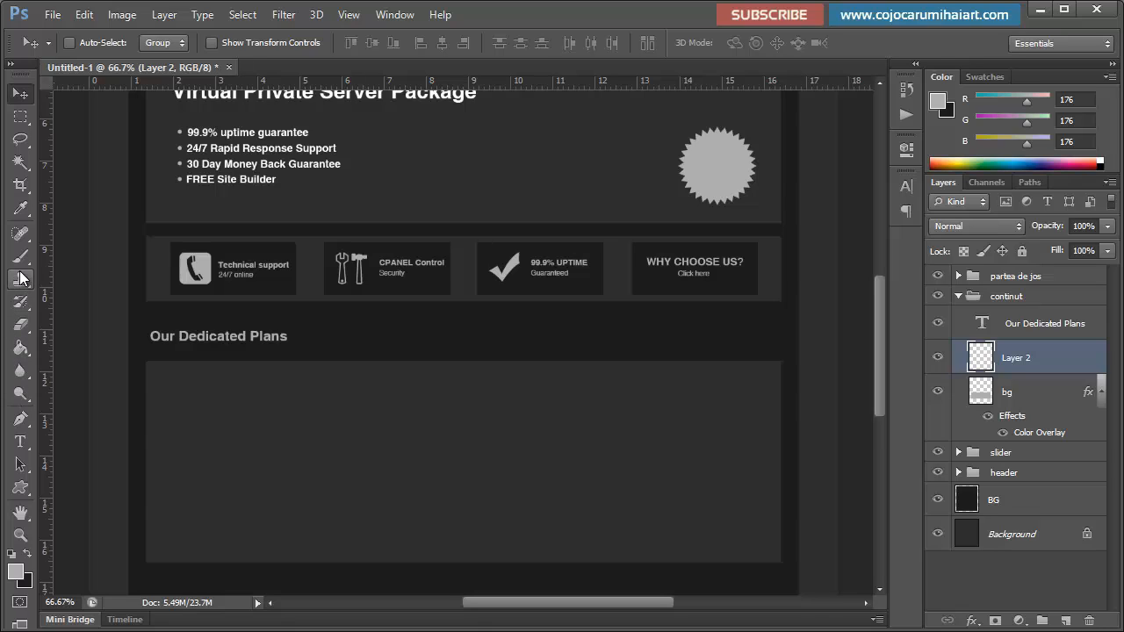
{"action": "left_click", "coordinate": [18, 490]}
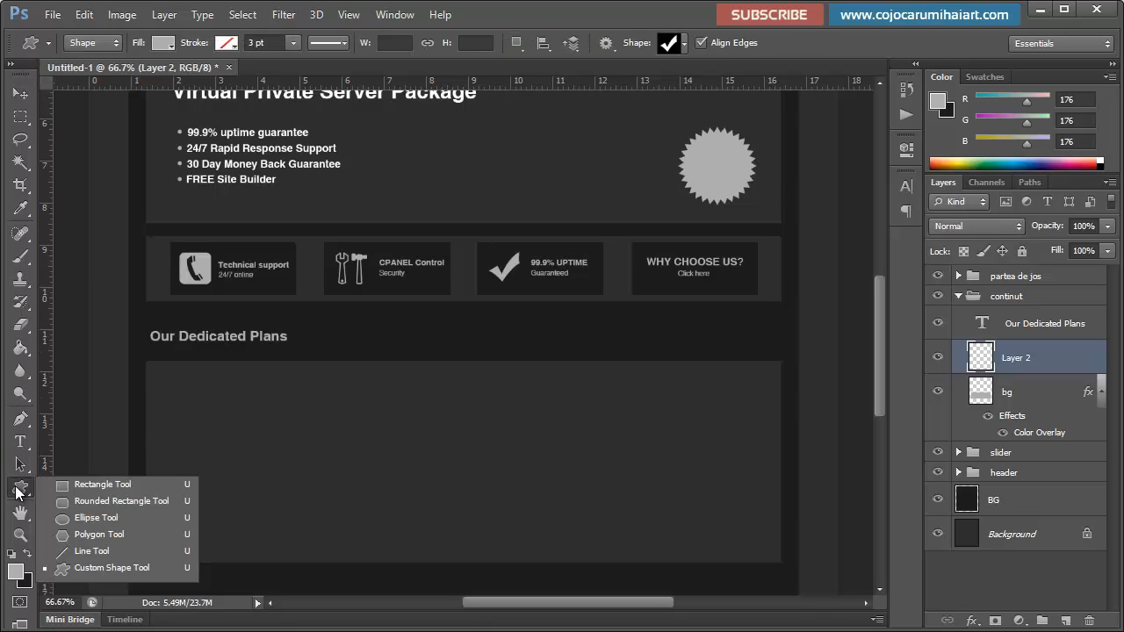
{"action": "left_click", "coordinate": [91, 551]}
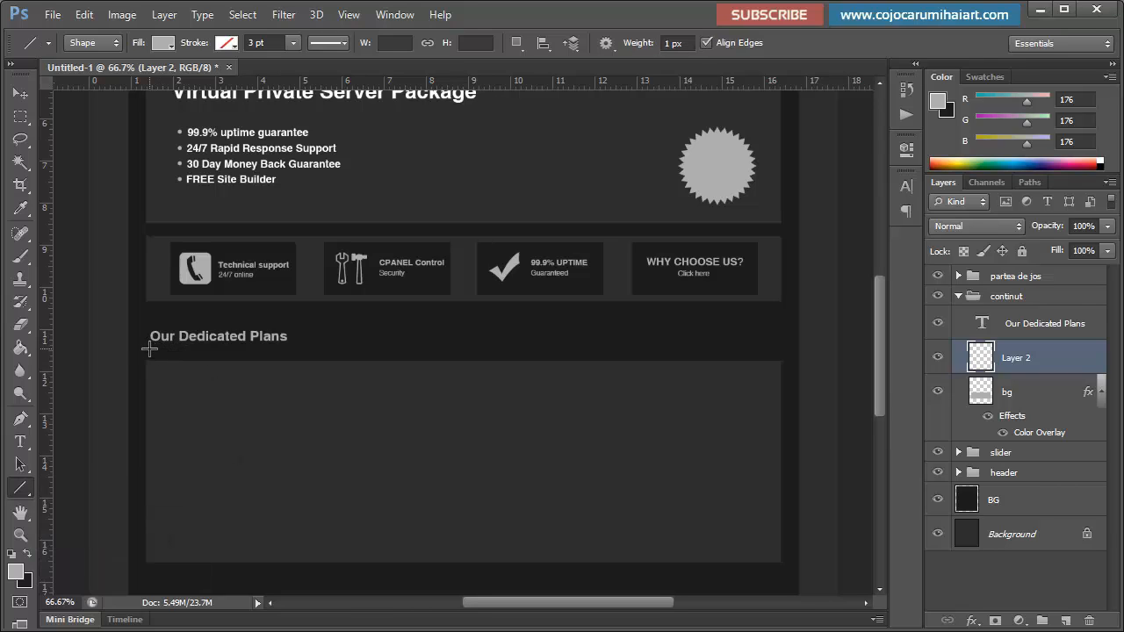
{"action": "left_click_drag", "start_coordinate": [149, 348], "coordinate": [780, 343]}
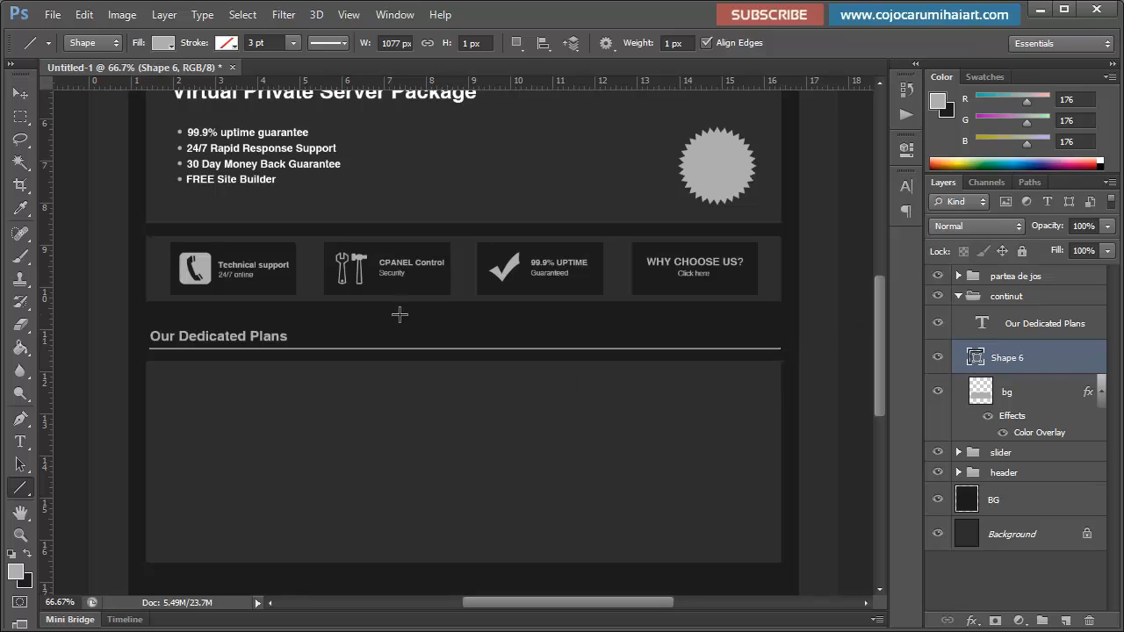
{"action": "left_click", "coordinate": [21, 94]}
Step: Display the guides to check the heading line's right end against the content box's right edge
{"action": "left_click", "coordinate": [1057, 400]}
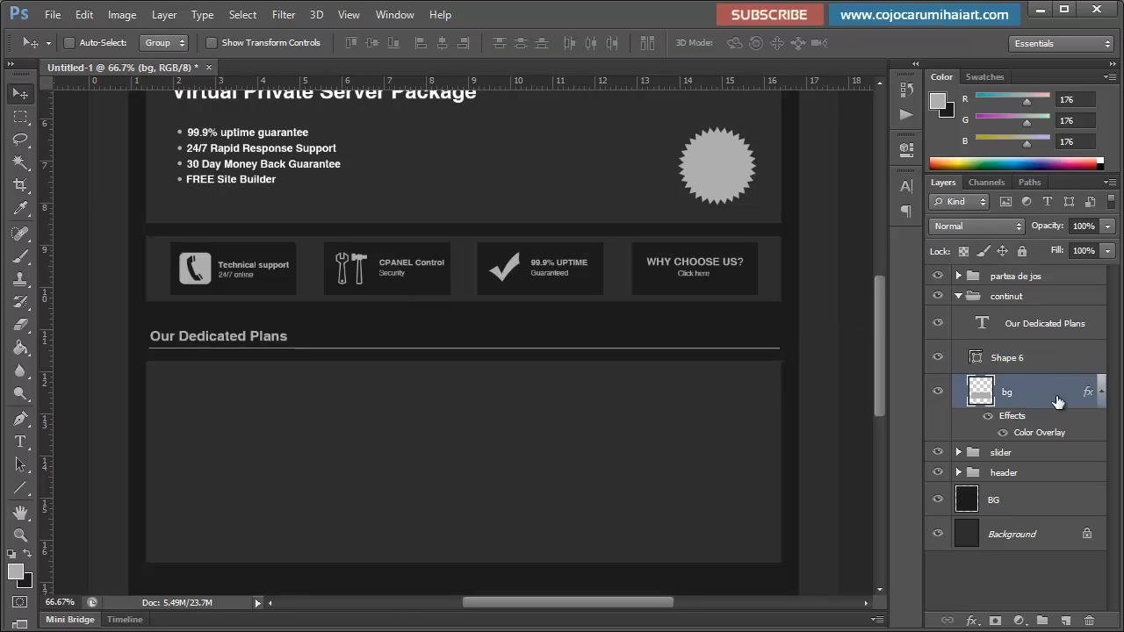
{"action": "left_click", "coordinate": [1057, 367]}
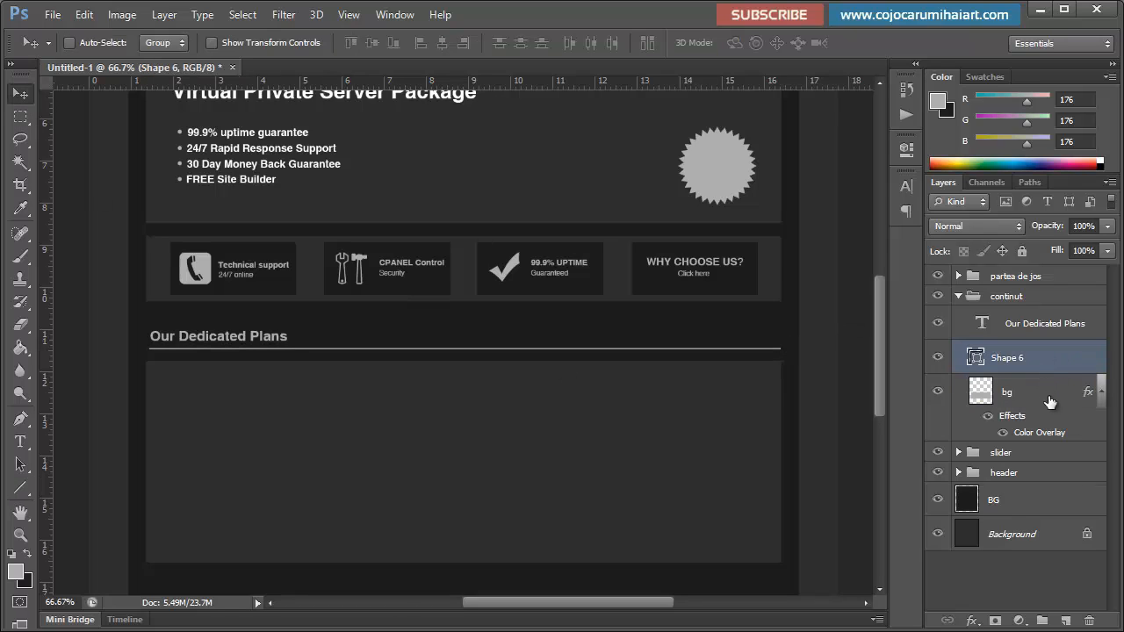
{"action": "left_click", "coordinate": [1050, 400]}
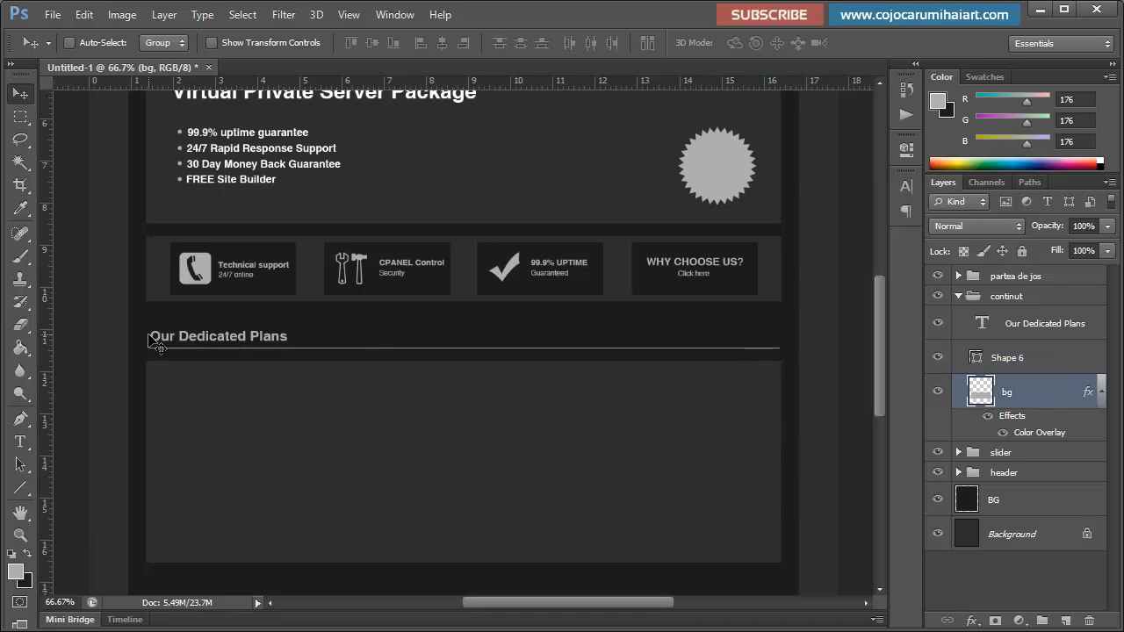
{"action": "key", "text": "ctrl+plus"}
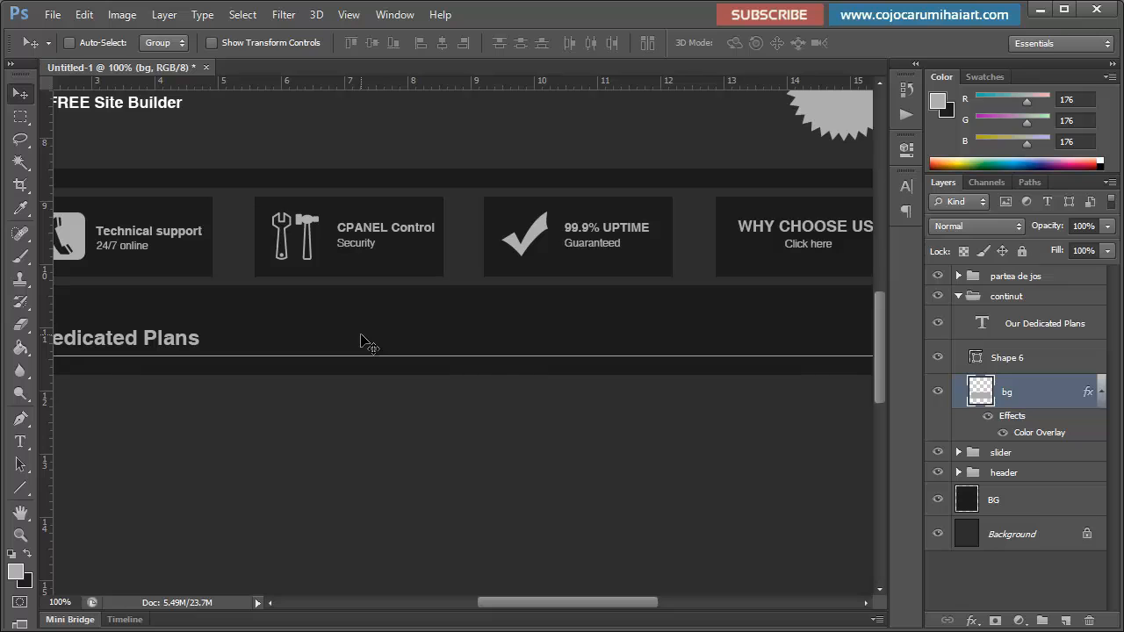
{"action": "key", "text": "space"}
{"action": "left_click_drag", "start_coordinate": [746, 413], "coordinate": [391, 356]}
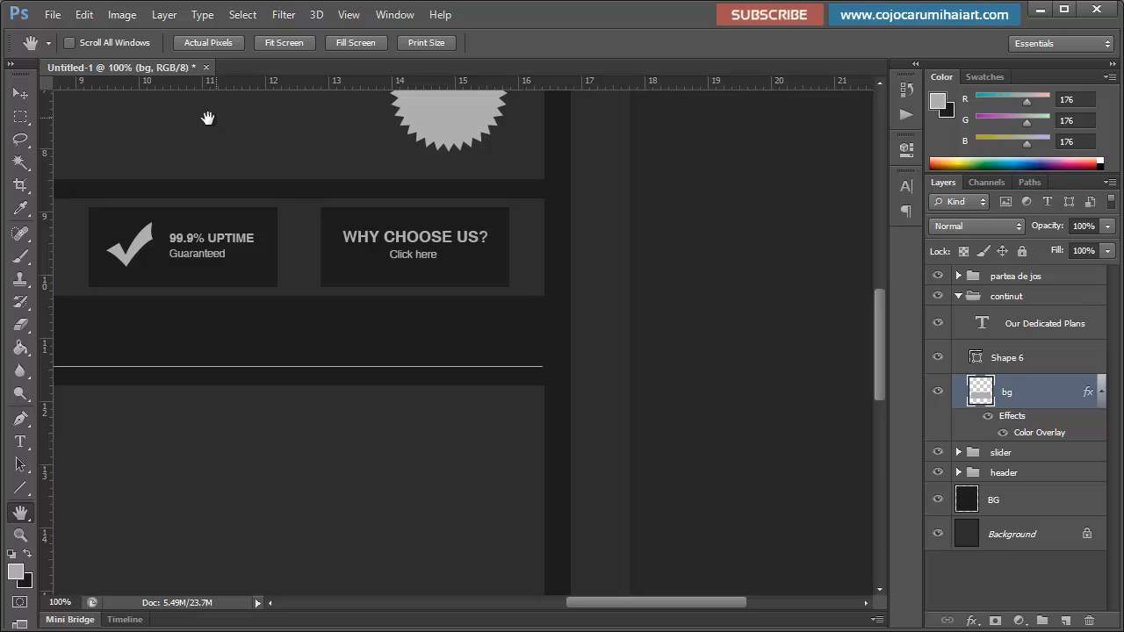
{"action": "left_click", "coordinate": [349, 14]}
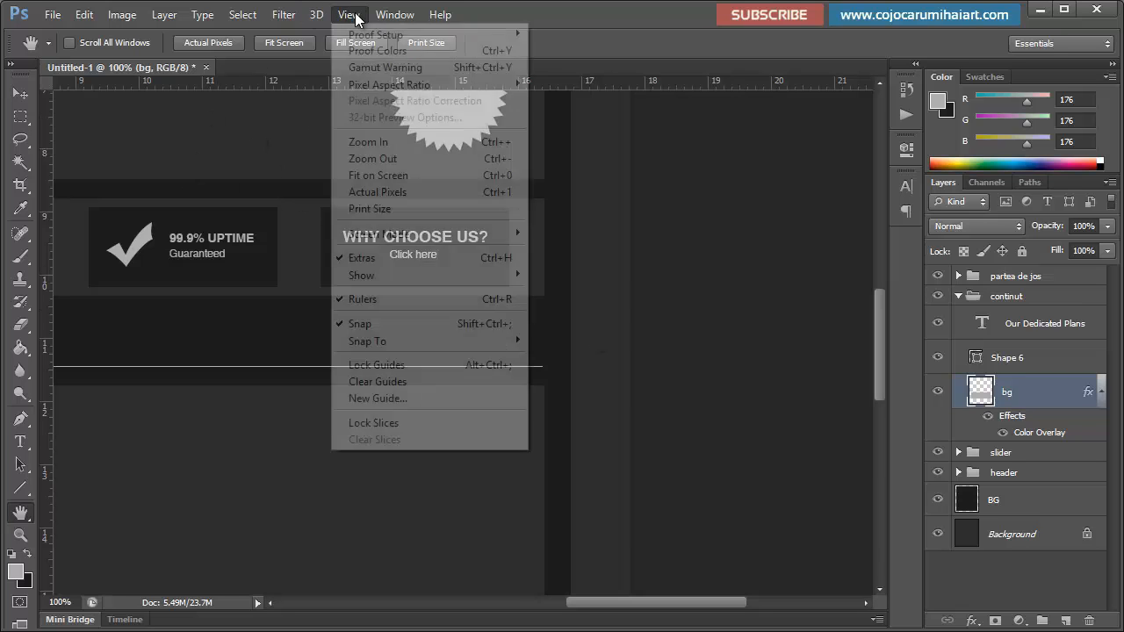
{"action": "mouse_move", "coordinate": [461, 279]}
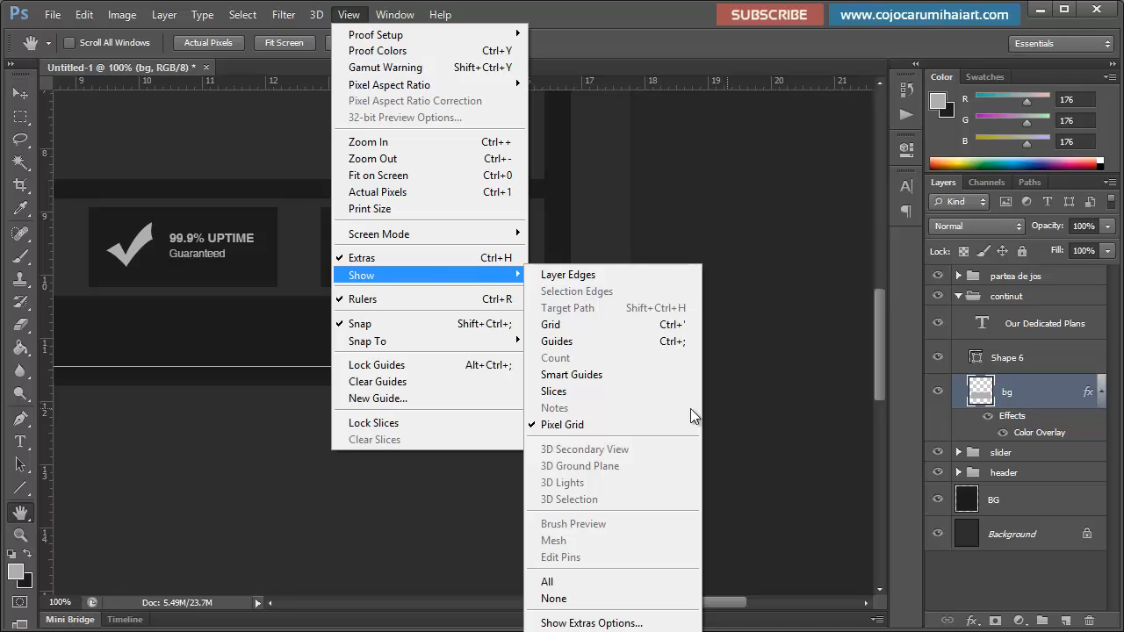
{"action": "left_click", "coordinate": [609, 342]}
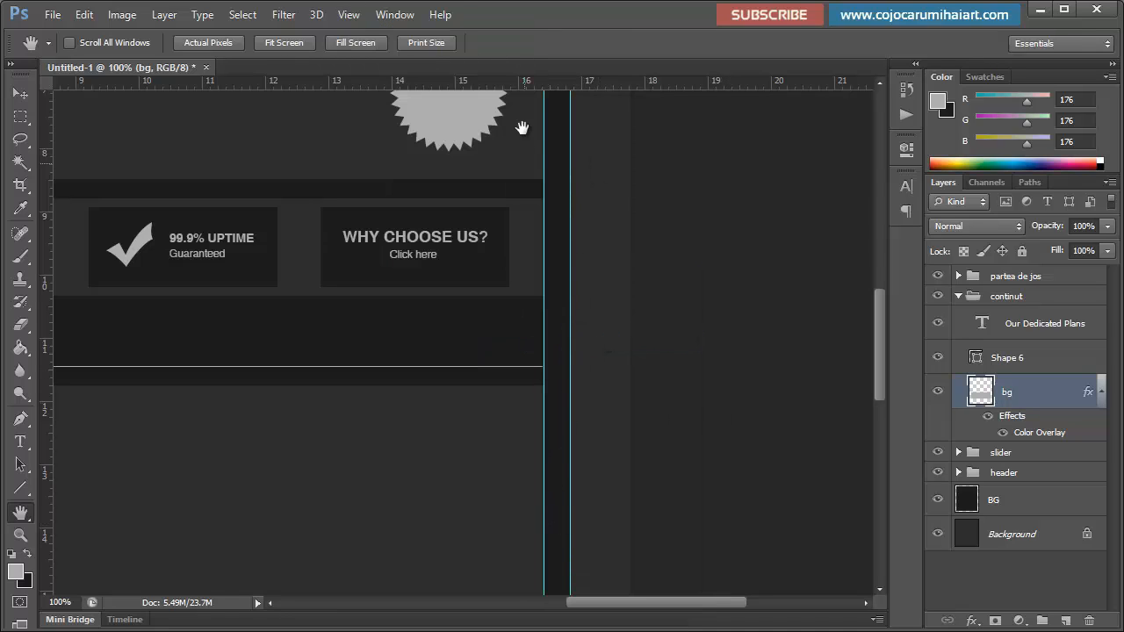
Step: Nudge the header group down a couple of pixels so its top edge meets the horizontal guide
{"action": "left_click_drag", "start_coordinate": [541, 268], "coordinate": [530, 492]}
{"action": "left_click_drag", "start_coordinate": [501, 173], "coordinate": [497, 123]}
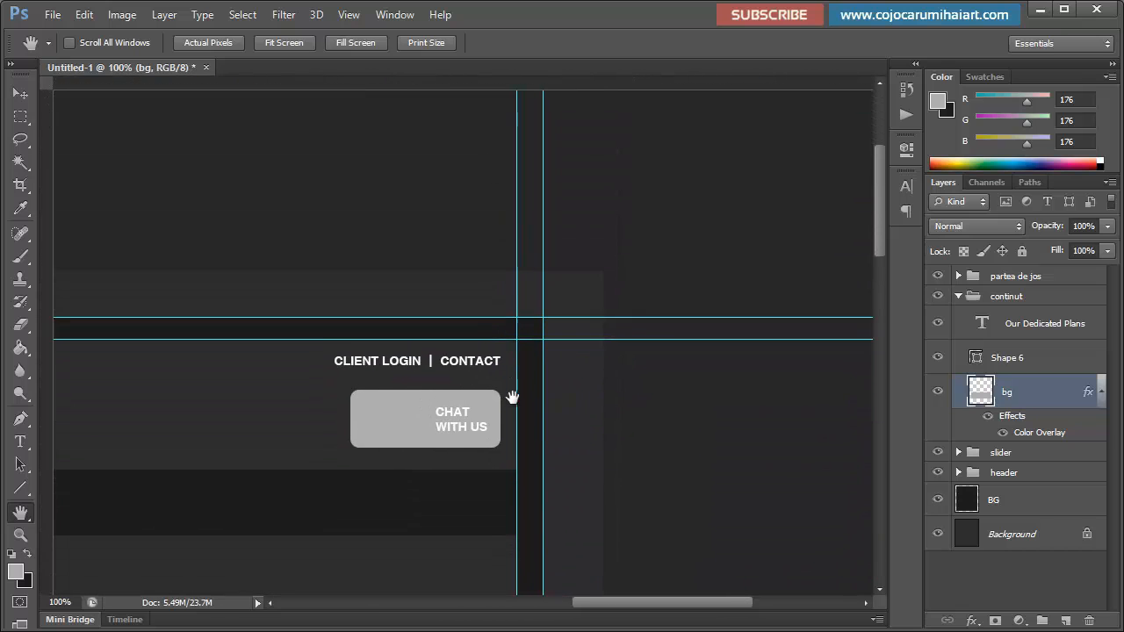
{"action": "left_click_drag", "start_coordinate": [547, 422], "coordinate": [555, 566]}
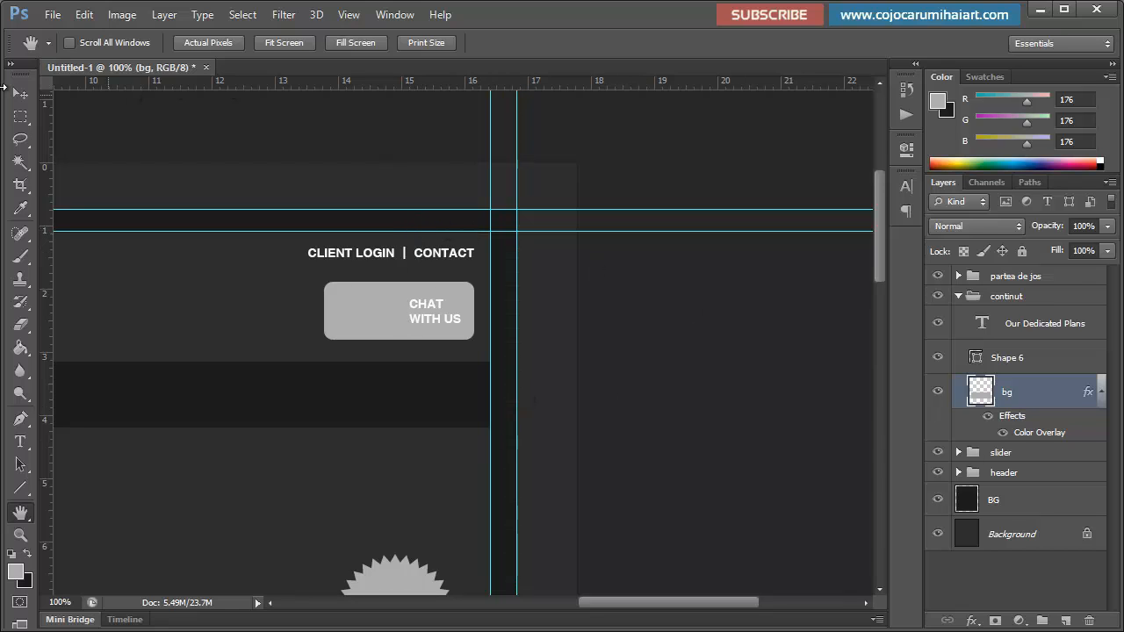
{"action": "left_click", "coordinate": [22, 95]}
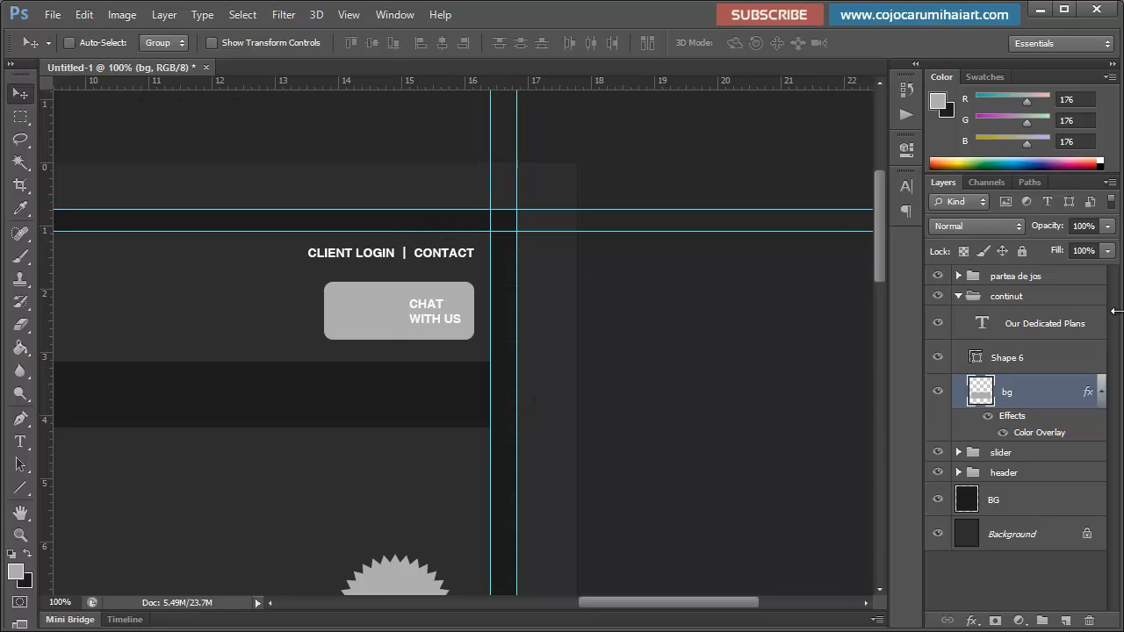
{"action": "left_click", "coordinate": [1016, 474]}
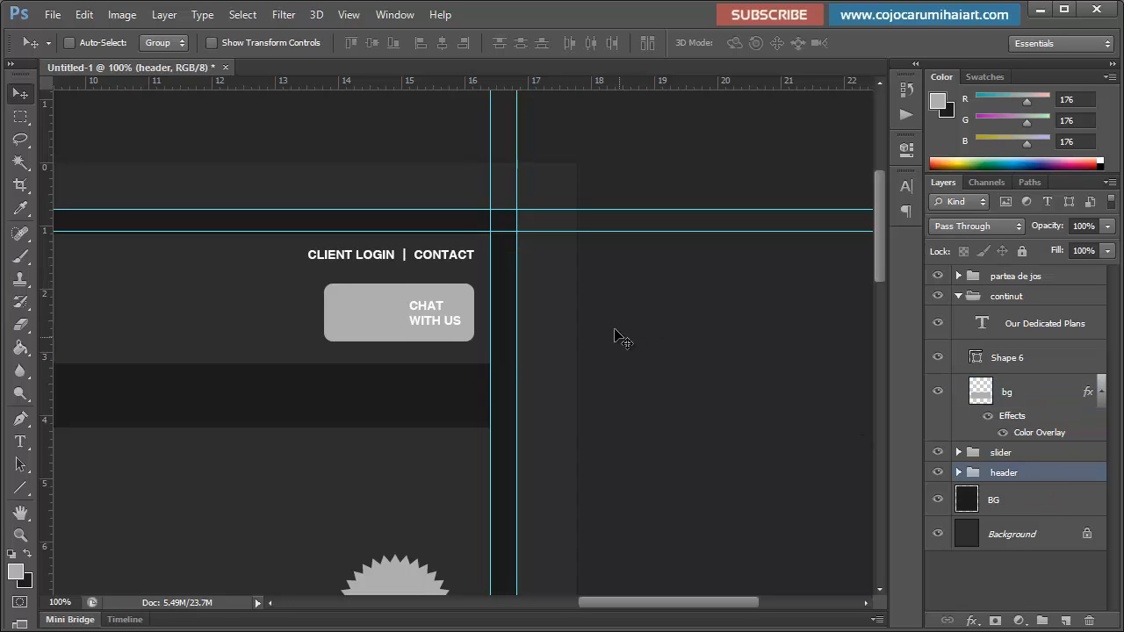
Step: Move the heading's divider line so its right end meets the guide at the content box's right edge
{"action": "key", "text": "h"}
{"action": "left_click_drag", "start_coordinate": [570, 366], "coordinate": [529, 293]}
{"action": "left_click_drag", "start_coordinate": [590, 123], "coordinate": [568, 196]}
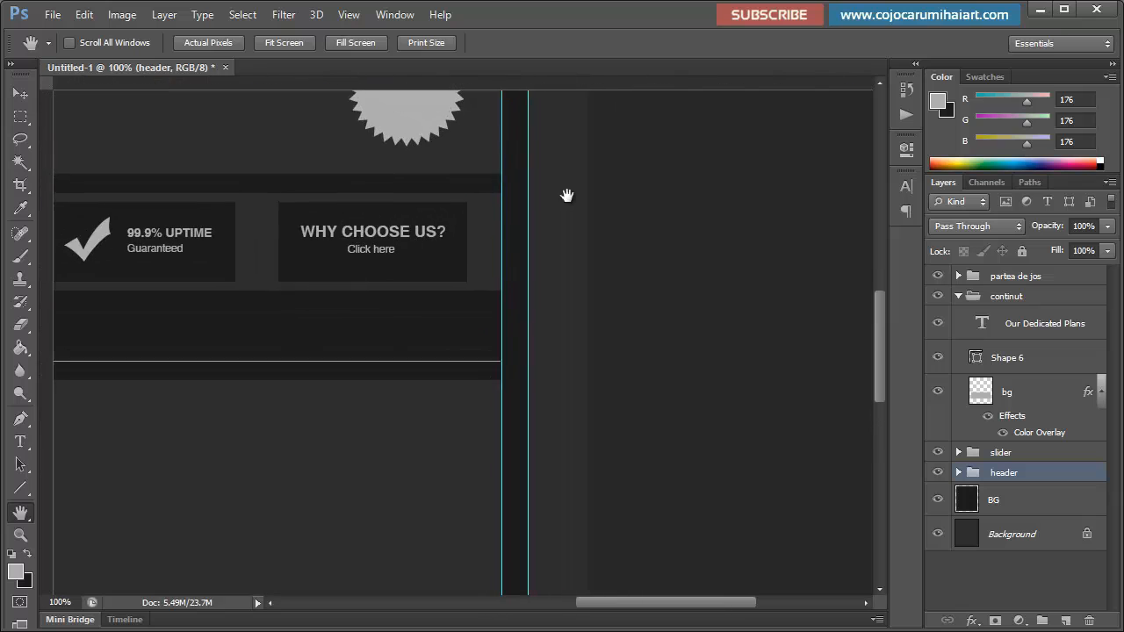
{"action": "key", "text": "ctrl+plus"}
{"action": "key", "text": "ctrl+plus"}
{"action": "key", "text": "ctrl+plus"}
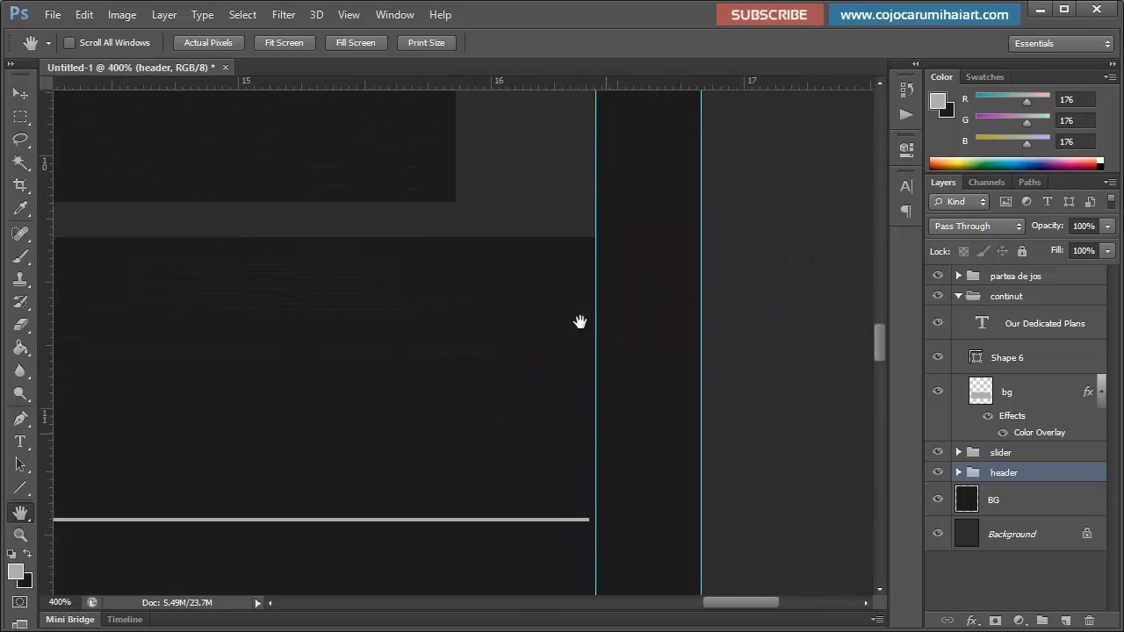
{"action": "left_click_drag", "start_coordinate": [586, 439], "coordinate": [558, 361]}
{"action": "left_click", "coordinate": [18, 102]}
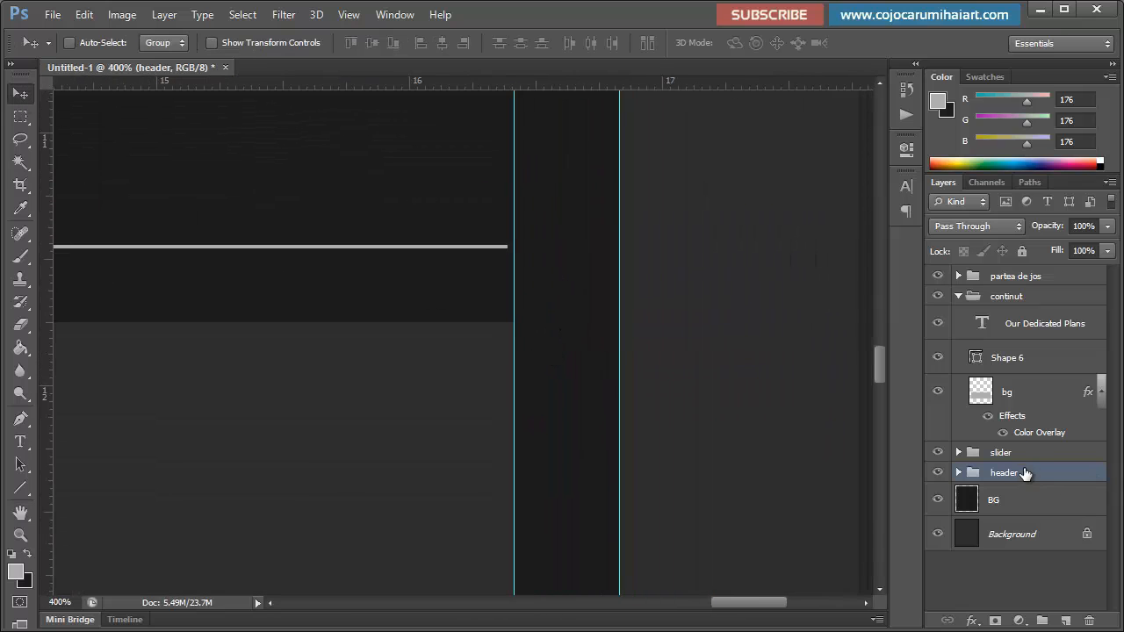
{"action": "left_click", "coordinate": [1032, 363]}
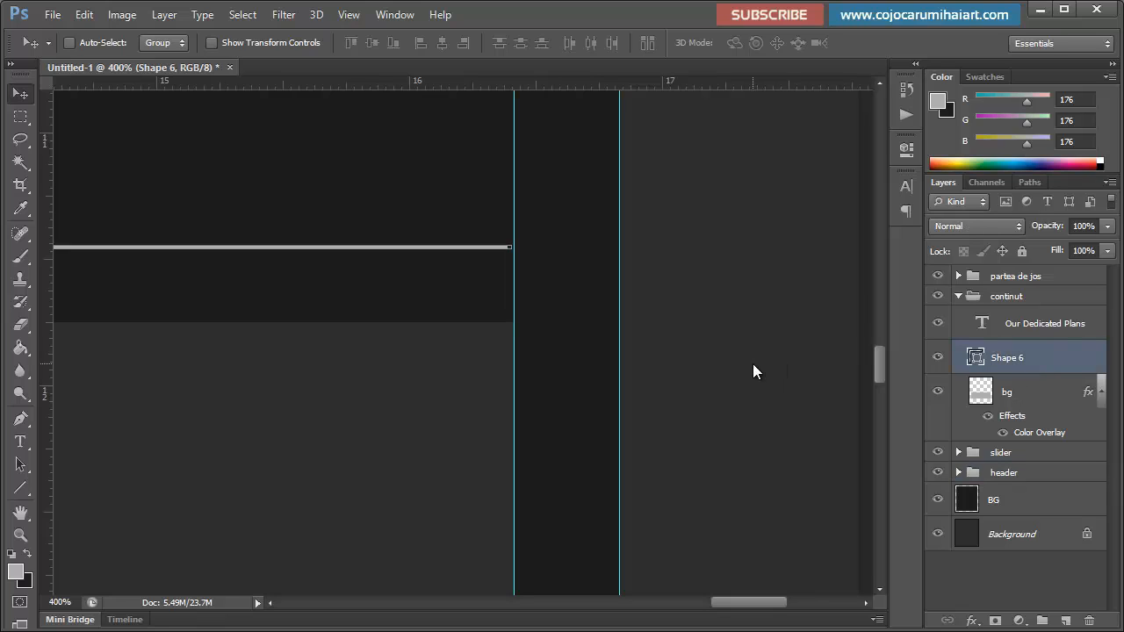
{"action": "left_click_drag", "start_coordinate": [500, 293], "coordinate": [501, 434]}
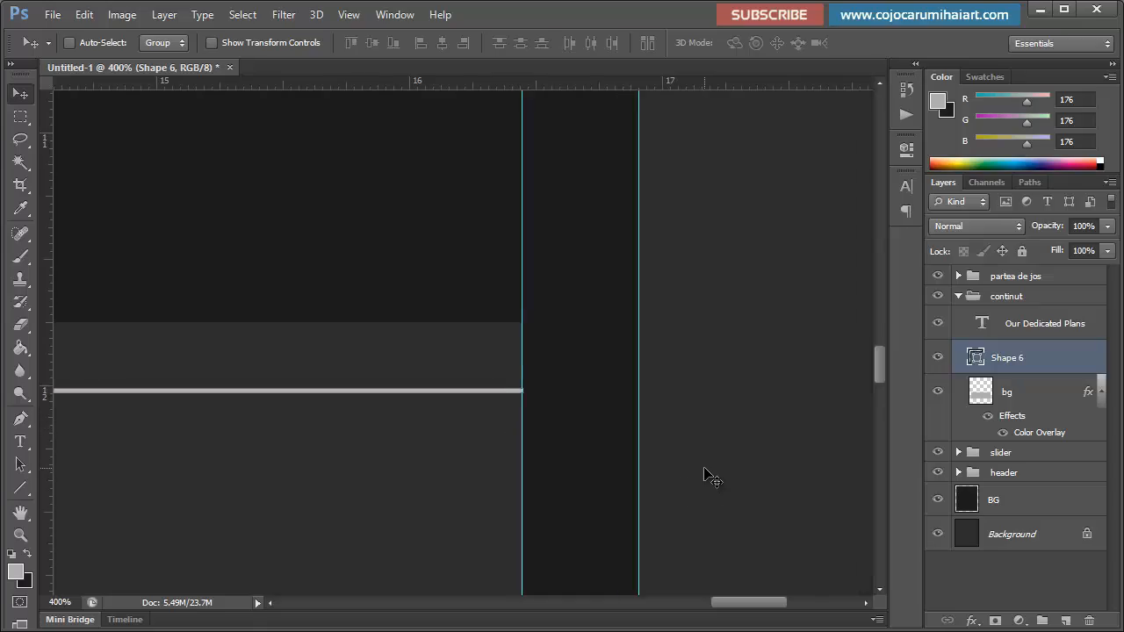
Step: Raise the divider line 20 px so it sits just above the content box
{"action": "key", "text": "ctrl+plus"}
{"action": "key", "text": "ctrl+plus"}
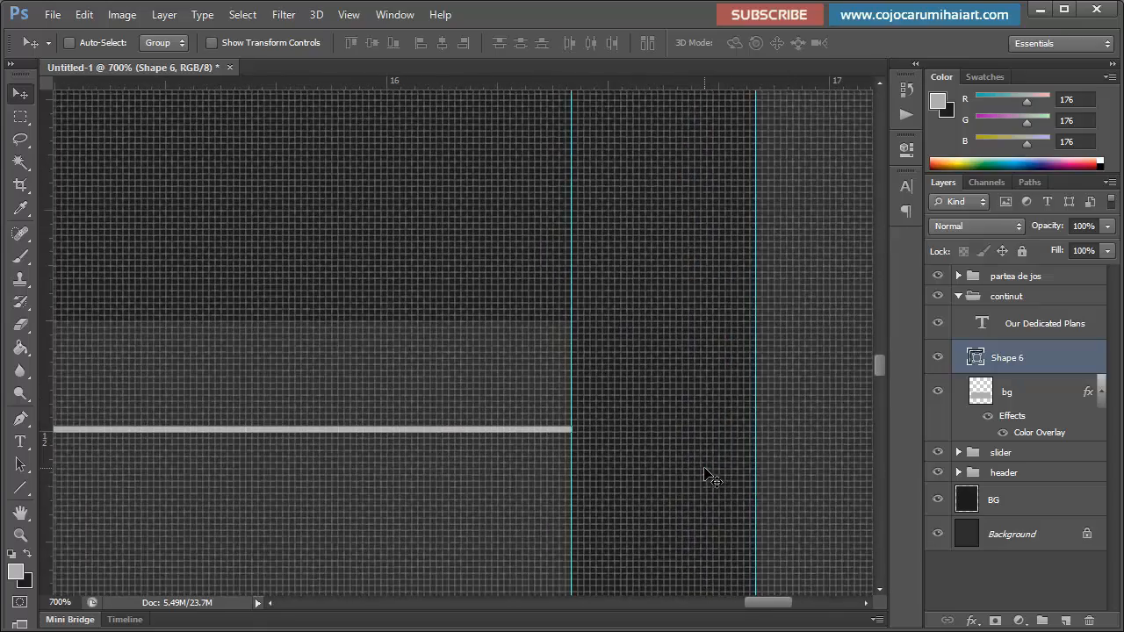
{"action": "key", "text": "ctrl+minus"}
{"action": "key", "text": "ctrl+minus"}
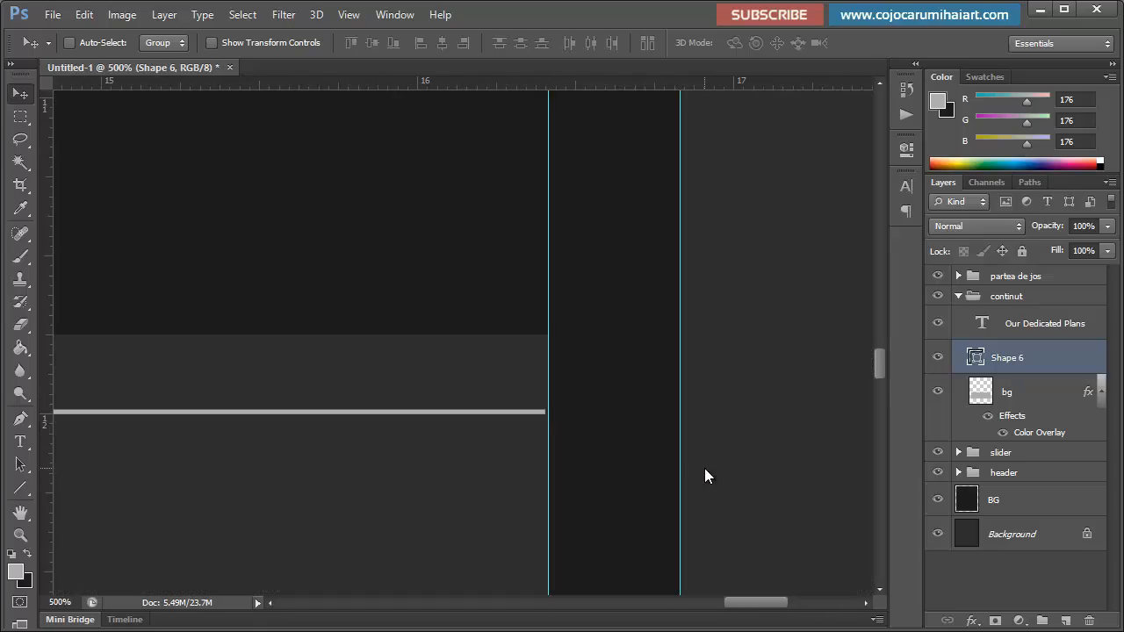
{"action": "key", "text": "shift+Up"}
{"action": "key", "text": "shift+Up"}
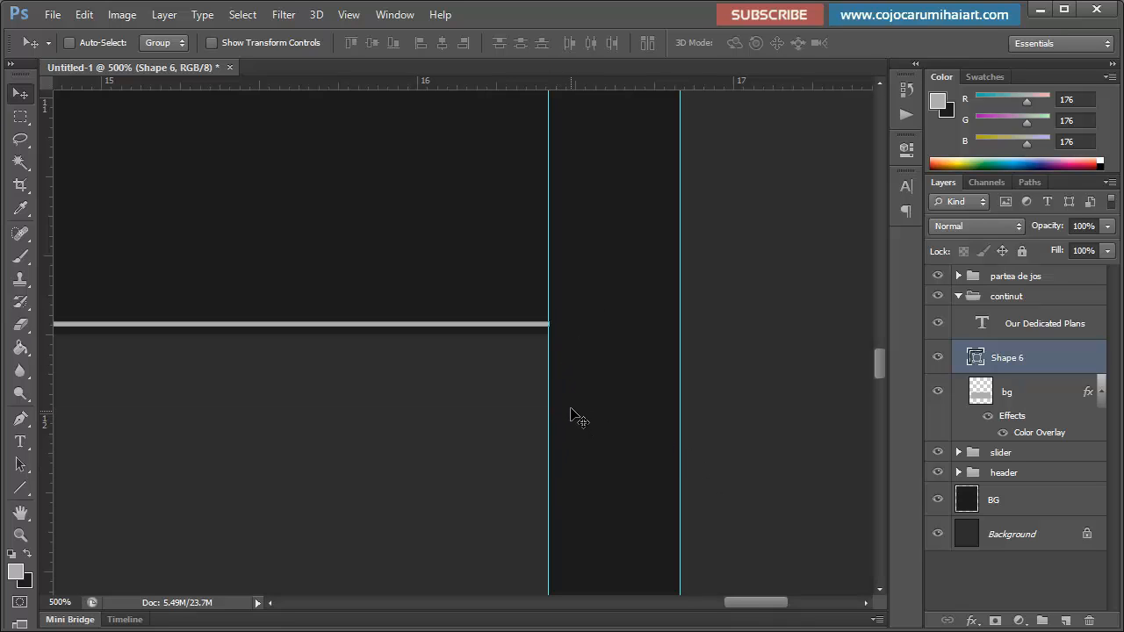
Step: Place a vertical guide along the left edge of the content box using the bg layer
{"action": "left_click_drag", "start_coordinate": [736, 604], "coordinate": [354, 525]}
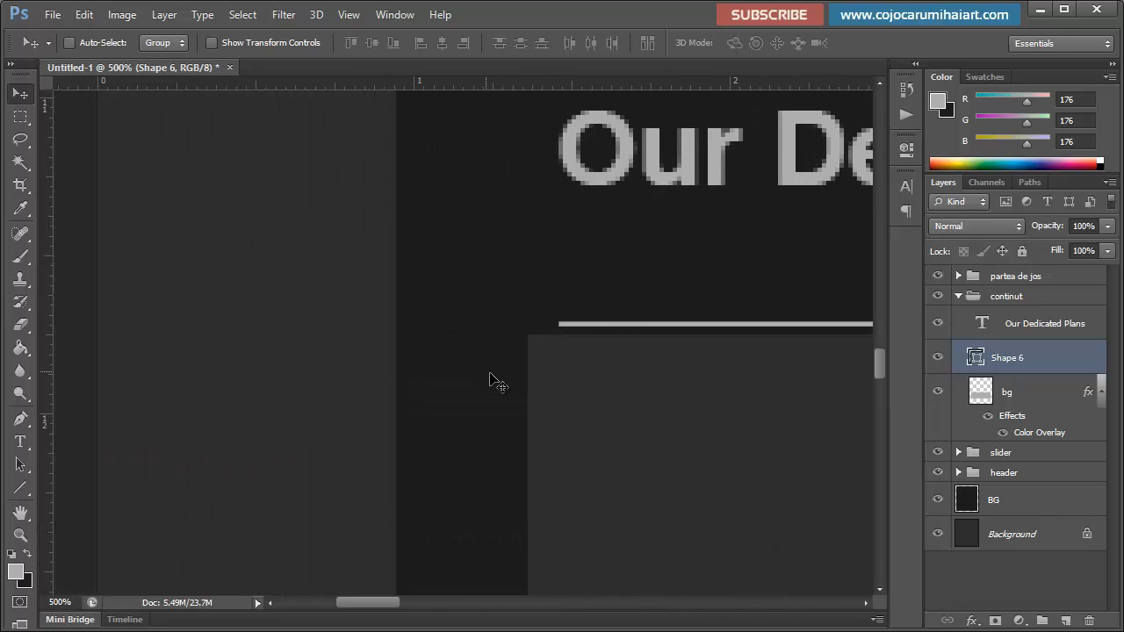
{"action": "left_click", "coordinate": [1052, 401]}
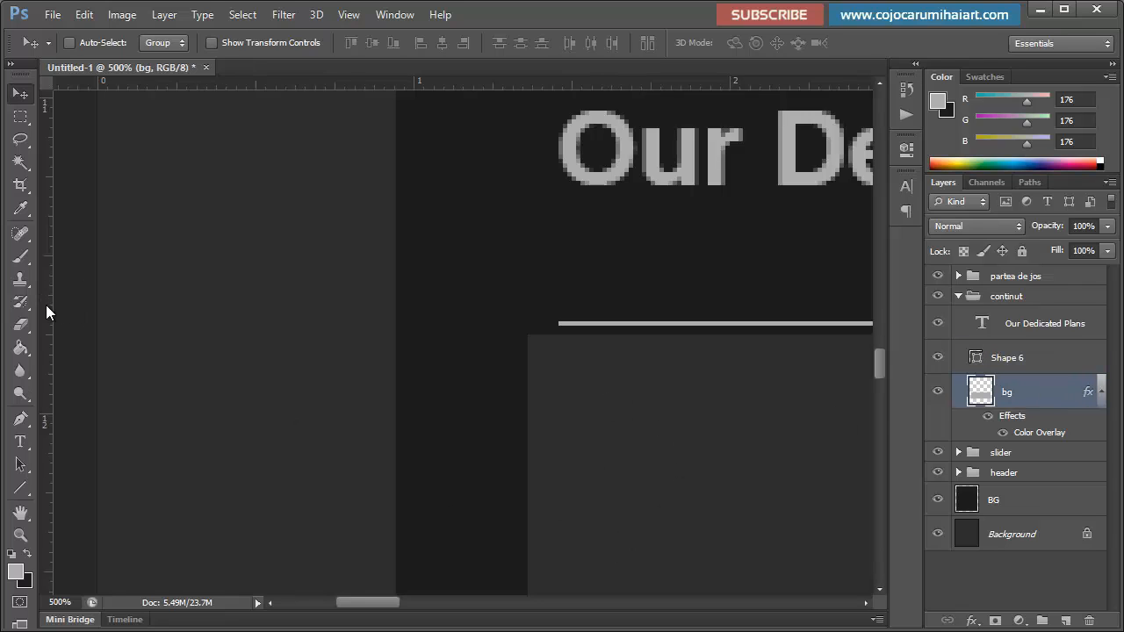
{"action": "left_click_drag", "start_coordinate": [49, 311], "coordinate": [527, 314]}
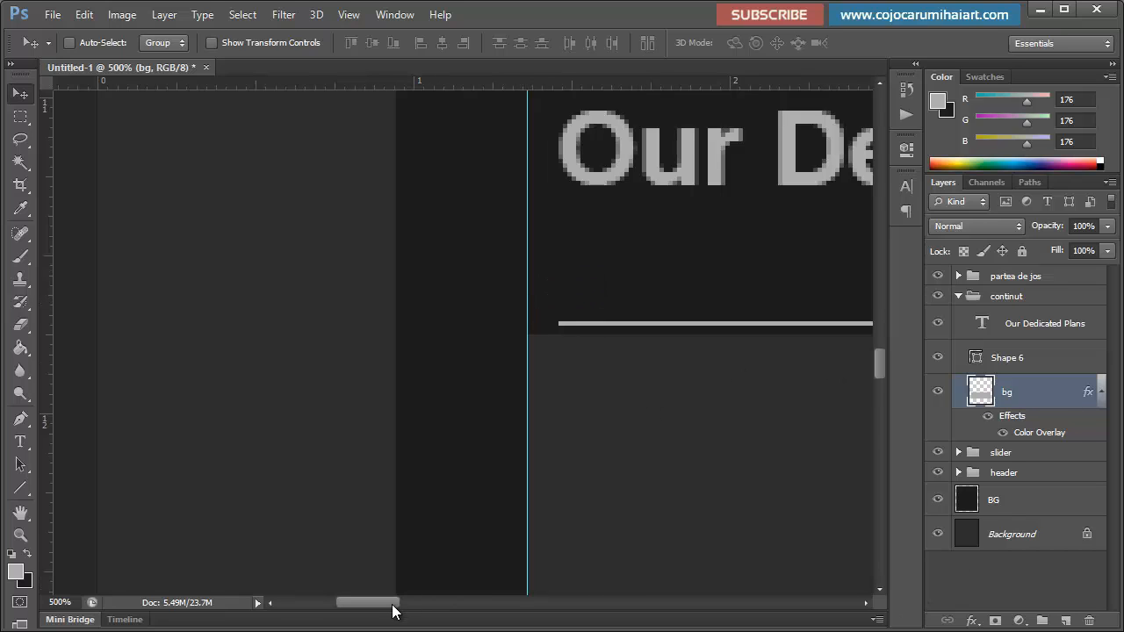
{"action": "left_click_drag", "start_coordinate": [393, 603], "coordinate": [412, 603]}
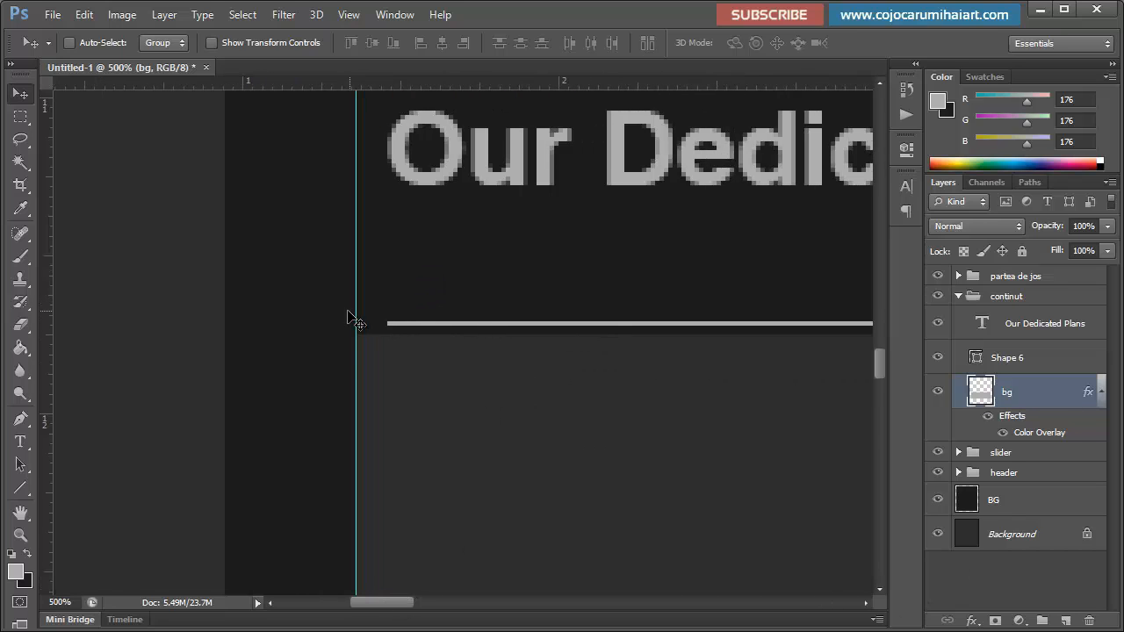
Step: Stretch the left end of the divider line to the guide at the content box's left edge, at about 100.65% width
{"action": "left_click", "coordinate": [1030, 356]}
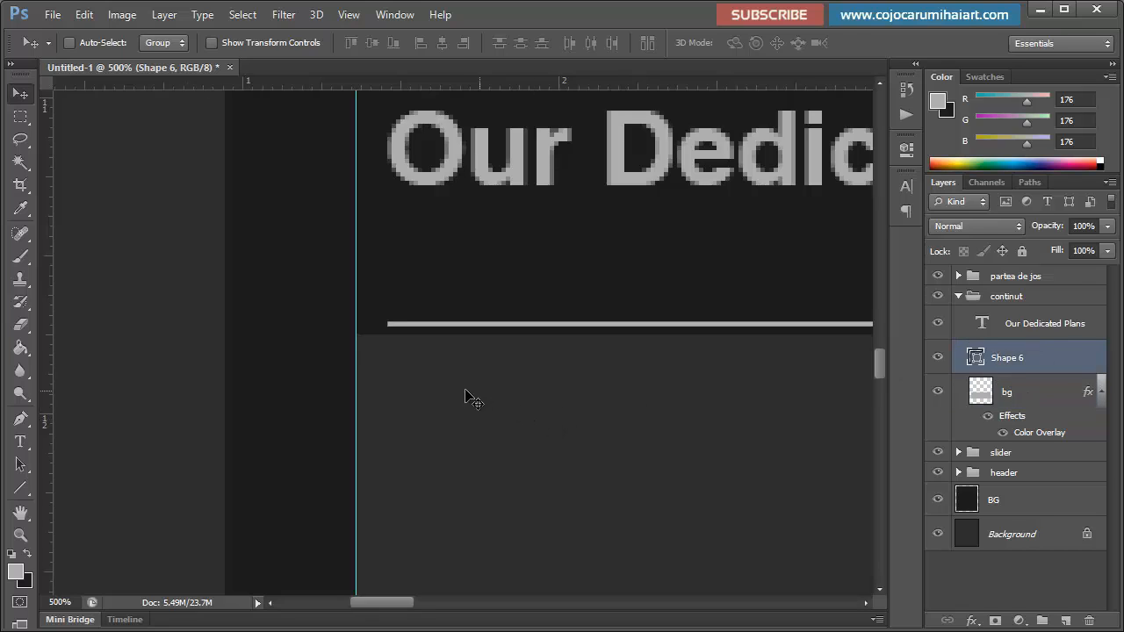
{"action": "key", "text": "ctrl+t"}
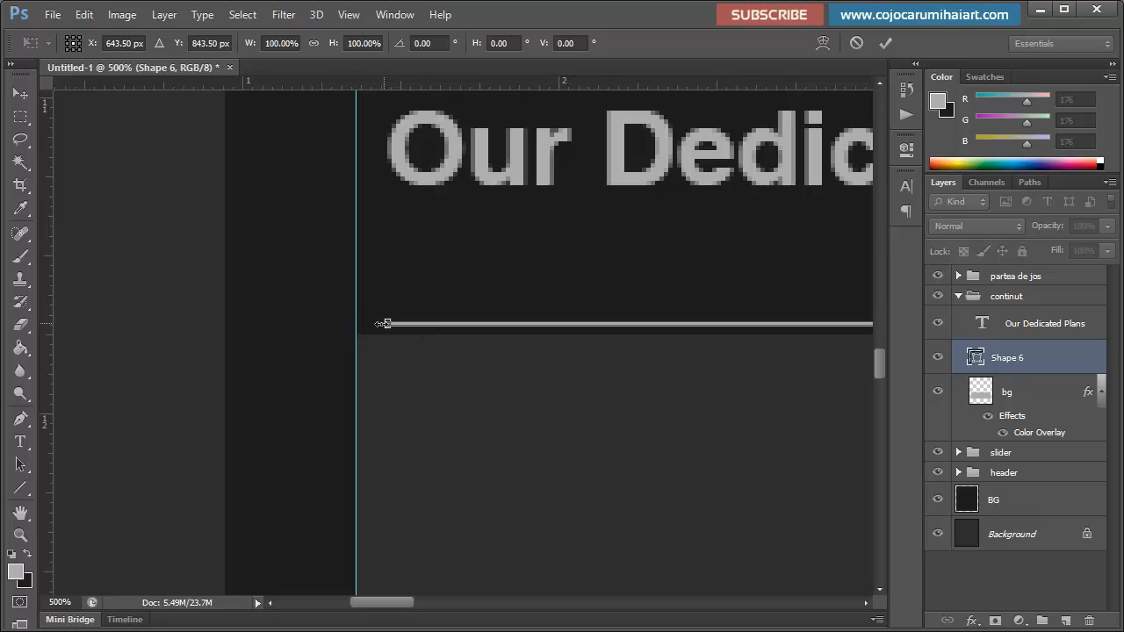
{"action": "left_click_drag", "start_coordinate": [384, 324], "coordinate": [356, 324]}
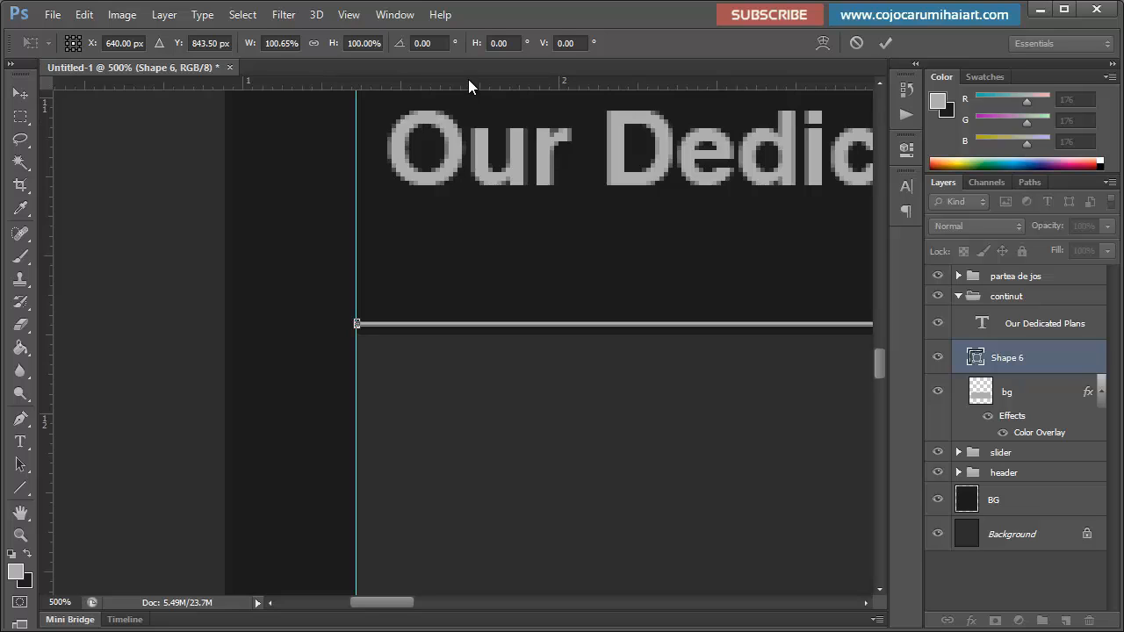
{"action": "key", "text": "Return"}
Step: Hide the guides to view the whole page layout without them
{"action": "key", "text": "ctrl+minus"}
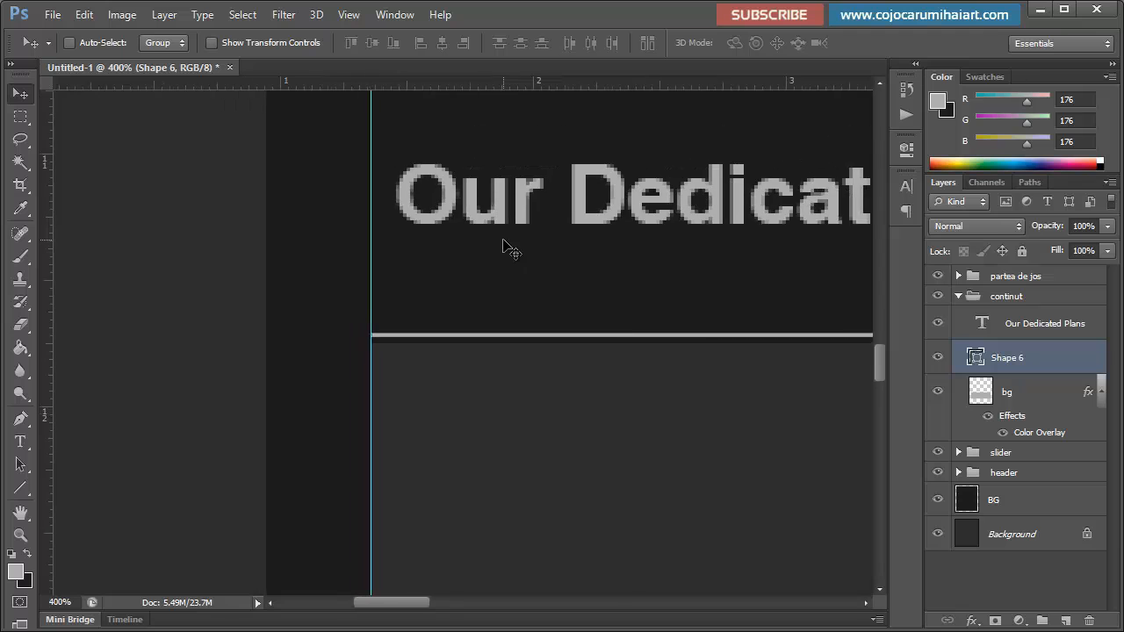
{"action": "key", "text": "ctrl+minus"}
{"action": "key", "text": "ctrl+minus"}
{"action": "key", "text": "ctrl+minus"}
{"action": "key", "text": "ctrl+minus"}
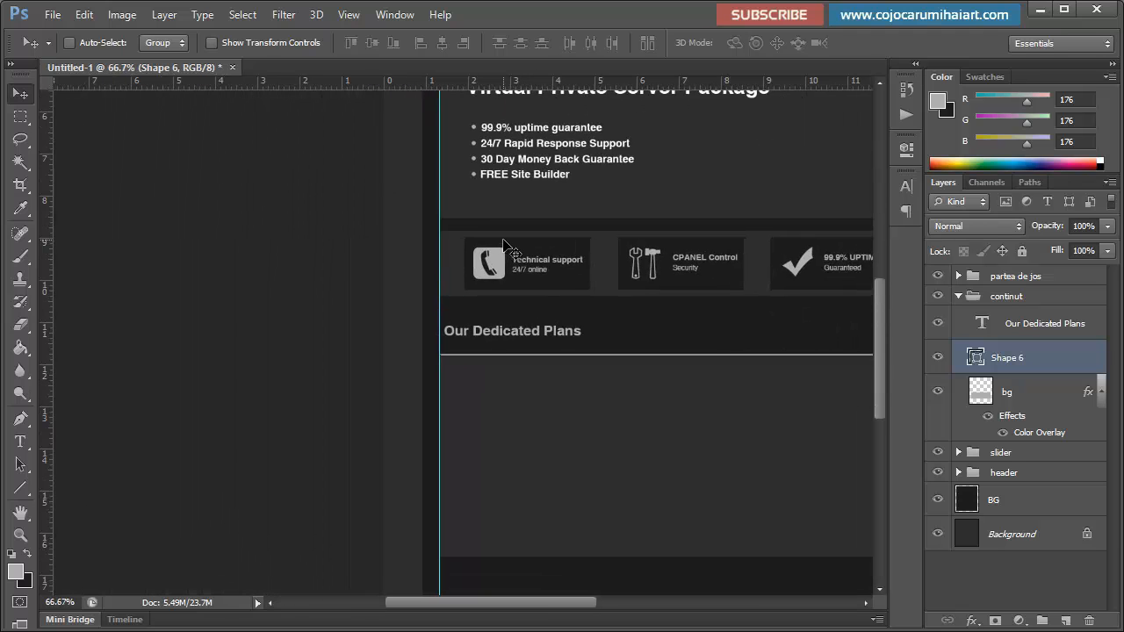
{"action": "key", "text": "ctrl+minus"}
{"action": "key", "text": "ctrl+minus"}
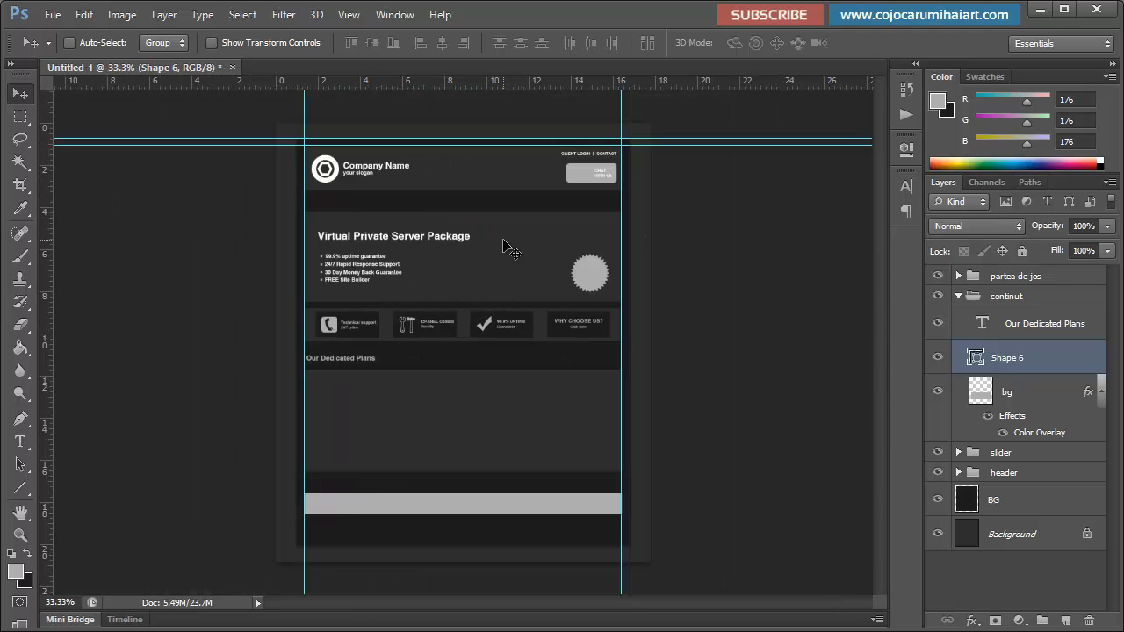
{"action": "key", "text": "ctrl+semicolon"}
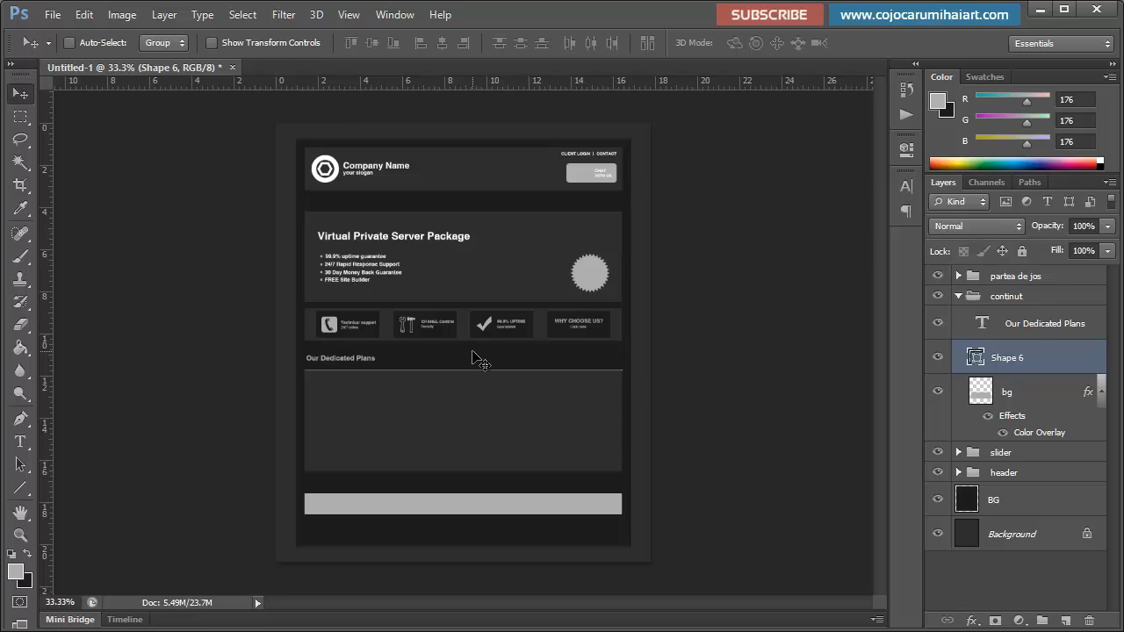
Step: Nudge the divider line up about 9 px to open a gap above the content box
{"action": "key", "text": "ctrl+plus"}
{"action": "key", "text": "ctrl+plus"}
{"action": "key", "text": "Up"}
{"action": "key", "text": "Up"}
{"action": "key", "text": "Up"}
{"action": "key", "text": "Up"}
{"action": "key", "text": "Up"}
{"action": "key", "text": "Up"}
{"action": "key", "text": "Up"}
{"action": "key", "text": "Up"}
{"action": "key", "text": "Up"}
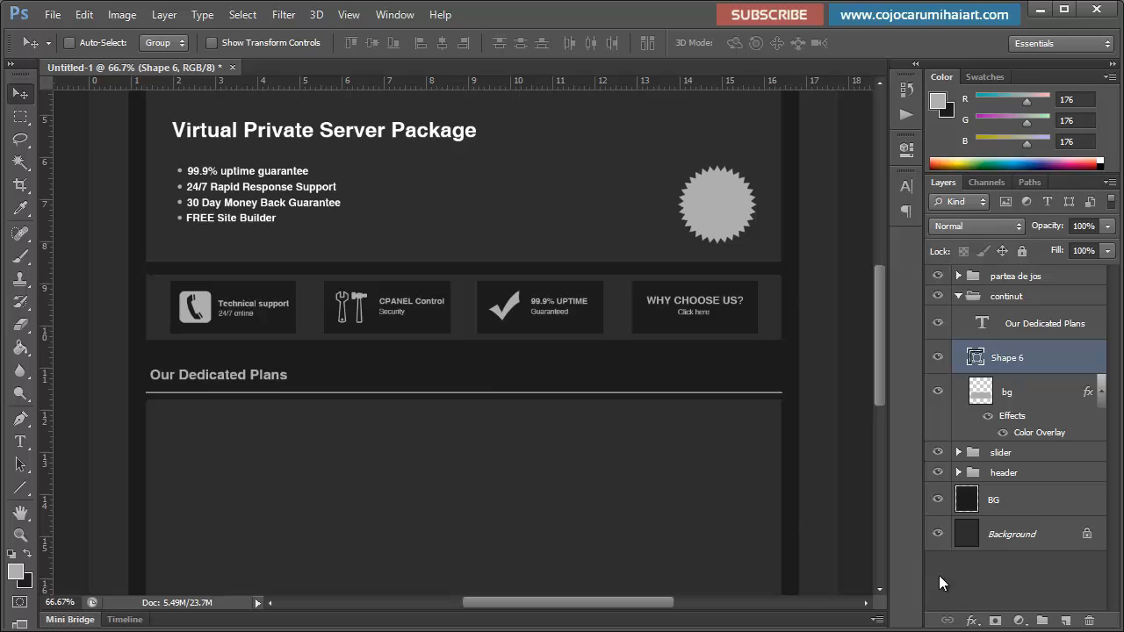
{"action": "left_click", "coordinate": [978, 570]}
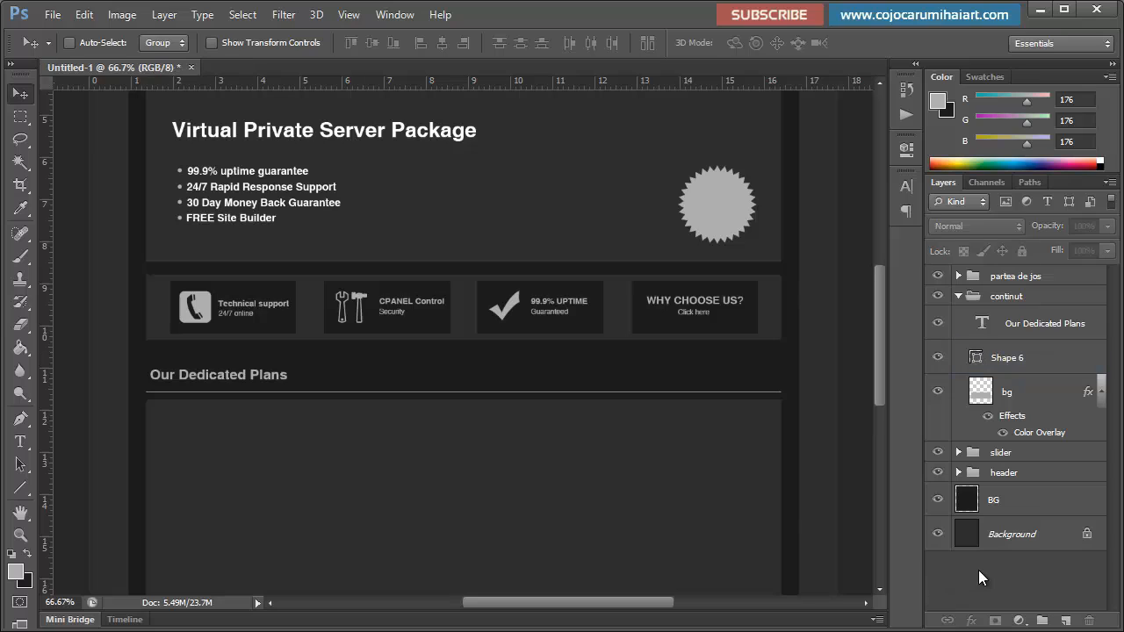
Step: Fine-tune the divider line's height between the heading and the content box, ending about 2 px higher
{"action": "left_click", "coordinate": [1026, 358]}
{"action": "key", "text": "Up"}
{"action": "key", "text": "Up"}
{"action": "key", "text": "Up"}
{"action": "key", "text": "Up"}
{"action": "key", "text": "Up"}
{"action": "key", "text": "Up"}
{"action": "key", "text": "Up"}
{"action": "key", "text": "Up"}
{"action": "key", "text": "Up"}
{"action": "key", "text": "Up"}
{"action": "key", "text": "Down"}
{"action": "key", "text": "Down"}
{"action": "key", "text": "Down"}
{"action": "key", "text": "Down"}
{"action": "key", "text": "Down"}
{"action": "key", "text": "Down"}
{"action": "key", "text": "Down"}
{"action": "key", "text": "Down"}
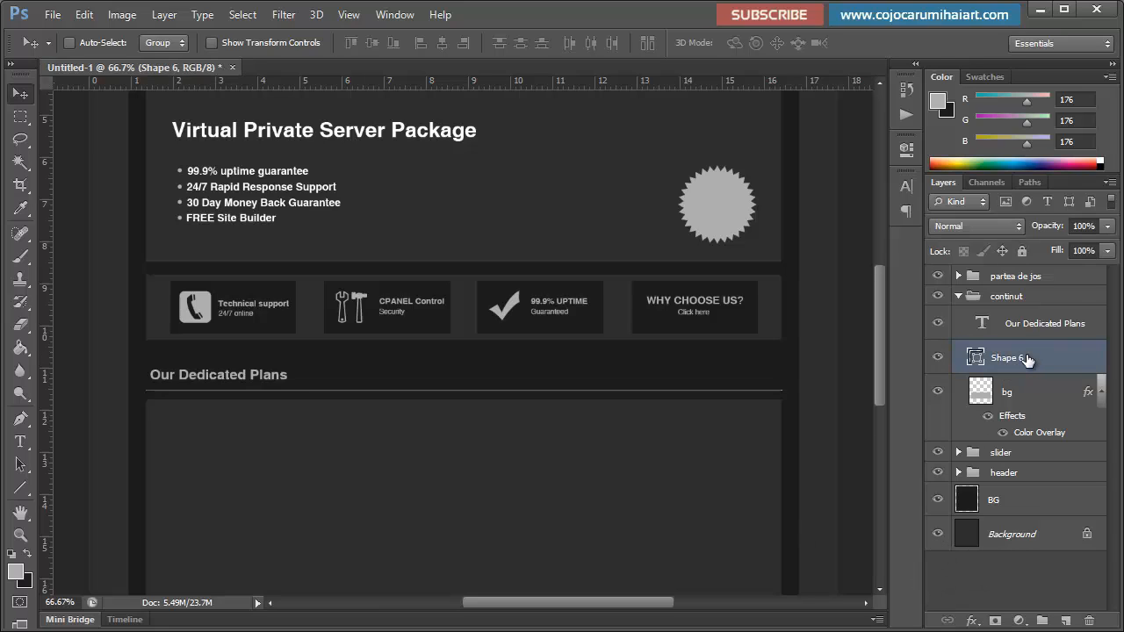
{"action": "left_click", "coordinate": [1056, 565]}
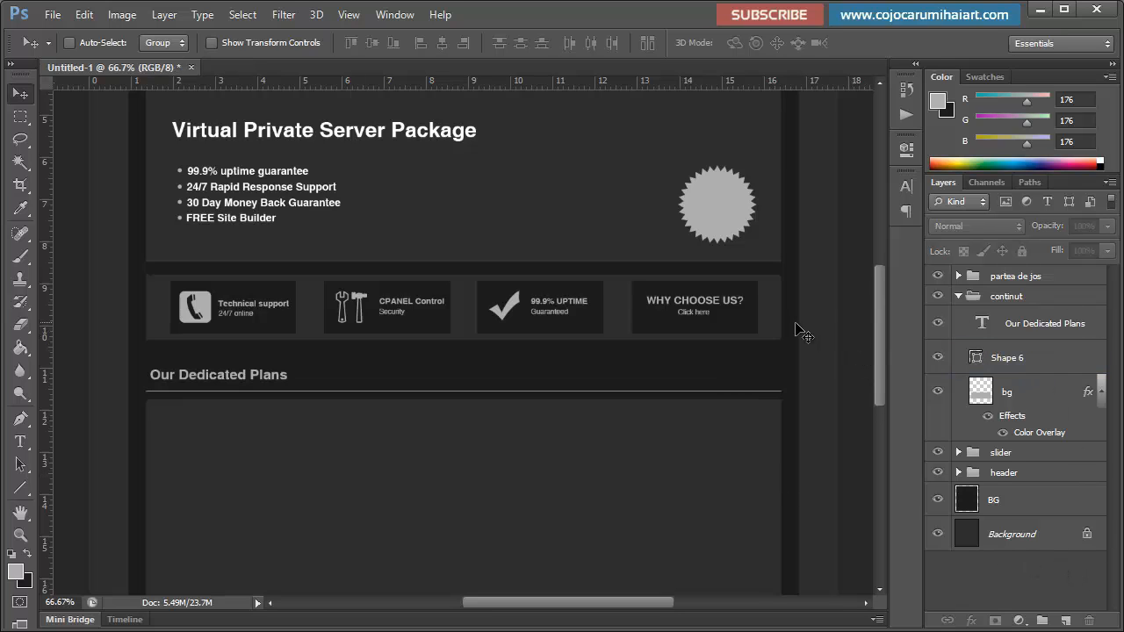
Step: Rename the divider line's Shape 6 layer as liniuta
{"action": "key", "text": "ctrl+minus"}
{"action": "key", "text": "ctrl+minus"}
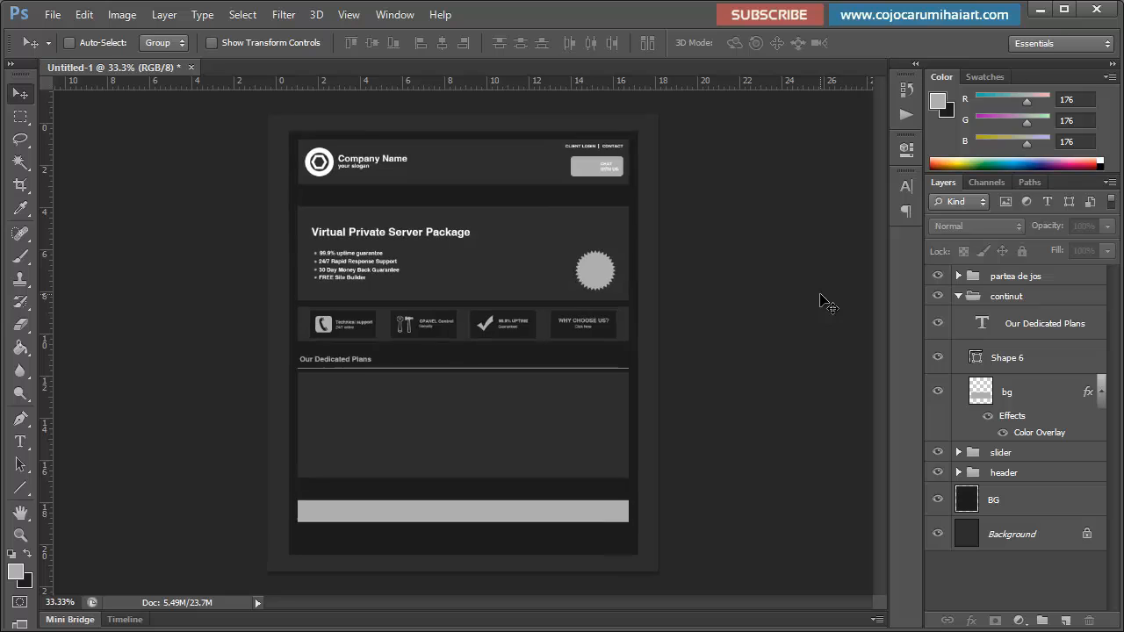
{"action": "key", "text": "ctrl+plus"}
{"action": "key", "text": "ctrl+plus"}
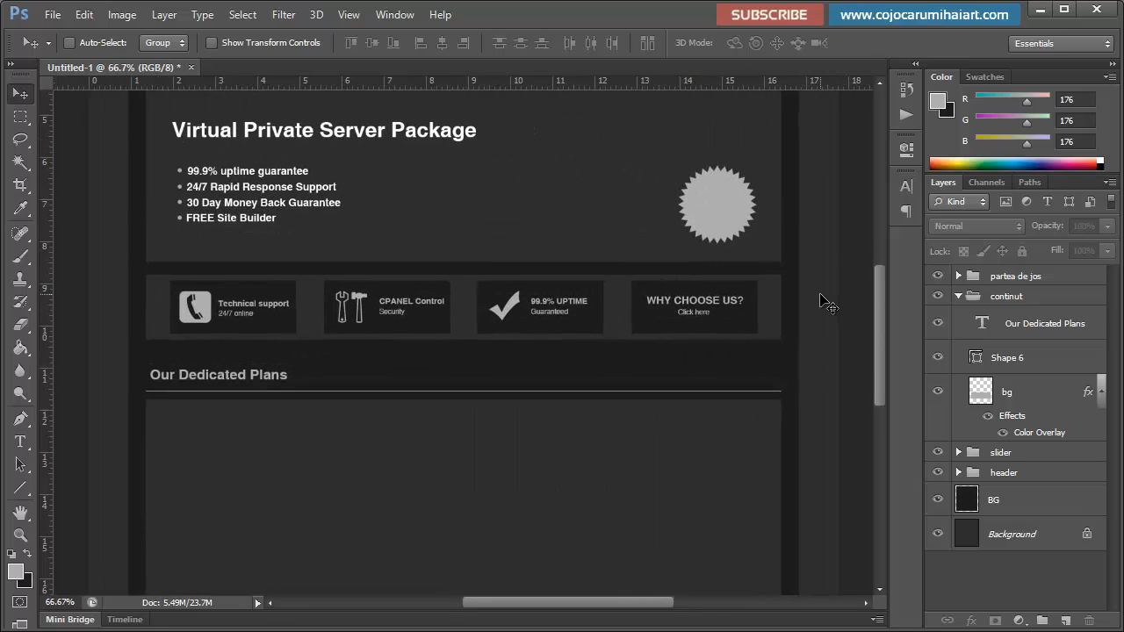
{"action": "key", "text": "ctrl+plus"}
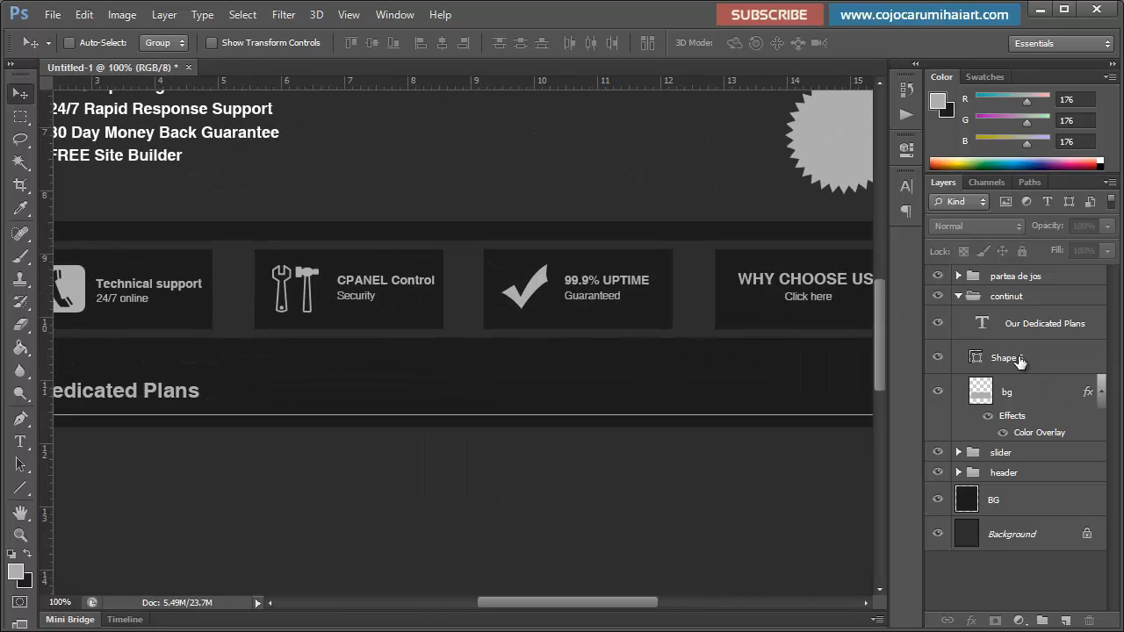
{"action": "double_click", "coordinate": [1018, 358]}
{"action": "key", "text": "BackSpace"}
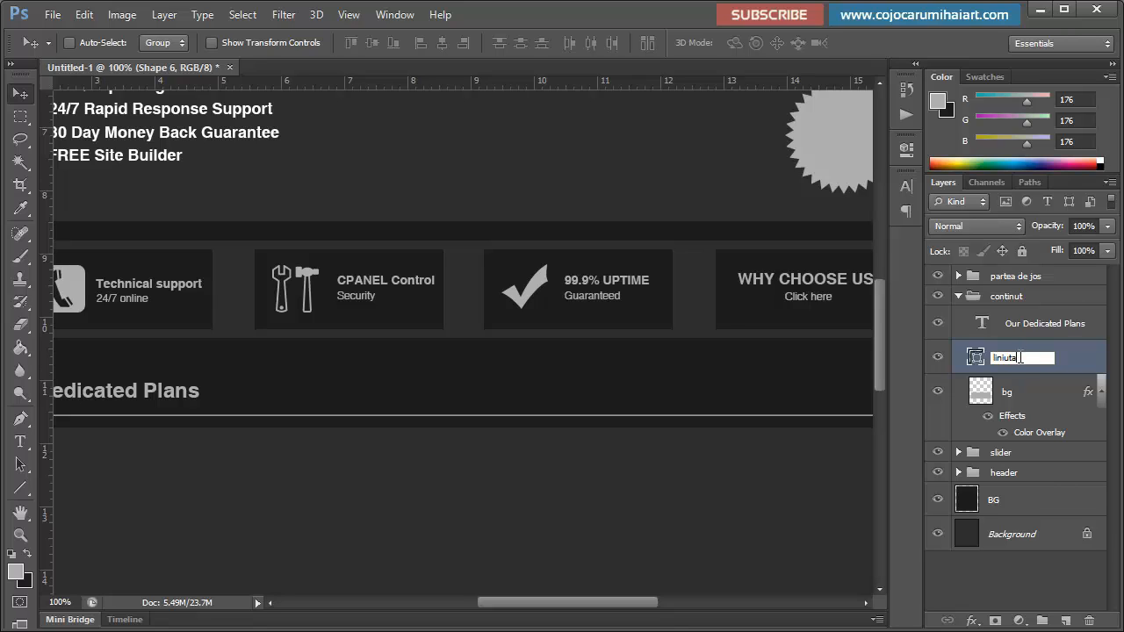
{"action": "key", "text": "Return"}
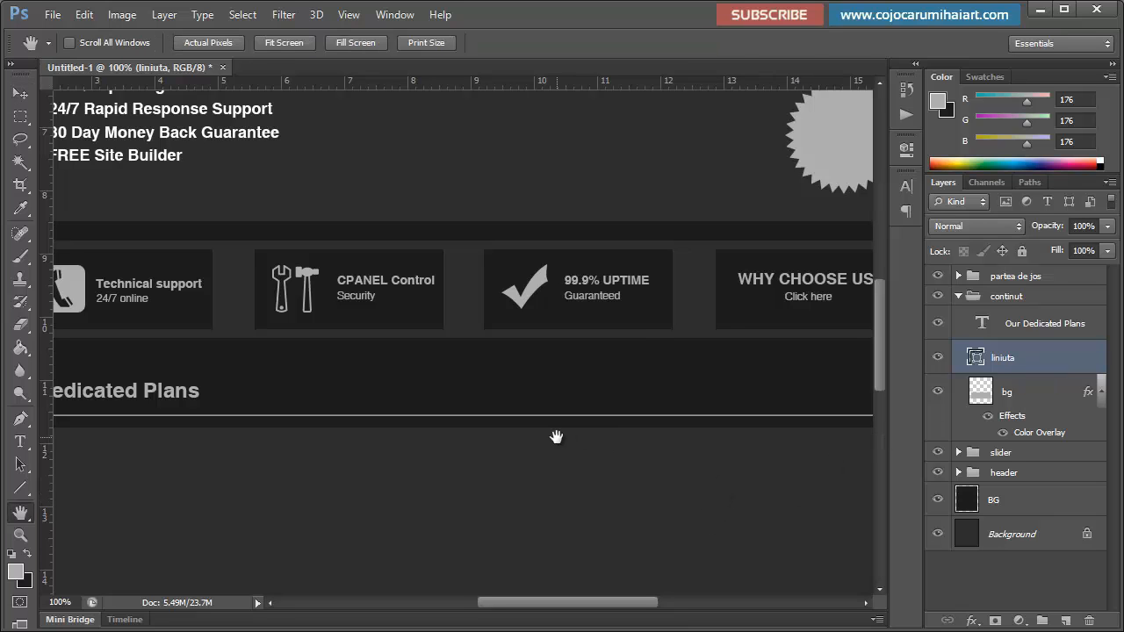
Step: Add a new empty layer and a new group above the "Our Dedicated Plans" text layer
{"action": "left_click_drag", "start_coordinate": [556, 436], "coordinate": [580, 413]}
{"action": "left_click_drag", "start_coordinate": [771, 391], "coordinate": [760, 450]}
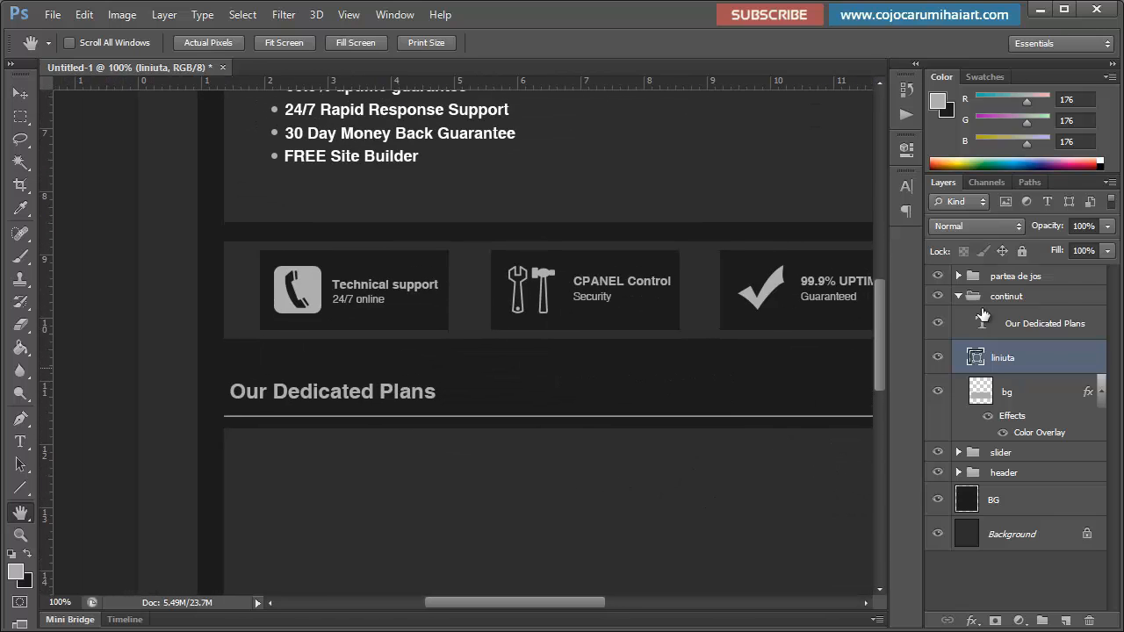
{"action": "left_click", "coordinate": [1046, 324]}
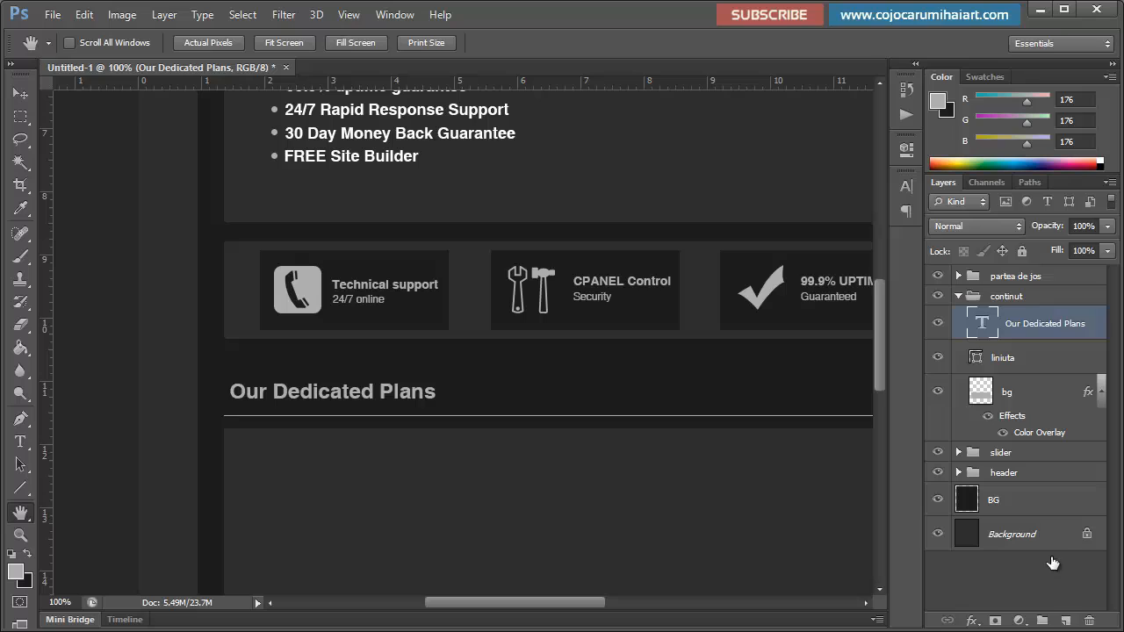
{"action": "left_click", "coordinate": [1064, 621]}
{"action": "left_click", "coordinate": [1042, 620]}
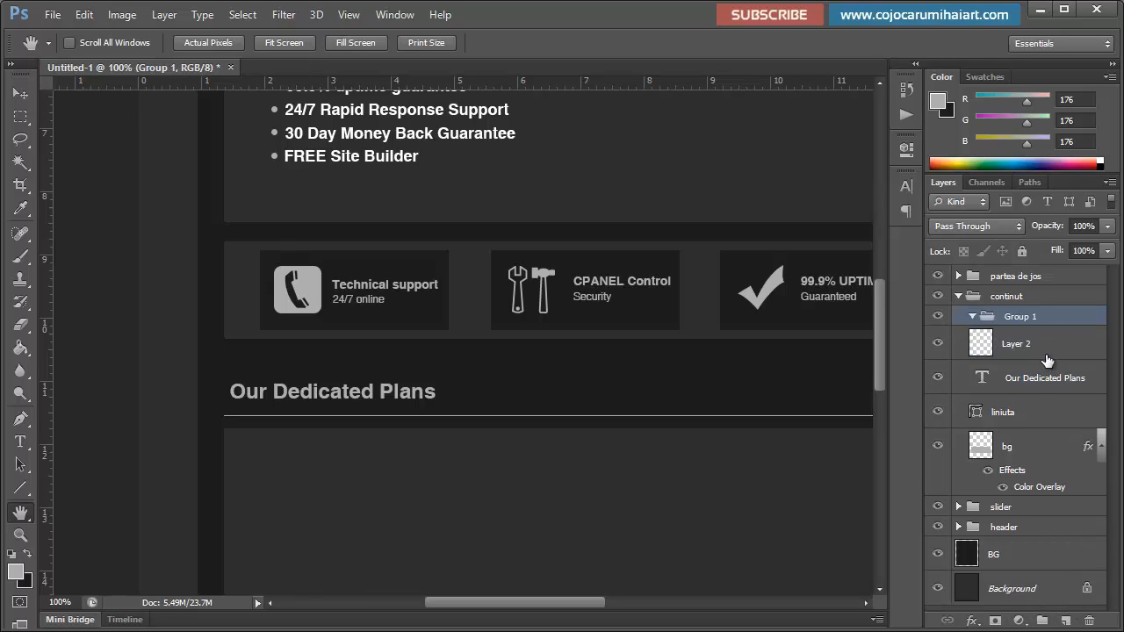
Step: Rename the new group as ofertele companiei and move the empty Layer 2 into it
{"action": "double_click", "coordinate": [1031, 318]}
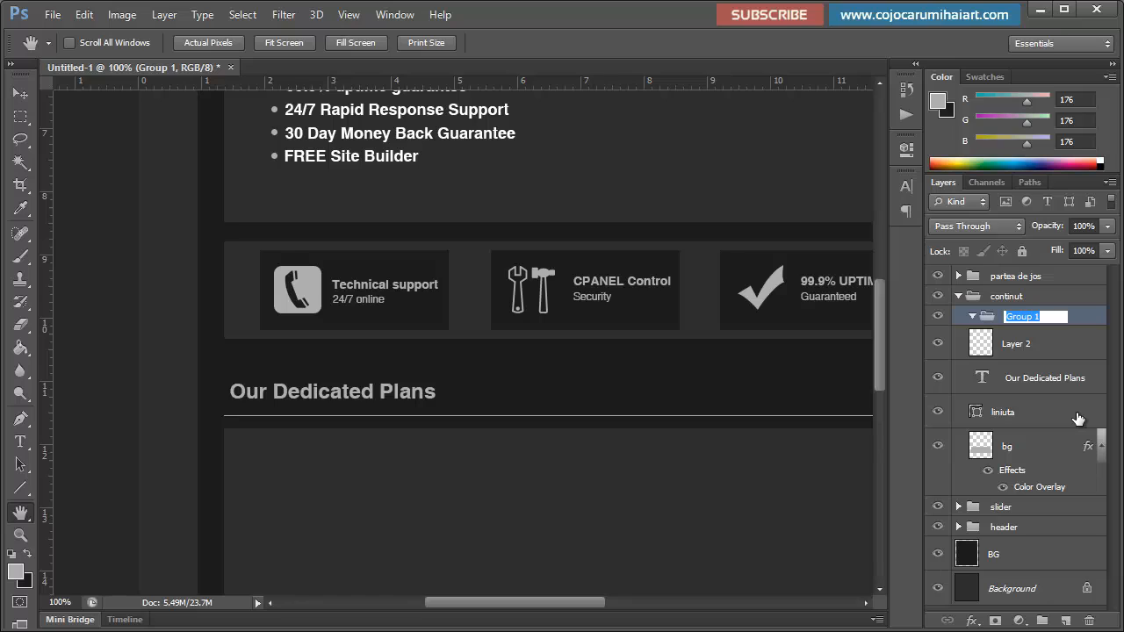
{"action": "type", "text": "ofertele companiei"}
{"action": "key", "text": "Return"}
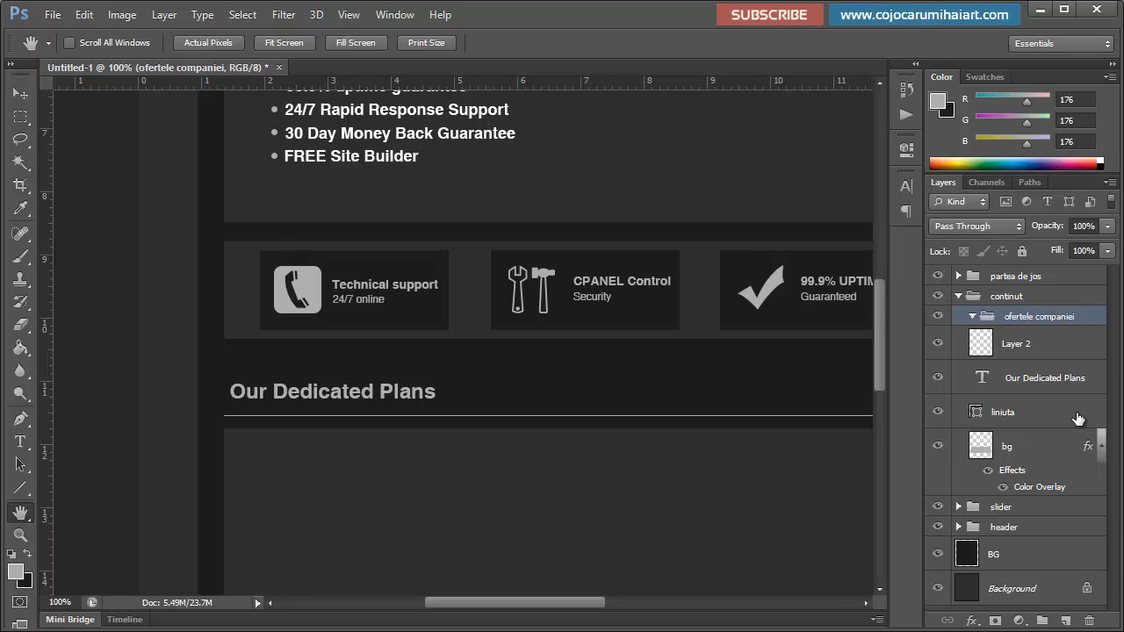
{"action": "left_click_drag", "start_coordinate": [1007, 345], "coordinate": [1023, 322]}
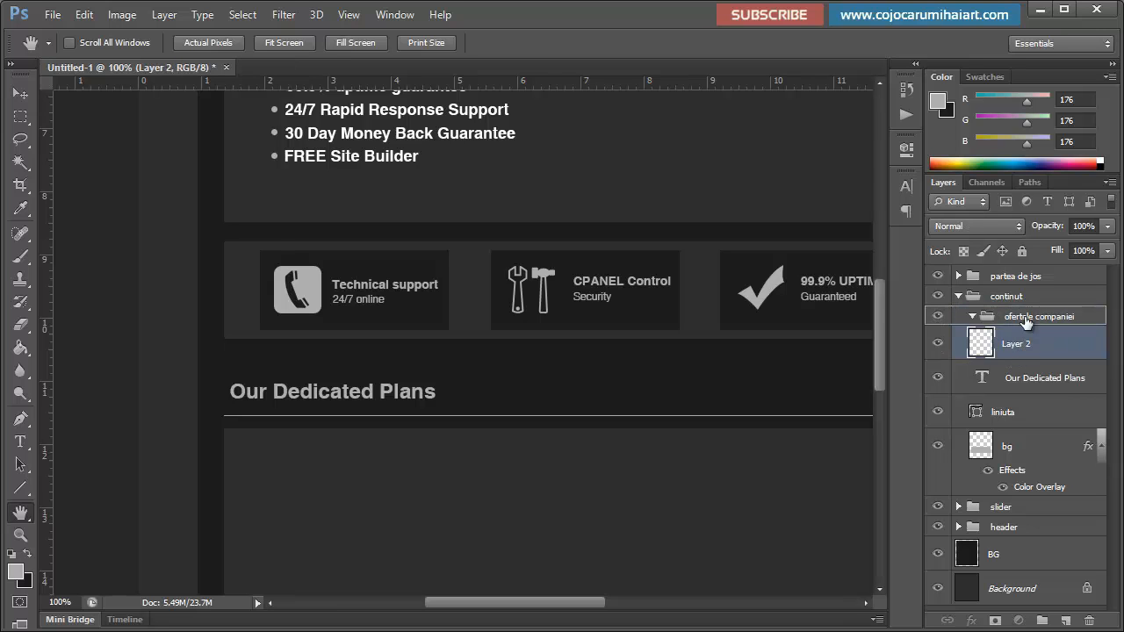
Step: Delete the empty Layer 2 from the ofertele companiei group
{"action": "left_click_drag", "start_coordinate": [541, 460], "coordinate": [507, 371]}
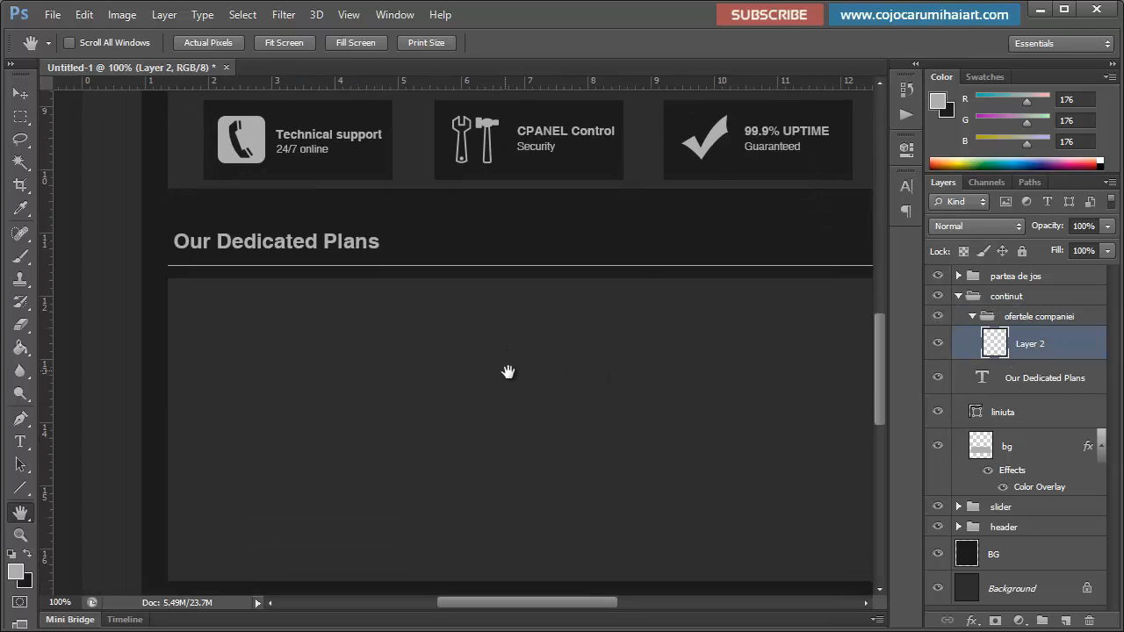
{"action": "left_click", "coordinate": [509, 372], "text": "alt"}
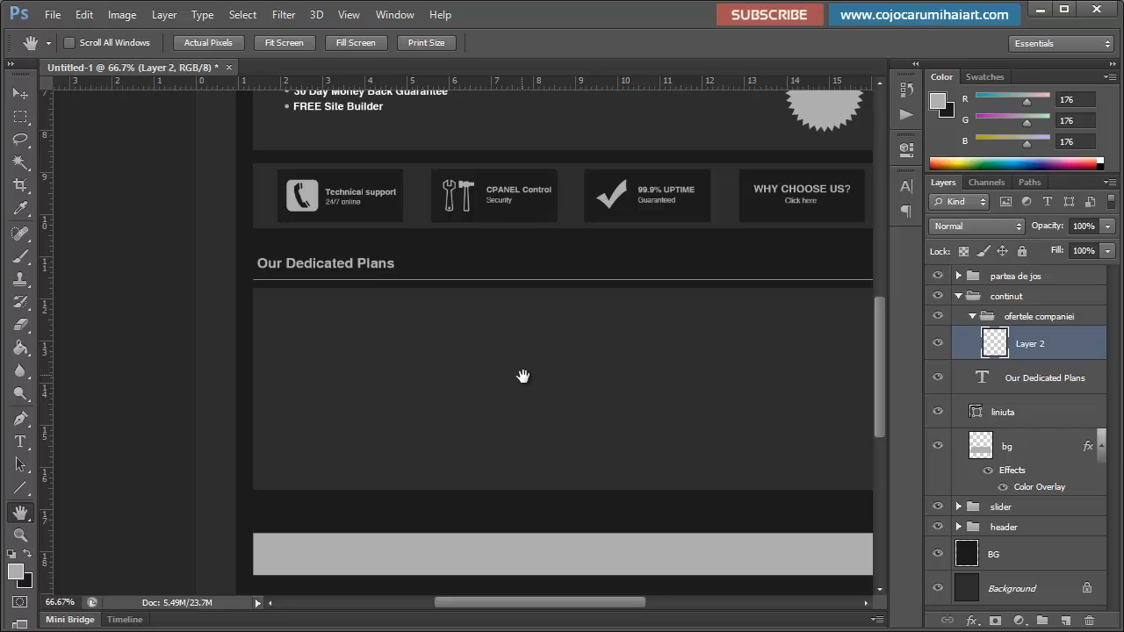
{"action": "left_click_drag", "start_coordinate": [520, 392], "coordinate": [407, 423]}
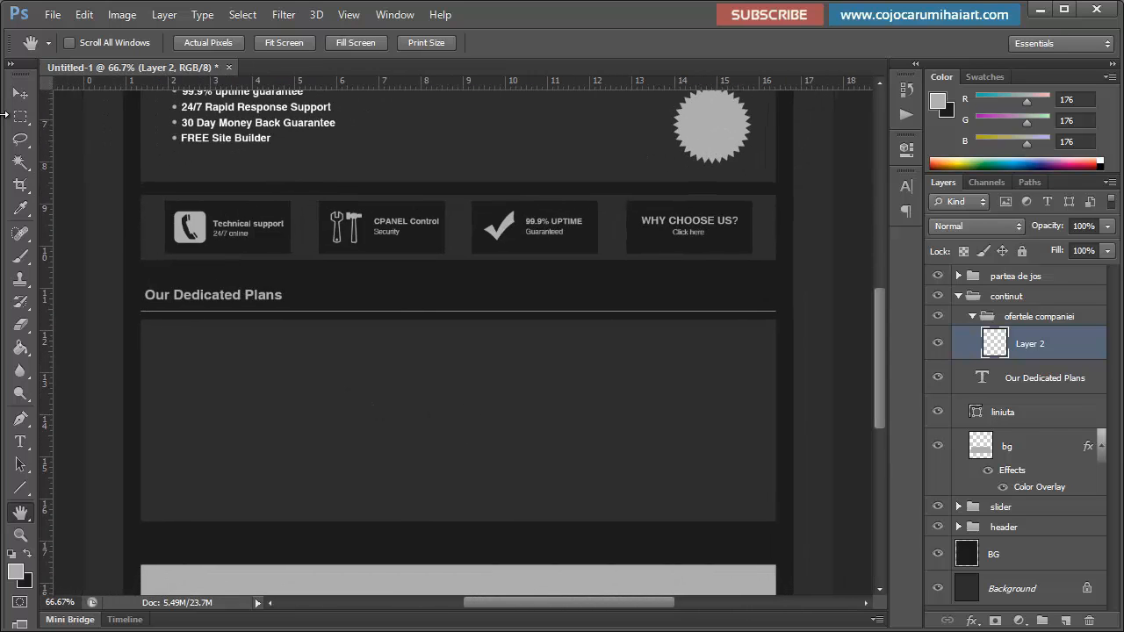
{"action": "left_click_drag", "start_coordinate": [15, 119], "coordinate": [100, 119]}
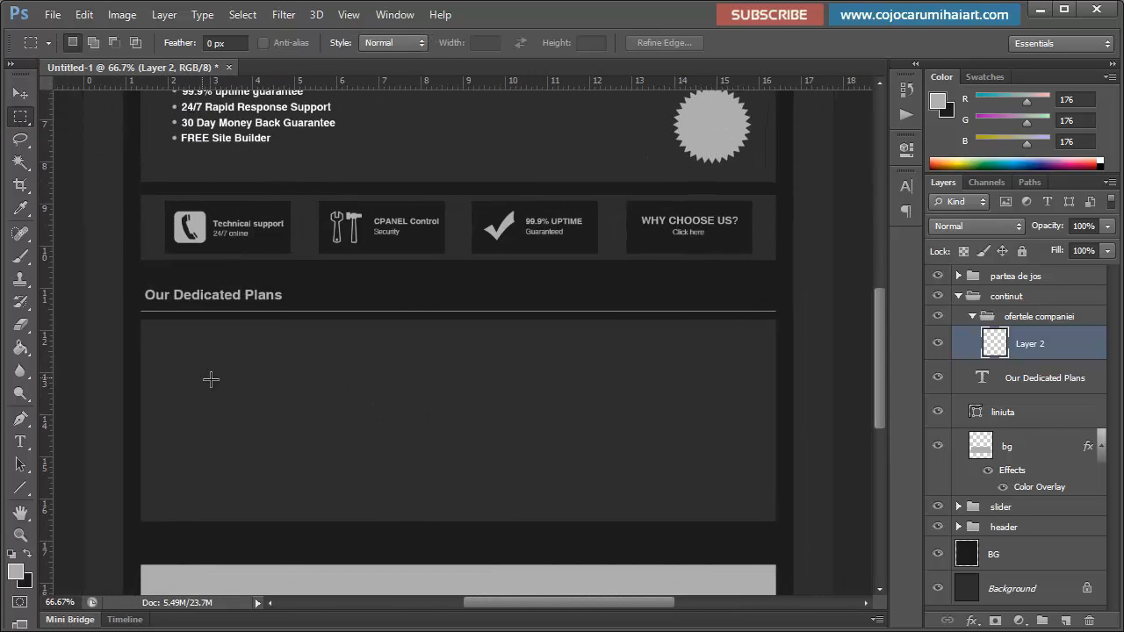
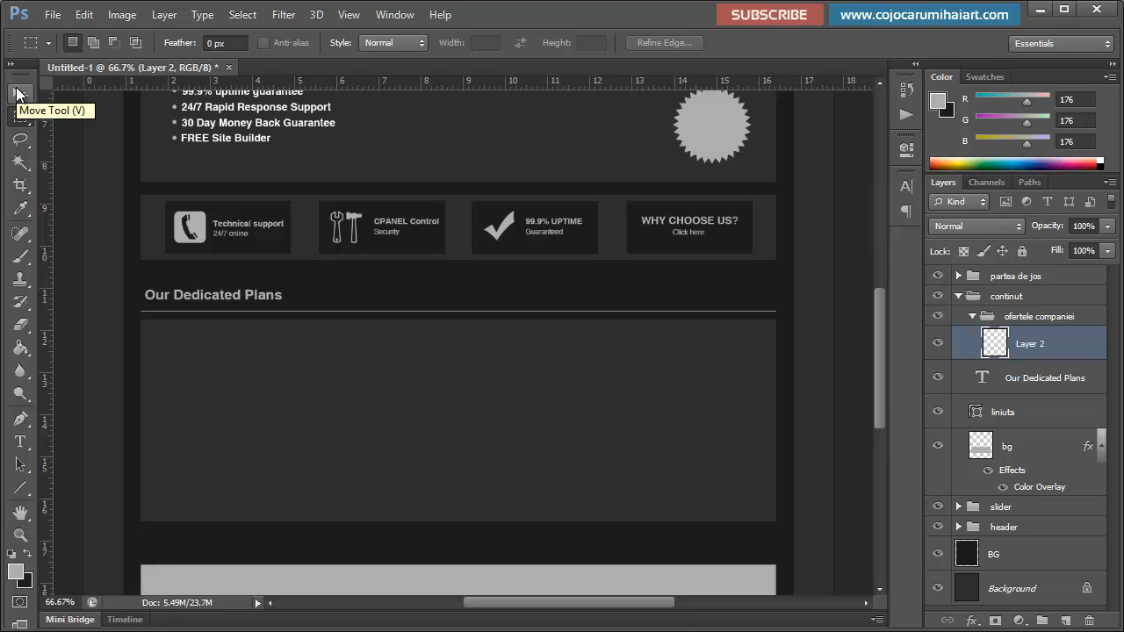
{"action": "left_click", "coordinate": [19, 93]}
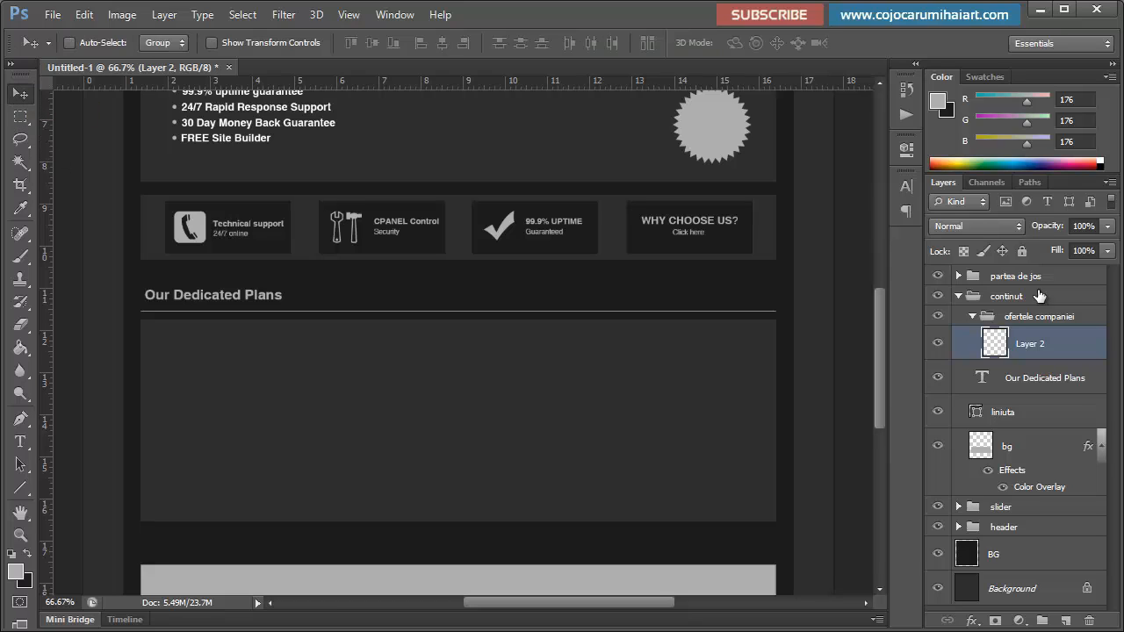
{"action": "key", "text": "Delete"}
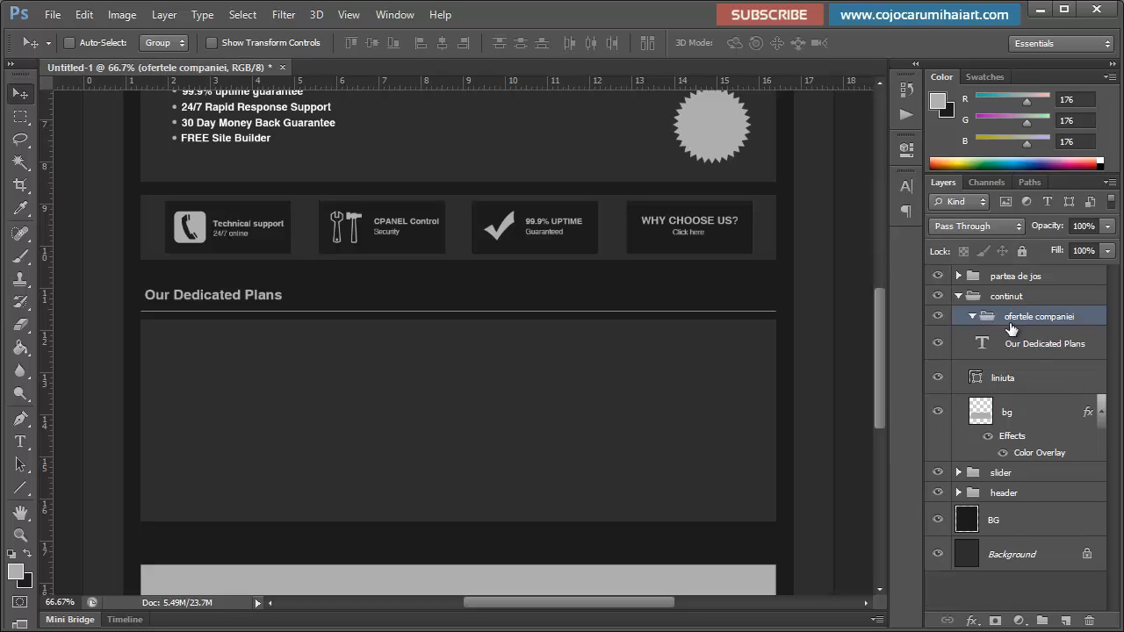
Step: Duplicate the content box's bg layer and move the copy into the ofertele companiei group
{"action": "left_click", "coordinate": [1037, 419]}
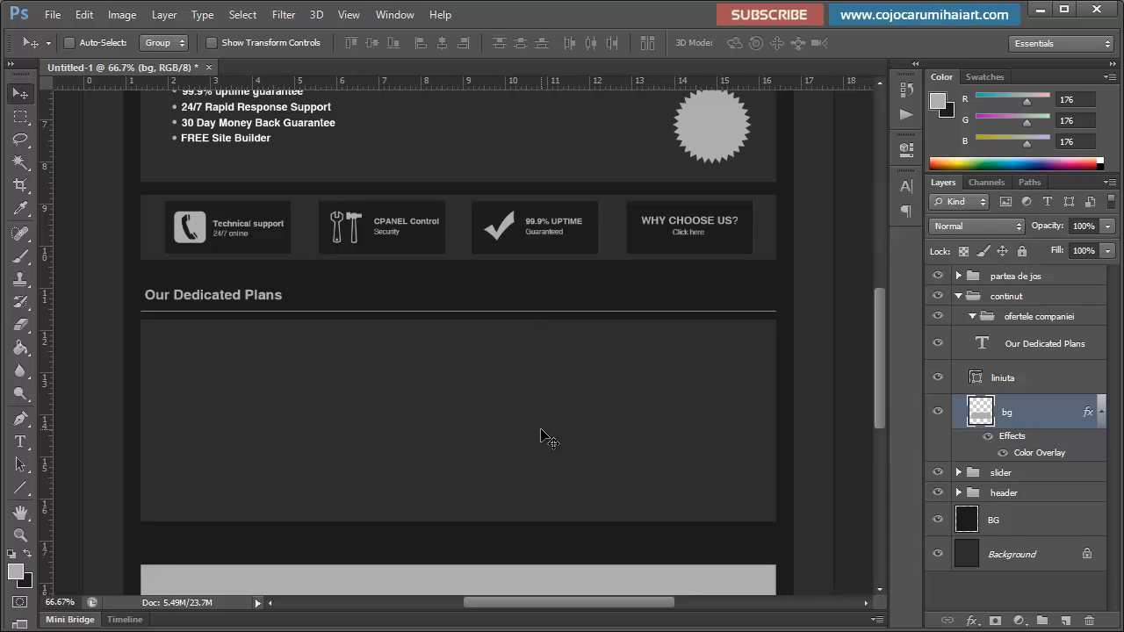
{"action": "key", "text": "ctrl+j"}
{"action": "left_click_drag", "start_coordinate": [1010, 412], "coordinate": [1019, 321]}
{"action": "left_click", "coordinate": [986, 323]}
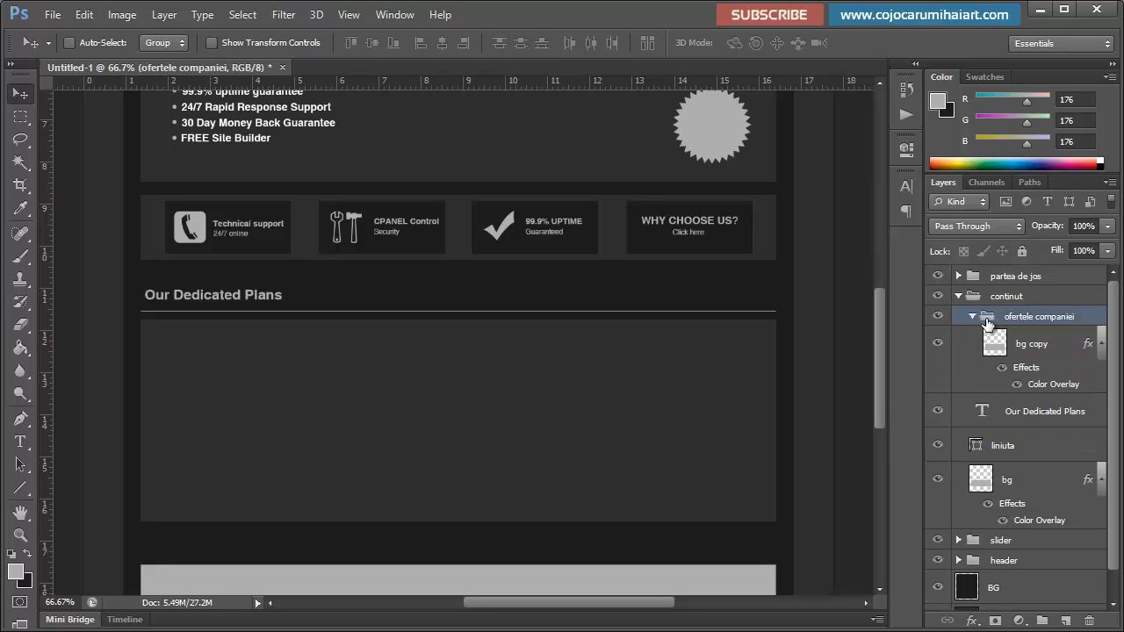
Step: Change the bg copy layer's Color Overlay to the darker colour #151515
{"action": "left_click", "coordinate": [1046, 347]}
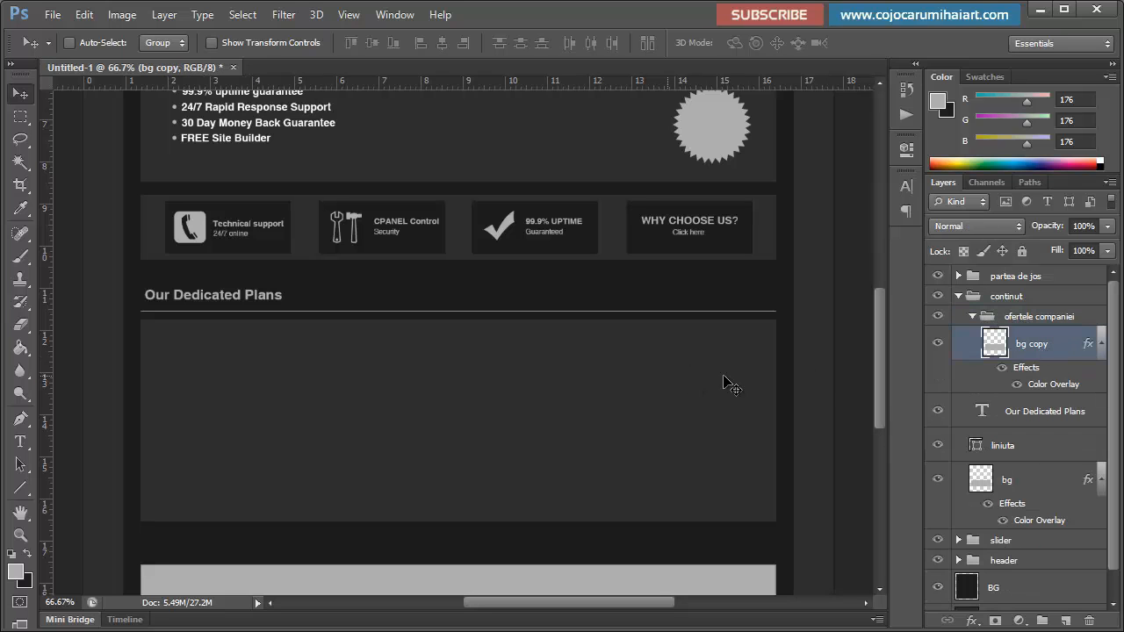
{"action": "double_click", "coordinate": [1053, 344]}
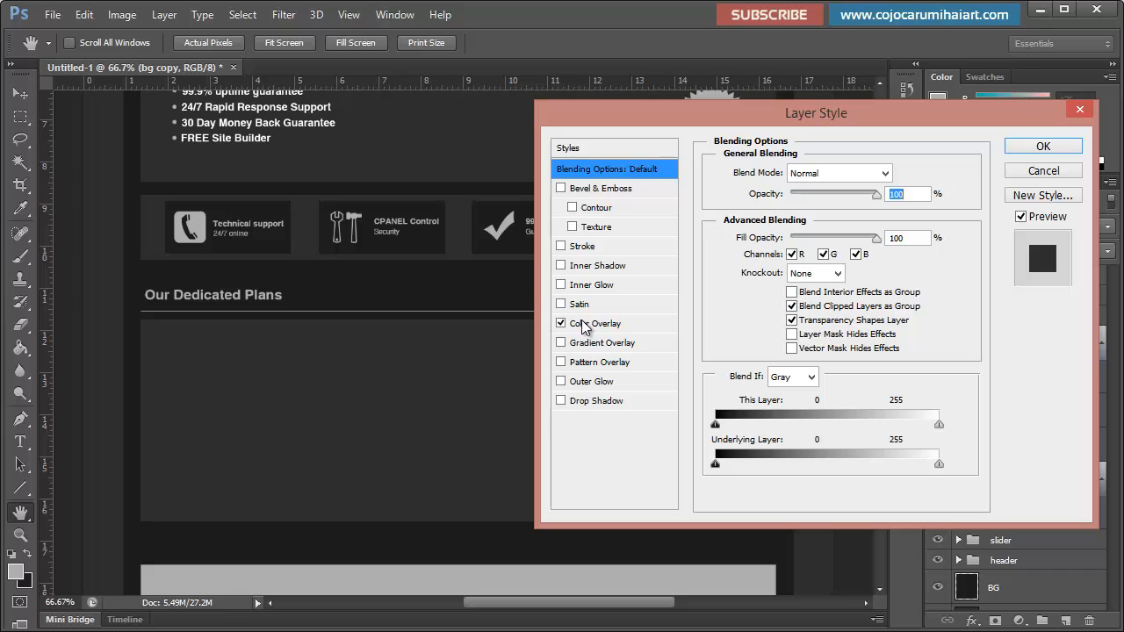
{"action": "left_click", "coordinate": [584, 323]}
{"action": "left_click", "coordinate": [907, 187]}
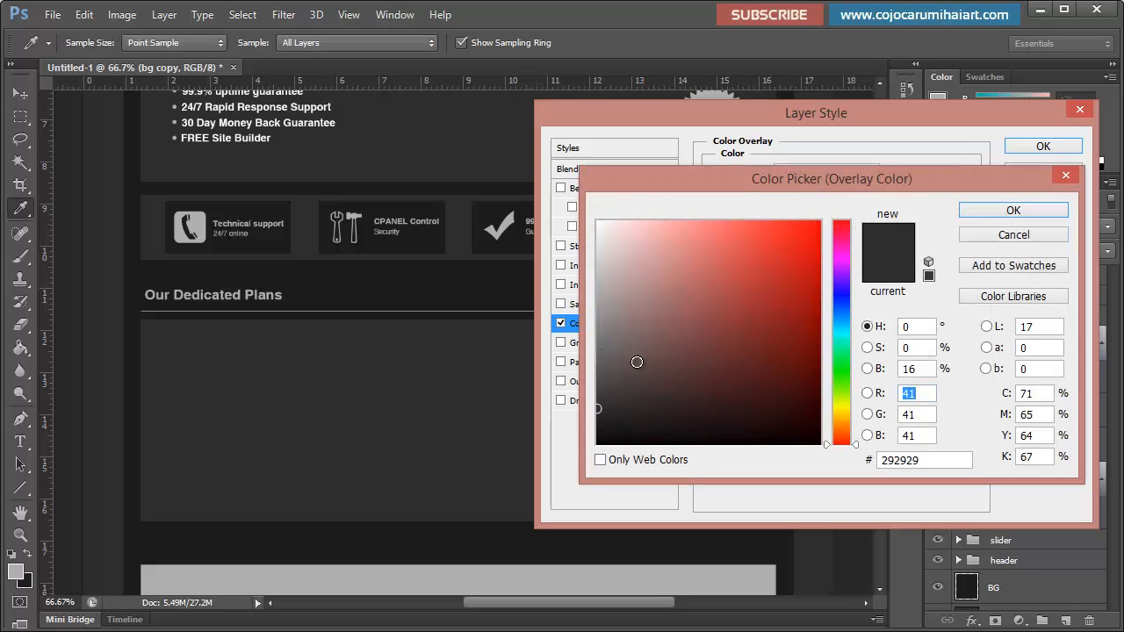
{"action": "left_click", "coordinate": [928, 458]}
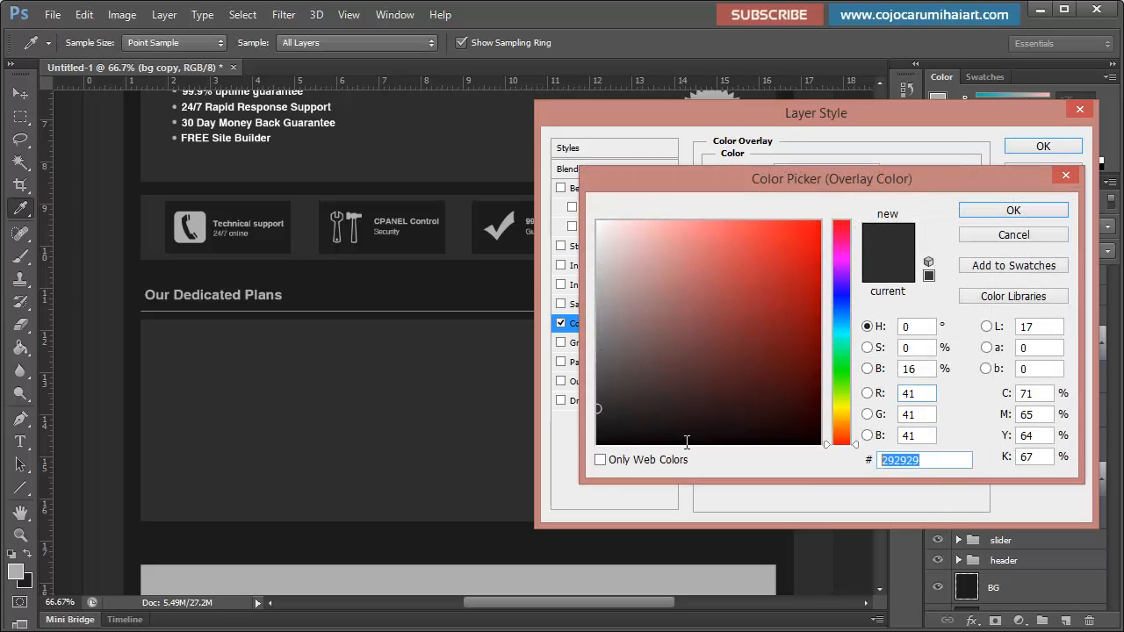
{"action": "type", "text": "151515"}
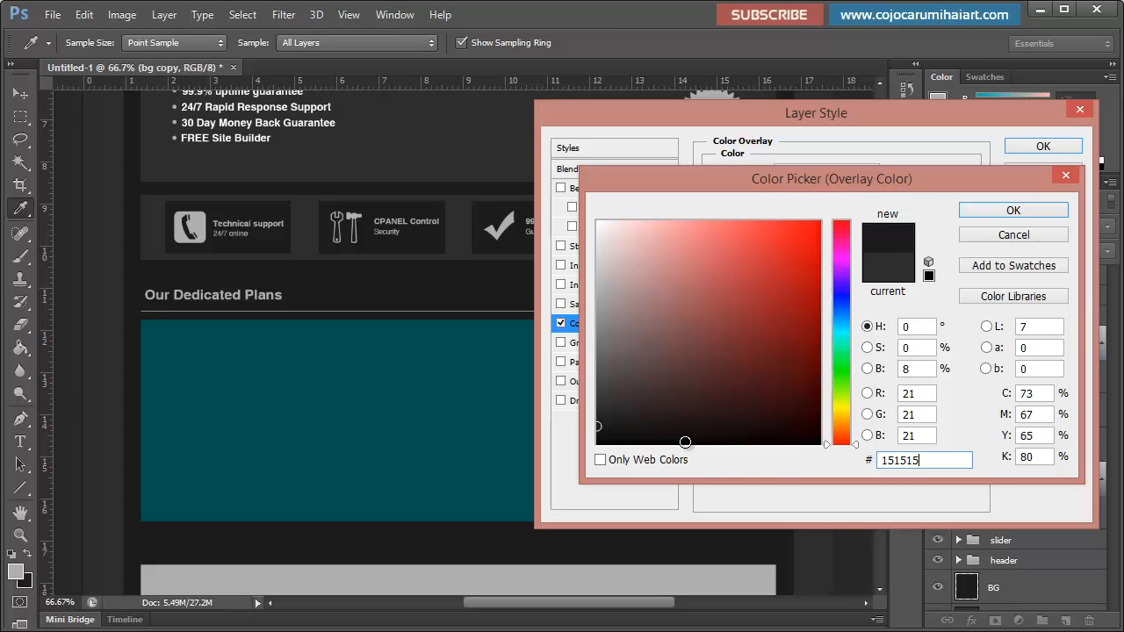
{"action": "key", "text": "Return"}
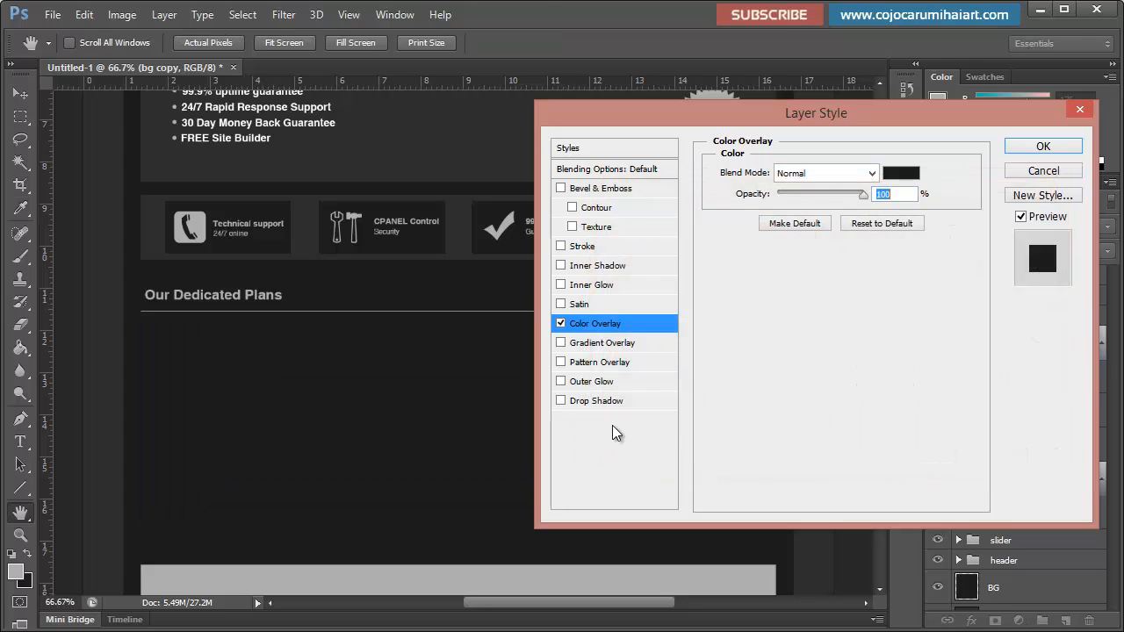
{"action": "left_click", "coordinate": [1036, 147]}
Step: Shrink the bg copy box to about 86% height by lowering its top edge, exposing a strip of the content box
{"action": "key", "text": "ctrl+t"}
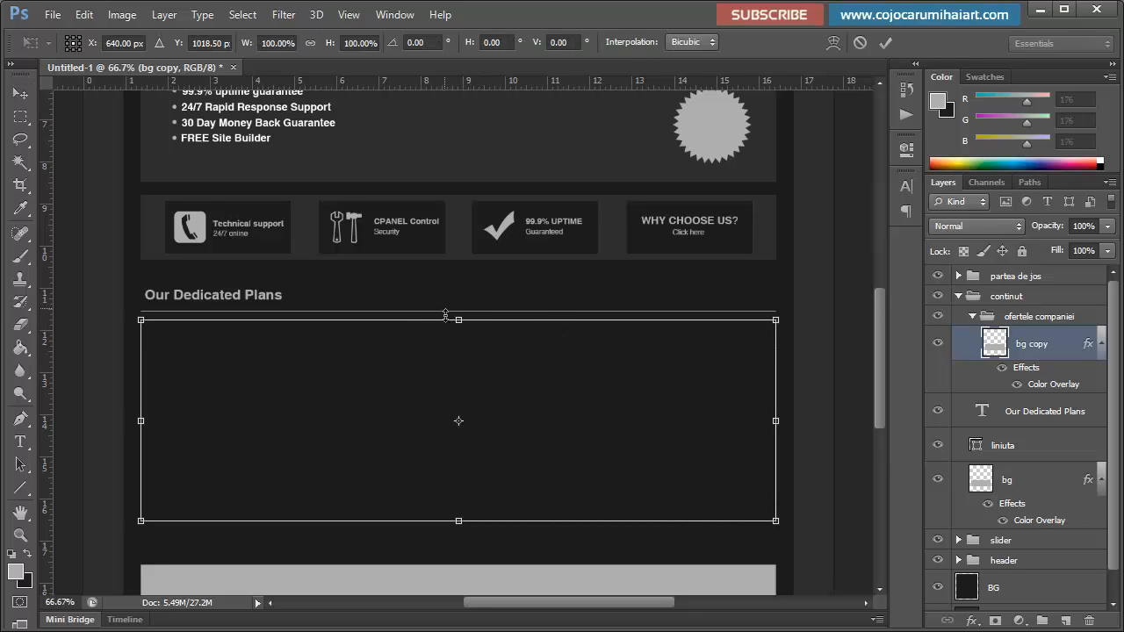
{"action": "left_click_drag", "start_coordinate": [457, 319], "coordinate": [458, 351]}
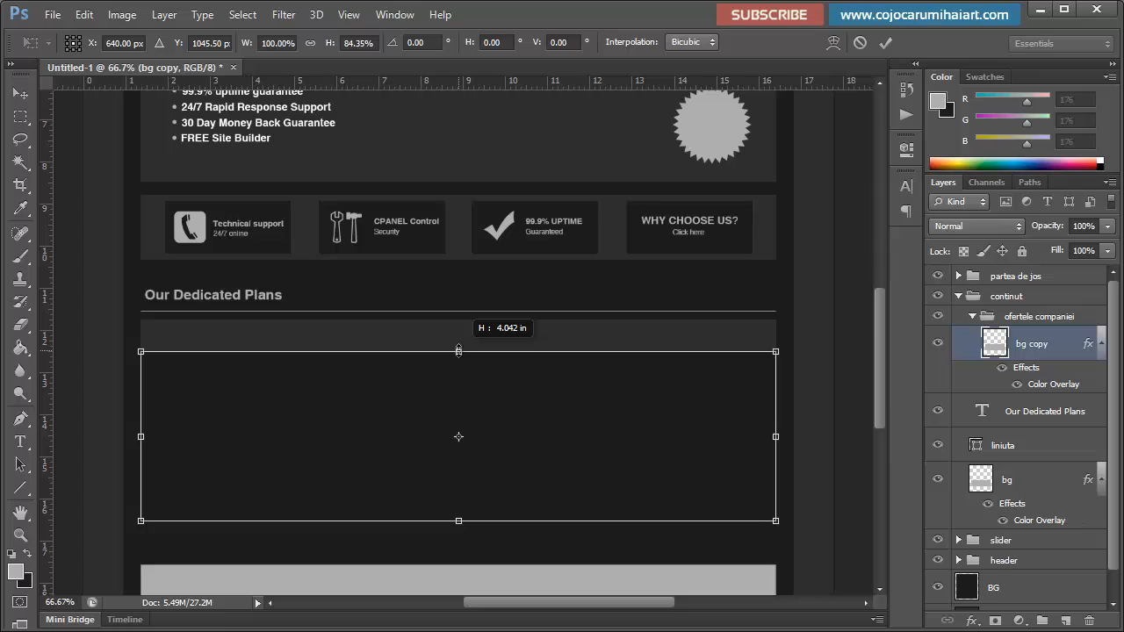
{"action": "left_click_drag", "start_coordinate": [458, 352], "coordinate": [457, 346]}
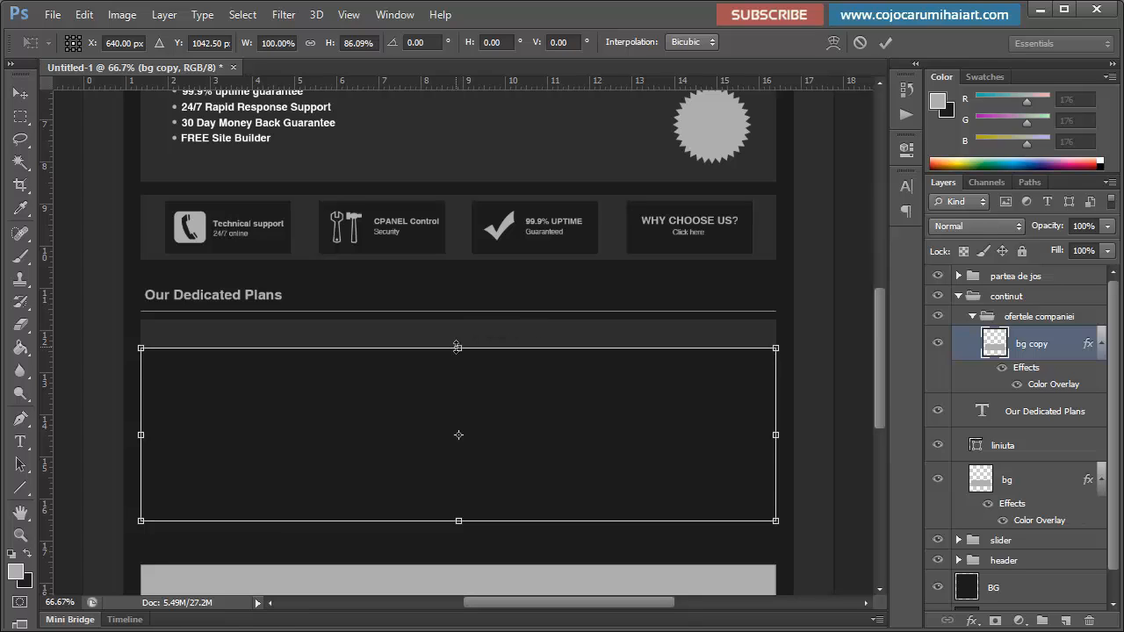
{"action": "key", "text": "Return"}
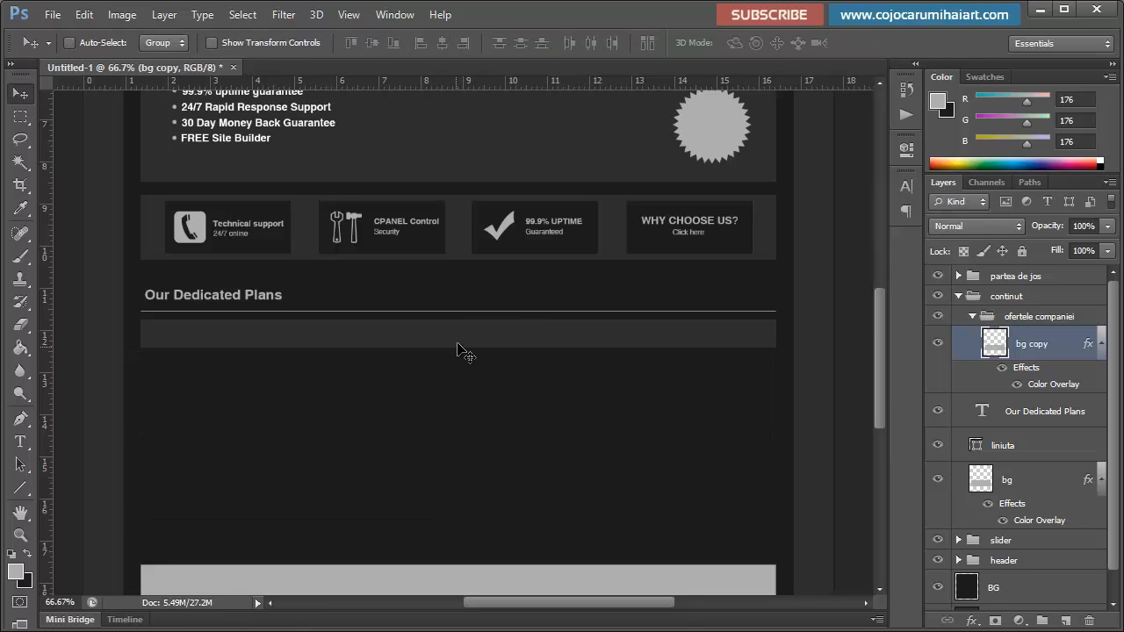
Step: Check the Color Overlay colour code of the bg copy layer
{"action": "double_click", "coordinate": [1057, 350]}
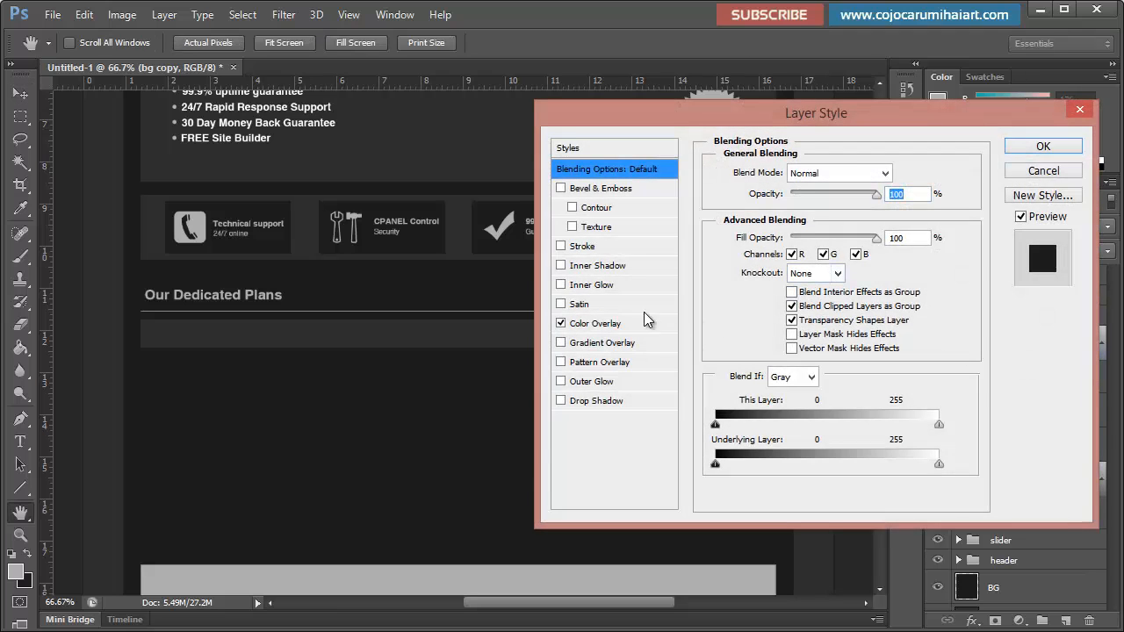
{"action": "left_click", "coordinate": [590, 327]}
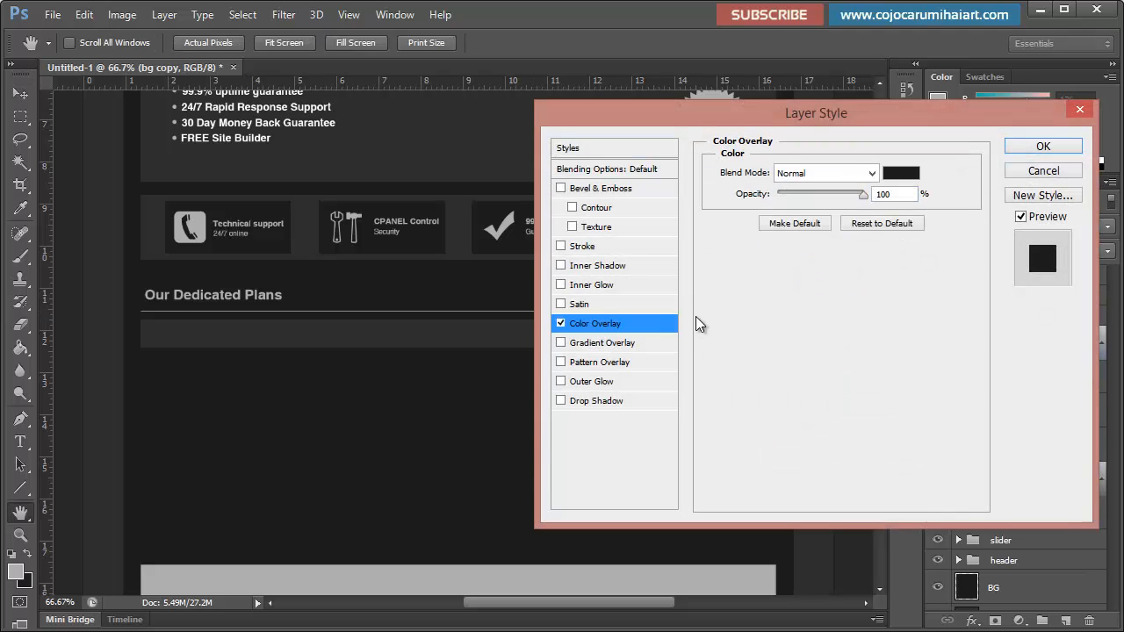
{"action": "left_click", "coordinate": [905, 176]}
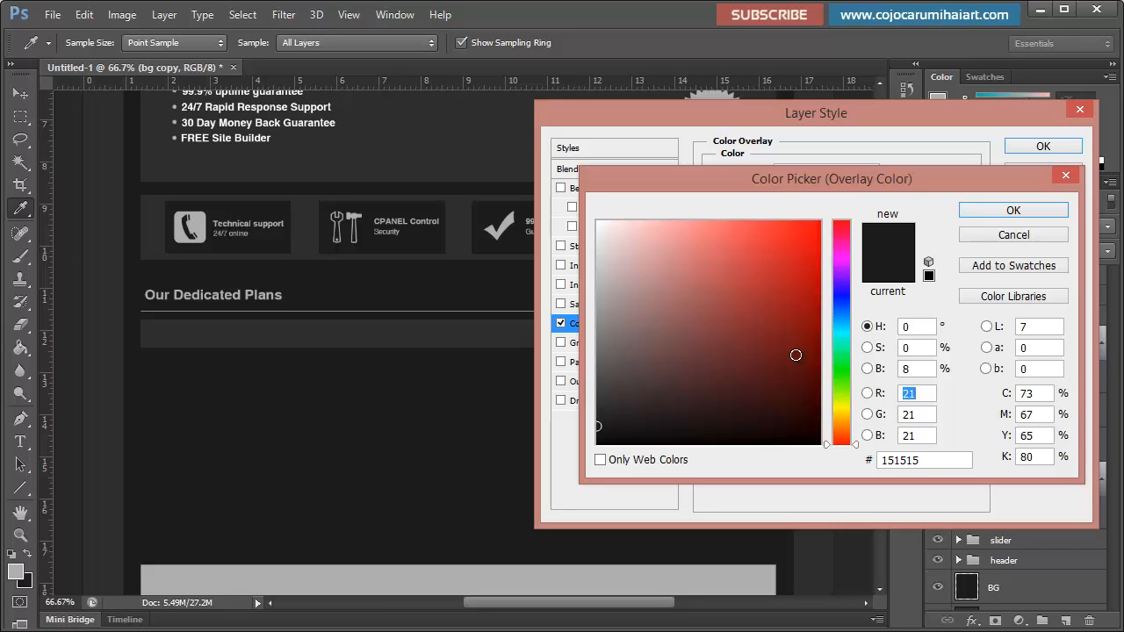
{"action": "left_click", "coordinate": [1013, 210]}
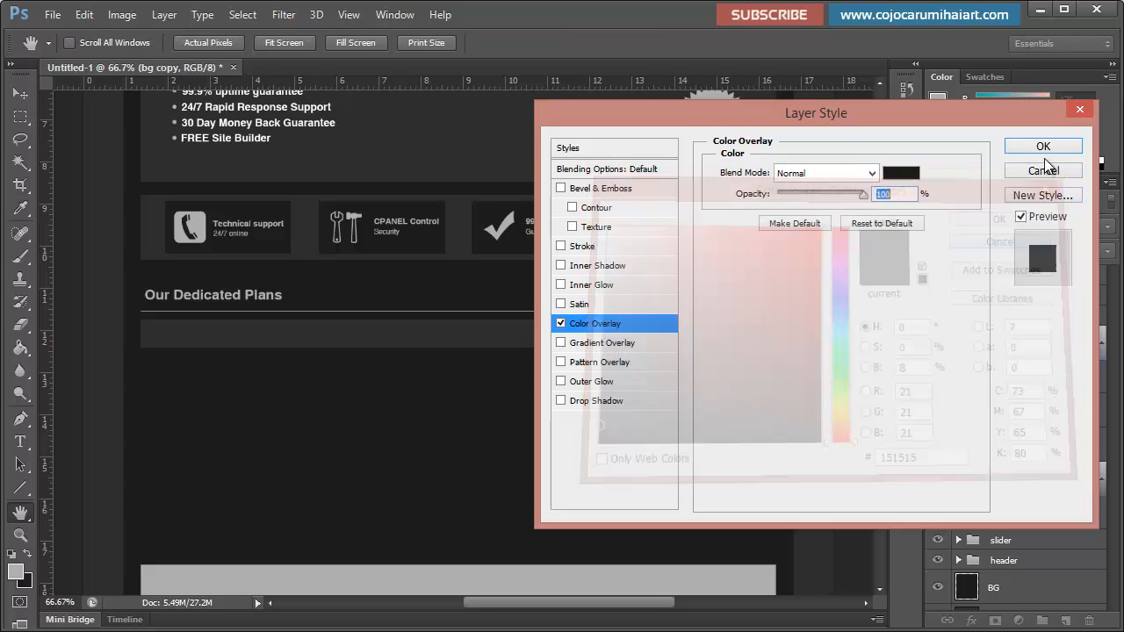
{"action": "left_click", "coordinate": [1049, 172]}
Step: Narrow the dark inner box to about 95.6% width around its centre and raise its bottom edge to leave a margin
{"action": "key", "text": "ctrl+t"}
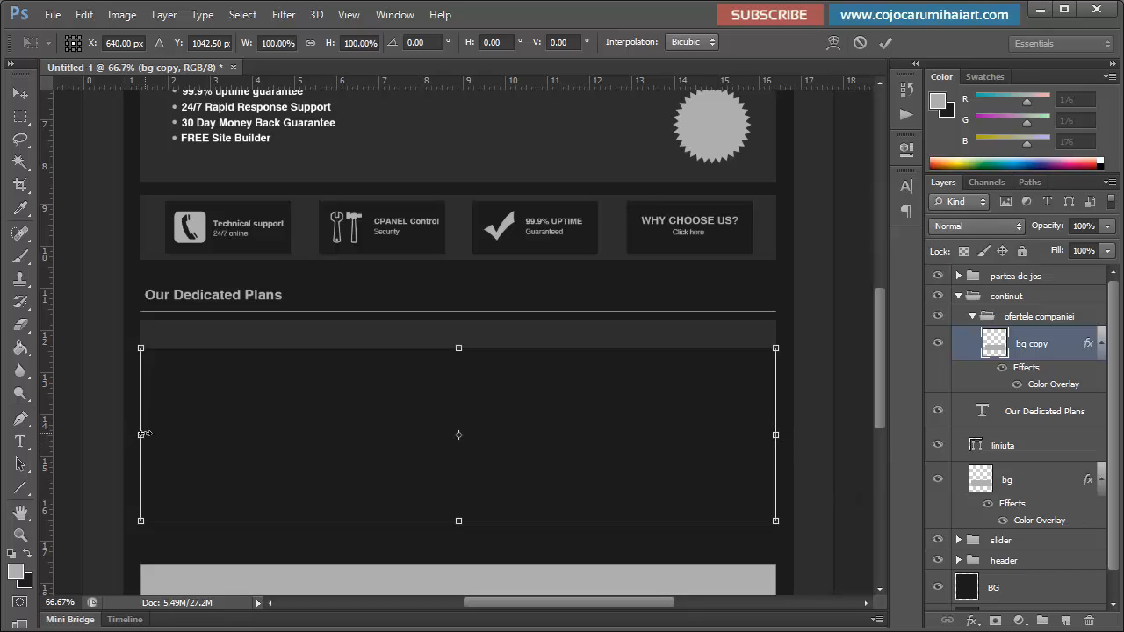
{"action": "left_click_drag", "start_coordinate": [142, 435], "coordinate": [156, 434]}
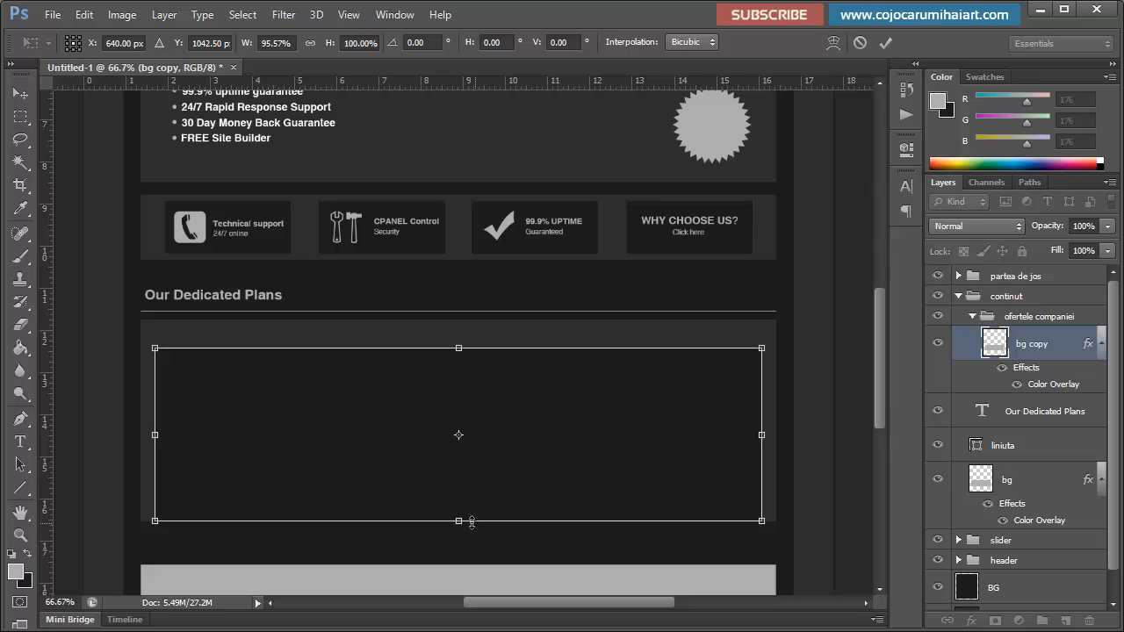
{"action": "left_click_drag", "start_coordinate": [459, 521], "coordinate": [457, 511]}
{"action": "key", "text": "Return"}
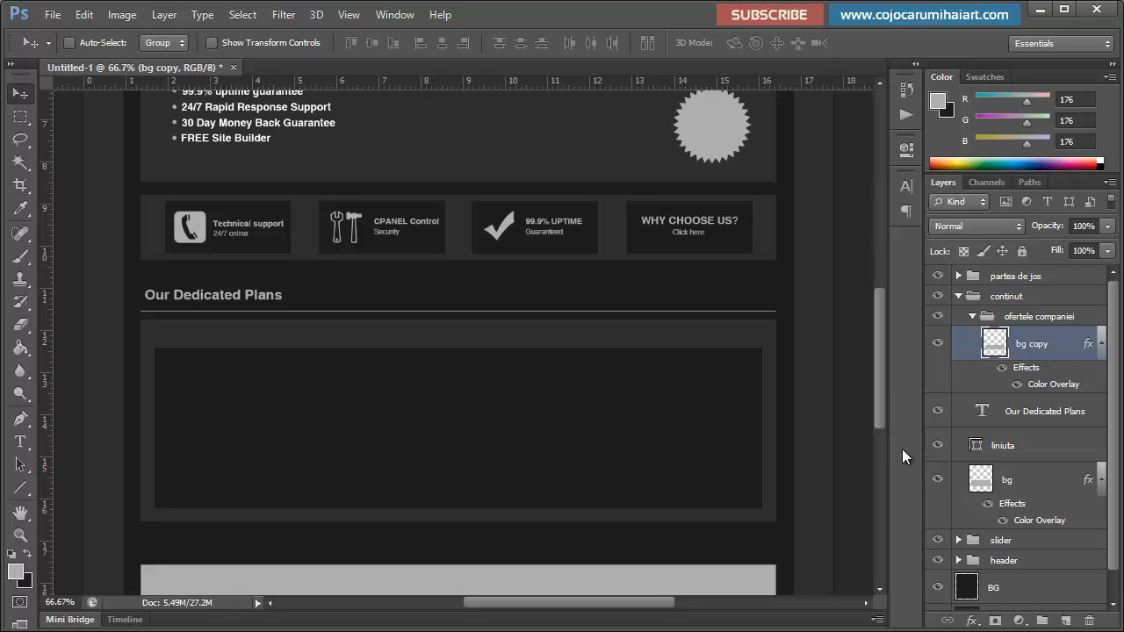
Step: Add a layer and fill a small grey tab rectangle with the foreground colour just above the dark inner box's upper-left corner
{"action": "left_click", "coordinate": [1066, 620]}
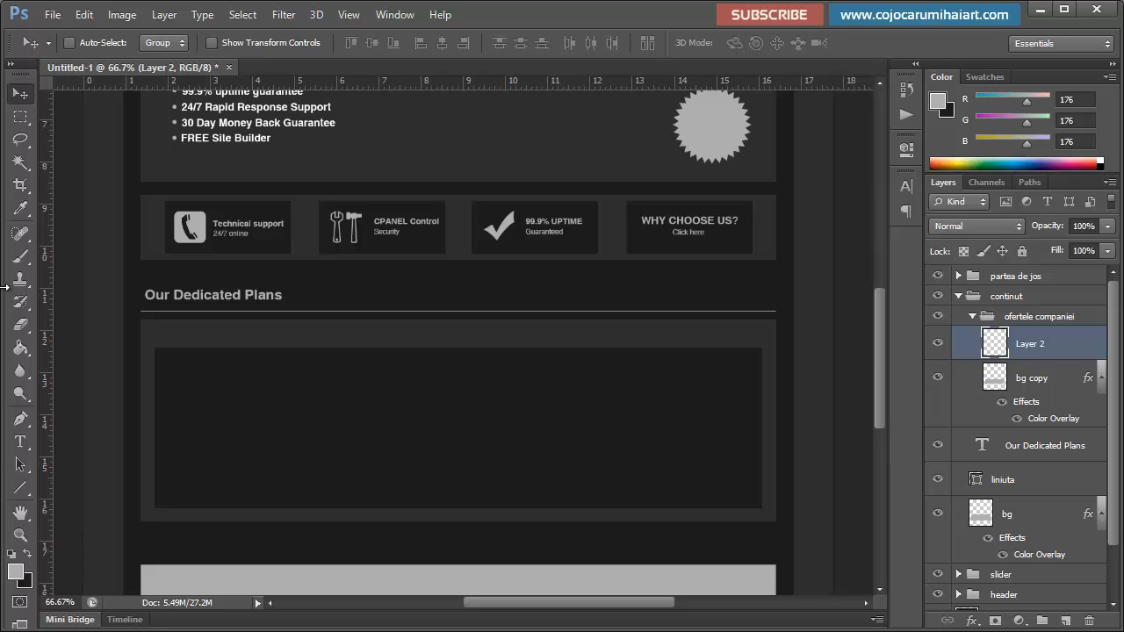
{"action": "left_click_drag", "start_coordinate": [20, 116], "coordinate": [110, 116]}
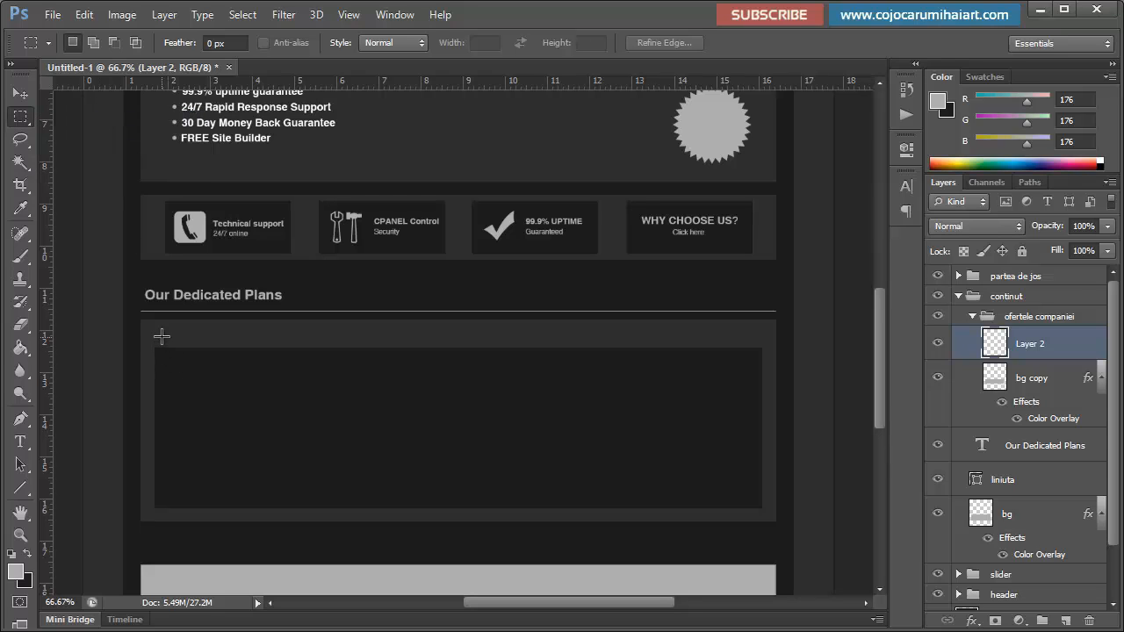
{"action": "left_click_drag", "start_coordinate": [155, 326], "coordinate": [244, 347]}
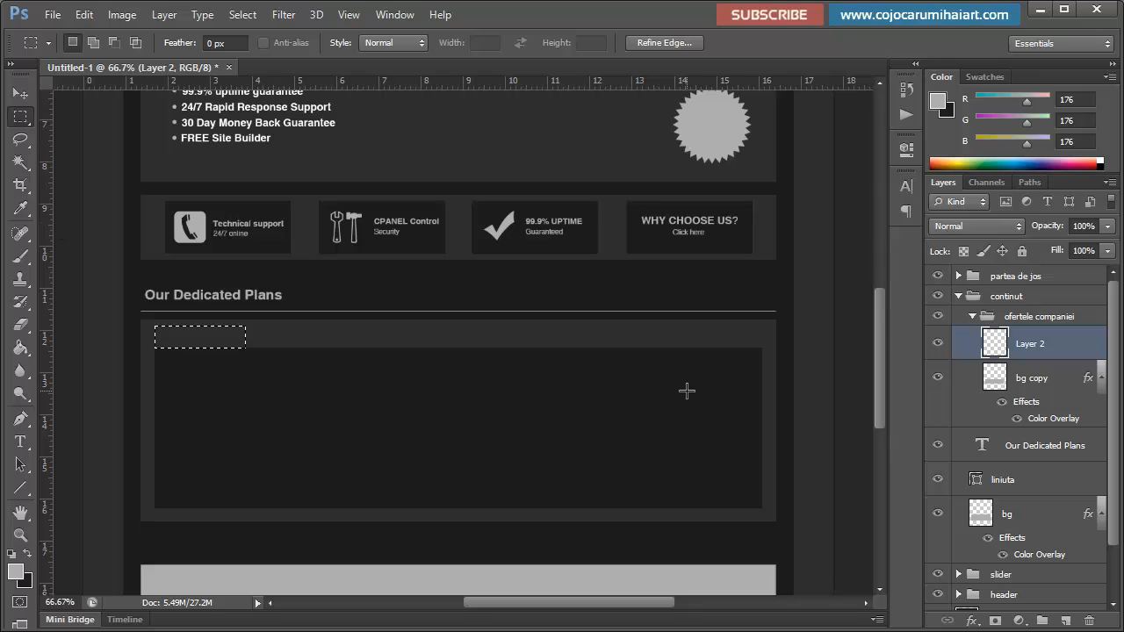
{"action": "key", "text": "g"}
{"action": "left_click", "coordinate": [195, 348]}
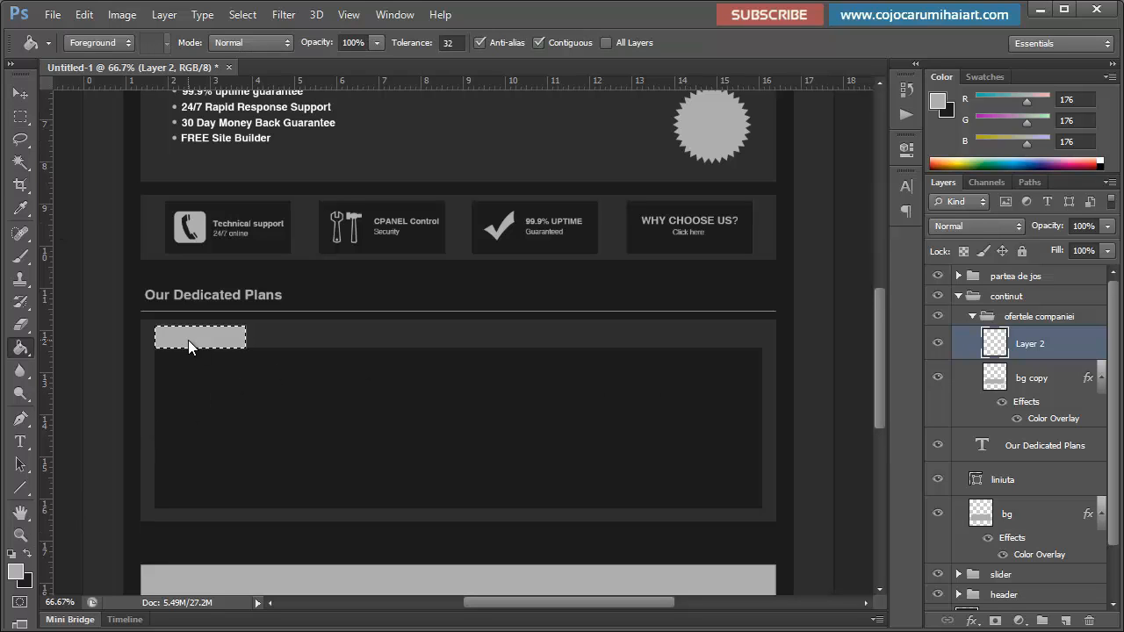
{"action": "left_click", "coordinate": [21, 118]}
{"action": "left_click", "coordinate": [249, 263]}
Step: Move the grey tab rectangle down into the dark inner box, flush with the box's upper-left corner
{"action": "left_click", "coordinate": [19, 95]}
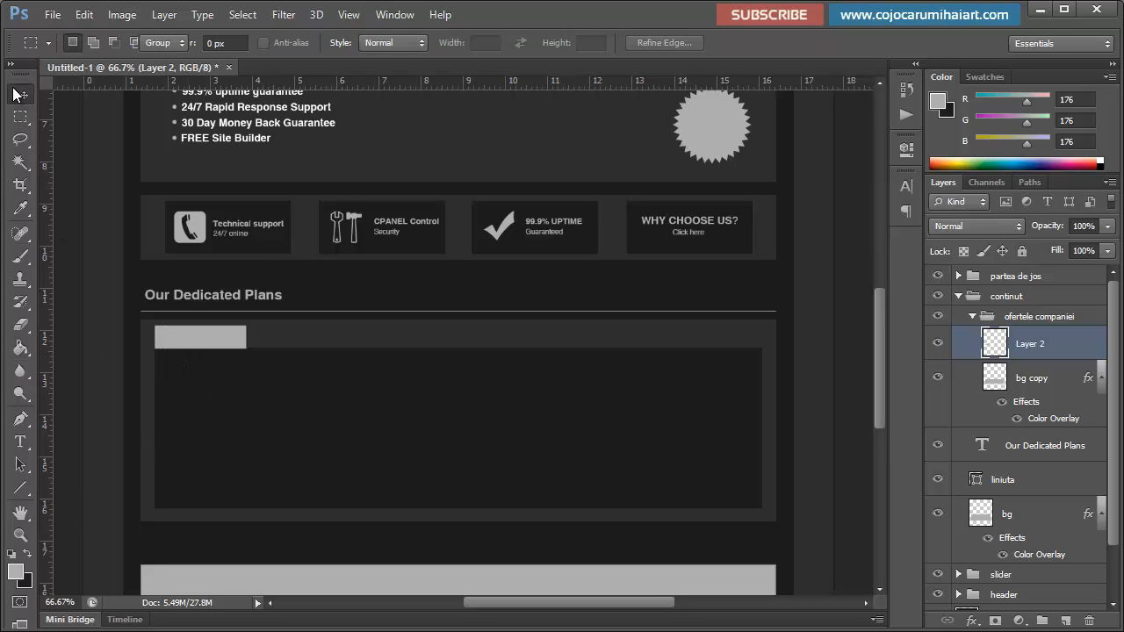
{"action": "key", "text": "ctrl+plus"}
{"action": "key", "text": "h"}
{"action": "left_click_drag", "start_coordinate": [221, 278], "coordinate": [411, 412]}
{"action": "left_click", "coordinate": [19, 94]}
{"action": "left_click_drag", "start_coordinate": [496, 504], "coordinate": [478, 529]}
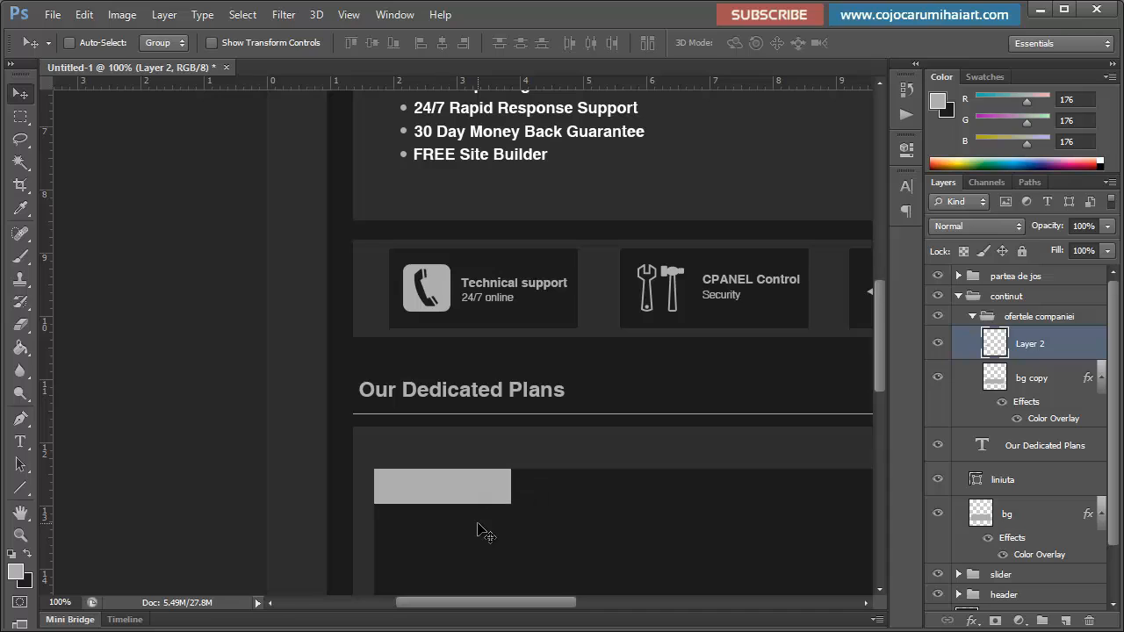
Step: Move the grey tab rectangle up out of the dark inner box so it rests just above the box's upper edge
{"action": "key", "text": "shift+Up"}
{"action": "key", "text": "shift+Up"}
{"action": "key", "text": "shift+Up"}
{"action": "key", "text": "shift+Up"}
{"action": "key", "text": "shift+Up"}
{"action": "key", "text": "shift+Down"}
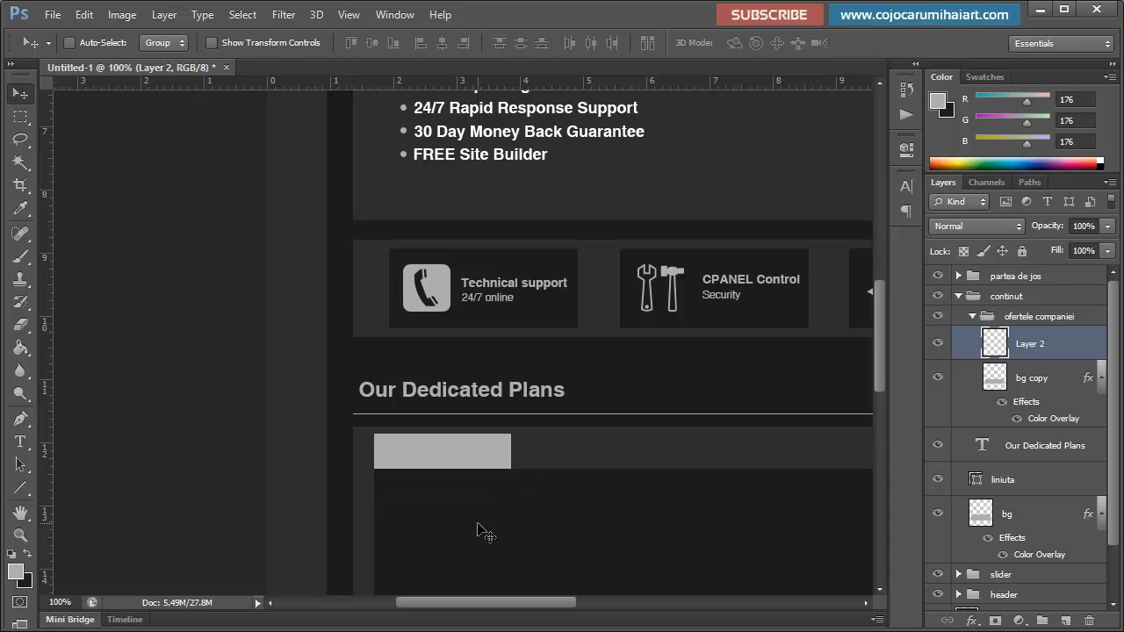
{"action": "key", "text": "Up"}
{"action": "key", "text": "Up"}
{"action": "key", "text": "Up"}
{"action": "key", "text": "Up"}
{"action": "key", "text": "Up"}
{"action": "key", "text": "Down"}
{"action": "key", "text": "Down"}
{"action": "key", "text": "Down"}
{"action": "key", "text": "Down"}
{"action": "key", "text": "Down"}
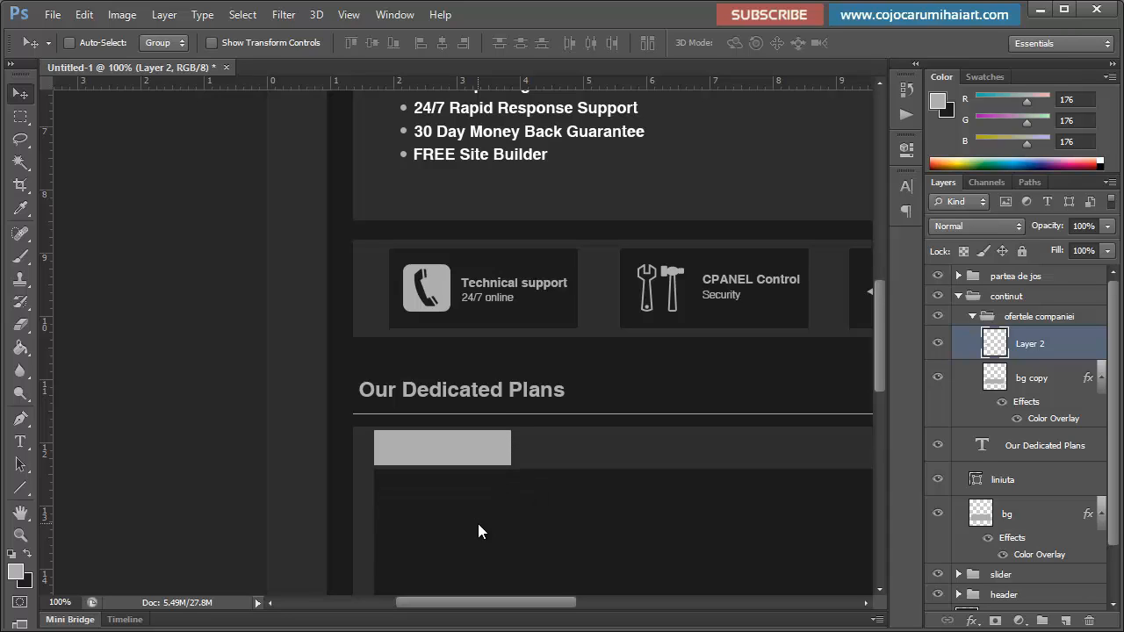
{"action": "key", "text": "Up"}
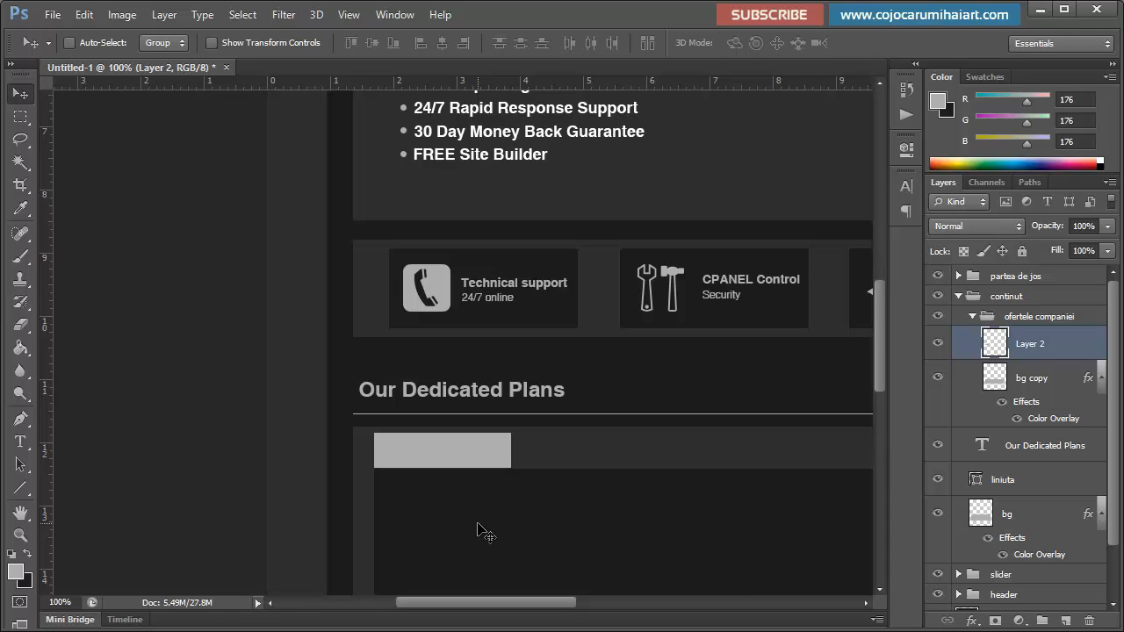
{"action": "key", "text": "shift+Up"}
{"action": "key", "text": "shift+Down"}
{"action": "key", "text": "Up"}
{"action": "key", "text": "Up"}
{"action": "key", "text": "Up"}
{"action": "key", "text": "Up"}
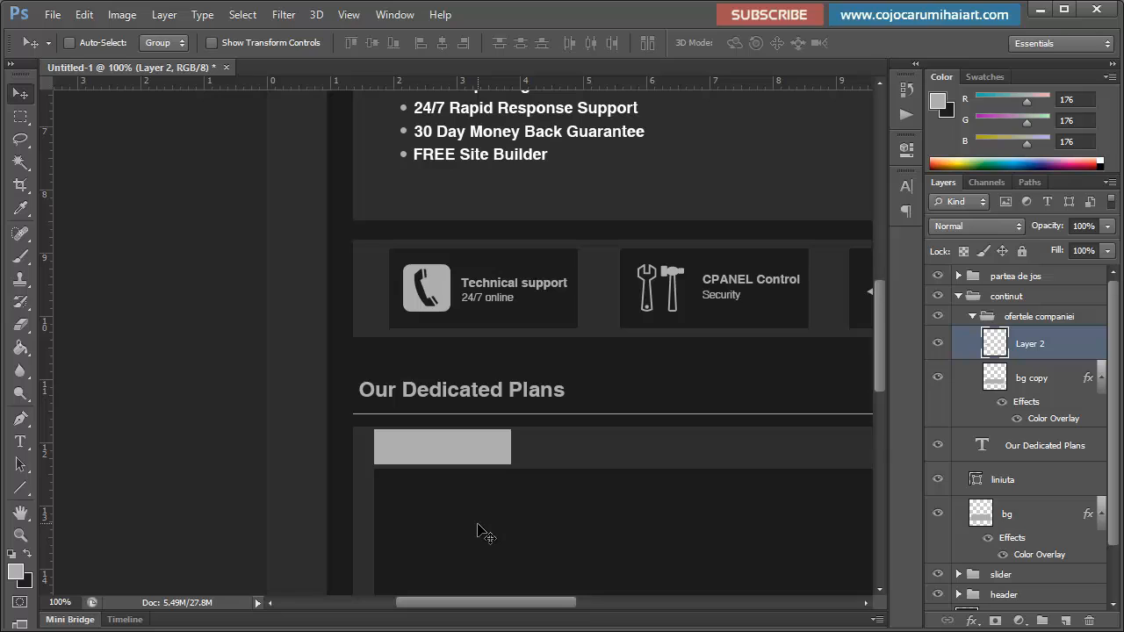
{"action": "key", "text": "Down"}
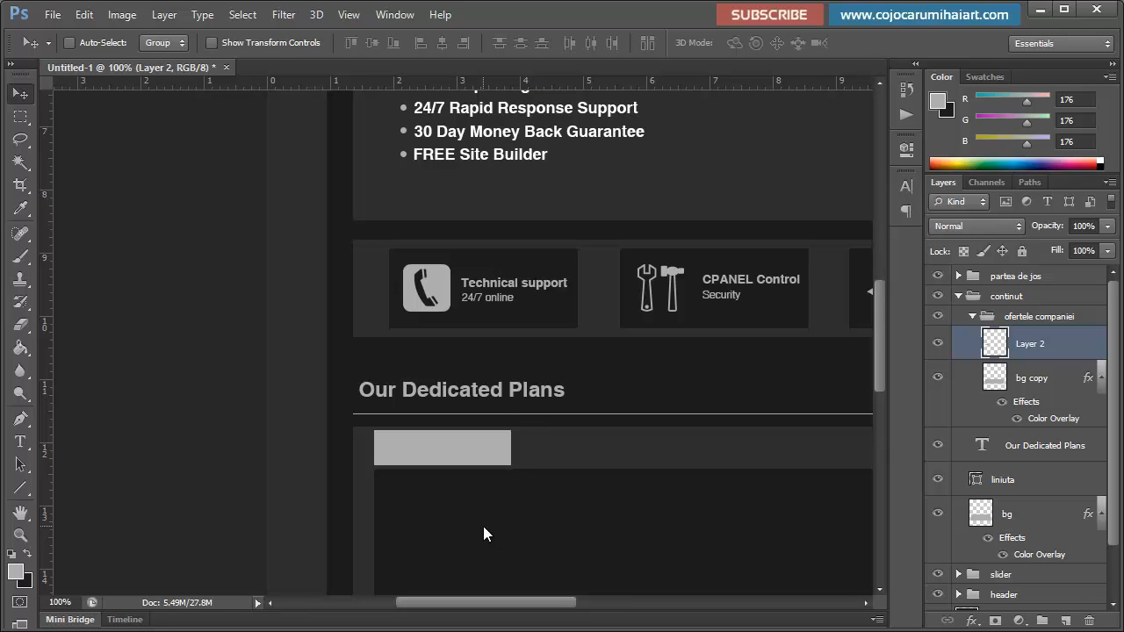
{"action": "key", "text": "Down"}
{"action": "key", "text": "Down"}
{"action": "key", "text": "Down"}
{"action": "key", "text": "Down"}
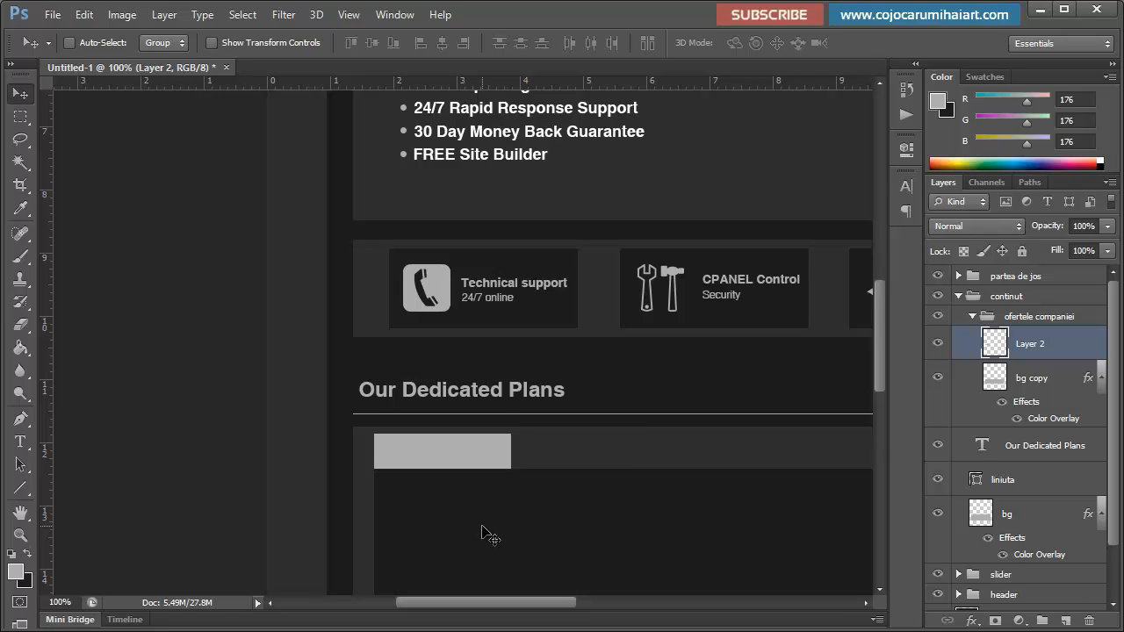
{"action": "key", "text": "Up"}
Step: Nudge the grey tab down one pixel to close the gap to the dark inner box
{"action": "key", "text": "ctrl+plus"}
{"action": "key", "text": "ctrl+plus"}
{"action": "key", "text": "ctrl+plus"}
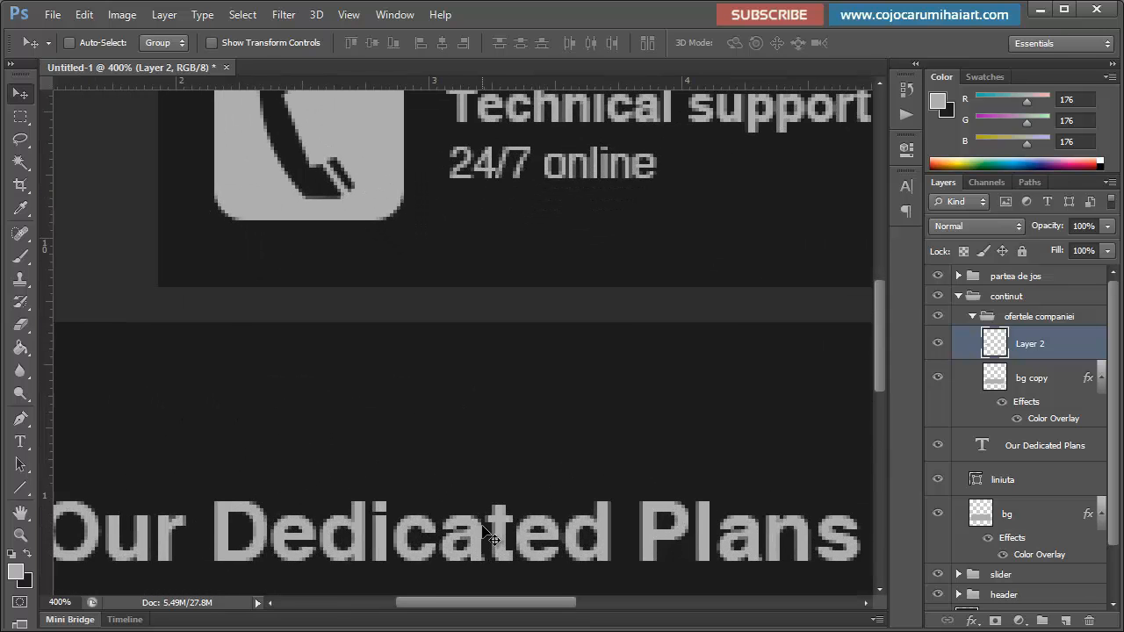
{"action": "key", "text": "space"}
{"action": "left_click_drag", "start_coordinate": [573, 433], "coordinate": [514, 504]}
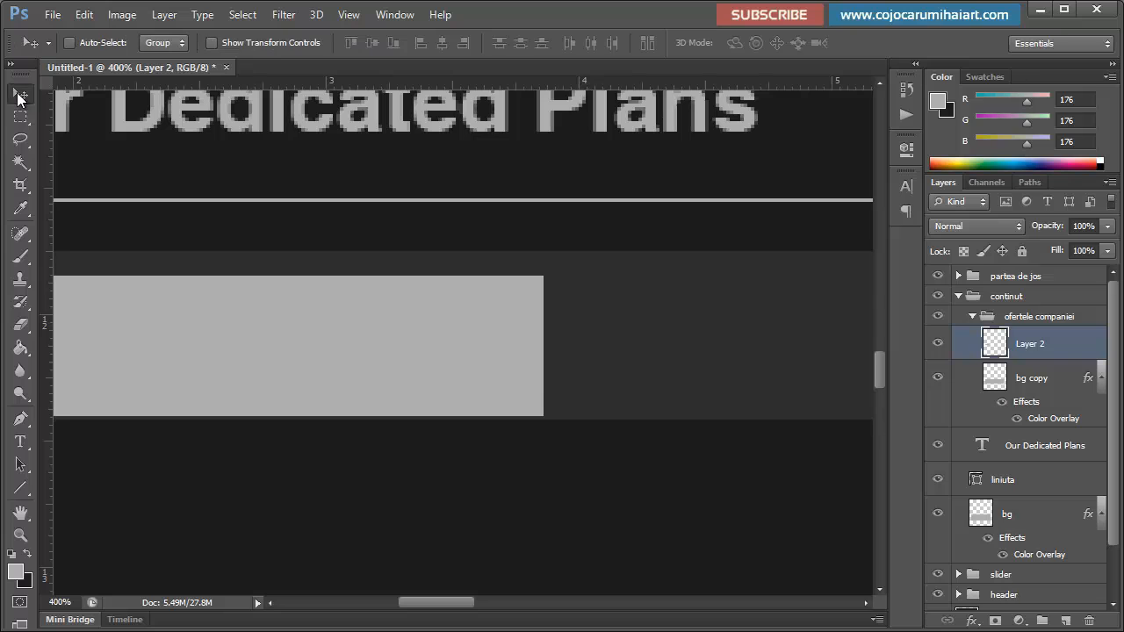
{"action": "key", "text": "Down"}
Step: Rename the grey tab's layer as "oferta 1"
{"action": "key", "text": "ctrl+minus"}
{"action": "key", "text": "ctrl+minus"}
{"action": "key", "text": "ctrl+minus"}
{"action": "key", "text": "ctrl+minus"}
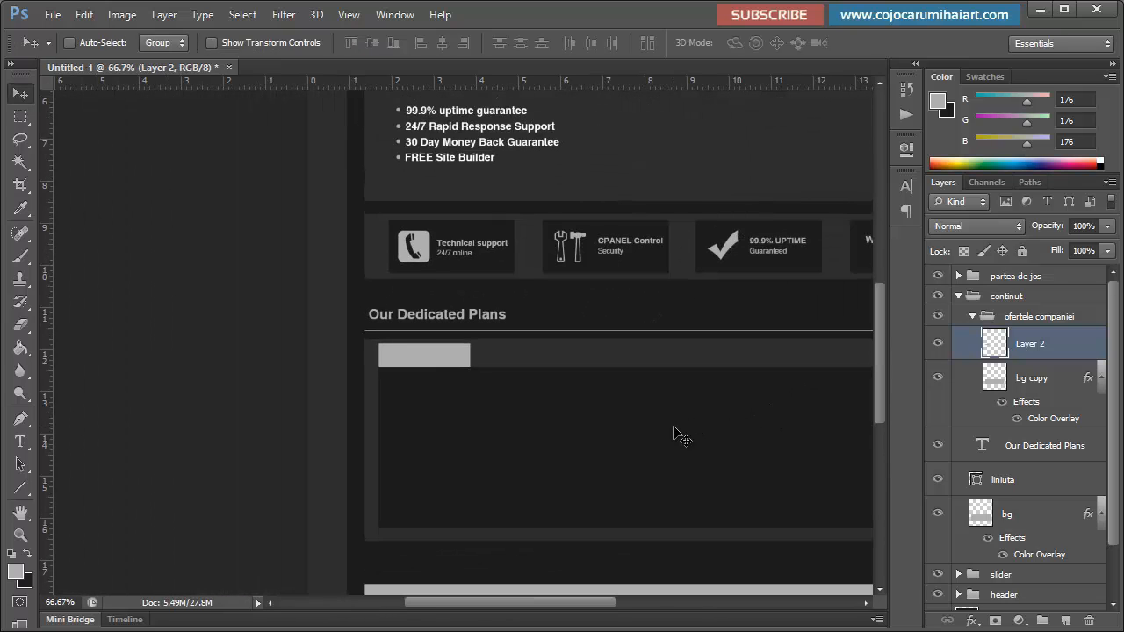
{"action": "key", "text": "ctrl+plus"}
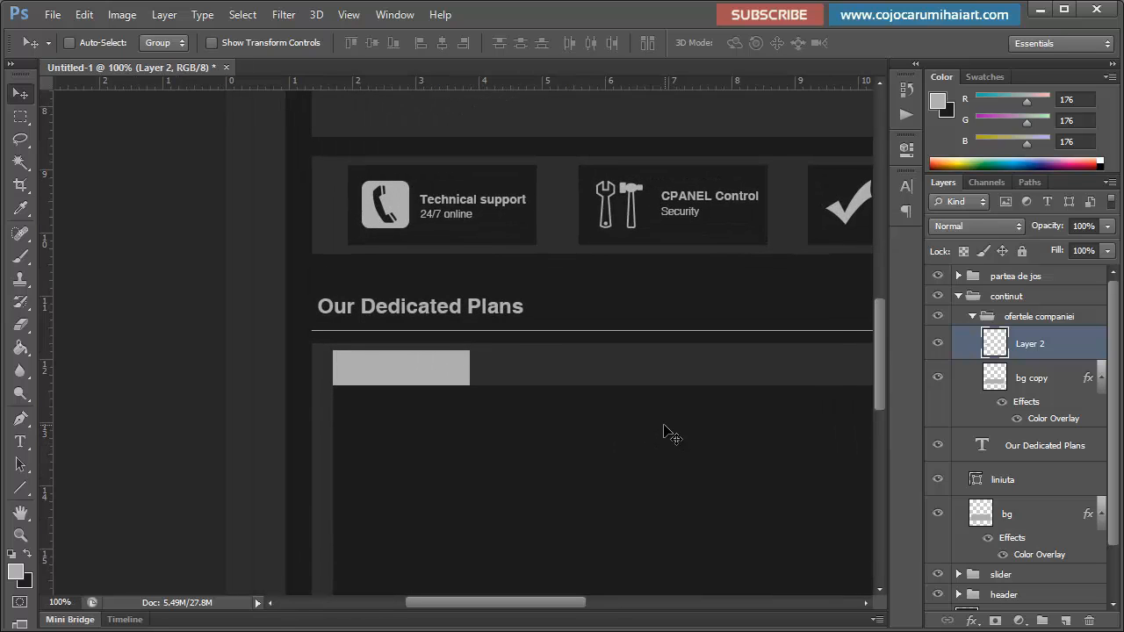
{"action": "key", "text": "ctrl+minus"}
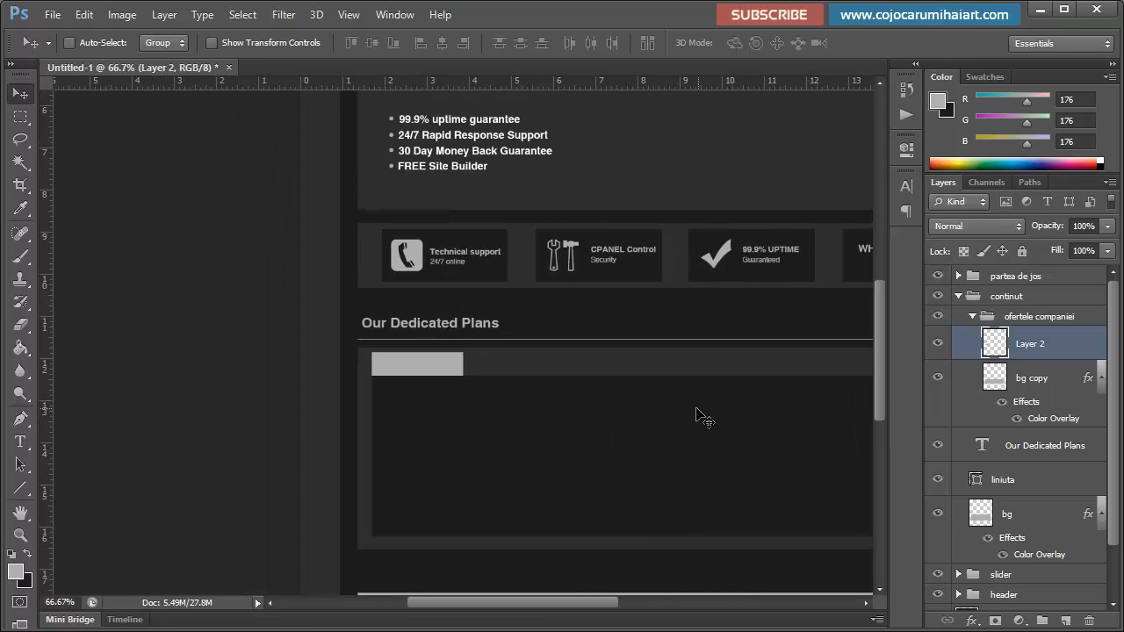
{"action": "key", "text": "h"}
{"action": "left_click_drag", "start_coordinate": [803, 453], "coordinate": [582, 468]}
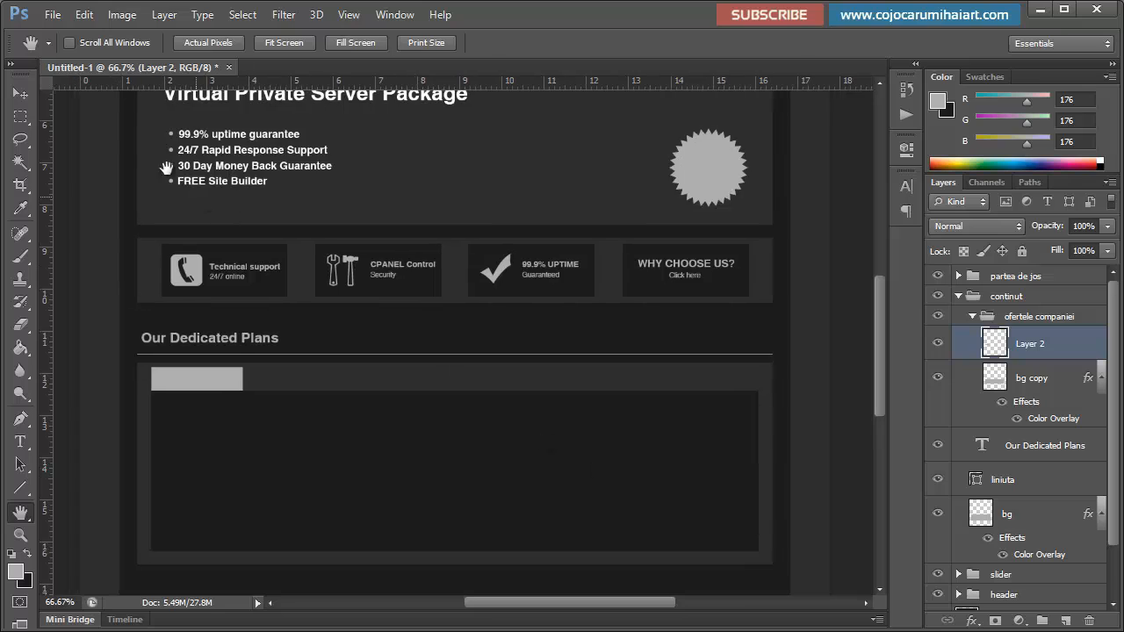
{"action": "left_click", "coordinate": [21, 94]}
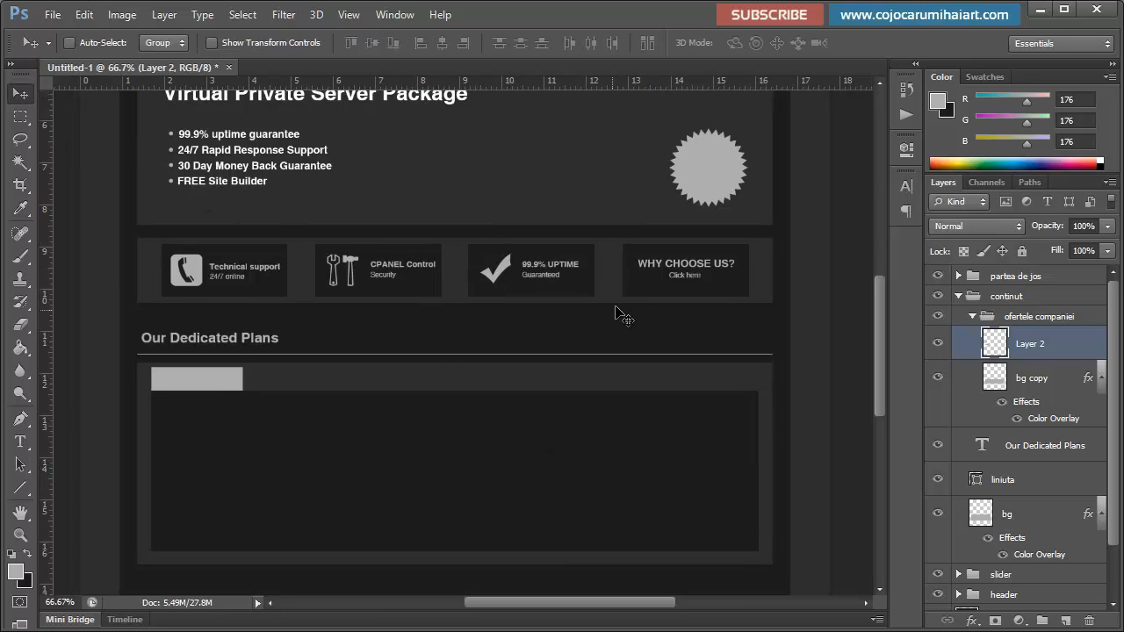
{"action": "double_click", "coordinate": [1032, 343]}
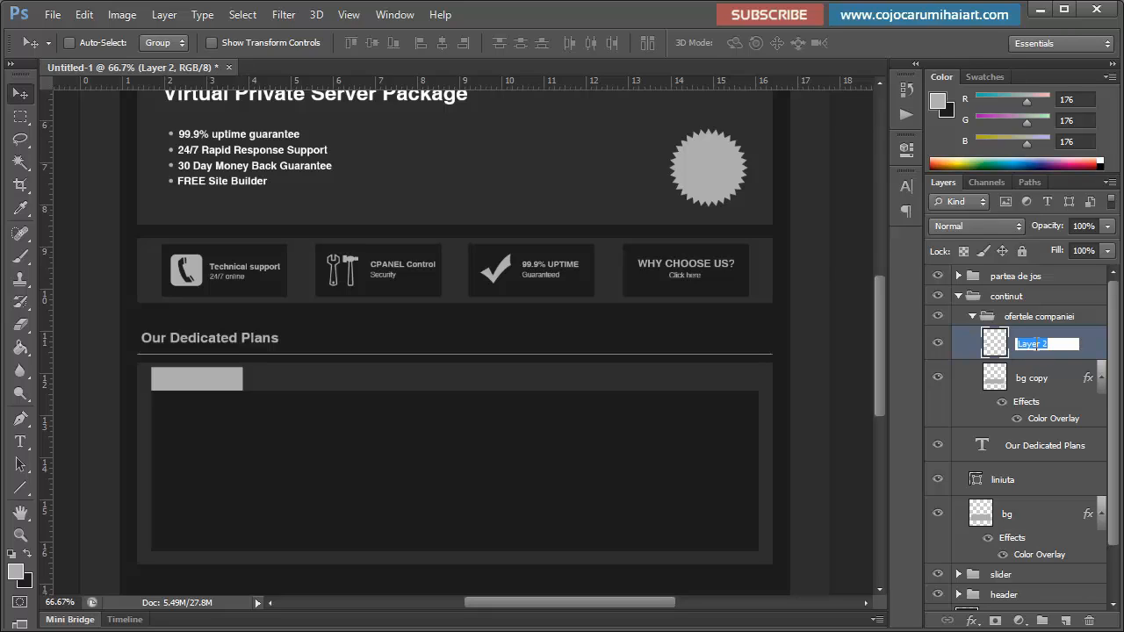
{"action": "type", "text": "oferta 1"}
{"action": "key", "text": "Return"}
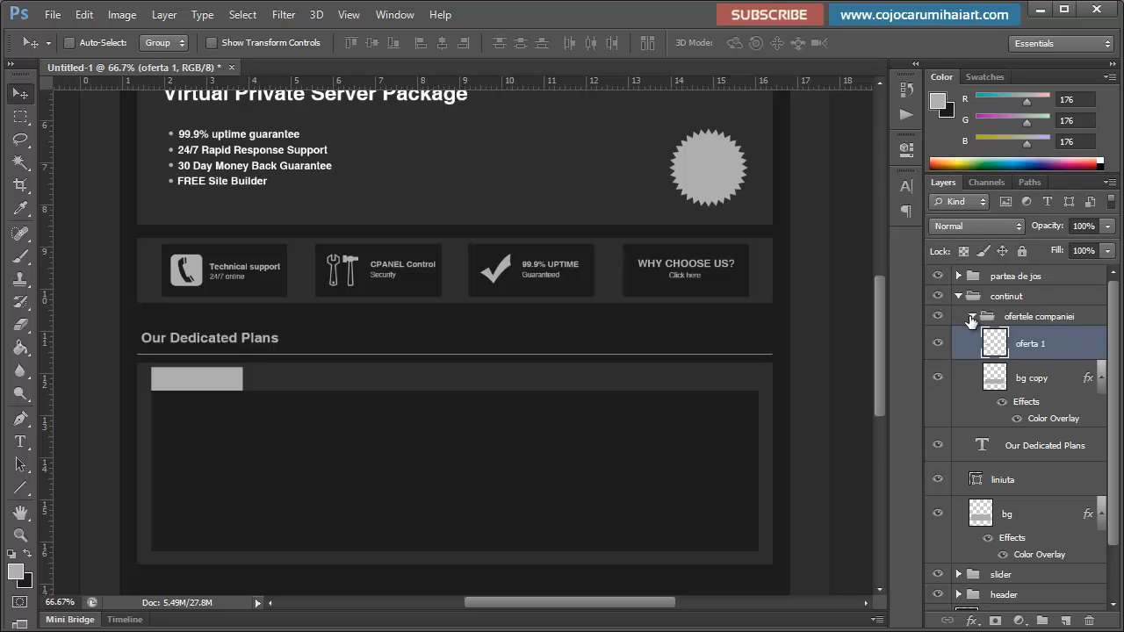
Step: Duplicate the oferta 1 tab and shift the copy right, leaving a narrow gap beside the first tab
{"action": "key", "text": "ctrl+j"}
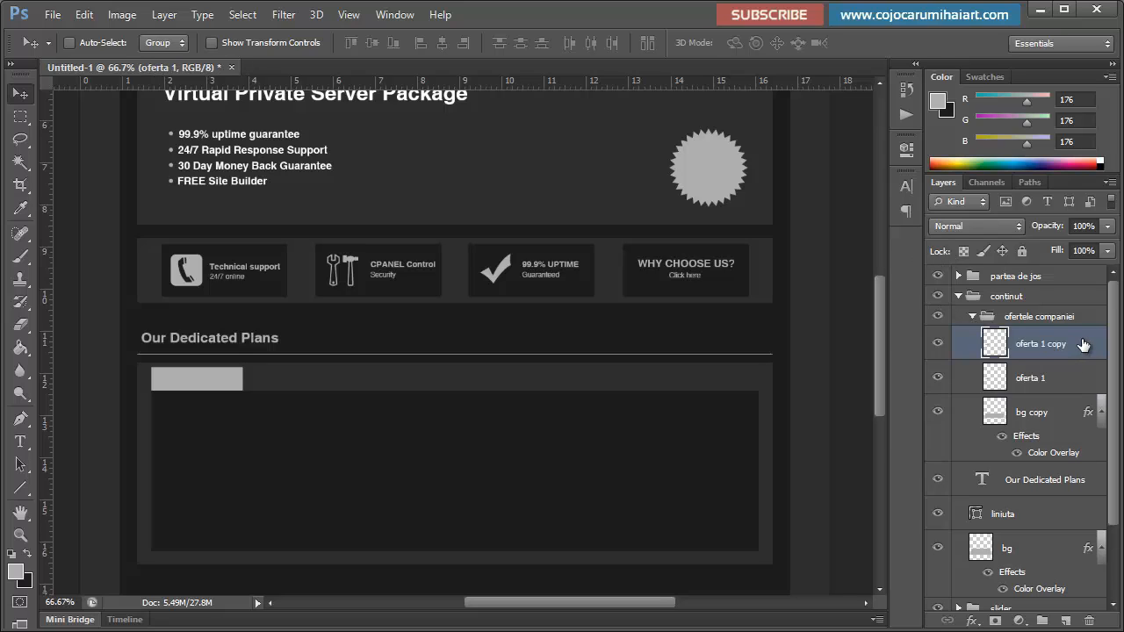
{"action": "key", "text": "shift+Right"}
{"action": "key", "text": "shift+Right"}
{"action": "key", "text": "shift+Right"}
{"action": "key", "text": "shift+Right"}
{"action": "key", "text": "shift+Right"}
{"action": "key", "text": "shift+Right"}
{"action": "key", "text": "shift+Right"}
{"action": "key", "text": "shift+Right"}
{"action": "key", "text": "shift+Right"}
{"action": "key", "text": "shift+Right"}
{"action": "key", "text": "shift+Right"}
{"action": "key", "text": "shift+Right"}
{"action": "key", "text": "shift+Right"}
{"action": "key", "text": "shift+Right"}
{"action": "key", "text": "shift+Right"}
{"action": "key", "text": "shift+Right"}
{"action": "key", "text": "shift+Right"}
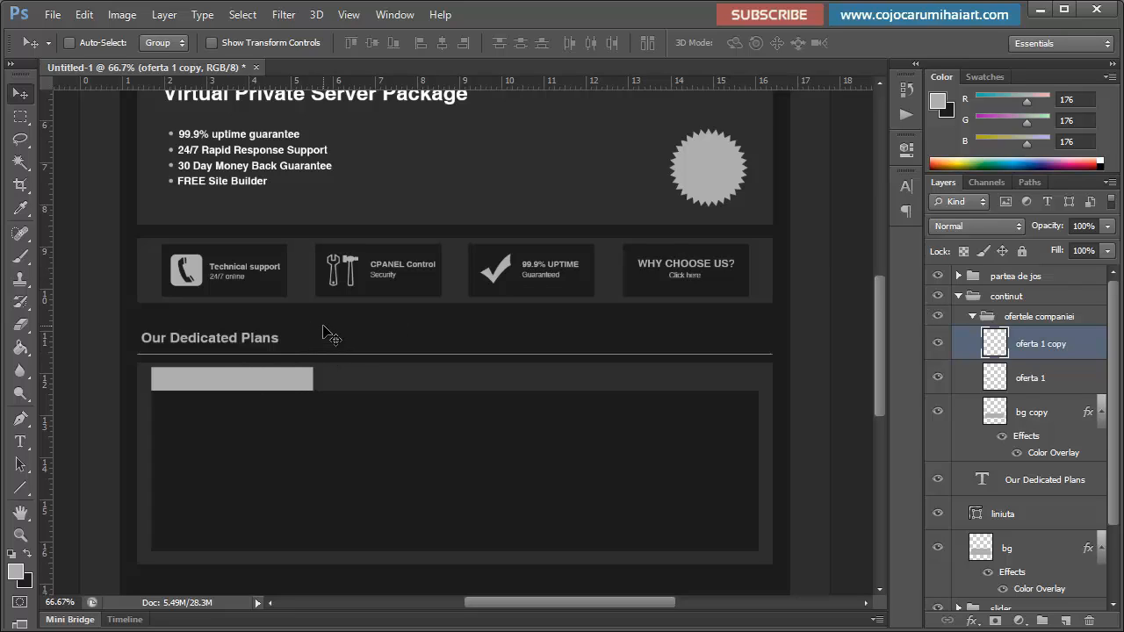
{"action": "key", "text": "shift+Left"}
{"action": "key", "text": "Right"}
{"action": "key", "text": "Right"}
{"action": "key", "text": "Right"}
{"action": "key", "text": "Right"}
{"action": "key", "text": "Right"}
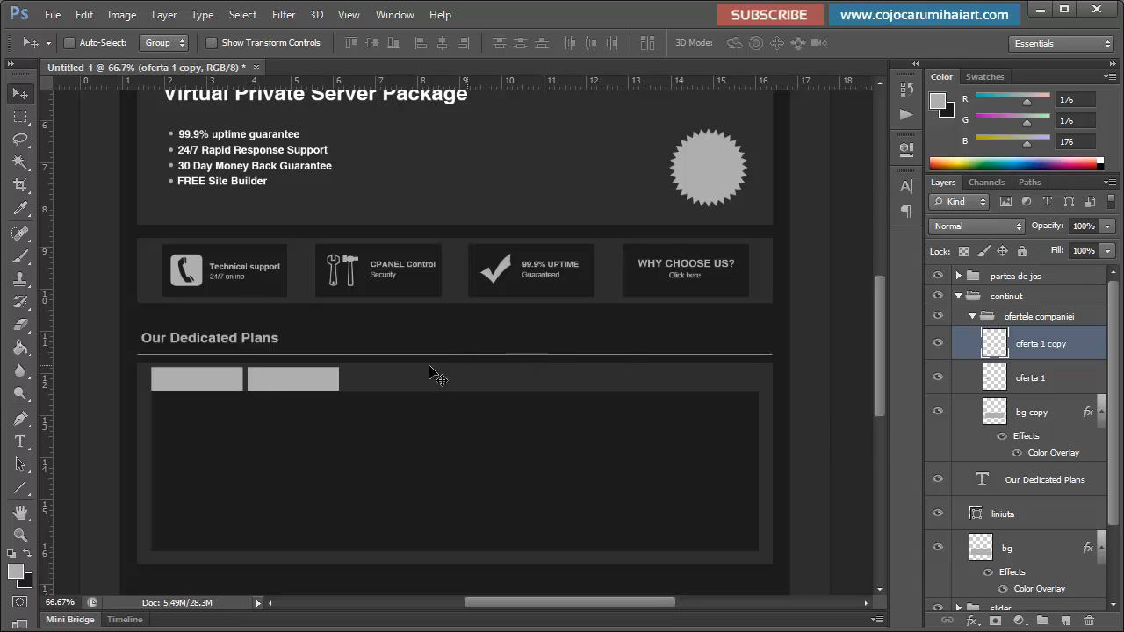
Step: Duplicate the second tab and shift the new copy right, matching the narrow gap between the first two tabs
{"action": "key", "text": "ctrl+j"}
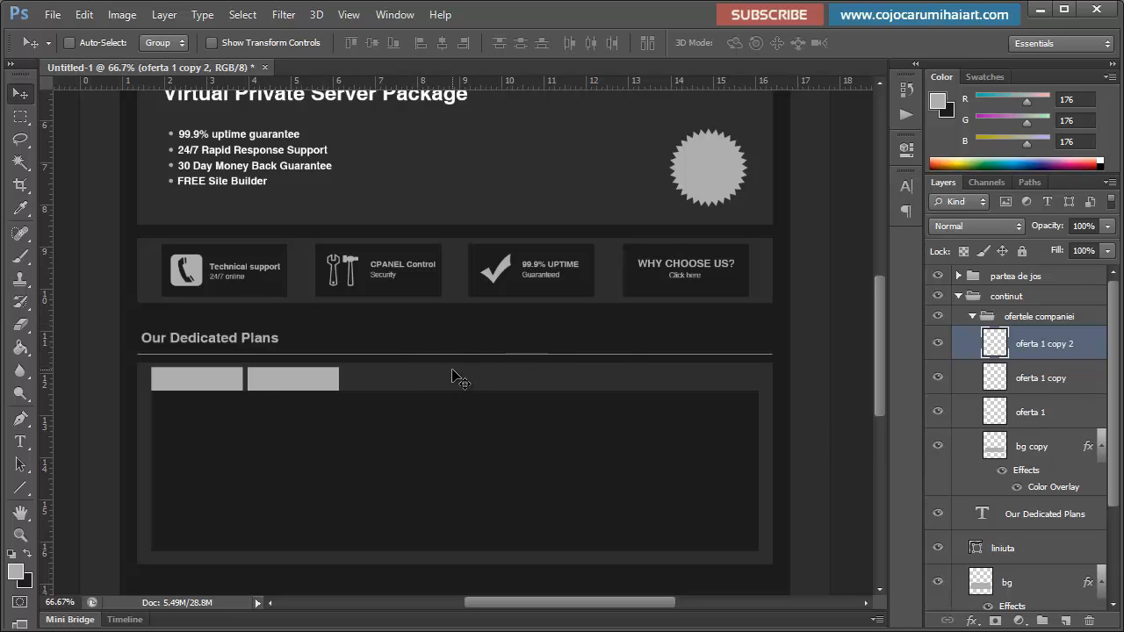
{"action": "key", "text": "shift+Right"}
{"action": "key", "text": "shift+Right"}
{"action": "key", "text": "shift+Right"}
{"action": "key", "text": "shift+Right"}
{"action": "key", "text": "shift+Right"}
{"action": "key", "text": "shift+Right"}
{"action": "key", "text": "shift+Right"}
{"action": "key", "text": "shift+Right"}
{"action": "key", "text": "shift+Right"}
{"action": "key", "text": "shift+Right"}
{"action": "key", "text": "shift+Right"}
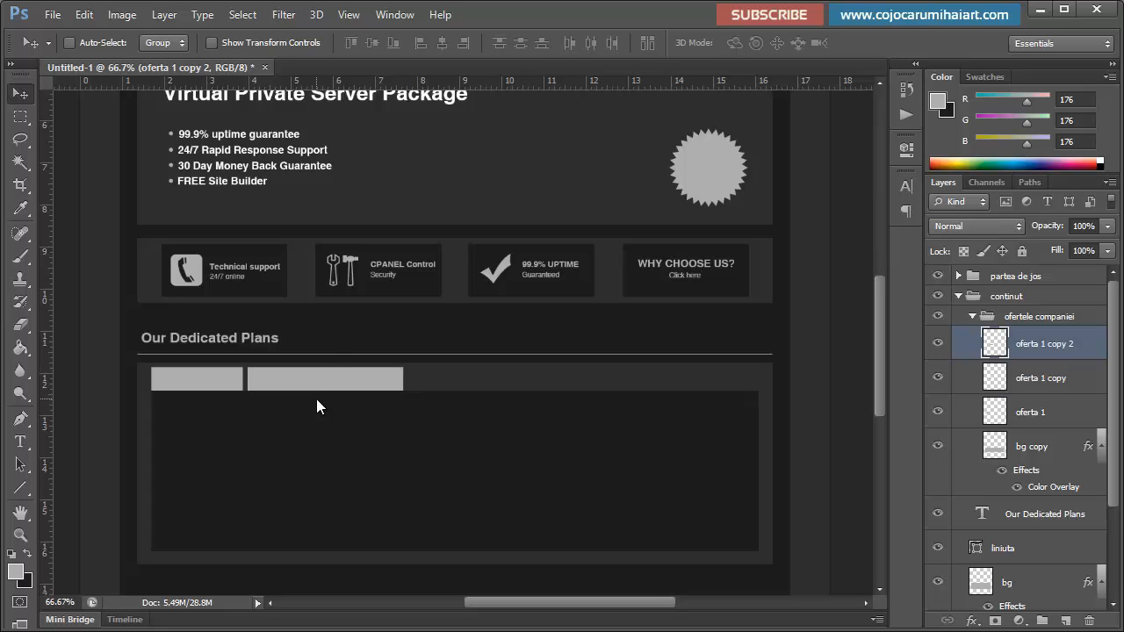
{"action": "key", "text": "shift+Right"}
{"action": "key", "text": "shift+Right"}
{"action": "key", "text": "shift+Right"}
{"action": "key", "text": "shift+Right"}
{"action": "key", "text": "shift+Right"}
{"action": "key", "text": "shift+Right"}
{"action": "key", "text": "shift+Right"}
{"action": "key", "text": "shift+Right"}
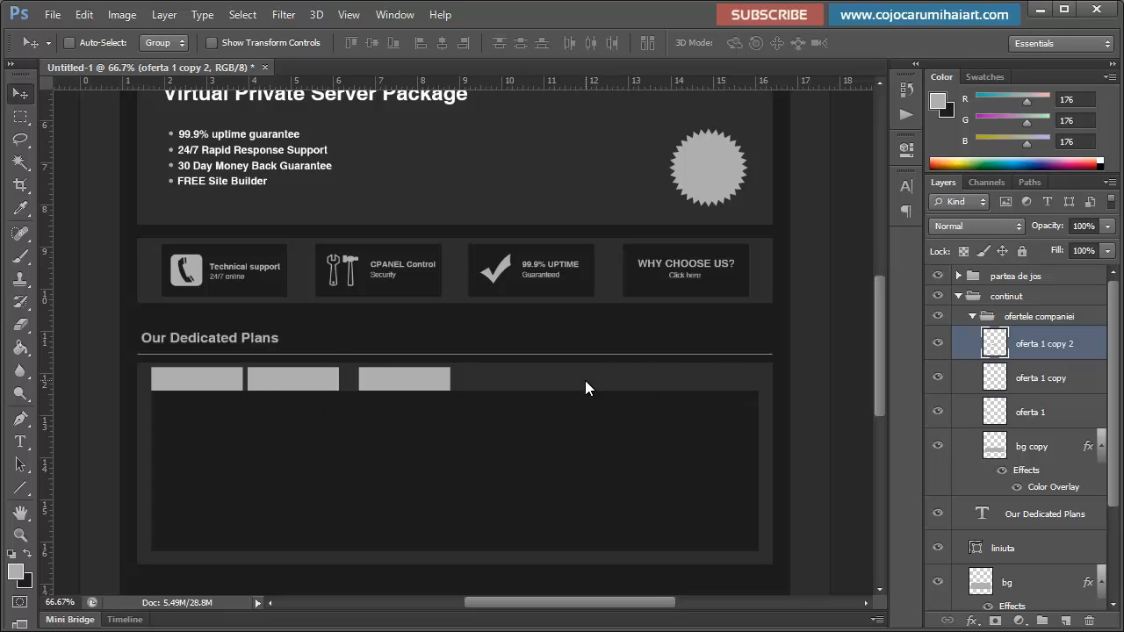
{"action": "key", "text": "shift+Left"}
{"action": "key", "text": "shift+Left"}
{"action": "key", "text": "shift+Left"}
{"action": "key", "text": "shift+Right"}
{"action": "key", "text": "Left"}
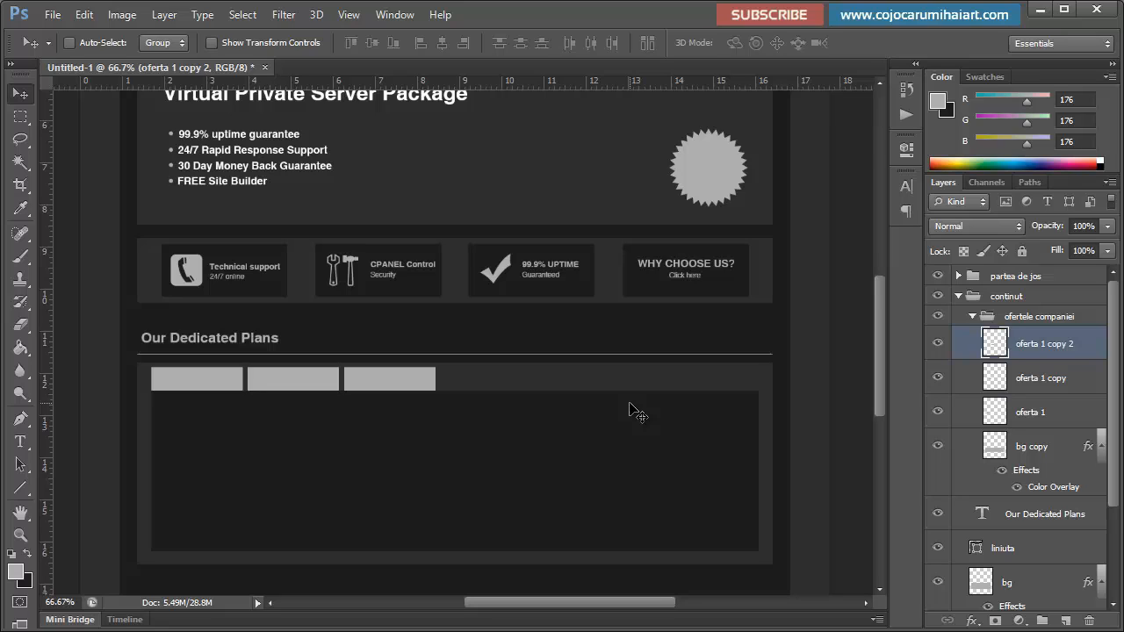
Step: Rename the second tab's layer as "oferta 2" and the third tab's layer as "oferta 3"
{"action": "double_click", "coordinate": [1053, 378]}
{"action": "key", "text": "Right"}
{"action": "key", "text": "BackSpace"}
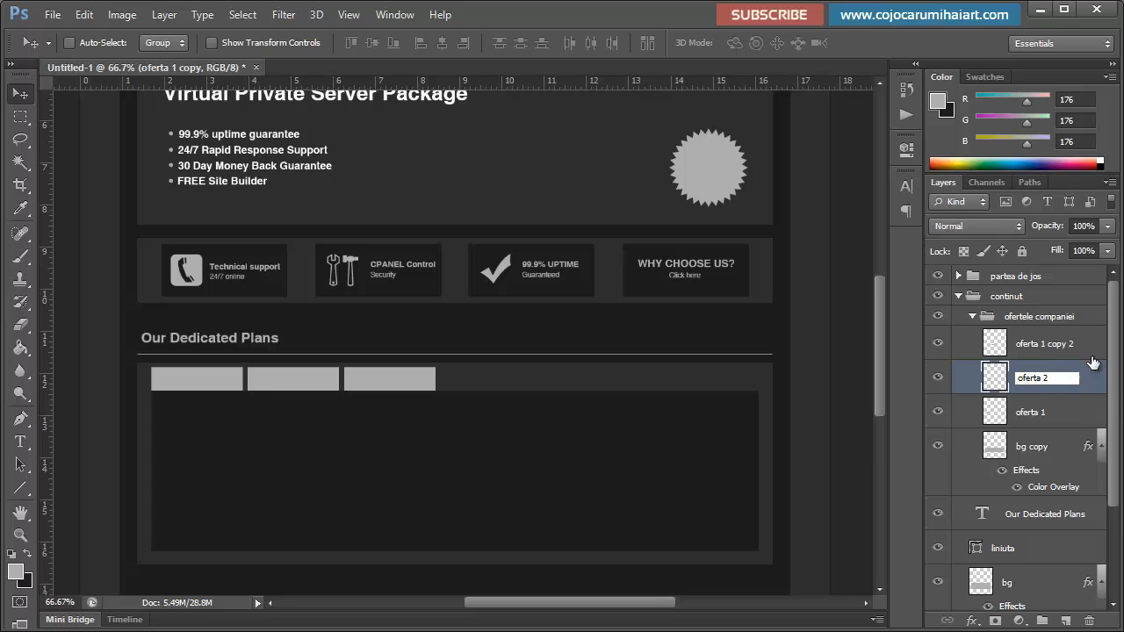
{"action": "double_click", "coordinate": [1058, 344]}
{"action": "type", "text": "oferta 3"}
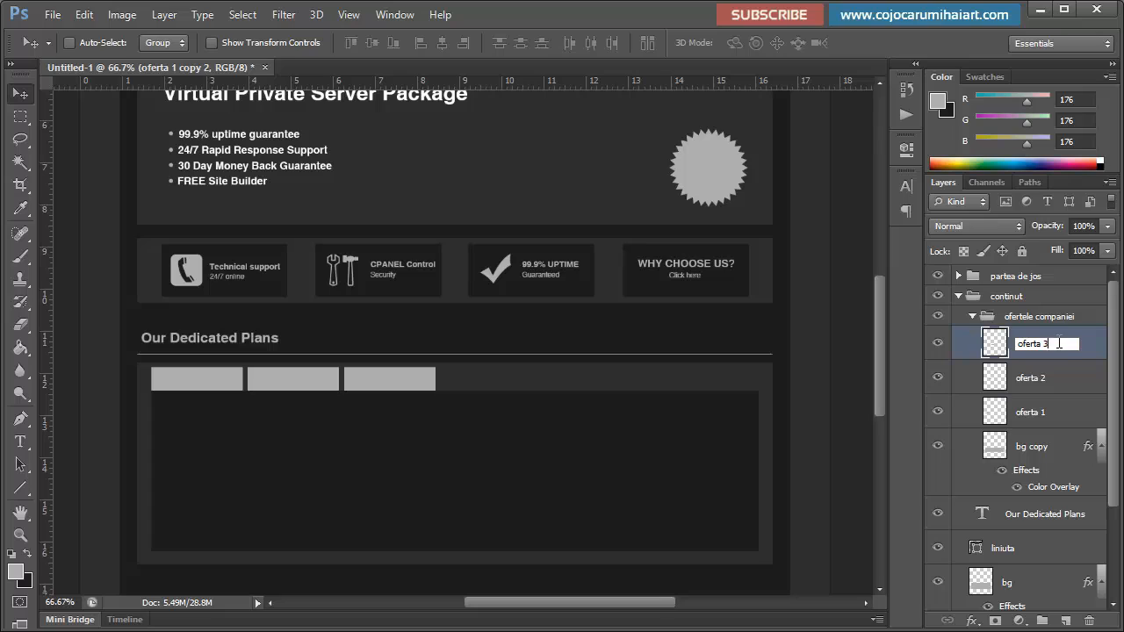
{"action": "key", "text": "Return"}
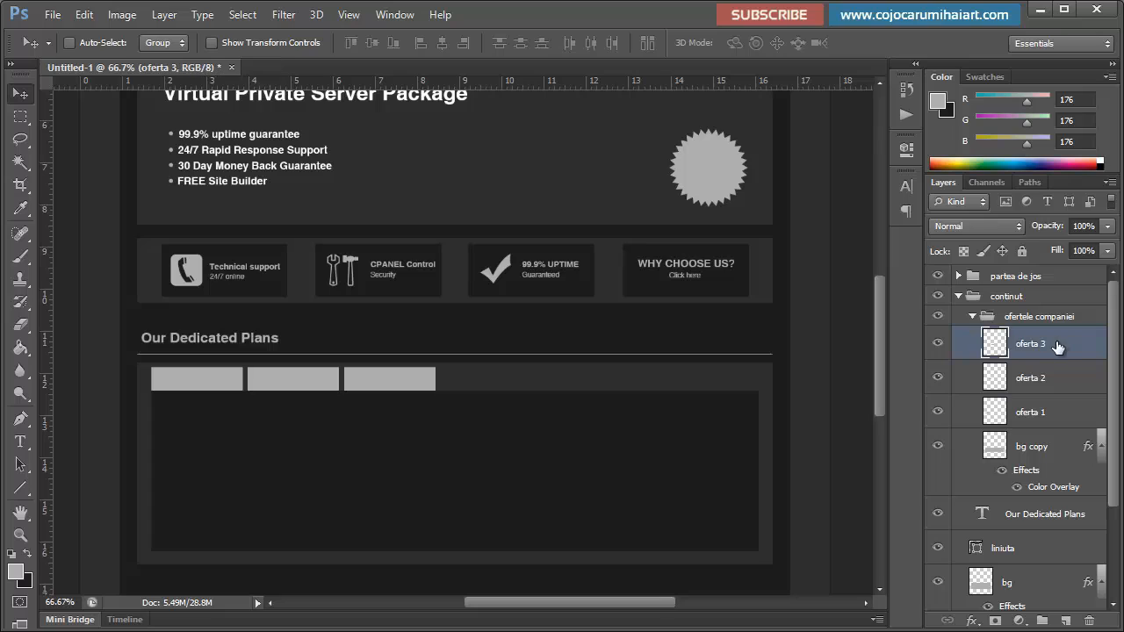
Step: Put the oferta 1, oferta 2 and oferta 3 layers each into a separate new group and collapse the groups
{"action": "left_click", "coordinate": [1051, 410]}
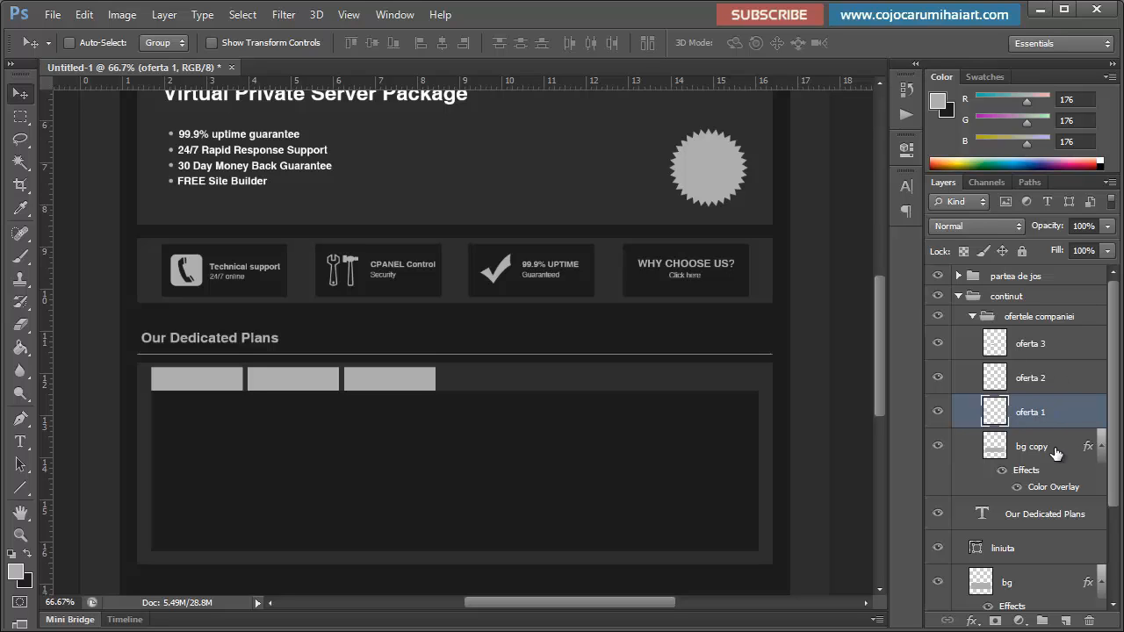
{"action": "left_click_drag", "start_coordinate": [1032, 418], "coordinate": [1044, 620]}
{"action": "left_click", "coordinate": [987, 386]}
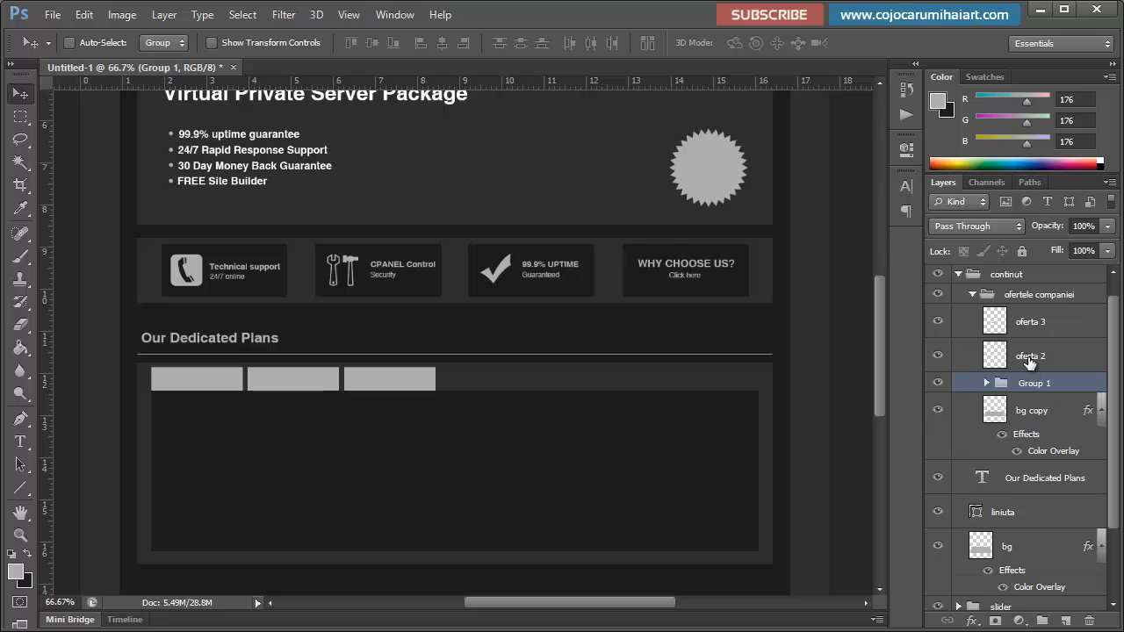
{"action": "left_click_drag", "start_coordinate": [1029, 358], "coordinate": [1044, 622]}
{"action": "left_click", "coordinate": [993, 341]}
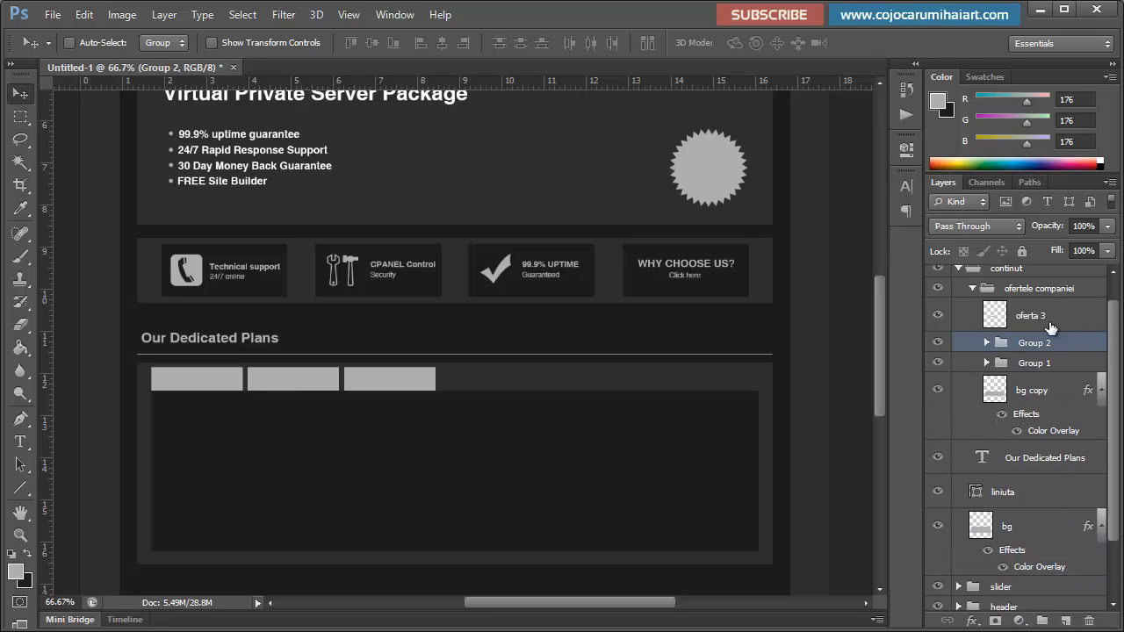
{"action": "left_click_drag", "start_coordinate": [1029, 315], "coordinate": [1045, 622]}
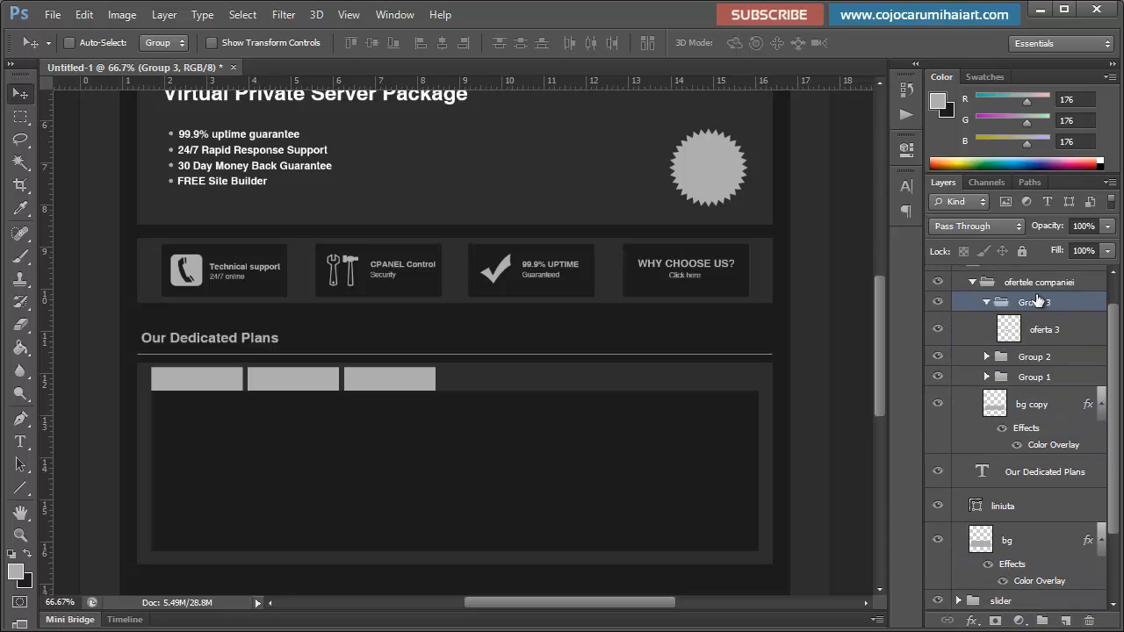
{"action": "left_click", "coordinate": [985, 303]}
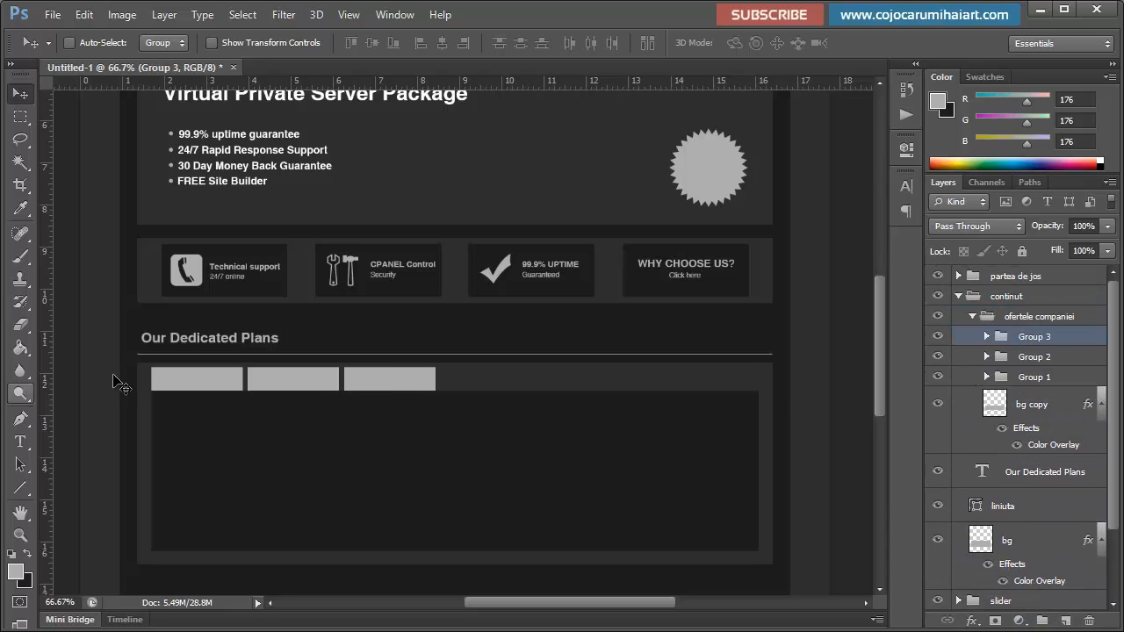
Step: Add the text "Starter" on the first grey tab, in a new layer above oferta 1 inside Group 1
{"action": "left_click", "coordinate": [986, 376]}
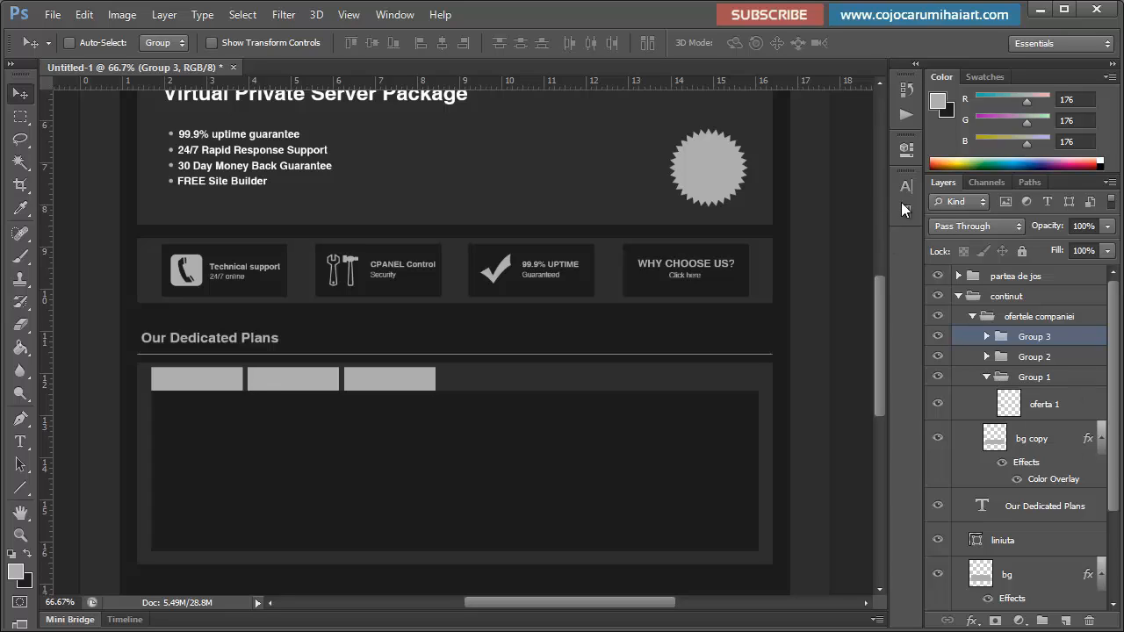
{"action": "left_click", "coordinate": [1037, 409]}
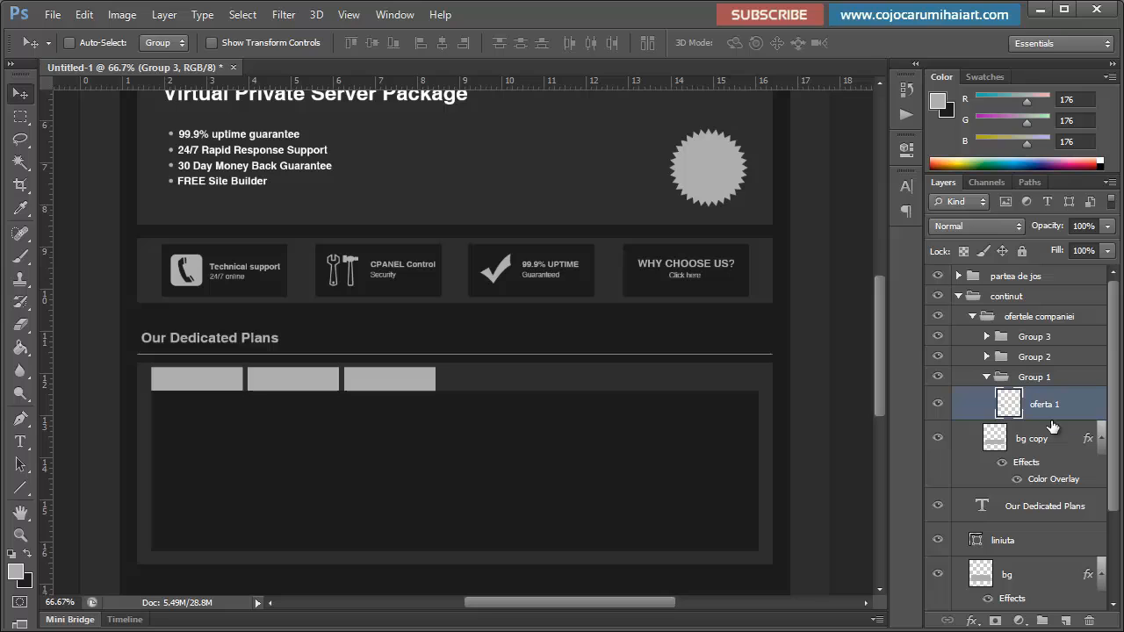
{"action": "left_click", "coordinate": [1066, 621]}
{"action": "key", "text": "t"}
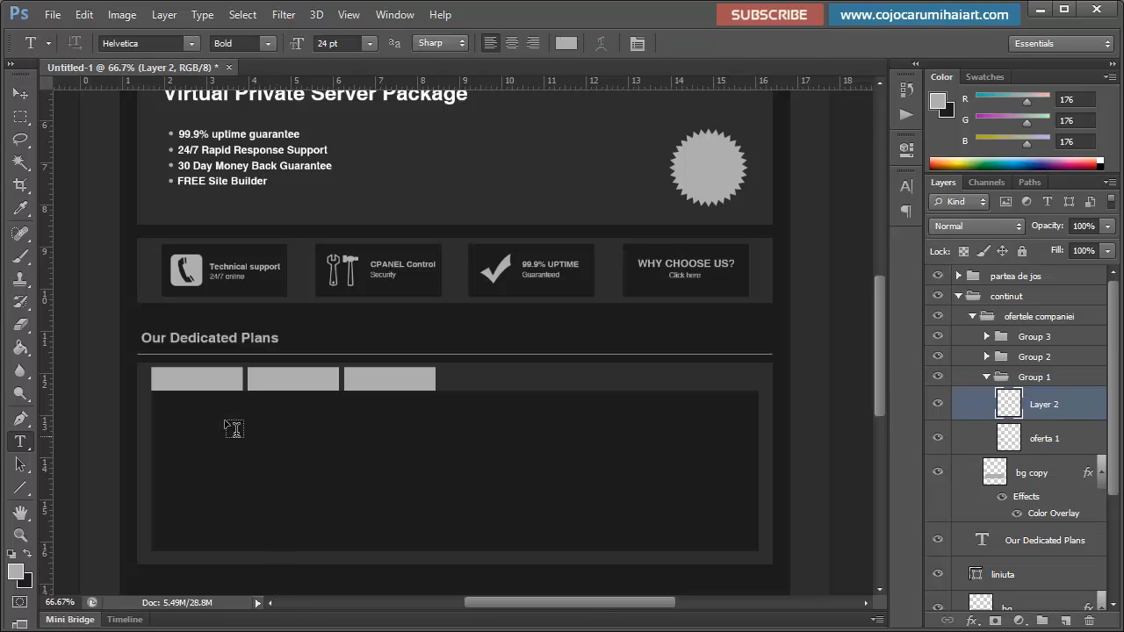
{"action": "left_click", "coordinate": [173, 380]}
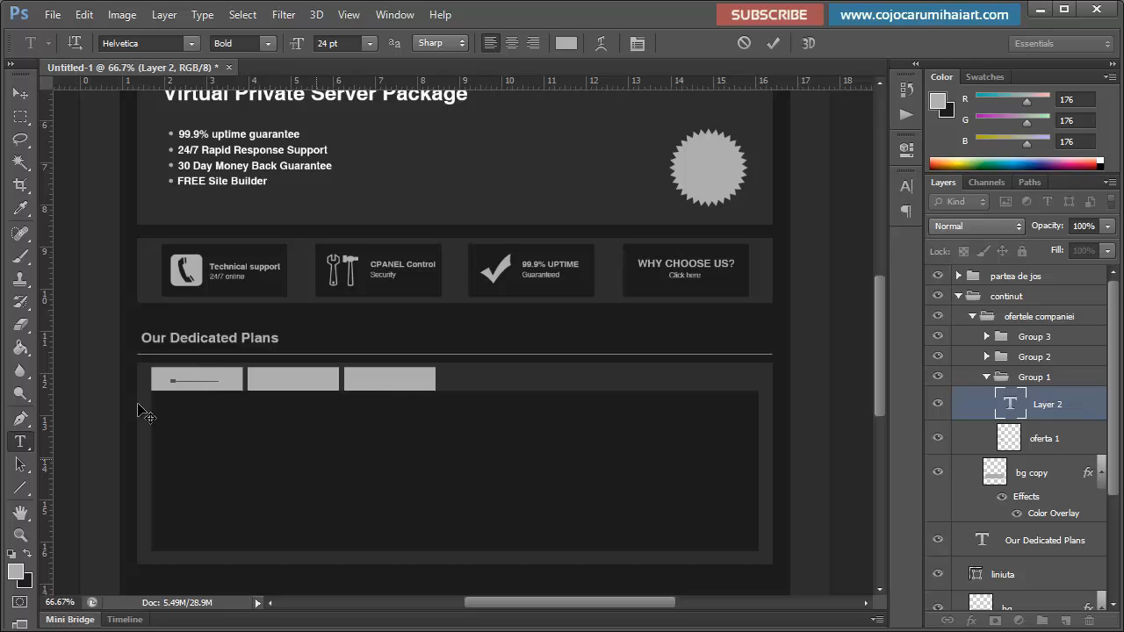
{"action": "left_click", "coordinate": [21, 93]}
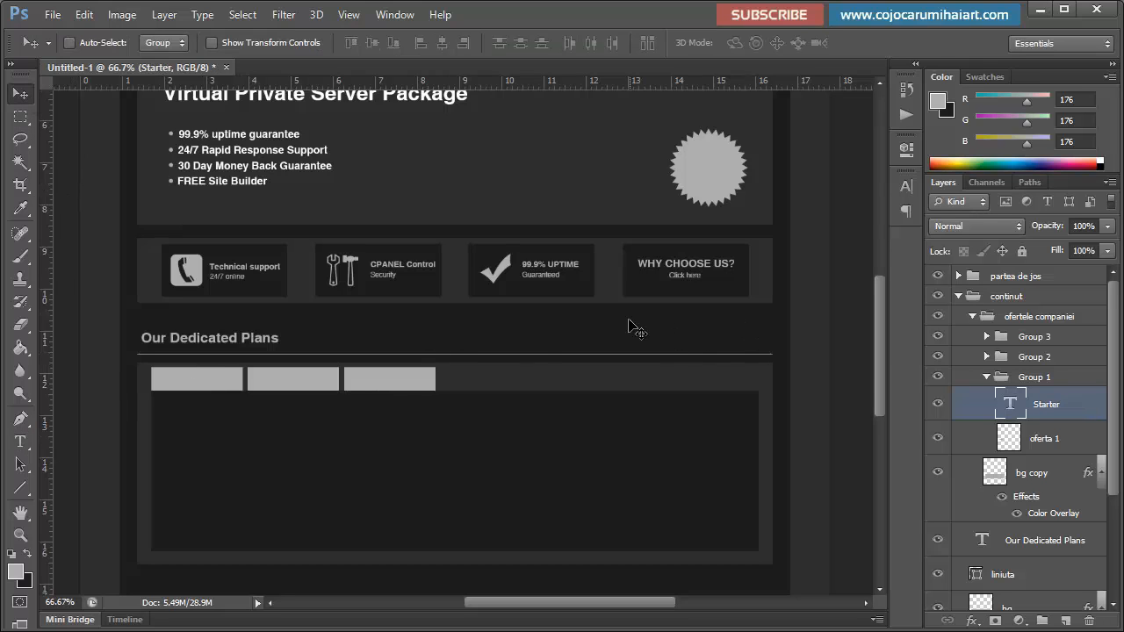
Step: Change the colour of the "Starter" text to dark grey 3c3c3c
{"action": "left_click", "coordinate": [902, 187]}
{"action": "left_click", "coordinate": [840, 286]}
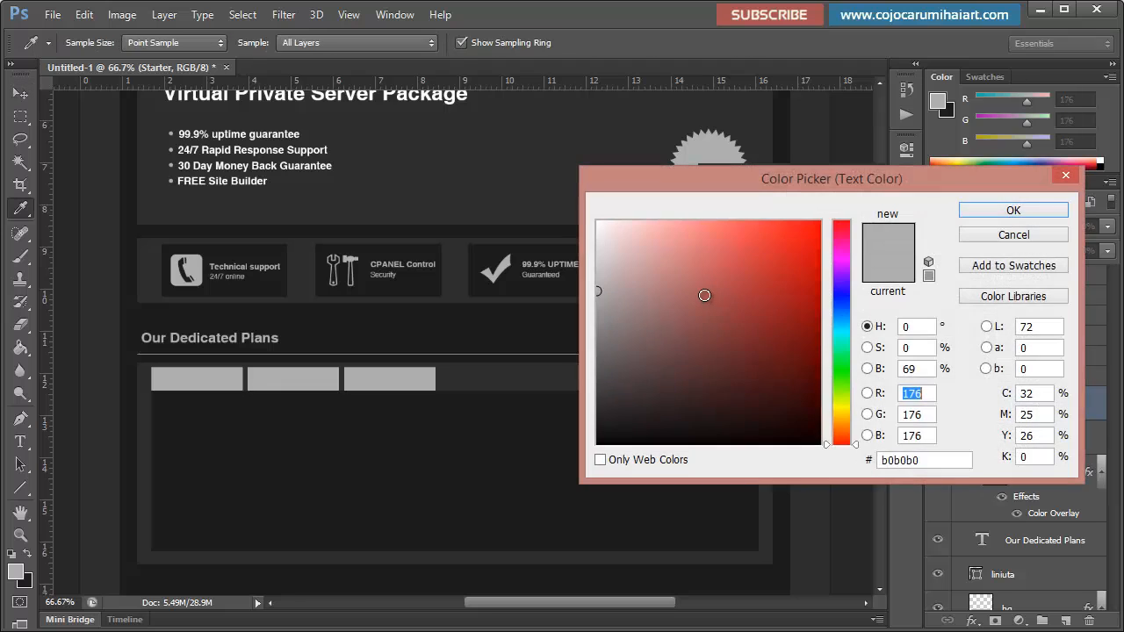
{"action": "left_click", "coordinate": [599, 344]}
{"action": "left_click", "coordinate": [598, 359]}
{"action": "left_click", "coordinate": [598, 392]}
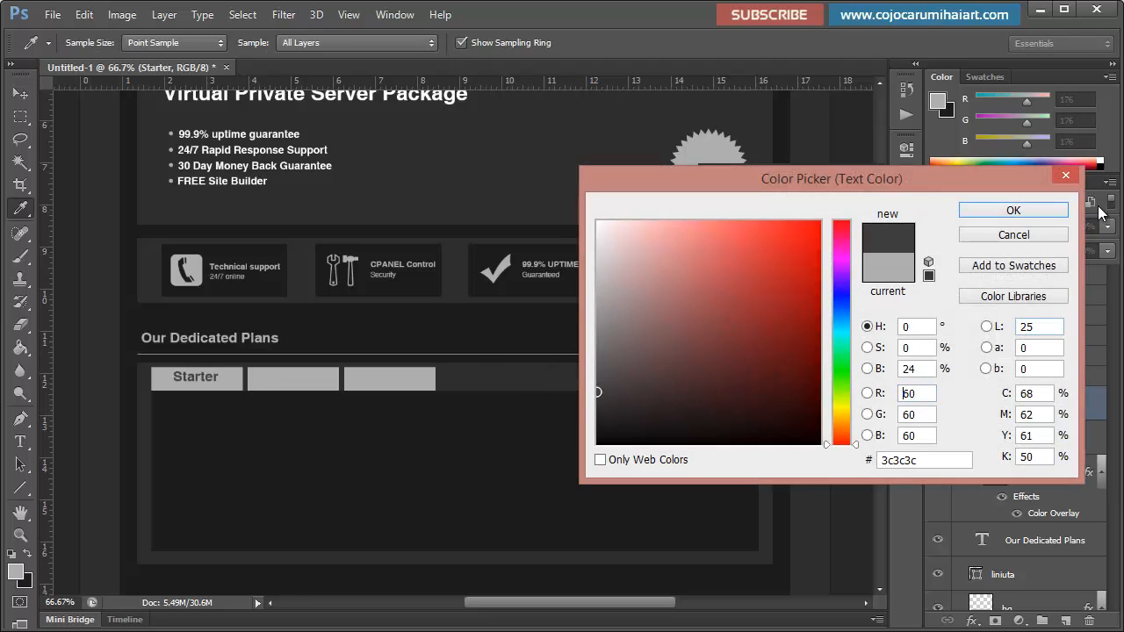
{"action": "left_click", "coordinate": [1014, 218]}
Step: Set the "Starter" text to Regular style at 18 pt
{"action": "left_click", "coordinate": [872, 200]}
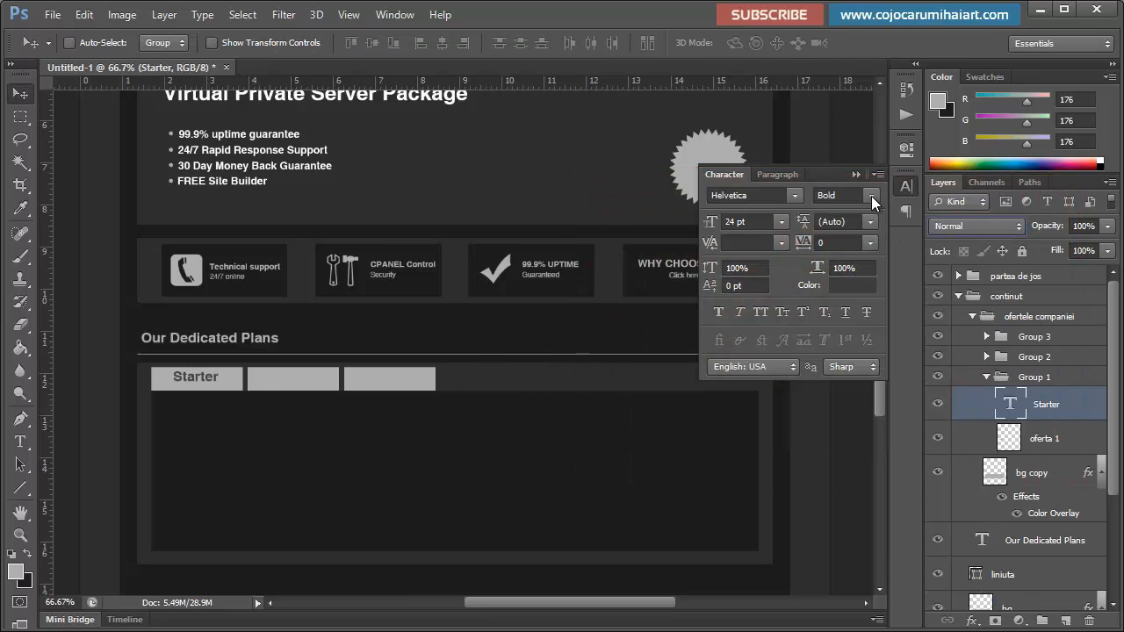
{"action": "left_click", "coordinate": [872, 200]}
{"action": "left_click", "coordinate": [853, 213]}
{"action": "left_click", "coordinate": [781, 222]}
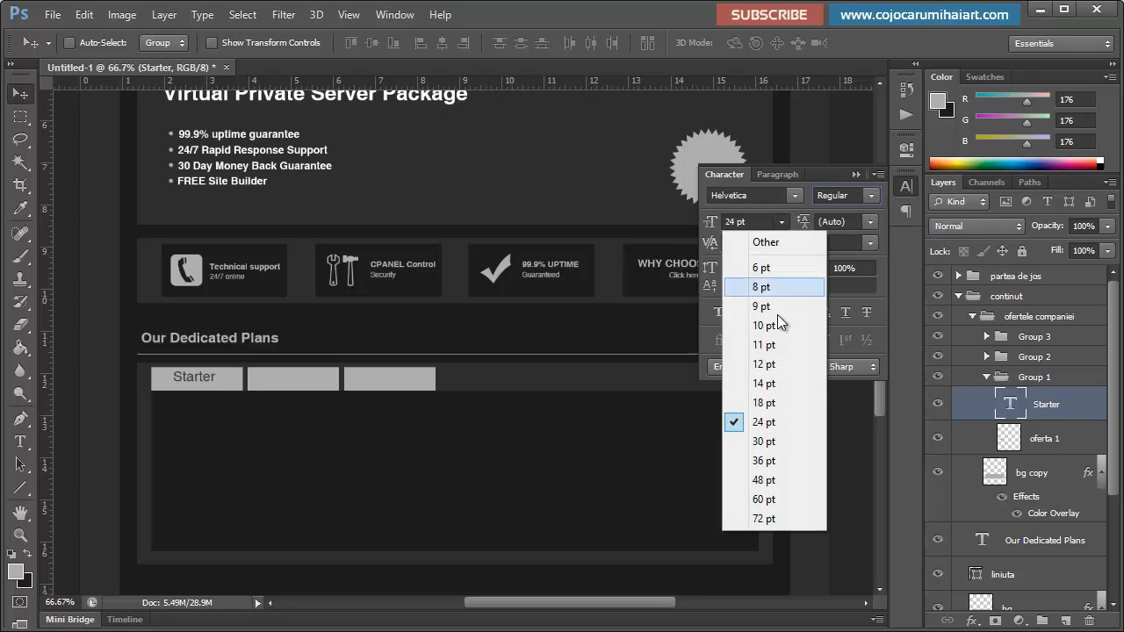
{"action": "left_click", "coordinate": [764, 403]}
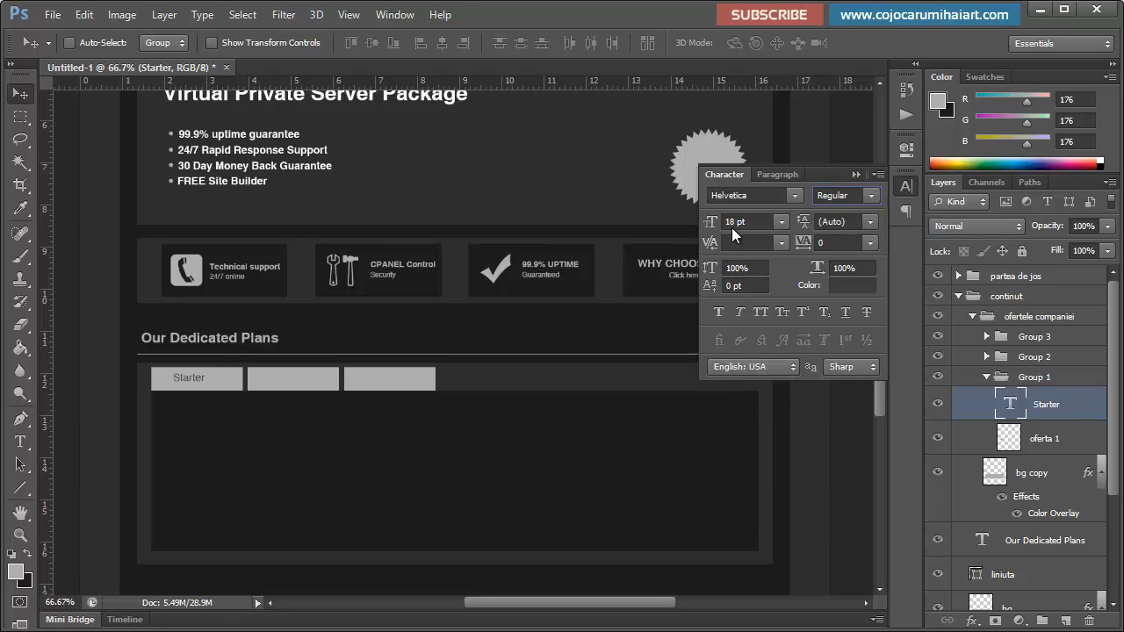
{"action": "left_click", "coordinate": [856, 175]}
Step: Move the "Starter" text close to the left edge of the first tab, vertically centred on it
{"action": "left_click_drag", "start_coordinate": [337, 395], "coordinate": [848, 550]}
{"action": "key", "text": "ctrl+plus"}
{"action": "key", "text": "space"}
{"action": "left_click_drag", "start_coordinate": [482, 368], "coordinate": [268, 315]}
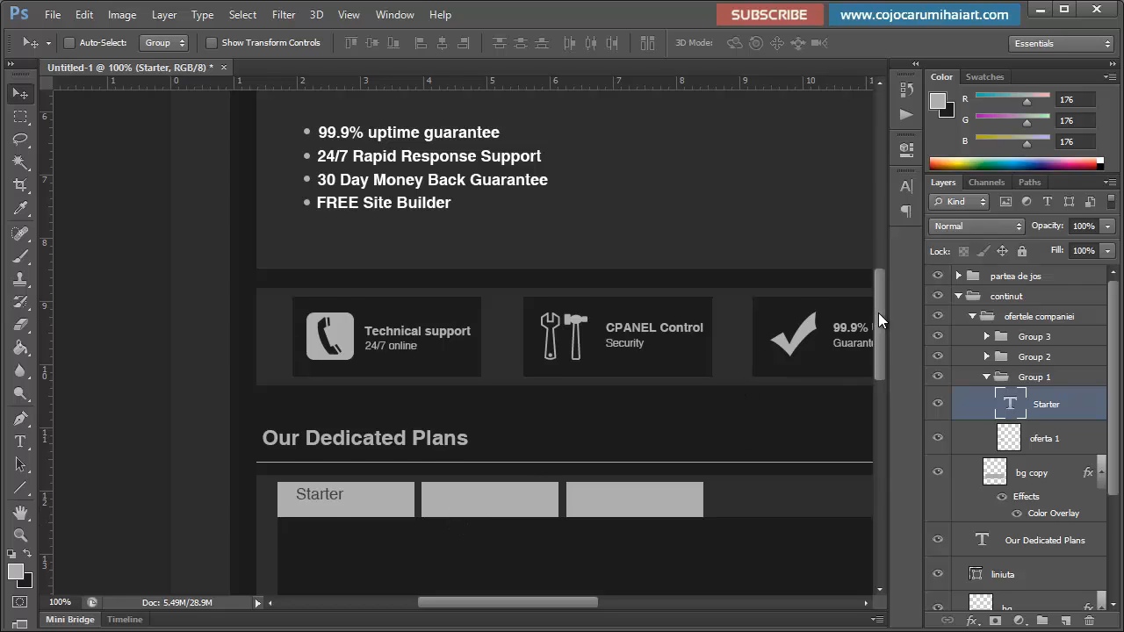
{"action": "scroll", "coordinate": [878, 312], "scroll_direction": "down", "scroll_amount": 2}
{"action": "left_click_drag", "start_coordinate": [373, 466], "coordinate": [363, 472]}
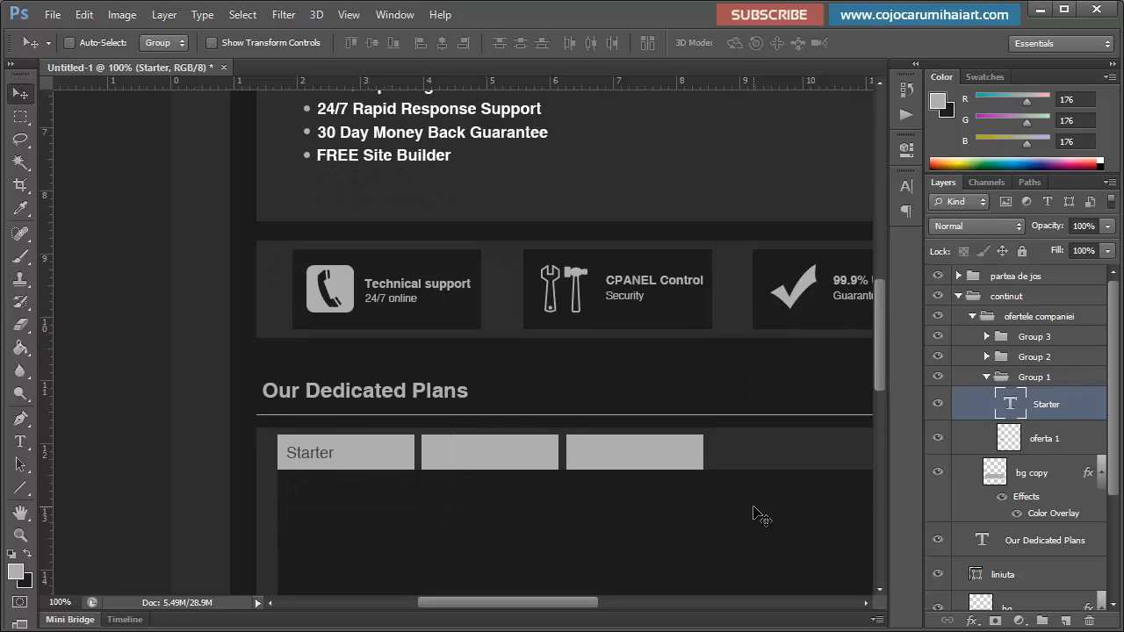
Step: Set the "Starter" text to Bold at 14 pt and nudge it so it stays vertically centred on the tab
{"action": "left_click", "coordinate": [906, 185]}
{"action": "left_click", "coordinate": [782, 221]}
{"action": "left_click", "coordinate": [783, 369]}
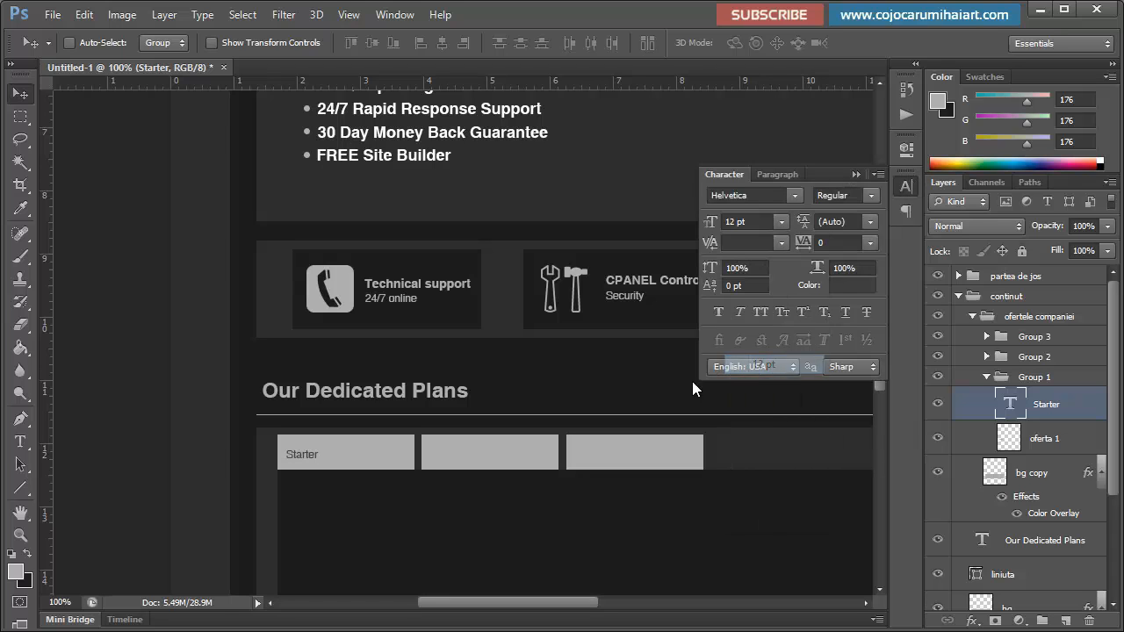
{"action": "left_click", "coordinate": [853, 200]}
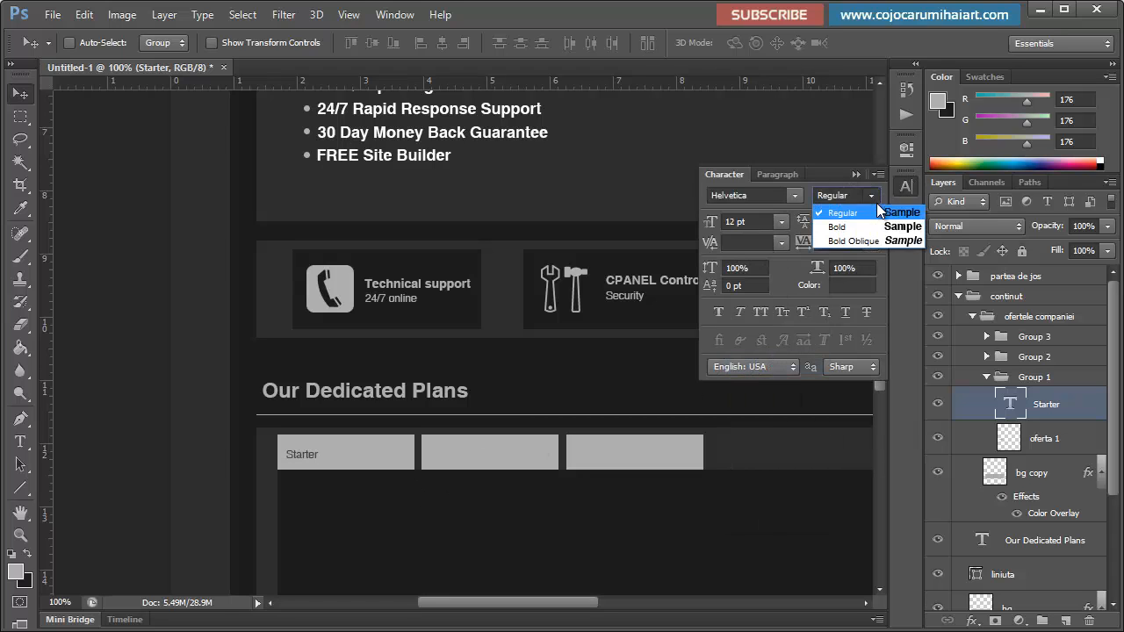
{"action": "left_click", "coordinate": [860, 226]}
{"action": "left_click", "coordinate": [781, 221]}
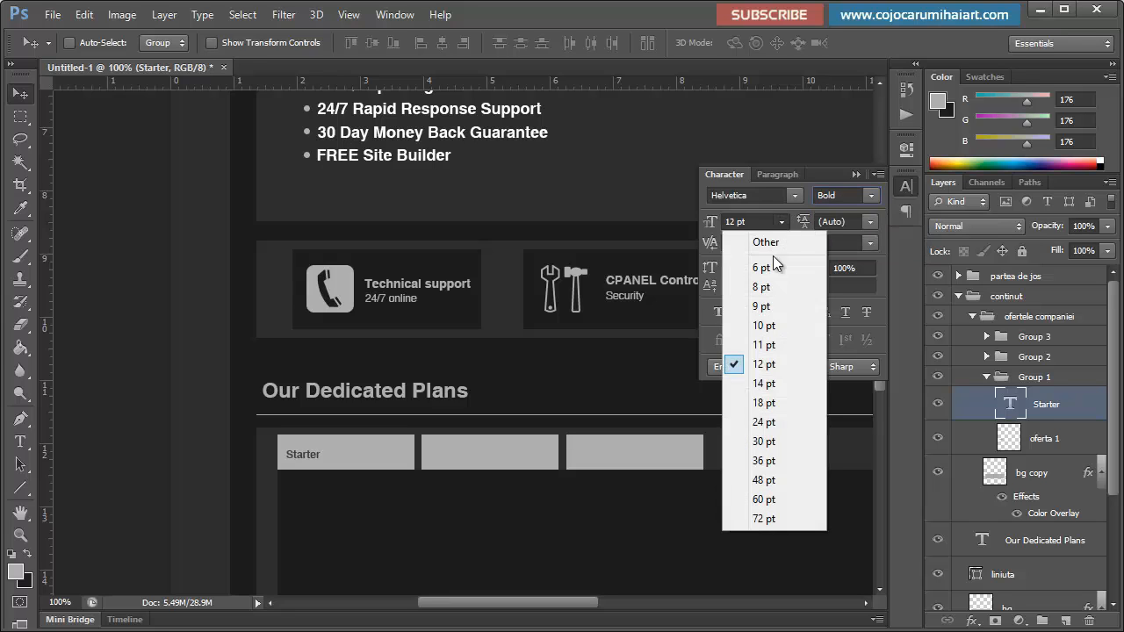
{"action": "left_click", "coordinate": [754, 386]}
{"action": "left_click_drag", "start_coordinate": [434, 491], "coordinate": [436, 489]}
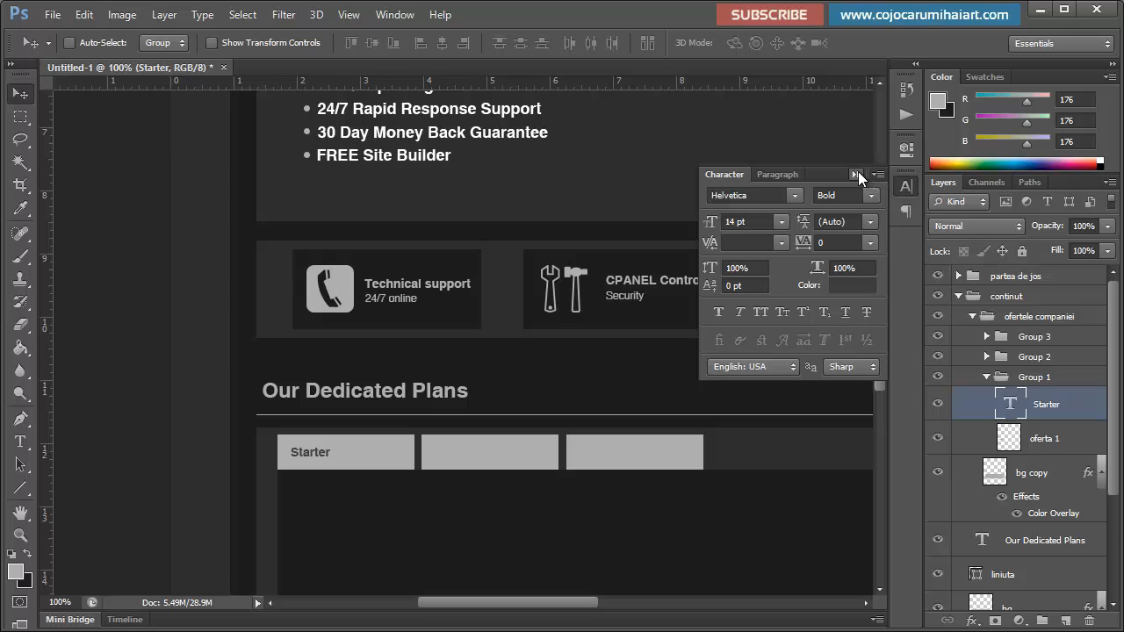
{"action": "left_click", "coordinate": [856, 175]}
Step: Narrow the oferta 1 tab from its right side to about 1.01 in, leaving equal margins around "Starter"
{"action": "left_click", "coordinate": [1067, 429]}
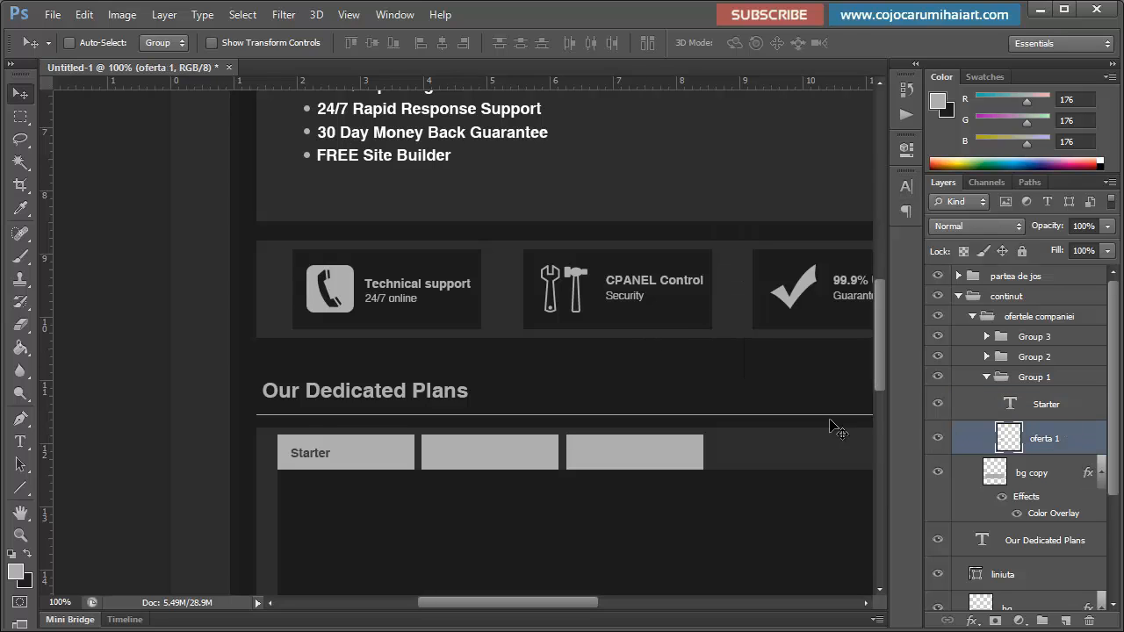
{"action": "key", "text": "ctrl+t"}
{"action": "left_click_drag", "start_coordinate": [417, 449], "coordinate": [342, 452]}
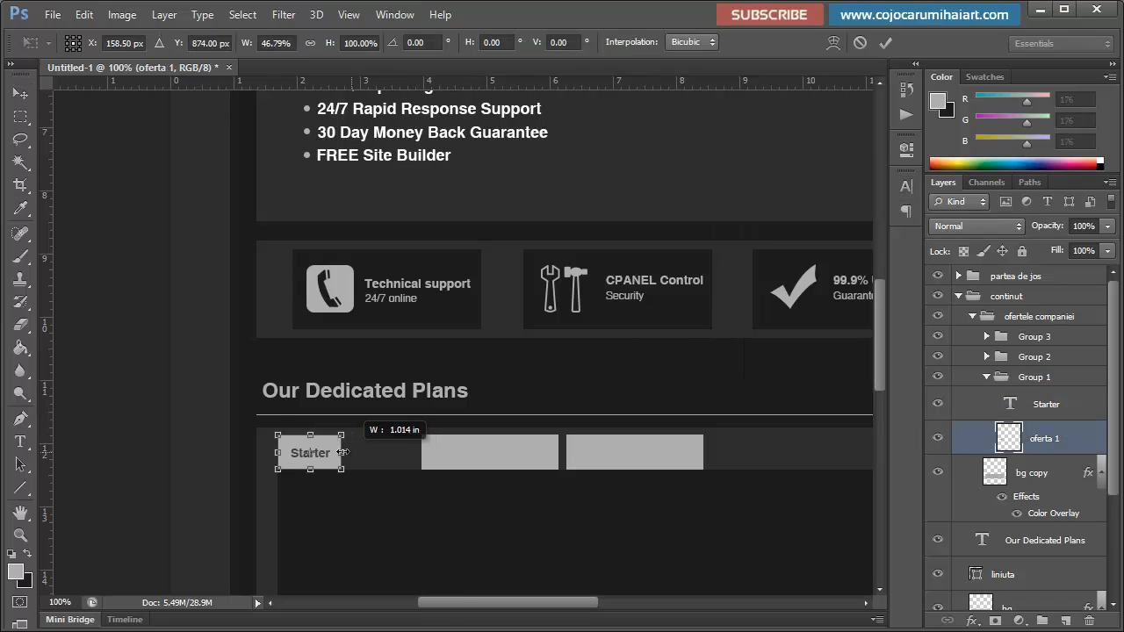
{"action": "key", "text": "Return"}
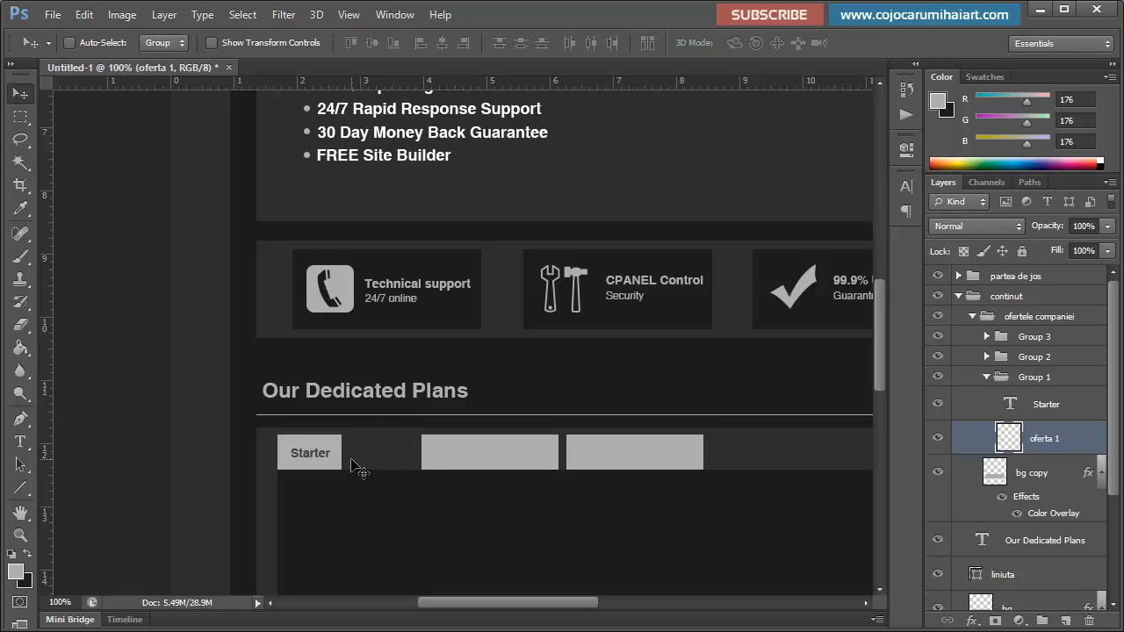
Step: Add the text "Standard" in a new layer above oferta 2 inside Group 2, placed near the second tab's left edge
{"action": "left_click", "coordinate": [987, 377]}
{"action": "left_click", "coordinate": [1001, 358]}
{"action": "left_click", "coordinate": [987, 356]}
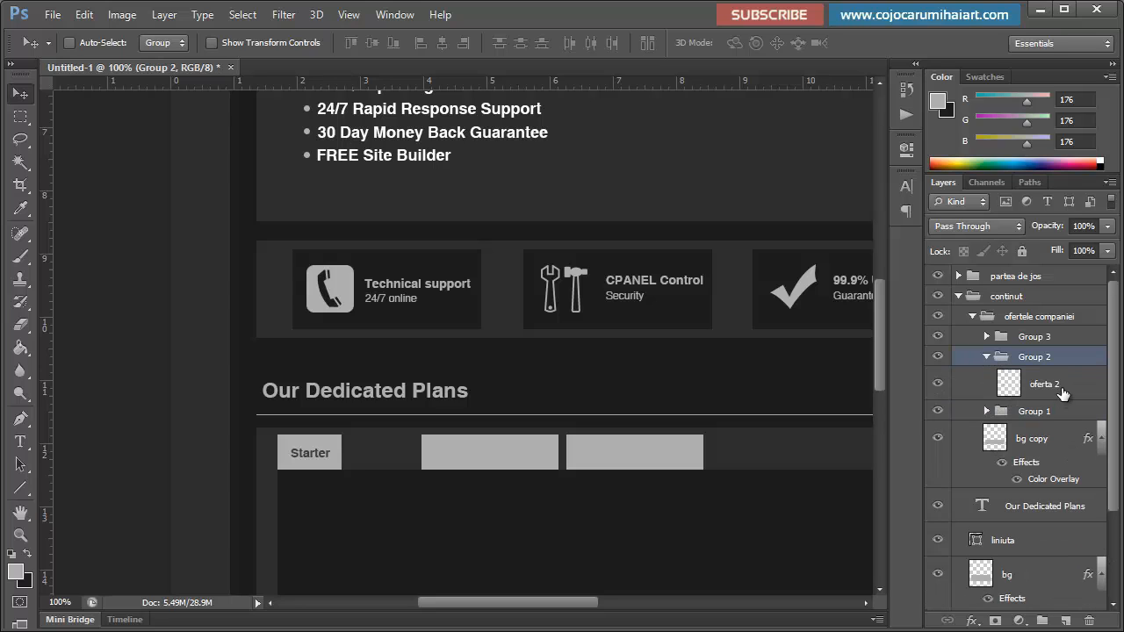
{"action": "left_click", "coordinate": [1058, 385]}
{"action": "left_click", "coordinate": [1065, 619]}
{"action": "key", "text": "t"}
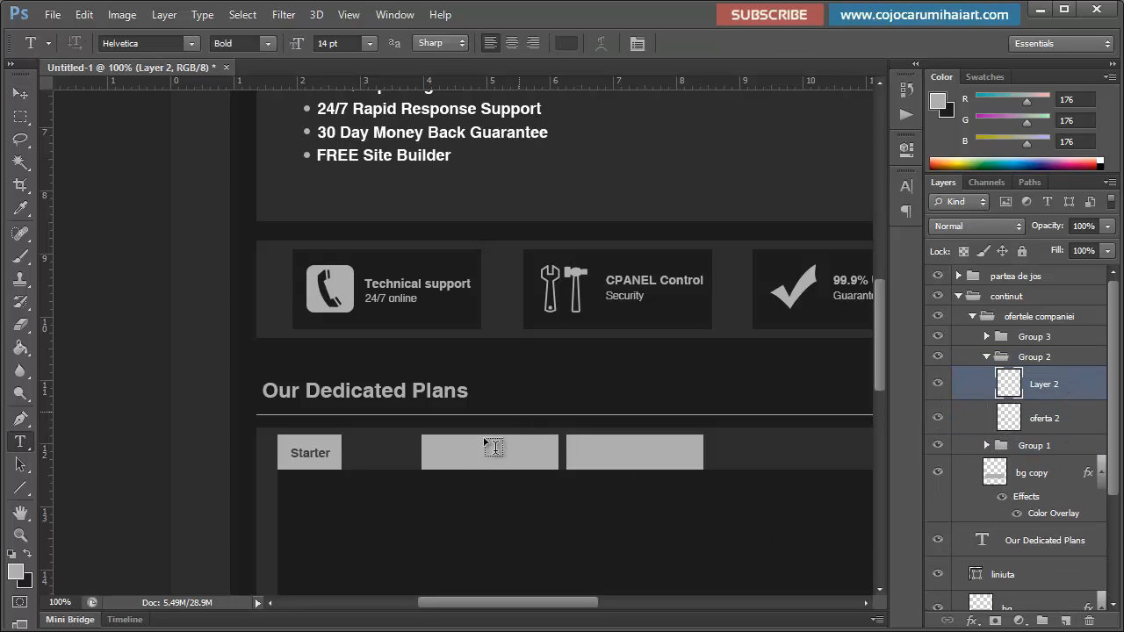
{"action": "left_click", "coordinate": [442, 459]}
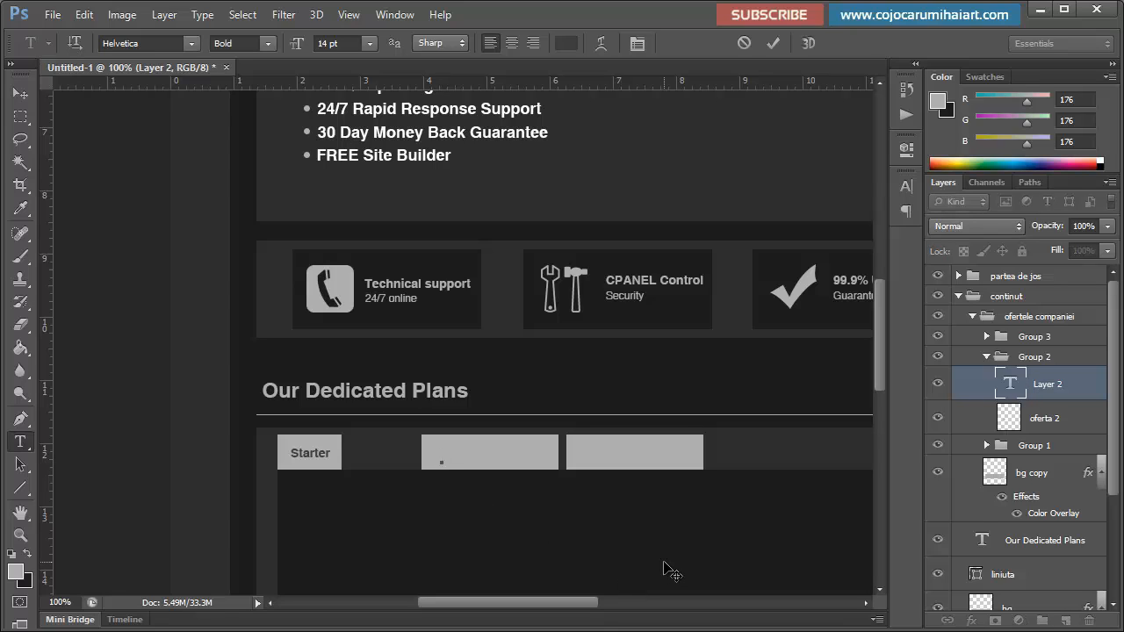
{"action": "type", "text": "Ba"}
{"action": "type", "text": "Standard"}
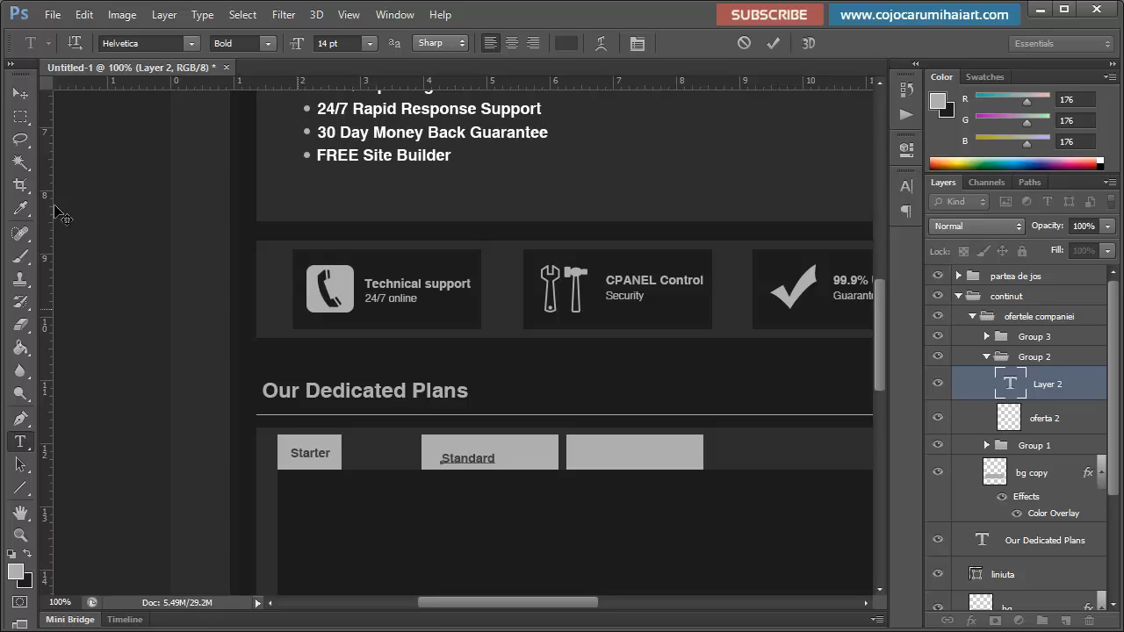
{"action": "left_click", "coordinate": [20, 93]}
{"action": "left_click_drag", "start_coordinate": [533, 515], "coordinate": [524, 509]}
Step: Narrow the oferta 2 tab from its right side to fit around the "Standard" text with even margins
{"action": "left_click", "coordinate": [1086, 426]}
{"action": "key", "text": "ctrl+t"}
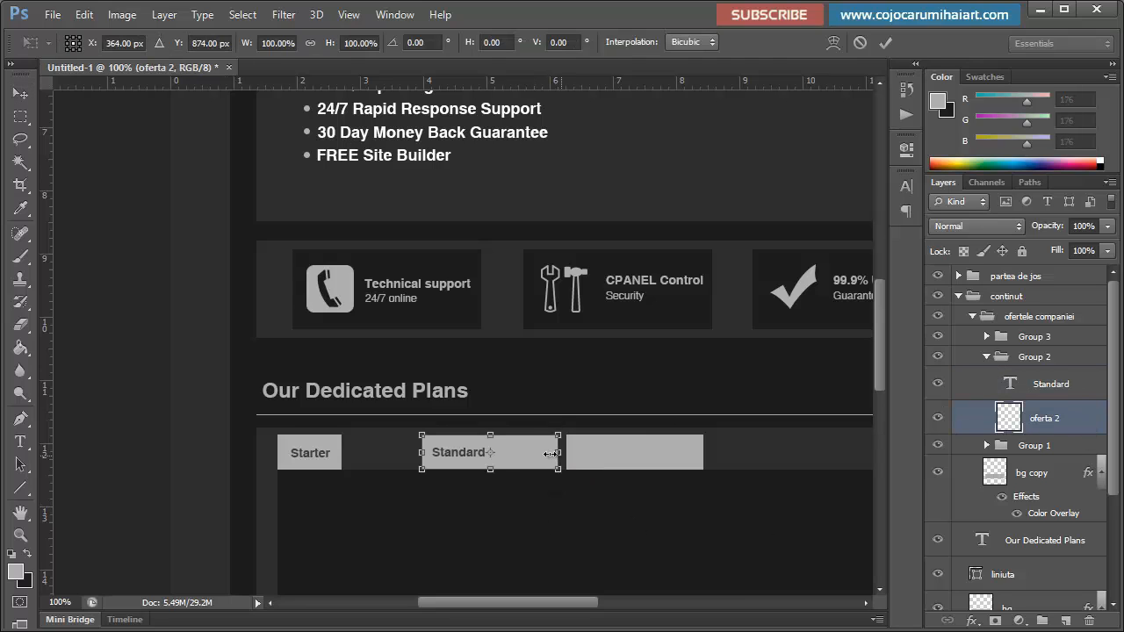
{"action": "left_click_drag", "start_coordinate": [549, 453], "coordinate": [502, 451]}
{"action": "key", "text": "Return"}
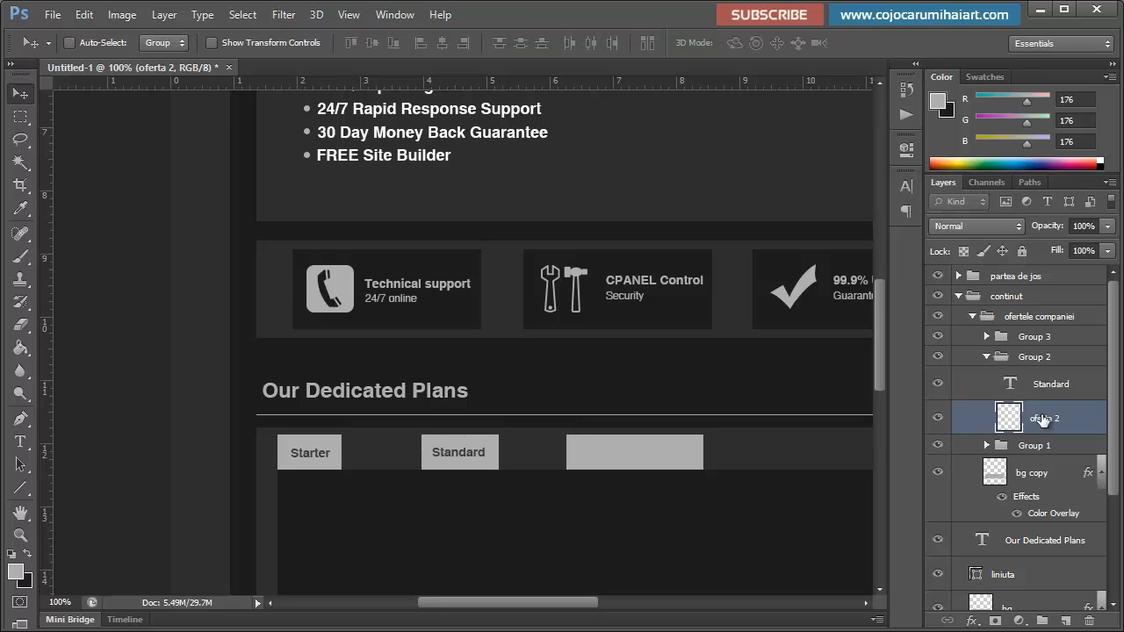
Step: Add the text "Advanced" in a new layer above oferta 3 inside Group 3, placed near the third tab's left edge
{"action": "left_click", "coordinate": [986, 358]}
{"action": "left_click", "coordinate": [986, 337]}
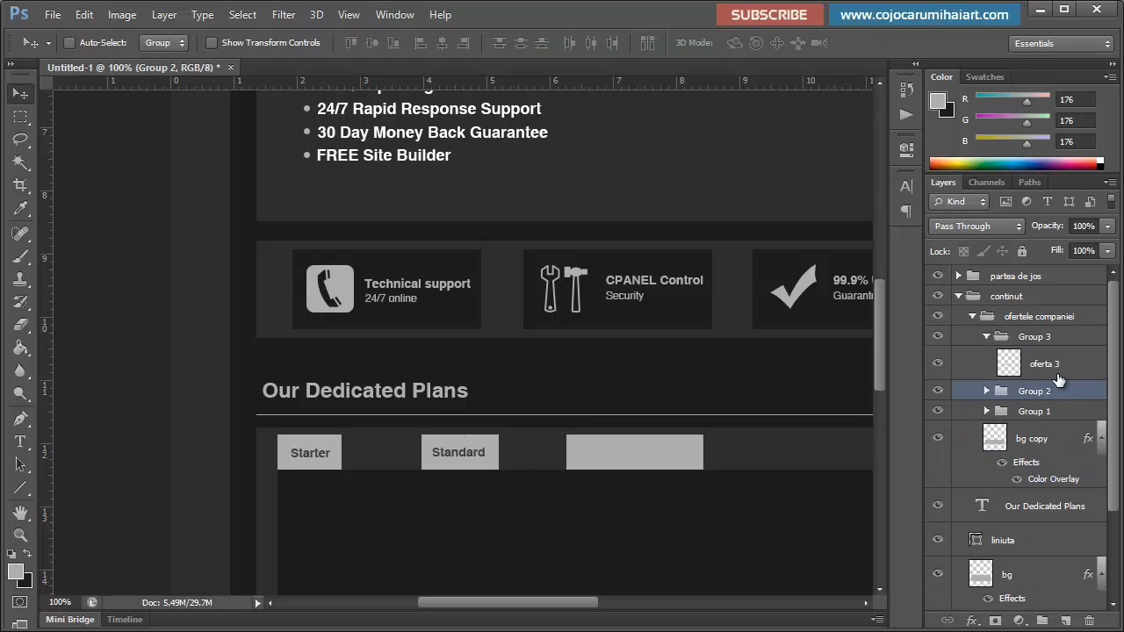
{"action": "left_click", "coordinate": [1056, 376]}
{"action": "left_click", "coordinate": [1064, 621]}
{"action": "key", "text": "t"}
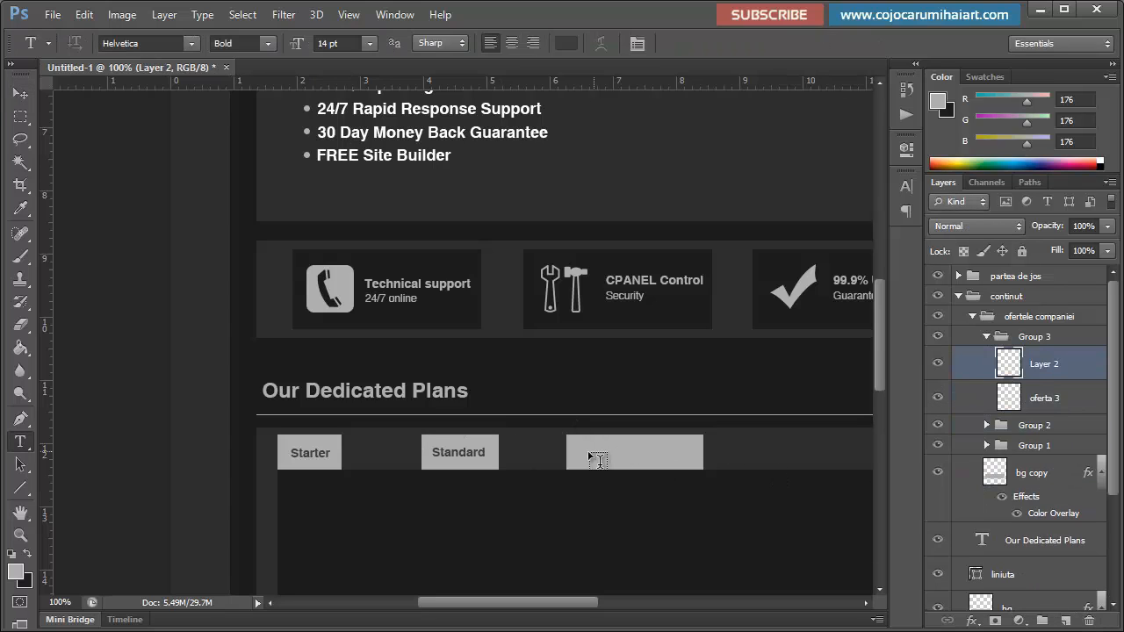
{"action": "left_click", "coordinate": [580, 453]}
{"action": "type", "text": "Advanced"}
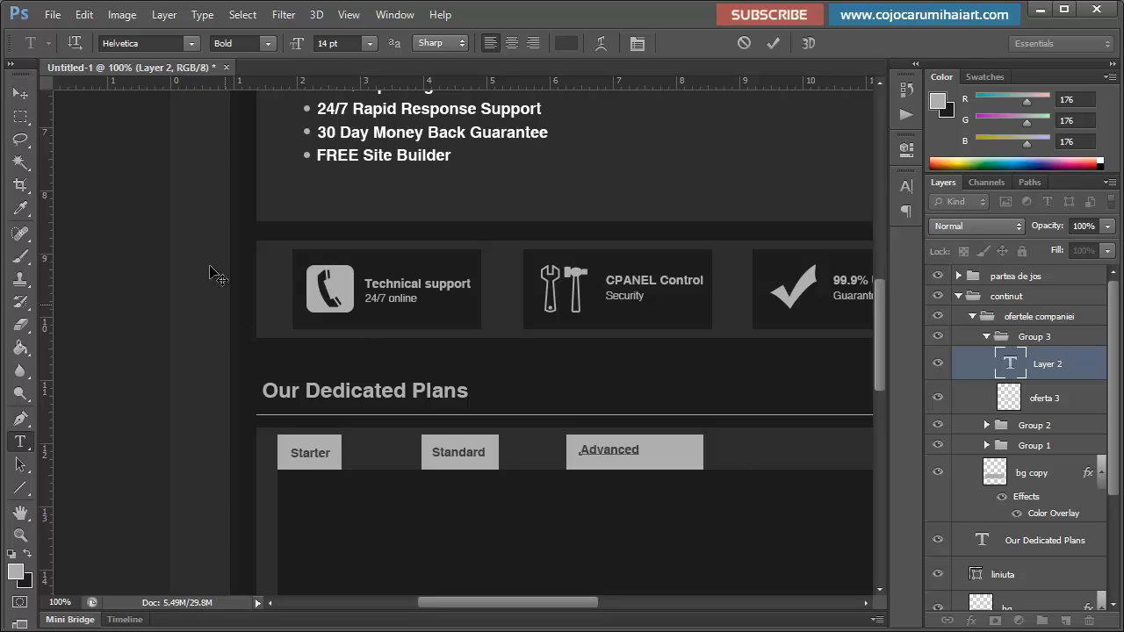
{"action": "left_click", "coordinate": [19, 93]}
{"action": "left_click_drag", "start_coordinate": [621, 491], "coordinate": [623, 492]}
Step: Narrow the oferta 3 tab from its right side to fit around the "Advanced" text with even margins
{"action": "left_click", "coordinate": [1072, 402]}
{"action": "key", "text": "ctrl+t"}
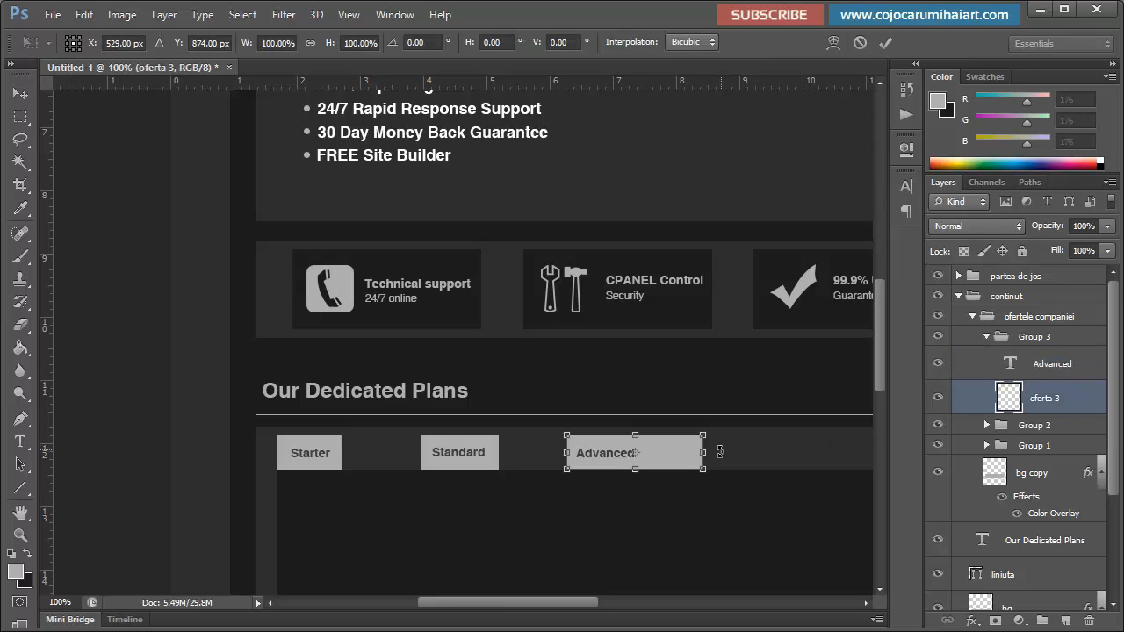
{"action": "left_click_drag", "start_coordinate": [694, 454], "coordinate": [648, 451]}
{"action": "key", "text": "Return"}
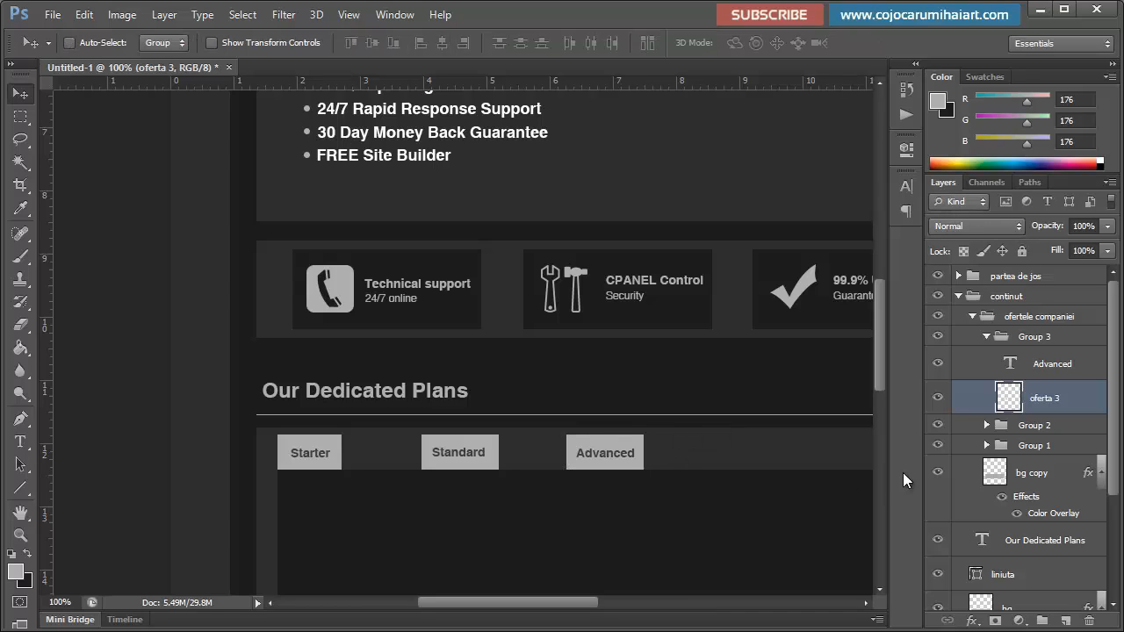
Step: Shift Group 2 and Group 3 left so the three tabs sit side by side with equal narrow gaps
{"action": "left_click", "coordinate": [986, 336]}
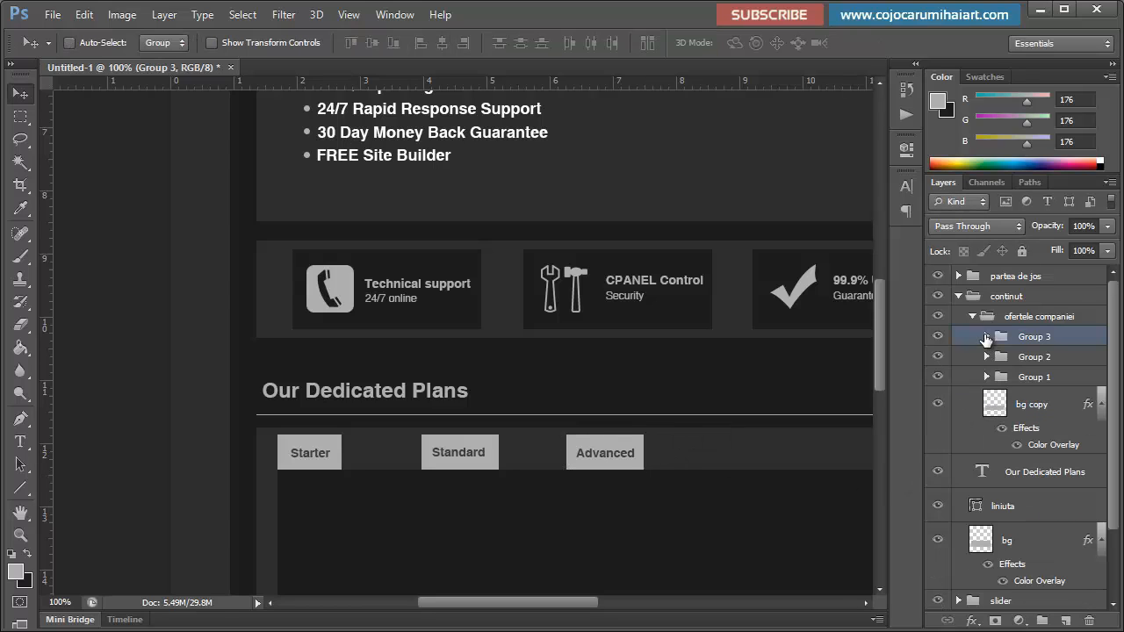
{"action": "left_click", "coordinate": [1036, 357]}
{"action": "left_click_drag", "start_coordinate": [479, 504], "coordinate": [405, 504]}
{"action": "left_click", "coordinate": [1061, 377]}
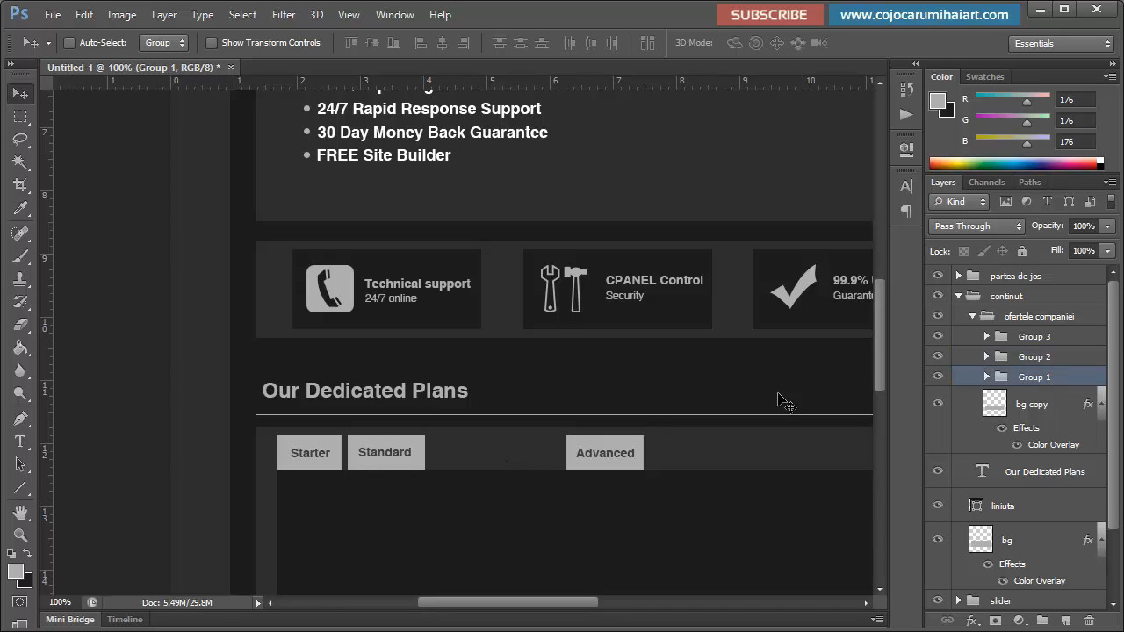
{"action": "left_click", "coordinate": [1038, 340]}
{"action": "left_click_drag", "start_coordinate": [572, 516], "coordinate": [438, 514]}
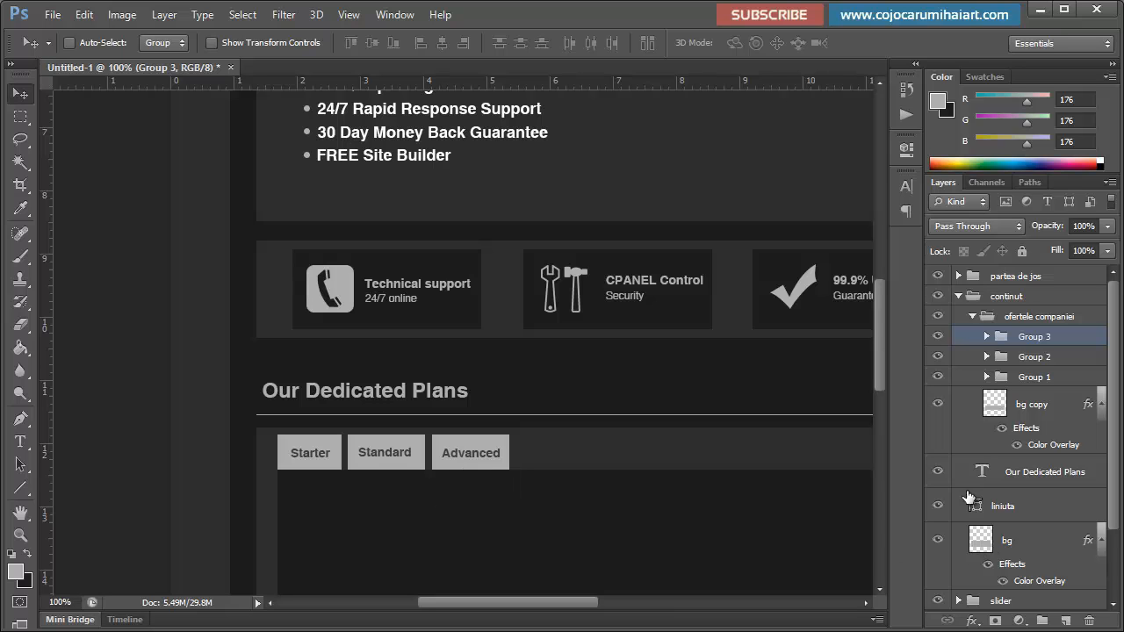
Step: Create a new empty layer above the Starter text layer inside Group 1
{"action": "key", "text": "ctrl+minus"}
{"action": "key", "text": "ctrl+minus"}
{"action": "key", "text": "ctrl+minus"}
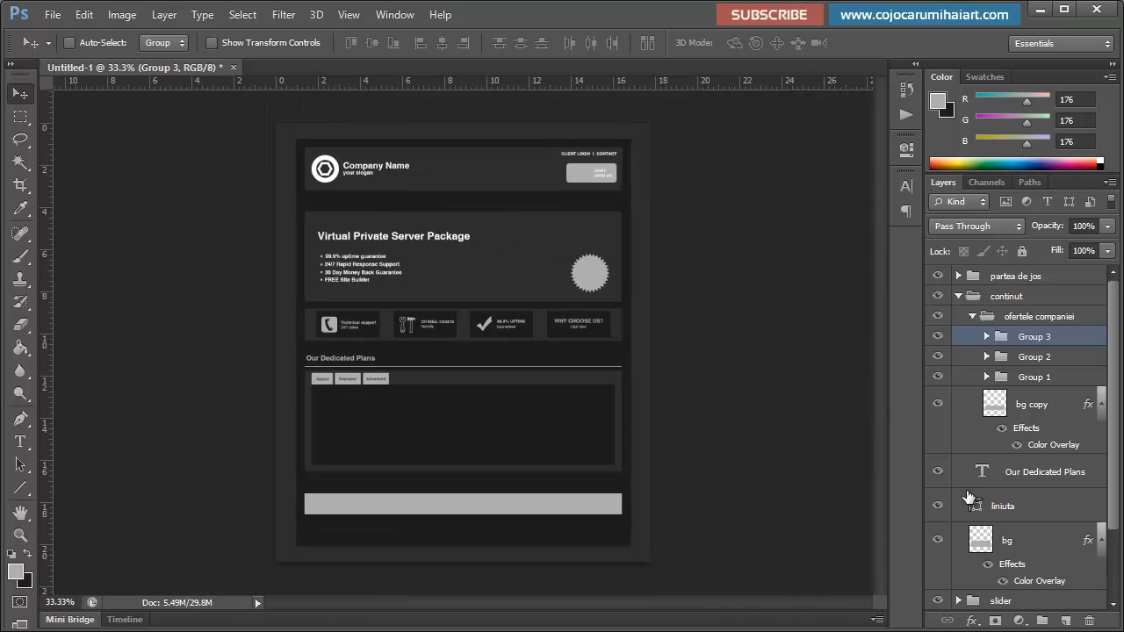
{"action": "key", "text": "ctrl+plus"}
{"action": "key", "text": "ctrl+plus"}
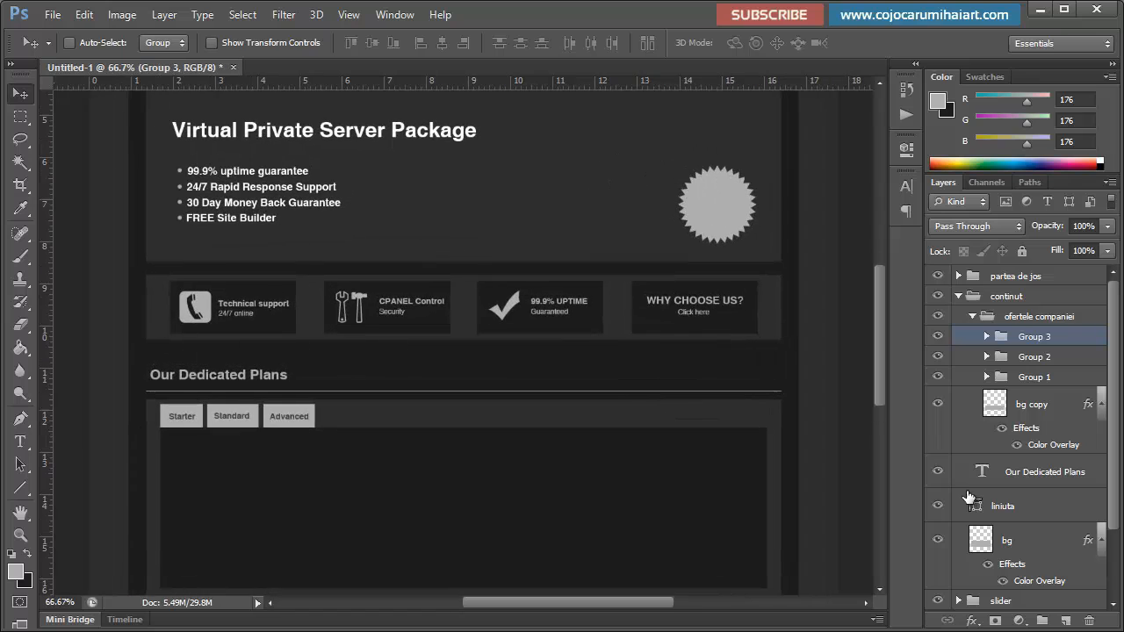
{"action": "key", "text": "ctrl+minus"}
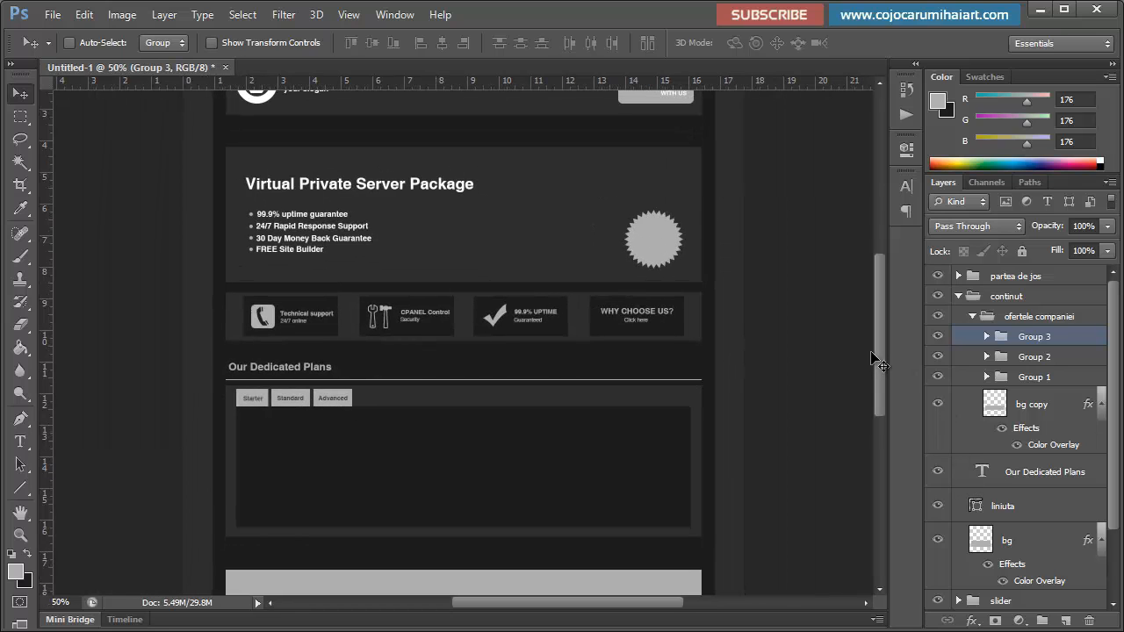
{"action": "scroll", "coordinate": [873, 361], "scroll_direction": "down", "scroll_amount": 2}
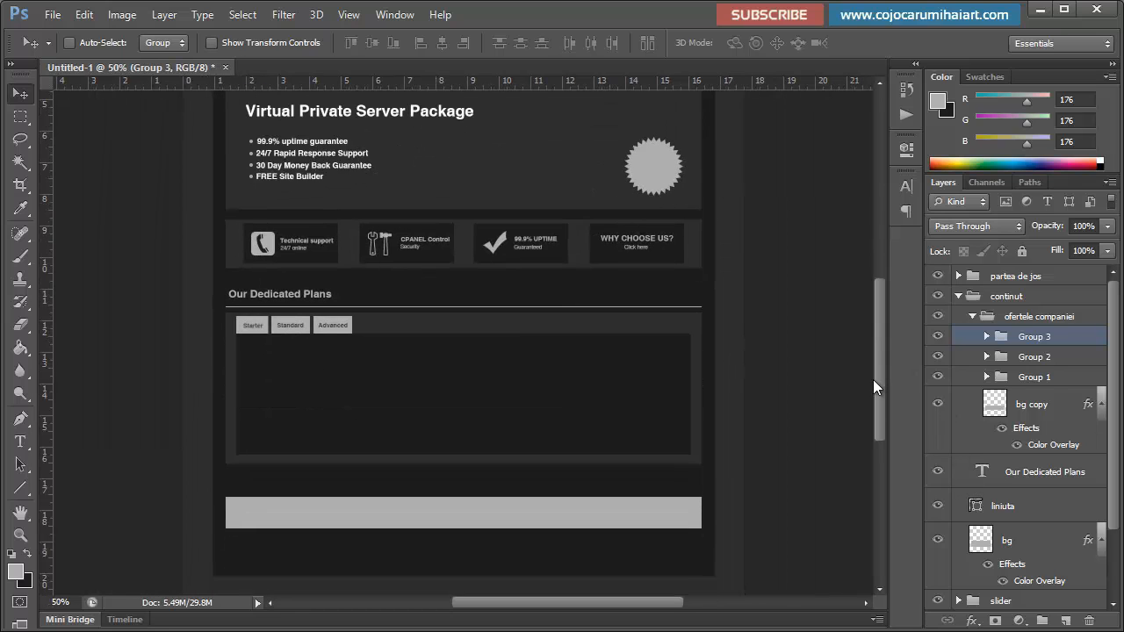
{"action": "left_click", "coordinate": [987, 377]}
{"action": "left_click", "coordinate": [1009, 399]}
{"action": "left_click", "coordinate": [1065, 621]}
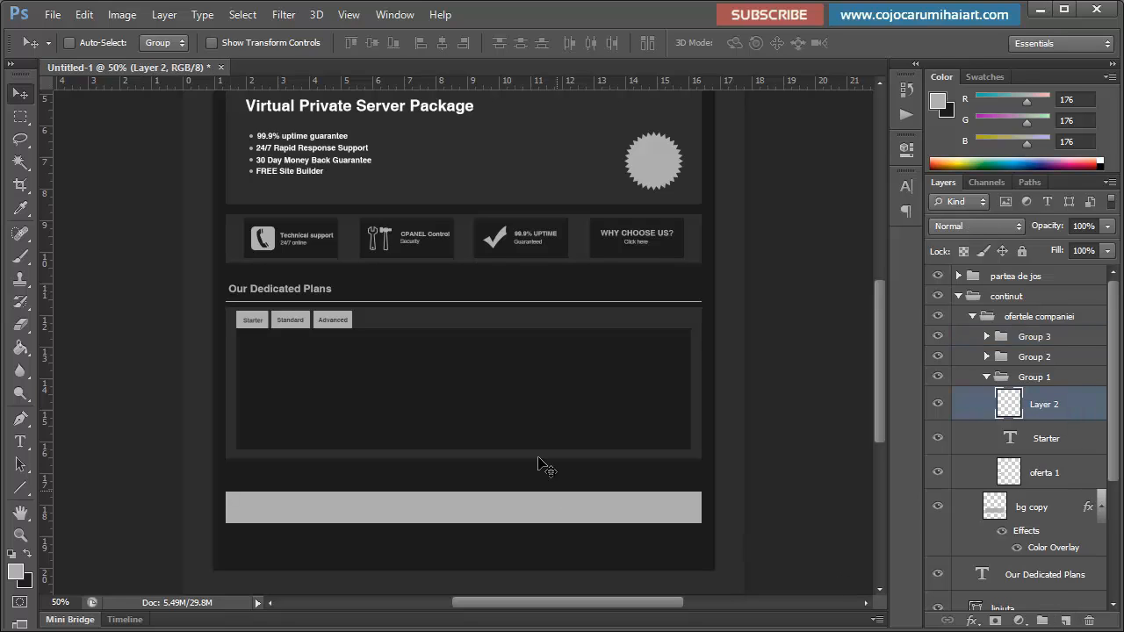
{"action": "left_click", "coordinate": [24, 117]}
{"action": "left_click", "coordinate": [19, 121]}
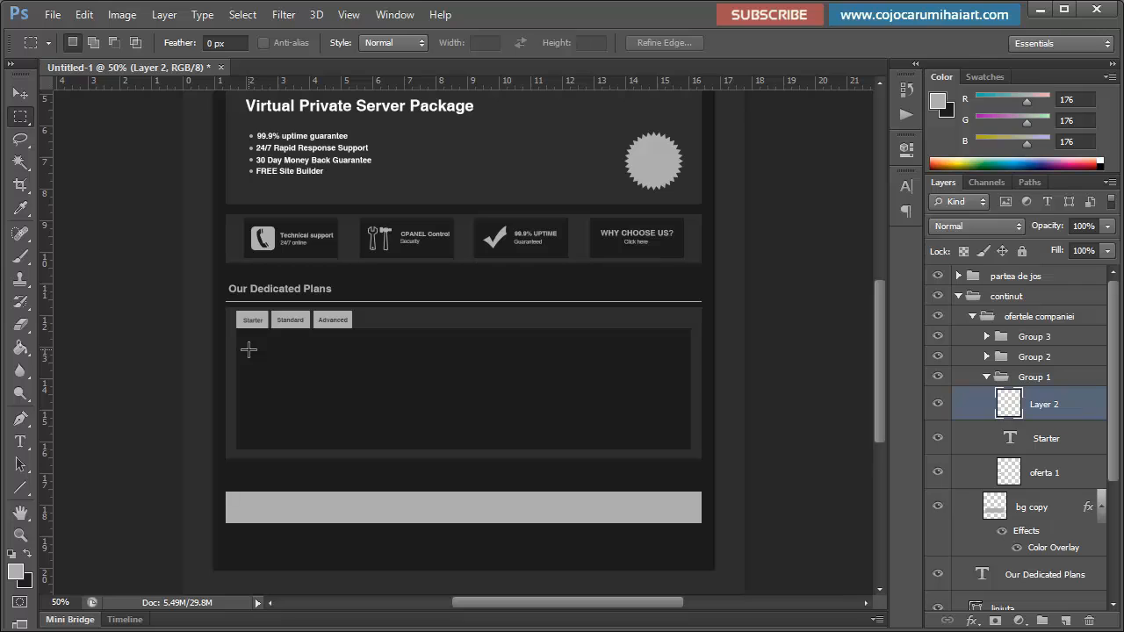
{"action": "left_click", "coordinate": [19, 93]}
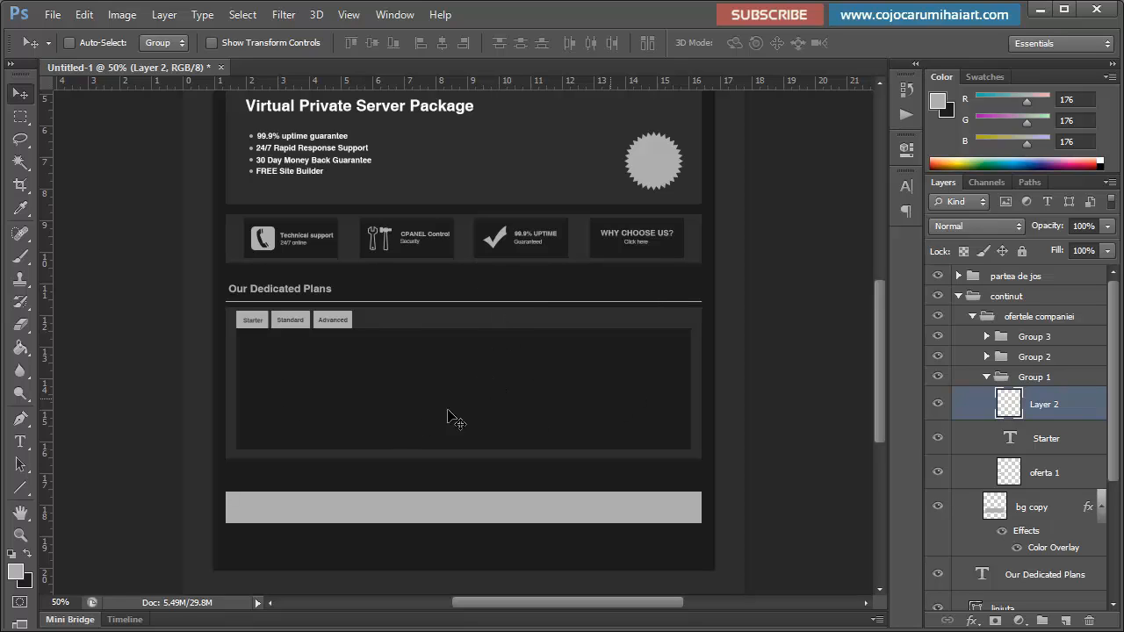
Step: Collapse the continut group and its subgroups, and rename the header layer inside partea de jos as "bg"
{"action": "left_click_drag", "start_coordinate": [880, 366], "coordinate": [880, 386]}
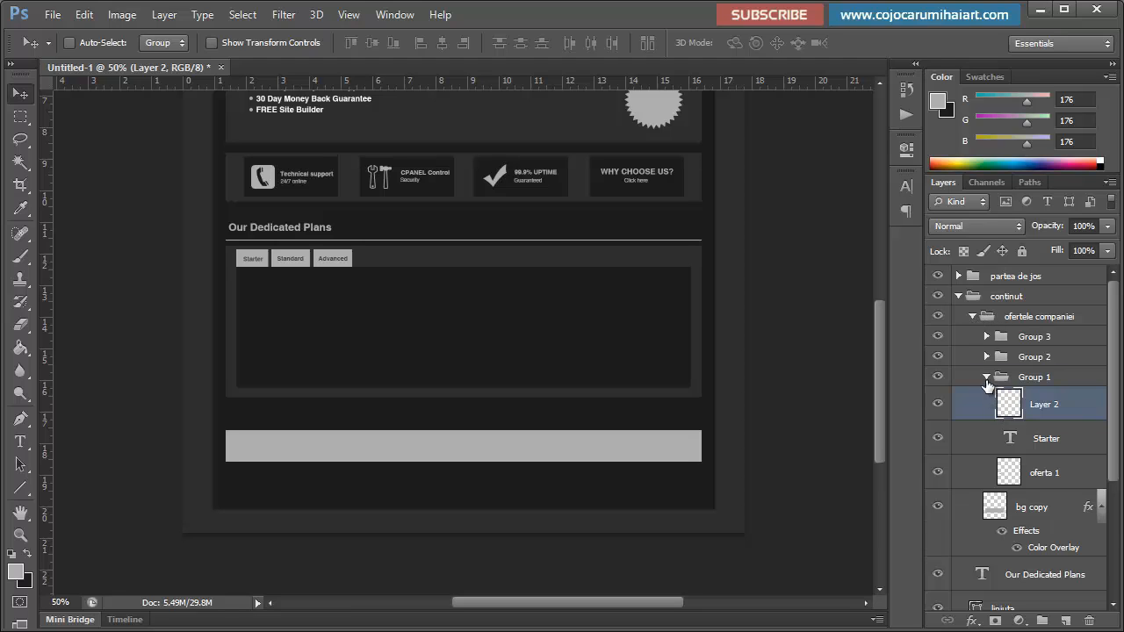
{"action": "left_click", "coordinate": [986, 378]}
{"action": "left_click", "coordinate": [972, 316]}
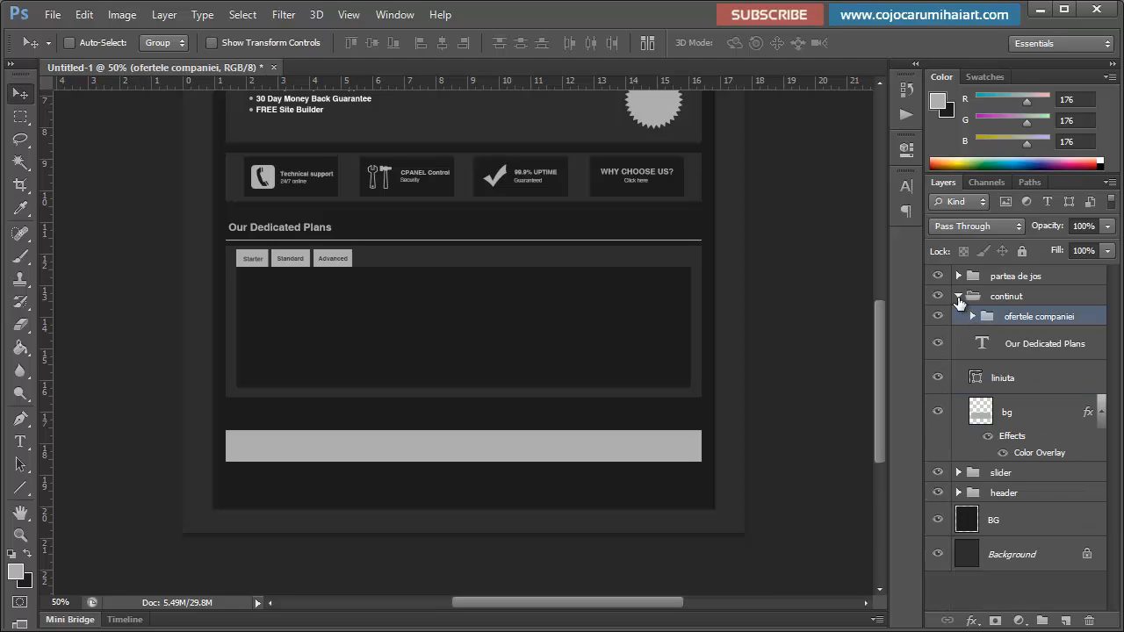
{"action": "left_click", "coordinate": [958, 295]}
{"action": "left_click", "coordinate": [958, 276]}
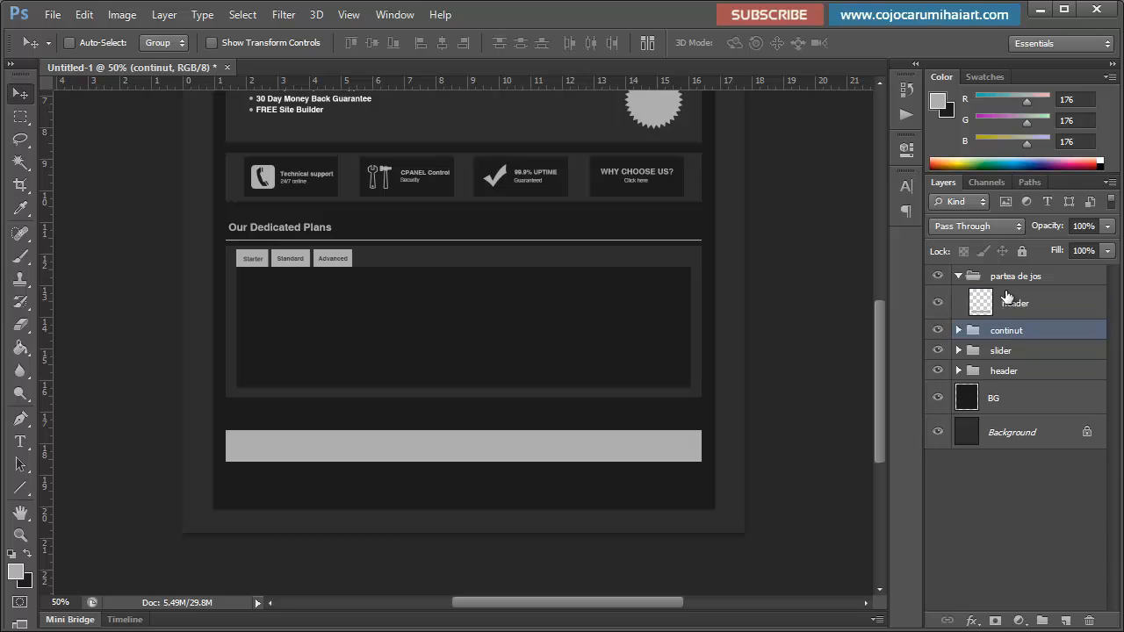
{"action": "left_click", "coordinate": [1053, 308]}
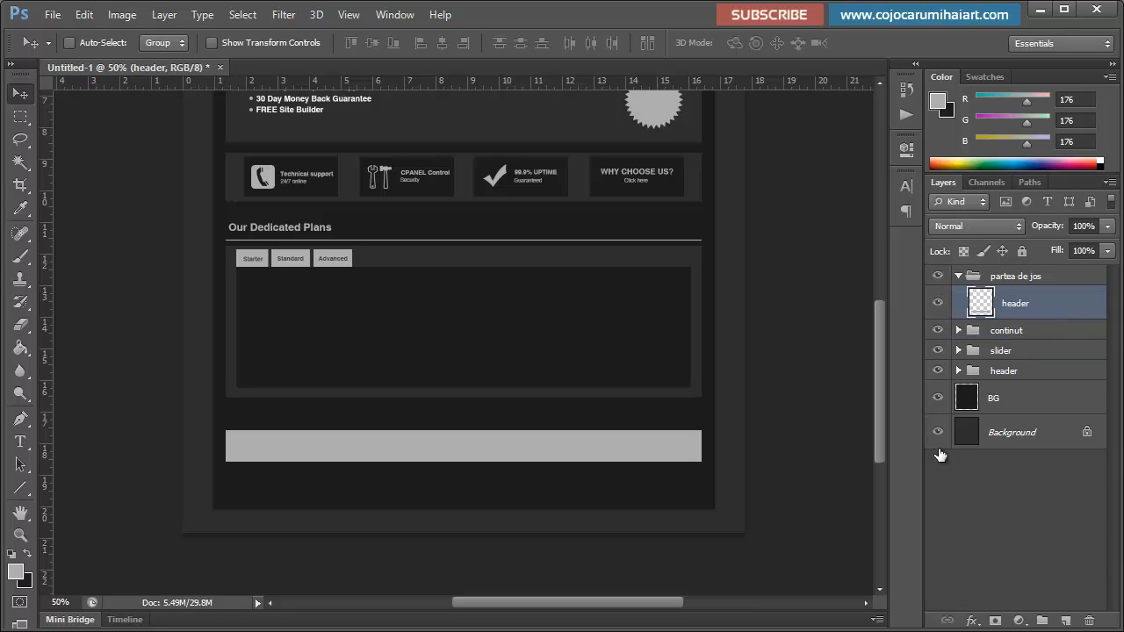
{"action": "double_click", "coordinate": [1014, 302]}
{"action": "type", "text": "bg"}
{"action": "key", "text": "Return"}
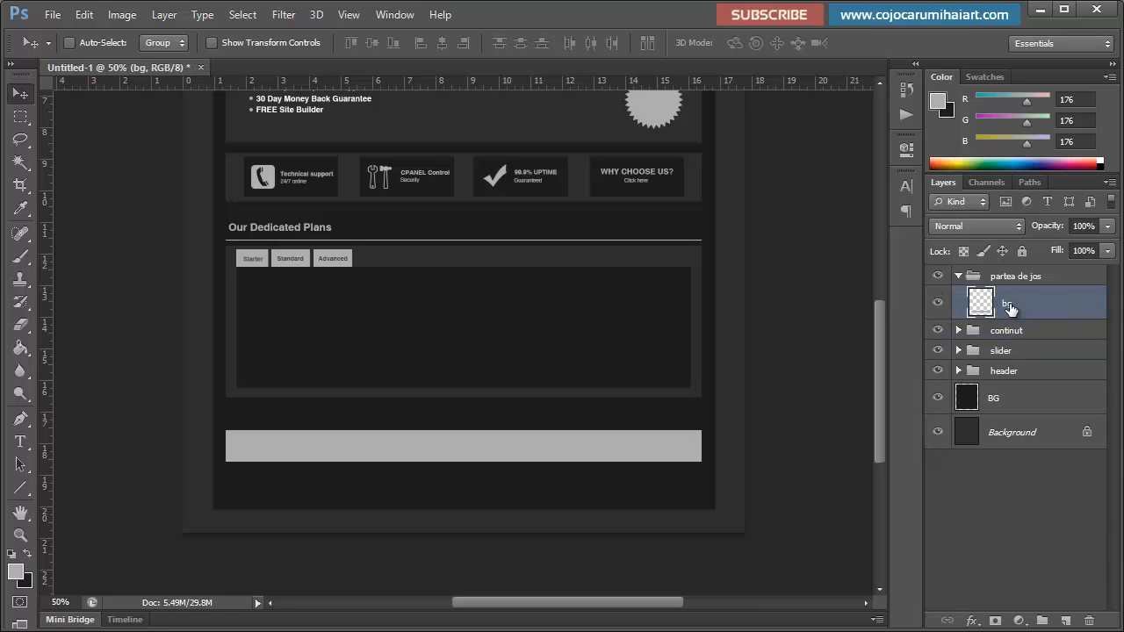
Step: Add the text "Partners" in a new layer above bg in partea de jos, placed just above the light bar's left end
{"action": "left_click", "coordinate": [1065, 621]}
{"action": "key", "text": "t"}
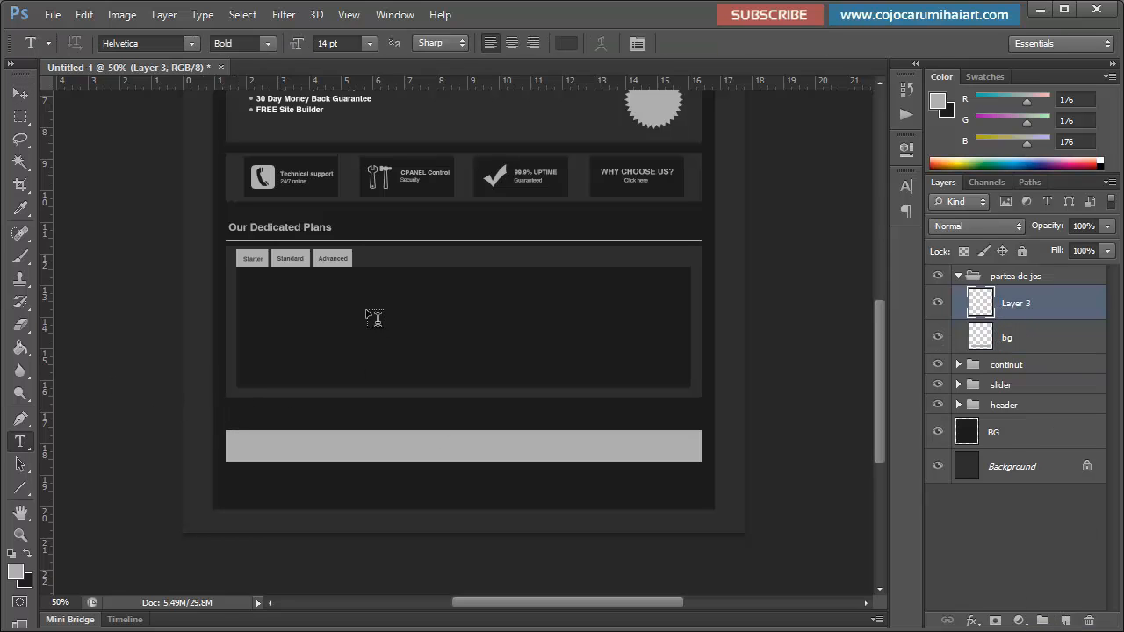
{"action": "left_click", "coordinate": [243, 414]}
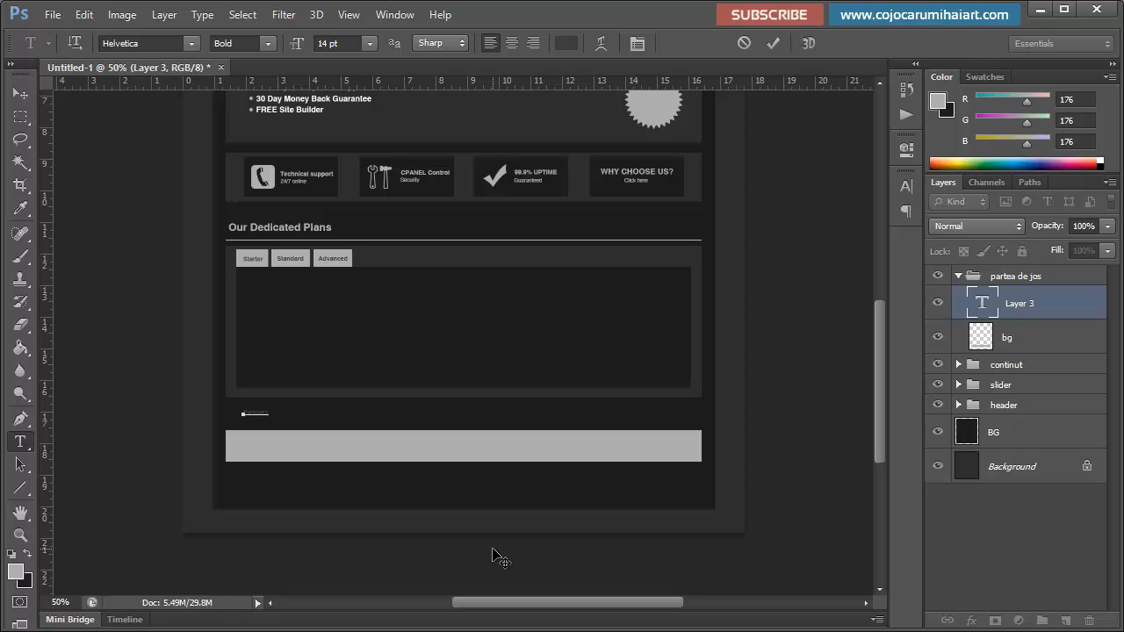
{"action": "left_click", "coordinate": [21, 93]}
{"action": "left_click_drag", "start_coordinate": [324, 474], "coordinate": [312, 479]}
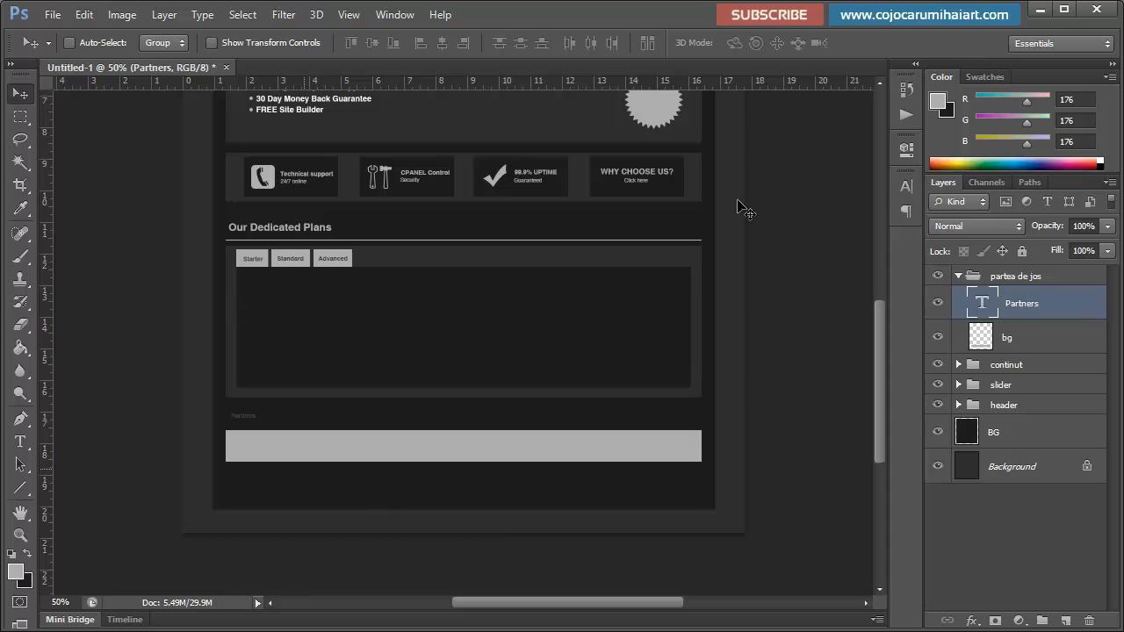
Step: Set the Partners text colour to light grey d7d7d7 and its font size to 24 pt
{"action": "left_click", "coordinate": [903, 187]}
{"action": "left_click", "coordinate": [850, 287]}
{"action": "left_click_drag", "start_coordinate": [685, 304], "coordinate": [590, 255]}
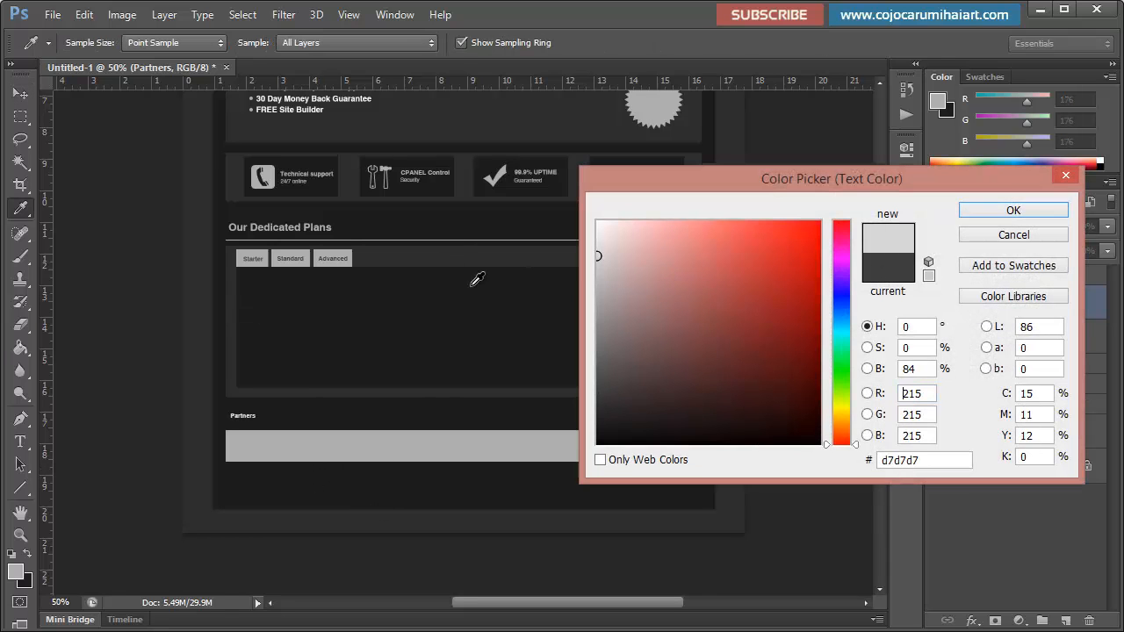
{"action": "left_click", "coordinate": [1008, 211]}
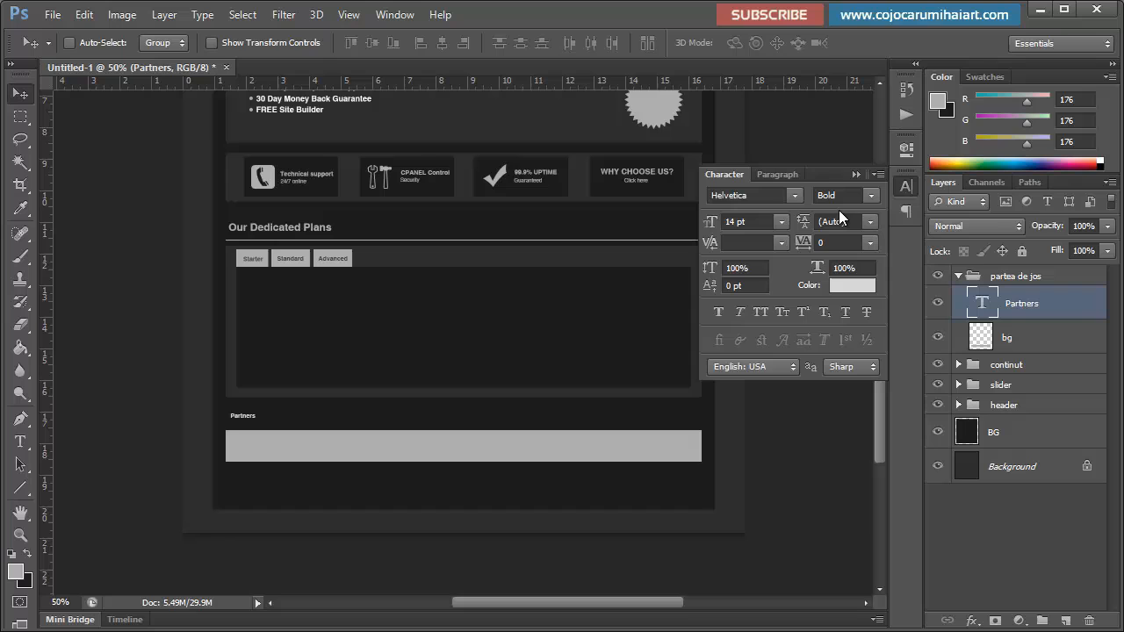
{"action": "left_click", "coordinate": [779, 223]}
{"action": "left_click", "coordinate": [770, 444]}
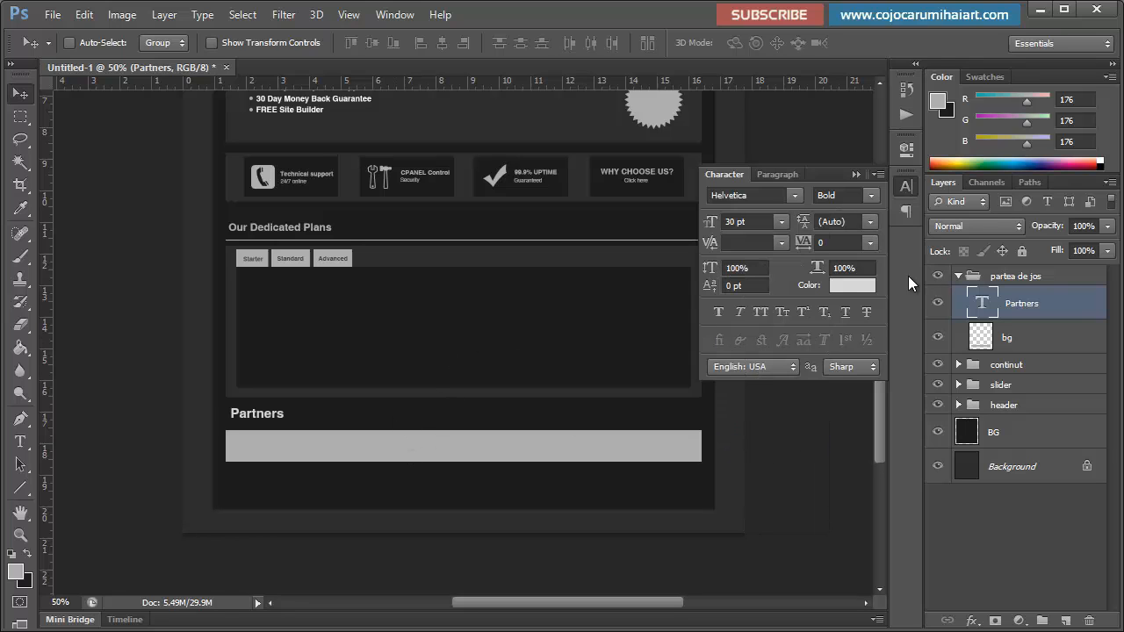
{"action": "left_click", "coordinate": [777, 230]}
{"action": "left_click", "coordinate": [784, 421]}
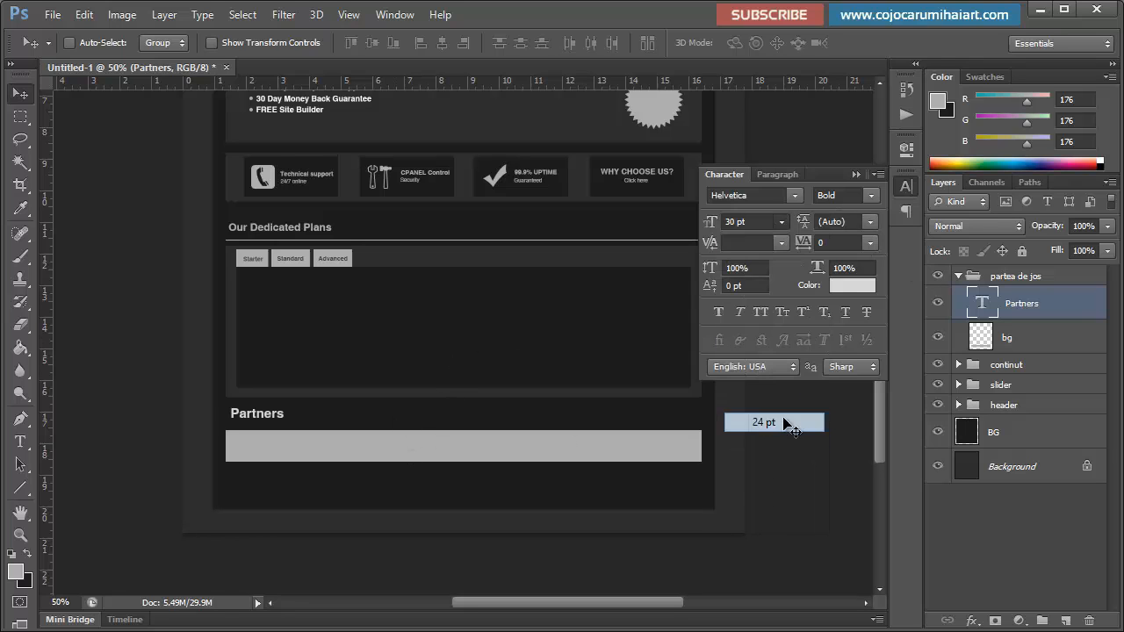
Step: Position the Partners heading above the light bar so its left edge lines up with the bar's left edge
{"action": "left_click_drag", "start_coordinate": [335, 411], "coordinate": [379, 251]}
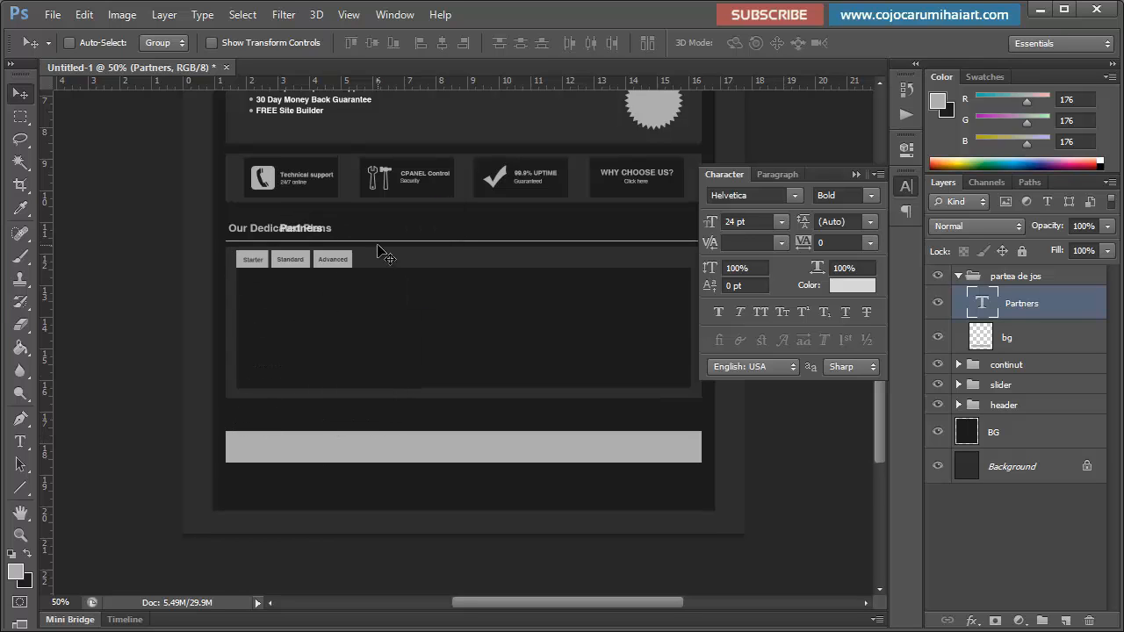
{"action": "key", "text": "ctrl+plus"}
{"action": "key", "text": "ctrl+plus"}
{"action": "left_click_drag", "start_coordinate": [302, 219], "coordinate": [250, 604]}
{"action": "left_click_drag", "start_coordinate": [539, 606], "coordinate": [469, 599]}
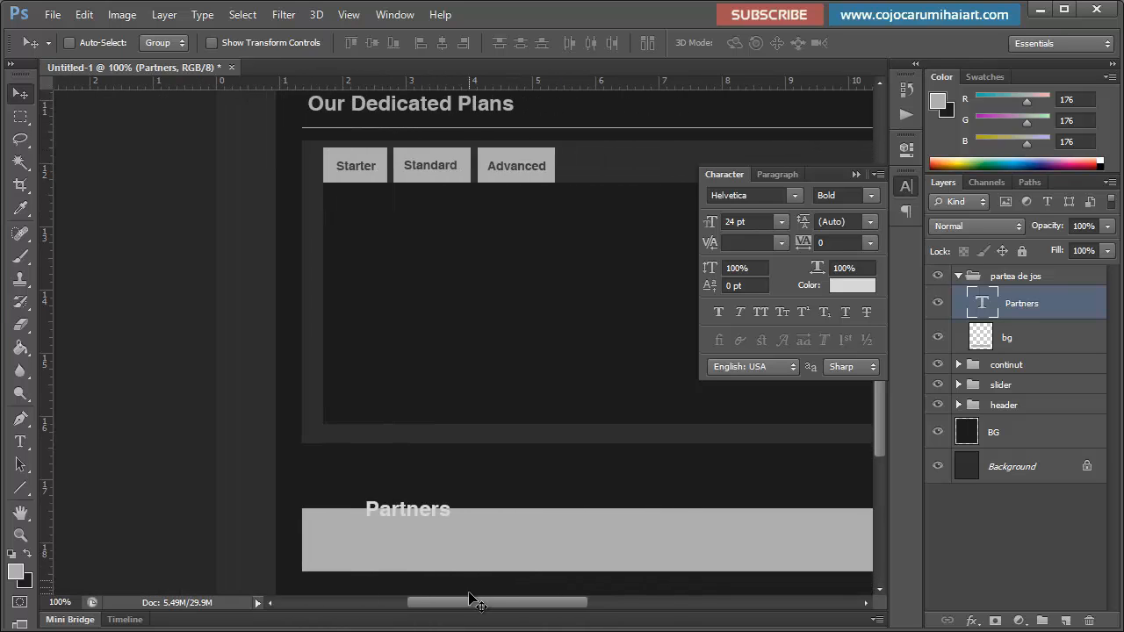
{"action": "left_click_drag", "start_coordinate": [474, 538], "coordinate": [429, 506]}
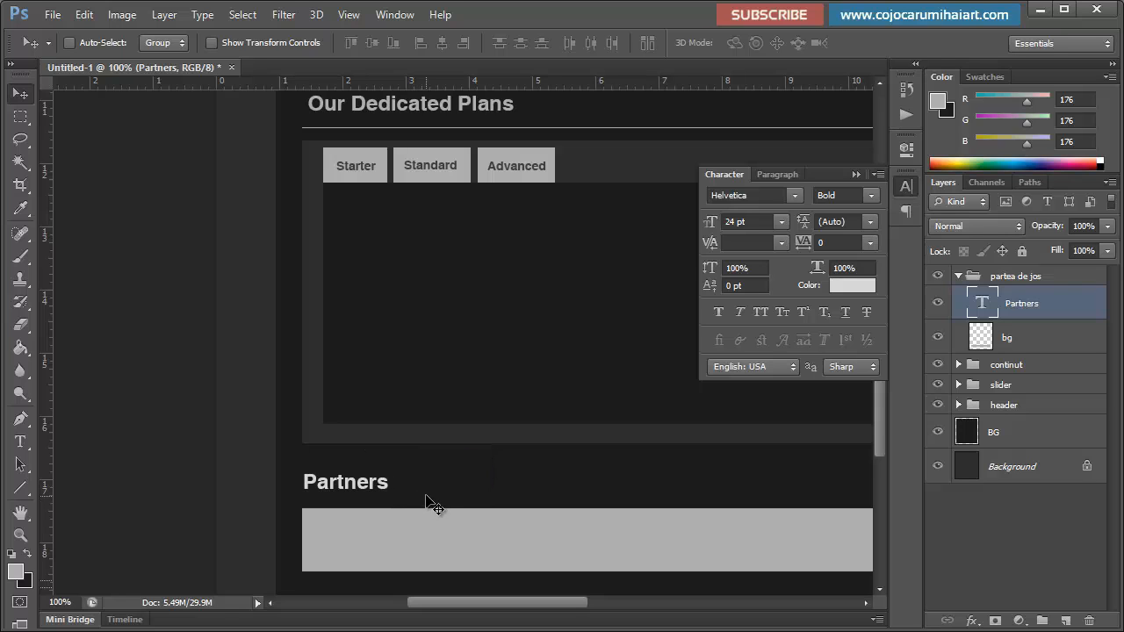
{"action": "scroll", "coordinate": [427, 503], "scroll_direction": "up", "scroll_amount": 2}
{"action": "key", "text": "ctrl+minus"}
{"action": "key", "text": "ctrl+minus"}
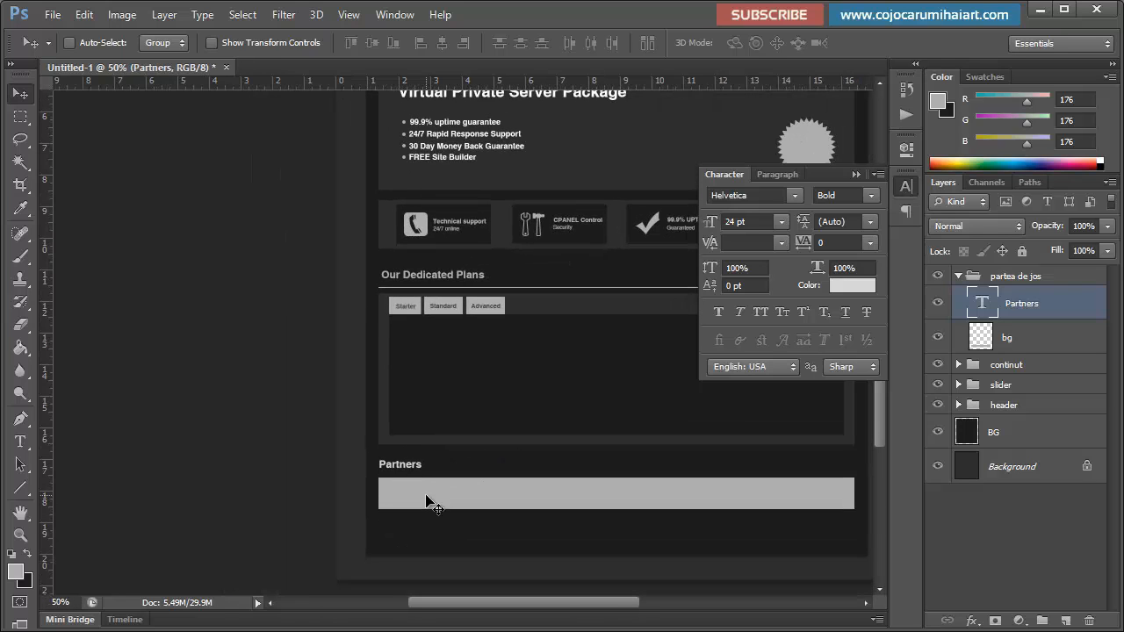
Step: Duplicate the liniuta line layer from continut and place the copy in partea de jos between Partners and bg
{"action": "left_click", "coordinate": [959, 276]}
{"action": "left_click", "coordinate": [958, 296]}
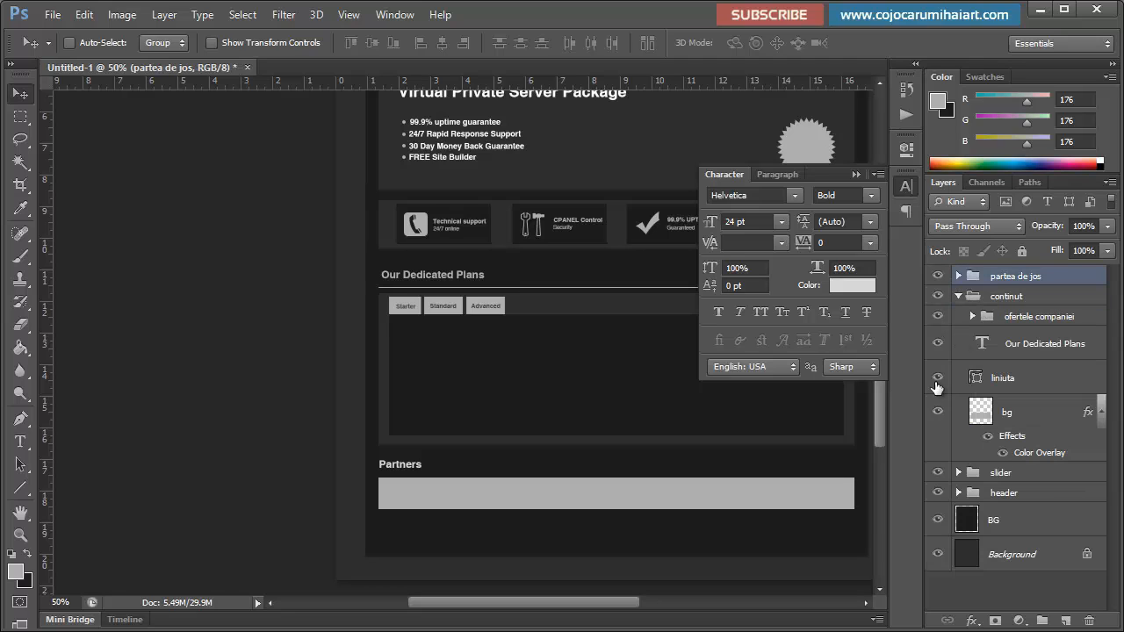
{"action": "left_click", "coordinate": [996, 378]}
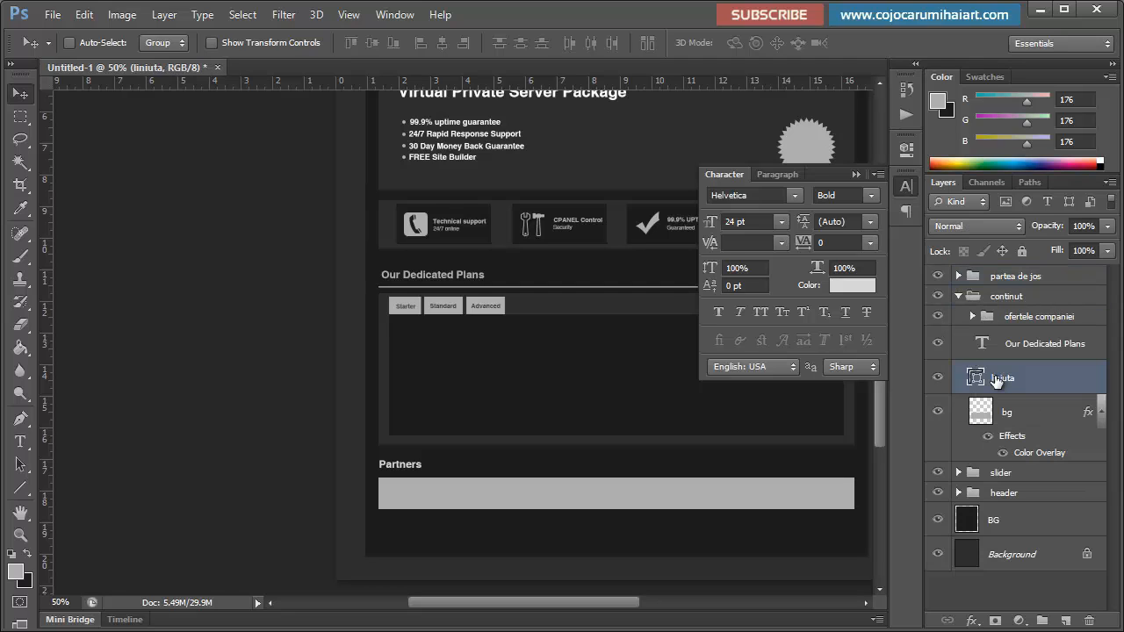
{"action": "key", "text": "ctrl+j"}
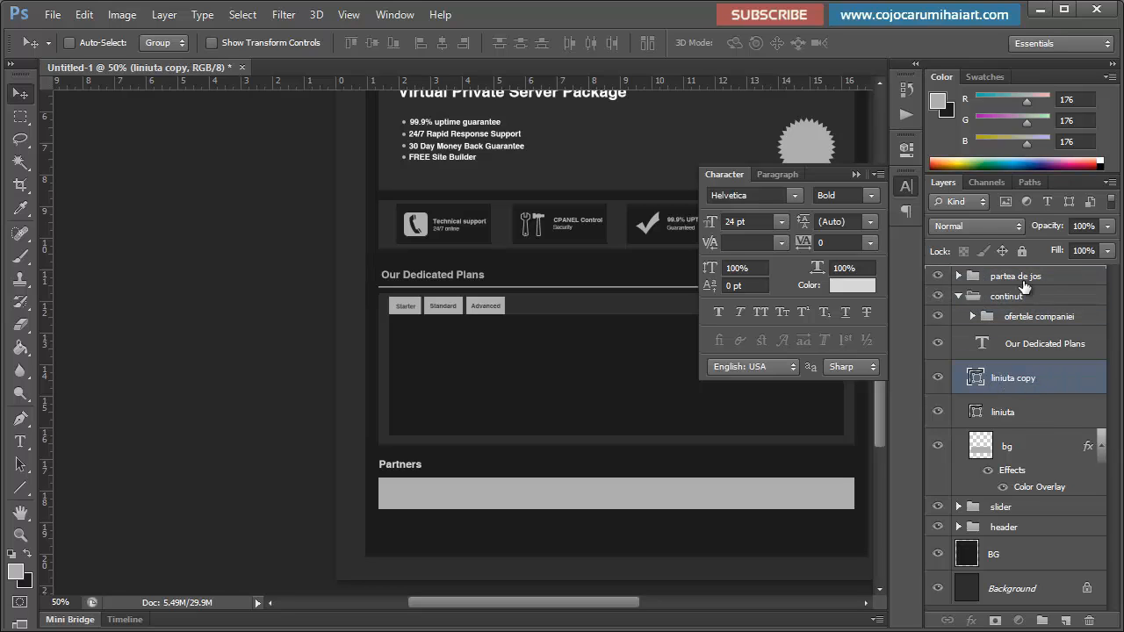
{"action": "left_click_drag", "start_coordinate": [1023, 286], "coordinate": [1018, 279]}
{"action": "left_click", "coordinate": [958, 296]}
{"action": "left_click", "coordinate": [958, 276]}
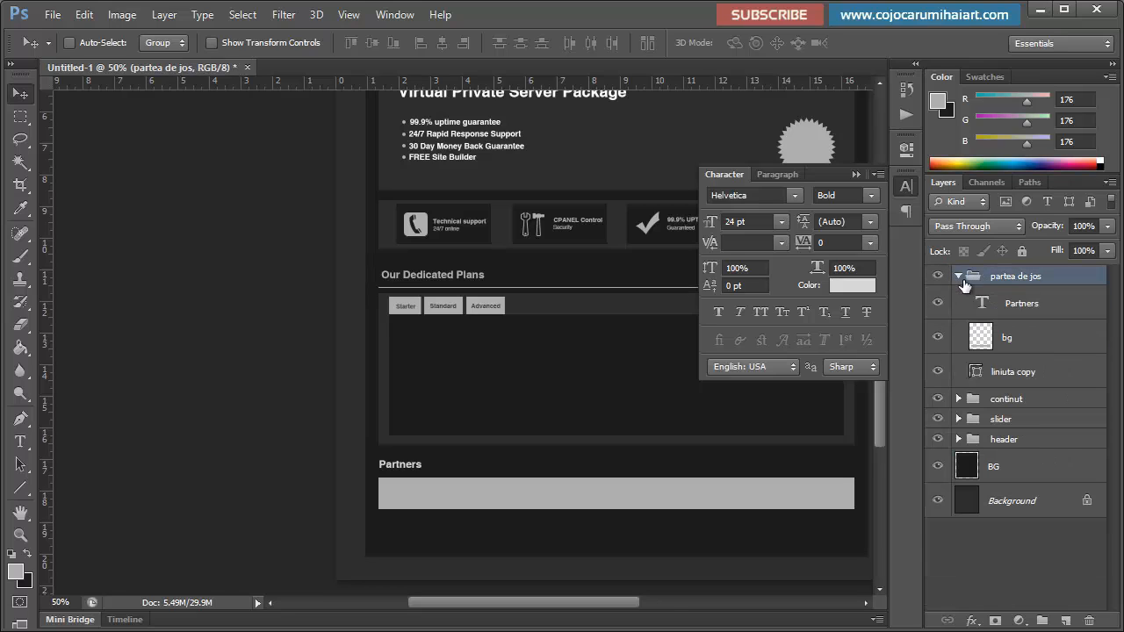
{"action": "left_click_drag", "start_coordinate": [1030, 322], "coordinate": [1028, 325]}
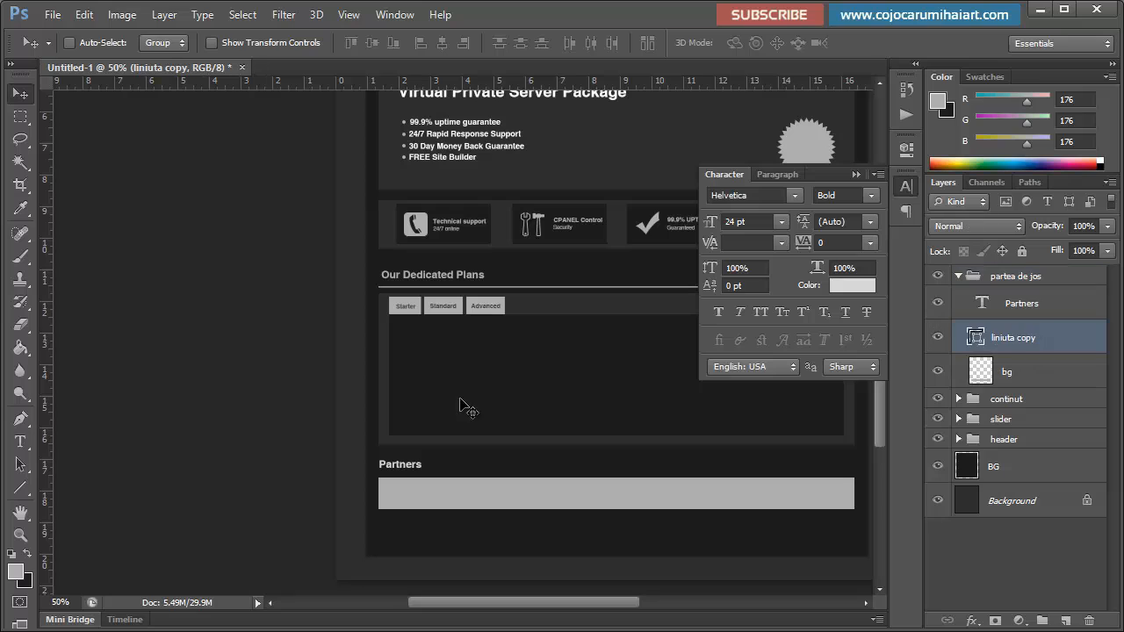
Step: Place the copied line just above the light bar and adjust the Partners heading to sit closely above the line
{"action": "left_click_drag", "start_coordinate": [519, 340], "coordinate": [505, 484]}
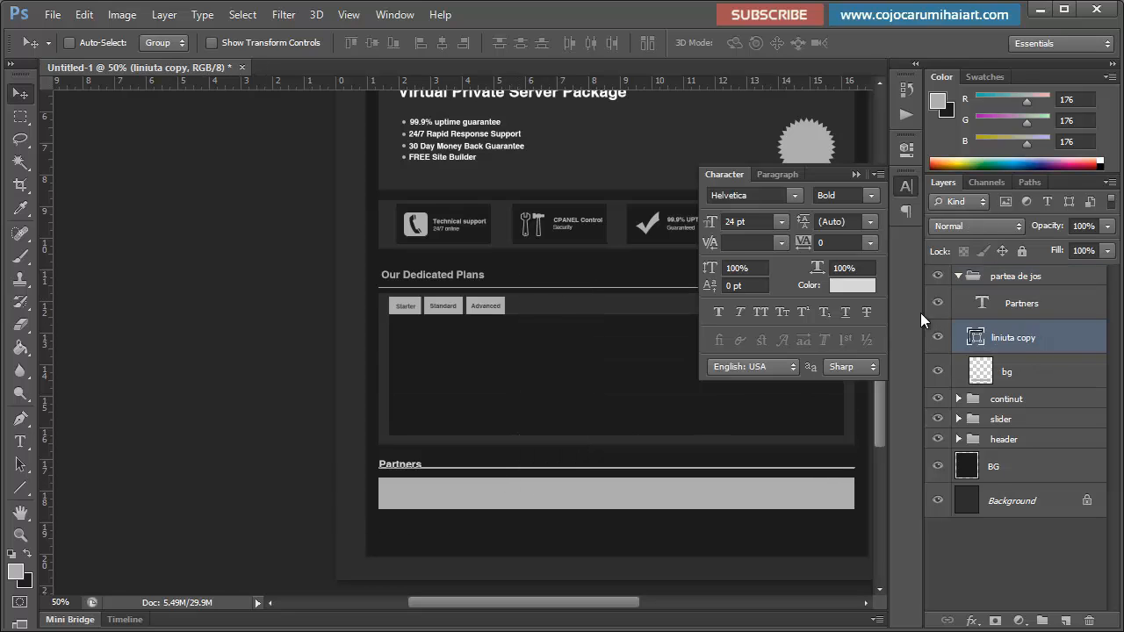
{"action": "left_click", "coordinate": [1008, 312]}
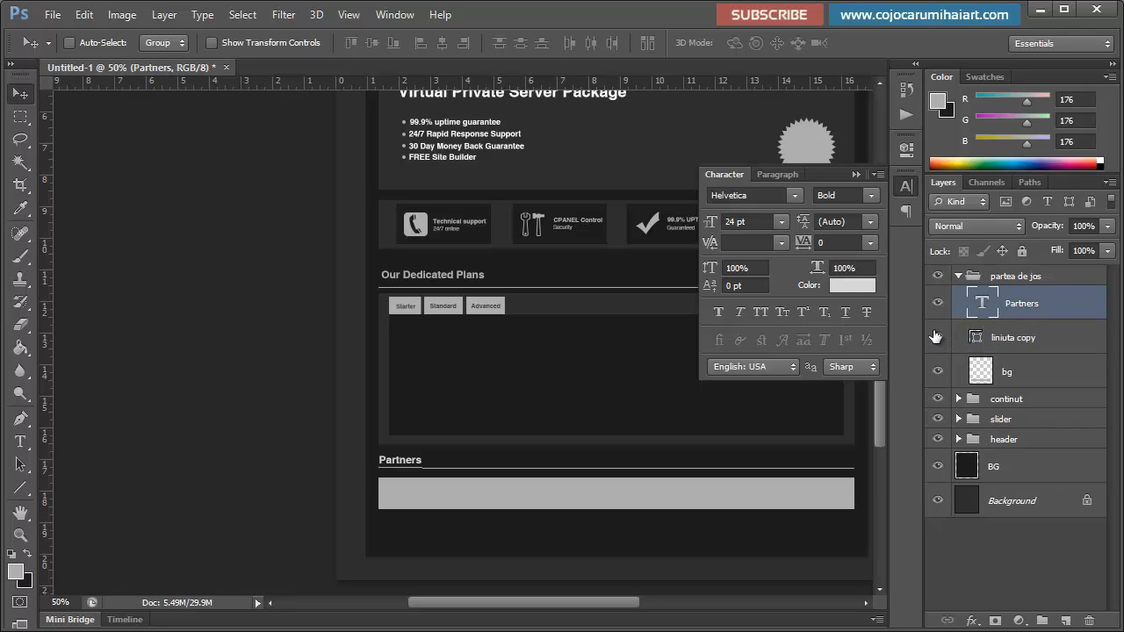
{"action": "key", "text": "shift+Up"}
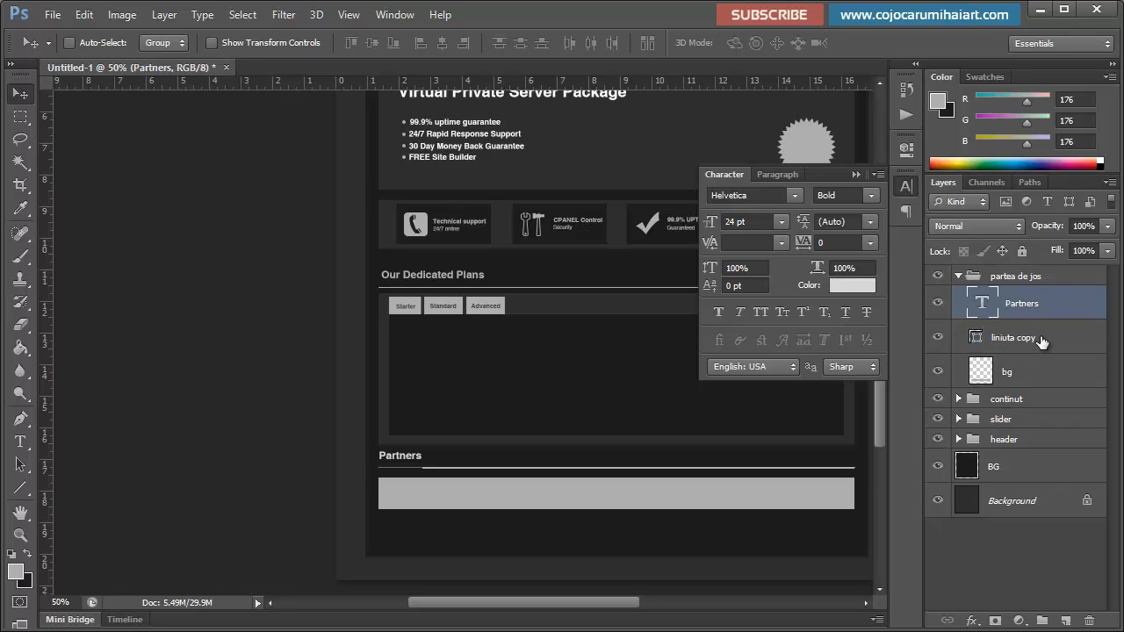
{"action": "left_click", "coordinate": [1042, 342]}
{"action": "left_click", "coordinate": [1017, 573]}
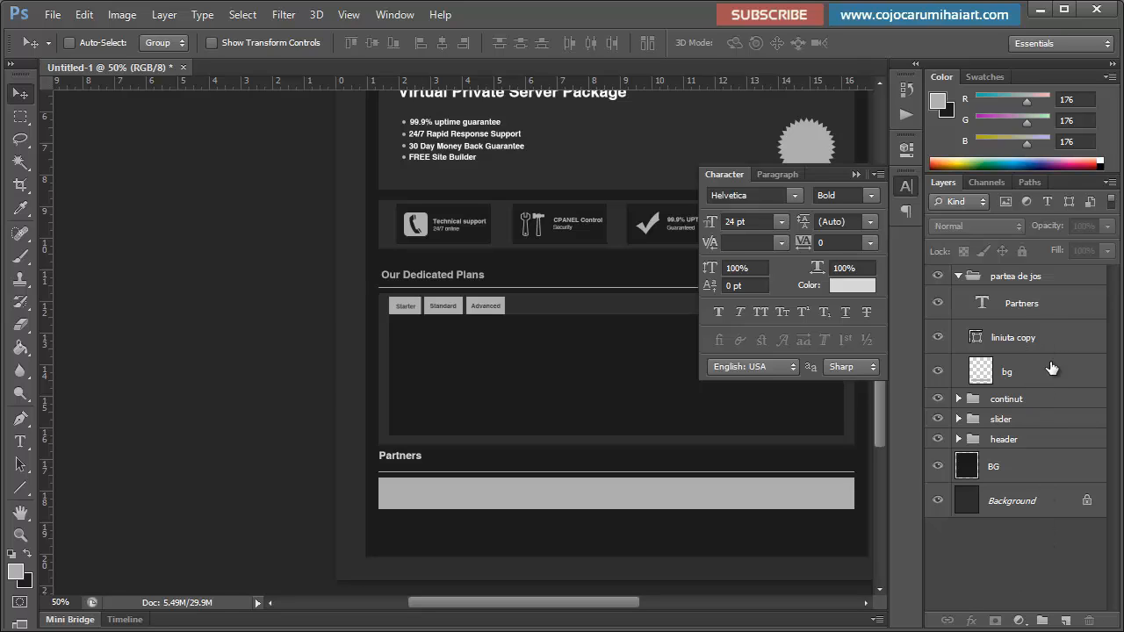
{"action": "left_click", "coordinate": [1049, 303]}
{"action": "key", "text": "shift+Down"}
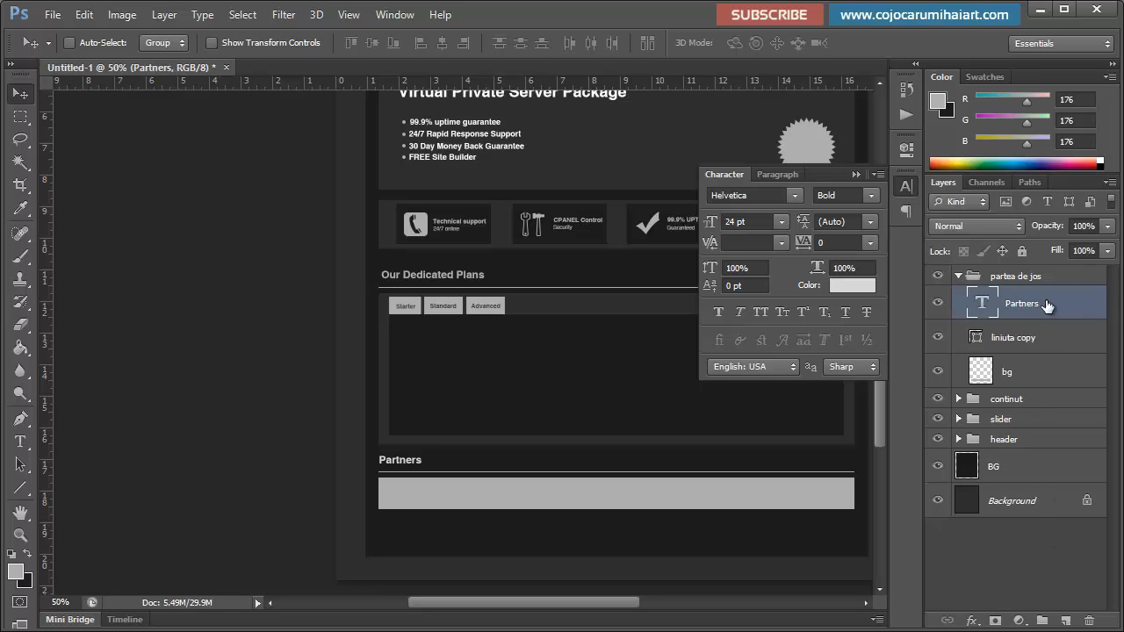
Step: Darken the Partners heading's text colour to grey b5b5b5 and deselect the layer
{"action": "left_click", "coordinate": [849, 287]}
{"action": "left_click_drag", "start_coordinate": [614, 278], "coordinate": [580, 285]}
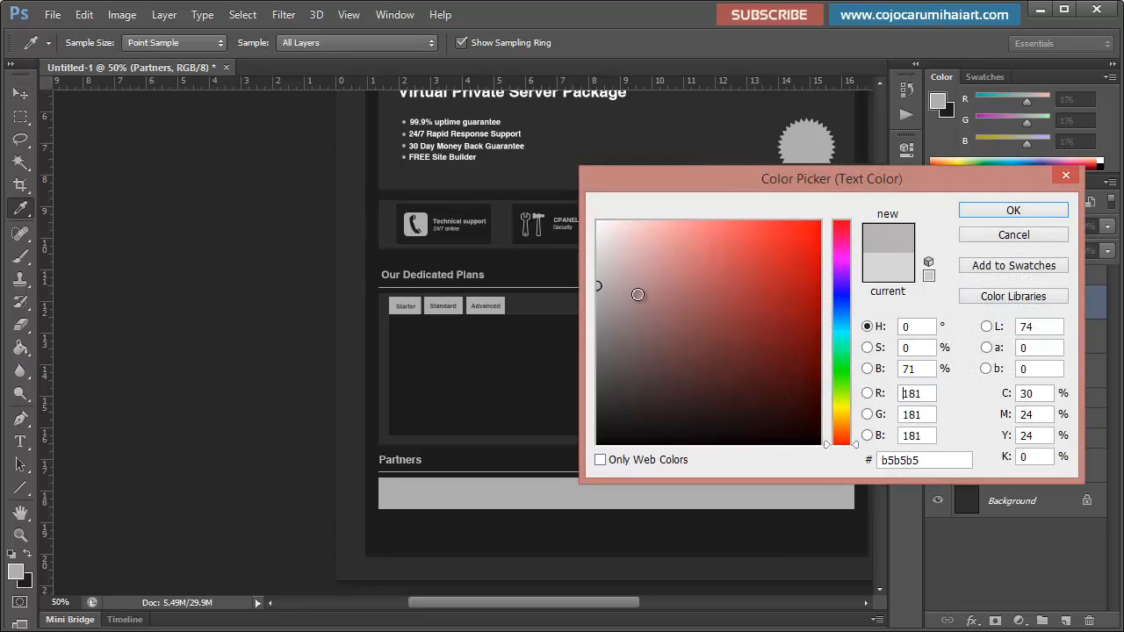
{"action": "left_click", "coordinate": [965, 209]}
{"action": "left_click", "coordinate": [906, 186]}
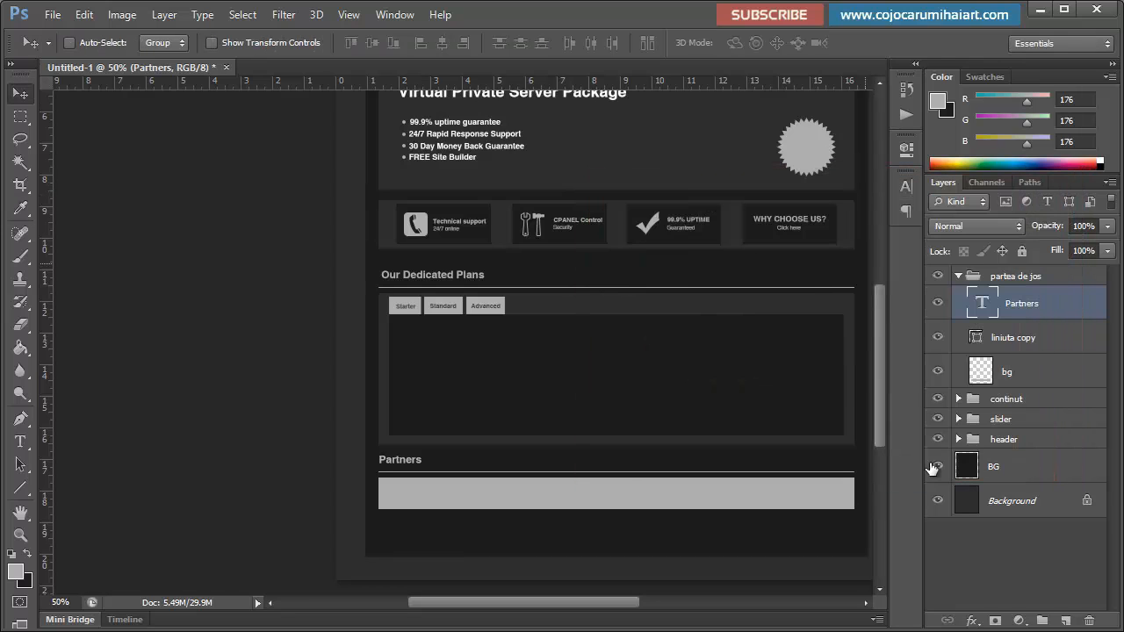
{"action": "left_click", "coordinate": [1002, 560]}
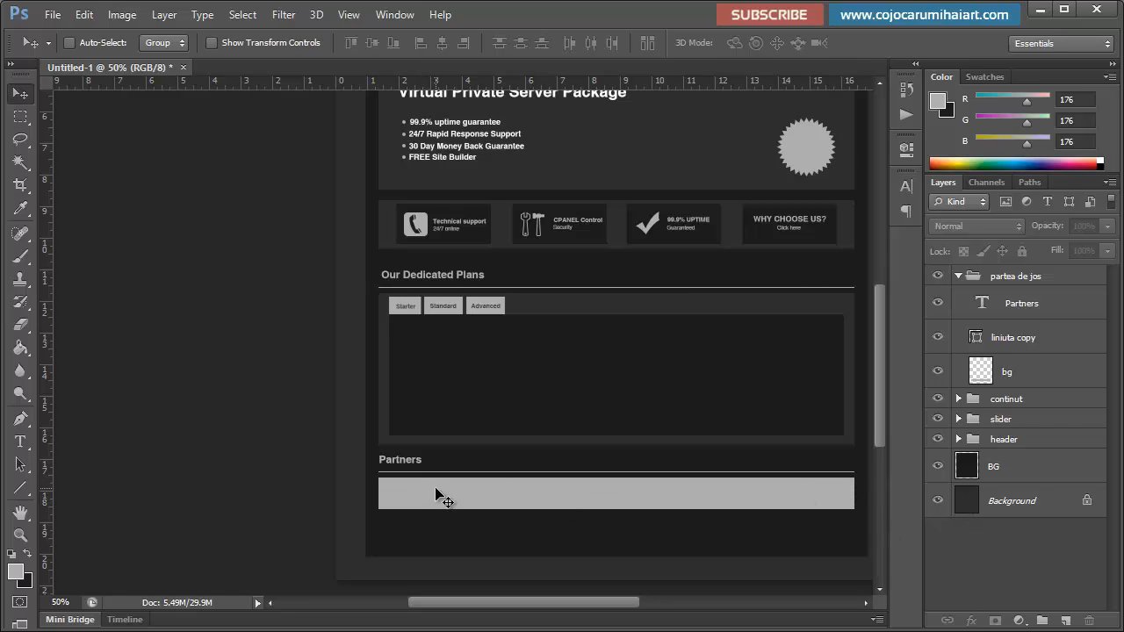
Step: Add the text "Copyright 2014 Company Name LLC." in a new layer above Partners, placed below the light bar
{"action": "left_click", "coordinate": [1014, 312]}
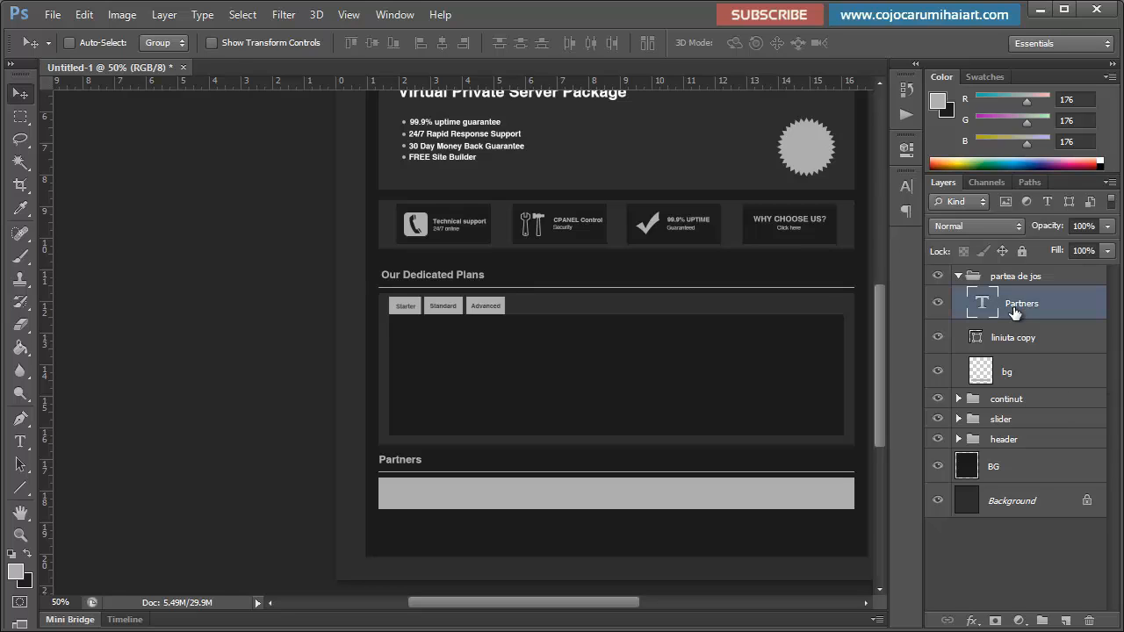
{"action": "left_click", "coordinate": [1065, 621]}
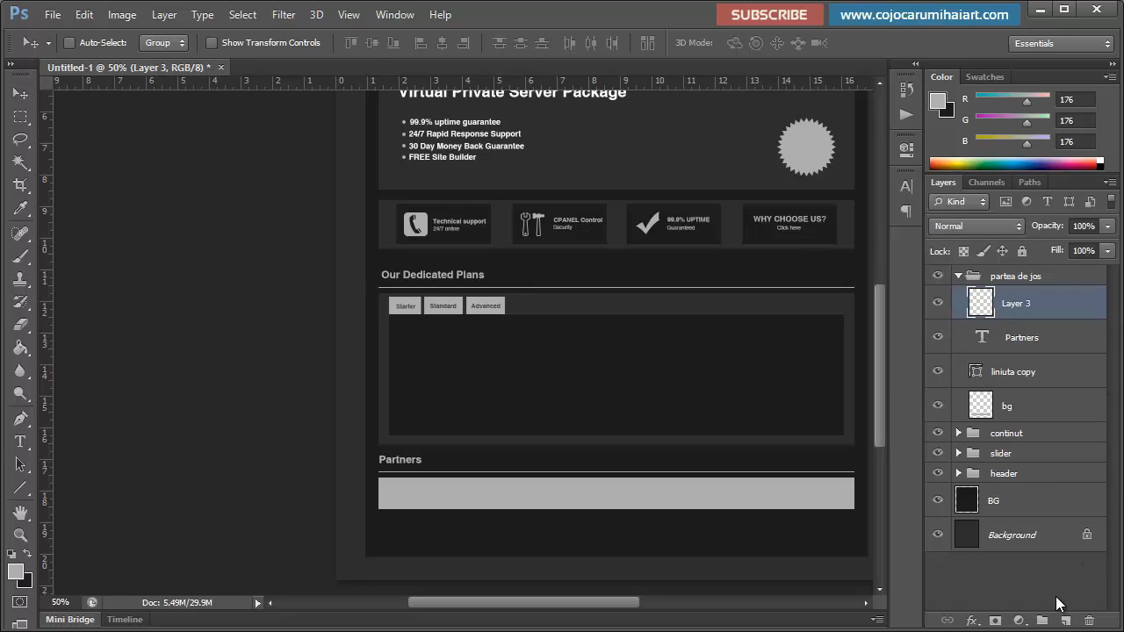
{"action": "key", "text": "t"}
{"action": "left_click", "coordinate": [556, 541]}
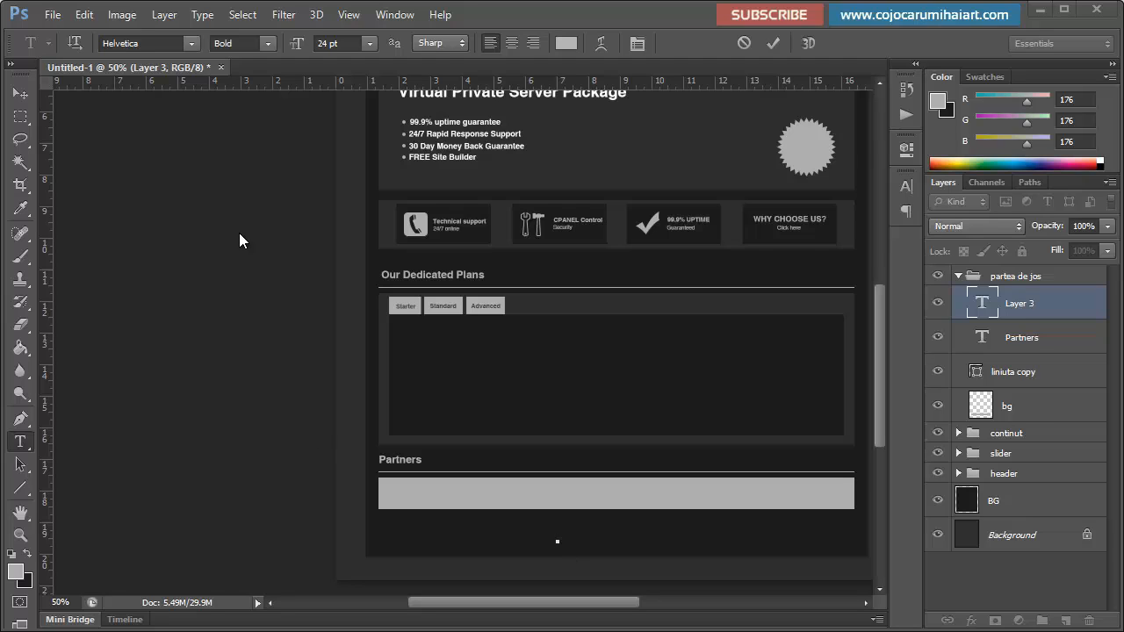
{"action": "type", "text": "Co"}
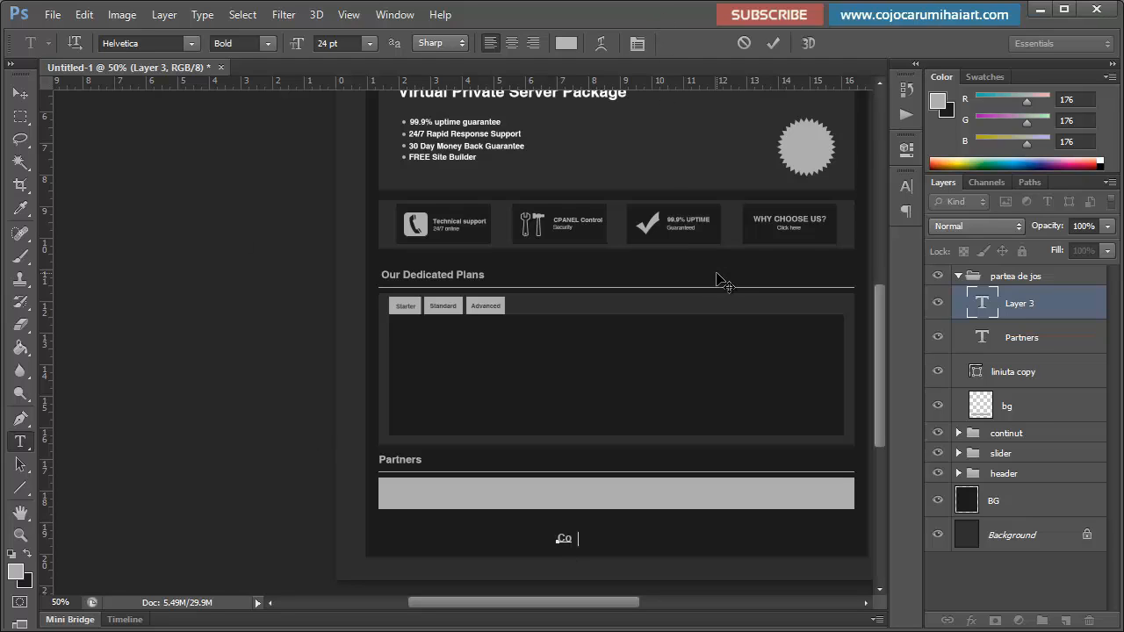
{"action": "type", "text": "pyright 2014"}
{"action": "type", "text": "Company"}
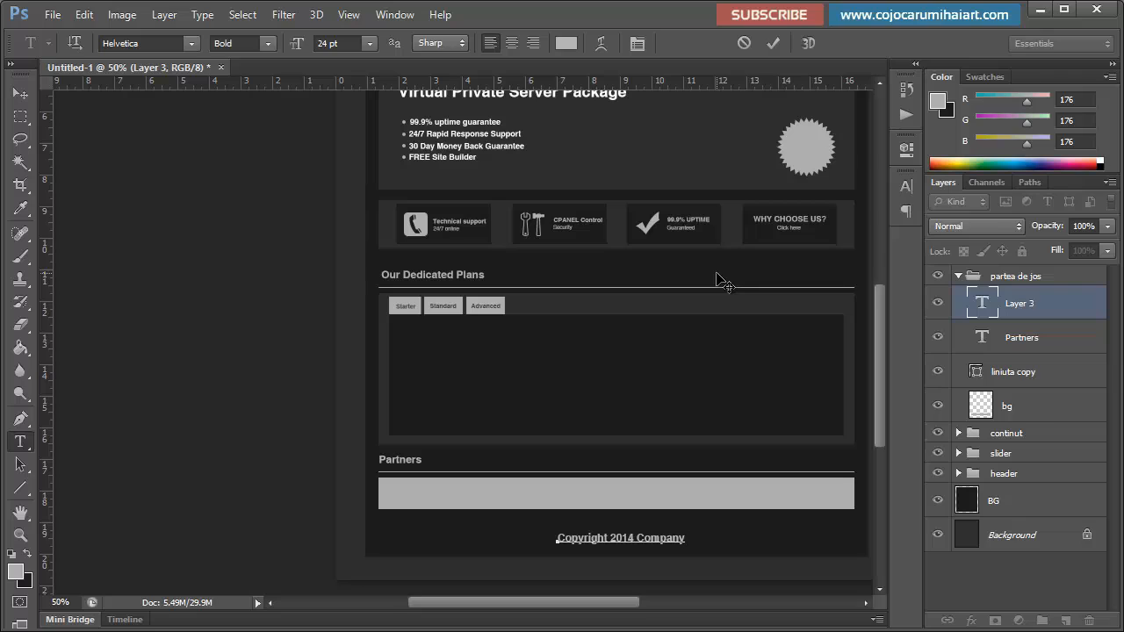
{"action": "type", "text": " Name S"}
{"action": "key", "text": "BackSpace"}
{"action": "type", "text": "LLC."}
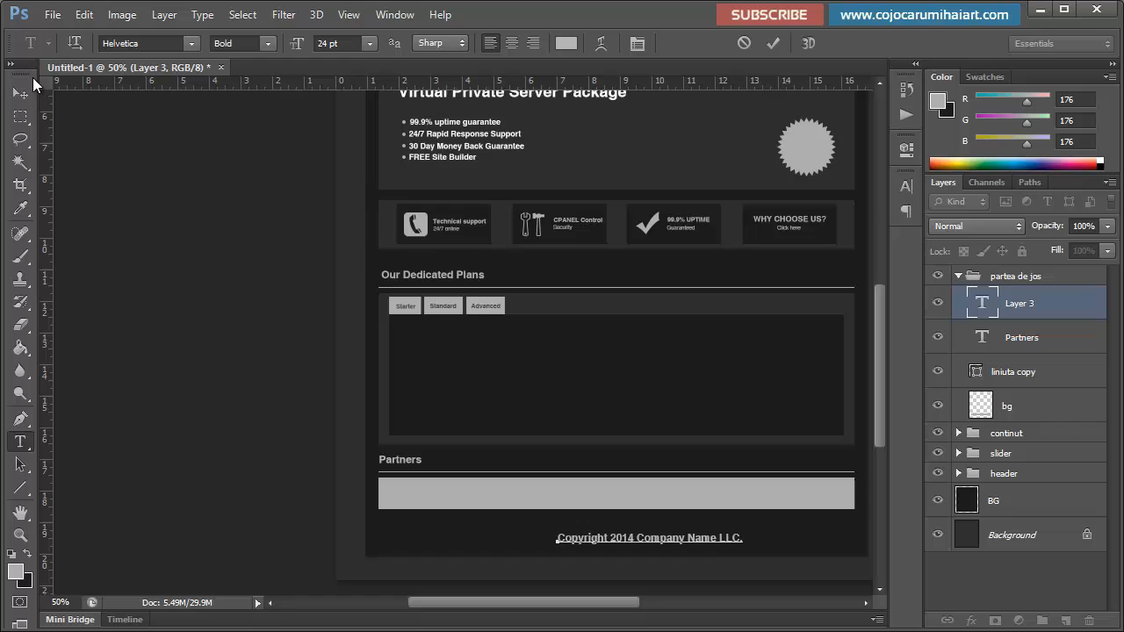
Step: Commit the copyright text and centre it horizontally on the BG layer
{"action": "left_click", "coordinate": [21, 93]}
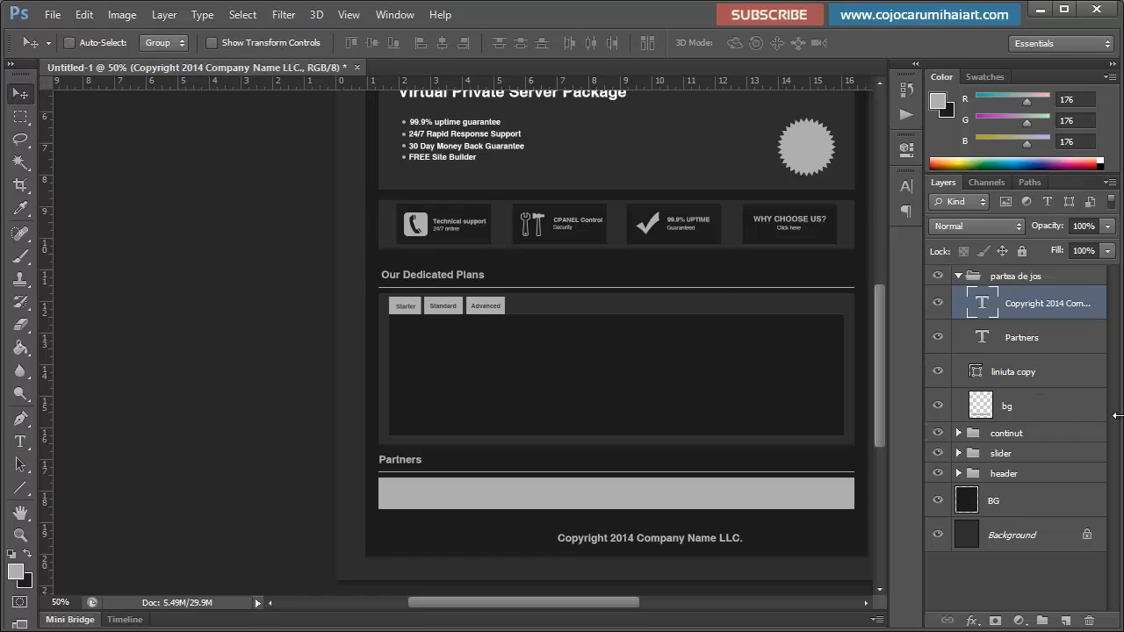
{"action": "left_click", "coordinate": [1052, 529], "text": "ctrl"}
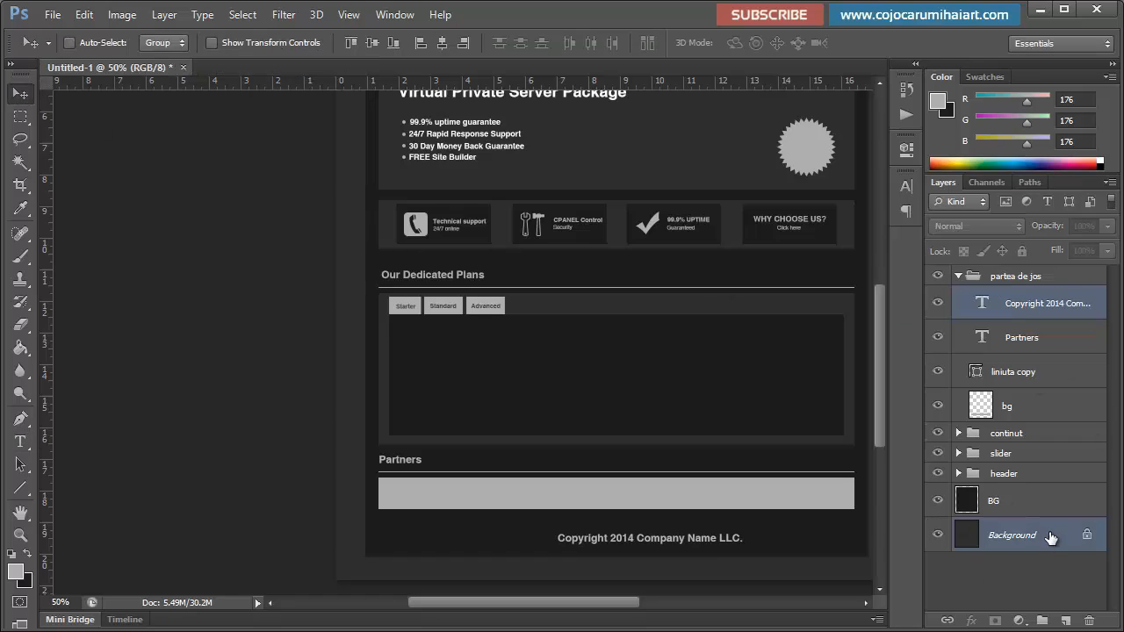
{"action": "left_click", "coordinate": [1050, 534]}
{"action": "left_click", "coordinate": [1036, 496], "text": "ctrl"}
{"action": "left_click", "coordinate": [1047, 538]}
{"action": "left_click", "coordinate": [1038, 501]}
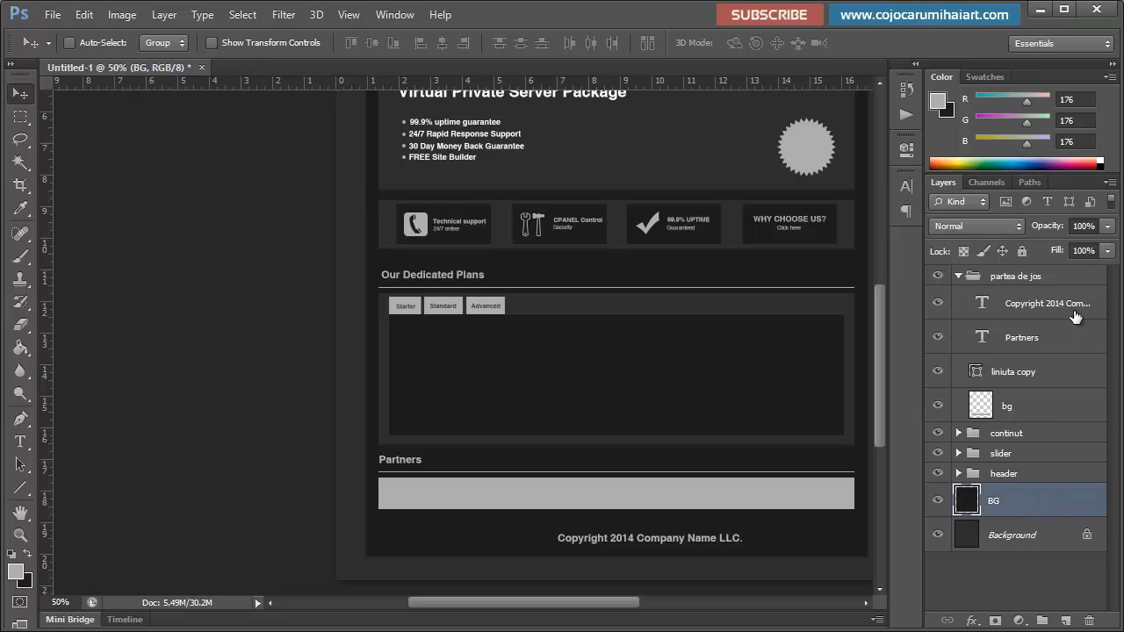
{"action": "left_click", "coordinate": [1061, 308], "text": "ctrl"}
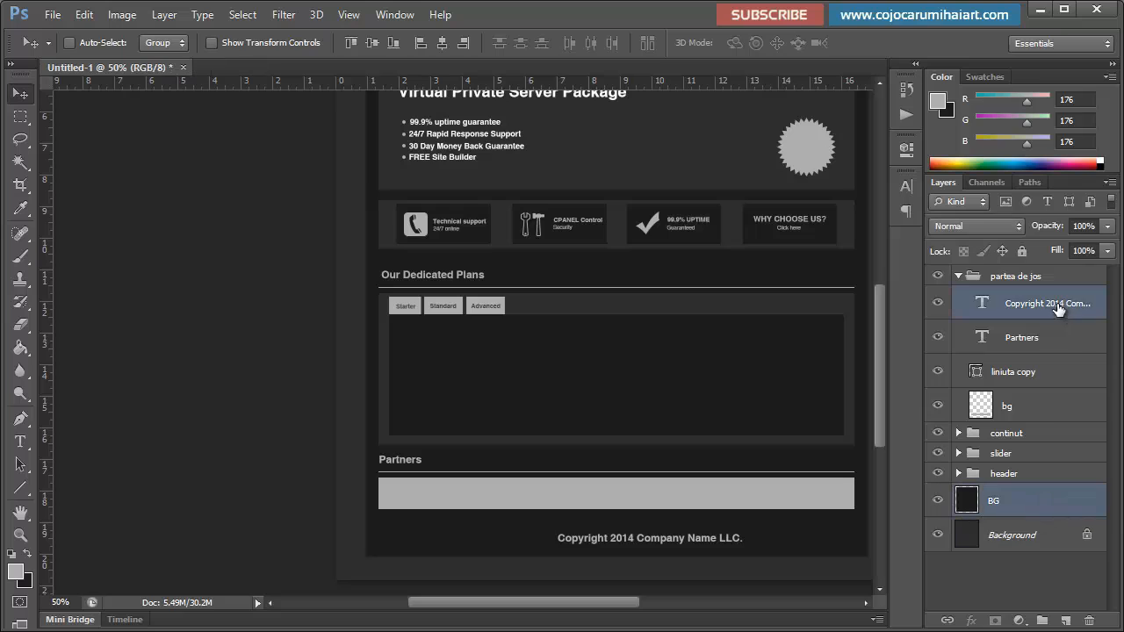
{"action": "left_click", "coordinate": [443, 42]}
{"action": "left_click_drag", "start_coordinate": [567, 602], "coordinate": [620, 603]}
Step: Set the copyright text's font size to 12 pt and centre it horizontally on the BG layer again
{"action": "left_click", "coordinate": [1071, 307]}
{"action": "left_click", "coordinate": [905, 185]}
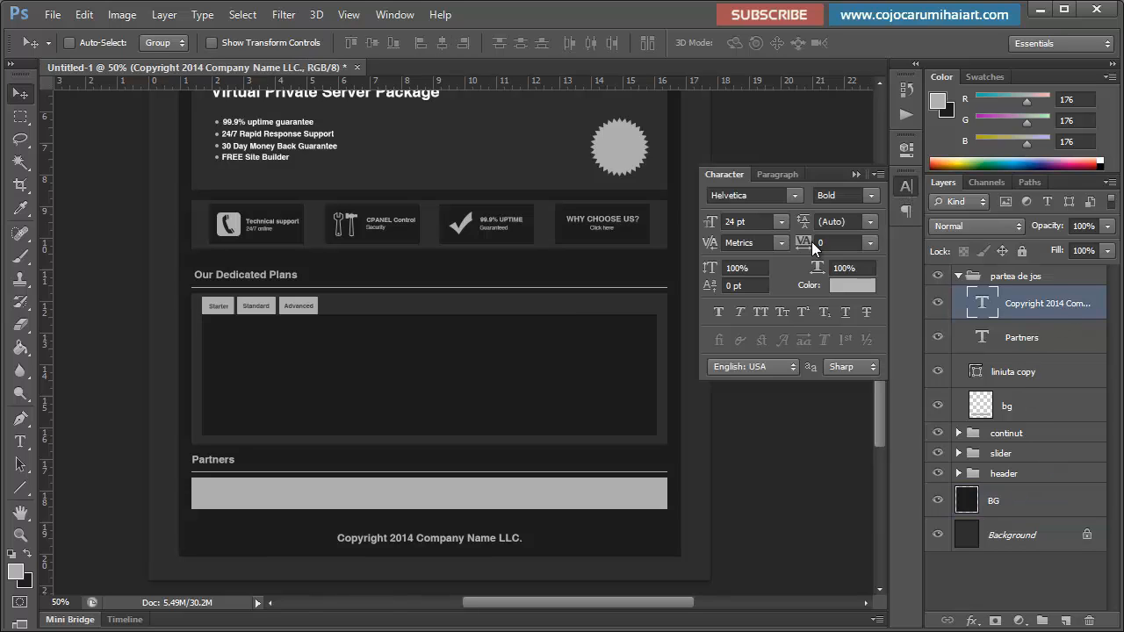
{"action": "left_click", "coordinate": [780, 221]}
{"action": "left_click", "coordinate": [770, 365]}
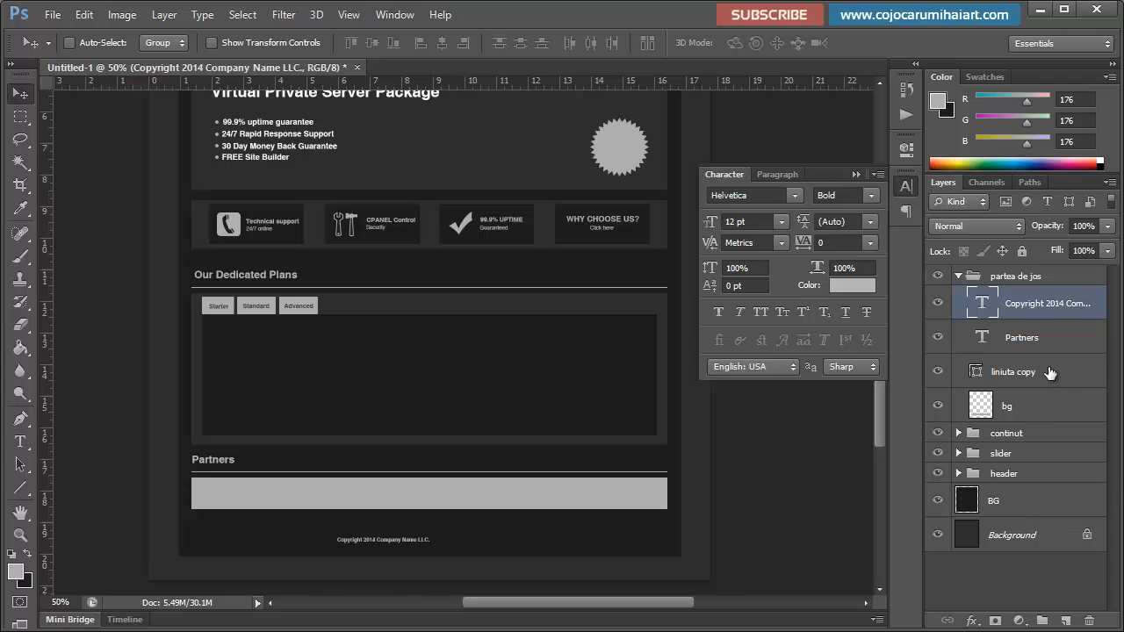
{"action": "left_click", "coordinate": [1043, 509], "text": "ctrl"}
{"action": "left_click", "coordinate": [447, 41]}
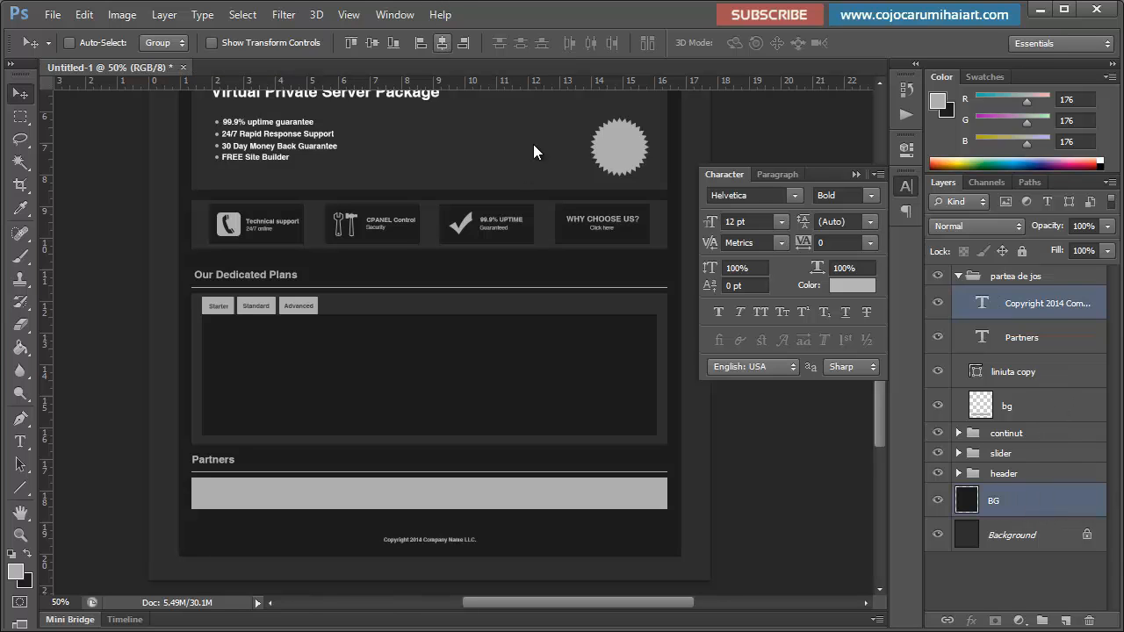
{"action": "left_click", "coordinate": [1045, 606]}
Step: Nudge the copyright text slightly upward, closer to the light bar, and deselect its layer
{"action": "key", "text": "ctrl+plus"}
{"action": "key", "text": "ctrl+plus"}
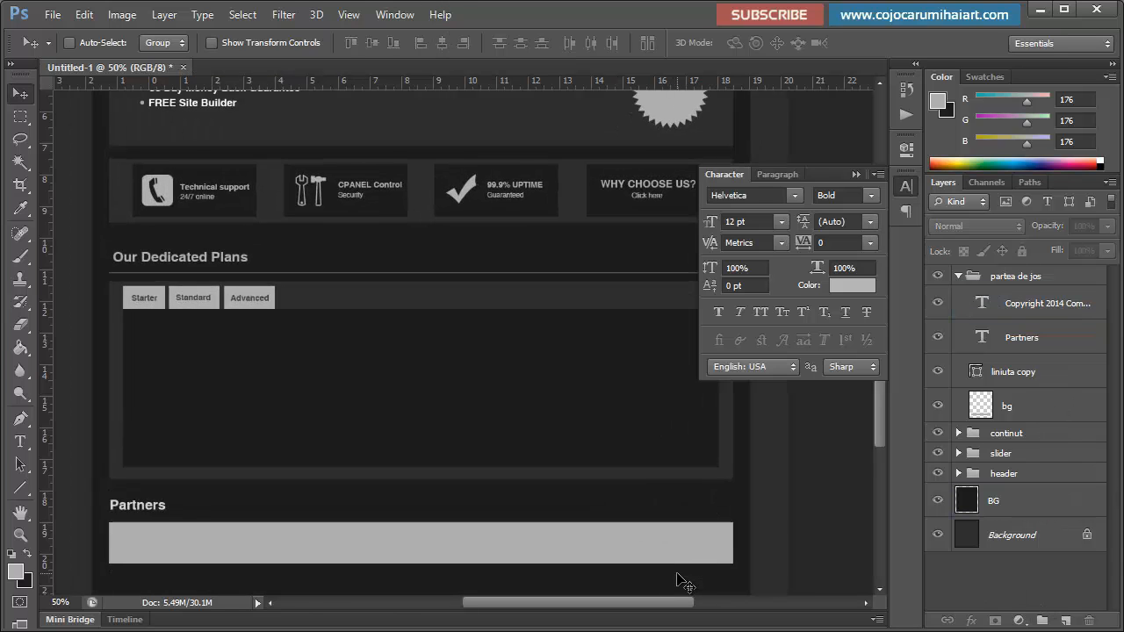
{"action": "scroll", "coordinate": [681, 581], "scroll_direction": "down", "scroll_amount": 6}
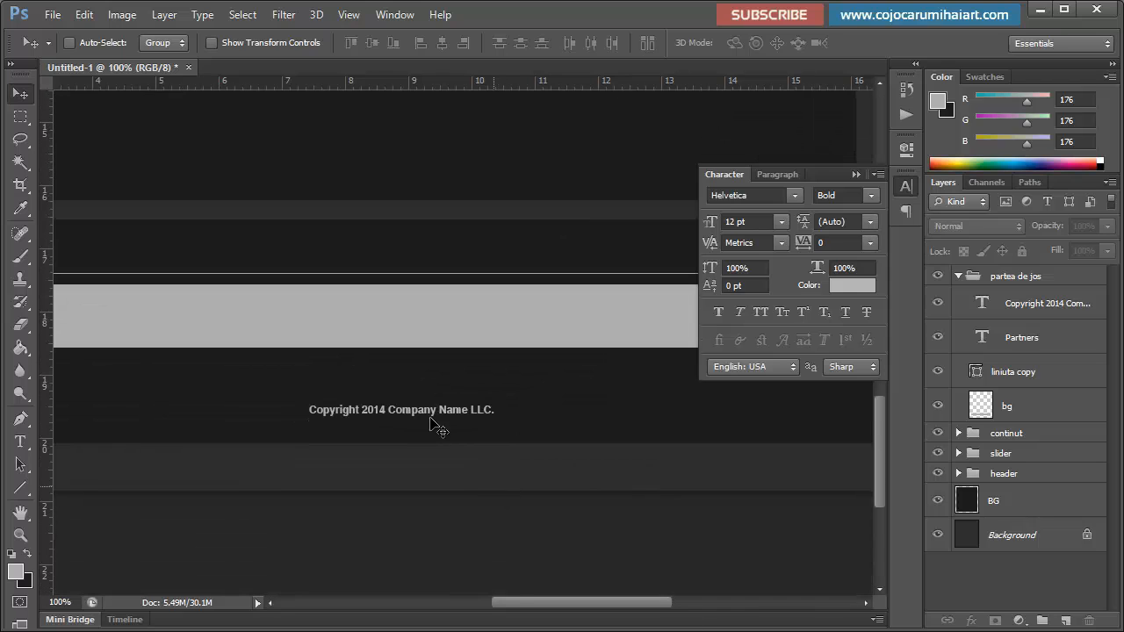
{"action": "left_click", "coordinate": [1029, 318]}
{"action": "key", "text": "shift+Up"}
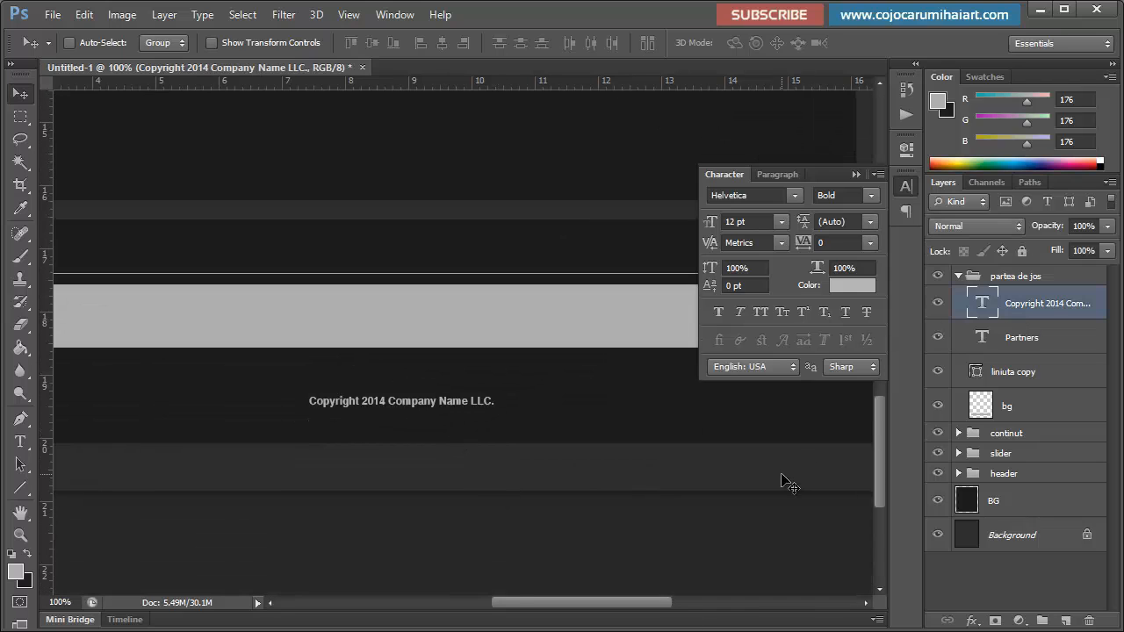
{"action": "left_click", "coordinate": [857, 175]}
{"action": "key", "text": "ctrl+minus"}
{"action": "key", "text": "ctrl+minus"}
{"action": "key", "text": "ctrl+minus"}
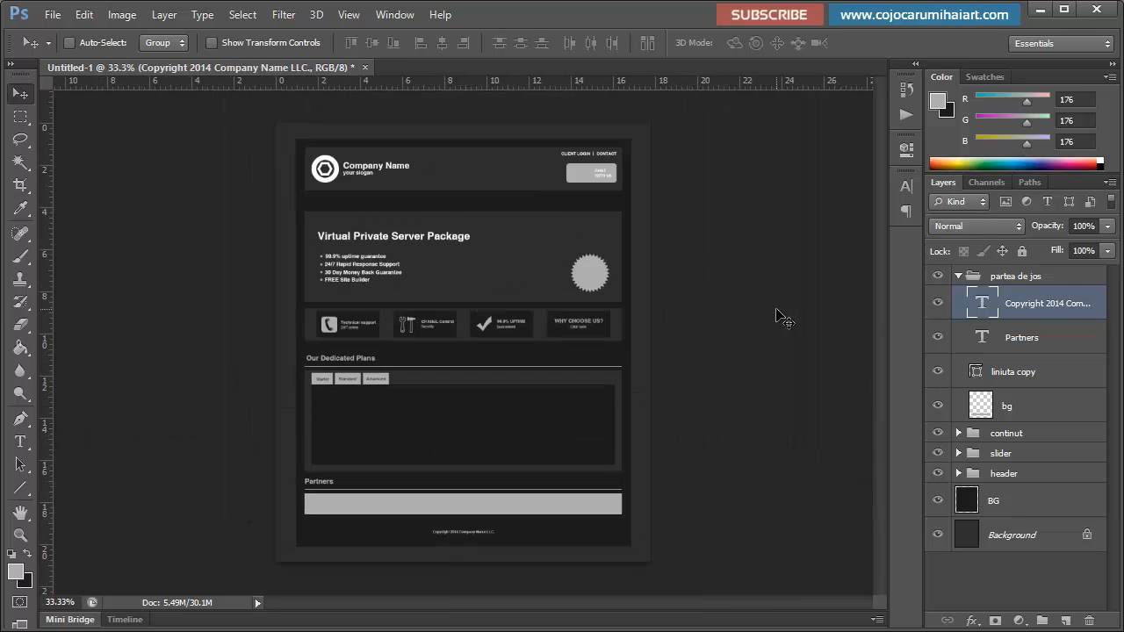
{"action": "left_click", "coordinate": [1024, 581]}
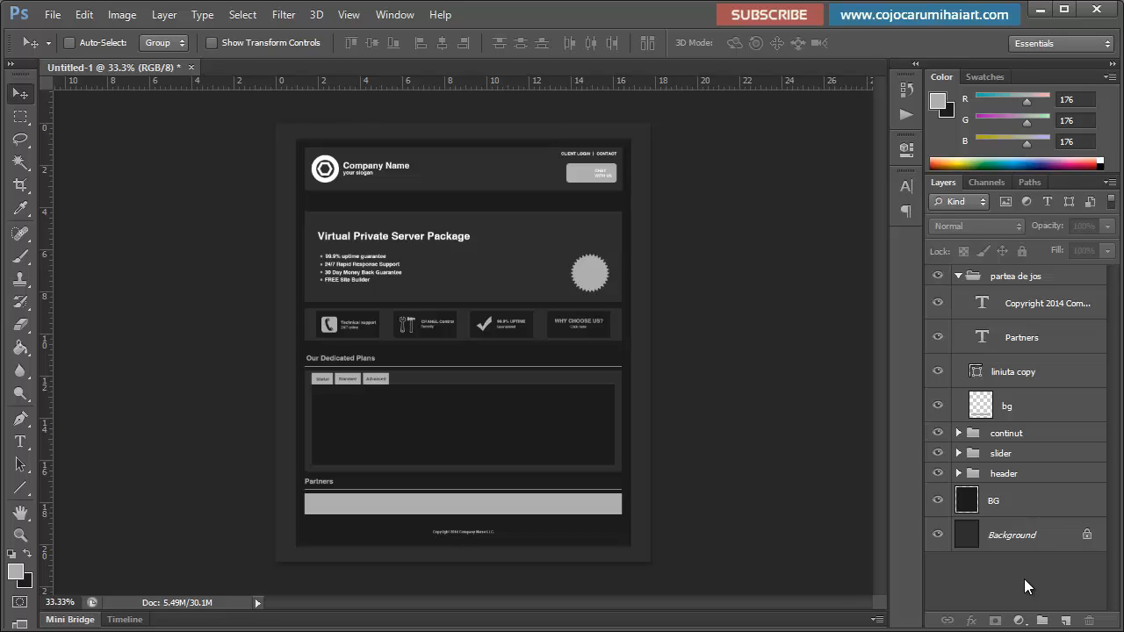
Step: Collapse the partea de jos group and create a new group named meniu above it
{"action": "left_click", "coordinate": [958, 275]}
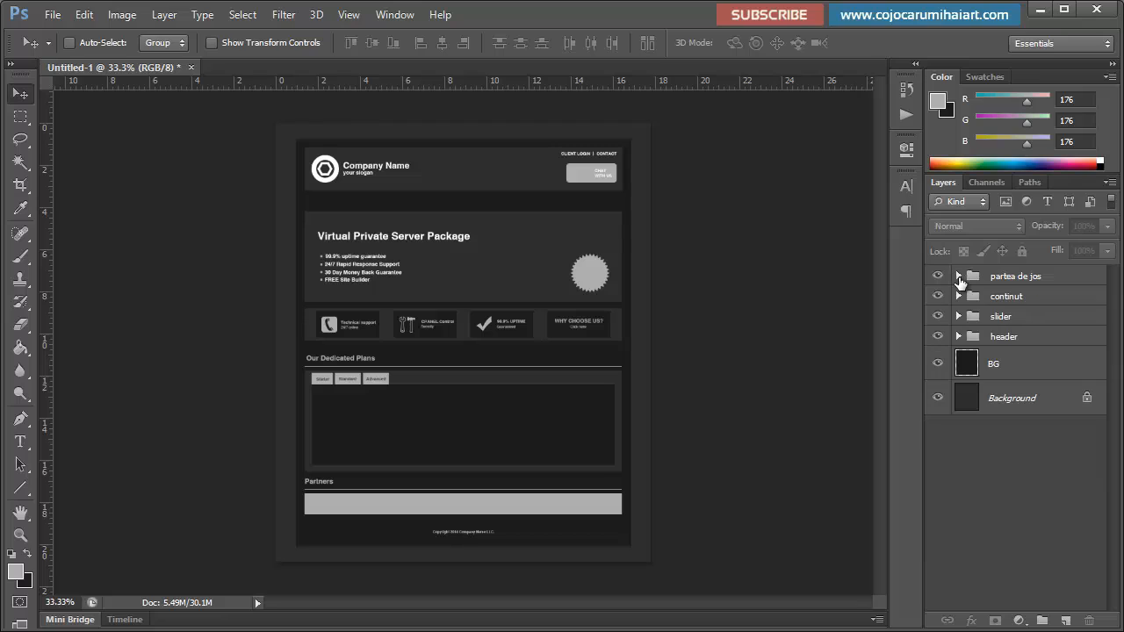
{"action": "left_click", "coordinate": [1016, 277]}
{"action": "left_click", "coordinate": [1043, 620]}
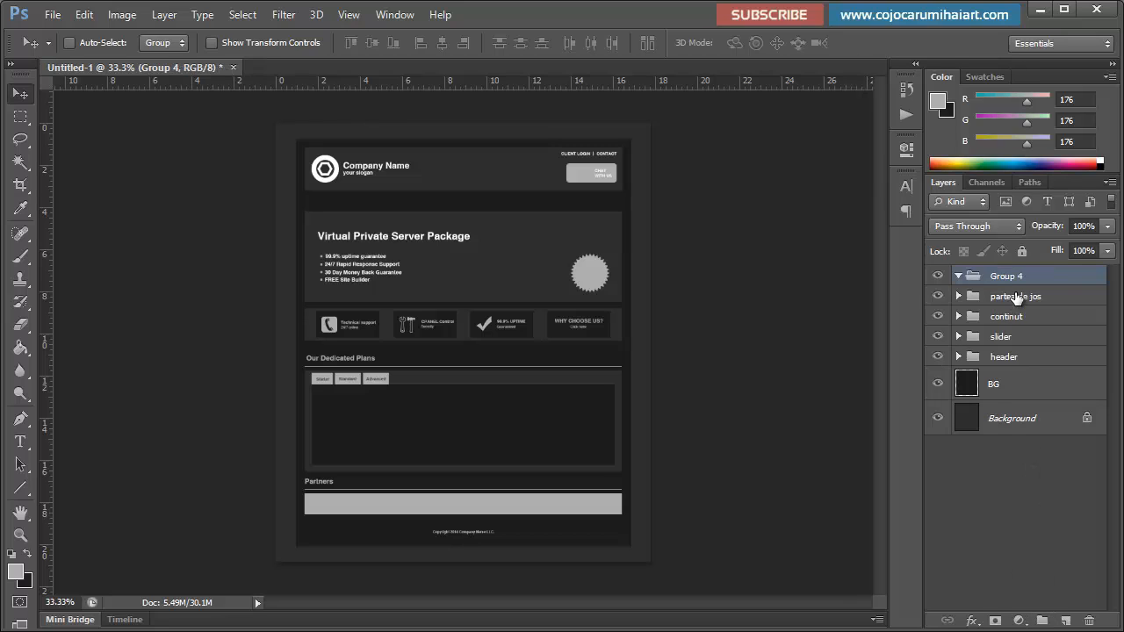
{"action": "double_click", "coordinate": [1010, 276]}
{"action": "type", "text": "menu"}
{"action": "type", "text": "niu"}
{"action": "key", "text": "Return"}
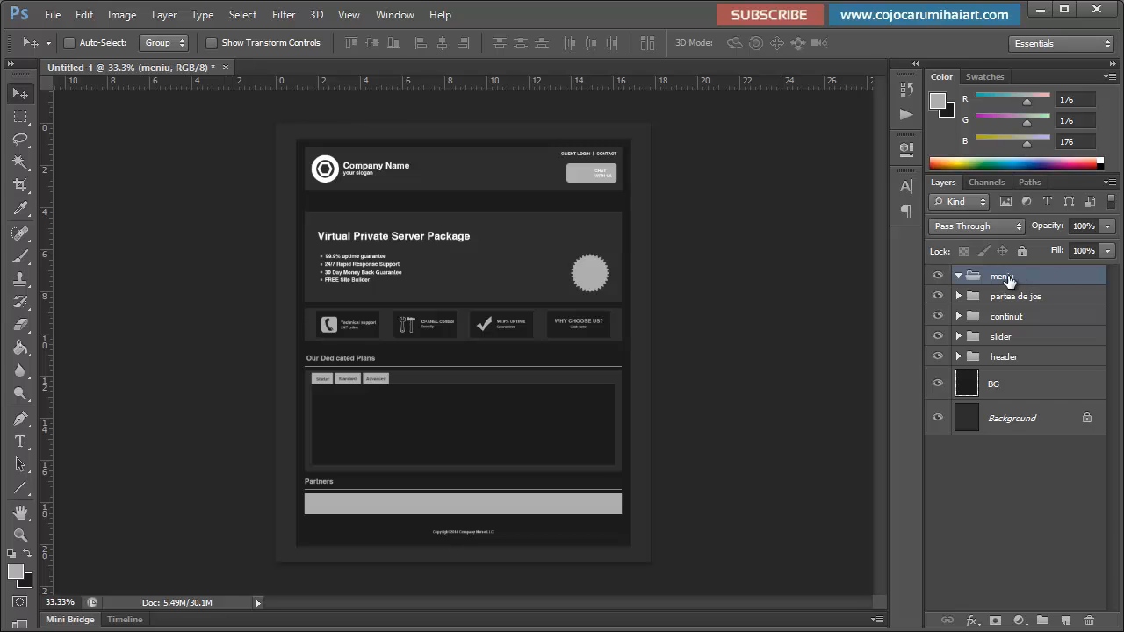
Step: Add the menu texts HOME and SHARED HOST in separate new layers of meniu, side by side between the header and the slider
{"action": "left_click", "coordinate": [1064, 621]}
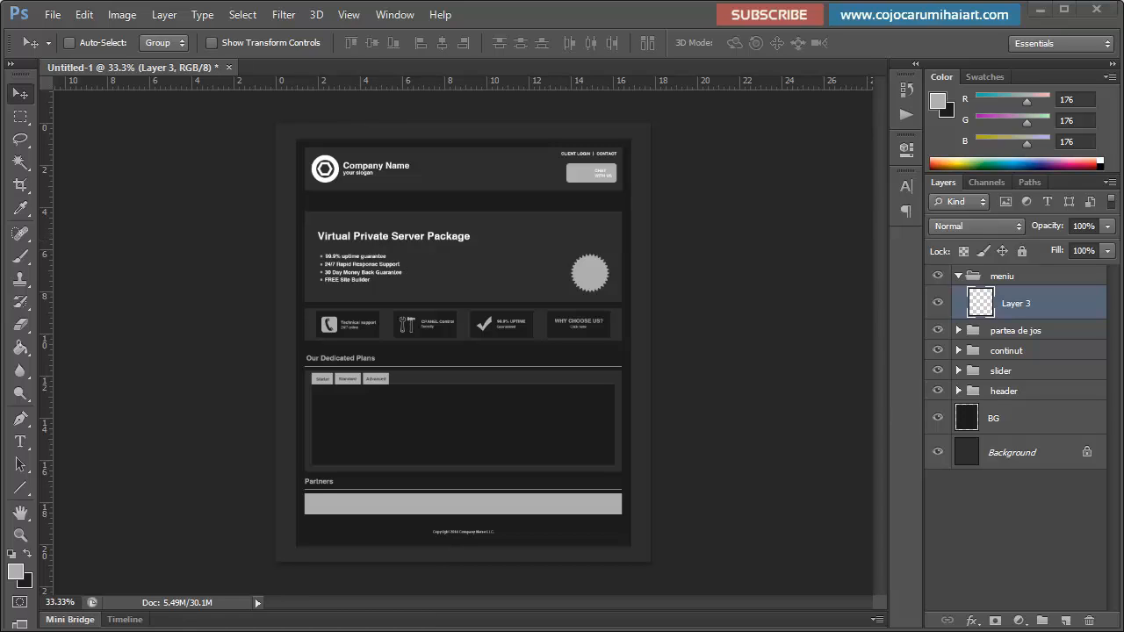
{"action": "key", "text": "t"}
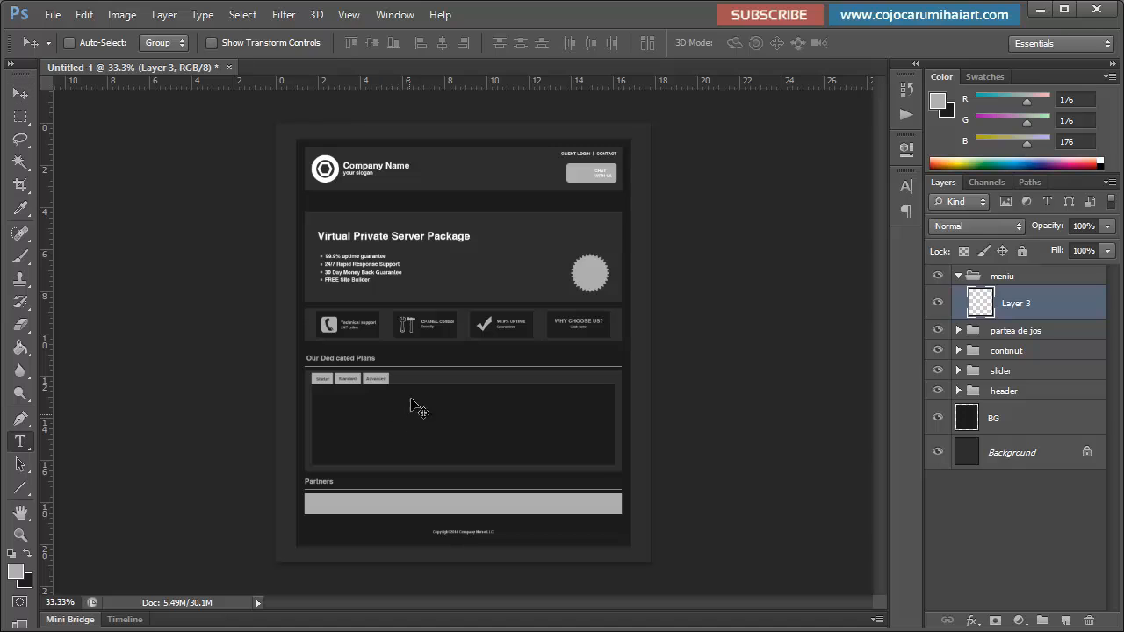
{"action": "left_click", "coordinate": [318, 203]}
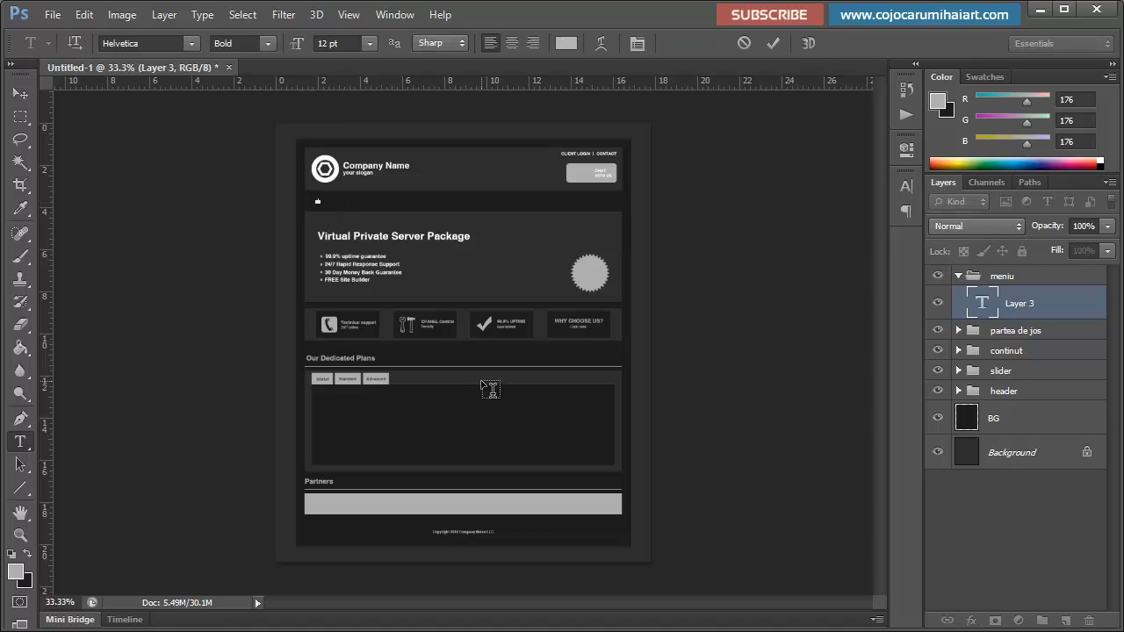
{"action": "type", "text": "HOME"}
{"action": "left_click", "coordinate": [1067, 621]}
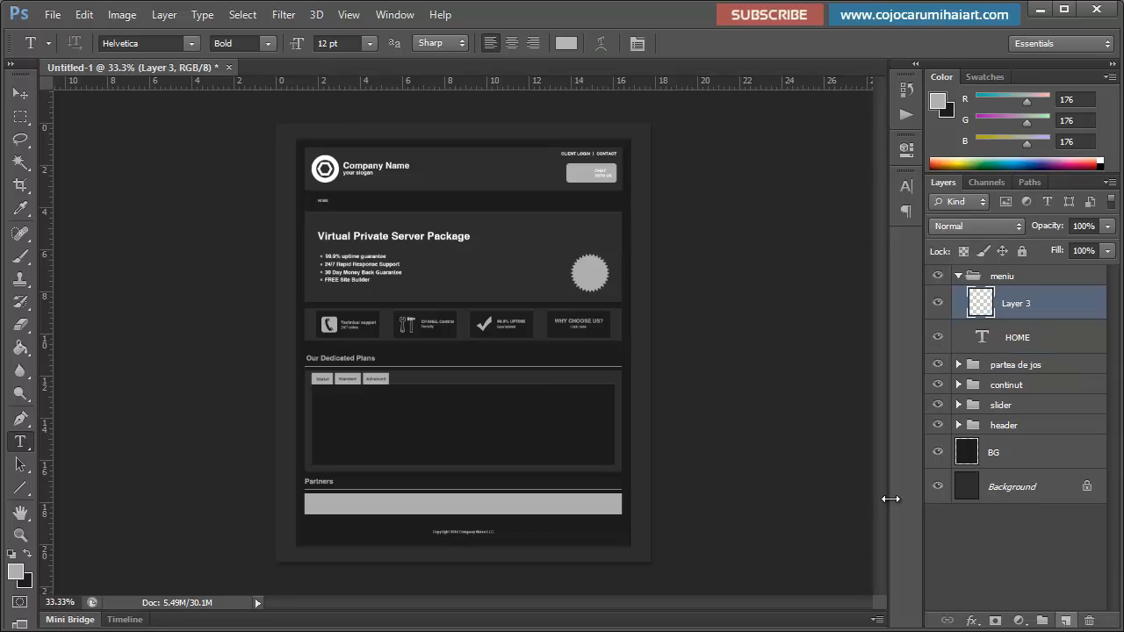
{"action": "left_click", "coordinate": [349, 210]}
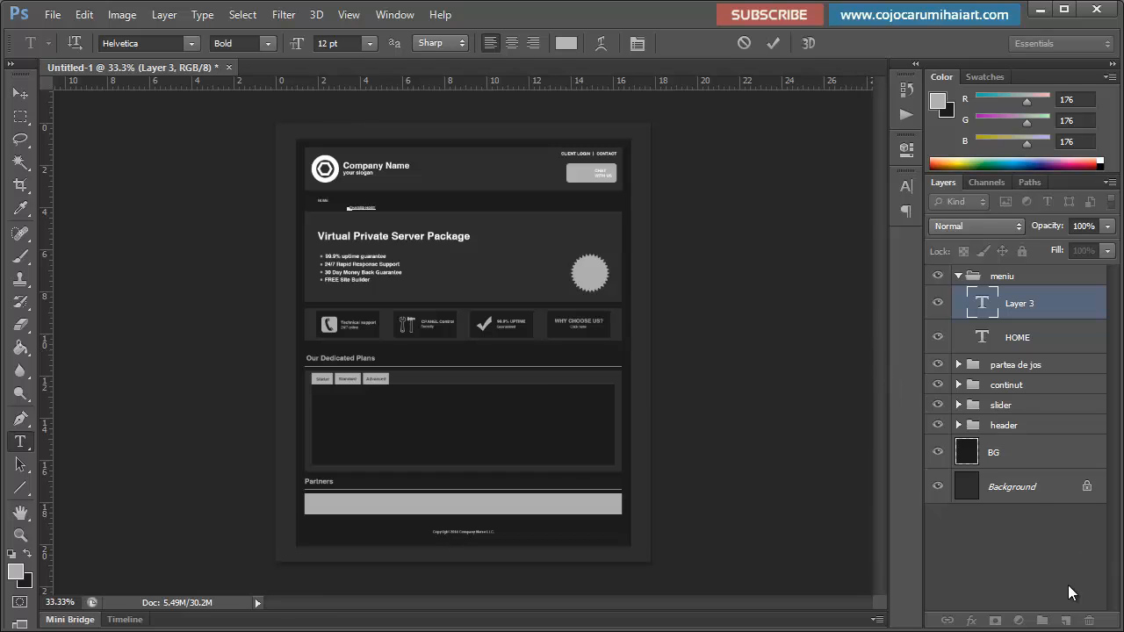
Step: Add the menu text RESSELER HOST in a new layer, to the right of SHARED HOST
{"action": "left_click", "coordinate": [1066, 621]}
{"action": "left_click", "coordinate": [409, 207]}
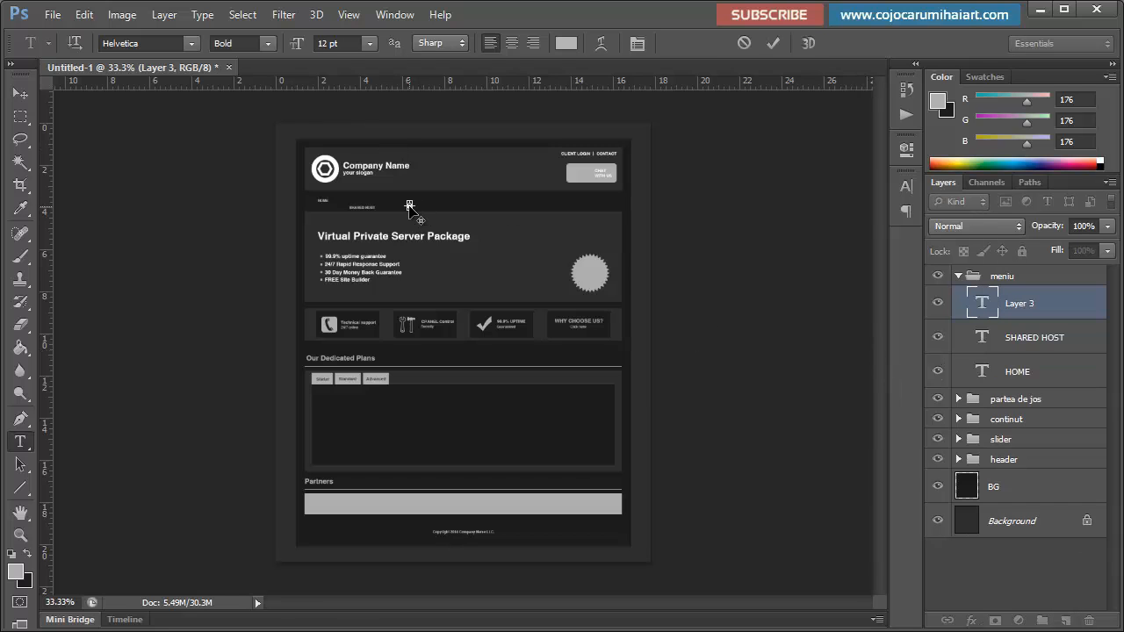
{"action": "key", "text": "ctrl+plus"}
{"action": "key", "text": "ctrl+plus"}
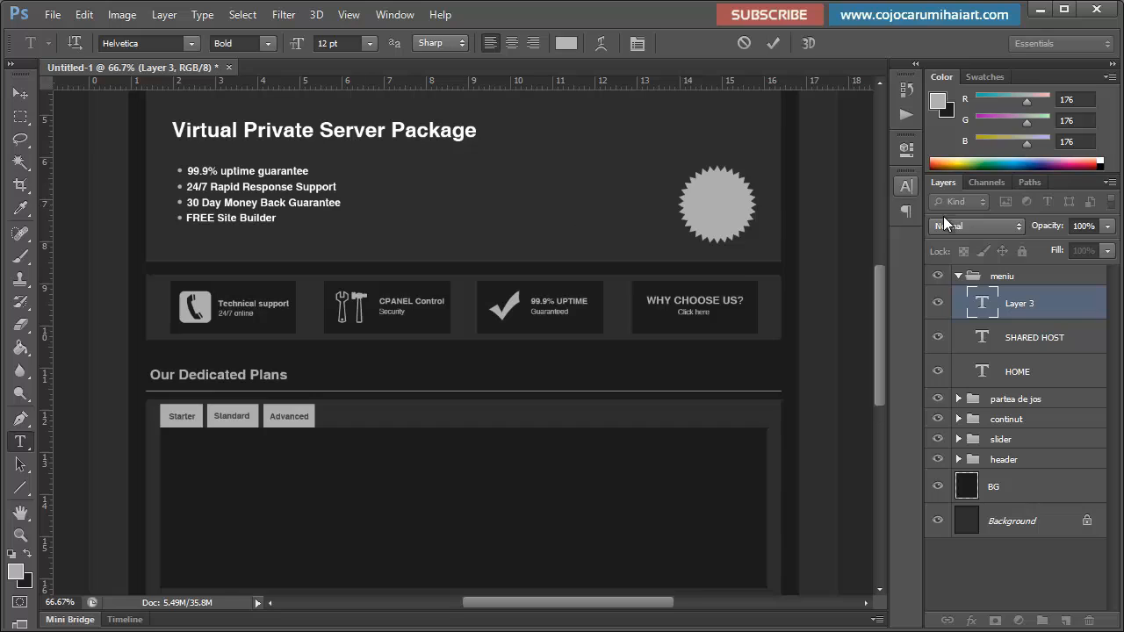
{"action": "left_click_drag", "start_coordinate": [881, 296], "coordinate": [867, 188]}
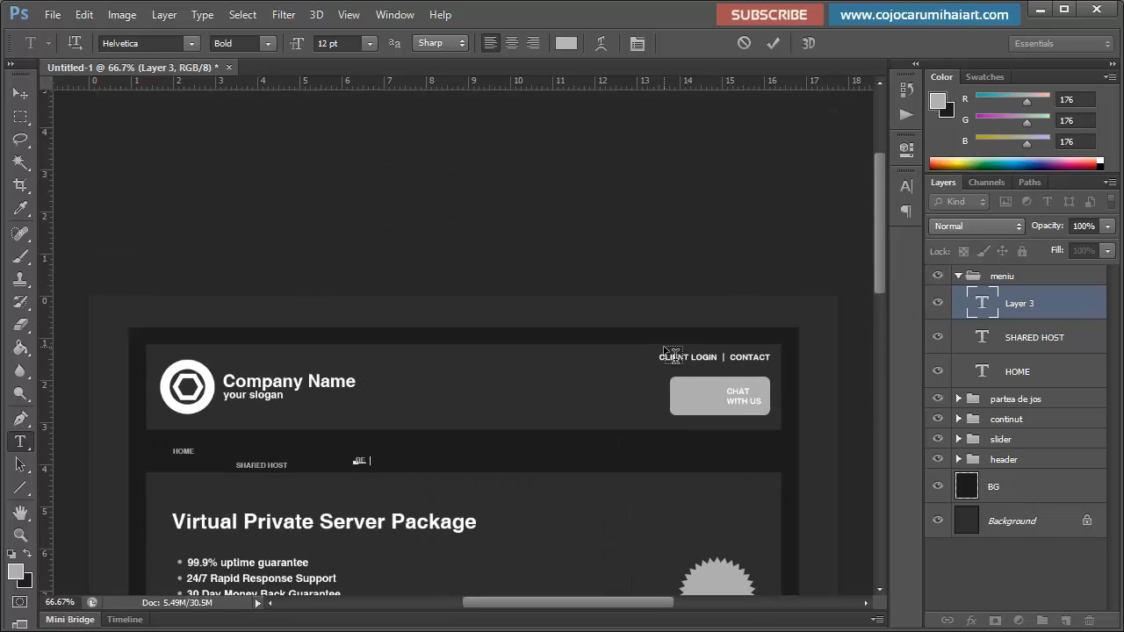
{"action": "type", "text": "SSELER HOST"}
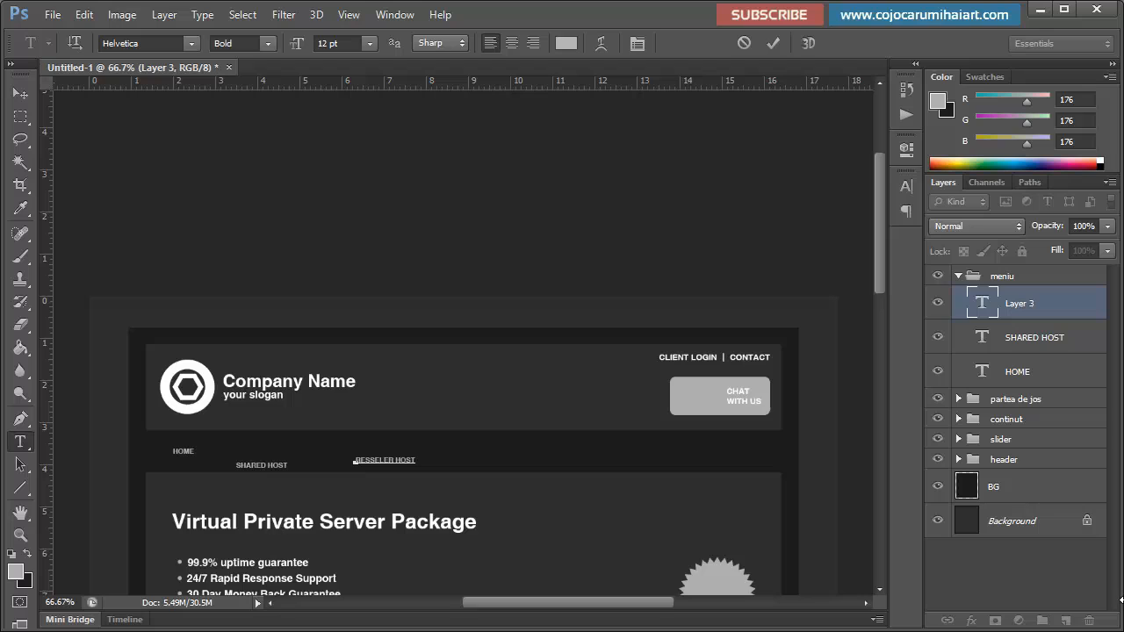
Step: Add the menu text SERVERS in a new layer, to the right of RESSELER HOST
{"action": "left_click", "coordinate": [1066, 621]}
{"action": "left_click", "coordinate": [445, 473]}
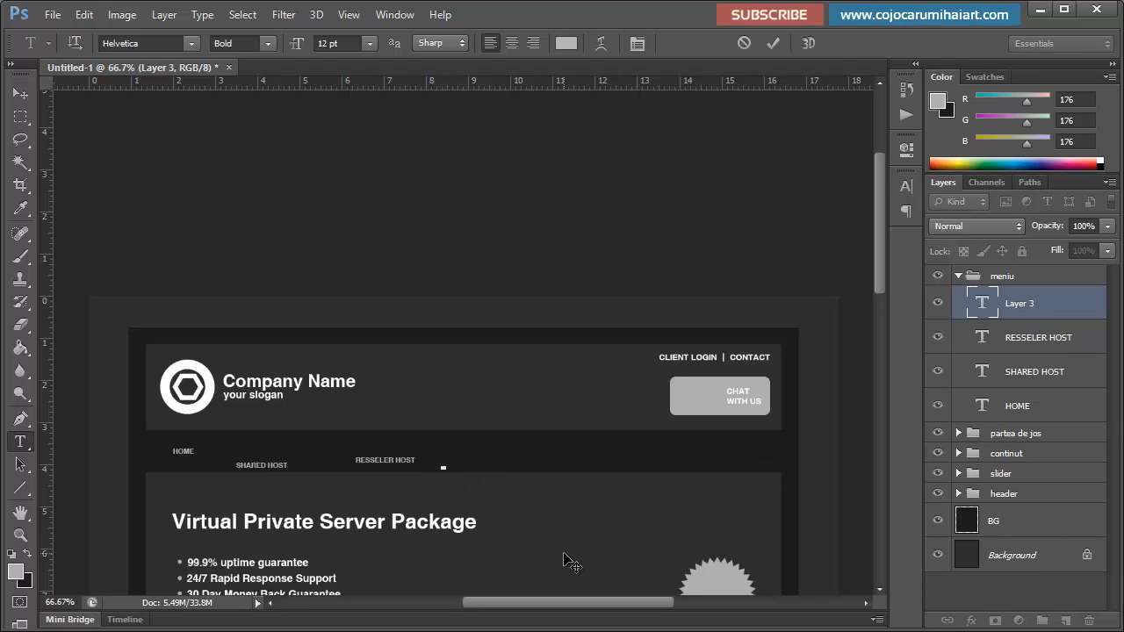
{"action": "type", "text": "SERVERS"}
Step: Add the menu text ABOUT US in a new layer, to the right of SERVERS
{"action": "left_click", "coordinate": [1066, 621]}
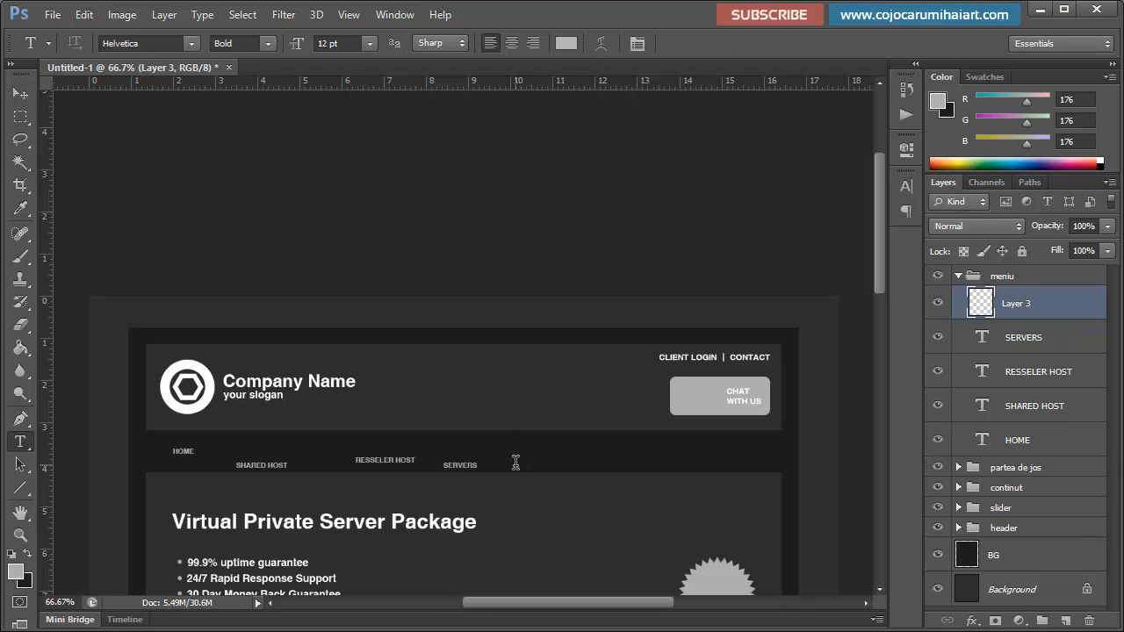
{"action": "left_click", "coordinate": [523, 458]}
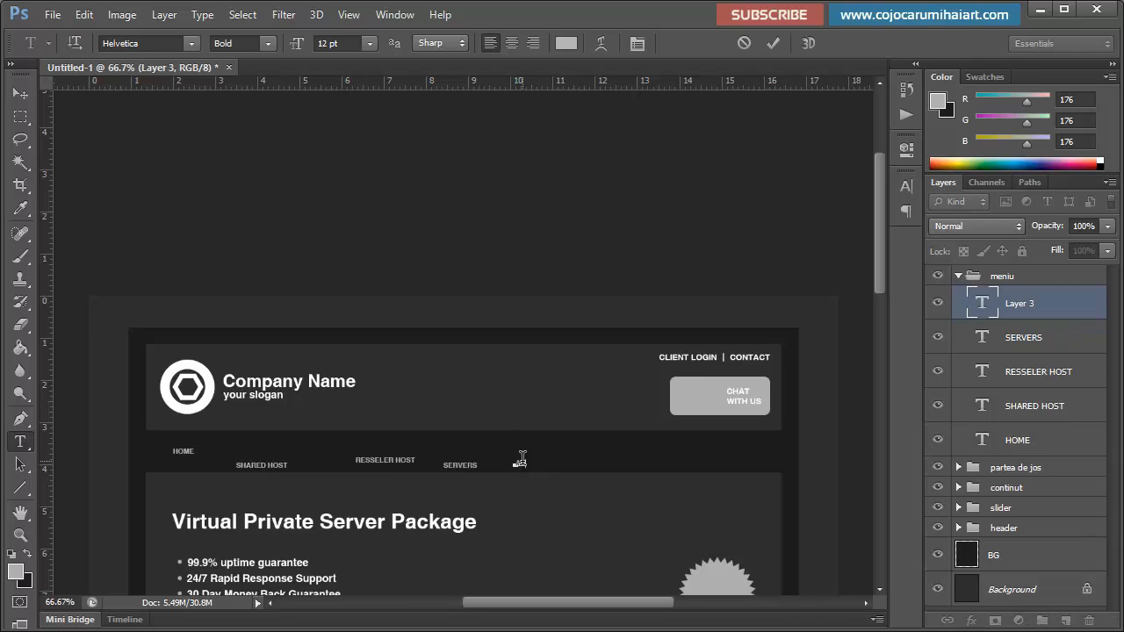
{"action": "type", "text": "ABOUT US"}
{"action": "key", "text": "BackSpace"}
{"action": "key", "text": "BackSpace"}
{"action": "key", "text": "BackSpace"}
{"action": "type", "text": "US"}
Step: Add the menu text GET STARTED in a new layer, to the right of ABOUT US, and commit it
{"action": "left_click", "coordinate": [1066, 621]}
{"action": "left_click", "coordinate": [589, 463]}
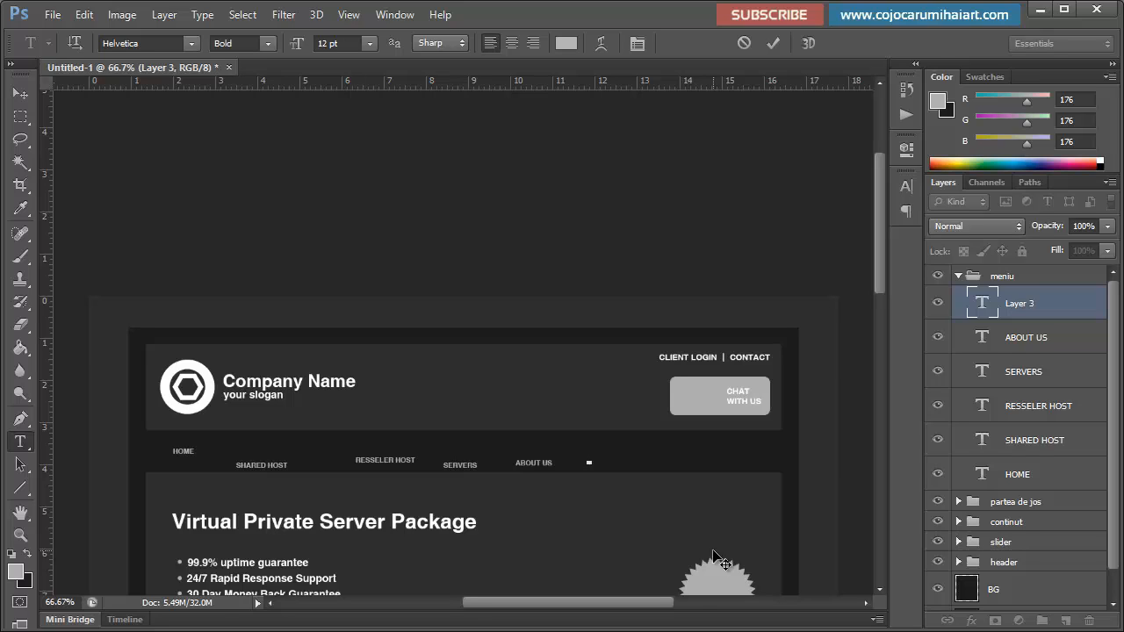
{"action": "type", "text": "GET STARD"}
{"action": "type", "text": "D"}
{"action": "left_click", "coordinate": [20, 92]}
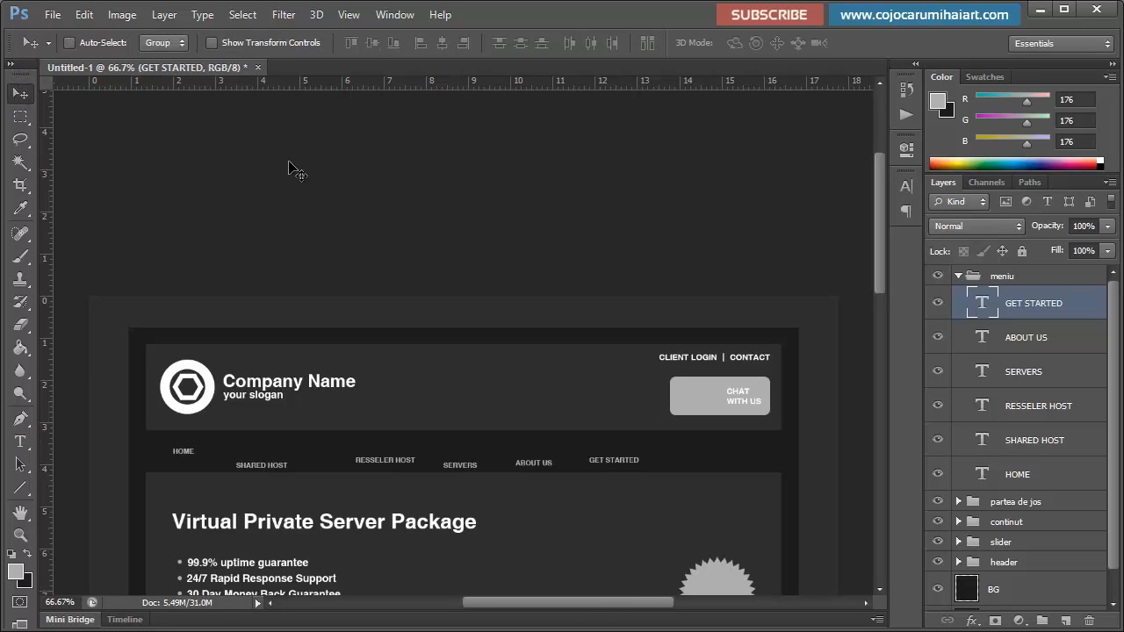
Step: Set the font size of all six menu texts to 18 pt and align them on their vertical centres
{"action": "left_click", "coordinate": [1027, 339], "text": "shift"}
{"action": "left_click", "coordinate": [1038, 374], "text": "shift"}
{"action": "left_click", "coordinate": [1046, 406], "text": "shift"}
{"action": "left_click", "coordinate": [1050, 443], "text": "shift"}
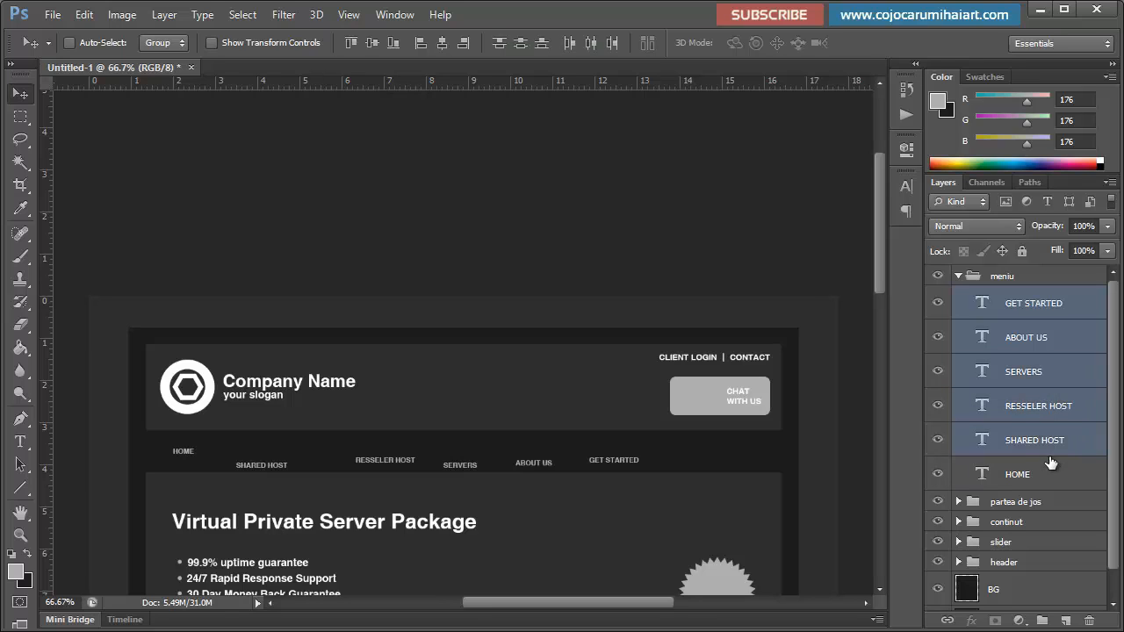
{"action": "left_click", "coordinate": [1051, 463], "text": "shift"}
{"action": "left_click", "coordinate": [905, 187]}
{"action": "left_click", "coordinate": [781, 222]}
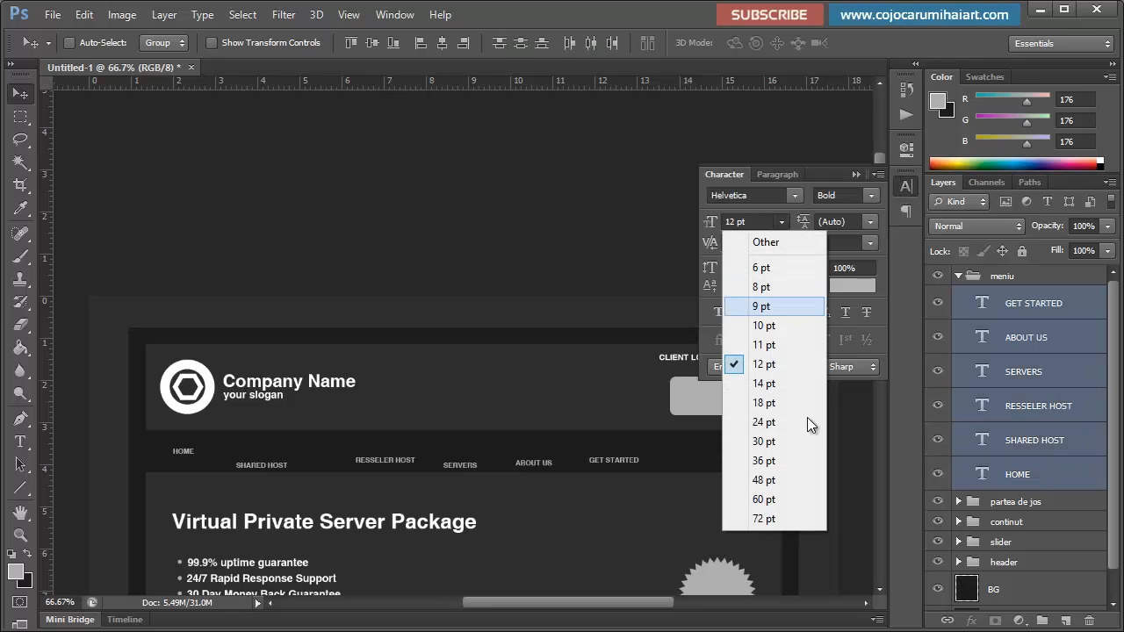
{"action": "left_click", "coordinate": [780, 421]}
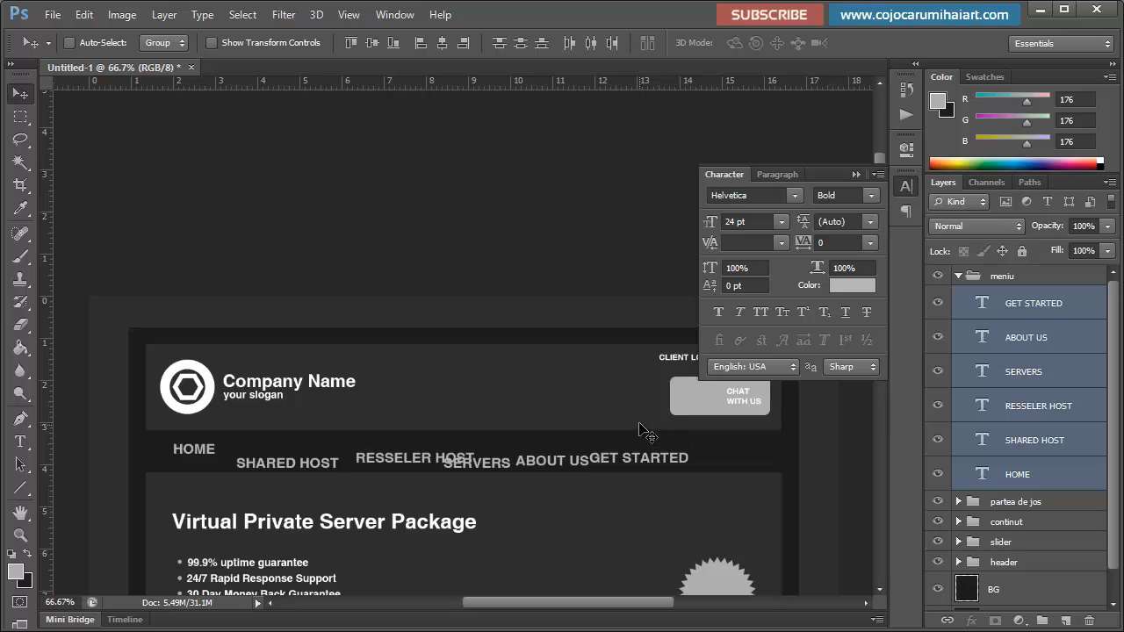
{"action": "left_click", "coordinate": [780, 222]}
{"action": "left_click", "coordinate": [786, 404]}
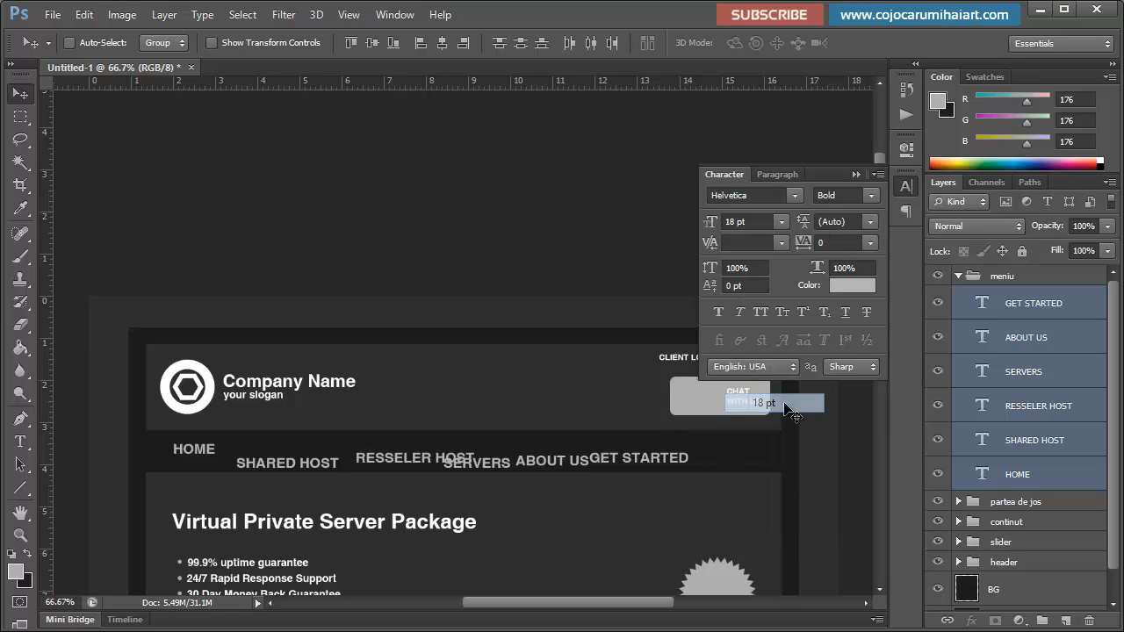
{"action": "left_click", "coordinate": [855, 175]}
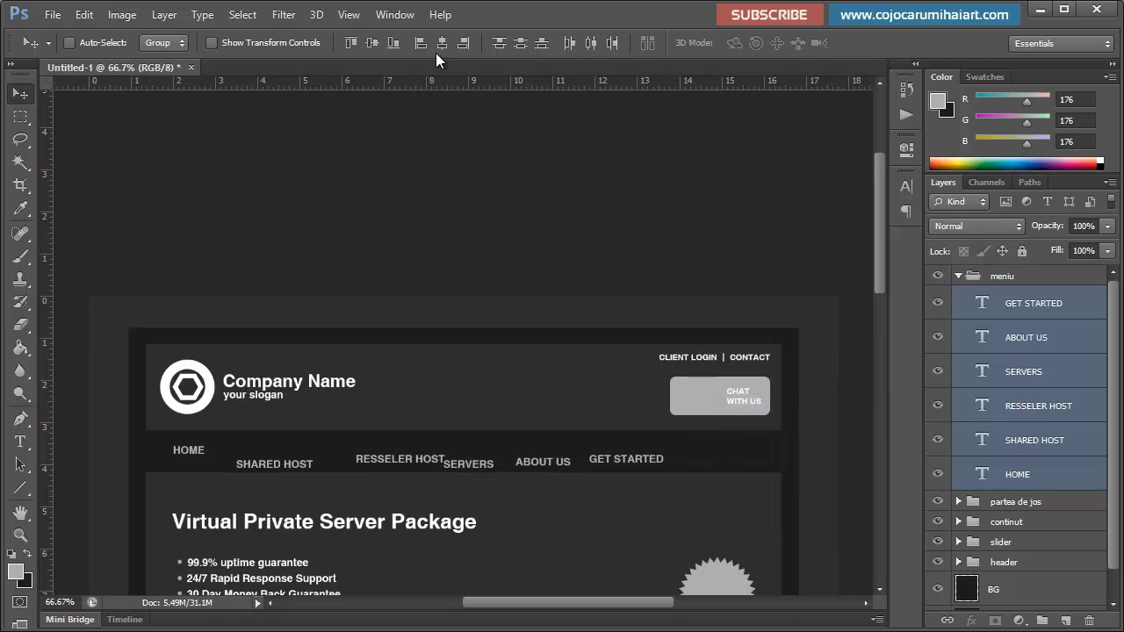
{"action": "left_click", "coordinate": [372, 42]}
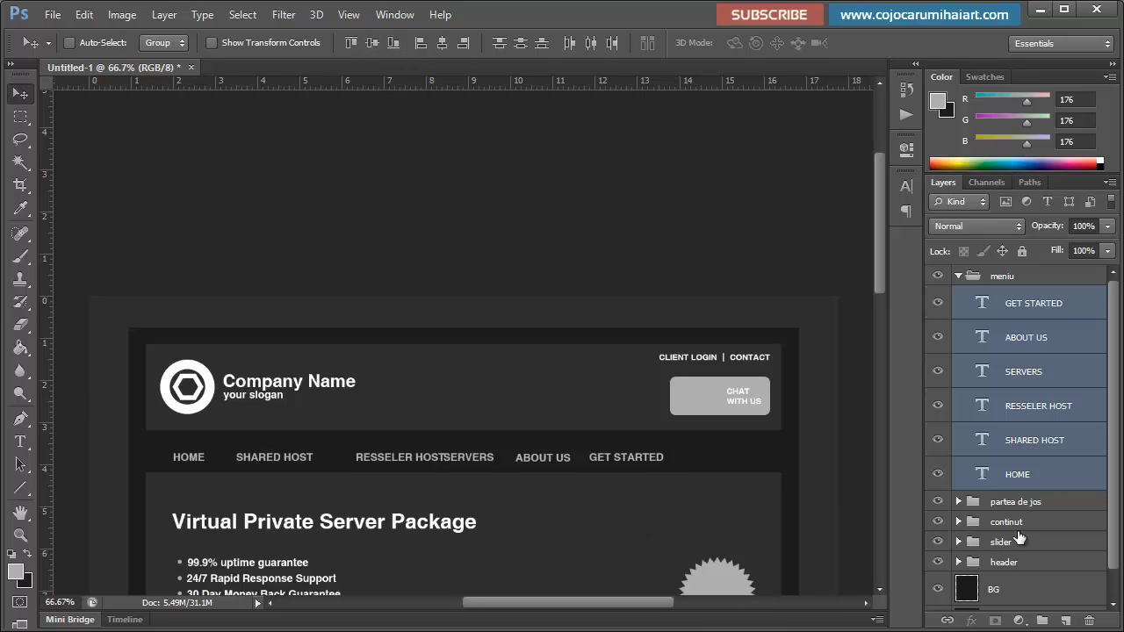
Step: Move the SHARED HOST menu text left so it sits closer to HOME
{"action": "left_click", "coordinate": [1066, 476]}
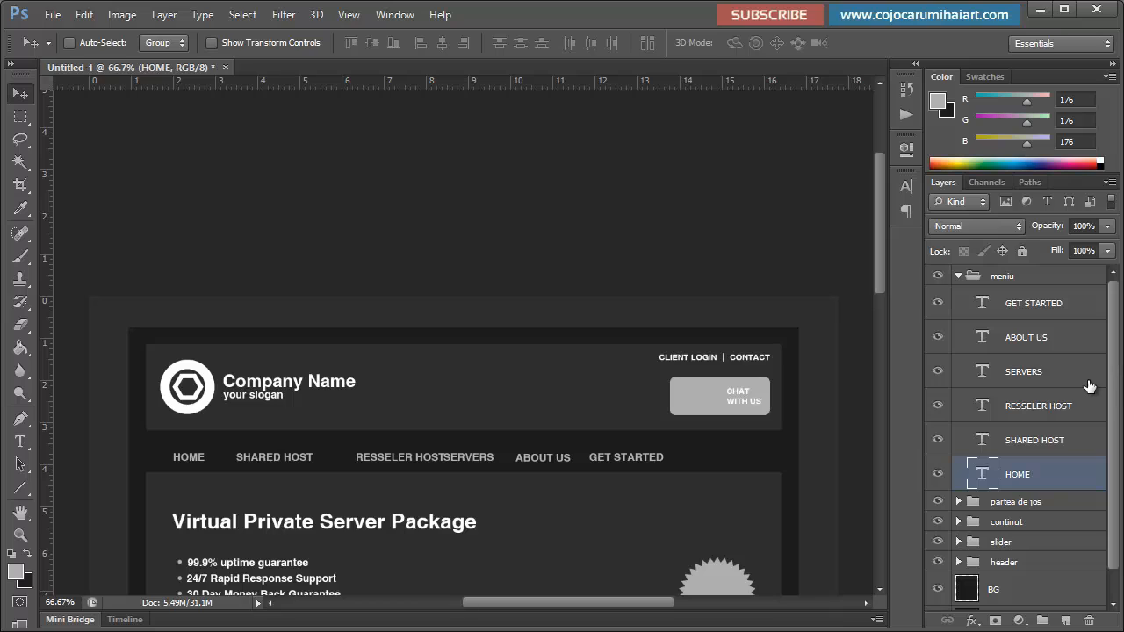
{"action": "left_click", "coordinate": [1039, 451]}
{"action": "key", "text": "shift+Left"}
{"action": "key", "text": "shift+Left"}
{"action": "key", "text": "shift+Left"}
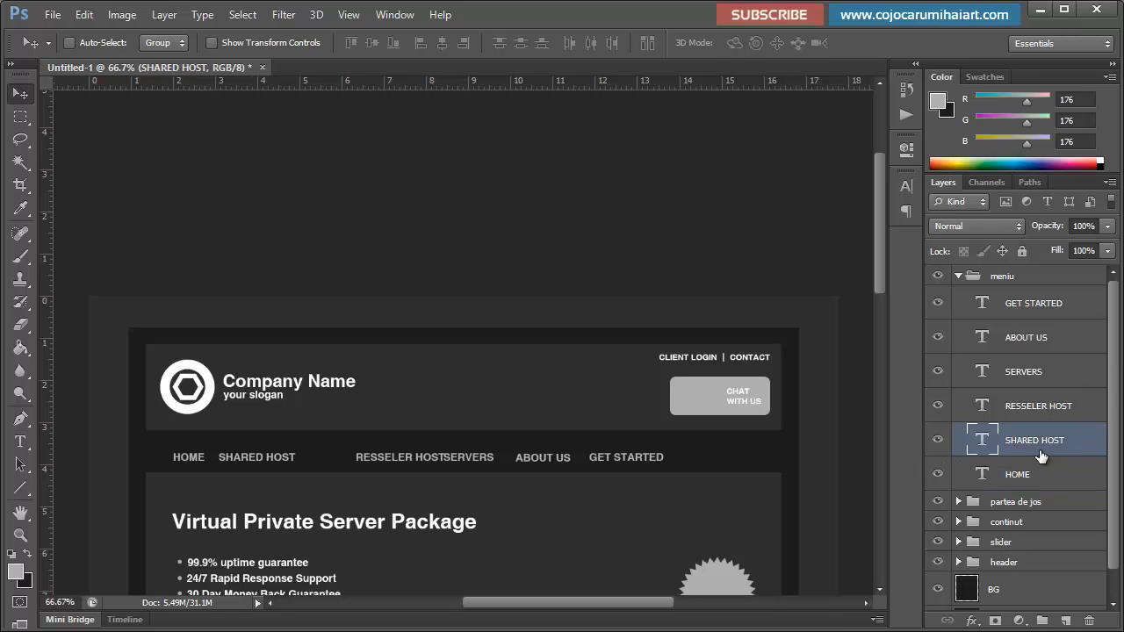
Step: Move the RESSELER HOST menu text left so it follows SHARED HOST with a small gap
{"action": "left_click", "coordinate": [1054, 406]}
{"action": "key", "text": "shift+Left"}
{"action": "key", "text": "shift+Left"}
{"action": "key", "text": "shift+Left"}
{"action": "key", "text": "shift+Left"}
{"action": "key", "text": "shift+Left"}
{"action": "key", "text": "shift+Left"}
{"action": "key", "text": "shift+Left"}
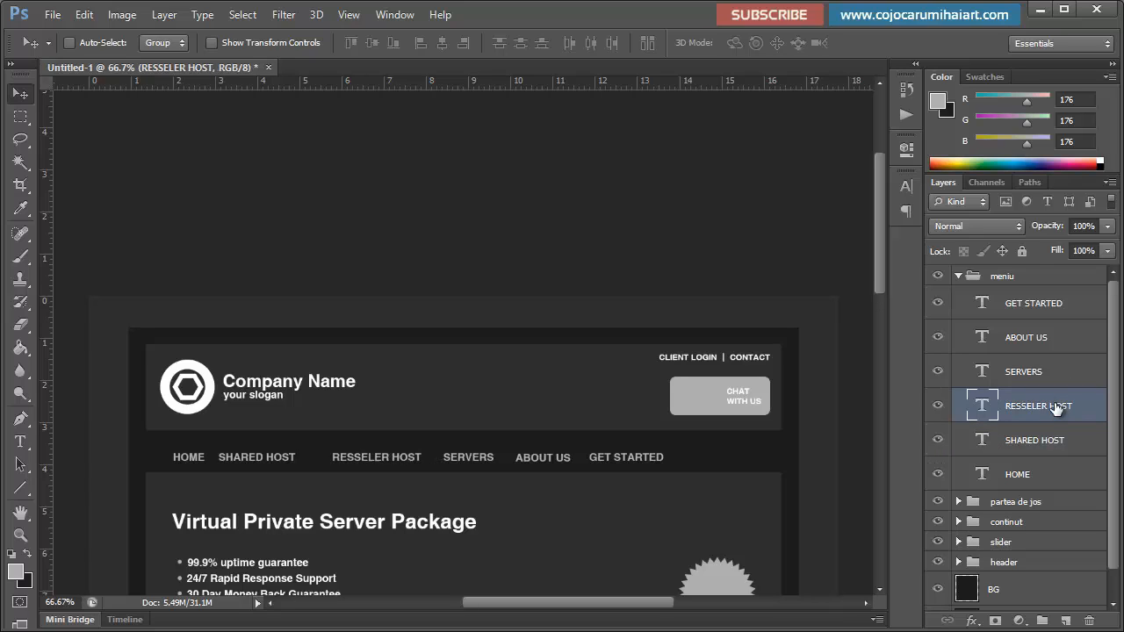
{"action": "key", "text": "shift+Left"}
Step: Move the SERVERS menu text left so it follows RESSELER HOST with a similar small gap
{"action": "left_click", "coordinate": [1019, 388]}
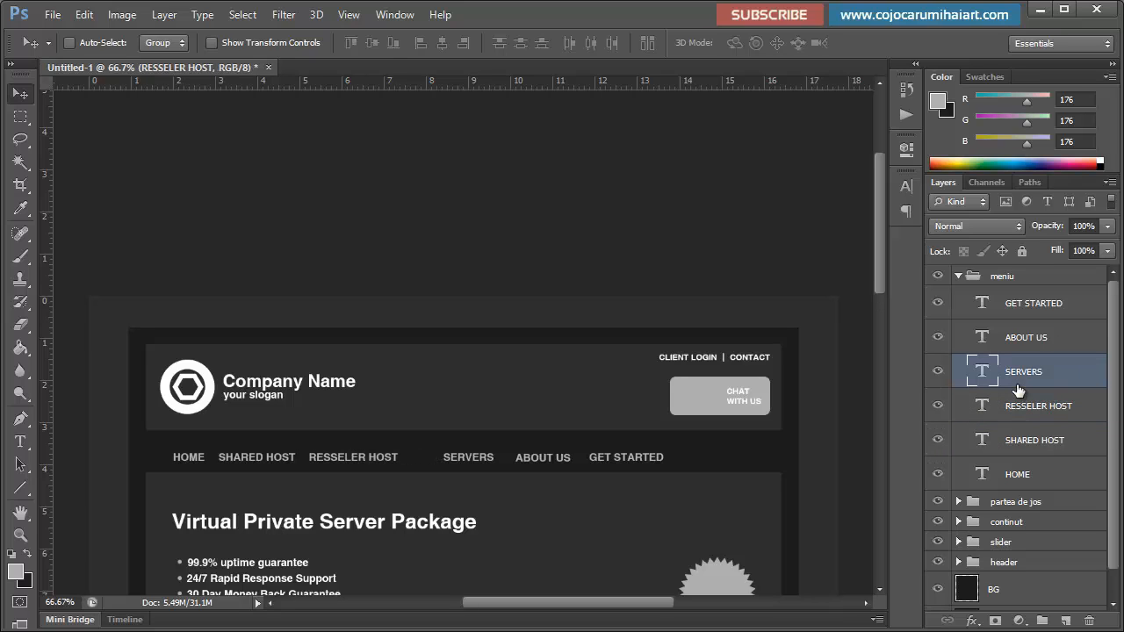
{"action": "key", "text": "shift+Left"}
{"action": "key", "text": "shift+Left"}
{"action": "key", "text": "shift+Left"}
{"action": "key", "text": "shift+Left"}
{"action": "key", "text": "shift+Left"}
Step: Move the ABOUT US menu text left so it follows SERVERS with a similar small gap
{"action": "left_click", "coordinate": [1054, 344]}
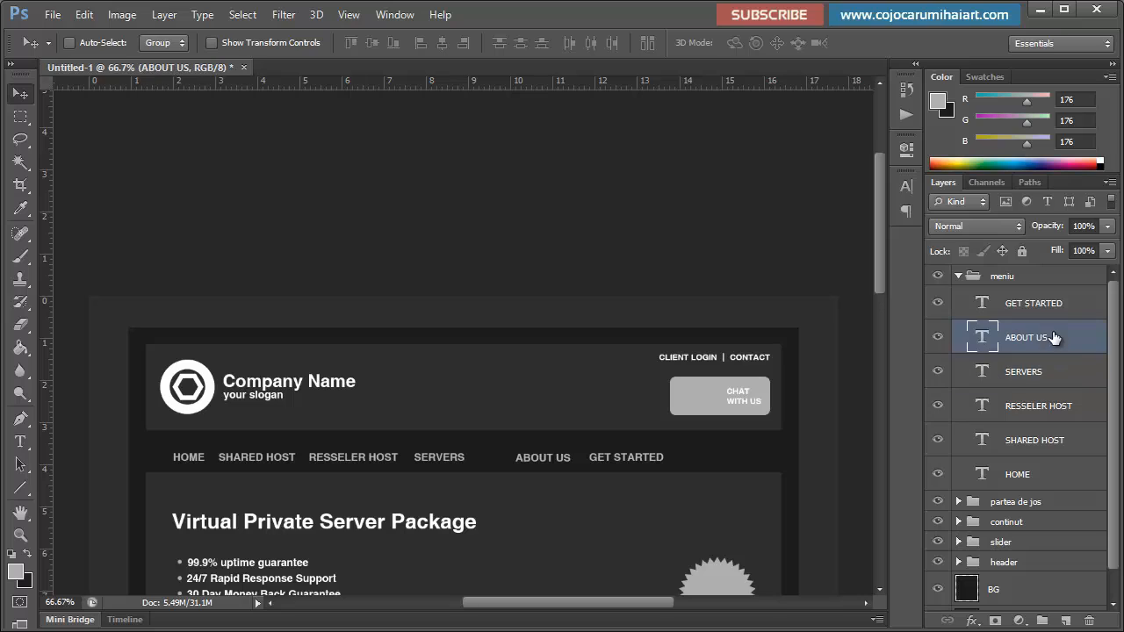
{"action": "key", "text": "shift+Left"}
{"action": "key", "text": "shift+Left"}
{"action": "key", "text": "shift+Left"}
{"action": "key", "text": "shift+Left"}
{"action": "key", "text": "shift+Left"}
{"action": "key", "text": "shift+Left"}
Step: Shift the GET STARTED menu text horizontally until it follows ABOUT US with a gap similar to the other menu items
{"action": "left_click", "coordinate": [1052, 307]}
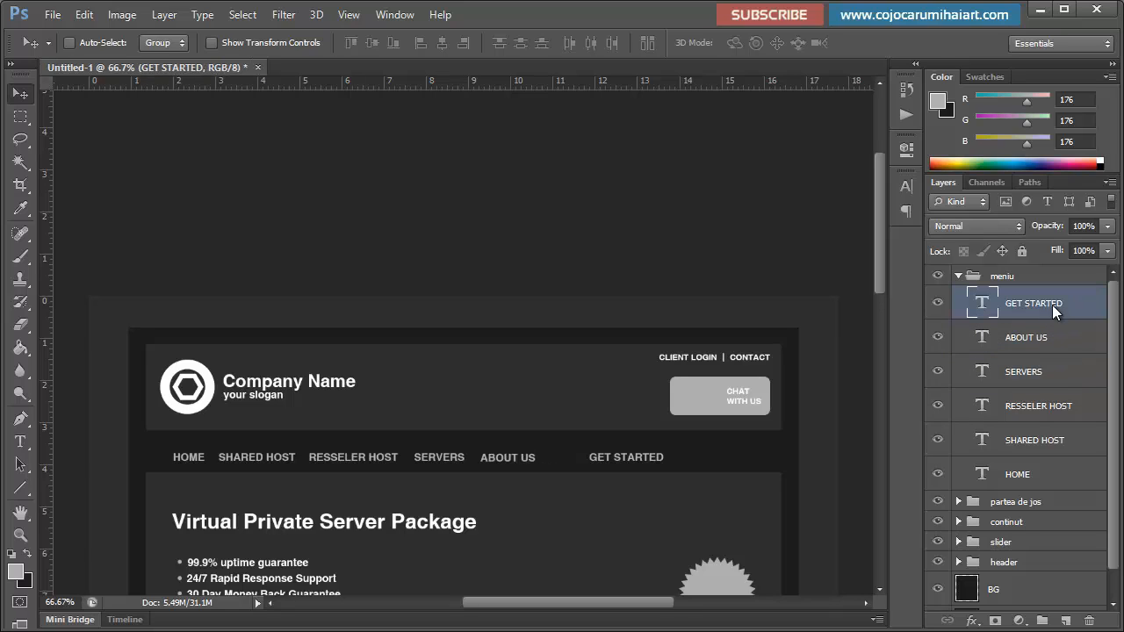
{"action": "key", "text": "shift+Left"}
{"action": "key", "text": "shift+Left"}
{"action": "key", "text": "shift+Left"}
{"action": "key", "text": "shift+Left"}
{"action": "key", "text": "shift+Left"}
{"action": "key", "text": "shift+Left"}
{"action": "key", "text": "shift+Right"}
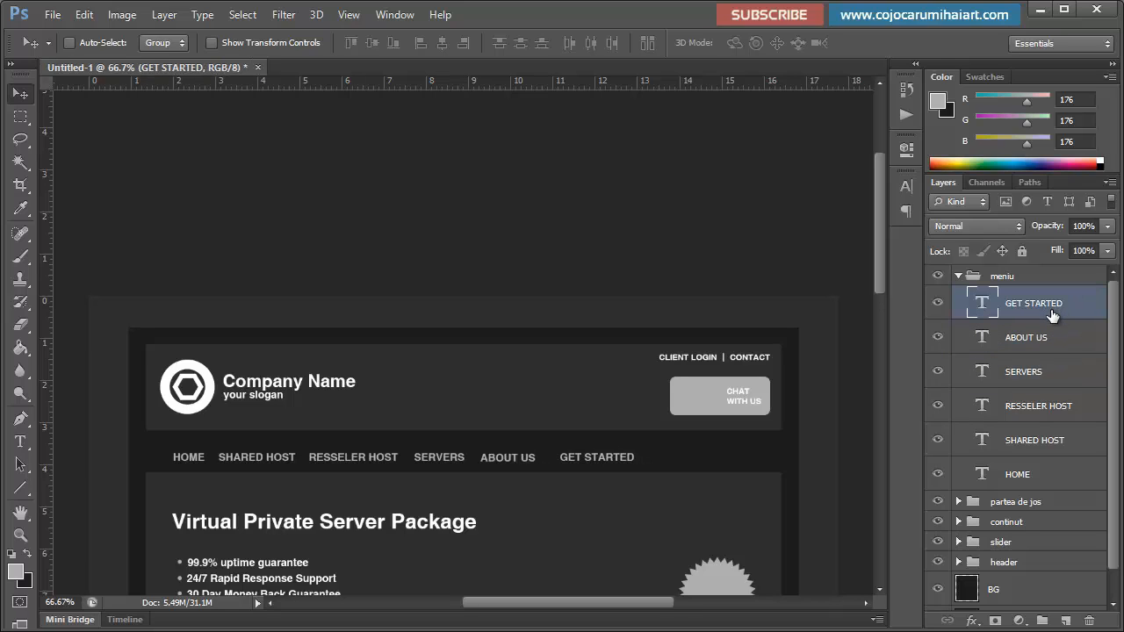
{"action": "key", "text": "shift+Right"}
{"action": "key", "text": "shift+Right"}
{"action": "key", "text": "shift+Right"}
{"action": "key", "text": "shift+Right"}
{"action": "key", "text": "shift+Right"}
{"action": "key", "text": "shift+Right"}
{"action": "key", "text": "shift+Right"}
{"action": "key", "text": "shift+Right"}
{"action": "key", "text": "shift+Right"}
{"action": "key", "text": "shift+Right"}
{"action": "key", "text": "shift+Right"}
{"action": "key", "text": "shift+Right"}
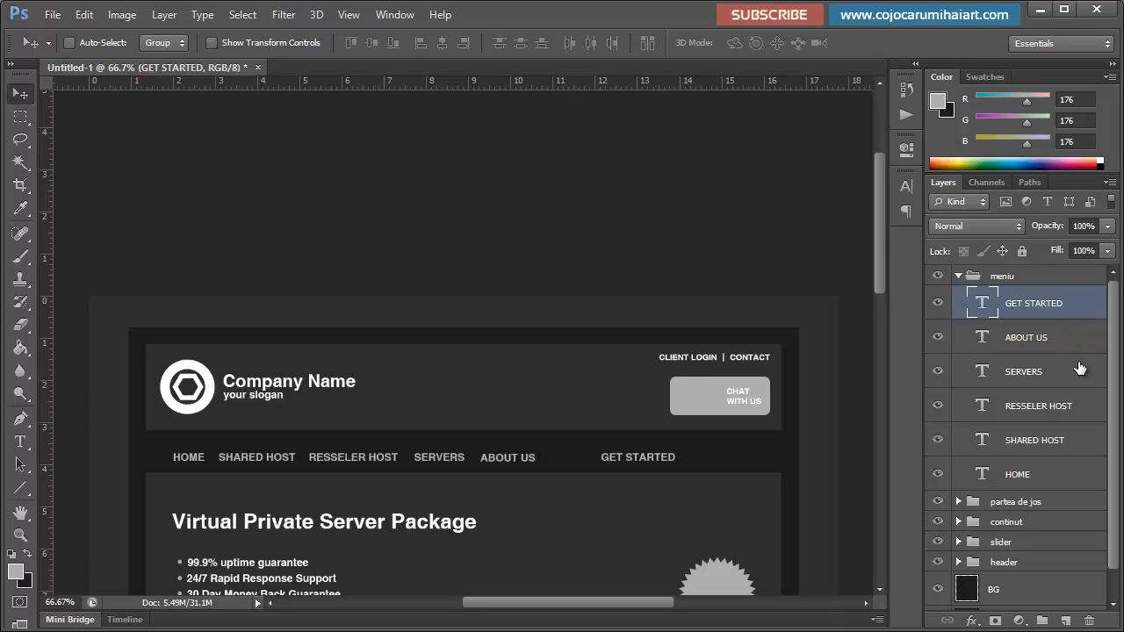
{"action": "key", "text": "shift+Left"}
{"action": "key", "text": "shift+Left"}
{"action": "key", "text": "shift+Left"}
{"action": "key", "text": "shift+Left"}
{"action": "key", "text": "shift+Left"}
{"action": "key", "text": "shift+Left"}
{"action": "key", "text": "shift+Left"}
{"action": "key", "text": "shift+Left"}
{"action": "key", "text": "shift+Left"}
{"action": "key", "text": "shift+Left"}
{"action": "key", "text": "shift+Left"}
{"action": "key", "text": "shift+Left"}
{"action": "key", "text": "shift+Left"}
{"action": "key", "text": "shift+Left"}
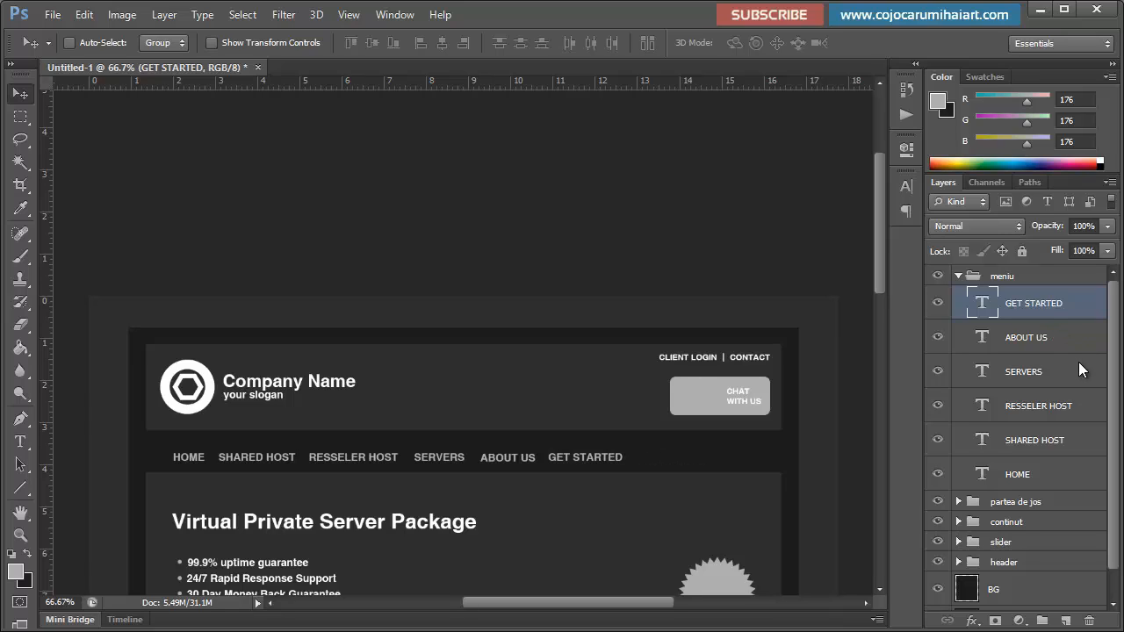
{"action": "key", "text": "shift+Right"}
Step: Collapse the meniu group and move the whole menu left so HOME starts near the header box's left edge
{"action": "left_click", "coordinate": [958, 276]}
{"action": "key", "text": "shift+Left"}
{"action": "key", "text": "shift+Left"}
{"action": "key", "text": "shift+Left"}
{"action": "key", "text": "shift+Left"}
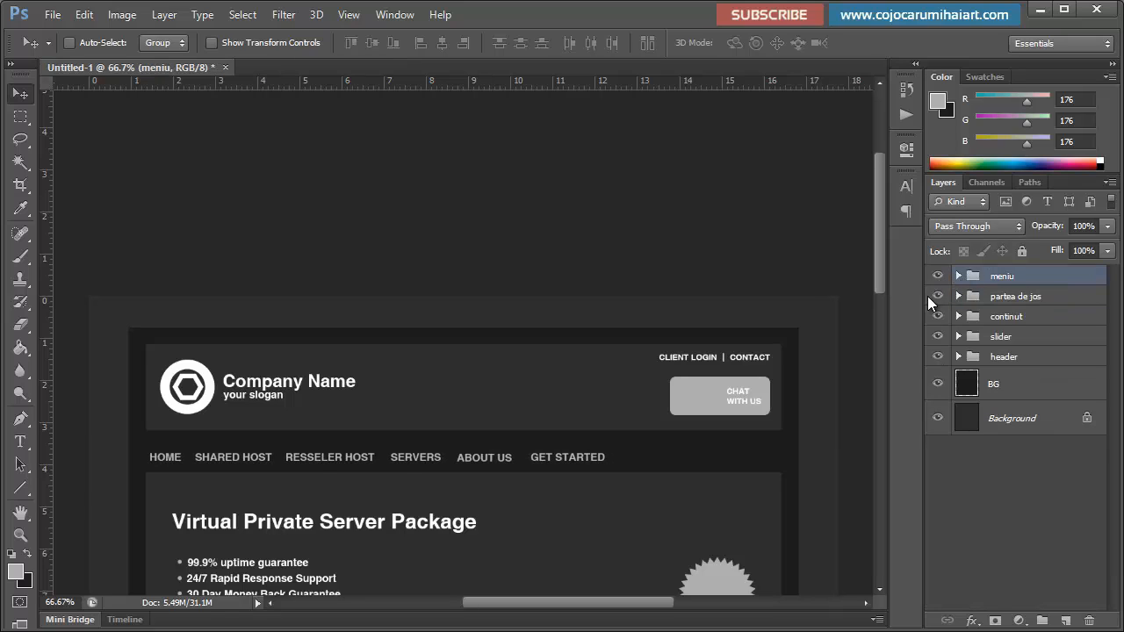
Step: Adjust the meniu group's vertical position so the menu sits slightly lower in the gap between the header and the slider
{"action": "key", "text": "shift+Up"}
{"action": "key", "text": "shift+Down"}
{"action": "key", "text": "Up"}
{"action": "key", "text": "Up"}
{"action": "key", "text": "Up"}
{"action": "key", "text": "Up"}
{"action": "key", "text": "Up"}
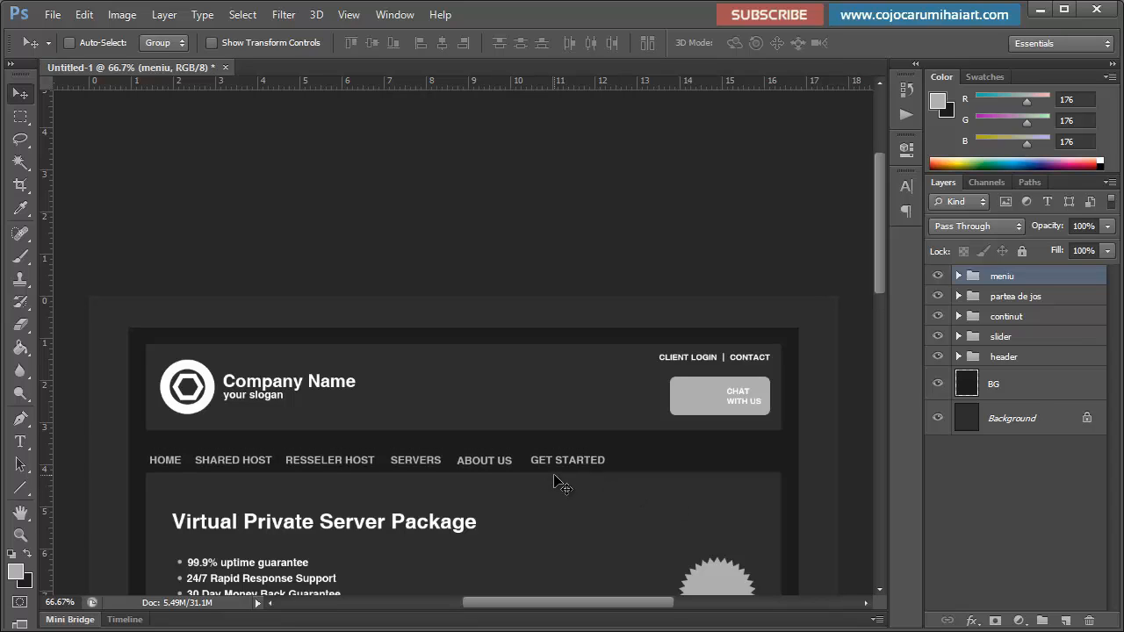
{"action": "key", "text": "Down"}
{"action": "key", "text": "Down"}
{"action": "key", "text": "Down"}
{"action": "key", "text": "Down"}
{"action": "key", "text": "Down"}
{"action": "key", "text": "Down"}
{"action": "key", "text": "Down"}
{"action": "key", "text": "Down"}
{"action": "key", "text": "Down"}
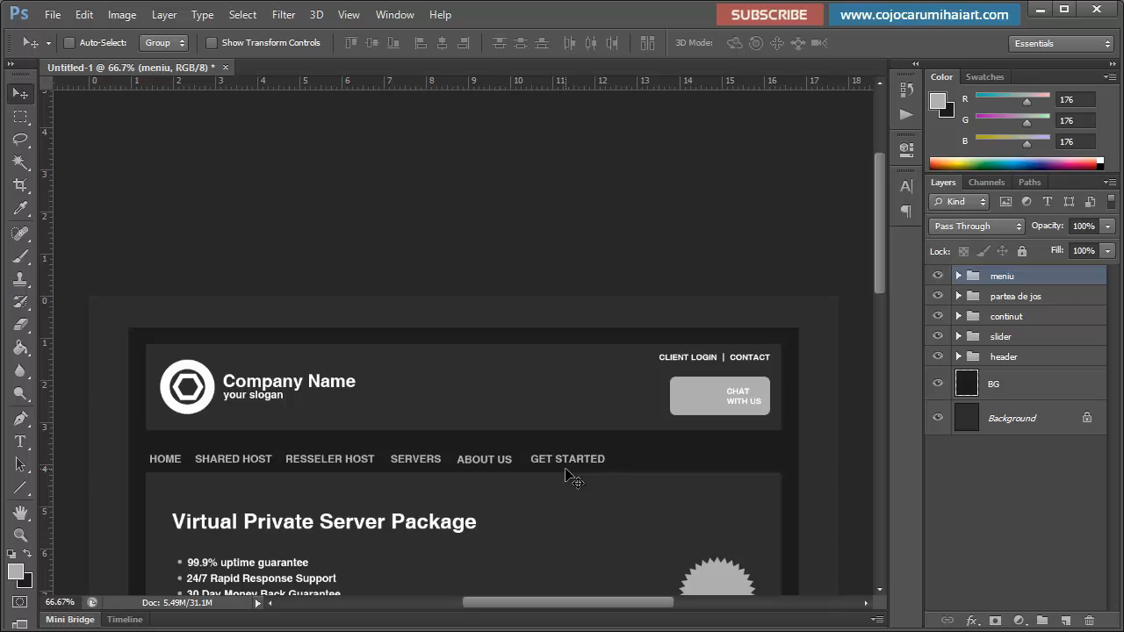
Step: View the whole page layout and deselect all layers
{"action": "key", "text": "ctrl+minus"}
{"action": "key", "text": "ctrl+minus"}
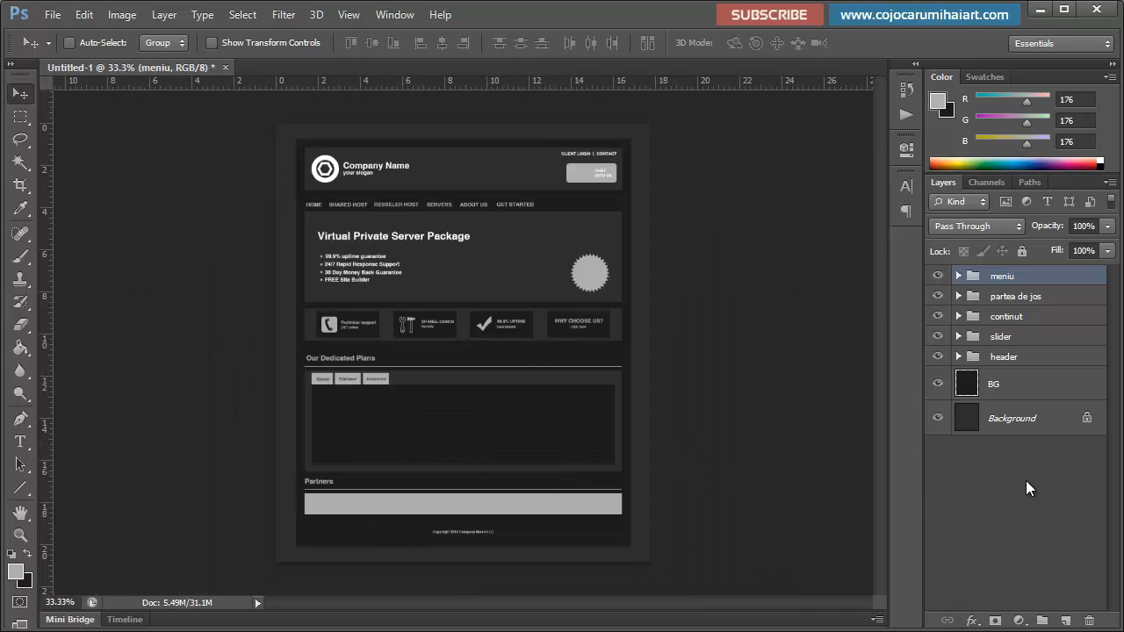
{"action": "left_click", "coordinate": [1017, 530]}
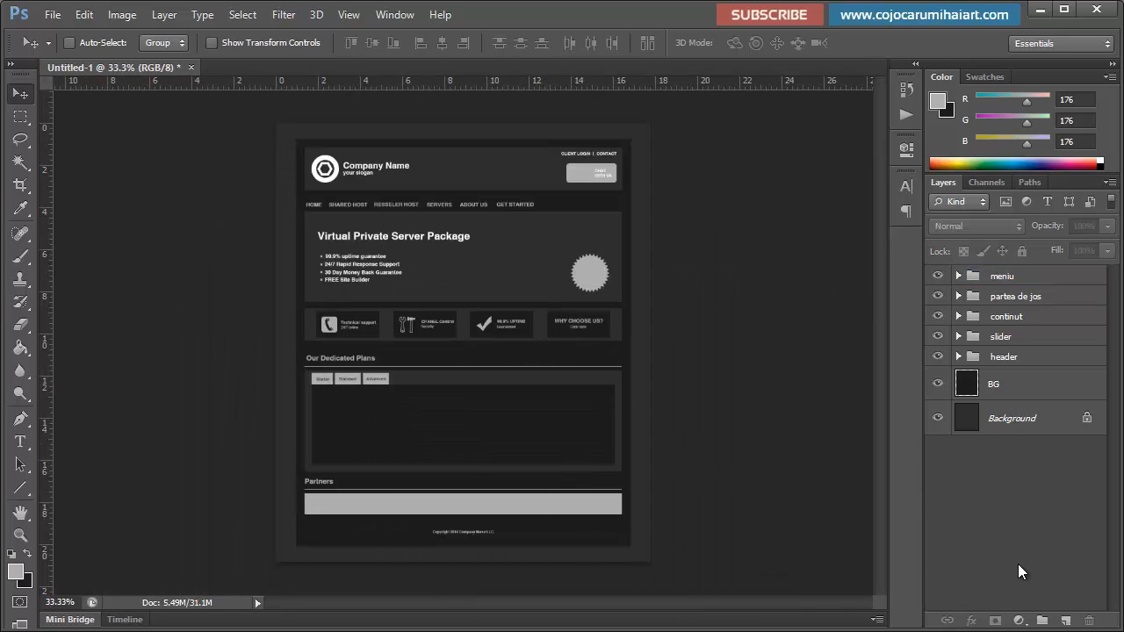